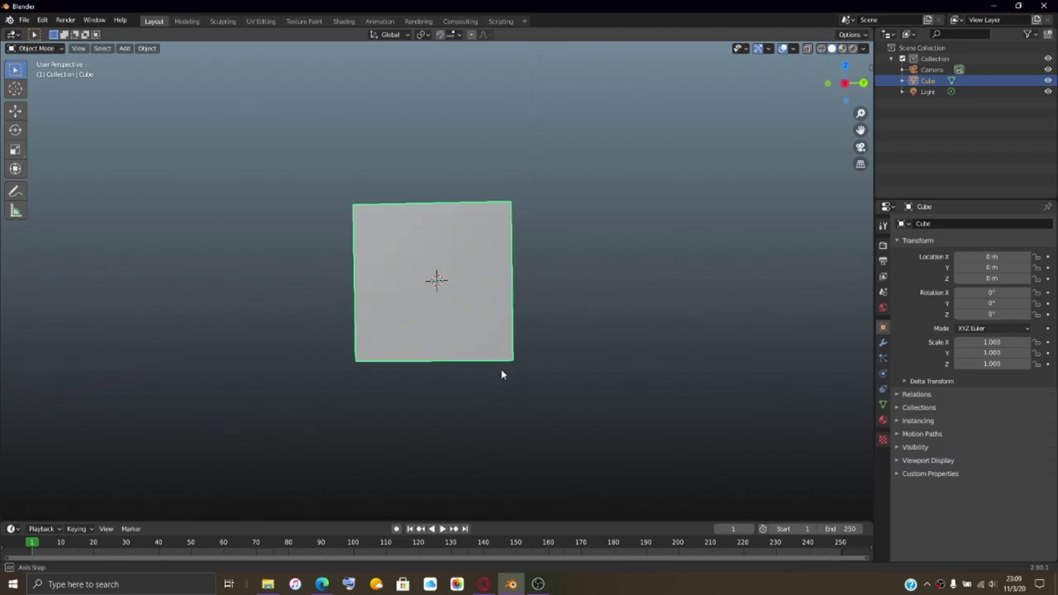
# Step: Delete the default cube and add a mesh circle at the origin from the front view
pyautogui.press('x')
pyautogui.click(502, 372)
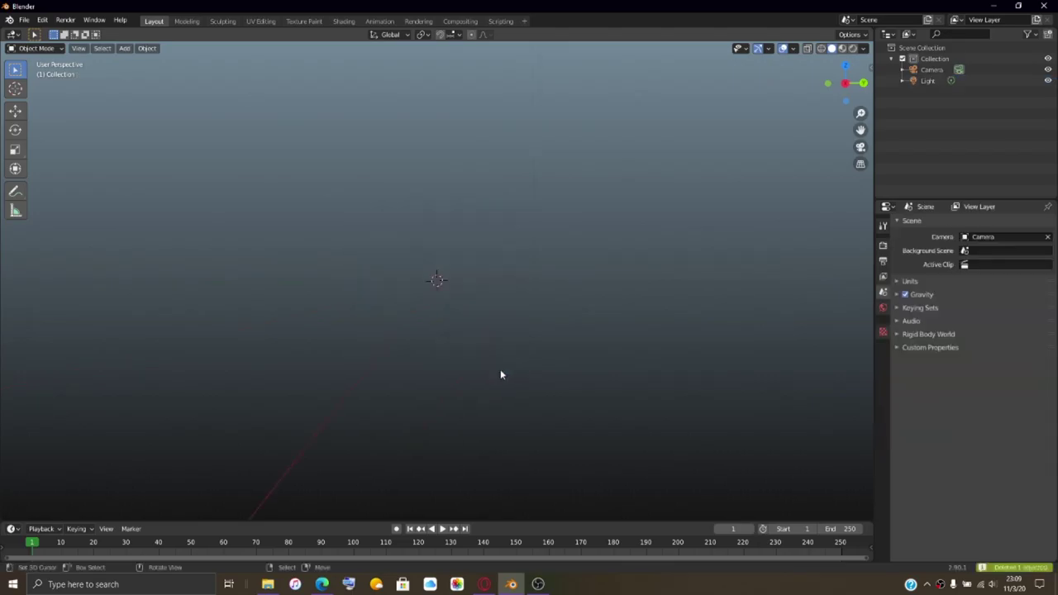
pyautogui.press('KP_1')
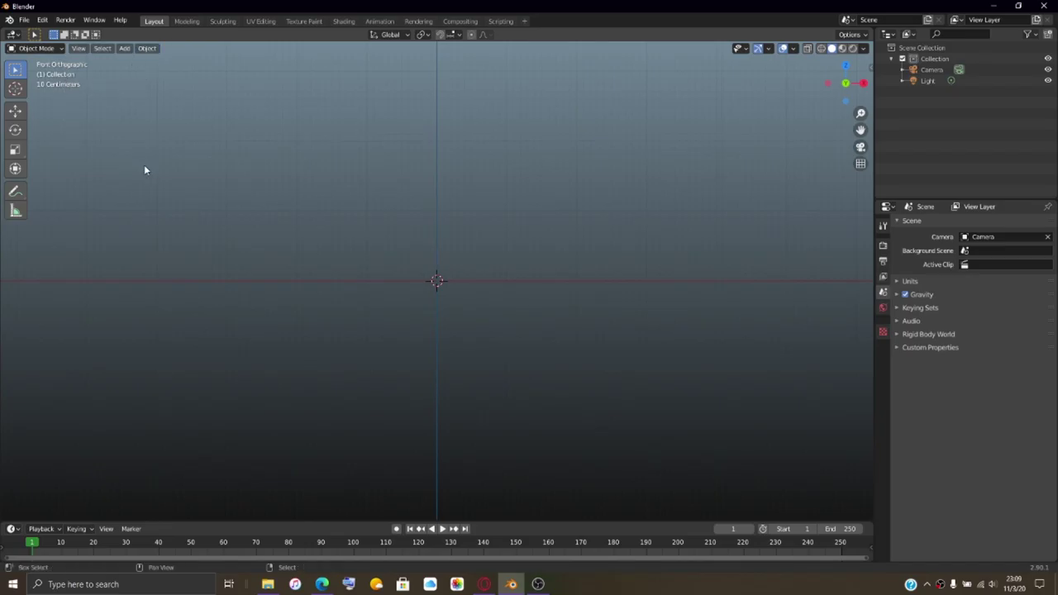
pyautogui.hotkey('shift', 'a')
pyautogui.moveTo(144, 169)
pyautogui.click(213, 189)
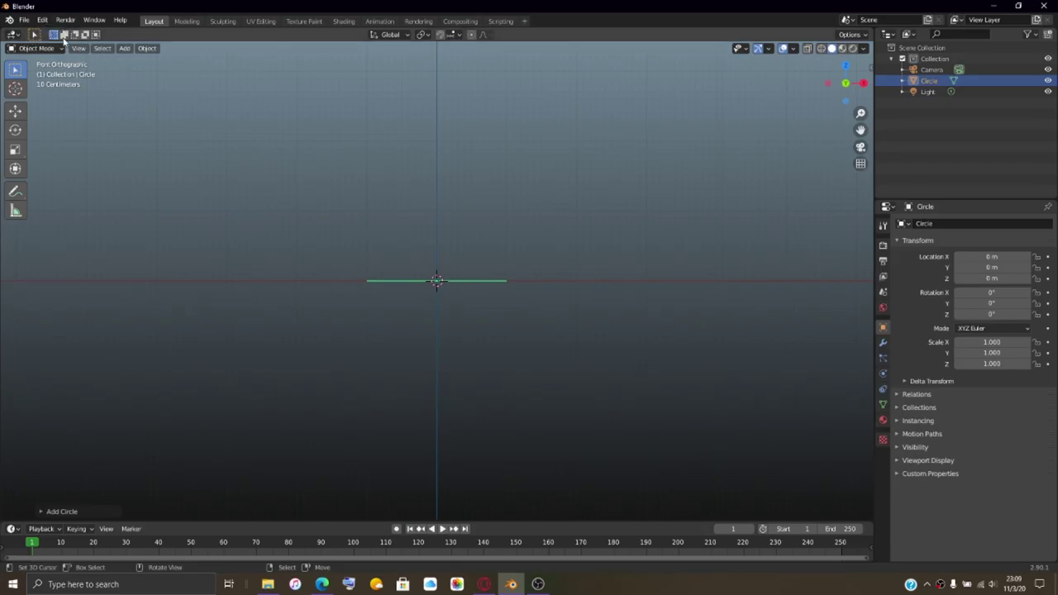
# Step: Split the 3D viewport into quad view to show the circle from several sides
pyautogui.moveTo(538, 585)
pyautogui.click(540, 537)
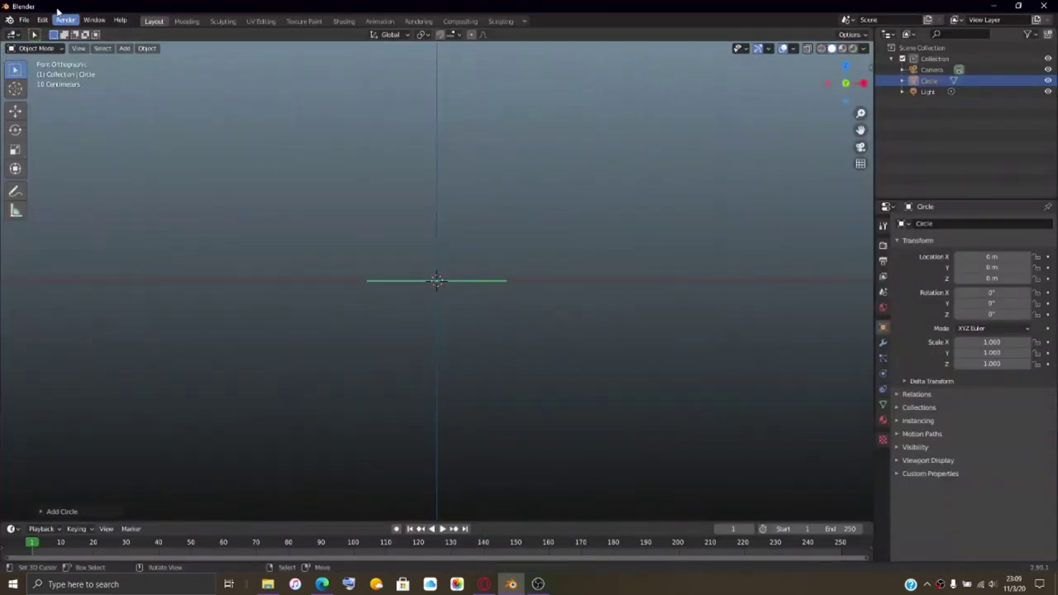
pyautogui.click(80, 49)
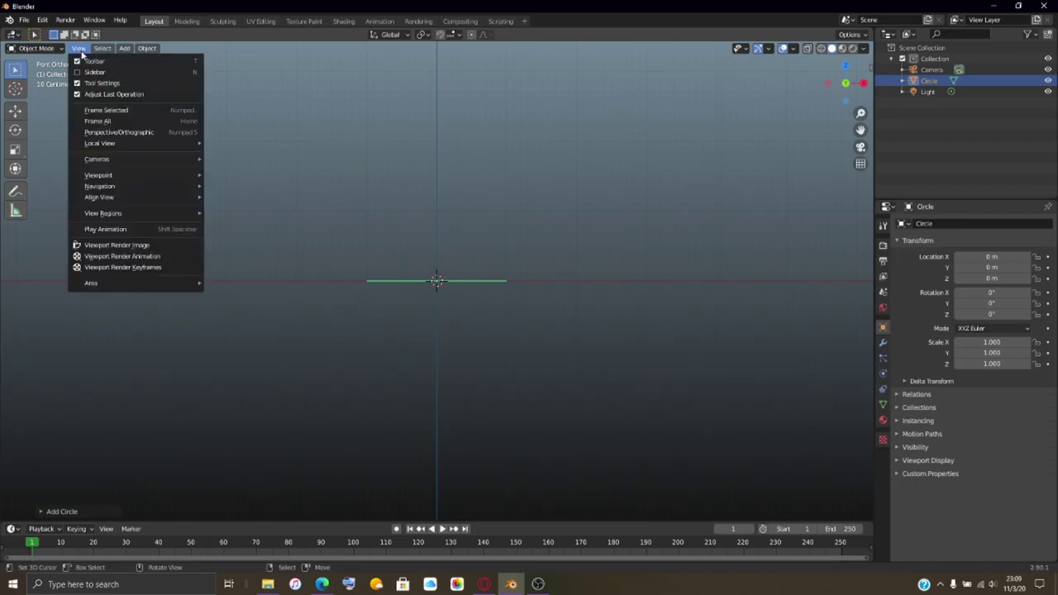
pyautogui.moveTo(164, 221)
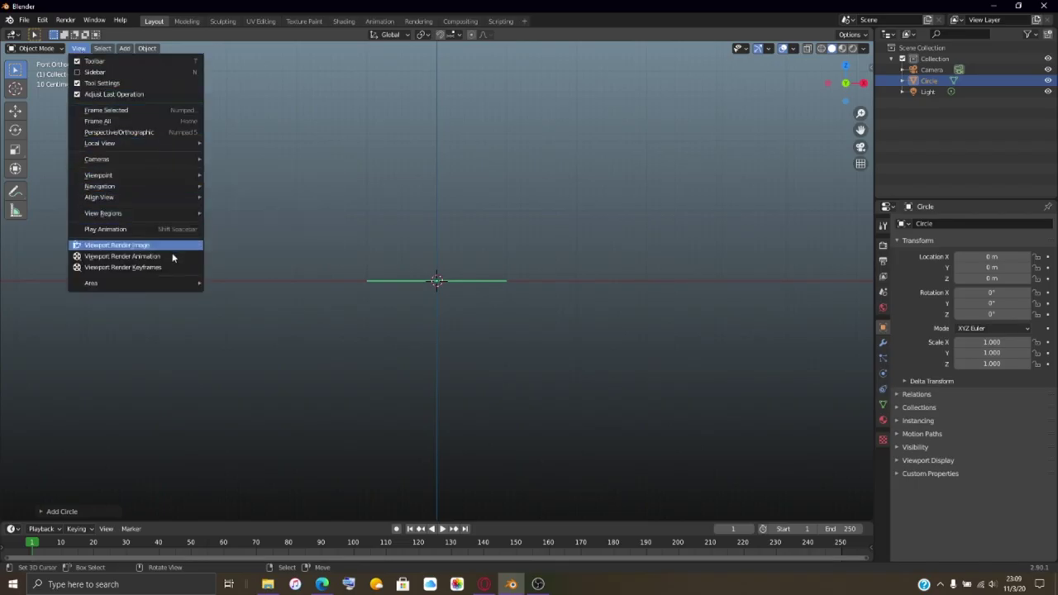
pyautogui.moveTo(180, 285)
pyautogui.click(257, 286)
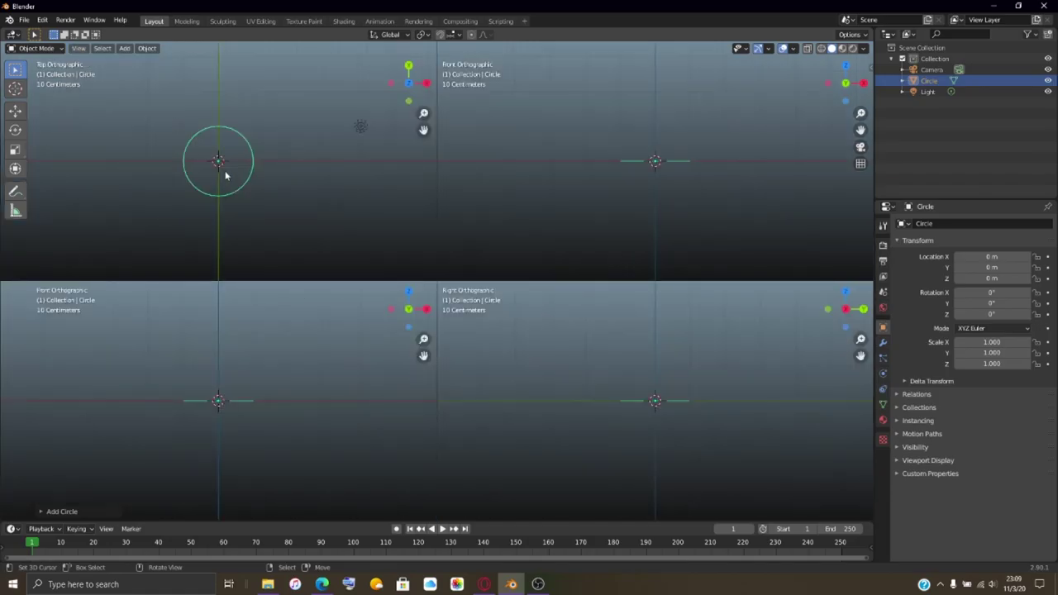
# Step: Set the new circle's vertex count to 18
pyautogui.scroll(5, 225, 173)
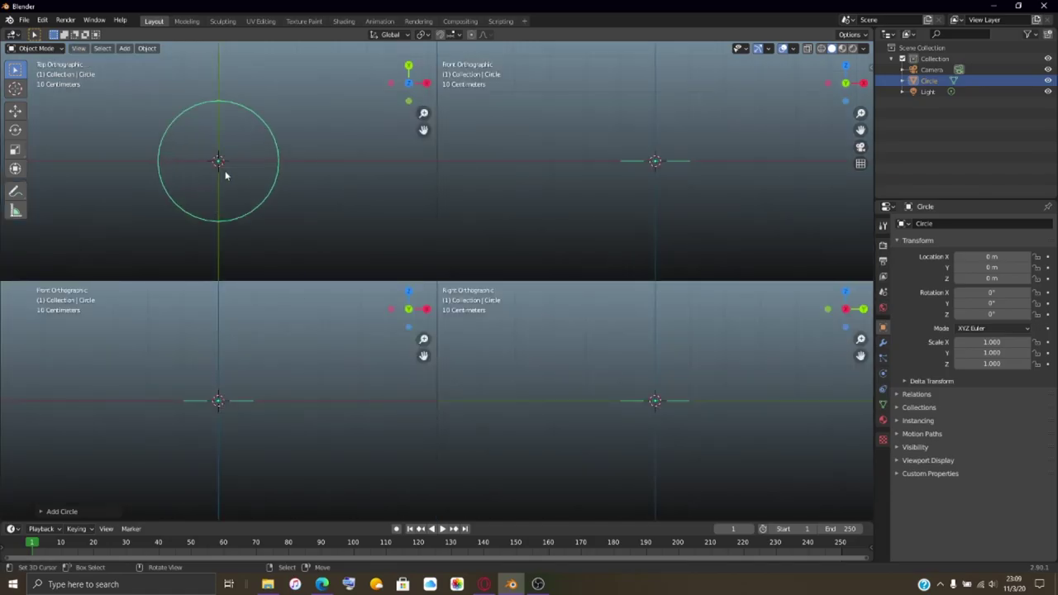
pyautogui.click(50, 511)
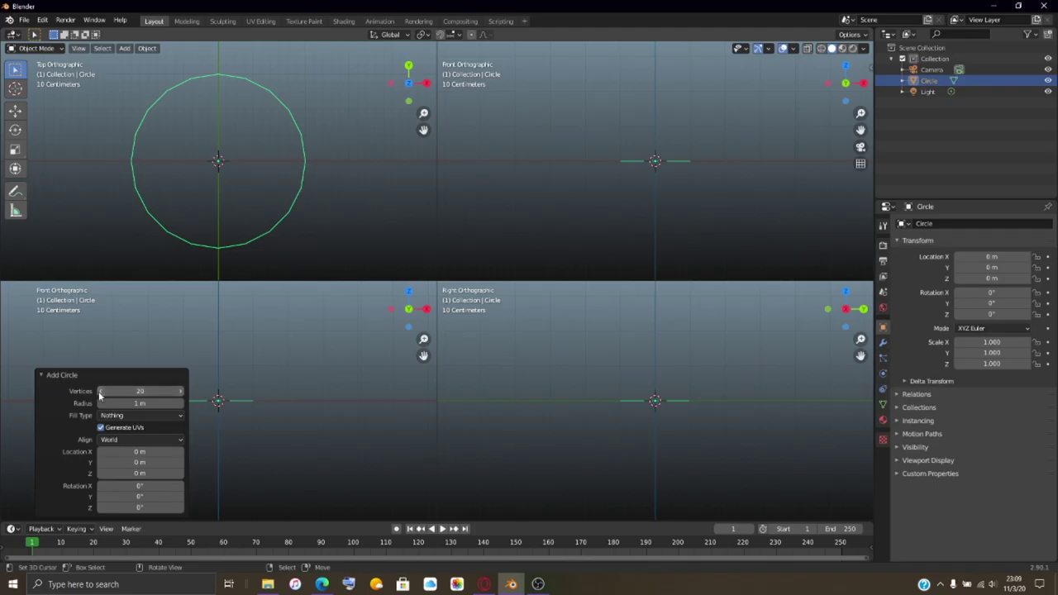
pyautogui.click(100, 391)
pyautogui.click(100, 391)
# Step: Rotate the circle 90° about the global X axis so it stands upright
pyautogui.click(16, 129)
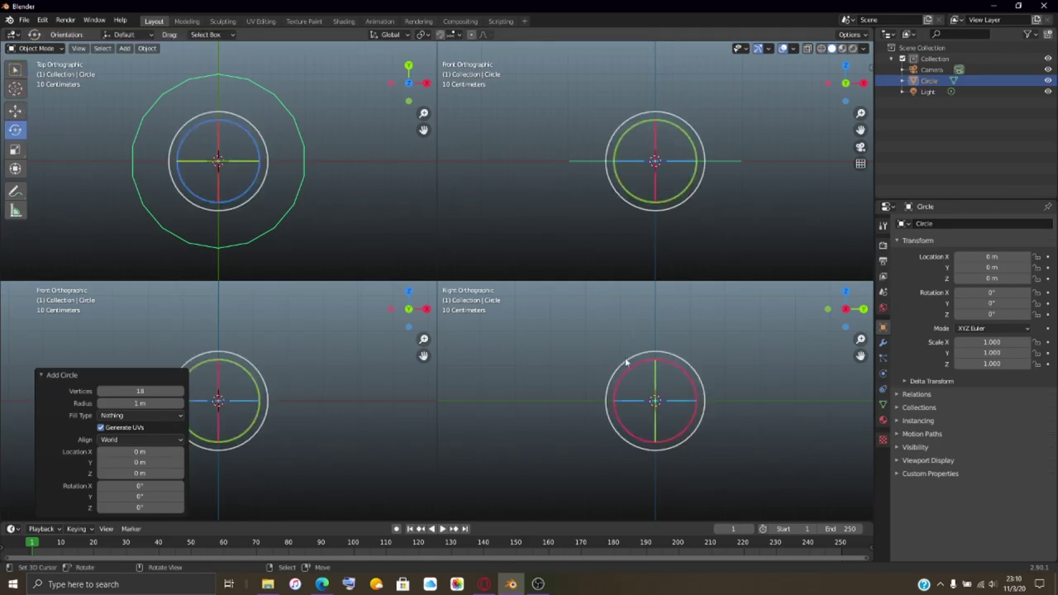
pyautogui.moveTo(698, 400); pyautogui.dragTo(639, 300)
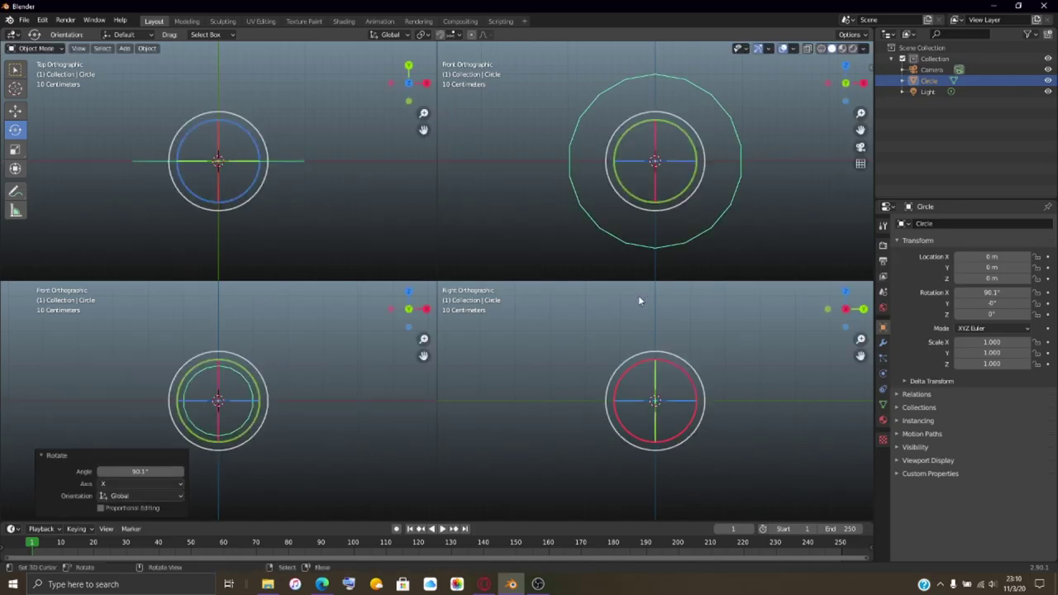
pyautogui.click(154, 472)
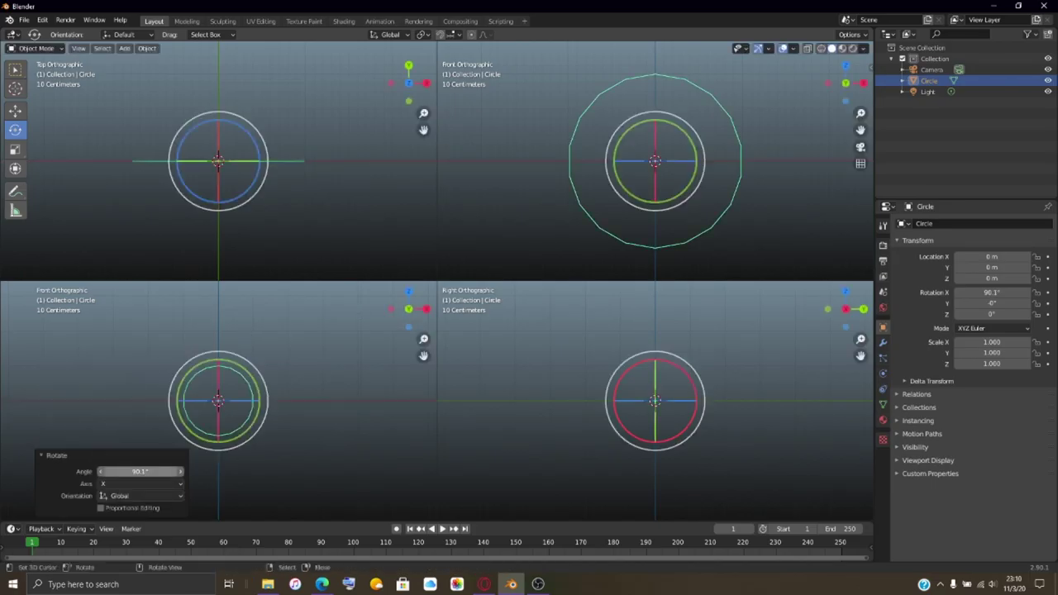
pyautogui.doubleClick(125, 472)
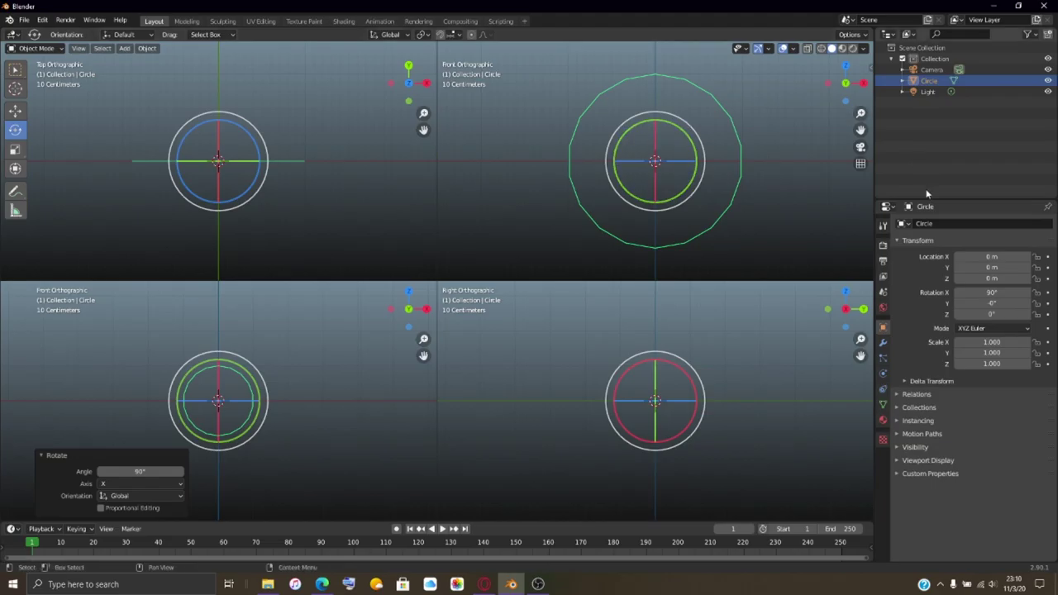
# Step: Add a Subdivision Surface modifier to the circle with viewport and render levels of 3
pyautogui.click(884, 343)
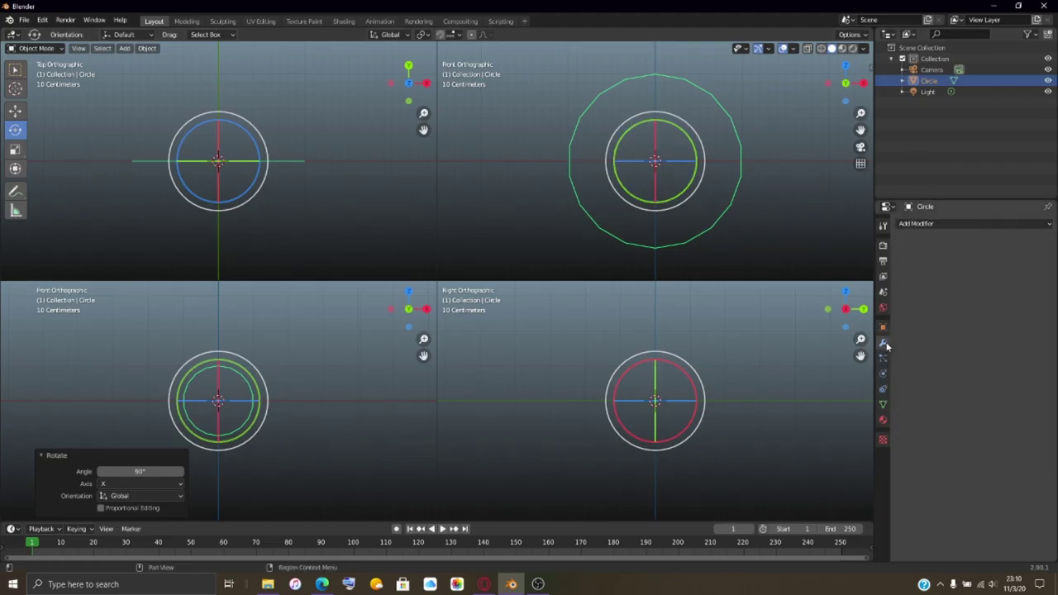
pyautogui.click(995, 224)
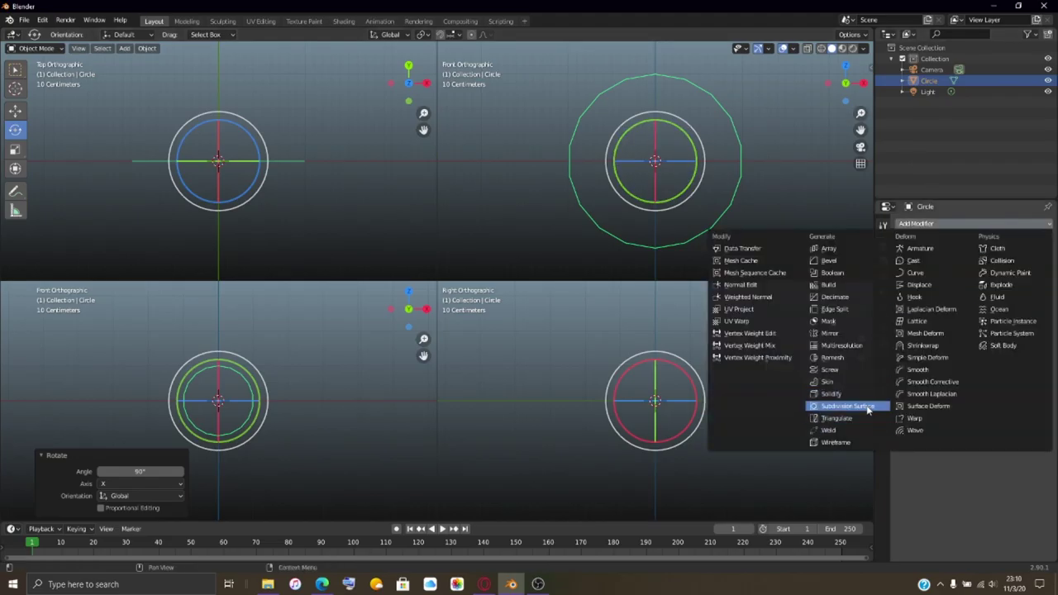
pyautogui.click(847, 406)
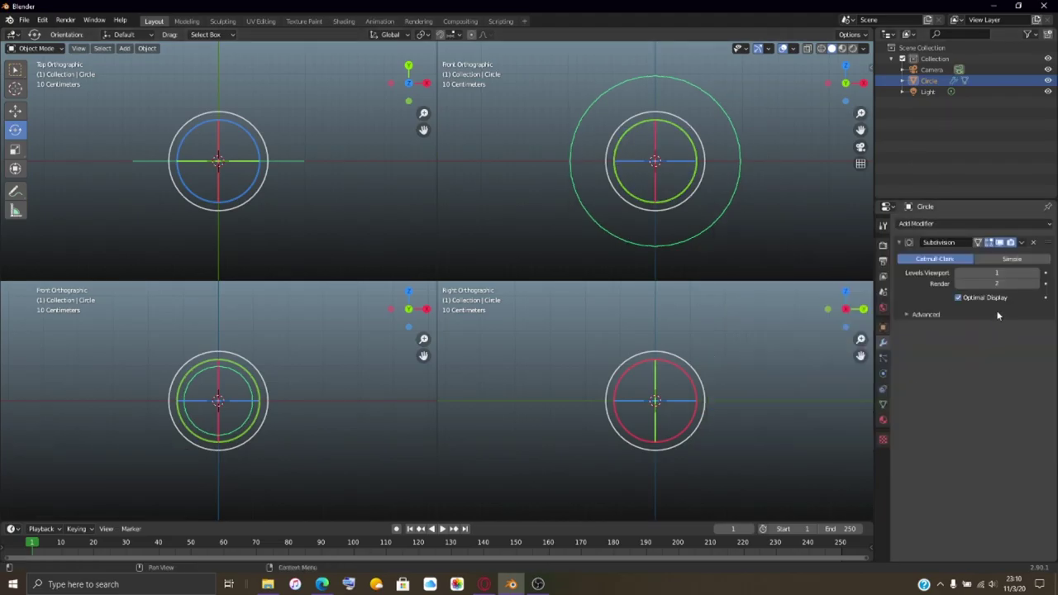
pyautogui.click(1040, 284)
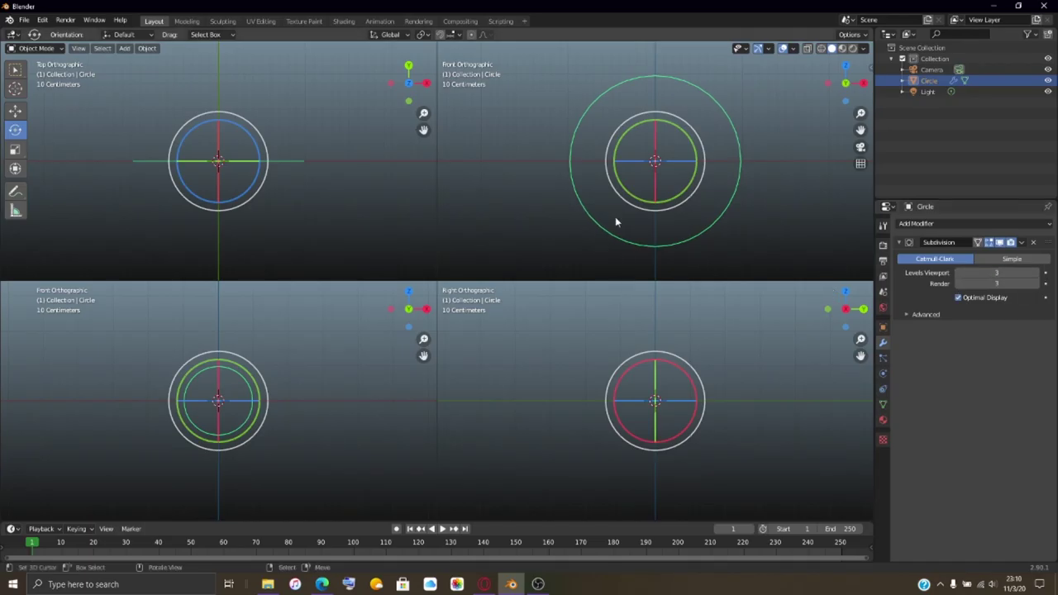
# Step: Extrude all of the circle's vertices in Edit Mode about -0.34 m along Y to form an open ring
pyautogui.moveTo(753, 166); pyautogui.dragTo(633, 189, button='middle')
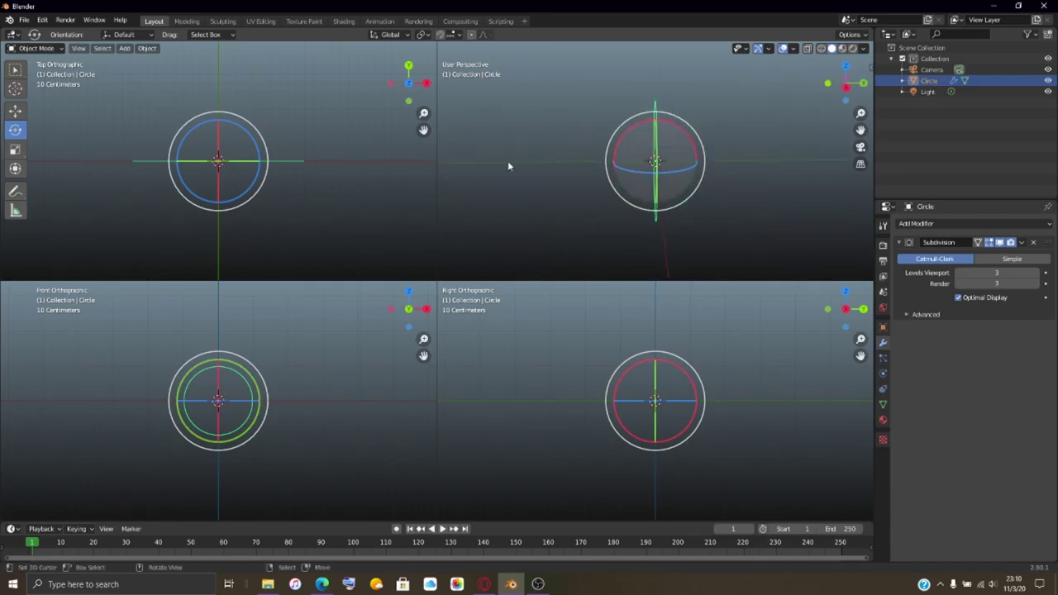
pyautogui.click(20, 111)
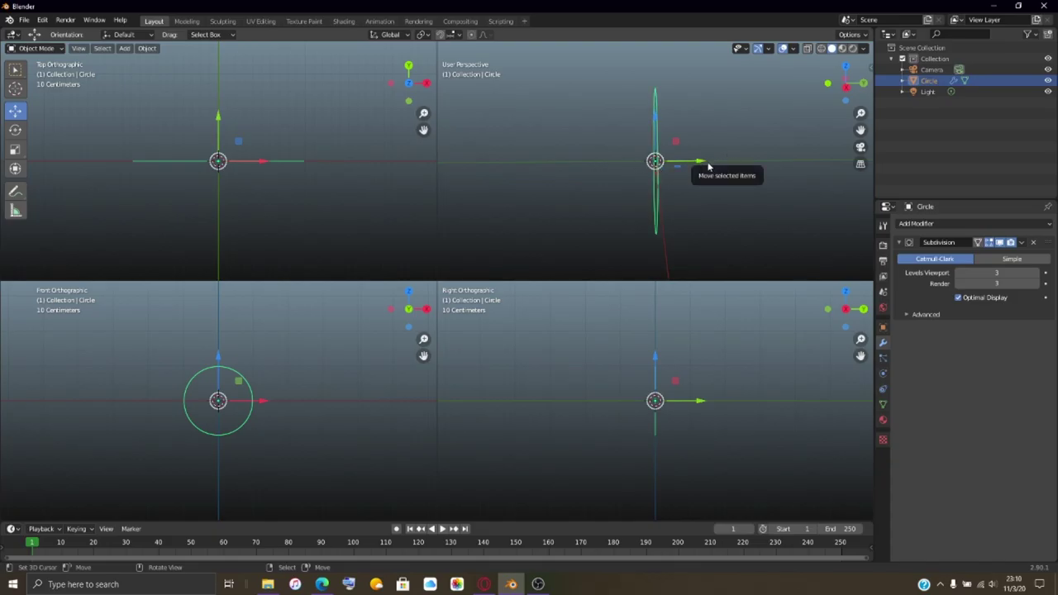
pyautogui.moveTo(546, 187); pyautogui.dragTo(708, 196, button='middle')
pyautogui.press('Tab')
pyautogui.press('e')
pyautogui.press('Escape')
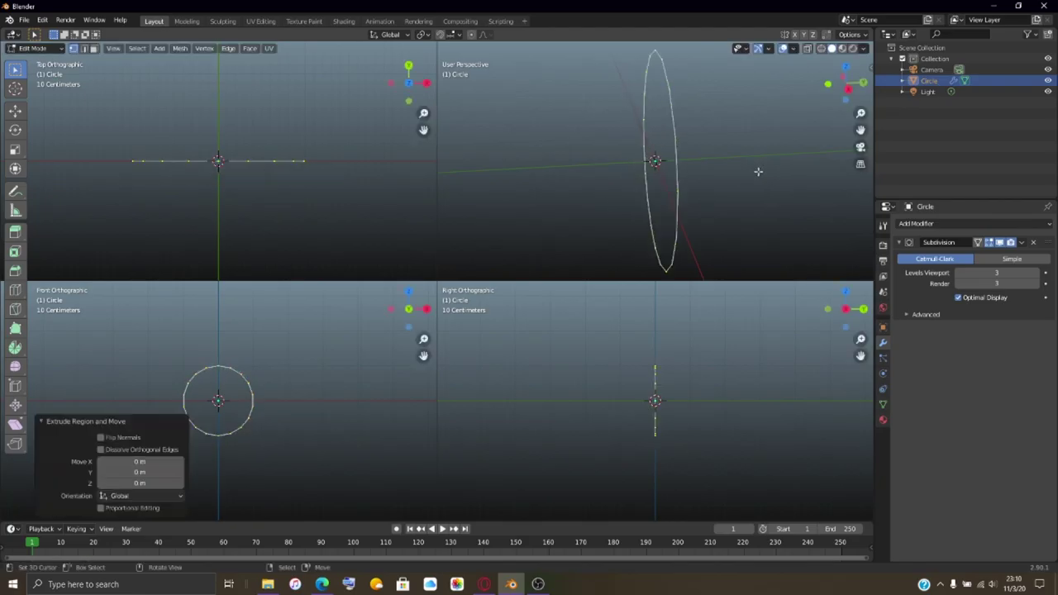
pyautogui.moveTo(758, 171); pyautogui.dragTo(678, 191, button='middle')
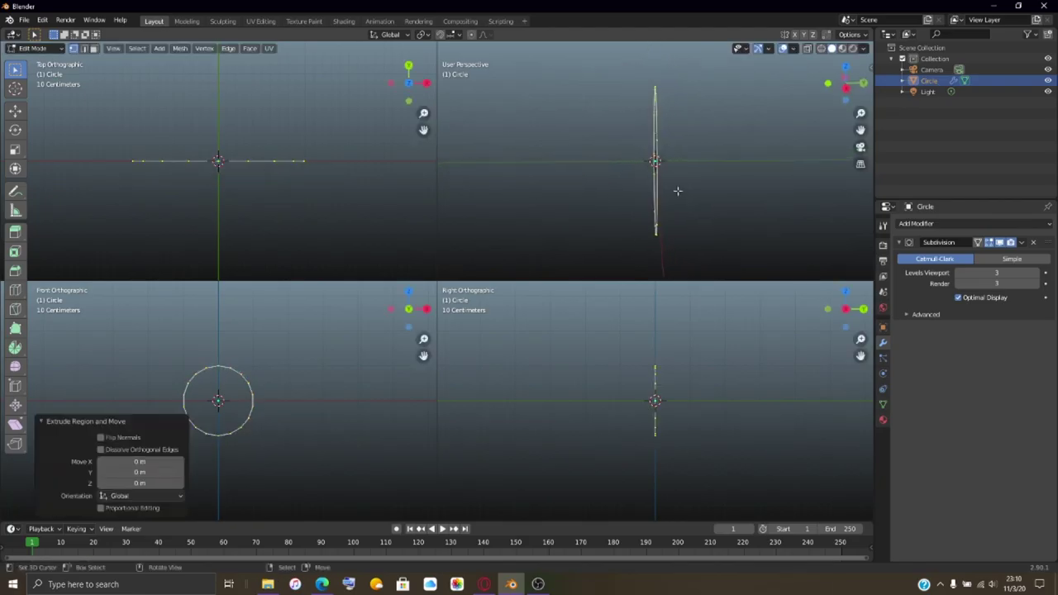
pyautogui.click(17, 114)
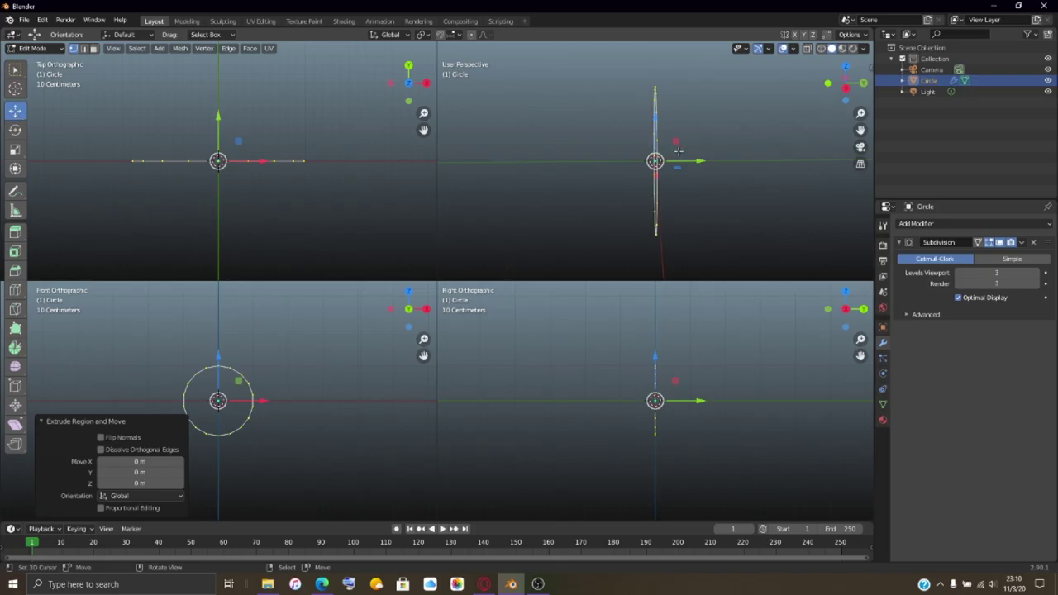
pyautogui.press('e')
pyautogui.press('y')
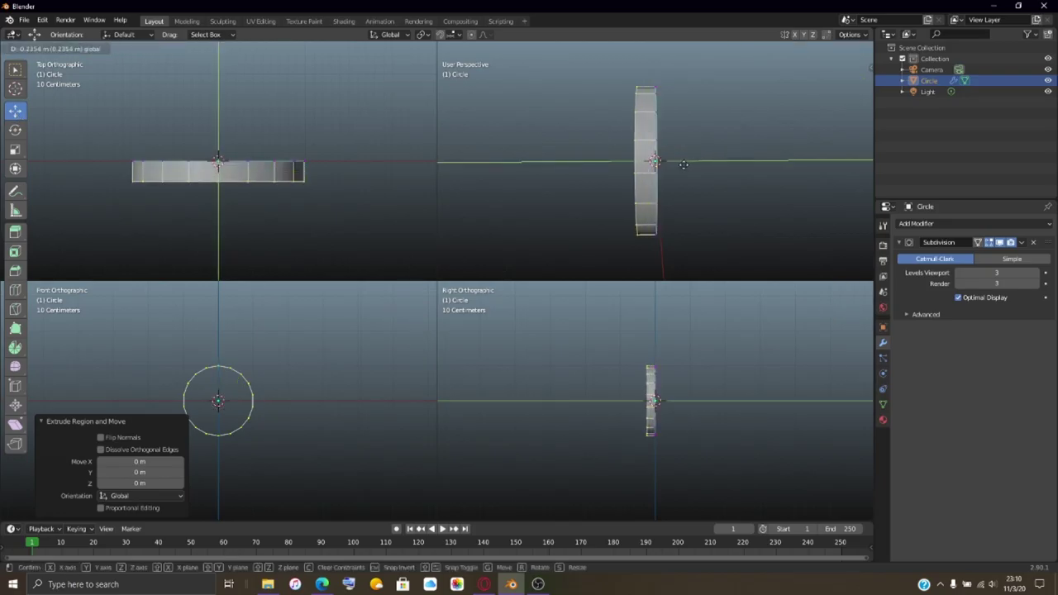
pyautogui.click(681, 165)
# Step: Scale the extruded front loop down to about 0.68 to taper the ring
pyautogui.moveTo(699, 191); pyautogui.dragTo(758, 203, button='middle')
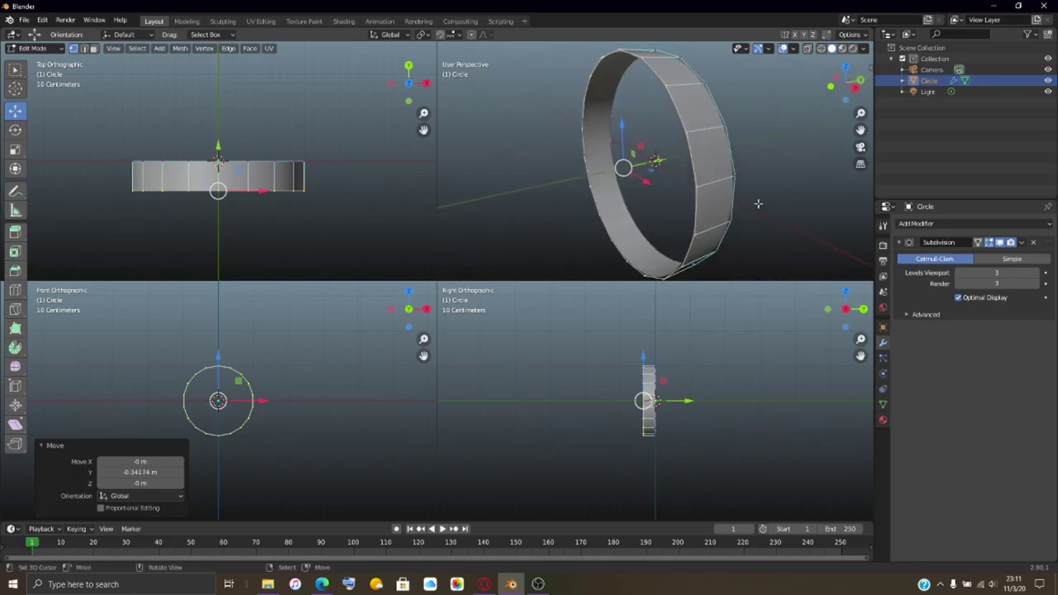
pyautogui.press('s')
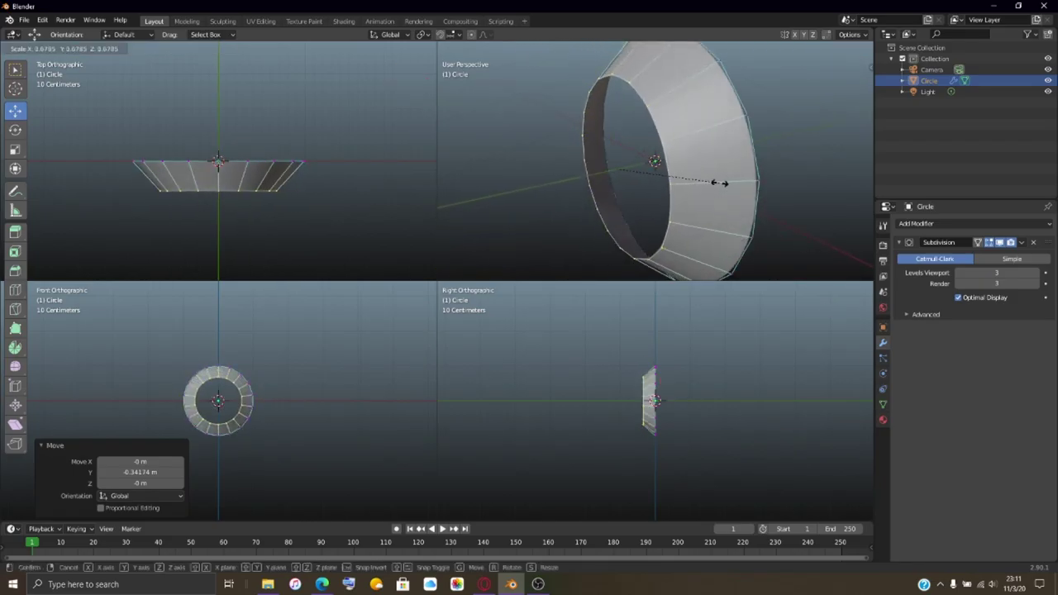
pyautogui.click(719, 183)
# Step: Extrude the front loop in place and scale the new loop to about 0.665
pyautogui.press('e')
pyautogui.rightClick(721, 184)
pyautogui.press('s')
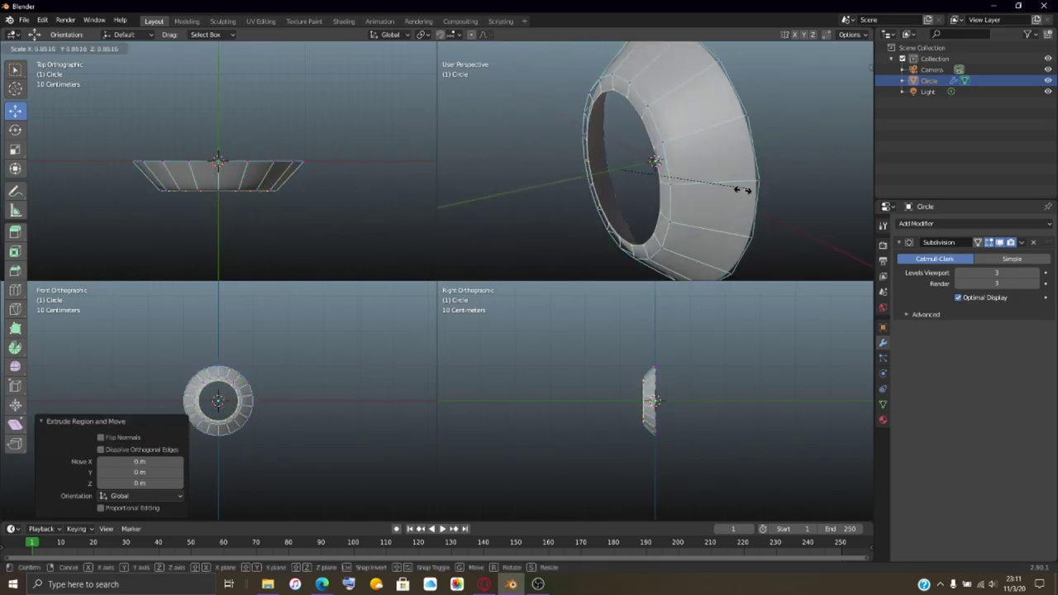
pyautogui.click(714, 189)
# Step: Move the innermost loop about -0.06 m along Y so it bulges forward
pyautogui.moveTo(650, 193); pyautogui.dragTo(642, 179, button='middle')
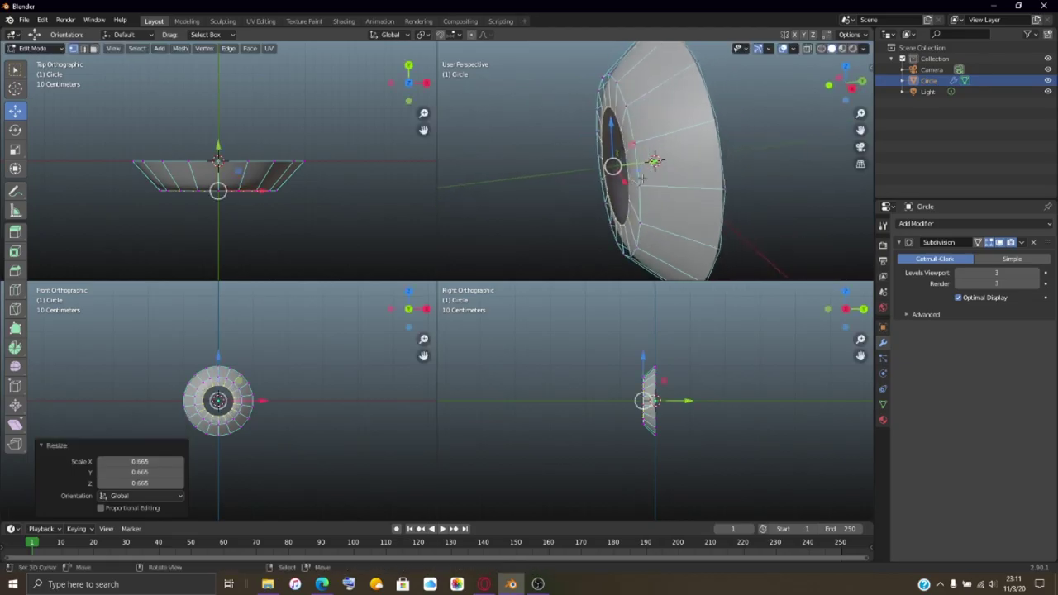
pyautogui.press('g')
pyautogui.press('y')
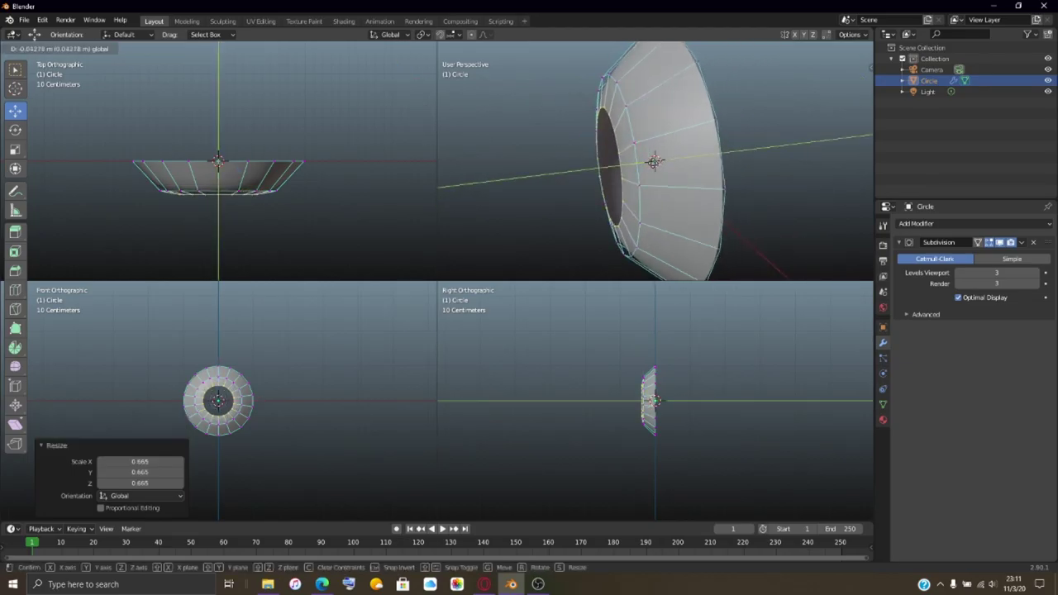
pyautogui.click(654, 161)
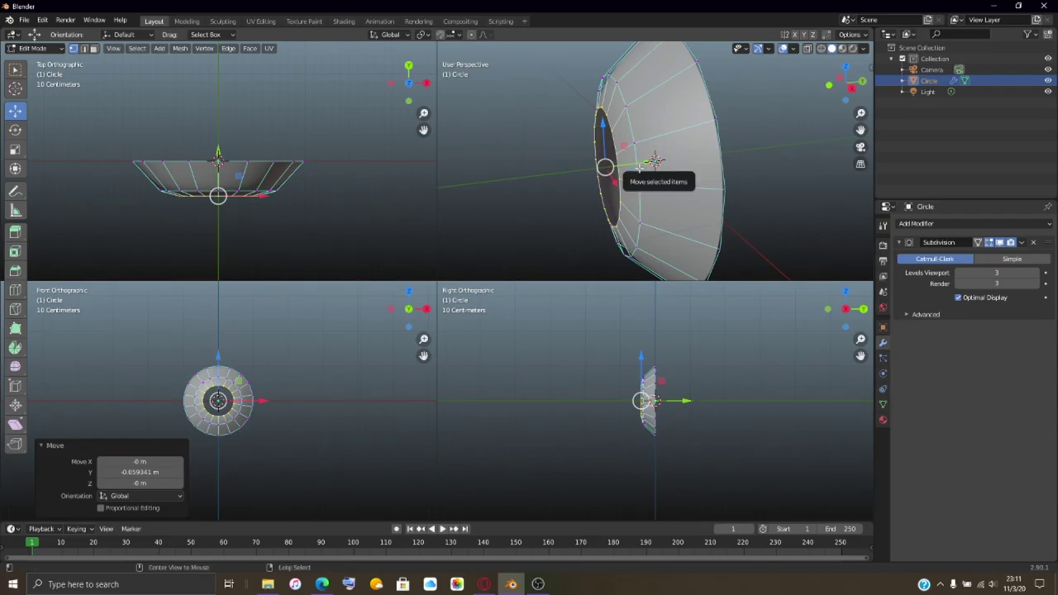
# Step: Flatten the tapered ring into a shallow dome by moving the middle and innermost loops back along Y, the innermost by about 0.19 m
pyautogui.press('g')
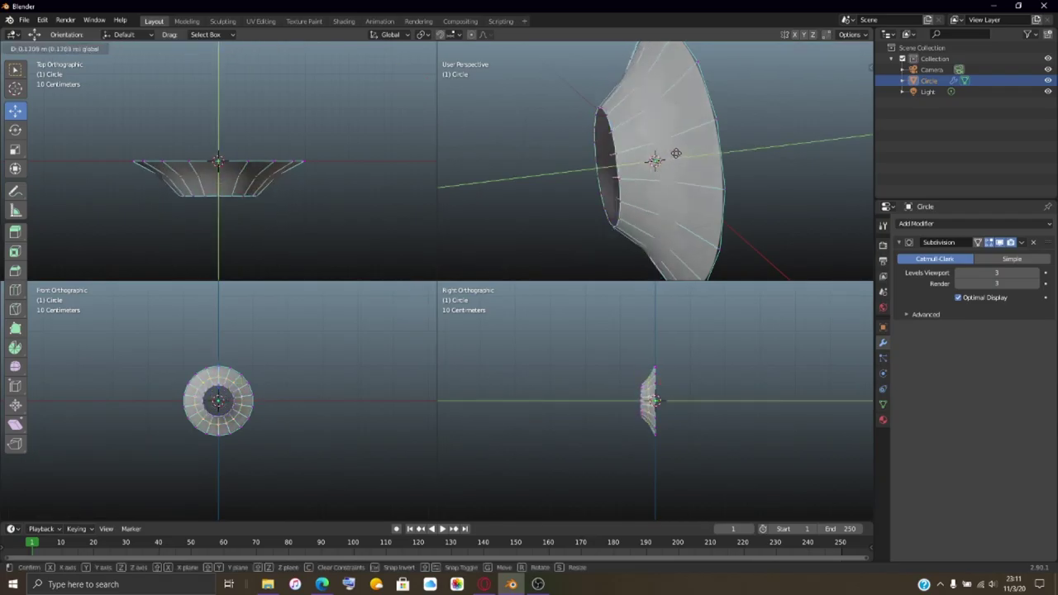
pyautogui.click(666, 156)
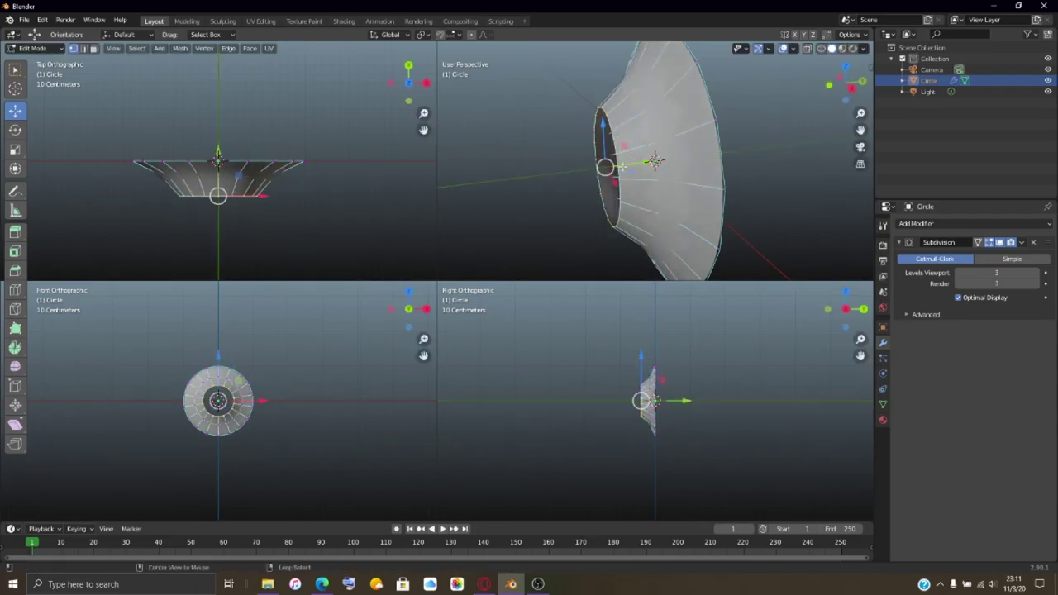
pyautogui.press('g')
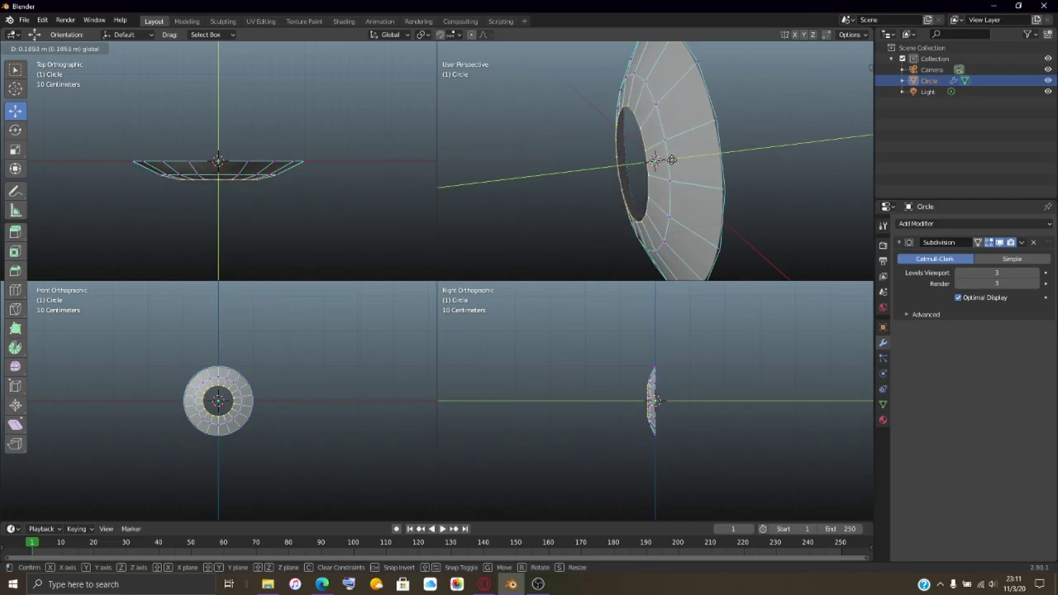
pyautogui.click(671, 160)
# Step: Extrude the innermost loop in place and scale the new loop to about 0.484 to narrow the central hole
pyautogui.moveTo(656, 162); pyautogui.dragTo(727, 154, button='middle')
pyautogui.press('g')
pyautogui.press('Escape')
pyautogui.press('e')
pyautogui.press('Escape')
pyautogui.press('s')
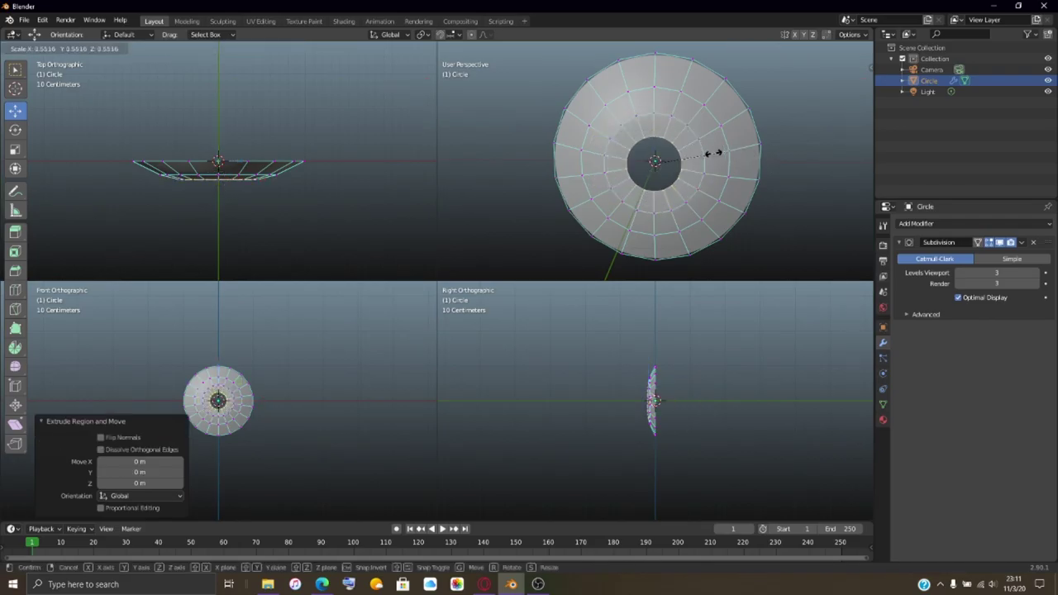
pyautogui.click(709, 152)
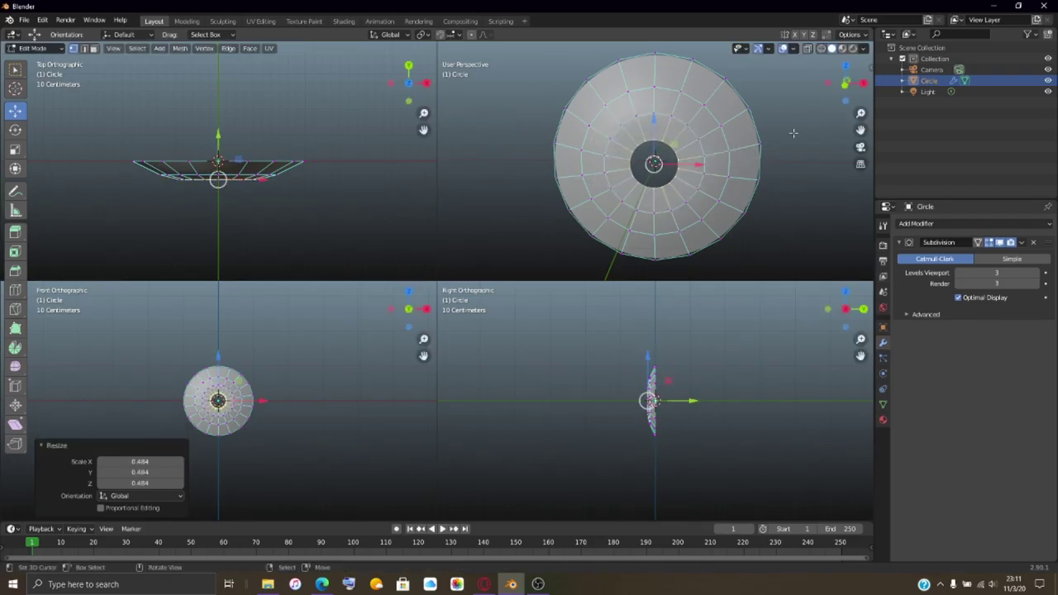
pyautogui.moveTo(781, 154); pyautogui.dragTo(684, 178, button='middle')
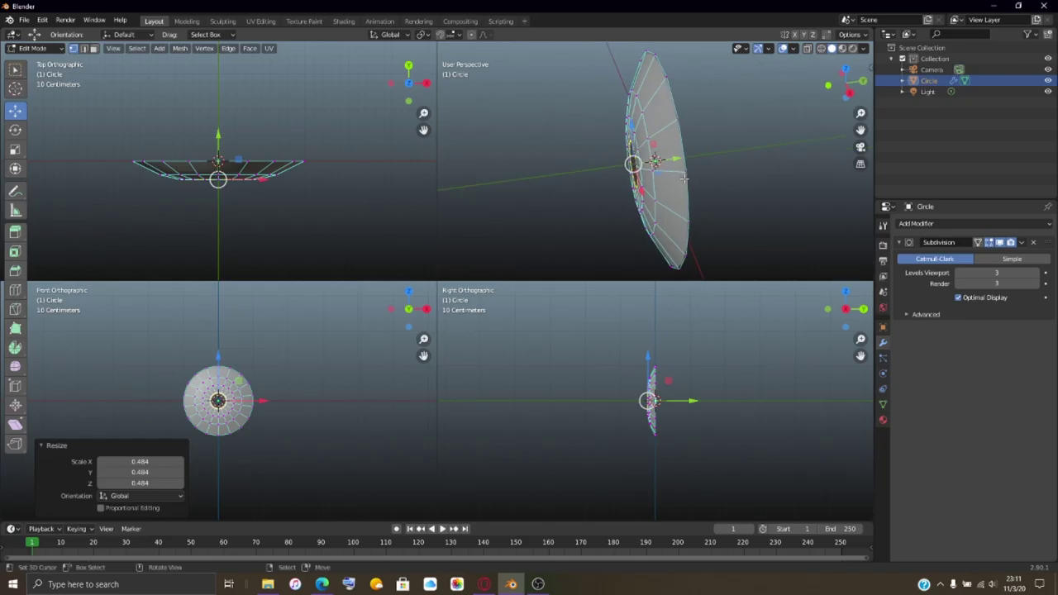
# Step: Extrude the dome's outer rim loop, move the new loop back along Y and scale it to about 0.927
pyautogui.press('g')
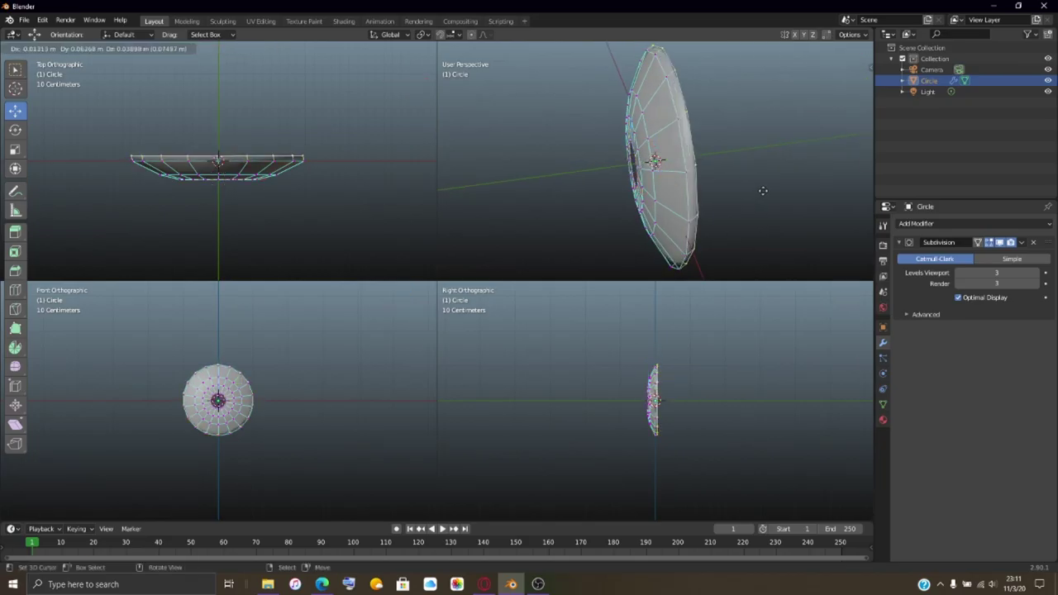
pyautogui.rightClick(763, 191)
pyautogui.moveTo(763, 190); pyautogui.dragTo(698, 175, button='middle')
pyautogui.press('s')
pyautogui.click(791, 199)
pyautogui.moveTo(703, 162); pyautogui.dragTo(721, 163)
pyautogui.moveTo(721, 163); pyautogui.dragTo(675, 191, button='middle')
pyautogui.press('s')
pyautogui.click(777, 167)
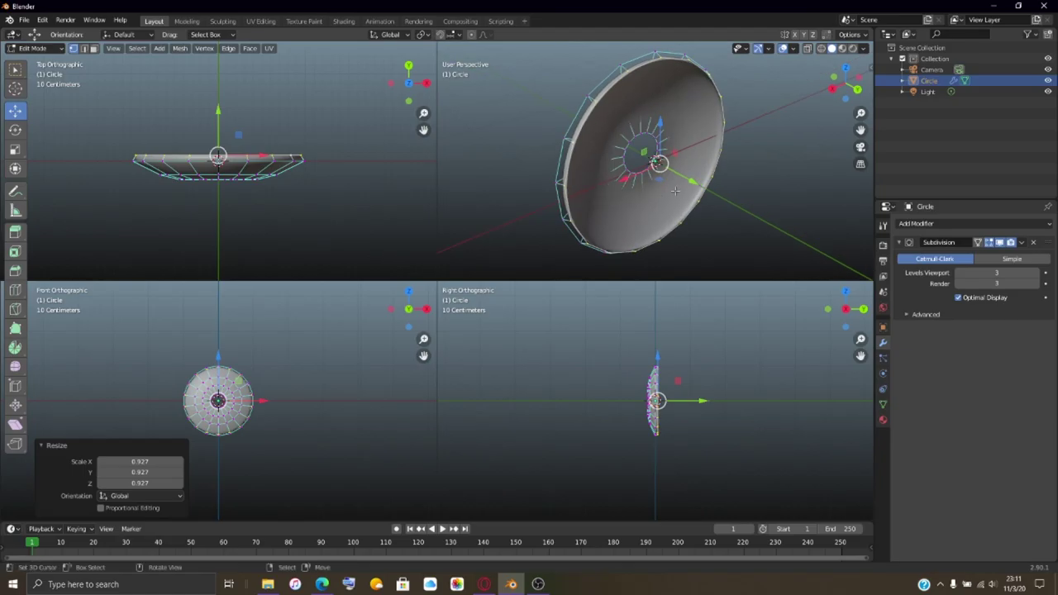
# Step: Extrude the back rim loop in place and scale the new loop to about 0.898 to start the back face
pyautogui.press('e')
pyautogui.rightClick(770, 177)
pyautogui.moveTo(772, 177); pyautogui.dragTo(770, 177, button='middle')
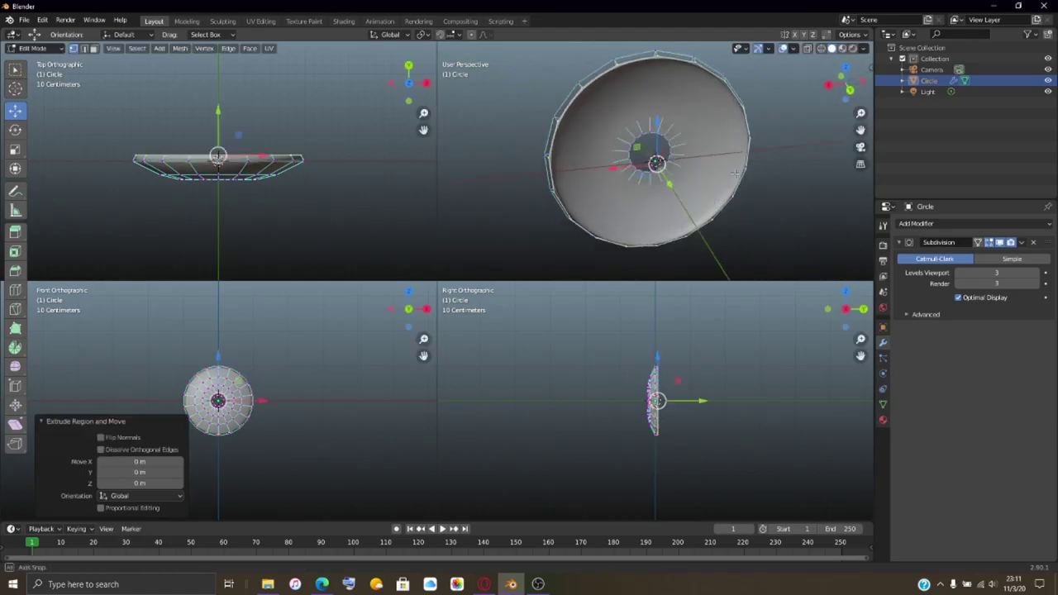
pyautogui.press('s')
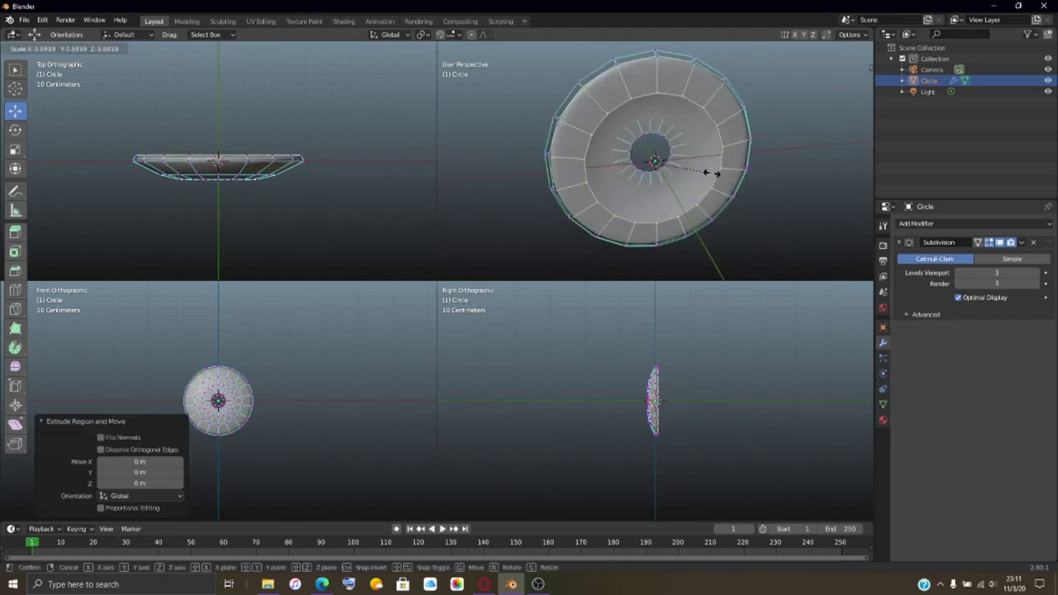
pyautogui.click(727, 243)
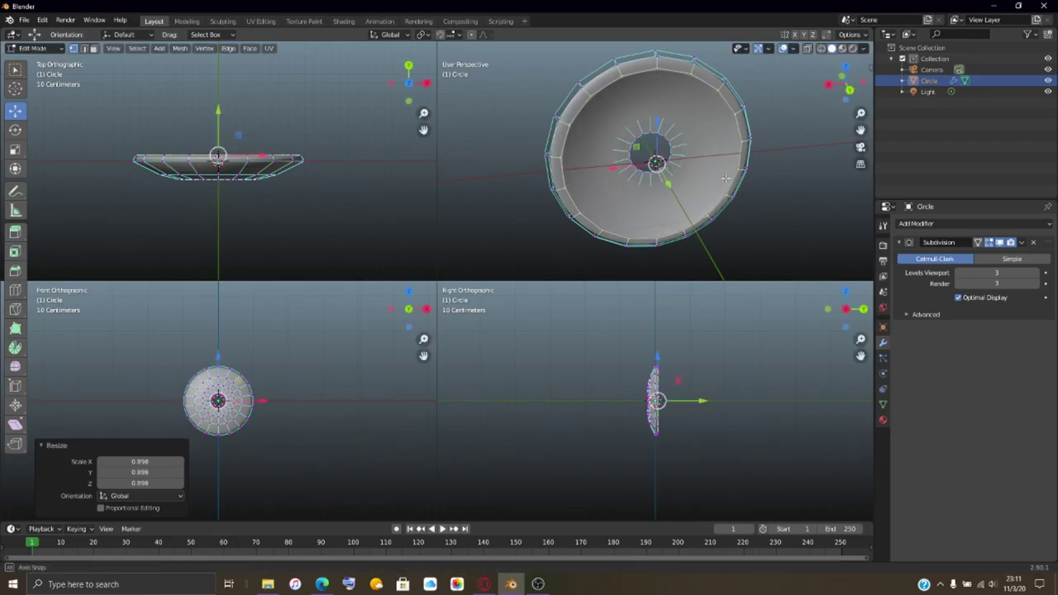
# Step: Move the inner loop of the back rim slightly along Y towards the dome's front
pyautogui.moveTo(727, 243); pyautogui.dragTo(689, 202, button='middle')
pyautogui.press('g')
pyautogui.press('y')
pyautogui.click(618, 169)
# Step: Extrude the back face's inner loop in place, scale it to about 0.327 and move it about 0.028 m along Y towards the front
pyautogui.press('e')
pyautogui.rightClick(689, 201)
pyautogui.press('s')
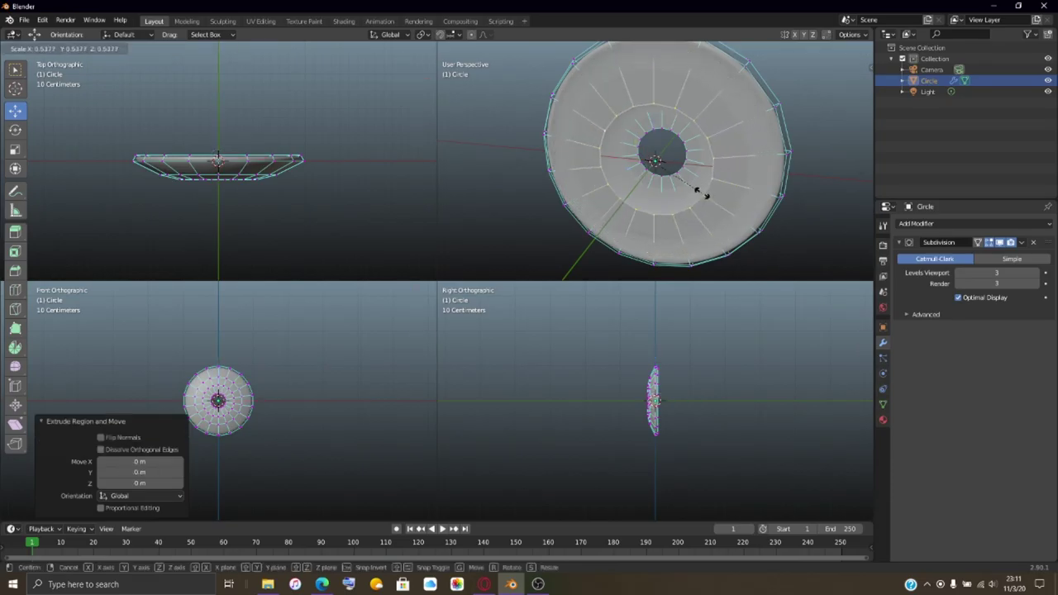
pyautogui.click(672, 171)
pyautogui.moveTo(673, 171); pyautogui.dragTo(633, 180, button='middle')
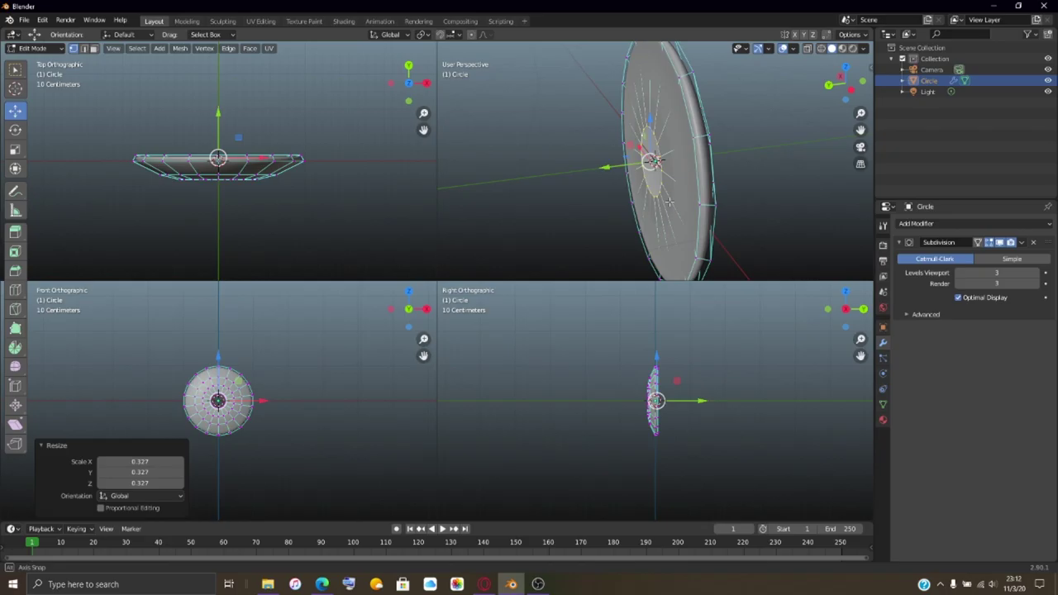
pyautogui.press('g')
pyautogui.click(615, 172)
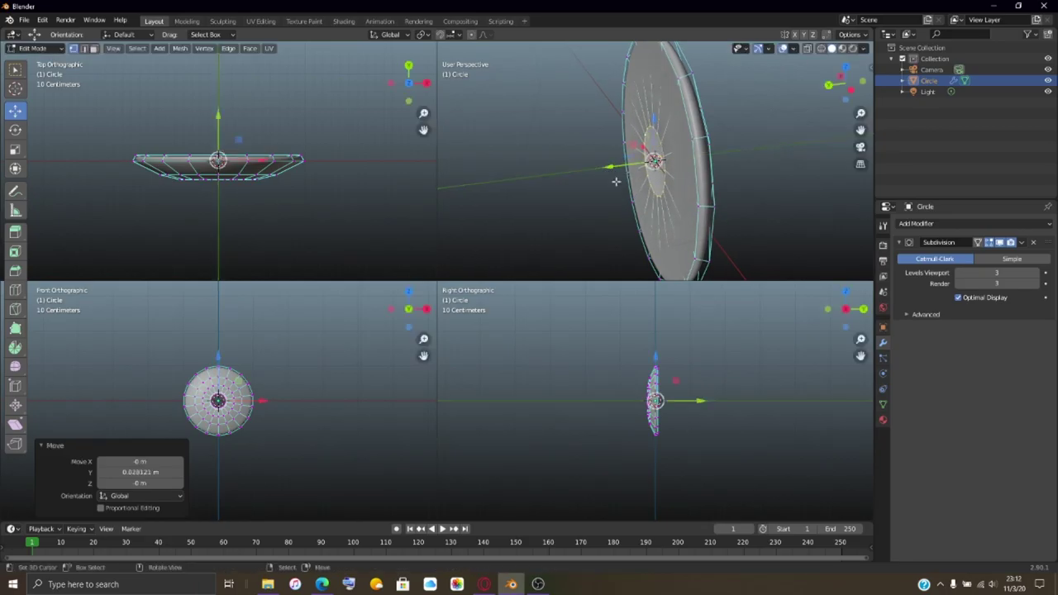
# Step: Extrude the back face's innermost loop in place and scale the new loop to about 0.208, leaving a tiny central hole
pyautogui.moveTo(615, 172); pyautogui.dragTo(773, 202, button='middle')
pyautogui.press('e')
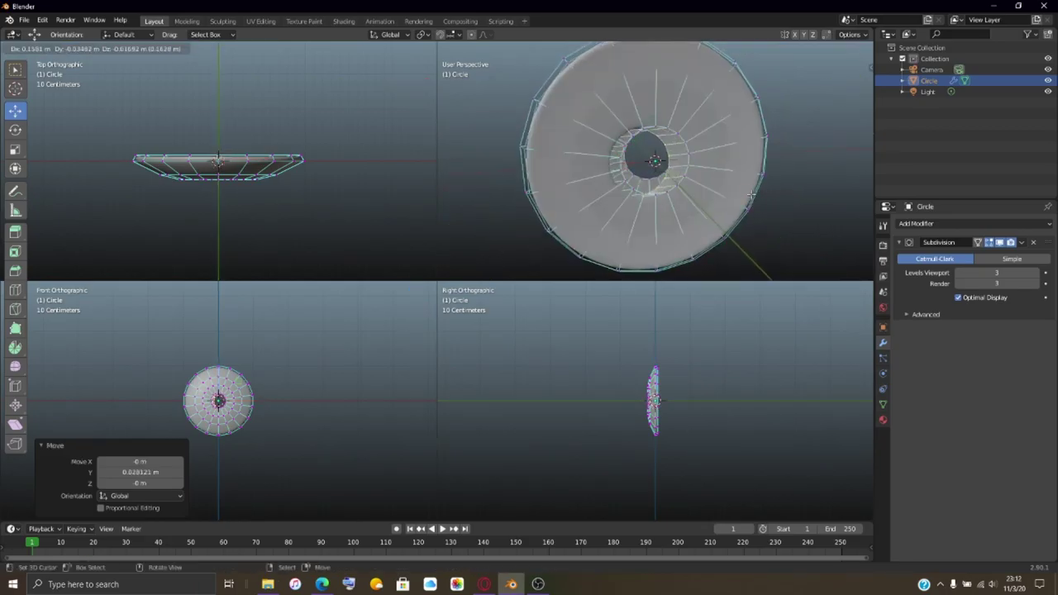
pyautogui.rightClick(772, 203)
pyautogui.press('s')
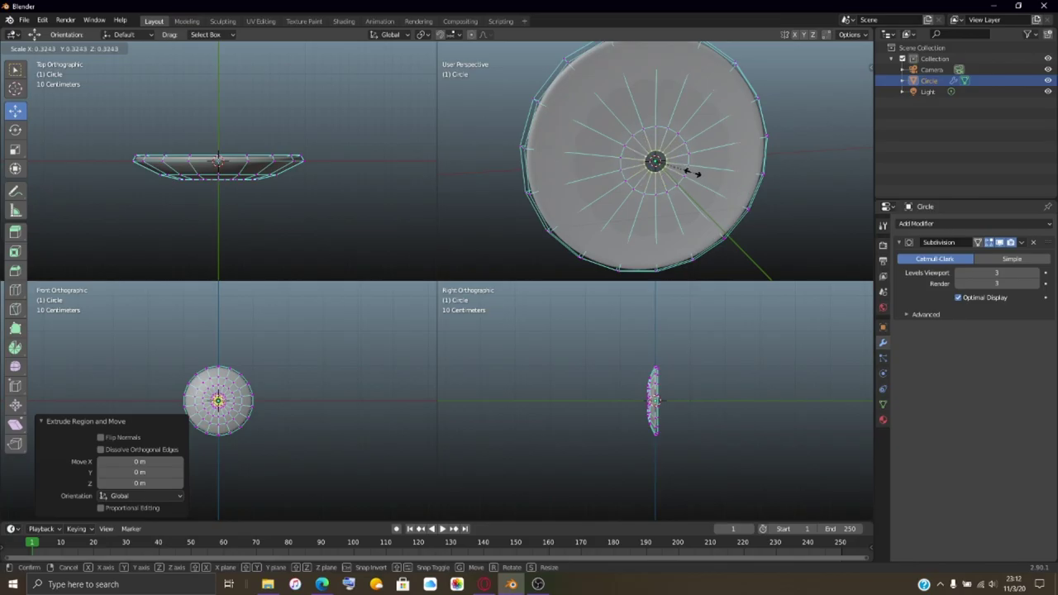
pyautogui.click(683, 168)
pyautogui.moveTo(683, 168); pyautogui.dragTo(665, 190, button='middle')
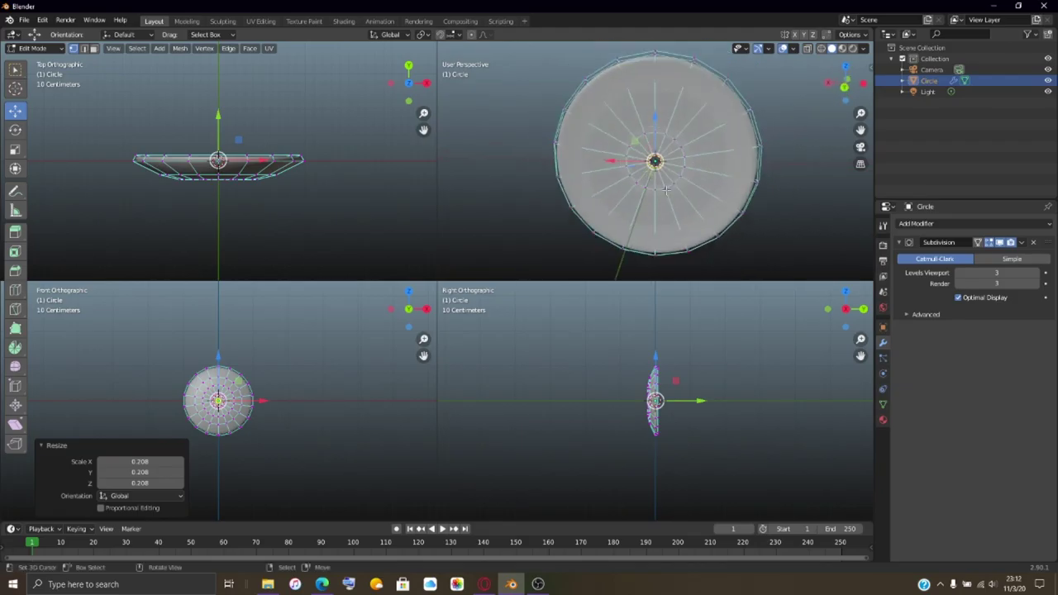
# Step: Try closing the back face's hole by merging its innermost loop at center
pyautogui.scroll(3, 666, 190)
pyautogui.scroll(-5, 666, 190)
pyautogui.scroll(5, 667, 192)
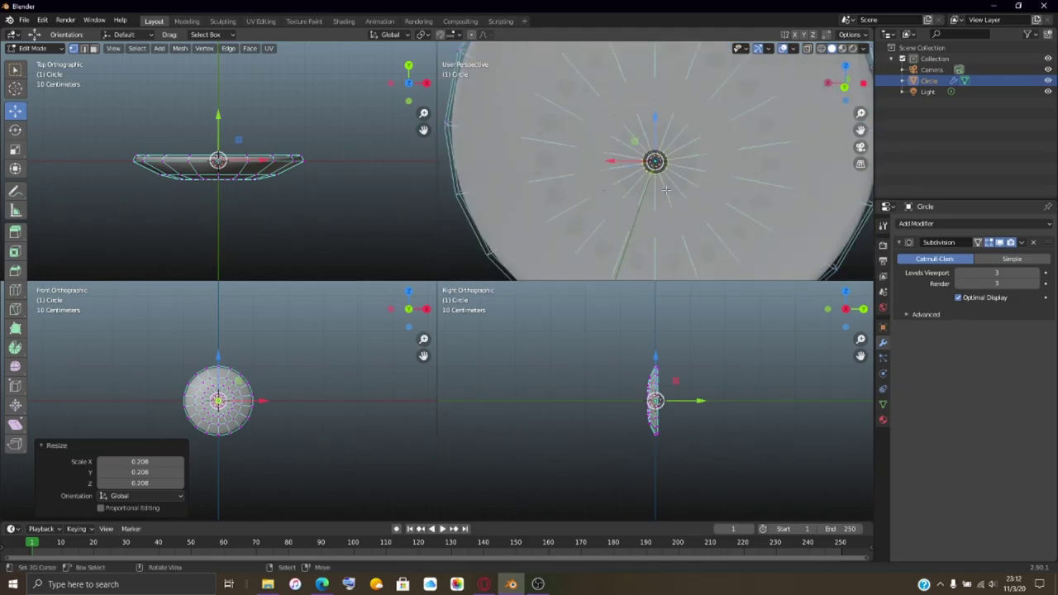
pyautogui.press('m')
pyautogui.click(650, 216)
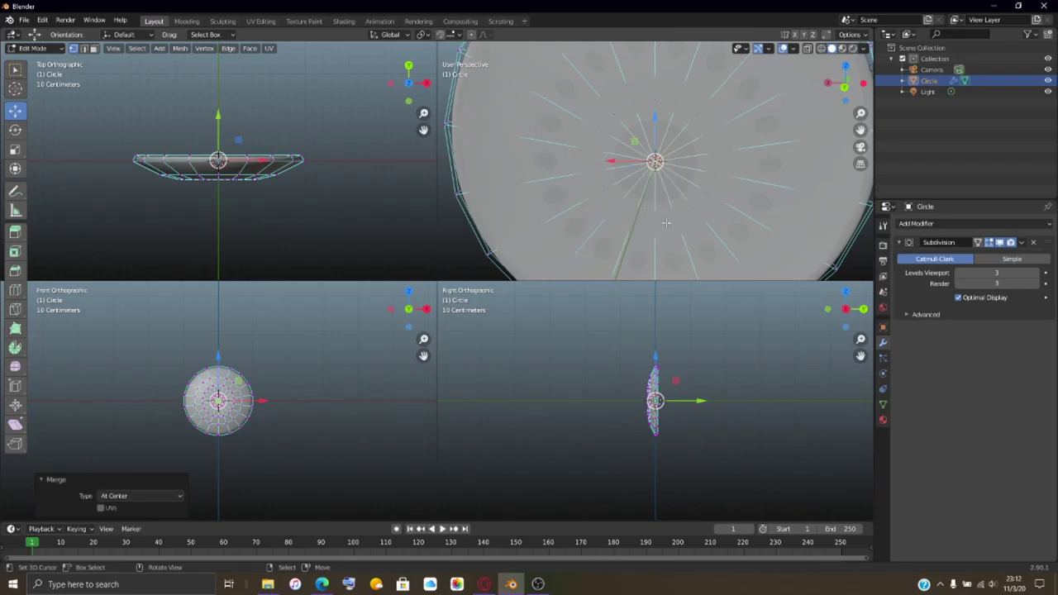
# Step: Try merging the dome's front innermost loop at center, then inspect the closed shape in Object Mode
pyautogui.moveTo(650, 216); pyautogui.dragTo(475, 208, button='middle')
pyautogui.keyDown('shift'); pyautogui.rightClick(657, 209); pyautogui.keyUp('shift')
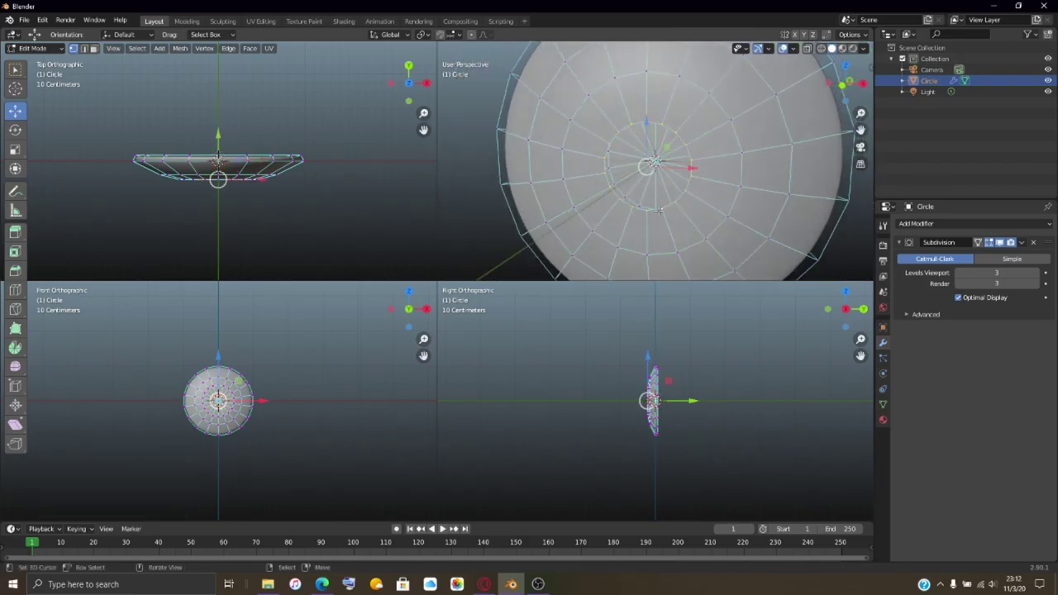
pyautogui.press('m')
pyautogui.click(659, 212)
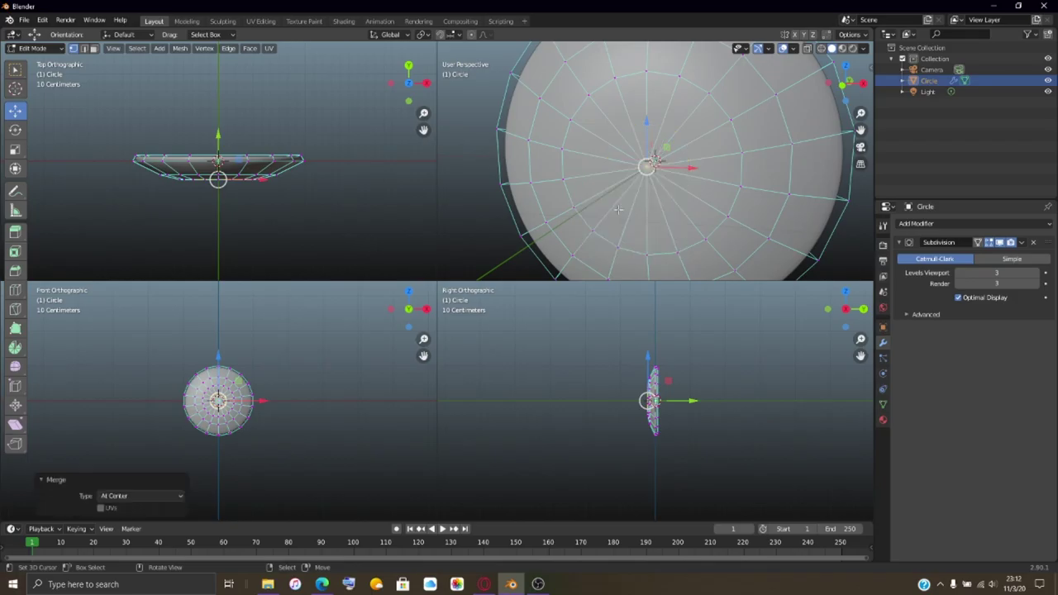
pyautogui.moveTo(659, 213); pyautogui.dragTo(792, 232, button='middle')
pyautogui.press('Tab')
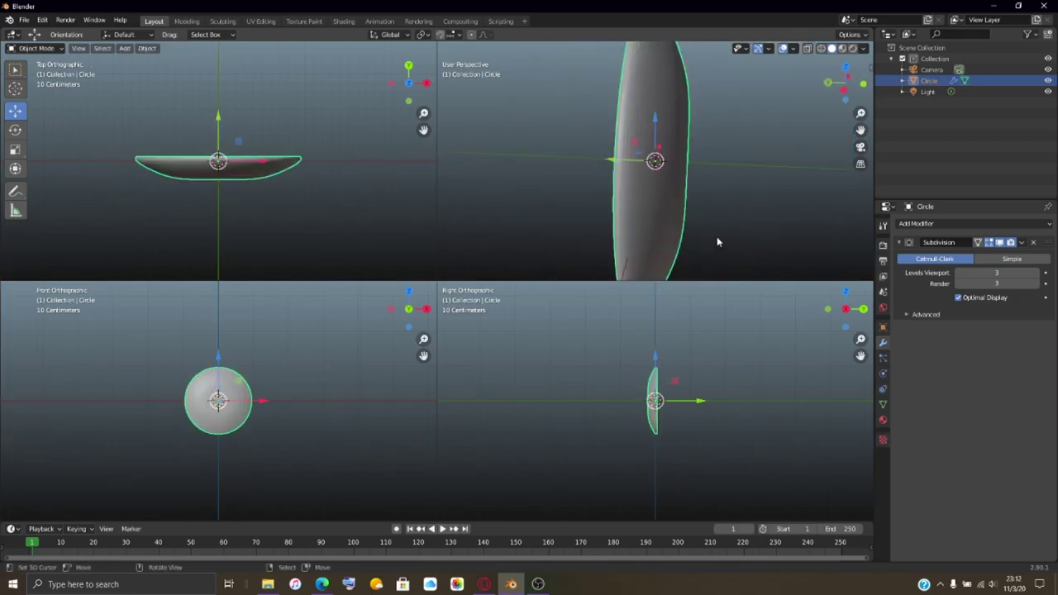
pyautogui.moveTo(717, 236); pyautogui.dragTo(741, 169, button='middle')
# Step: Return to Edit Mode with both merges undone and show the back face's central hole close up in Back Orthographic view
pyautogui.press('Tab')
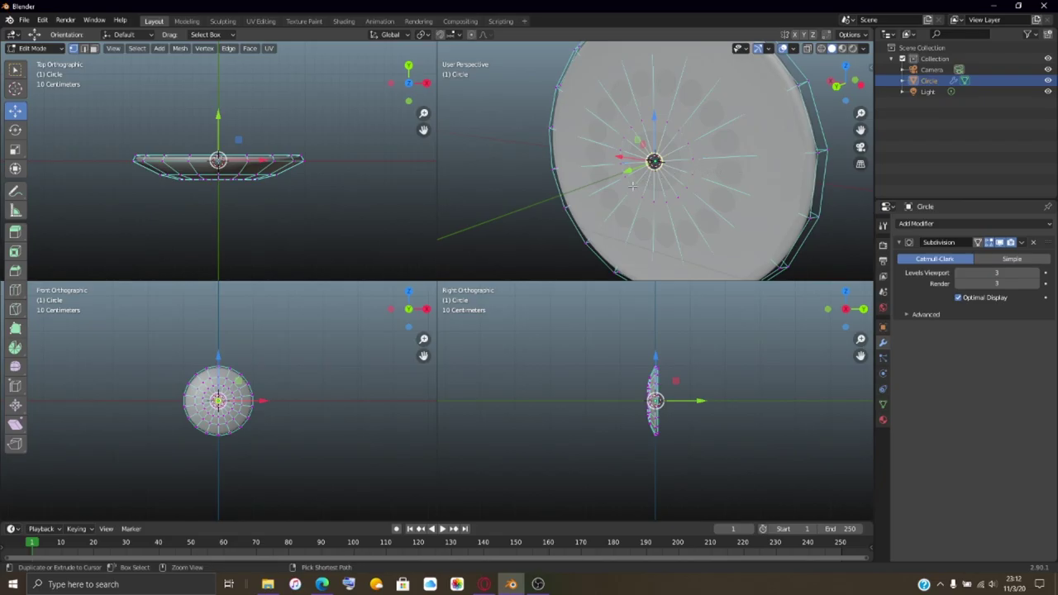
pyautogui.moveTo(632, 186); pyautogui.dragTo(694, 175, button='middle')
pyautogui.scroll(3, 690, 183)
pyautogui.scroll(-2, 674, 192)
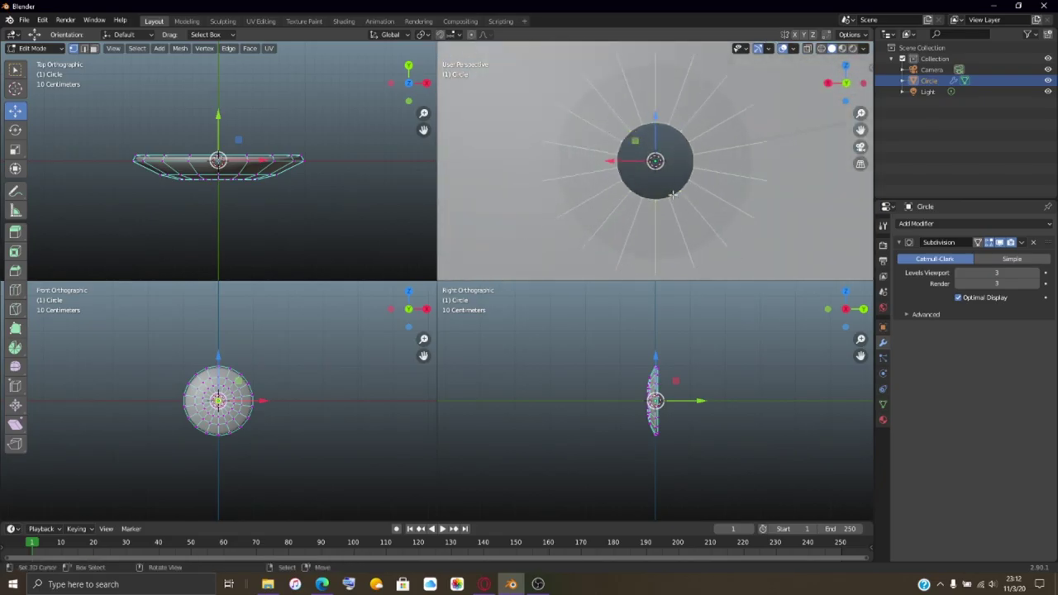
pyautogui.scroll(1, 674, 194)
pyautogui.scroll(-3, 665, 198)
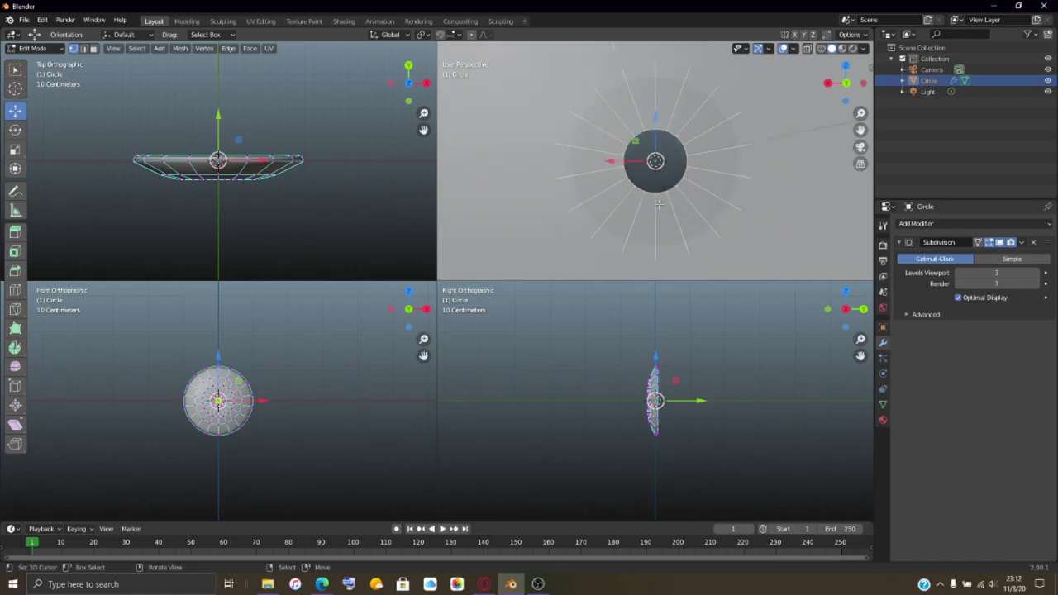
pyautogui.scroll(2, 569, 197)
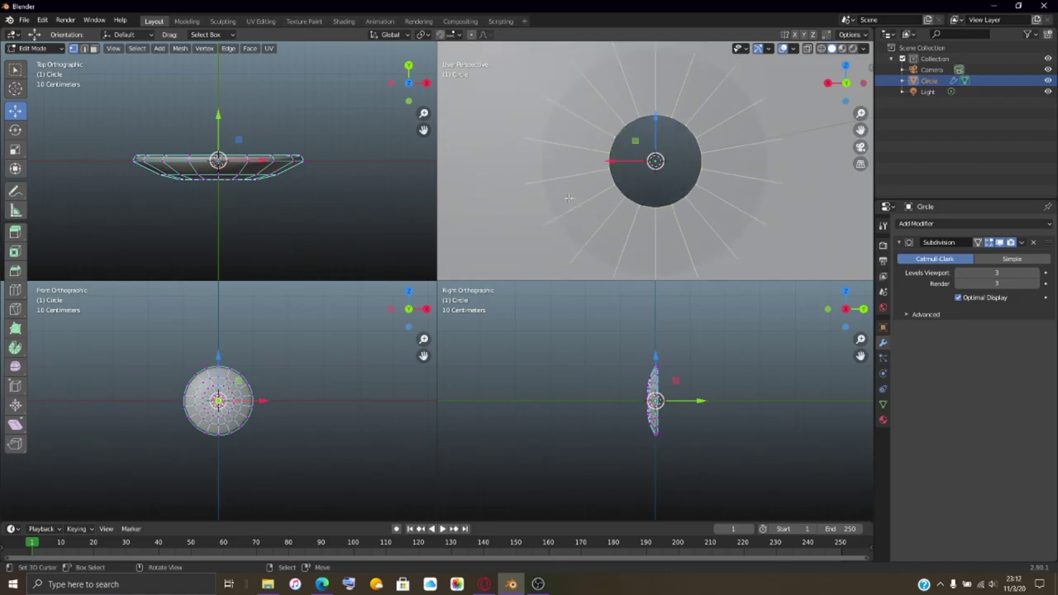
pyautogui.press('KP_3')
pyautogui.press('KP_1')
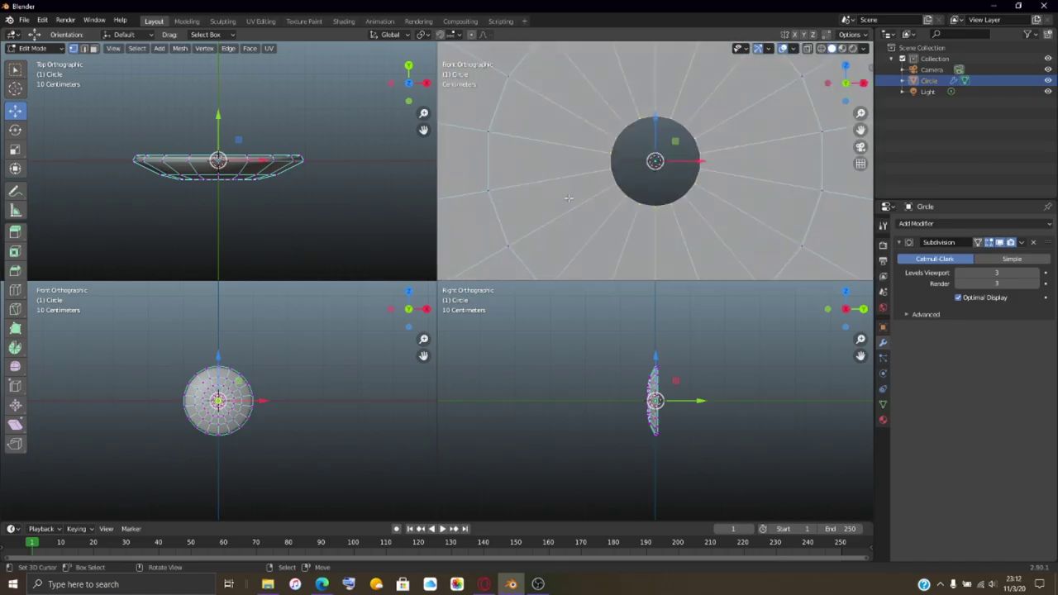
pyautogui.scroll(-5, 685, 190)
pyautogui.press('ctrl+KP_1')
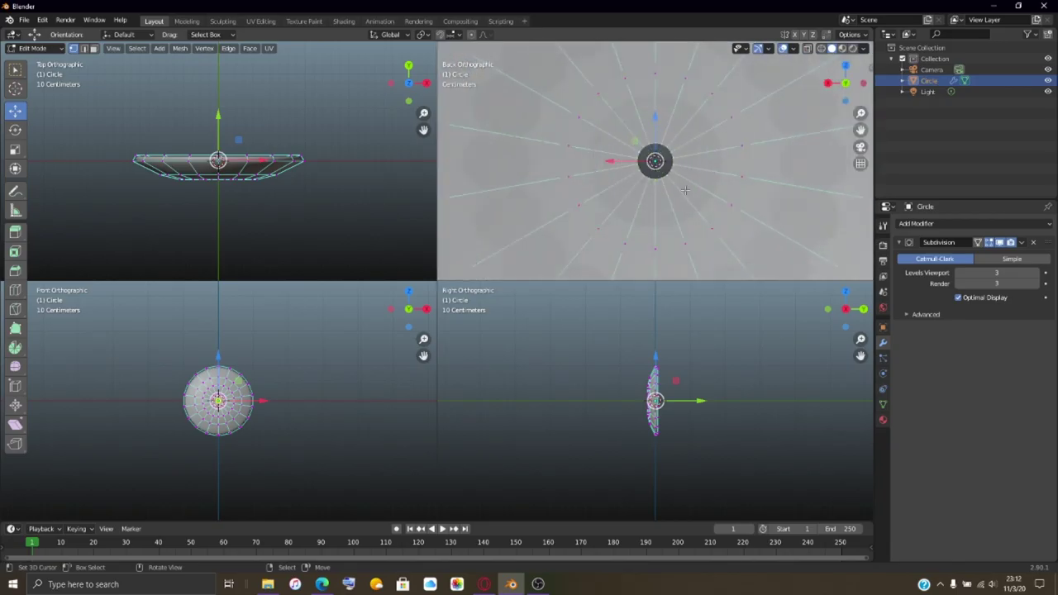
pyautogui.scroll(5, 685, 190)
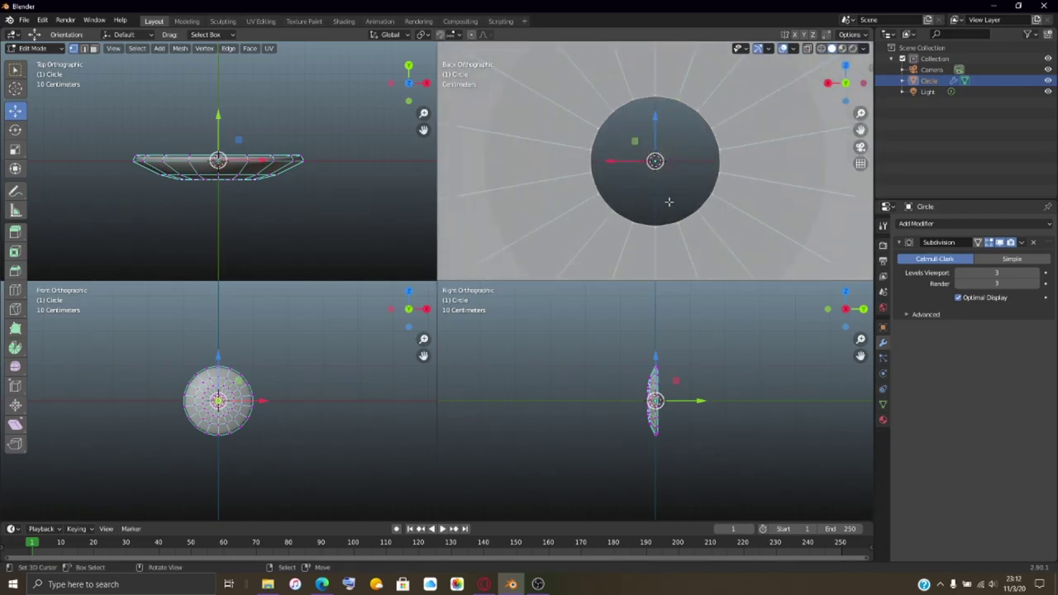
# Step: Fill two adjacent vertical strip faces across the middle of the hole, joining its lower vertices to the opposite upper ones
pyautogui.keyDown('shift'); pyautogui.rightClick(653, 225); pyautogui.keyUp('shift')
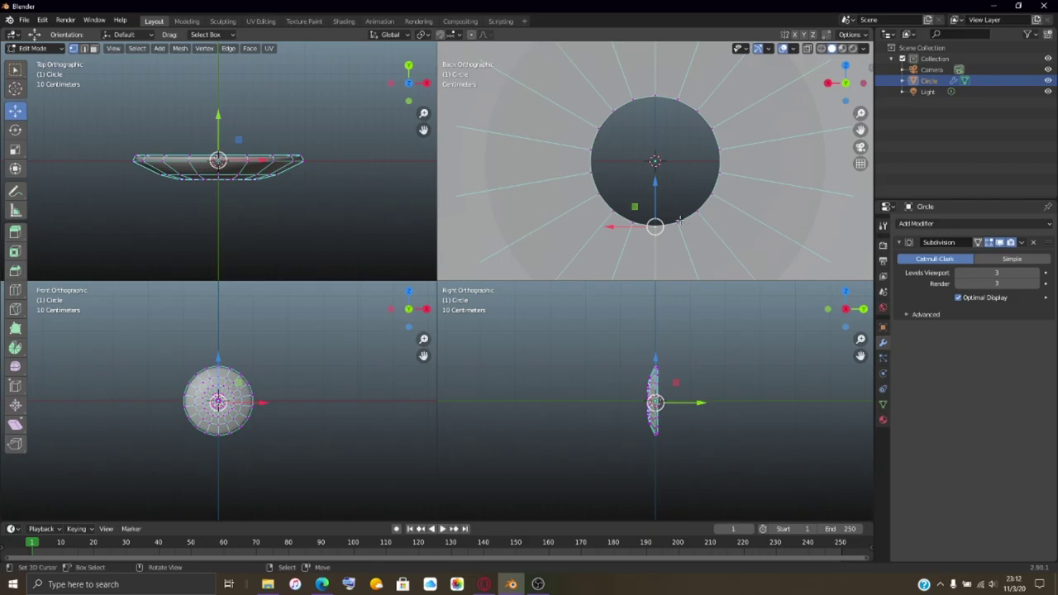
pyautogui.keyDown('shift'); pyautogui.rightClick(666, 224); pyautogui.keyUp('shift')
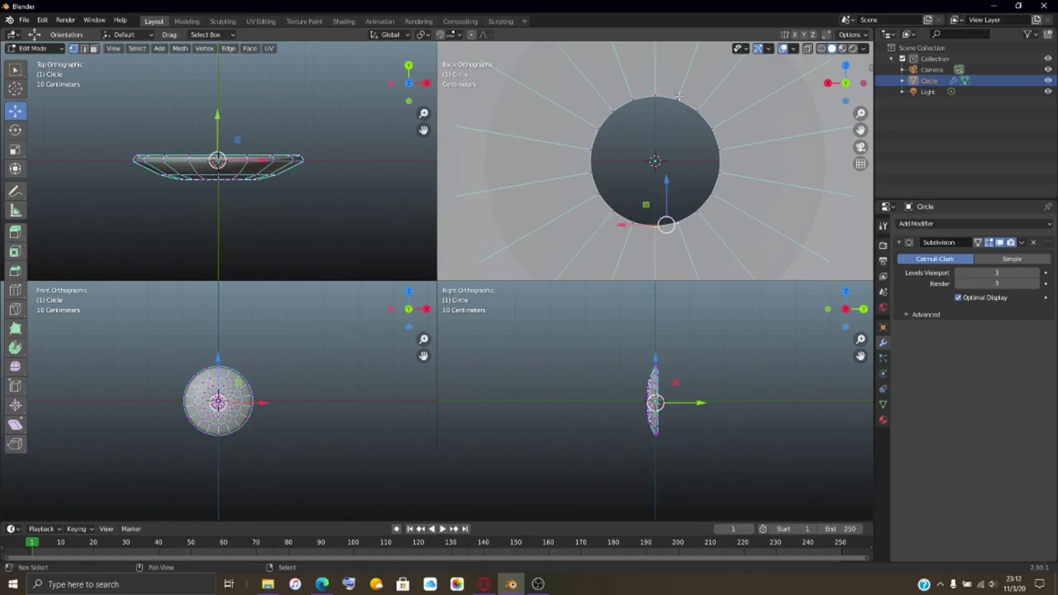
pyautogui.keyDown('shift'); pyautogui.rightClick(670, 183); pyautogui.keyUp('shift')
pyautogui.hotkey('shift', 's')
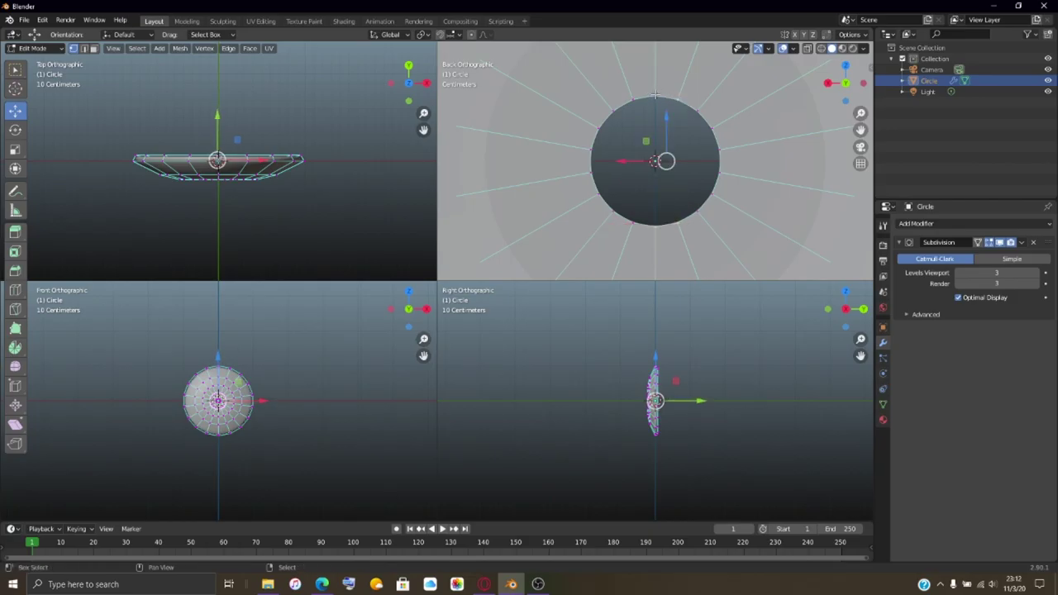
pyautogui.hotkey('shift', 's')
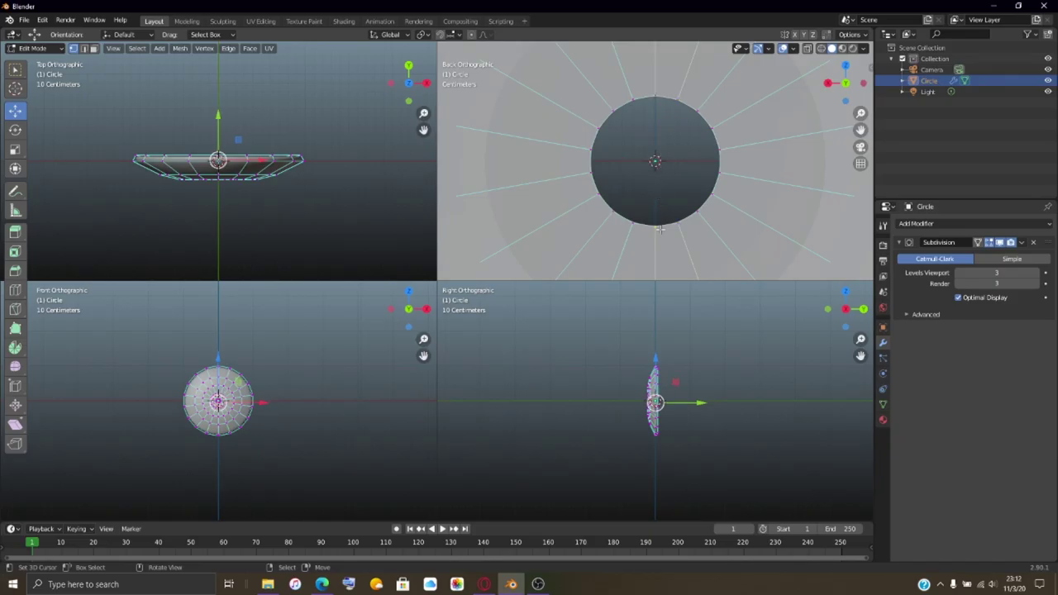
pyautogui.hotkey('shift', 's')
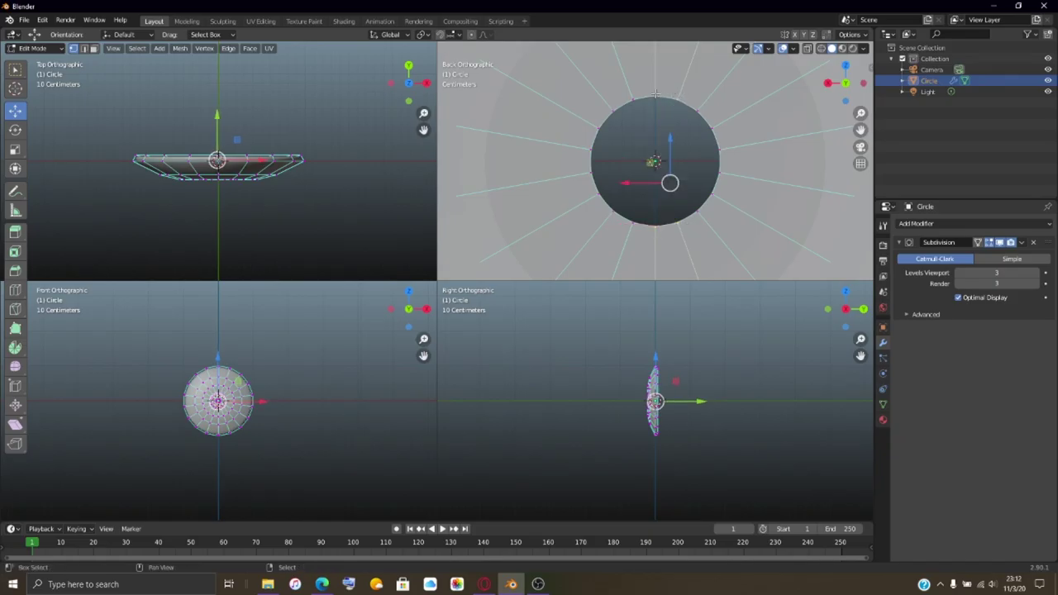
pyautogui.keyDown('alt'); pyautogui.click(655, 157); pyautogui.keyUp('alt')
pyautogui.click(631, 218)
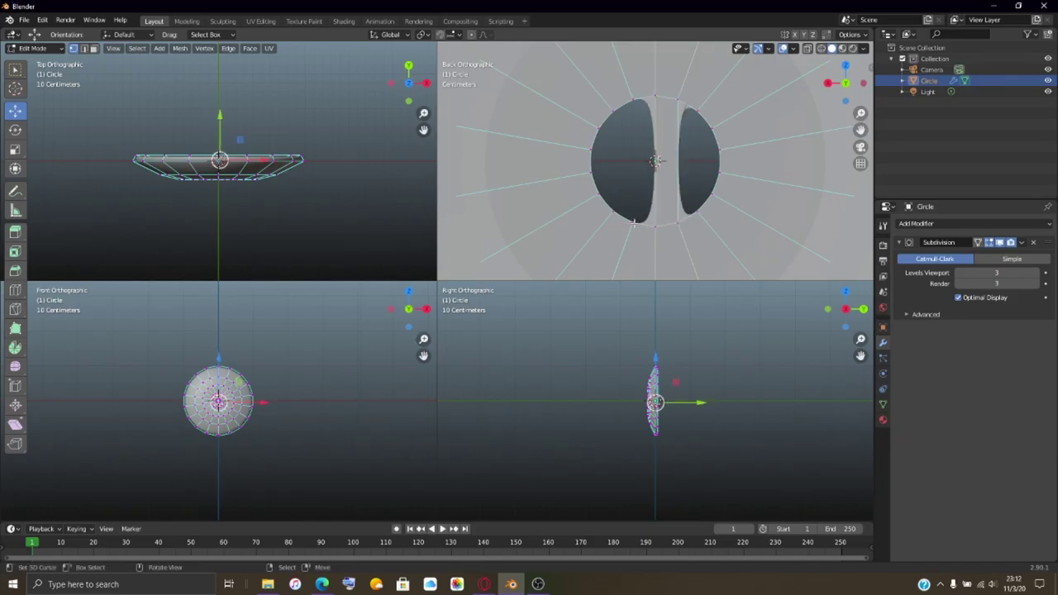
pyautogui.keyDown('alt'); pyautogui.click(632, 117); pyautogui.keyUp('alt')
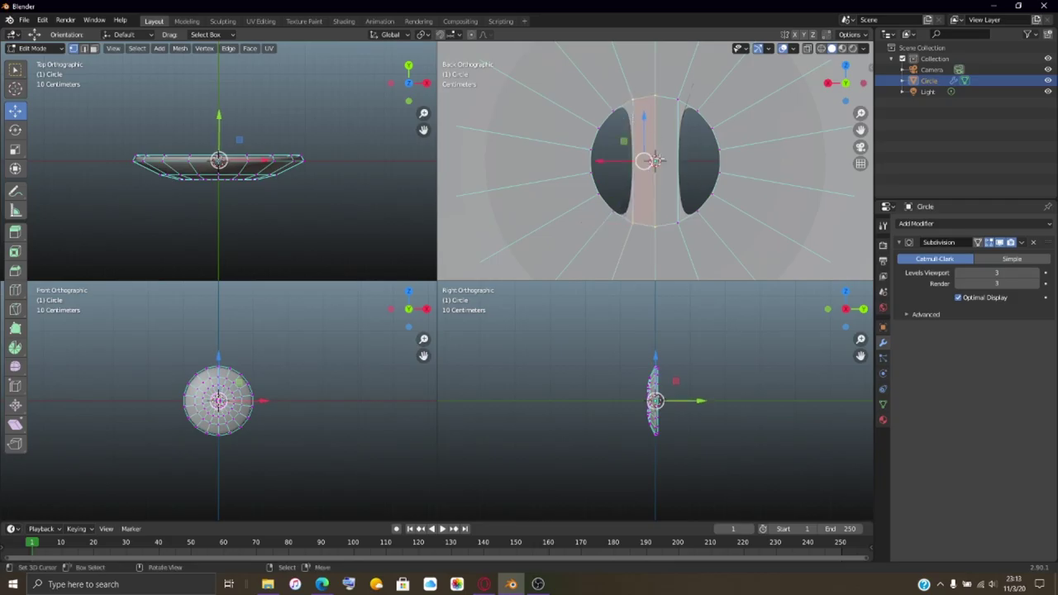
# Step: Add one horizontal loop cut across the two strip faces and move it about 0.009 m down along Z
pyautogui.hotkey('ctrl', 'r')
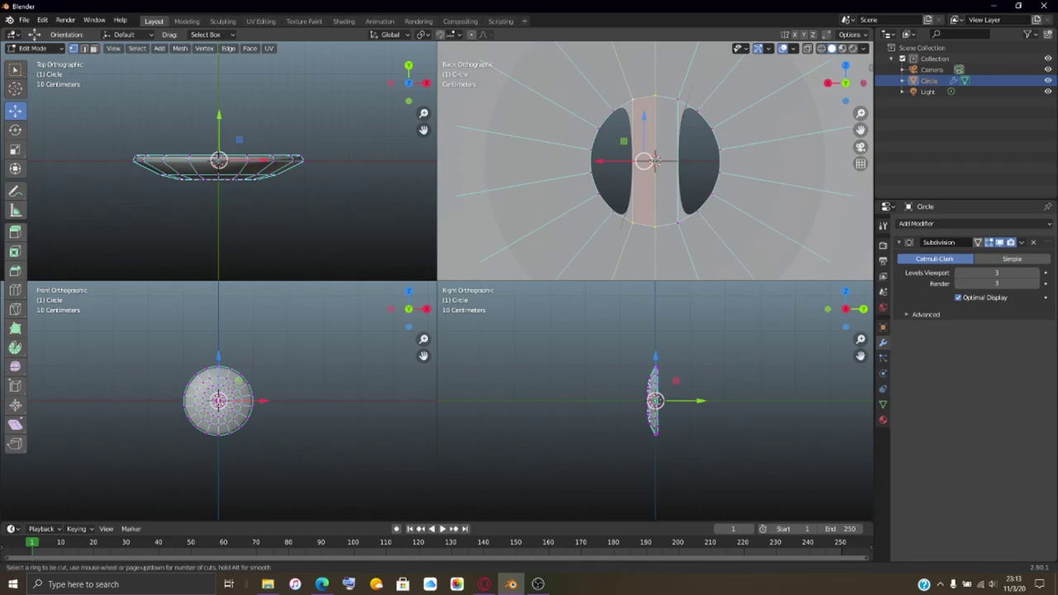
pyautogui.click(653, 160)
pyautogui.rightClick(680, 150)
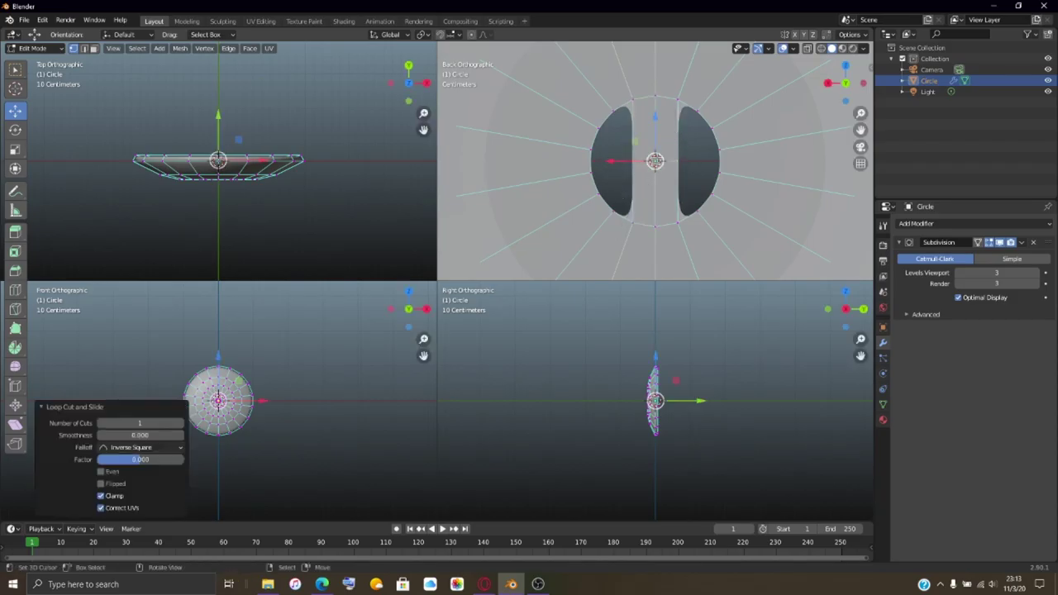
pyautogui.moveTo(655, 130); pyautogui.dragTo(648, 135)
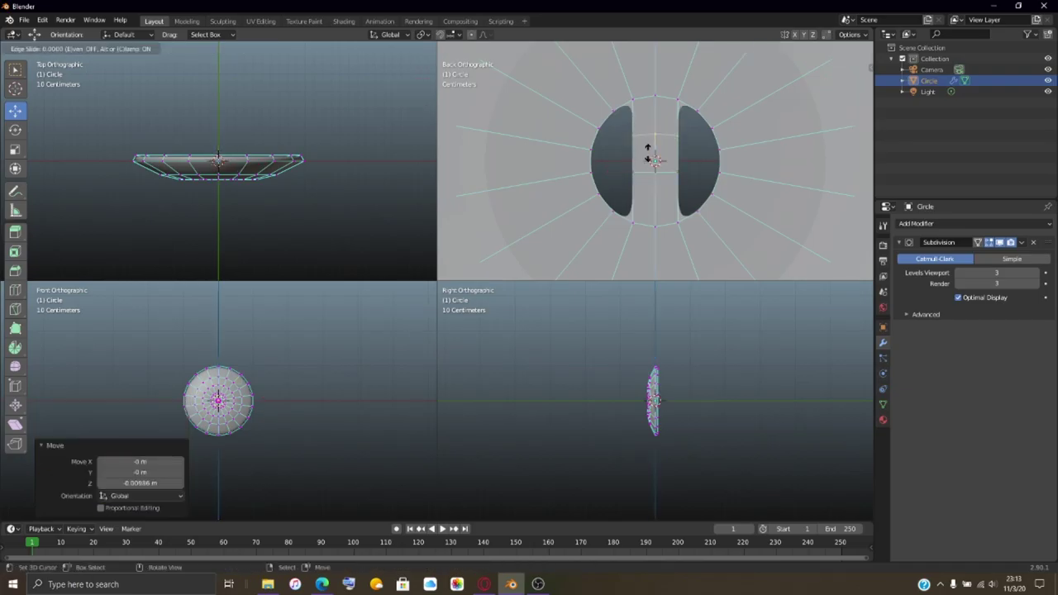
# Step: Add a second horizontal loop cut across the strips above the first and move it down closer to the hole's centre
pyautogui.click(648, 149)
pyautogui.rightClick(649, 159)
pyautogui.moveTo(655, 94); pyautogui.dragTo(656, 108)
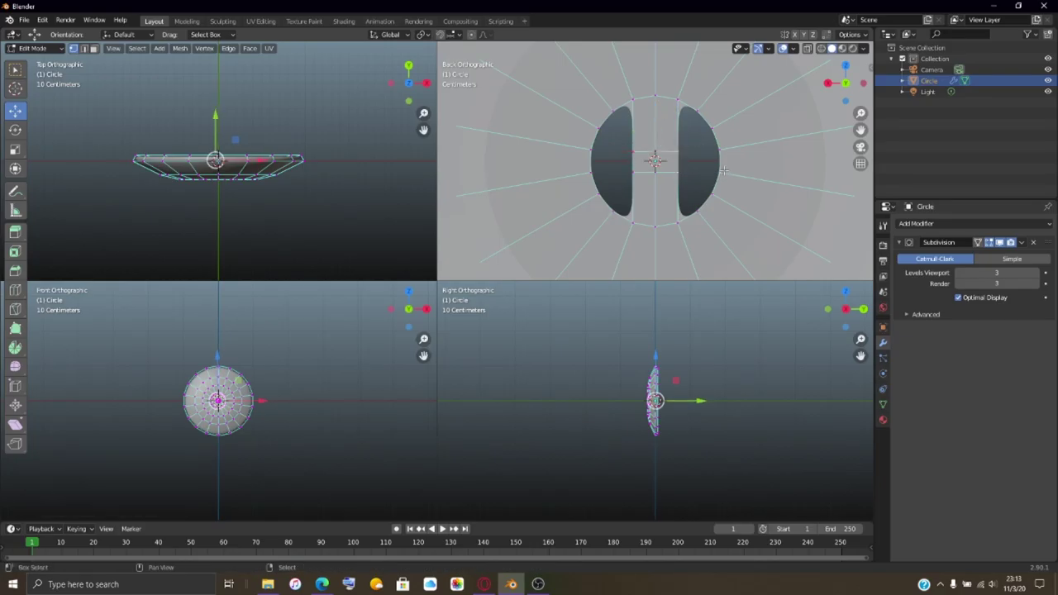
# Step: Fill one horizontal quad on each side of the central strips, joining them to the hole's left and right rim vertices
pyautogui.press('r')
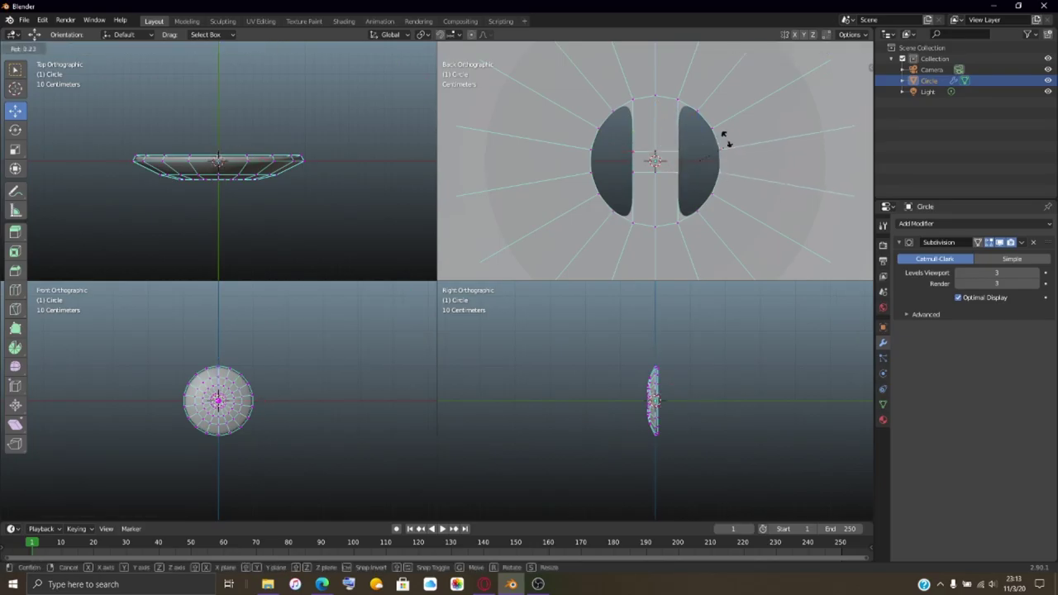
pyautogui.click(724, 140)
pyautogui.click(621, 166)
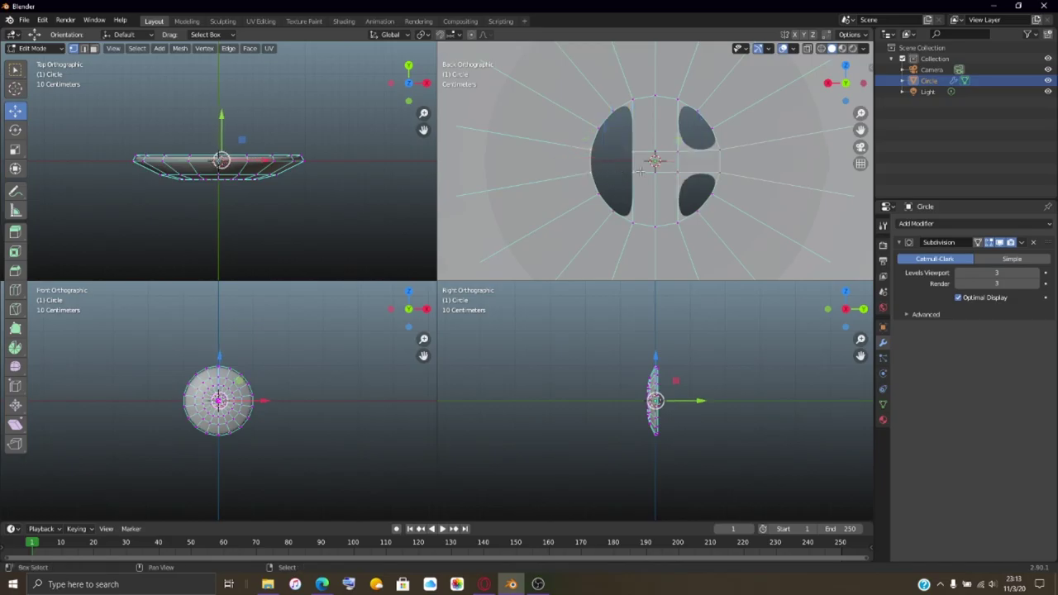
pyautogui.keyDown('shift'); pyautogui.click(621, 175); pyautogui.keyUp('shift')
pyautogui.press('f')
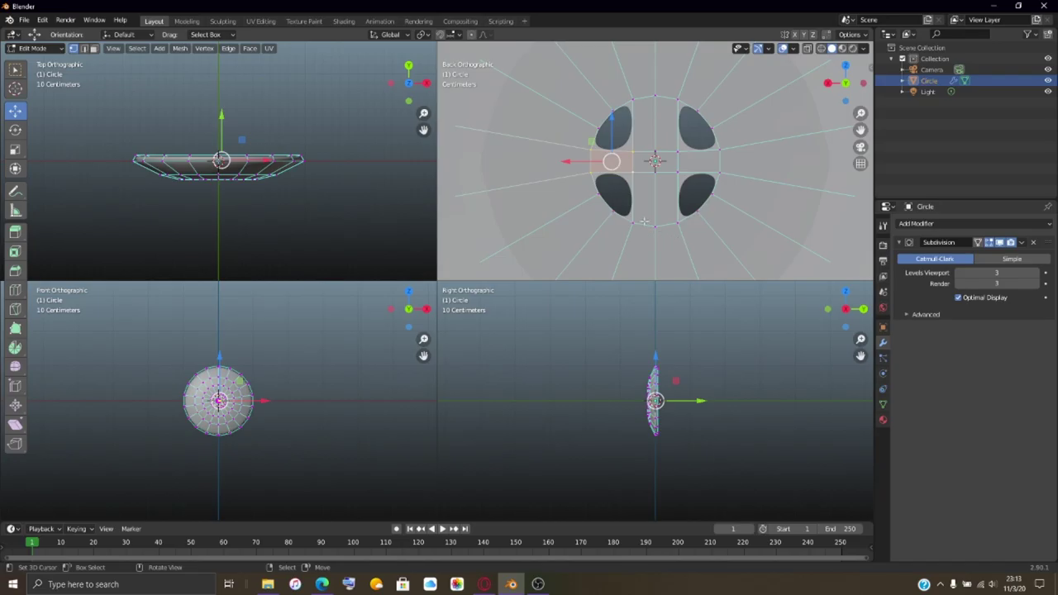
# Step: Add one centred vertical loop cut through each of the two side quads, without sliding either cut
pyautogui.press('g')
pyautogui.press('g')
pyautogui.rightClick(618, 154)
pyautogui.hotkey('ctrl', 'r')
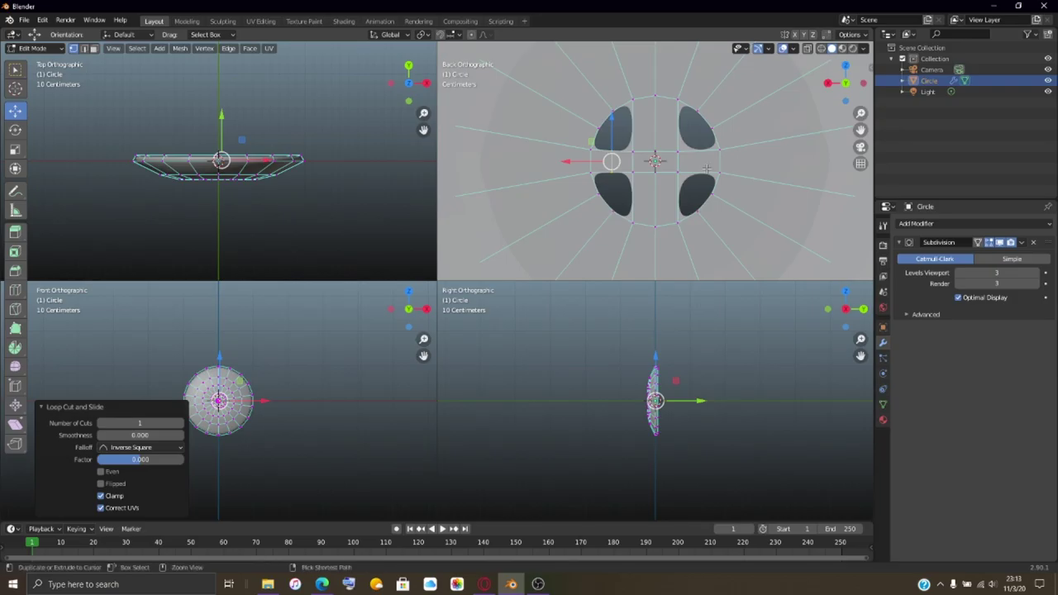
pyautogui.press('Escape')
pyautogui.keyDown('shift'); pyautogui.rightClick(698, 161); pyautogui.keyUp('shift')
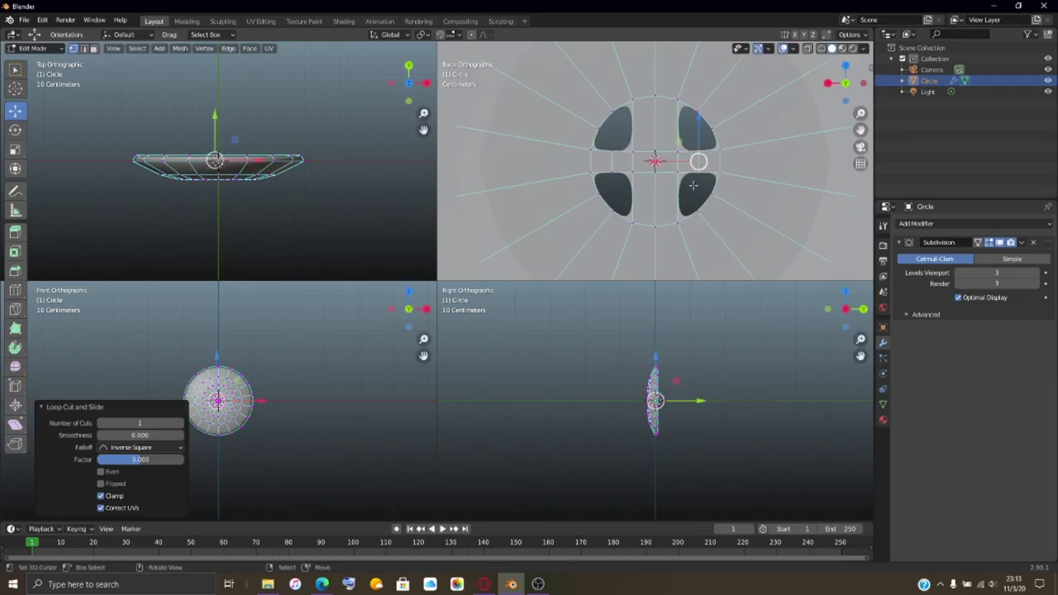
# Step: Fill two quads beside the right edge of the central strips, one above and one below the right side faces
pyautogui.click(677, 153)
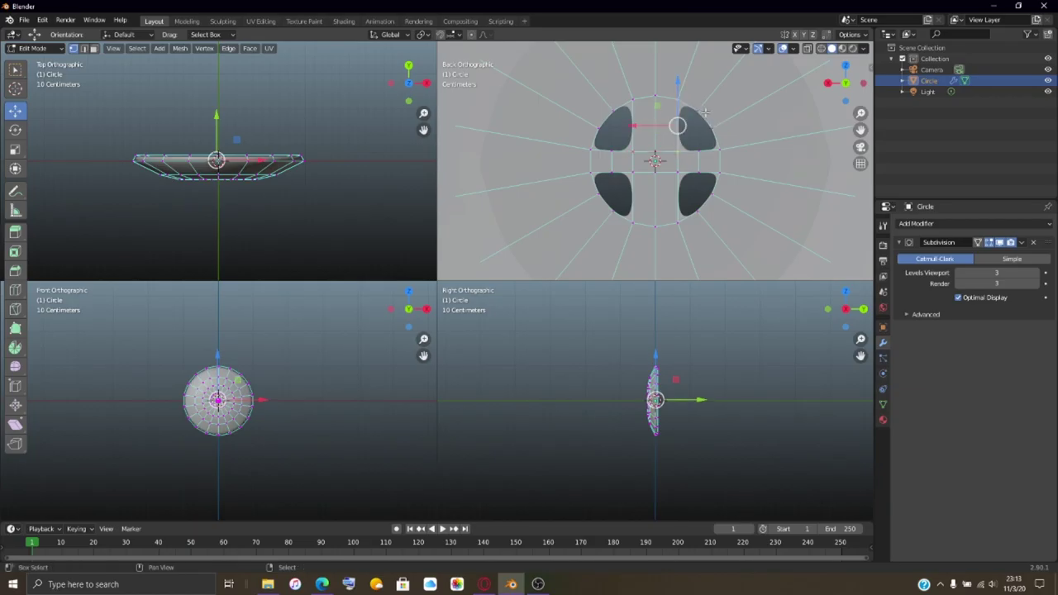
pyautogui.click(699, 156)
pyautogui.keyDown('shift'); pyautogui.click(693, 169); pyautogui.keyUp('shift')
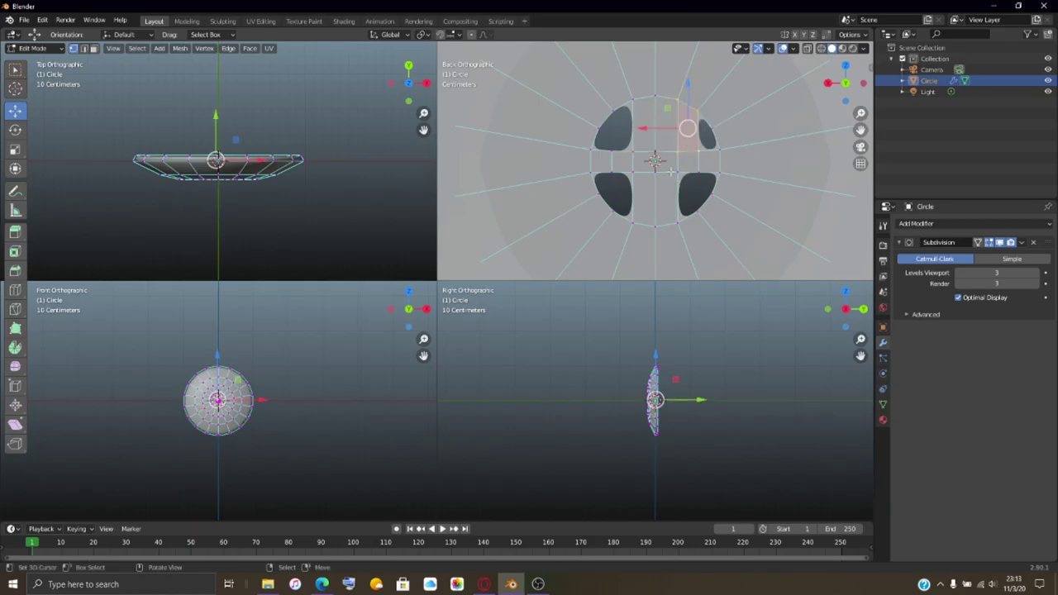
pyautogui.click(697, 181)
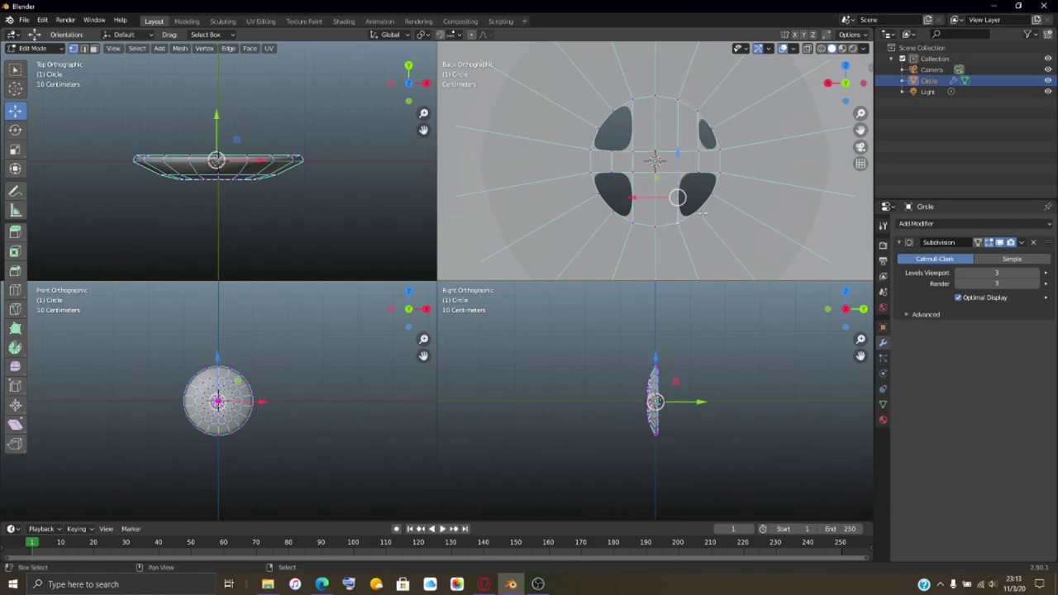
pyautogui.keyDown('shift'); pyautogui.click(696, 178); pyautogui.keyUp('shift')
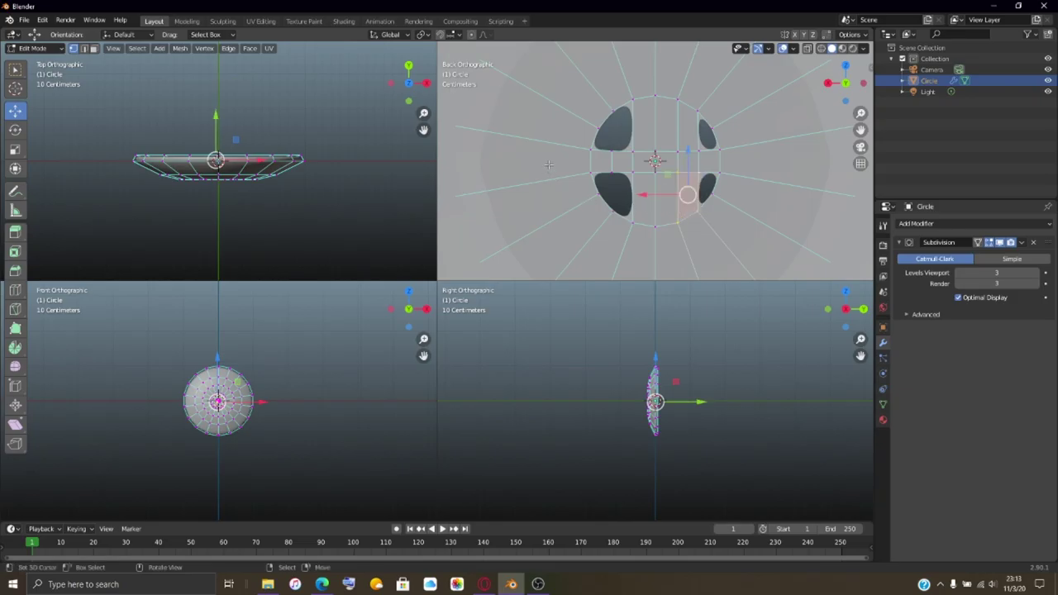
# Step: Fill two quads beside the left edge of the central strips, one above and one below the left side faces
pyautogui.click(614, 160)
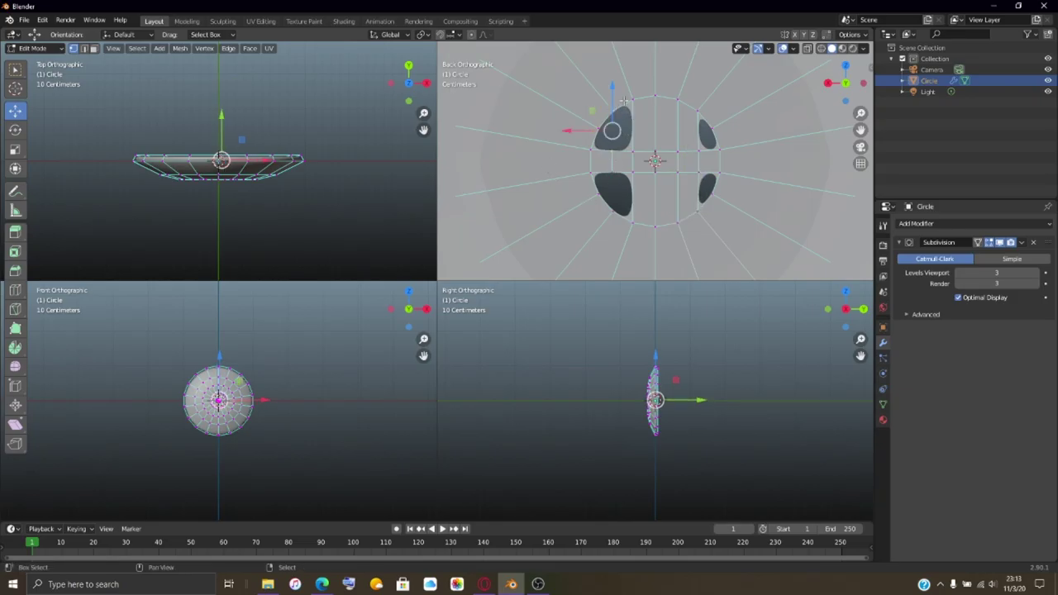
pyautogui.keyDown('shift'); pyautogui.click(627, 120); pyautogui.keyUp('shift')
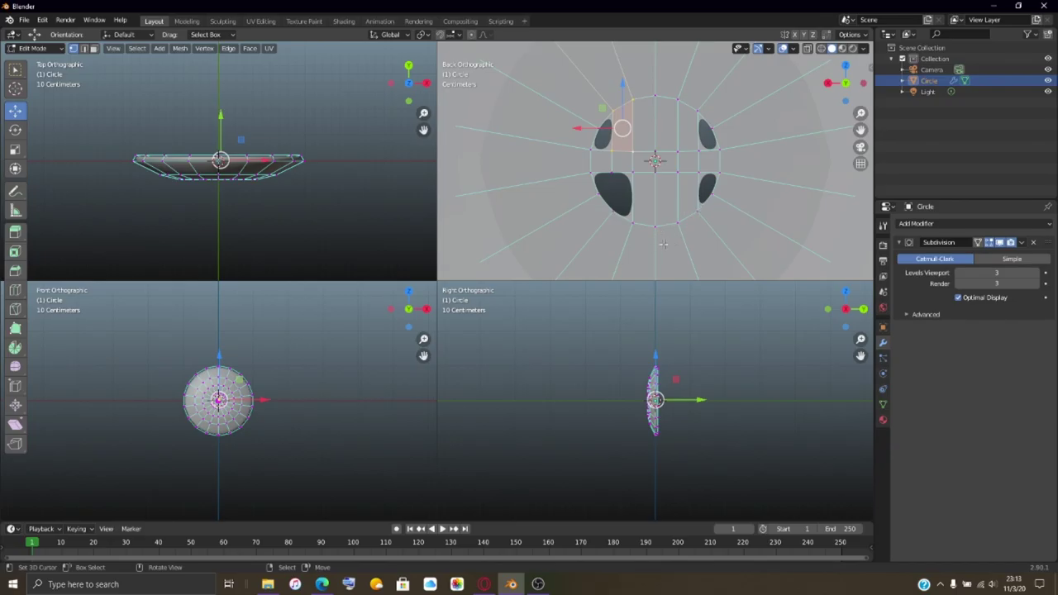
pyautogui.keyDown('shift'); pyautogui.click(613, 172); pyautogui.keyUp('shift')
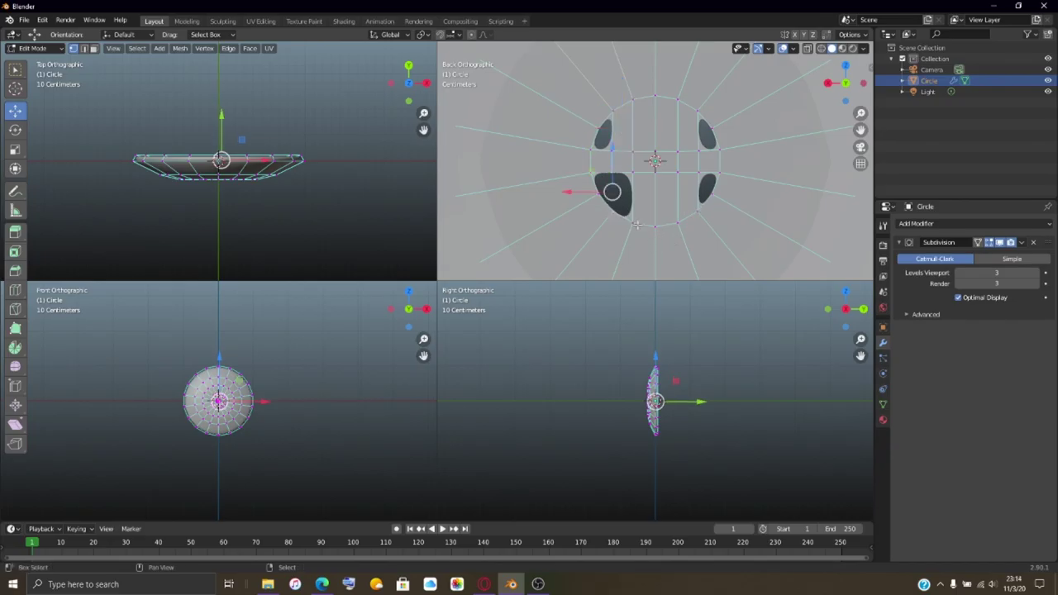
pyautogui.keyDown('shift'); pyautogui.click(623, 132); pyautogui.keyUp('shift')
pyautogui.moveTo(619, 202); pyautogui.dragTo(622, 194)
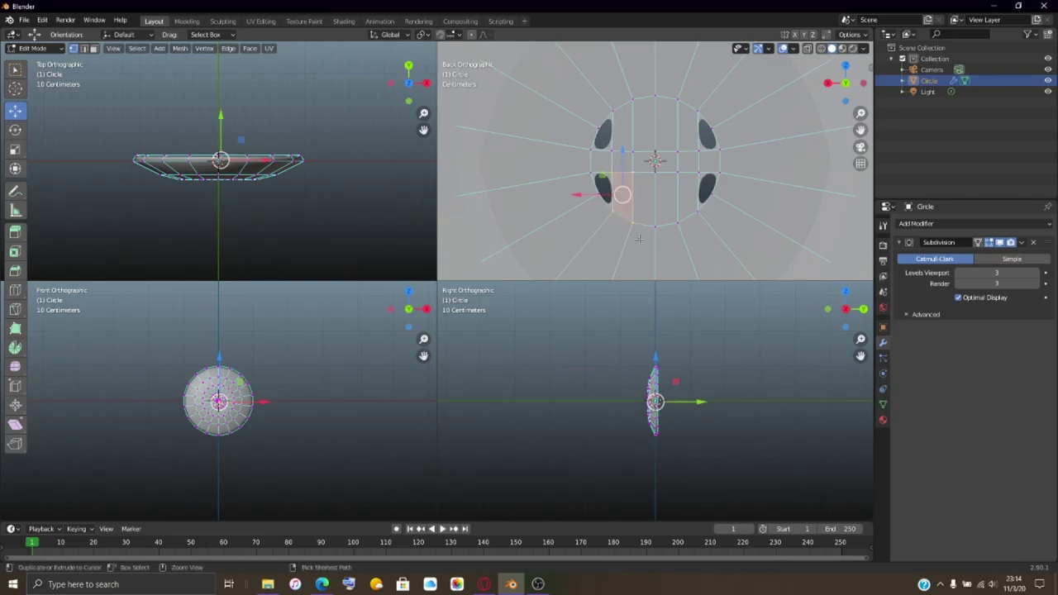
# Step: Add one centred horizontal loop cut across the lower row of four quads
pyautogui.hotkey('ctrl', 'r')
pyautogui.click(642, 206)
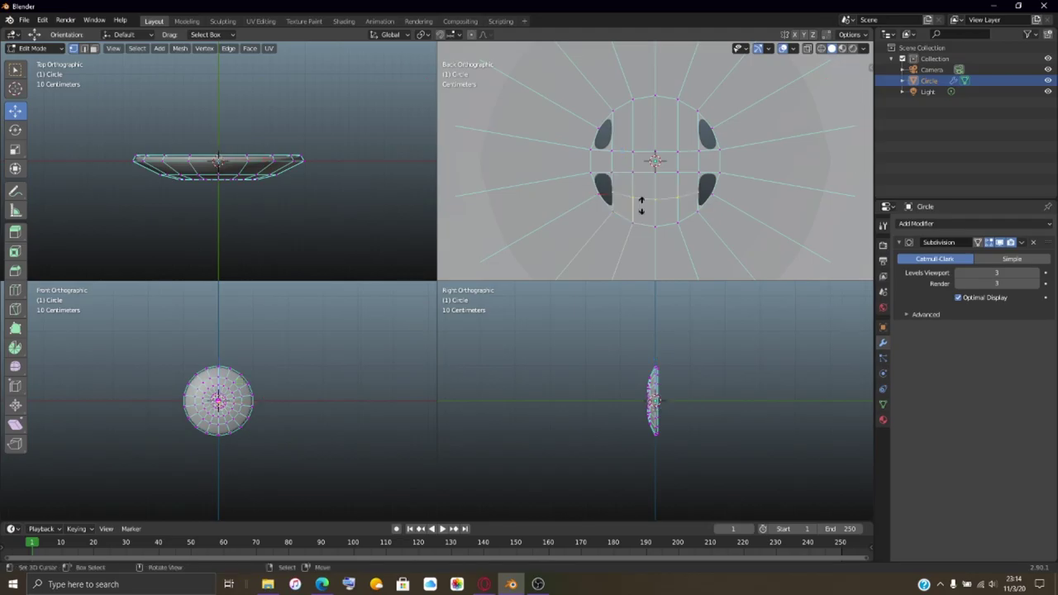
pyautogui.rightClick(645, 211)
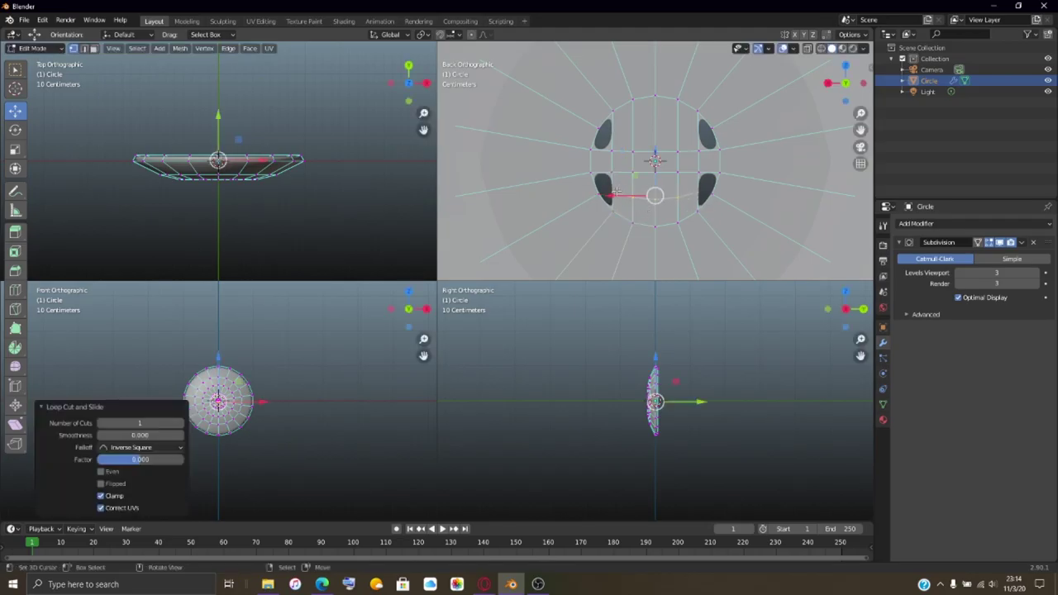
# Step: Raise the new loop's two vertices beside the centre by about 0.004 m and its centre vertex by about 0.005 m along Z
pyautogui.moveTo(655, 195); pyautogui.dragTo(633, 197)
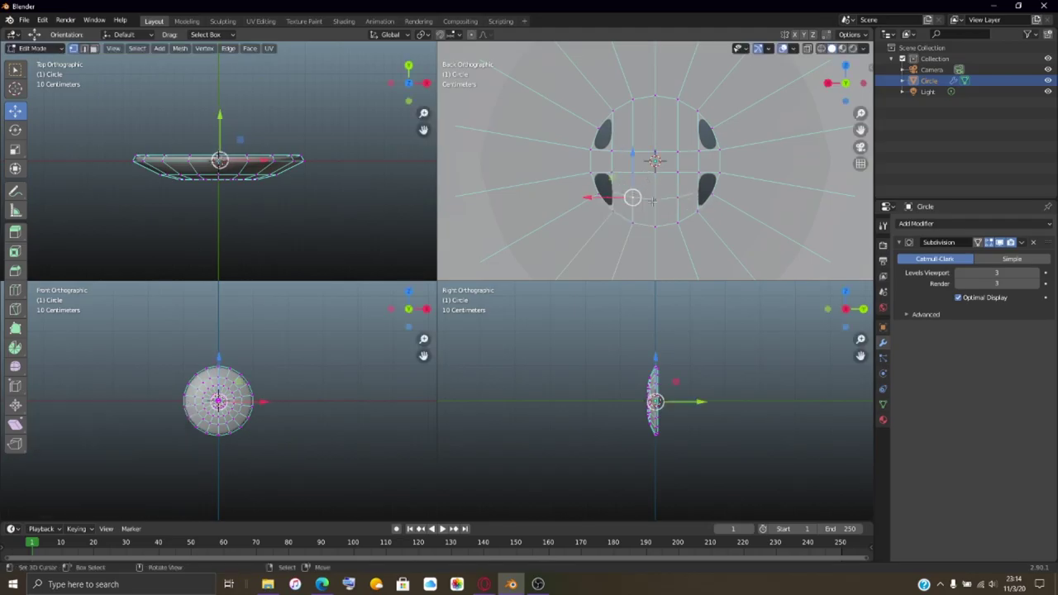
pyautogui.hotkey('ctrl', 'z')
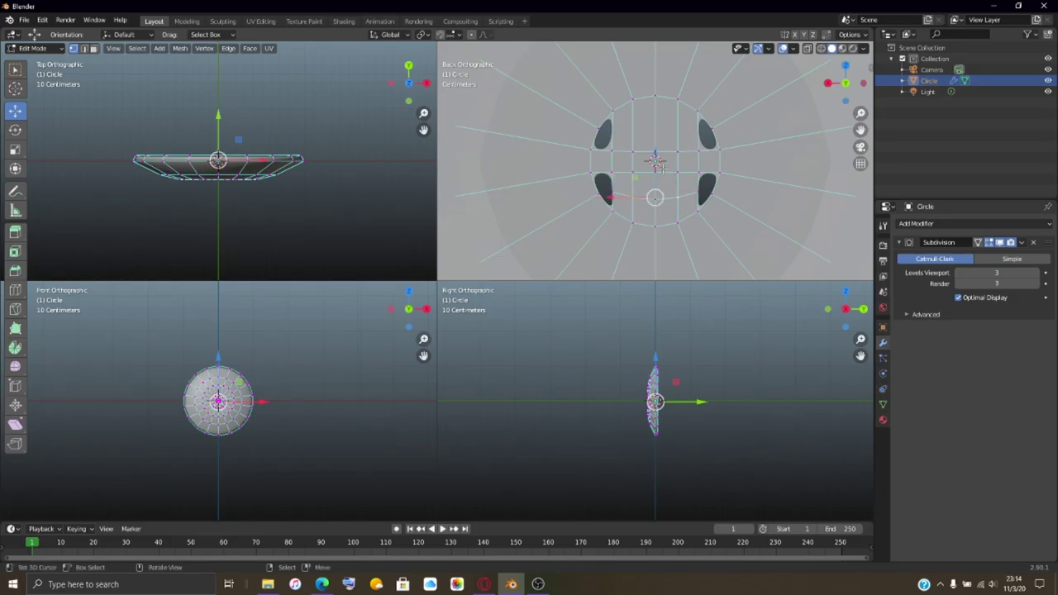
pyautogui.press('g')
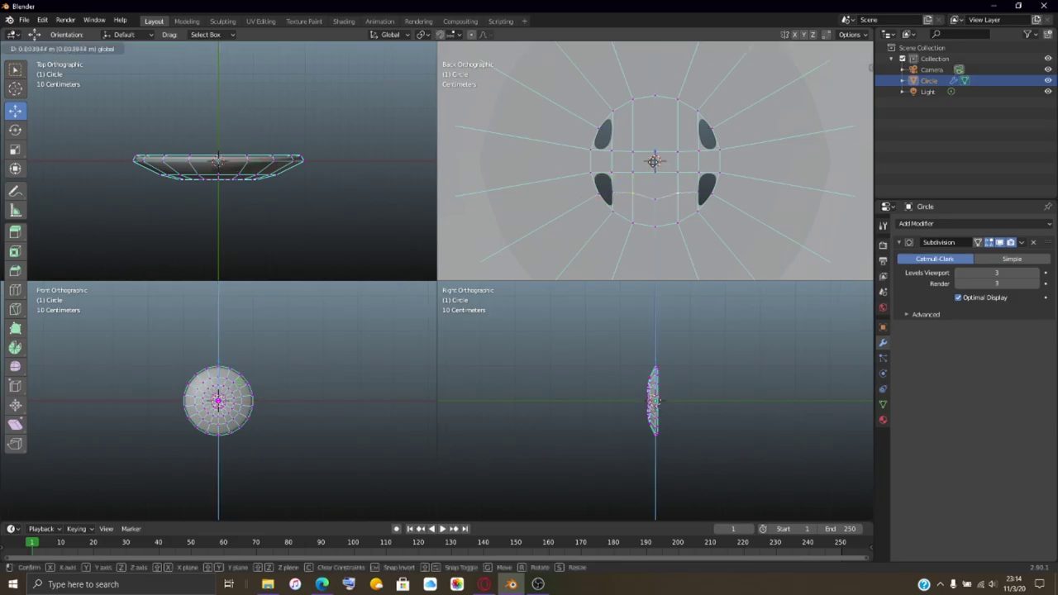
pyautogui.click(639, 198)
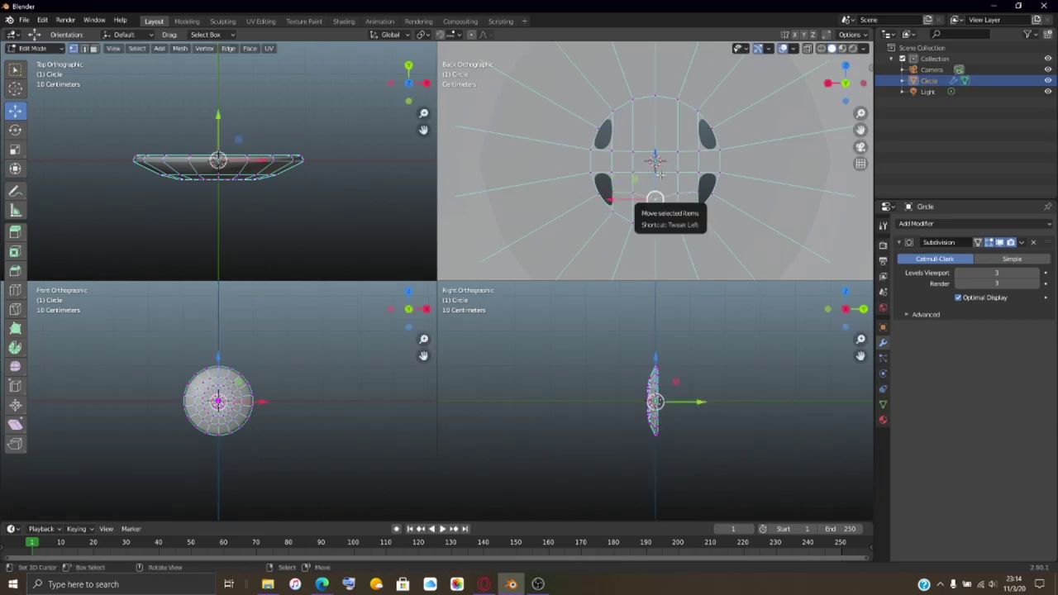
pyautogui.press('g')
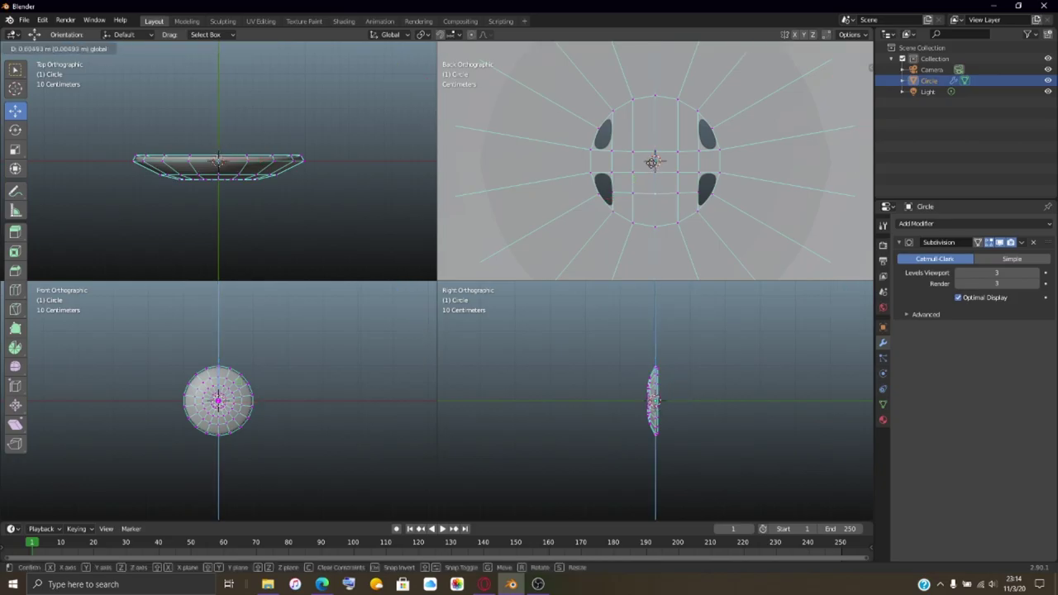
pyautogui.click(626, 193)
# Step: Fill a quad at the left end of the new lower row, between the rim edge and the loop's outermost vertex
pyautogui.click(596, 196)
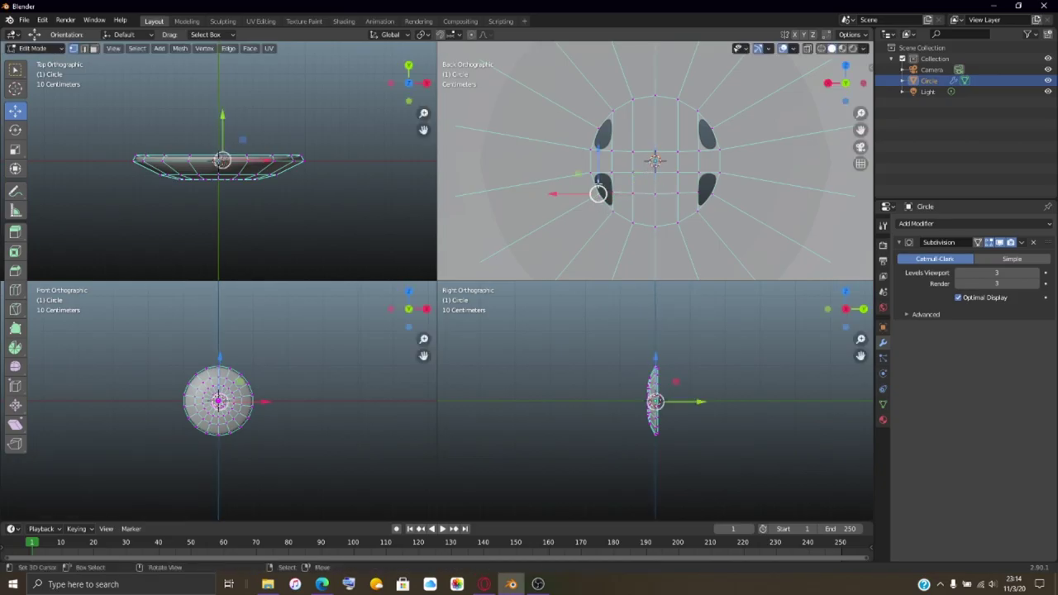
pyautogui.click(612, 181)
pyautogui.click(613, 189)
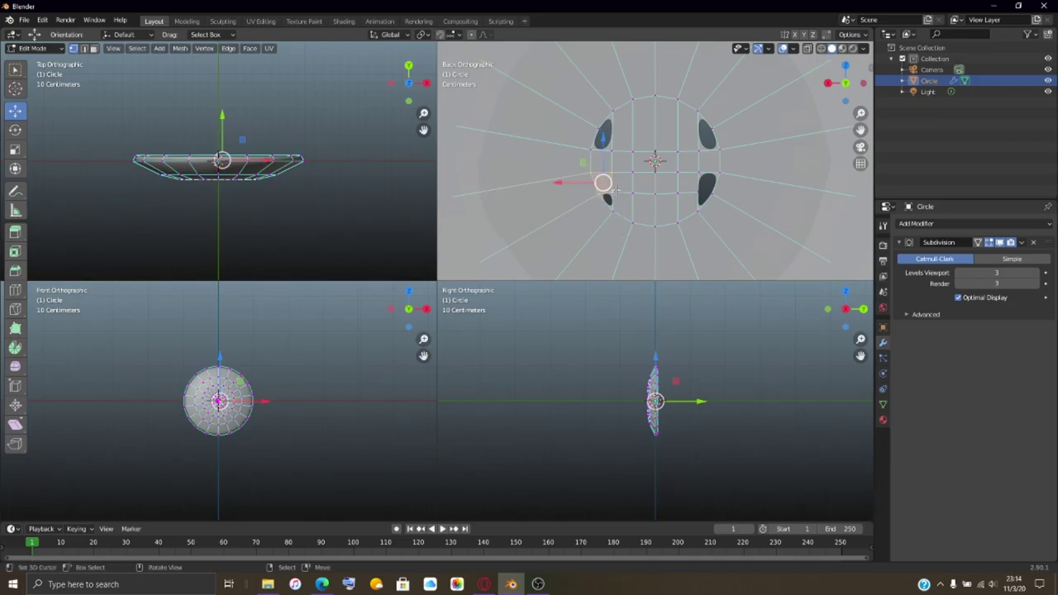
# Step: Lower the loop's leftmost vertex by about 0.0025 m along Z and the next vertex and centre vertex by about 0.0017 m each
pyautogui.press('g')
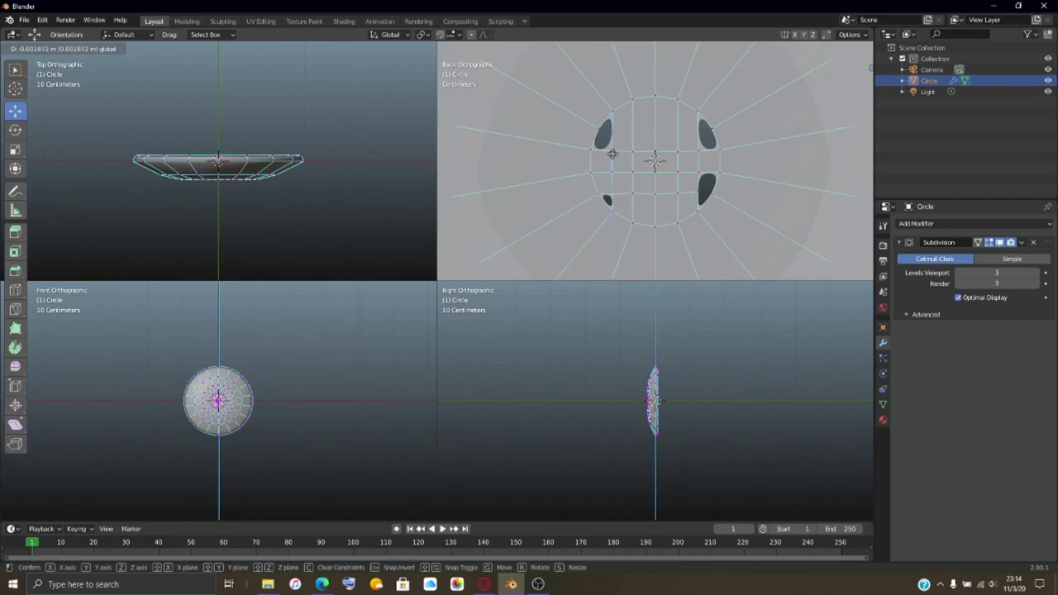
pyautogui.click(613, 153)
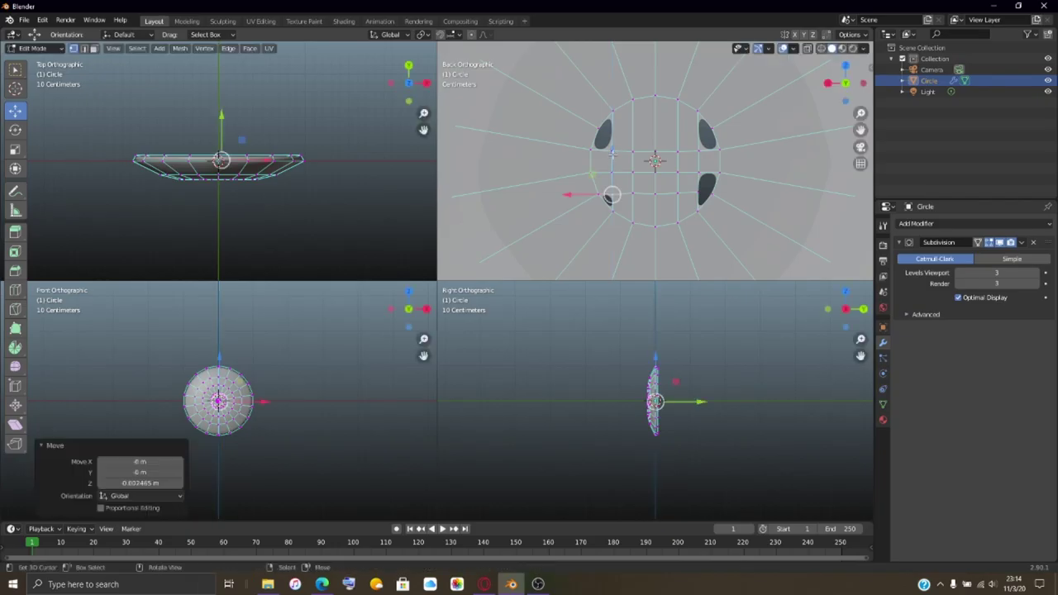
pyautogui.scroll(3, 698, 218)
pyautogui.click(615, 215)
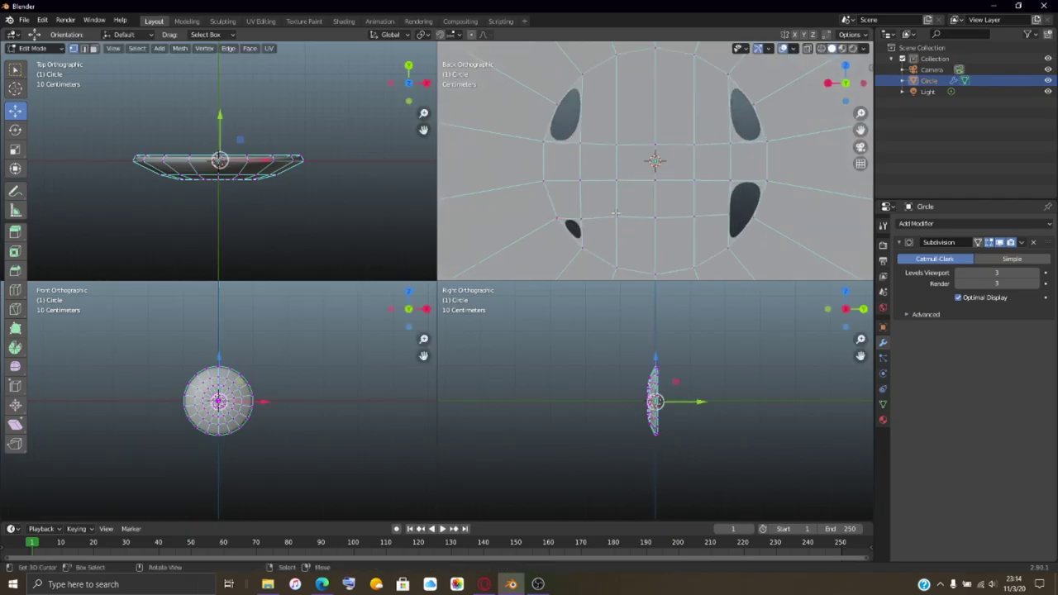
pyautogui.press('g')
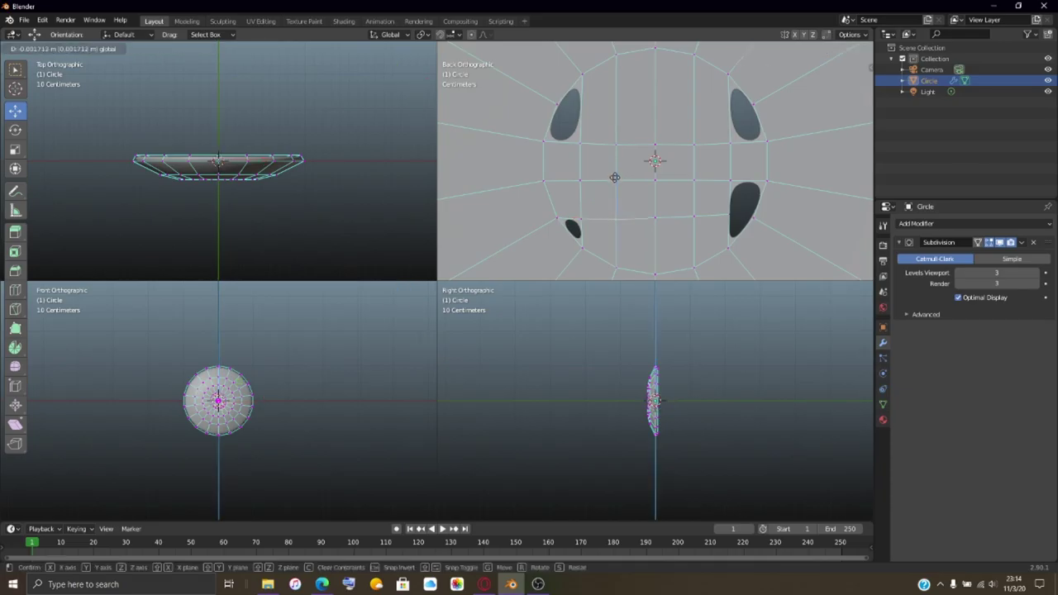
pyautogui.click(614, 177)
pyautogui.click(655, 219)
pyautogui.press('g')
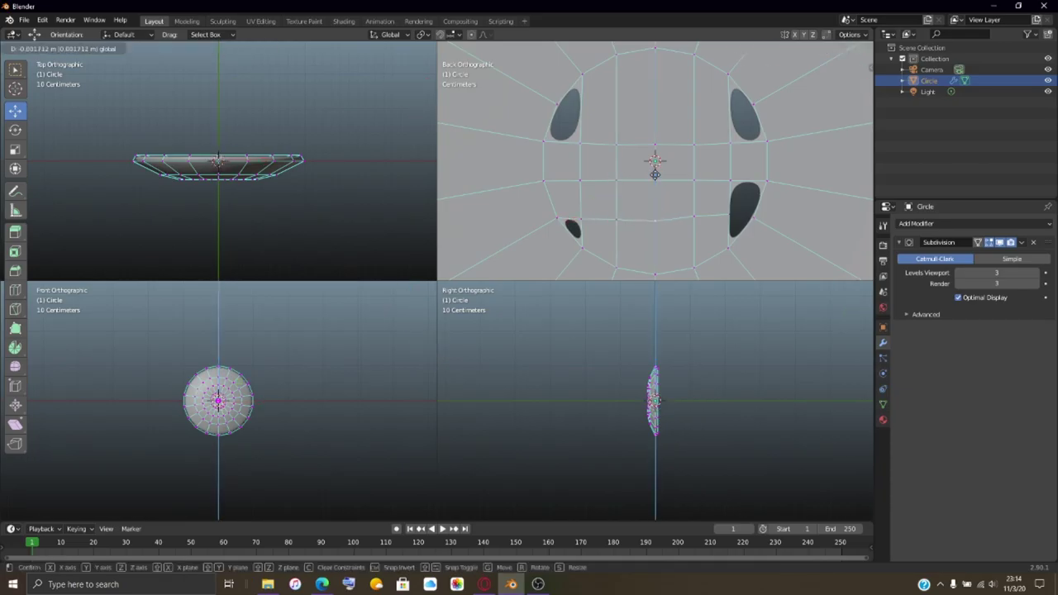
pyautogui.click(654, 172)
# Step: Lower the loop's two vertices right of centre along Z to level the row, moving the outermost about 0.0023 m
pyautogui.click(693, 216)
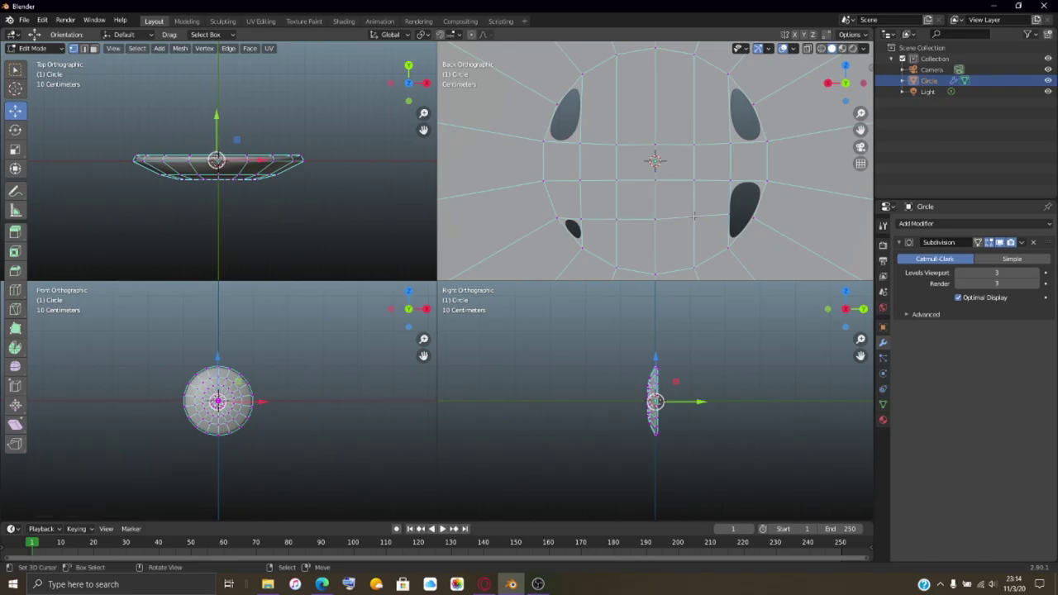
pyautogui.press('g')
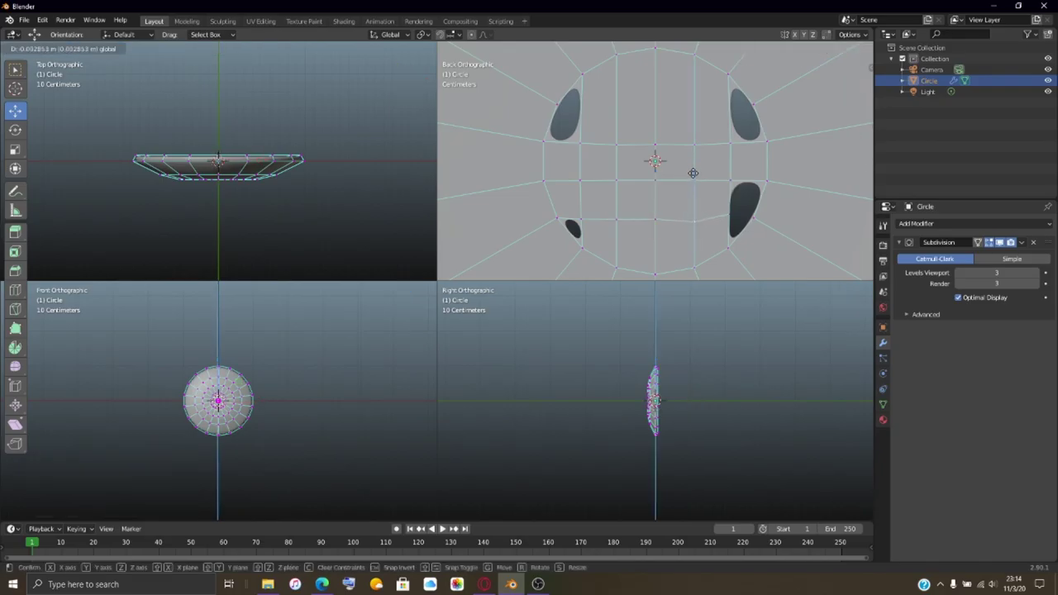
pyautogui.click(694, 218)
pyautogui.click(727, 212)
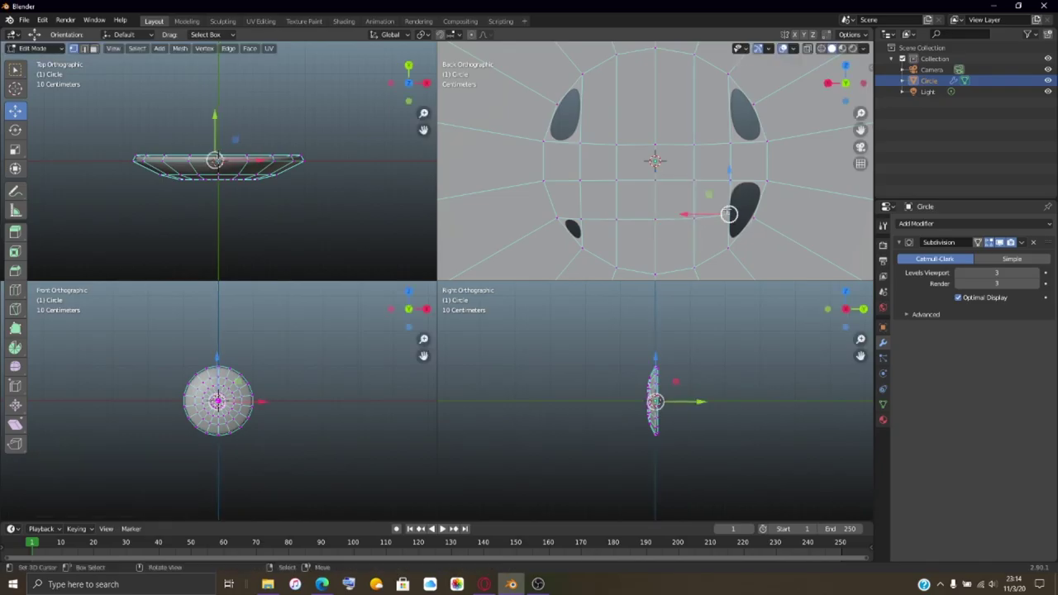
pyautogui.press('g')
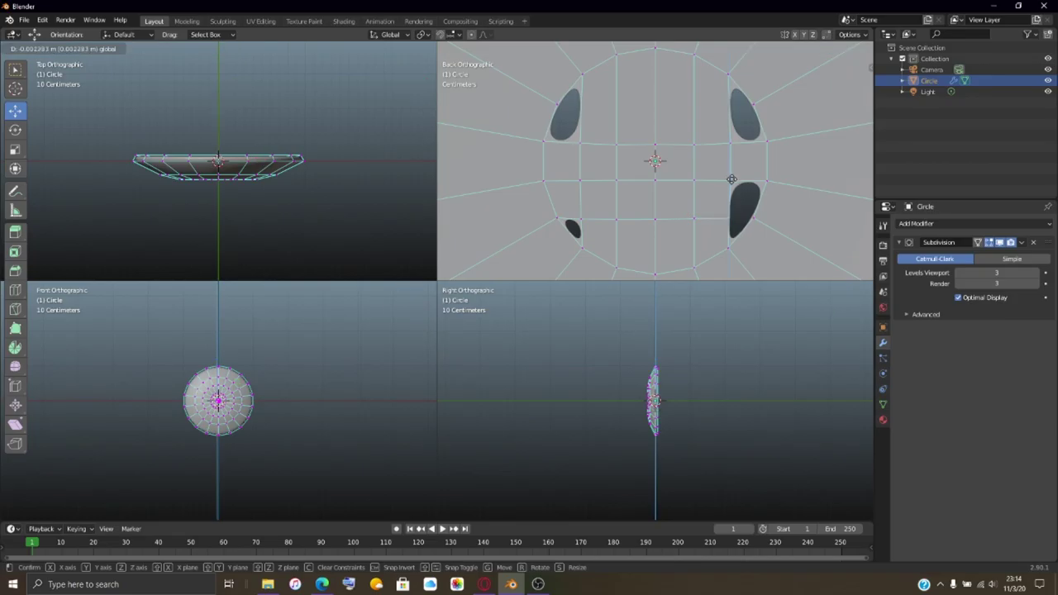
pyautogui.click(730, 178)
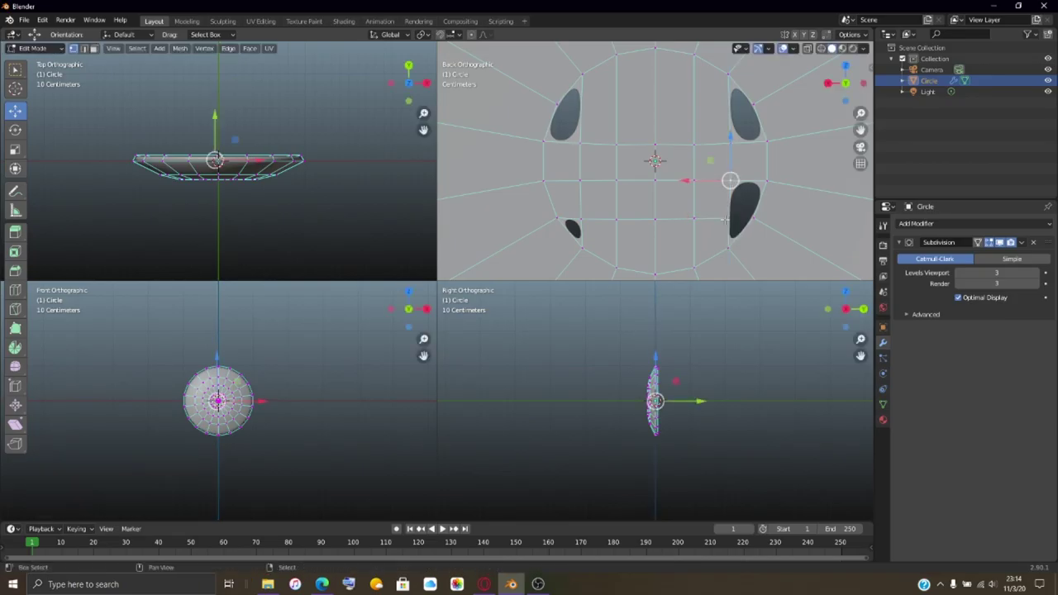
# Step: Fill the quad at the right end of the lower row and close the two remaining lower corner gaps with triangles
pyautogui.click(736, 203)
pyautogui.moveTo(768, 177); pyautogui.dragTo(721, 221)
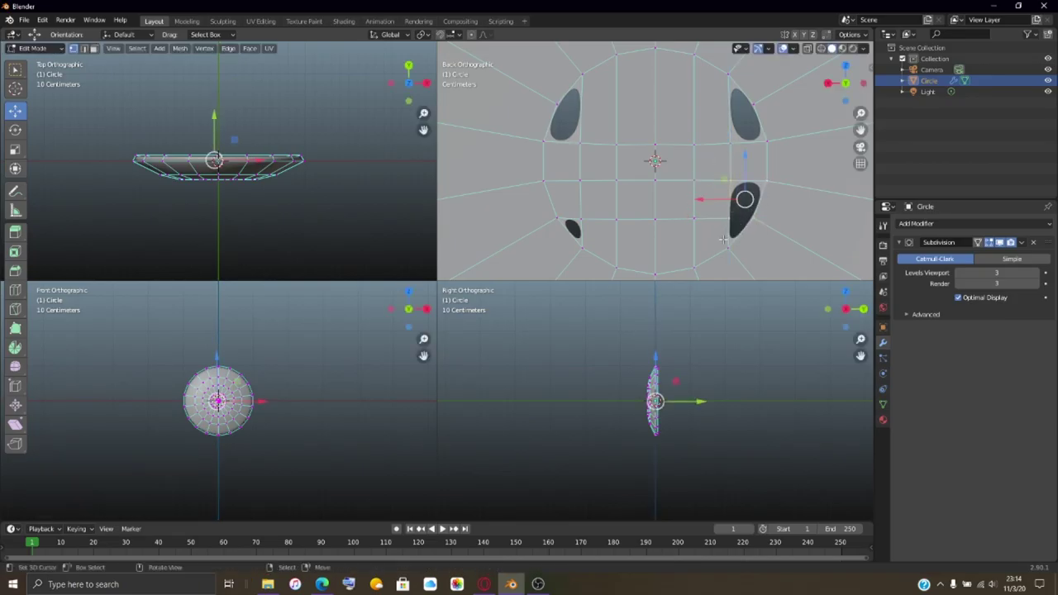
pyautogui.click(561, 222)
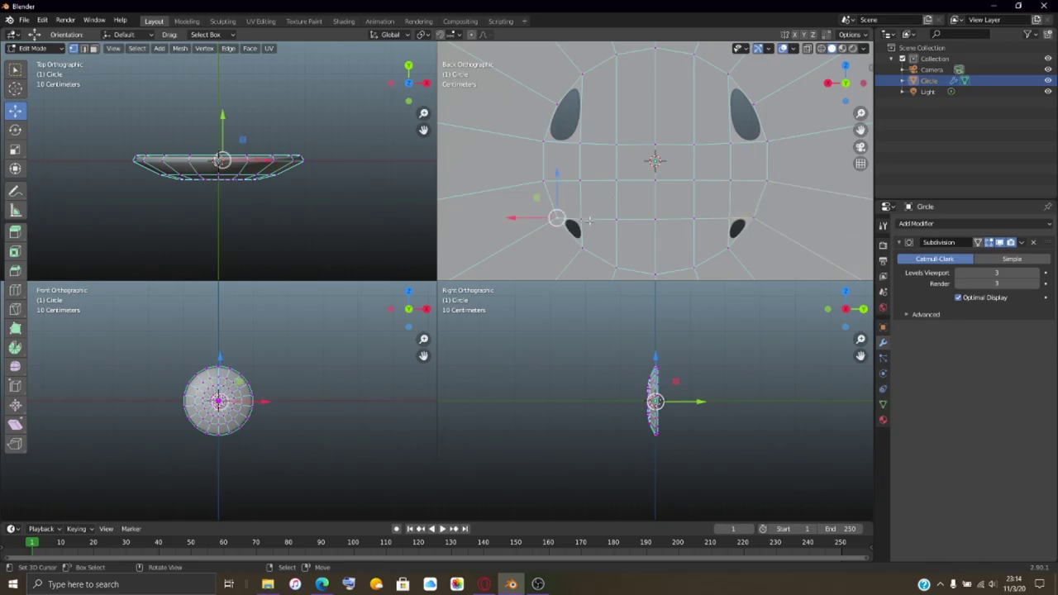
pyautogui.click(730, 238)
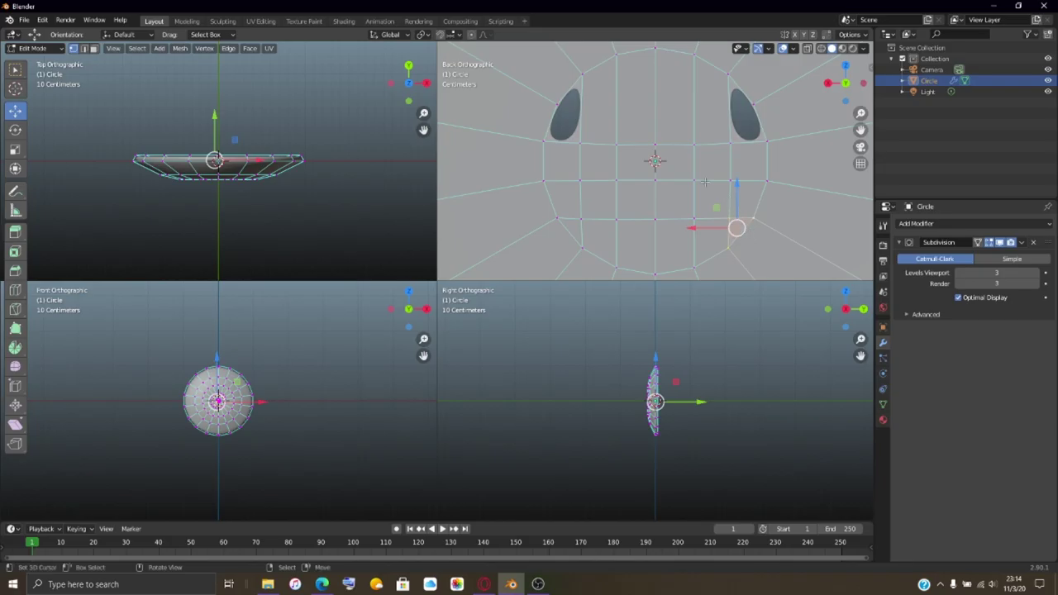
# Step: Cut a centred horizontal loop across the back grid's upper row of faces and lower its middle vertices along Z to level it
pyautogui.hotkey('ctrl', 'r')
pyautogui.click(595, 116)
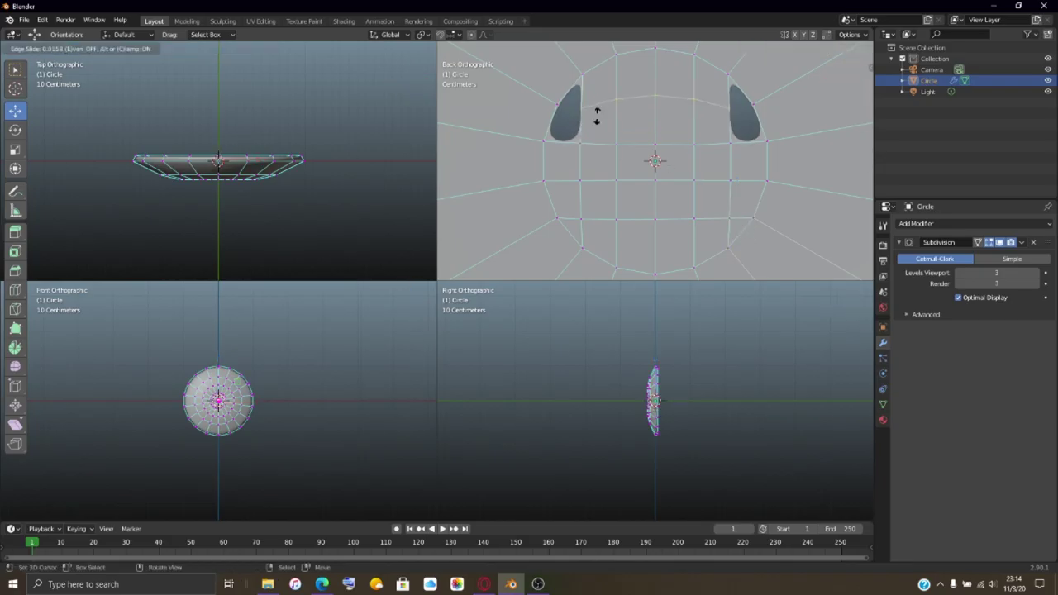
pyautogui.rightClick(601, 122)
pyautogui.click(649, 69)
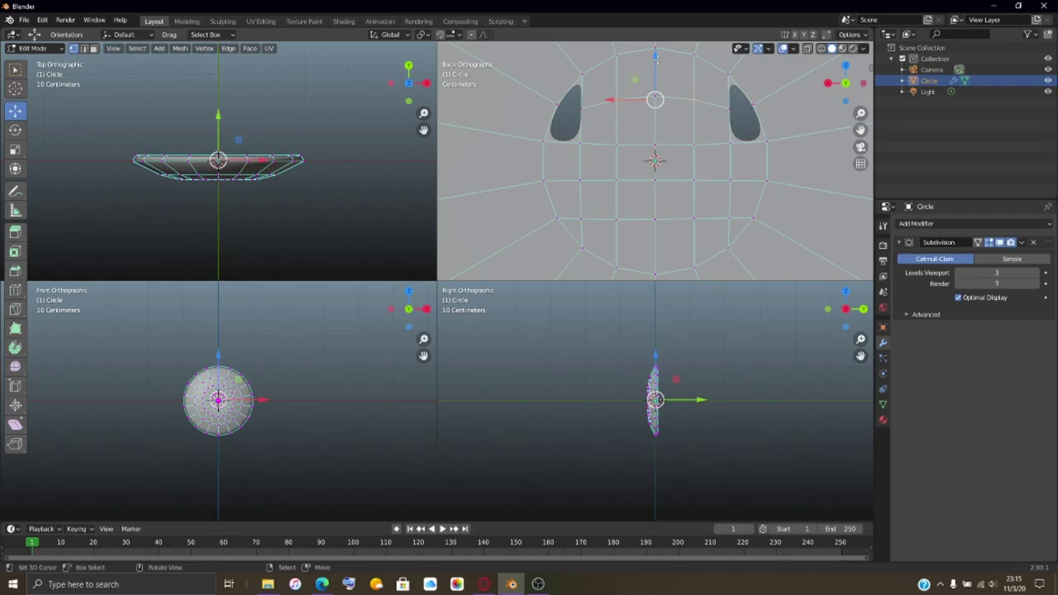
pyautogui.moveTo(656, 56); pyautogui.dragTo(658, 79)
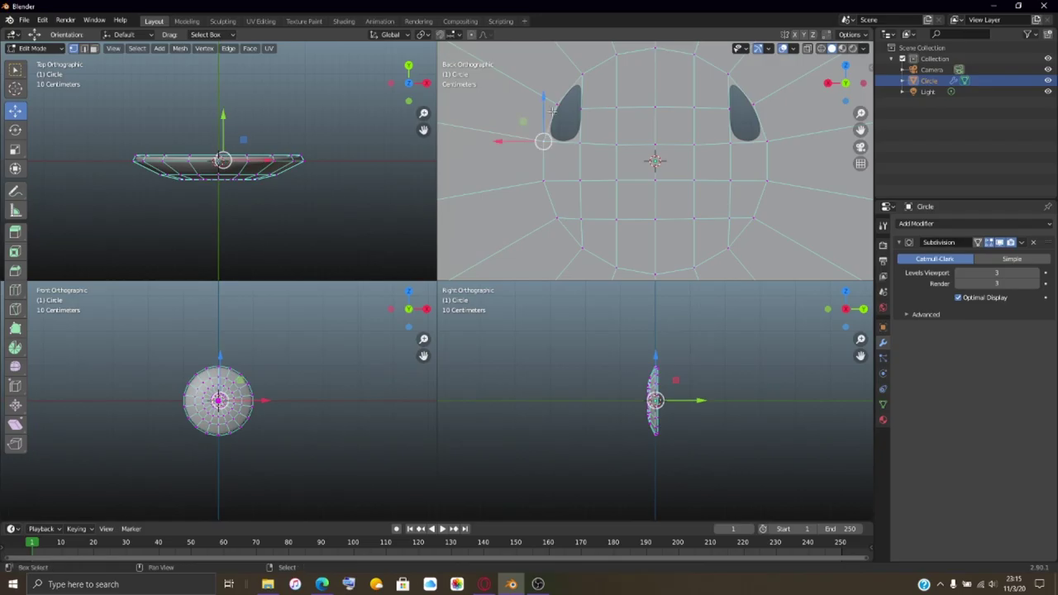
# Step: Fill a quad at each end of the new upper row and close the two remaining upper corner gaps with triangles
pyautogui.click(578, 107)
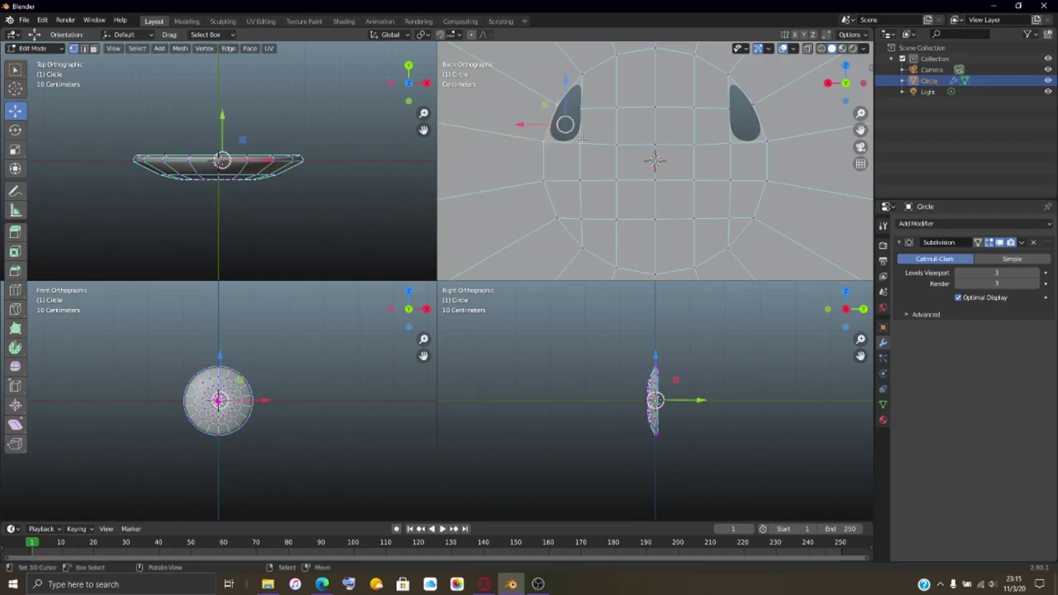
pyautogui.click(744, 116)
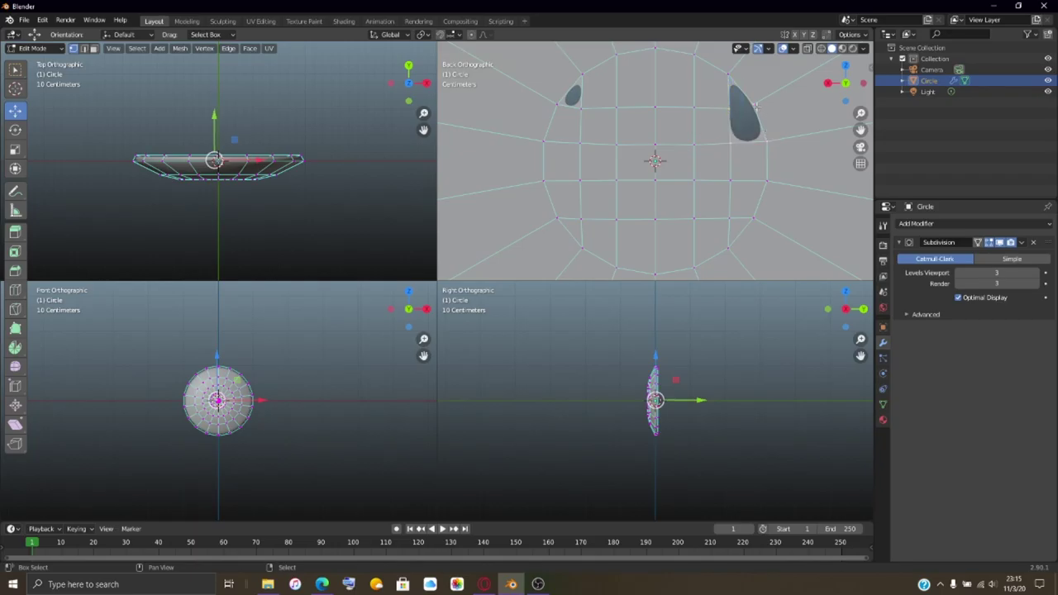
pyautogui.click(748, 124)
pyautogui.click(570, 97)
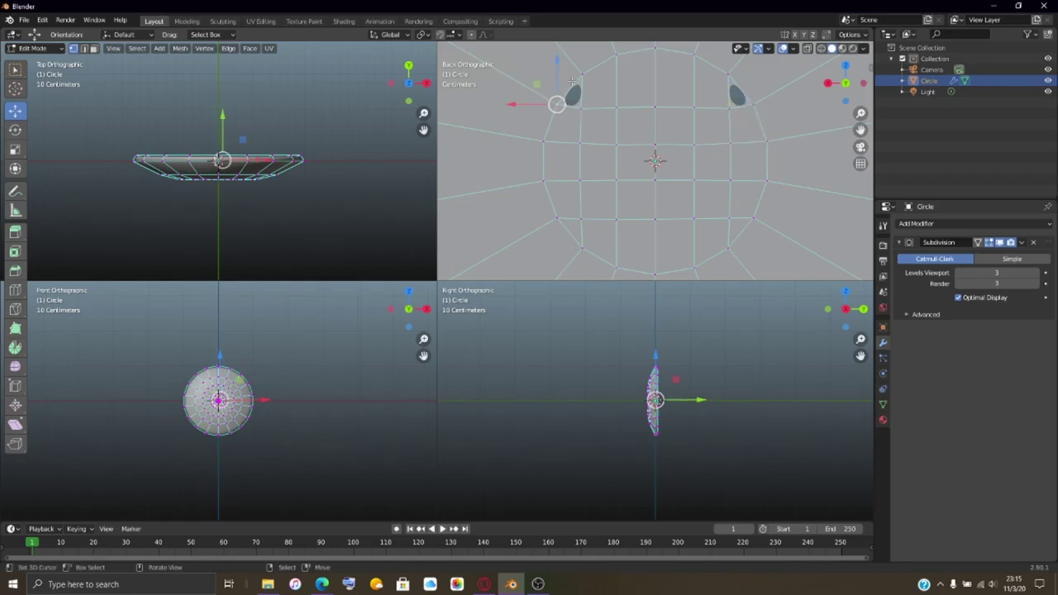
pyautogui.click(734, 91)
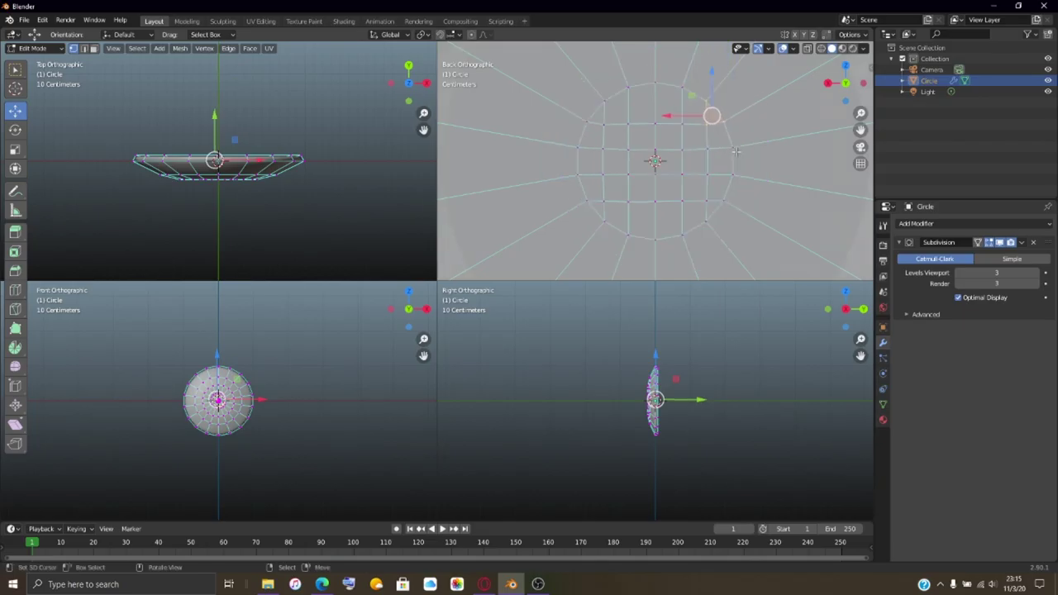
# Step: Check the filled back face outside Edit Mode, and return to mesh editing in the front view of the dome
pyautogui.press('Tab')
pyautogui.moveTo(647, 199); pyautogui.dragTo(703, 212, button='middle')
pyautogui.scroll(5, 706, 195)
pyautogui.press('Tab')
pyautogui.scroll(5, 711, 201)
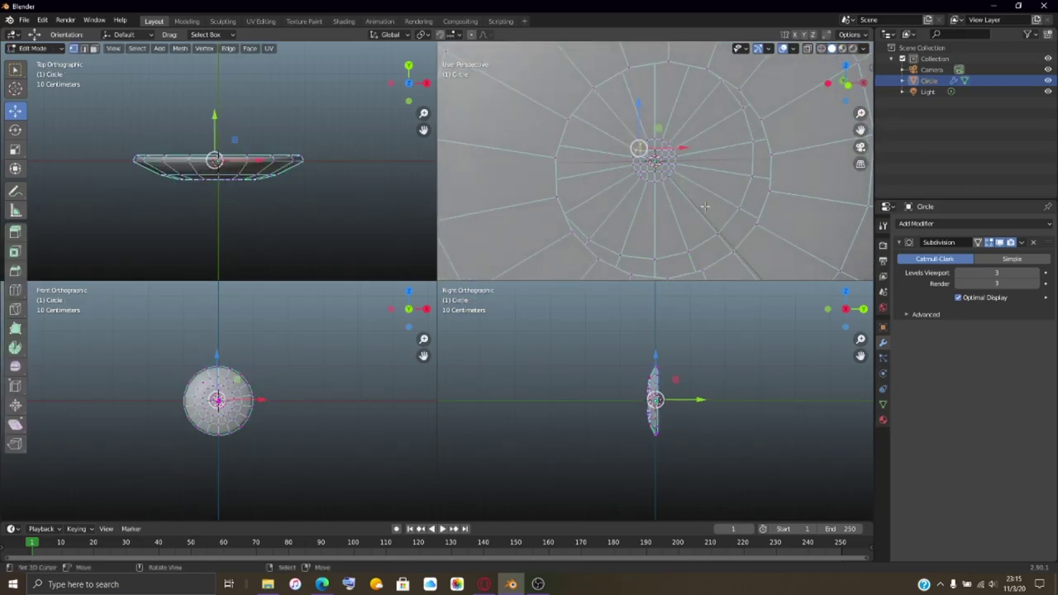
pyautogui.scroll(-3, 701, 212)
pyautogui.scroll(2, 699, 213)
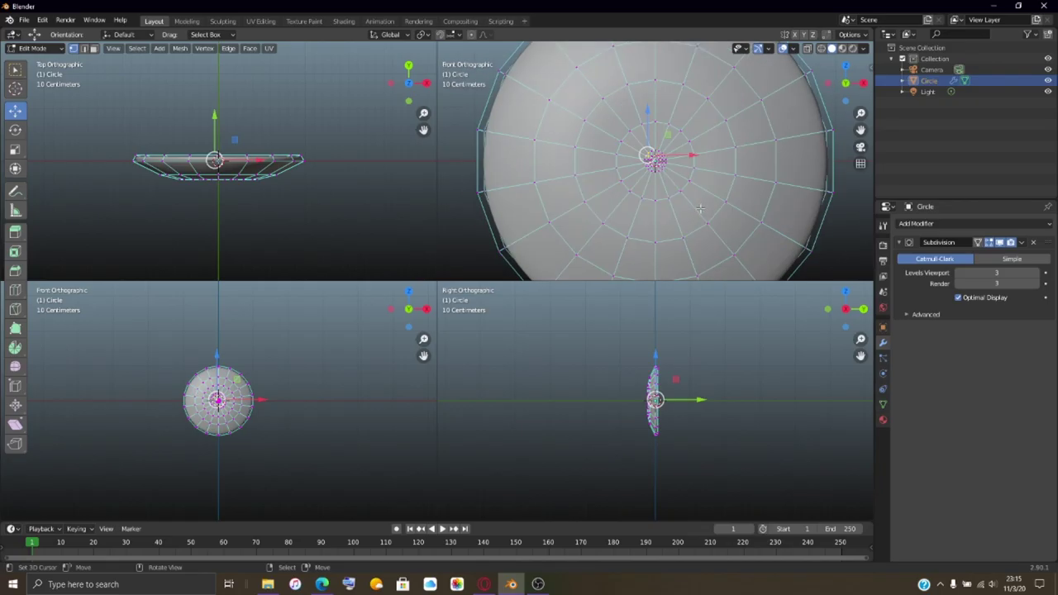
pyautogui.press('KP_1')
# Step: Fill two narrow vertical quads spanning the front side's central hole from upper to lower rim, one on each side of the centre line
pyautogui.keyDown('shift'); pyautogui.rightClick(655, 94); pyautogui.keyUp('shift')
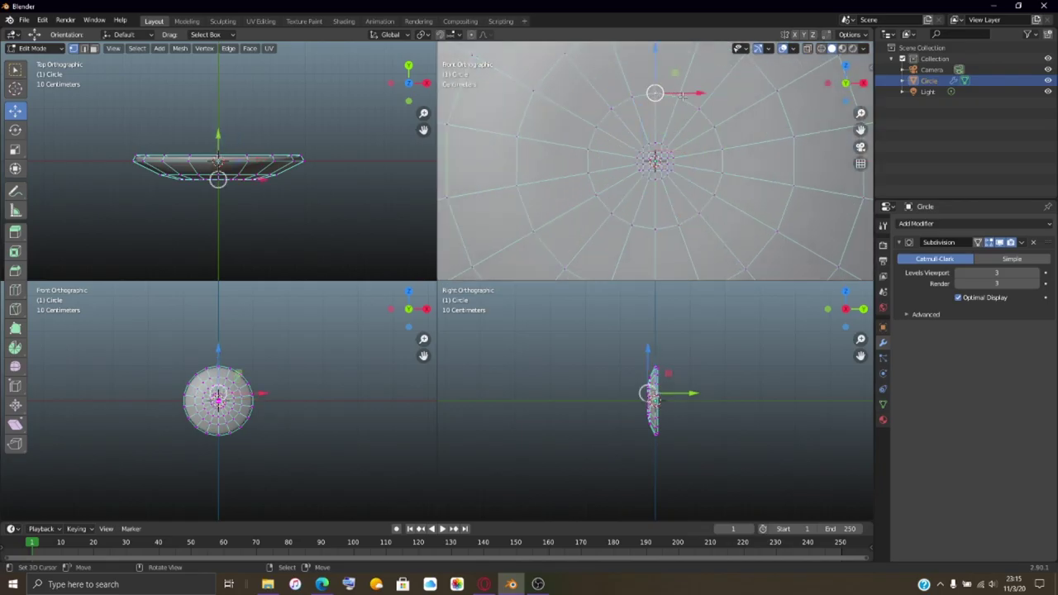
pyautogui.hotkey('ctrl', 'z')
pyautogui.hotkey('ctrl', 'z')
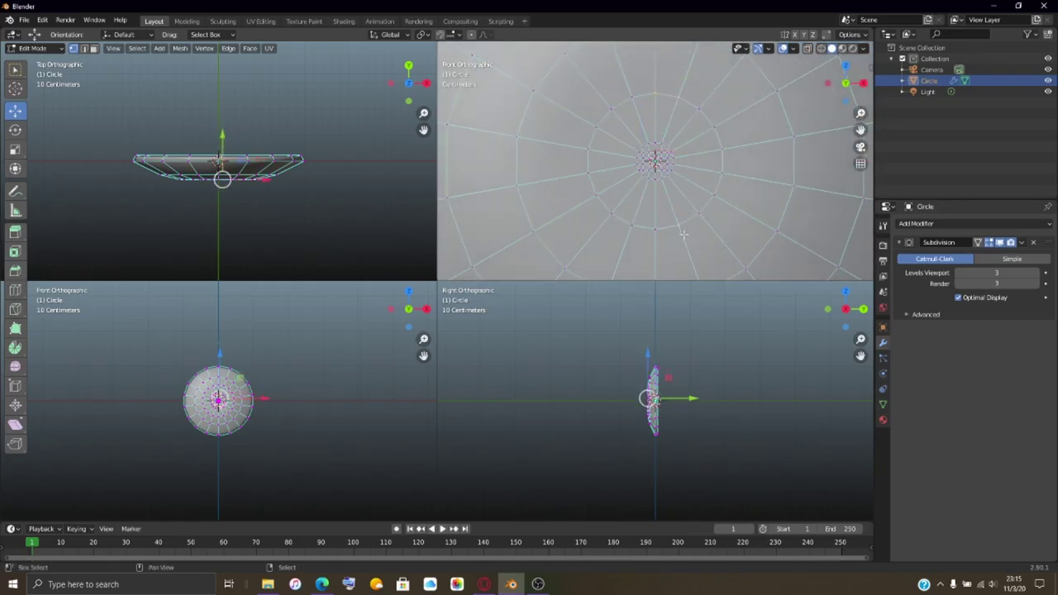
pyautogui.keyDown('shift'); pyautogui.rightClick(631, 97); pyautogui.keyUp('shift')
pyautogui.keyDown('shift'); pyautogui.rightClick(644, 94); pyautogui.keyUp('shift')
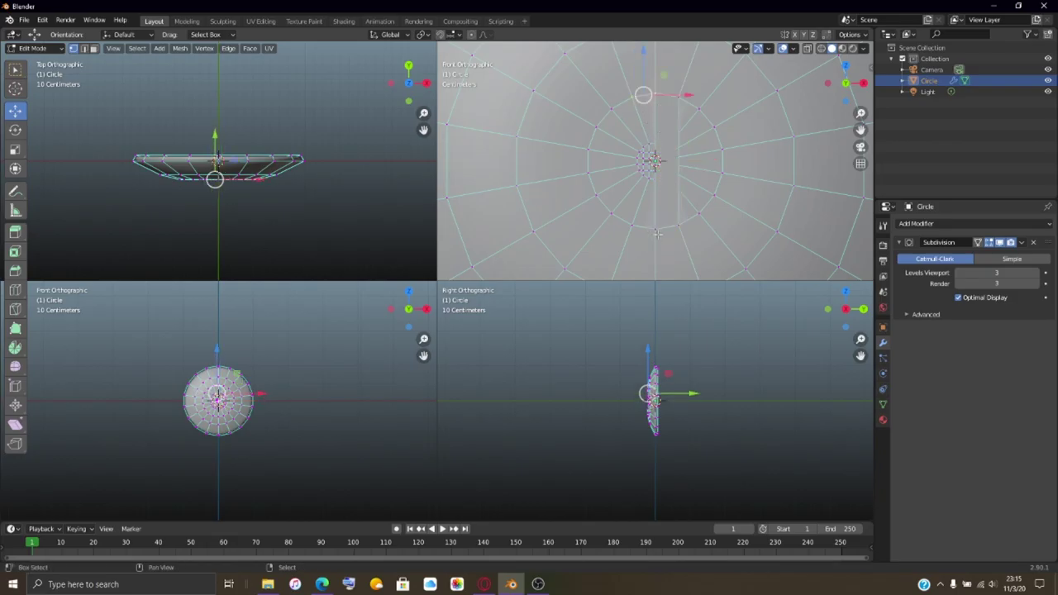
pyautogui.hotkey('ctrl', 'z')
pyautogui.hotkey('ctrl', 'z')
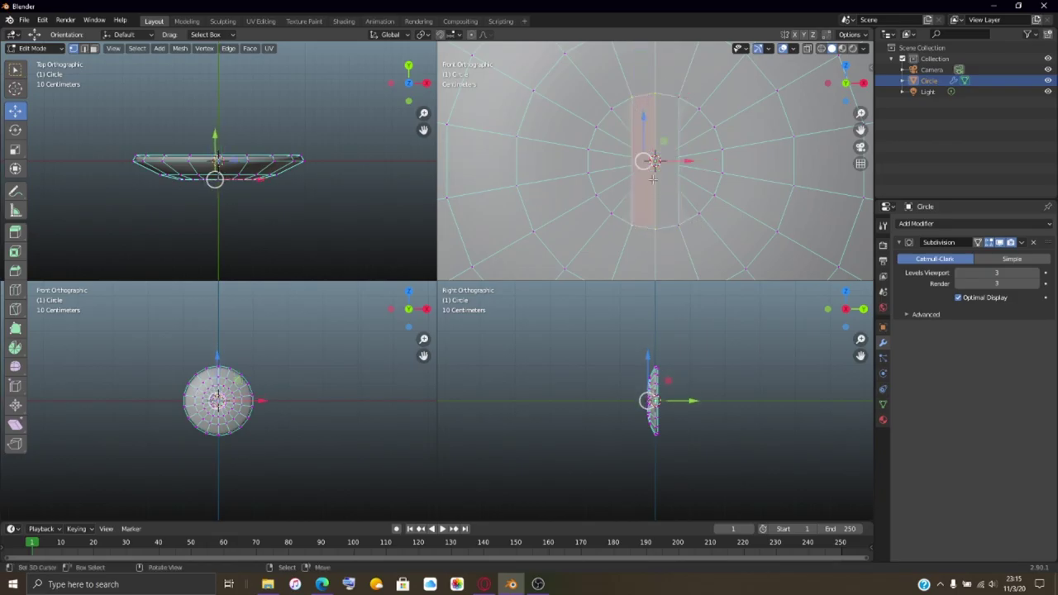
# Step: Add two horizontal loop cuts across both strips, one just above the centre with factor -0.179 and one just below with factor 0.463
pyautogui.press('g')
pyautogui.press('g')
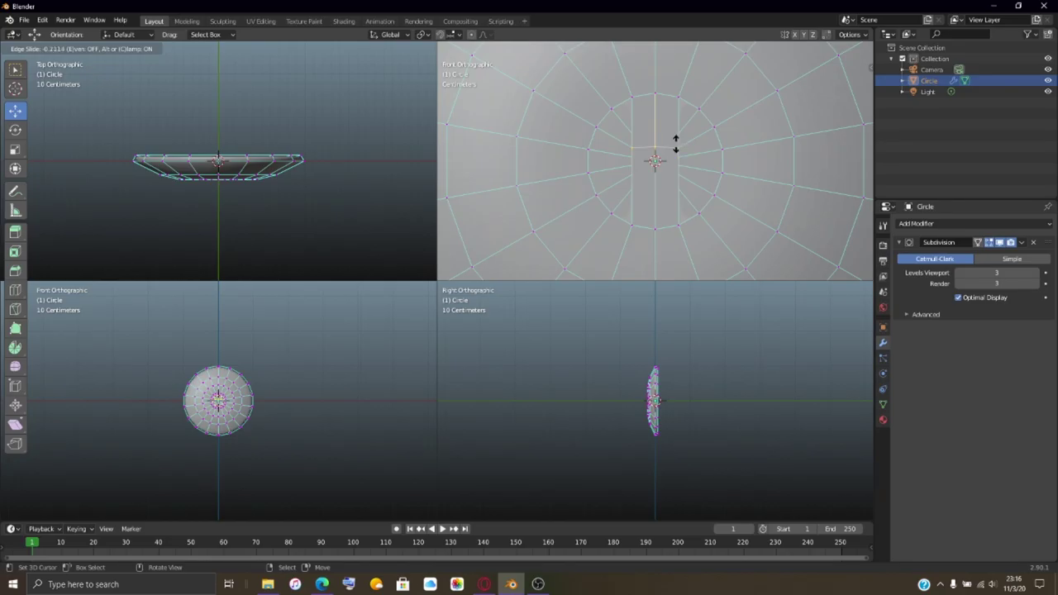
pyautogui.click(676, 147)
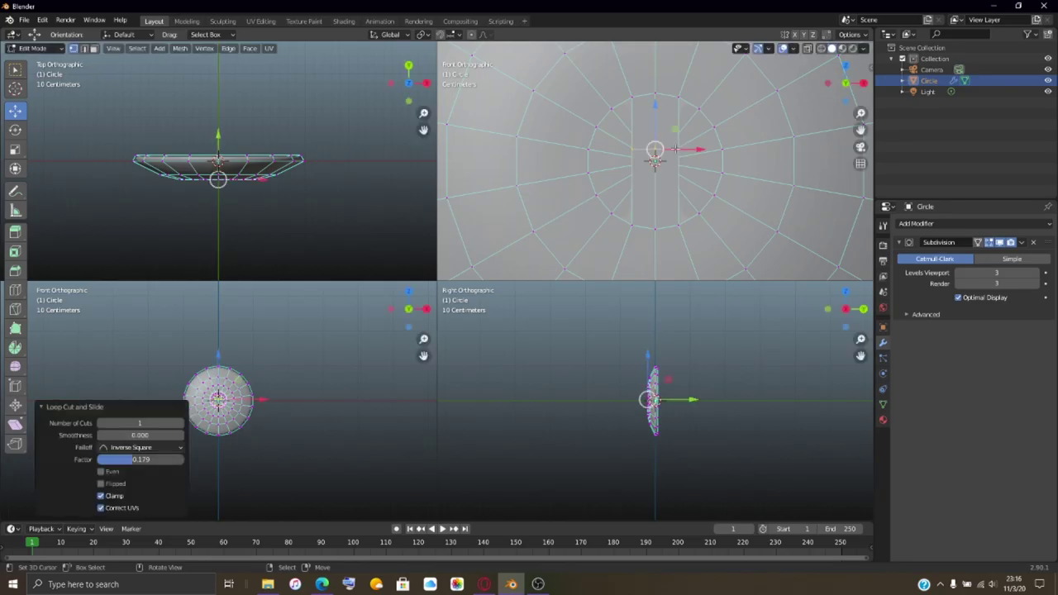
pyautogui.press('g')
pyautogui.press('g')
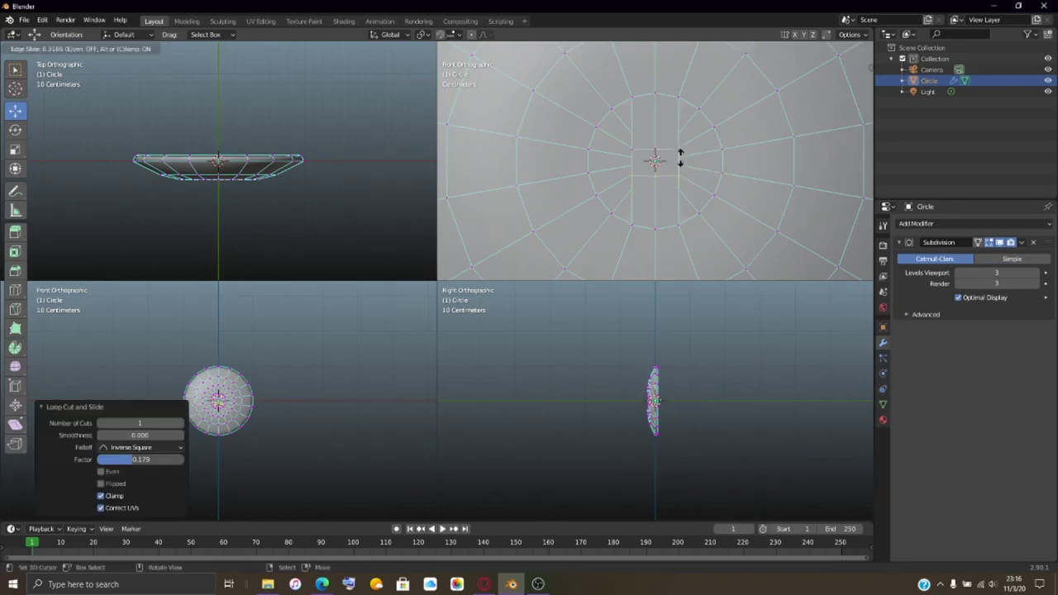
pyautogui.click(676, 150)
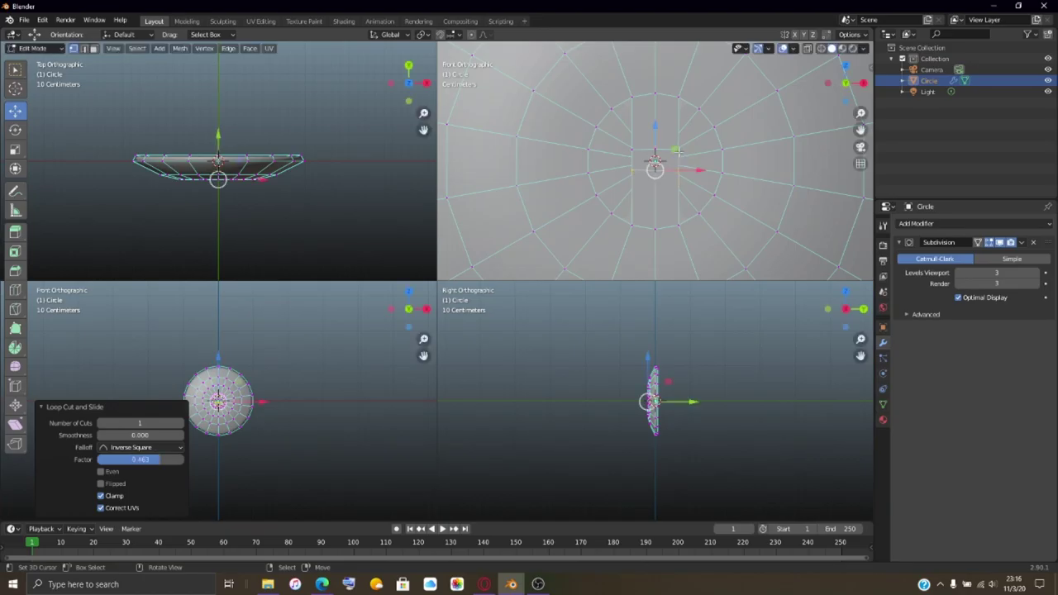
# Step: Level both loops by moving the upper one's centre vertex about -0.0018 m and the lower one's about 0.0012 m along Z
pyautogui.click(655, 155)
pyautogui.scroll(2, 670, 172)
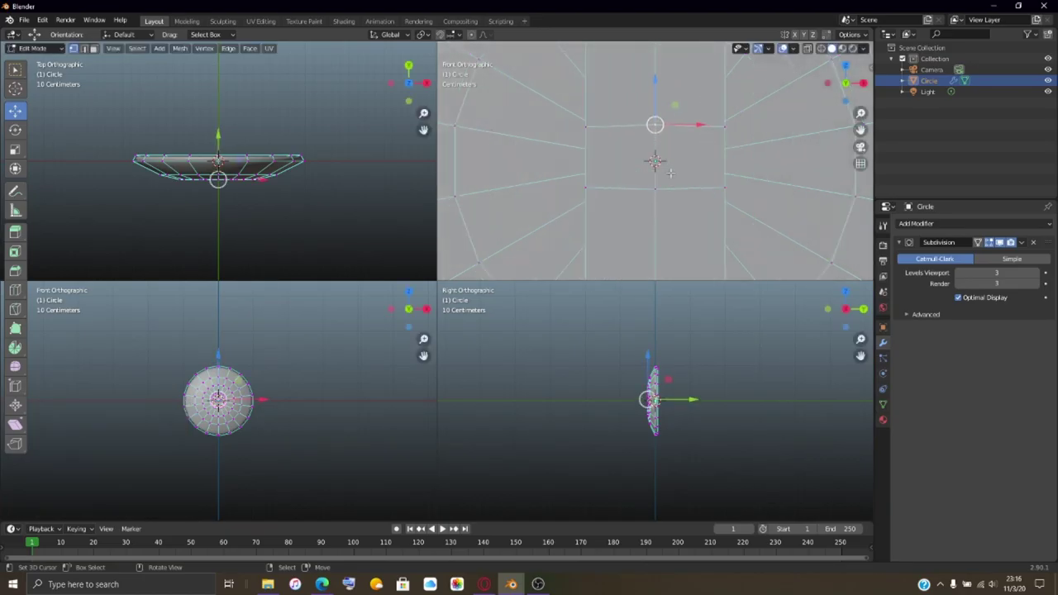
pyautogui.press('g')
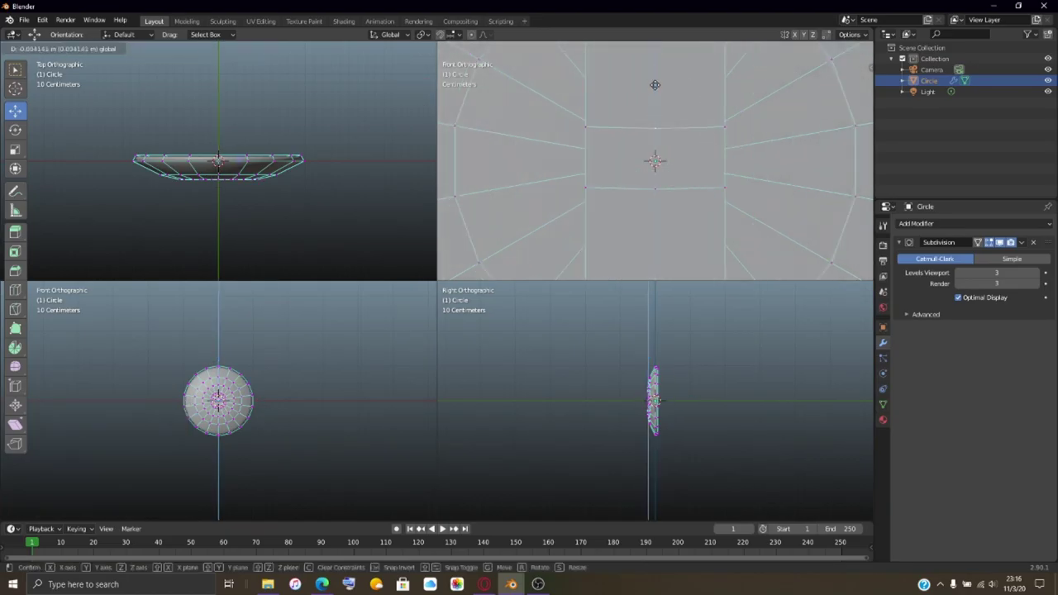
pyautogui.click(654, 83)
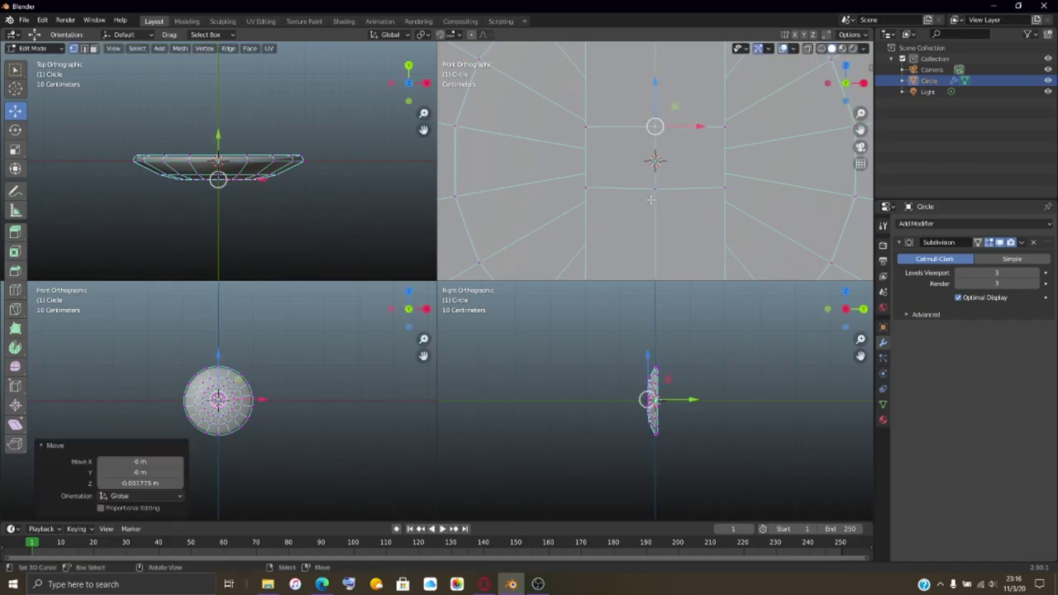
pyautogui.click(655, 149)
pyautogui.press('g')
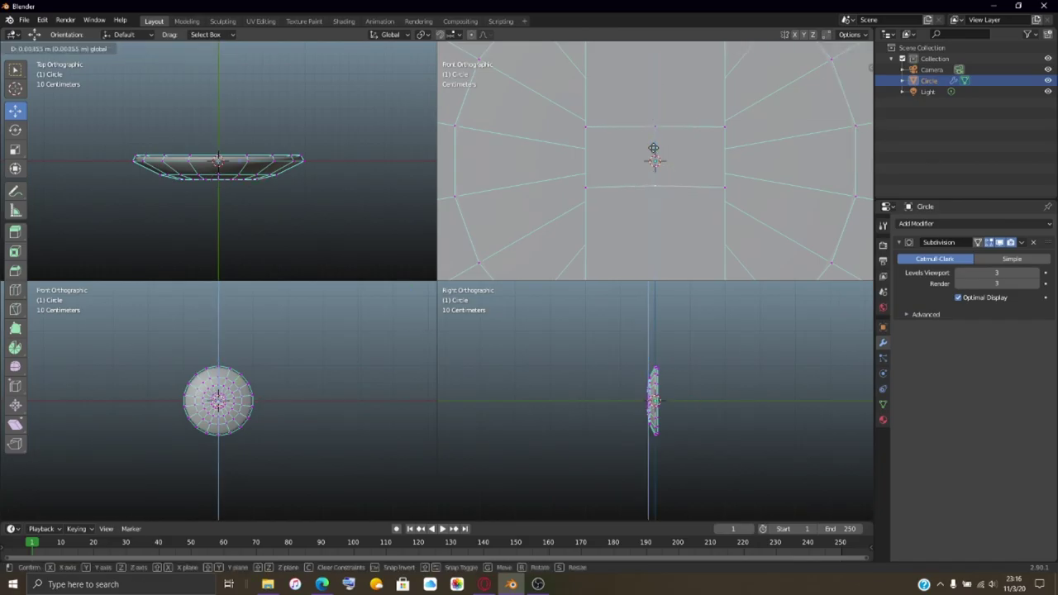
pyautogui.click(654, 157)
pyautogui.scroll(-2, 678, 190)
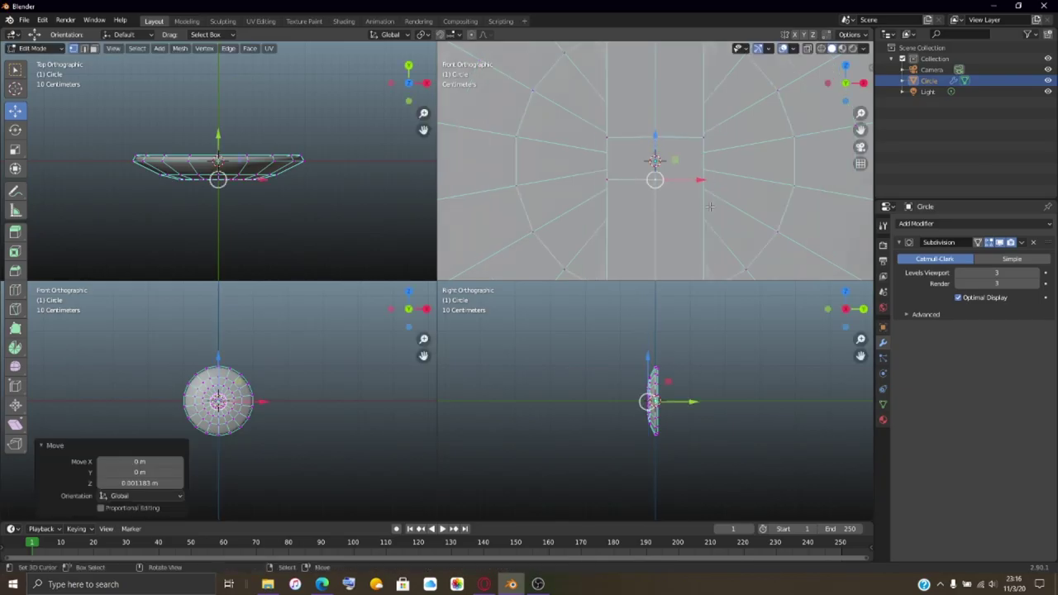
# Step: Fill a quad between the right end of the central row and the two facing vertices on the hole's right rim
pyautogui.keyDown('shift'); pyautogui.rightClick(704, 138); pyautogui.keyUp('shift')
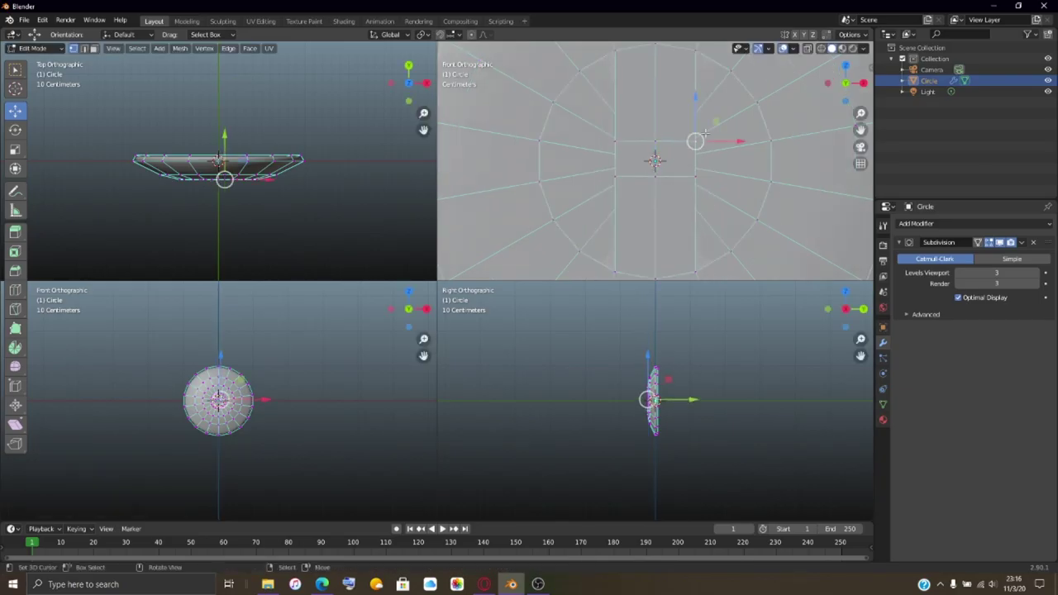
pyautogui.keyDown('shift'); pyautogui.rightClick(695, 176); pyautogui.keyUp('shift')
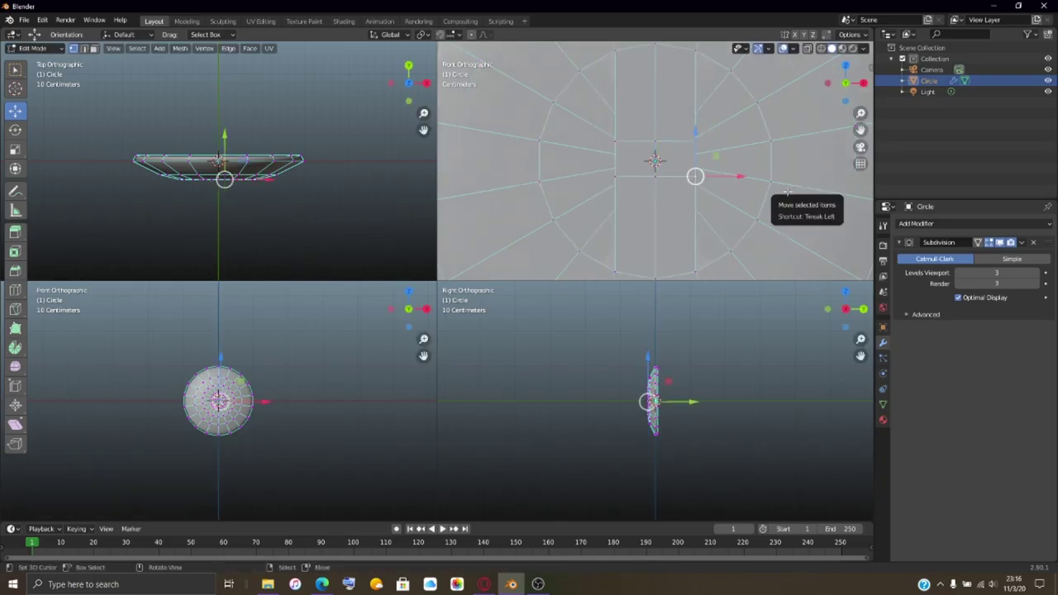
pyautogui.keyDown('shift'); pyautogui.rightClick(695, 159); pyautogui.keyUp('shift')
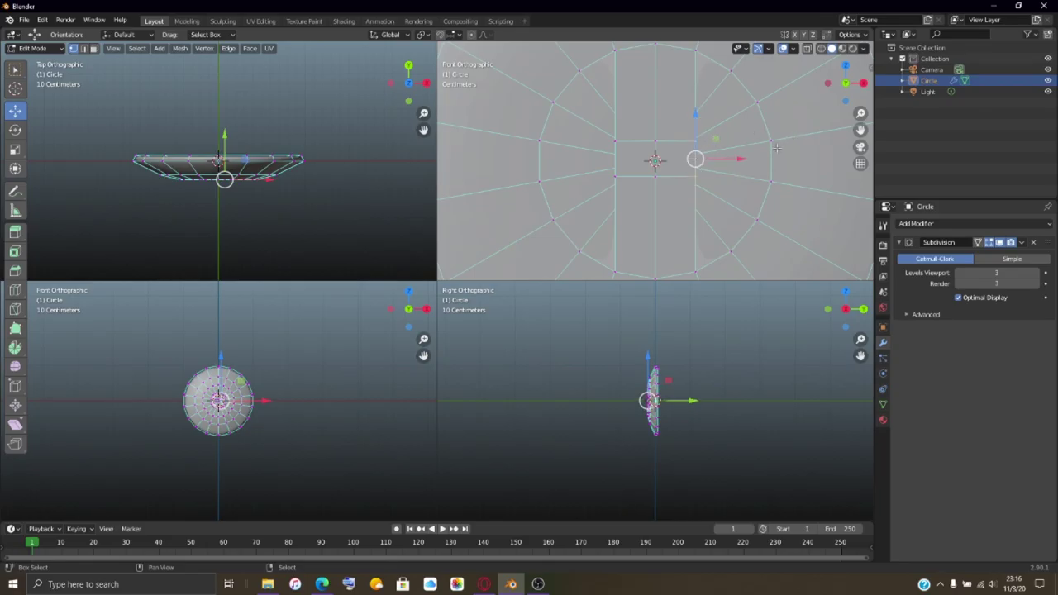
pyautogui.moveTo(777, 148); pyautogui.dragTo(784, 183)
pyautogui.keyDown('shift'); pyautogui.click(777, 183); pyautogui.keyUp('shift')
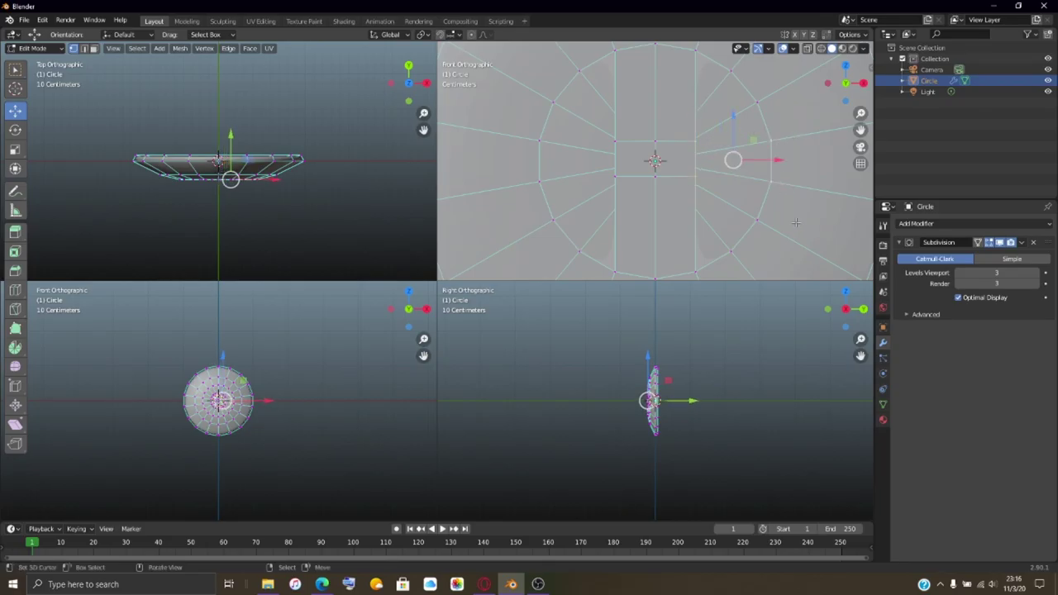
# Step: Fill a matching quad between the left end of the central row and the two facing vertices on the hole's left rim
pyautogui.click(616, 142)
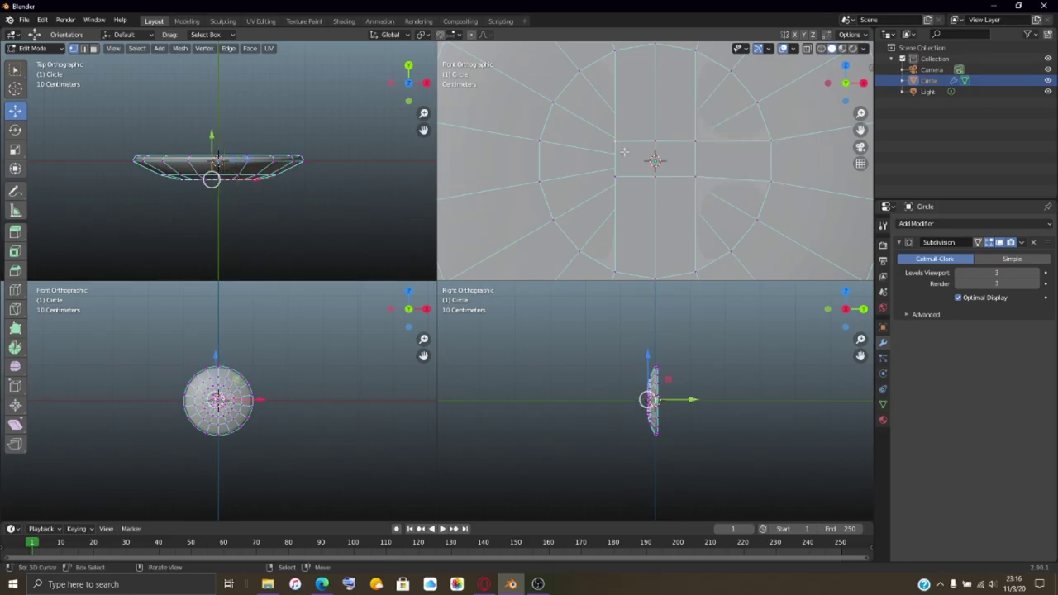
pyautogui.keyDown('shift'); pyautogui.click(616, 177); pyautogui.keyUp('shift')
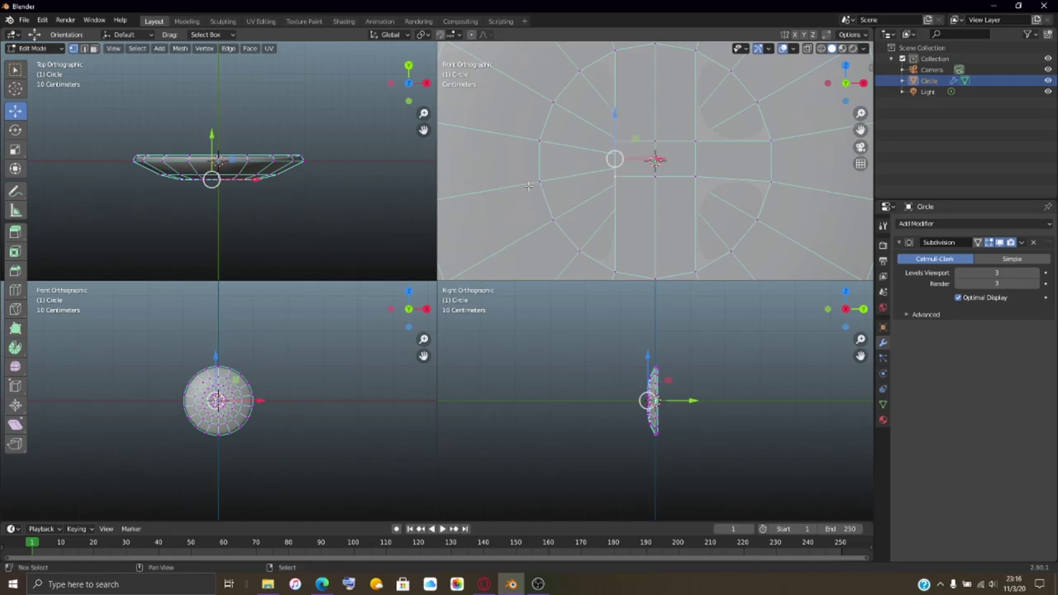
pyautogui.keyDown('shift'); pyautogui.click(536, 183); pyautogui.keyUp('shift')
pyautogui.keyDown('shift'); pyautogui.click(536, 143); pyautogui.keyUp('shift')
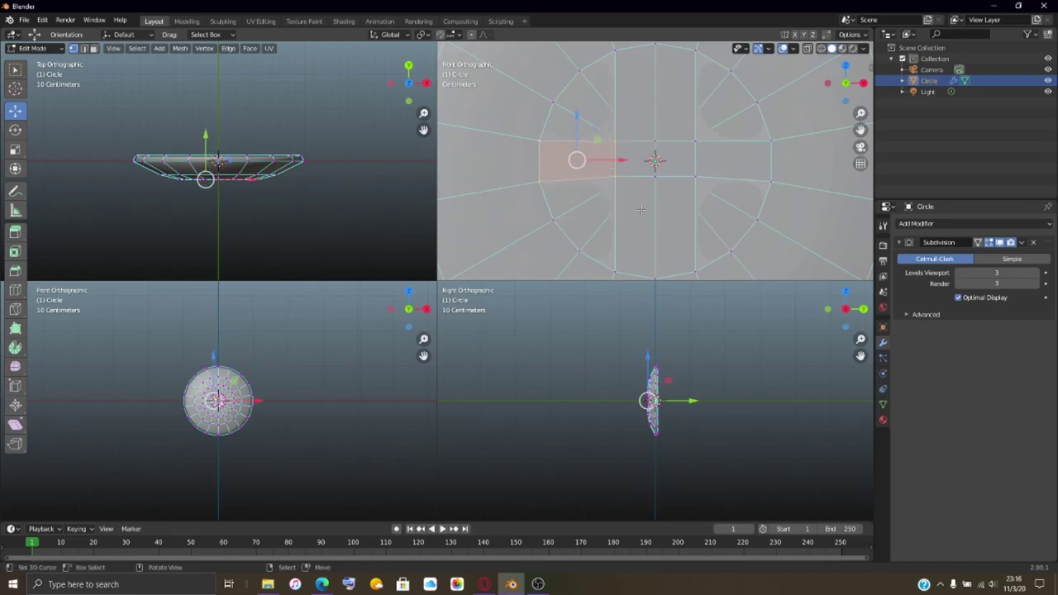
# Step: Add a vertical loop cut near the middle of each of the two outer quads at the central row's ends
pyautogui.scroll(-2, 718, 159)
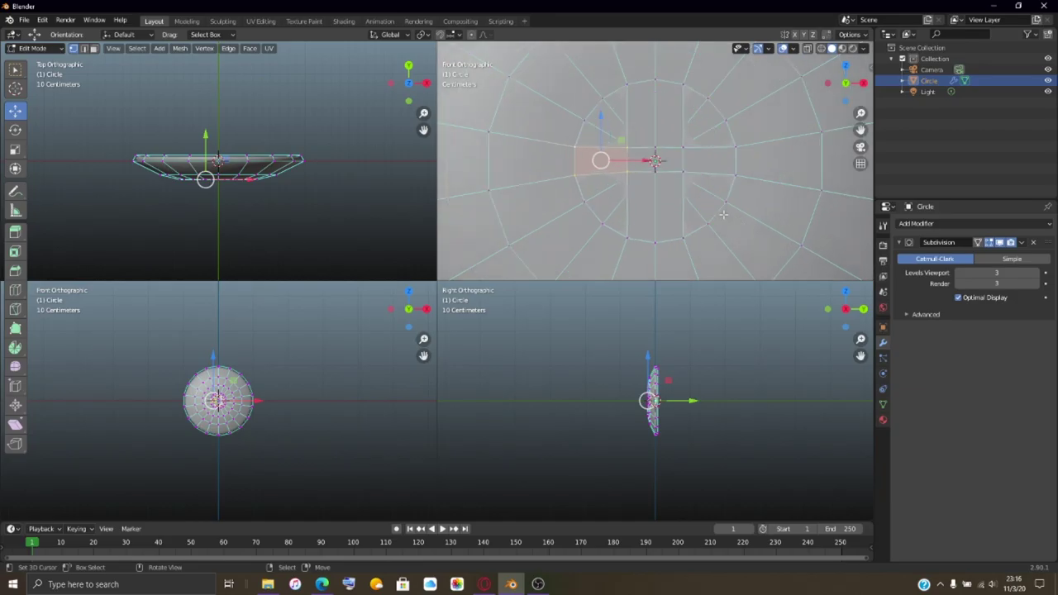
pyautogui.hotkey('ctrl', 'r')
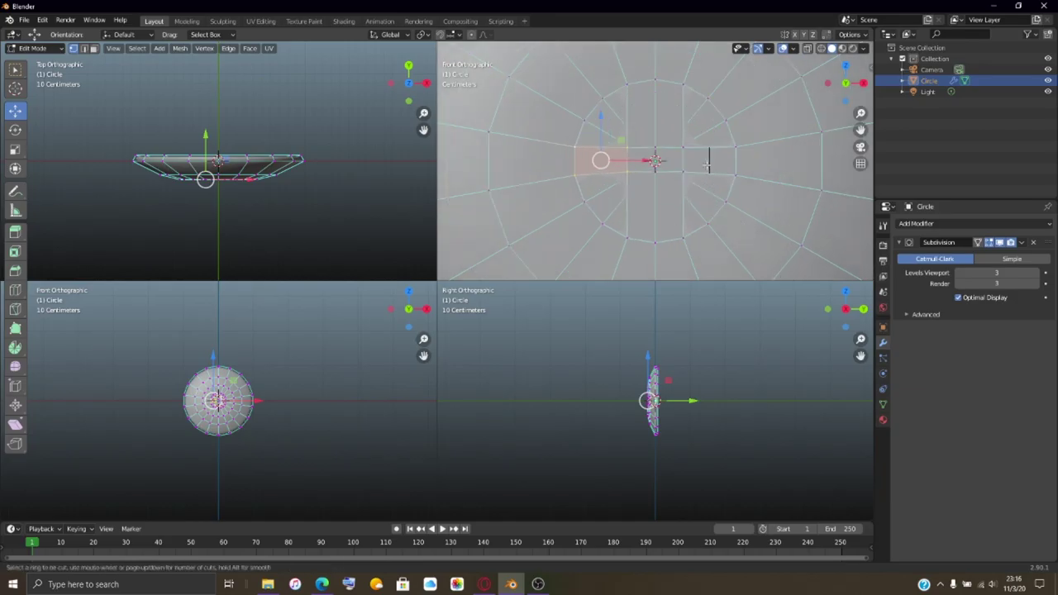
pyautogui.click(705, 163)
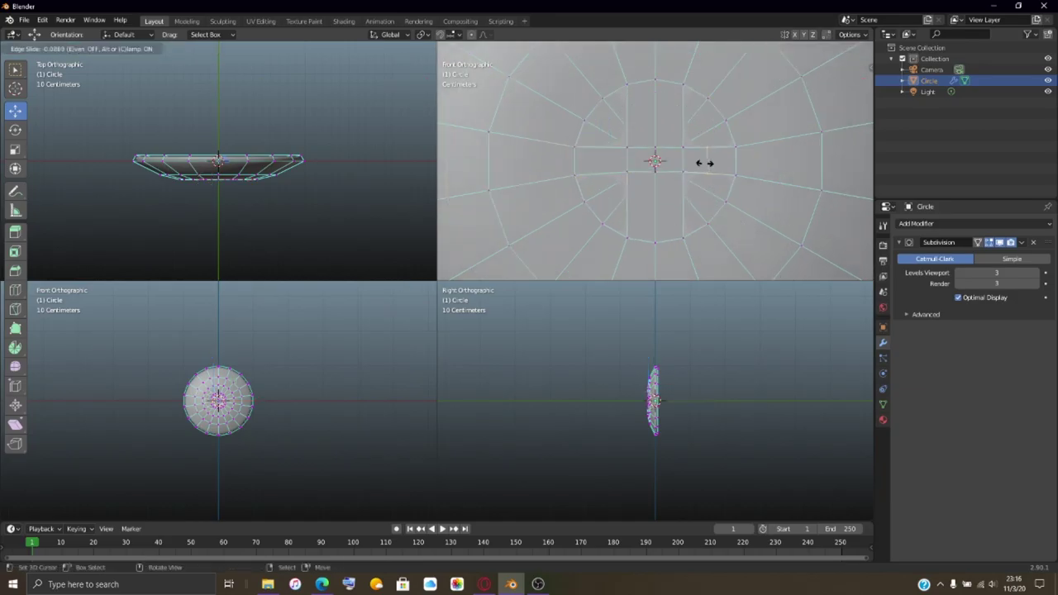
pyautogui.click(704, 162)
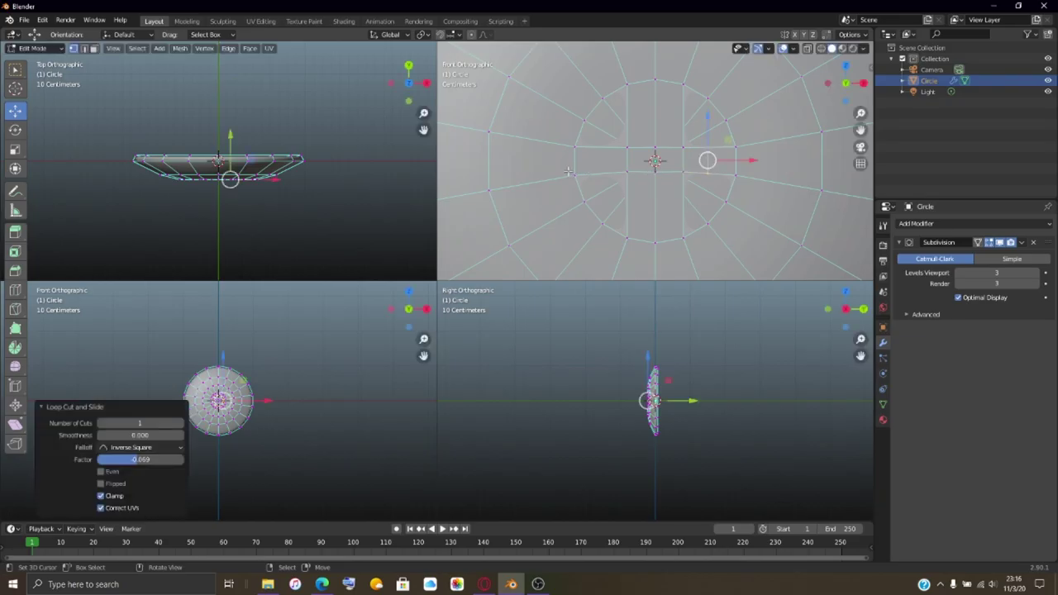
pyautogui.hotkey('ctrl', 'r')
pyautogui.click(610, 153)
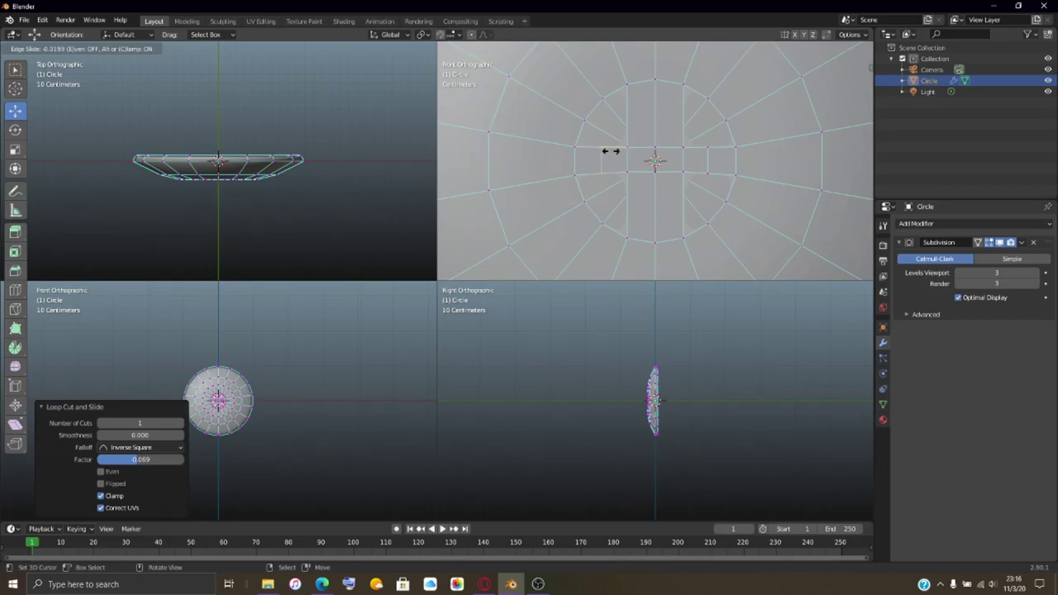
pyautogui.click(610, 151)
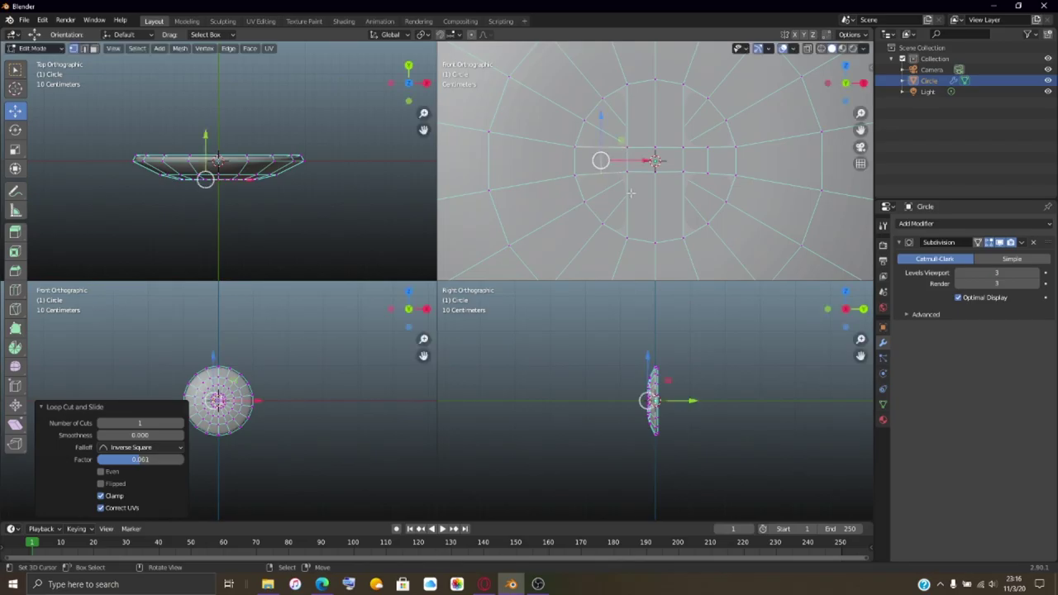
# Step: Fill the lower and upper quads directly right of the central column, between the central row and the hole's rim
pyautogui.click(683, 171)
pyautogui.click(680, 208)
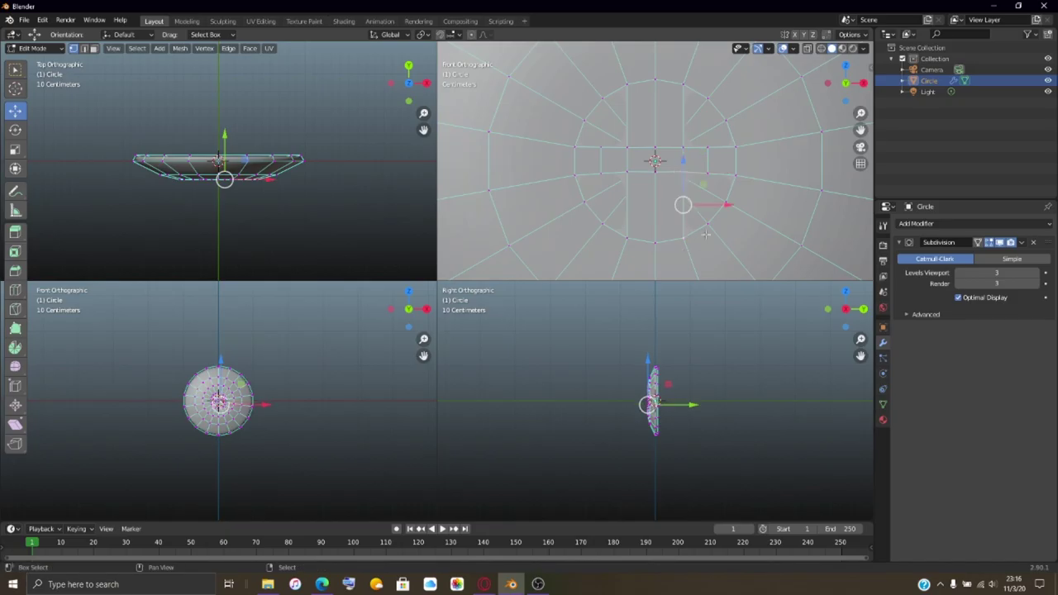
pyautogui.click(695, 202)
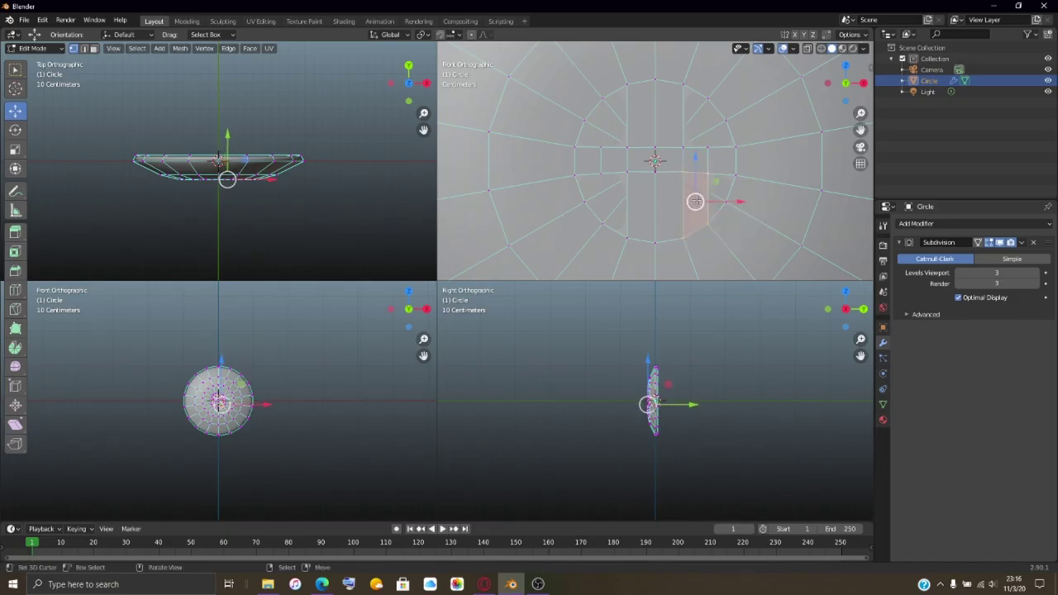
pyautogui.click(684, 148)
pyautogui.click(692, 93)
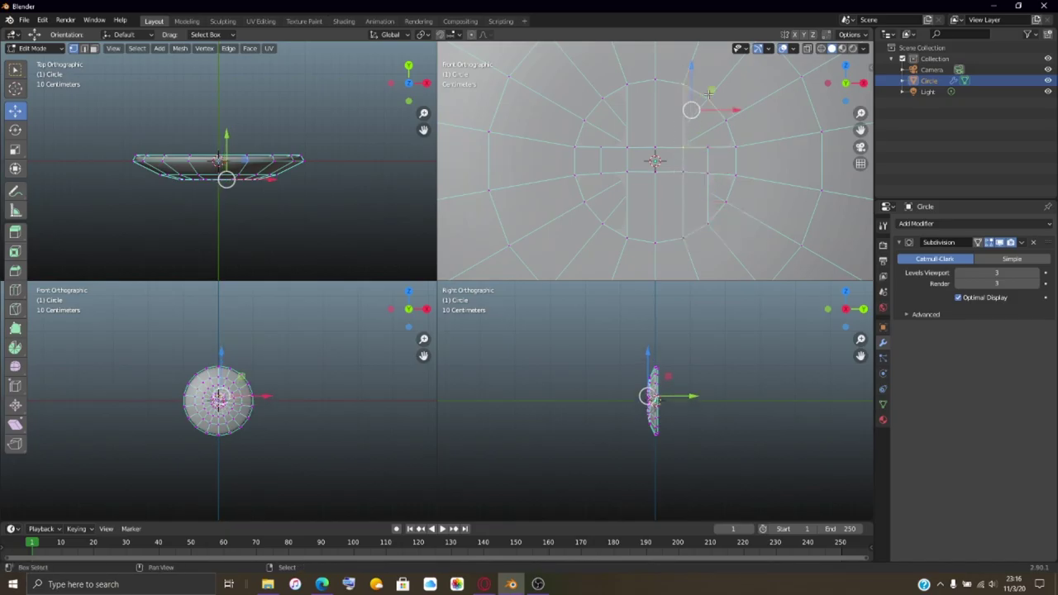
pyautogui.click(706, 143)
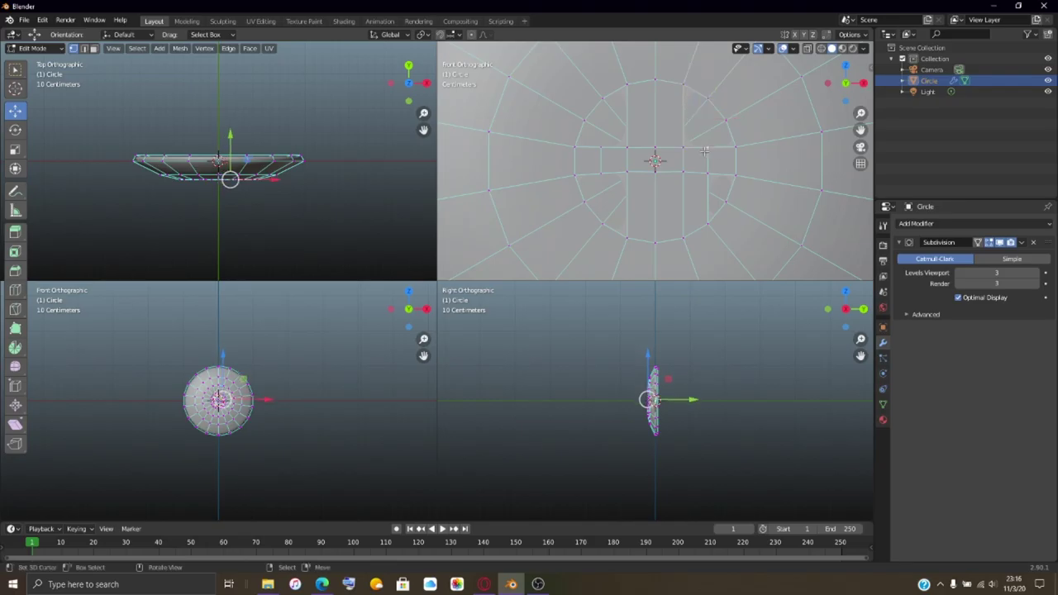
pyautogui.keyDown('shift'); pyautogui.click(679, 84); pyautogui.keyUp('shift')
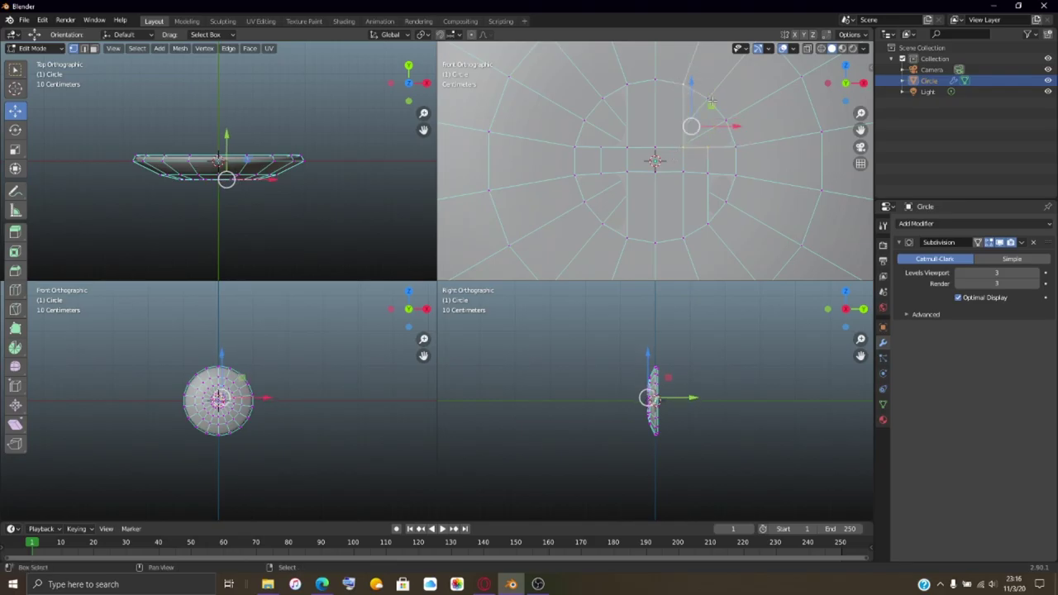
# Step: Fill the matching lower and upper quads directly left of the central column, between the central row and the hole's rim
pyautogui.click(630, 171)
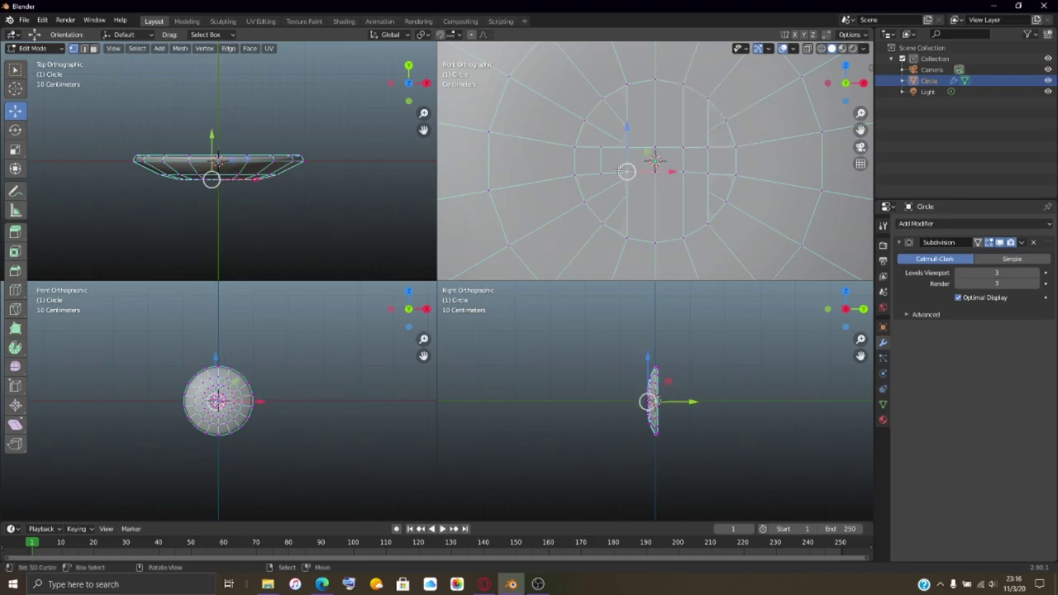
pyautogui.keyDown('shift'); pyautogui.click(602, 174); pyautogui.keyUp('shift')
pyautogui.keyDown('shift'); pyautogui.click(597, 223); pyautogui.keyUp('shift')
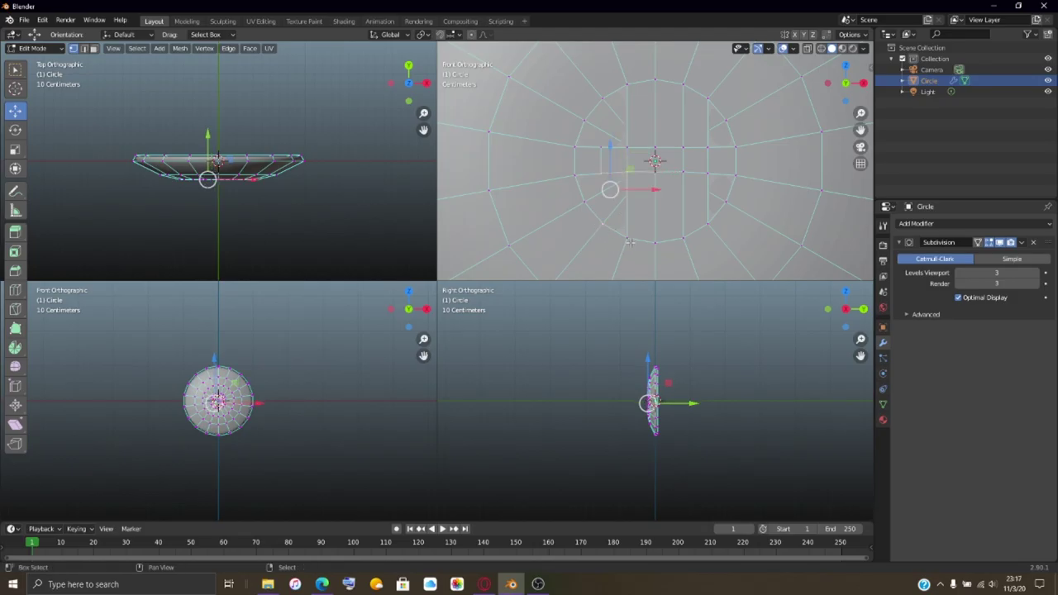
pyautogui.keyDown('shift'); pyautogui.click(605, 88); pyautogui.keyUp('shift')
pyautogui.keyDown('shift'); pyautogui.click(599, 95); pyautogui.keyUp('shift')
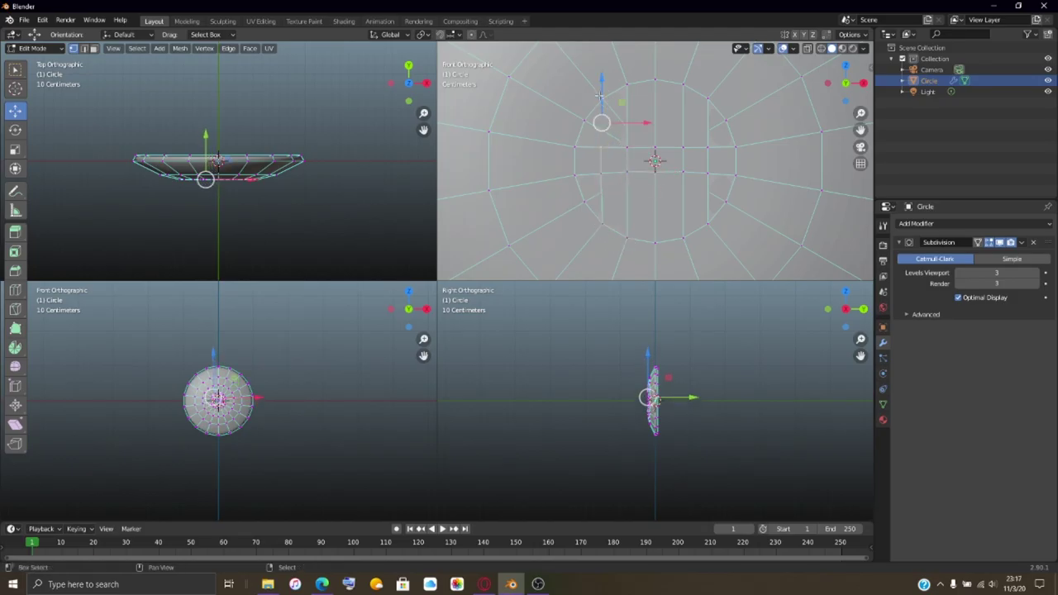
pyautogui.keyDown('shift'); pyautogui.click(628, 82); pyautogui.keyUp('shift')
pyautogui.keyDown('shift'); pyautogui.click(629, 147); pyautogui.keyUp('shift')
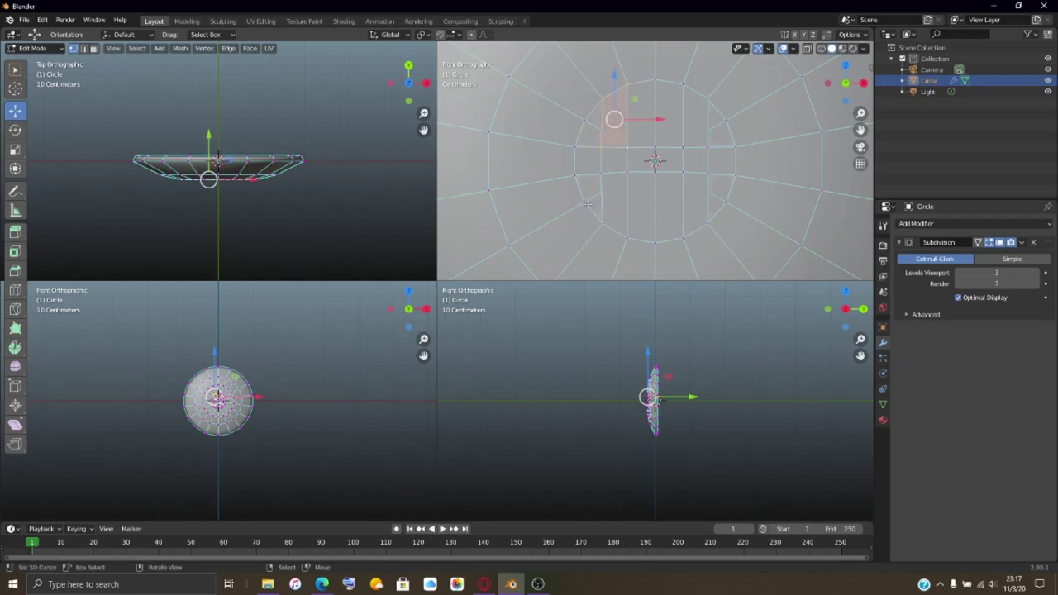
# Step: Add one centred horizontal loop cut across the four faces below the central row
pyautogui.hotkey('ctrl', 'r')
pyautogui.click(652, 203)
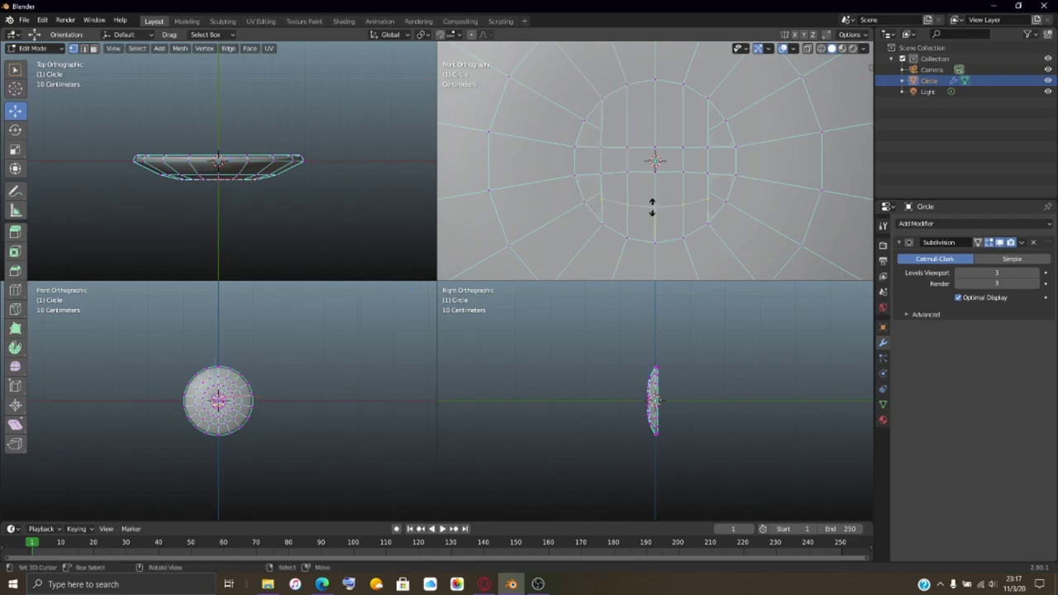
pyautogui.rightClick(654, 203)
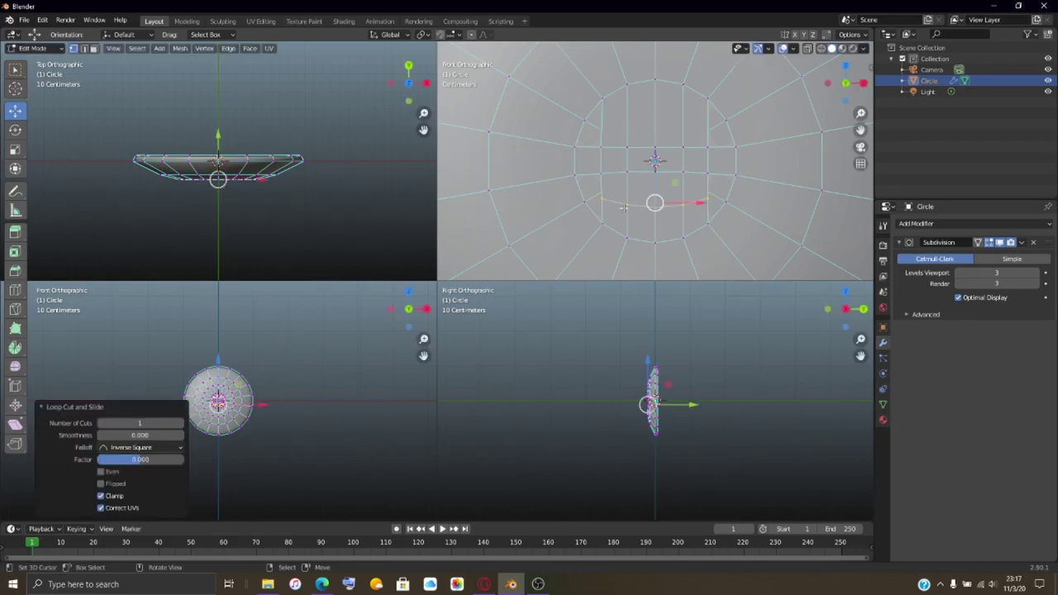
# Step: Straighten the new lower loop by raising its two inner vertices about 0.013 m and its centre vertex about 0.0206 m along Z
pyautogui.click(625, 207)
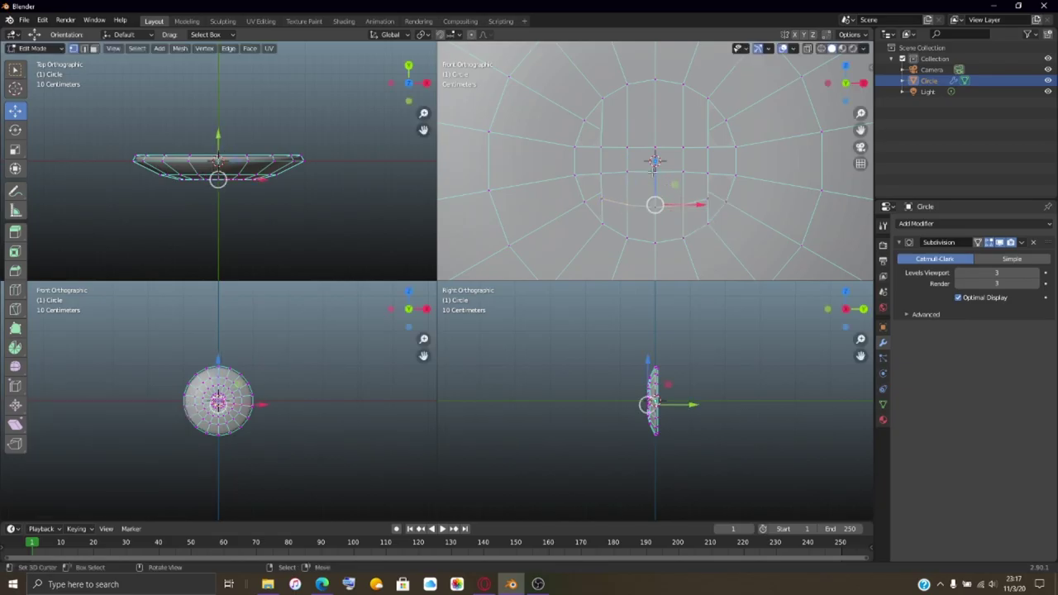
pyautogui.press('g')
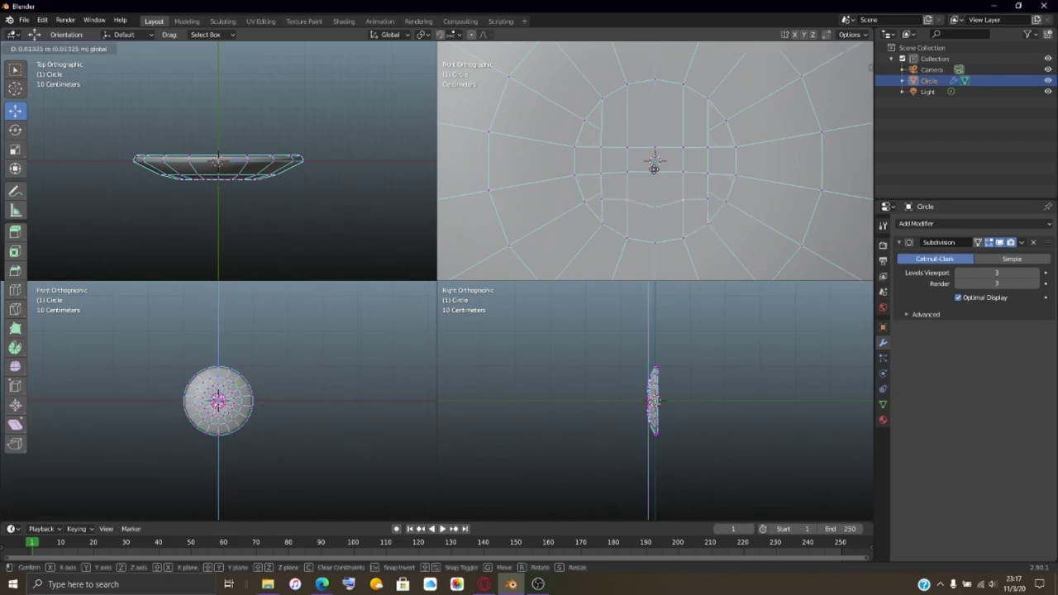
pyautogui.click(654, 169)
pyautogui.click(653, 206)
pyautogui.press('g')
pyautogui.click(653, 172)
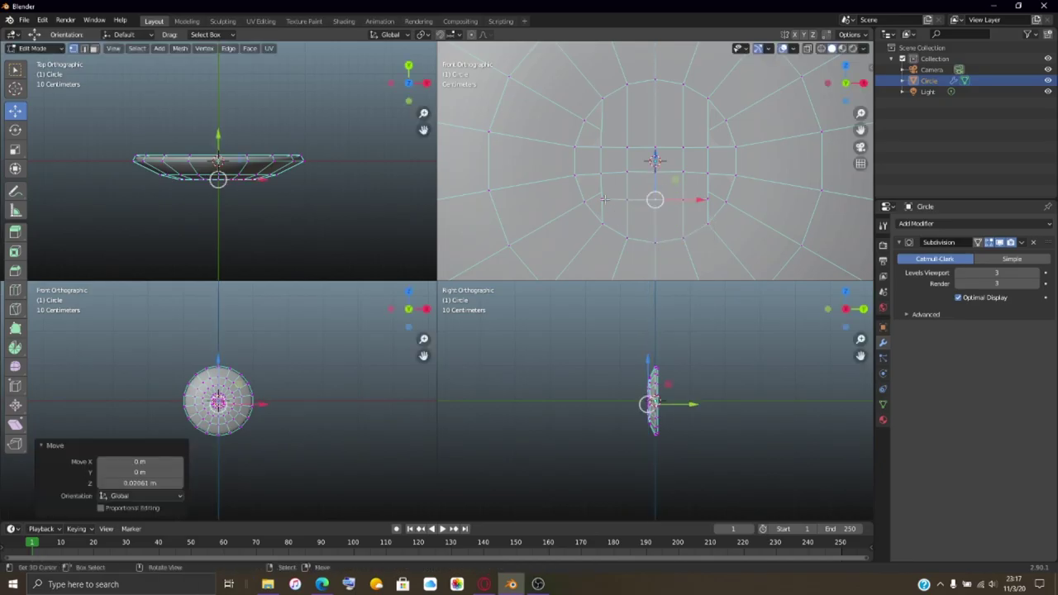
# Step: Fill the quads between each end of the lower loop and the facing rim vertices, on the left and right
pyautogui.click(575, 200)
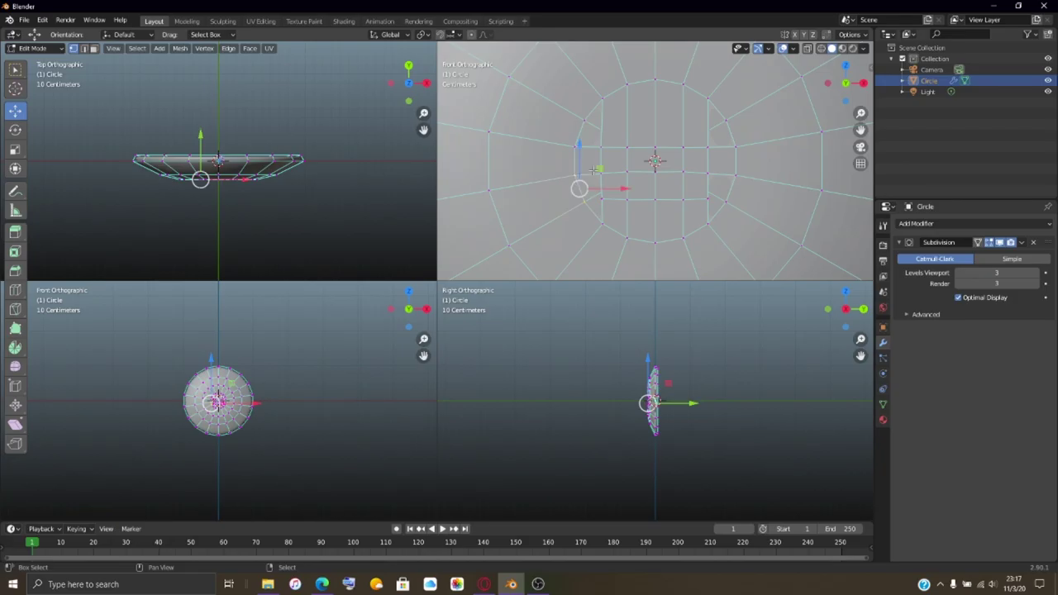
pyautogui.keyDown('shift'); pyautogui.click(603, 200); pyautogui.keyUp('shift')
pyautogui.keyDown('shift'); pyautogui.click(606, 201); pyautogui.keyUp('shift')
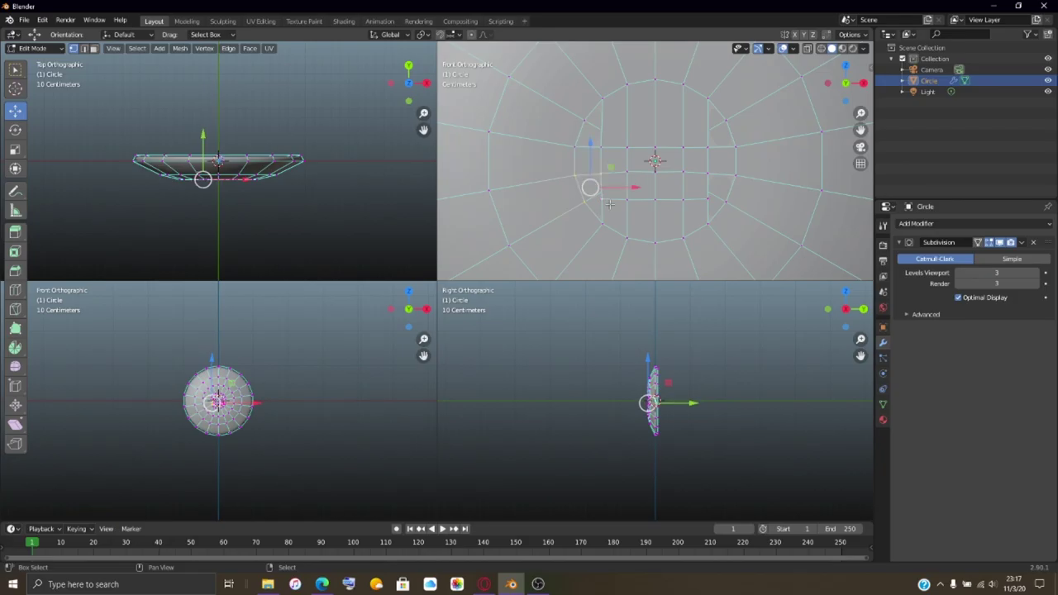
pyautogui.click(708, 177)
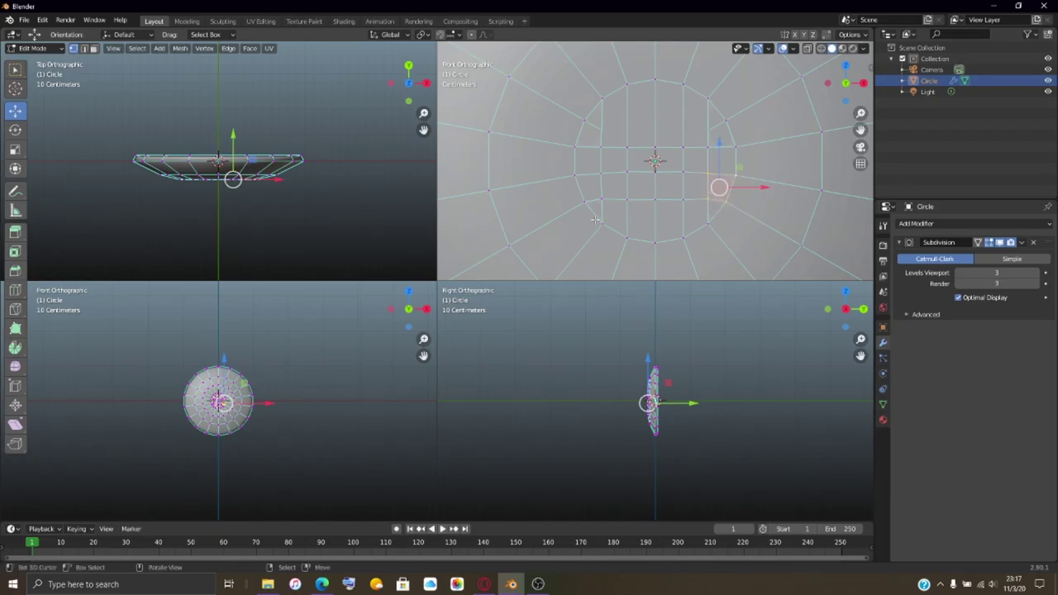
# Step: Lower both end vertices of the lower loop along Z, moving the right one about -0.0103 m
pyautogui.click(609, 197)
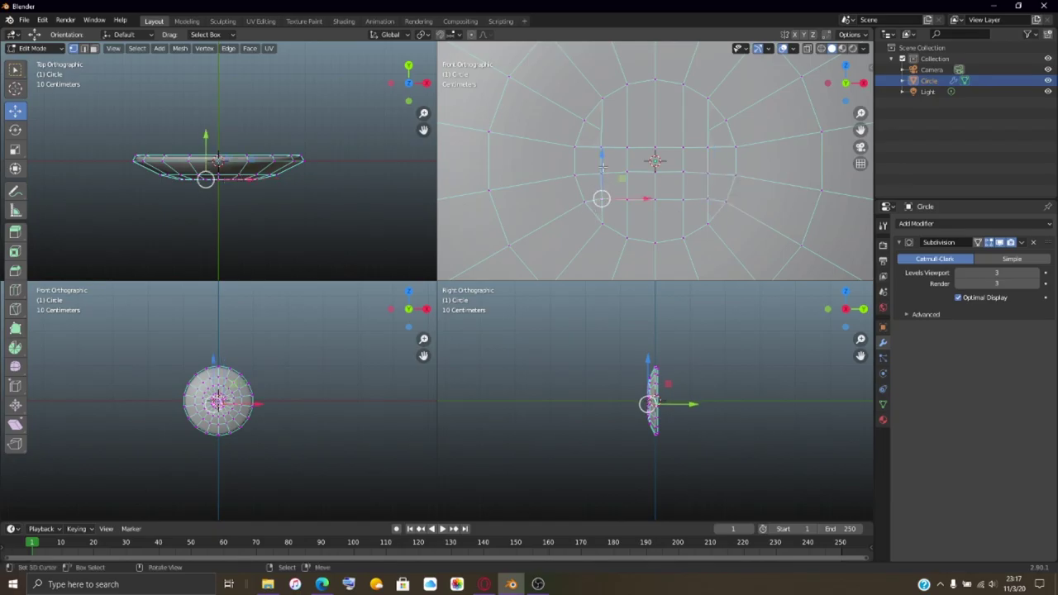
pyautogui.moveTo(607, 154); pyautogui.dragTo(607, 160)
pyautogui.click(708, 197)
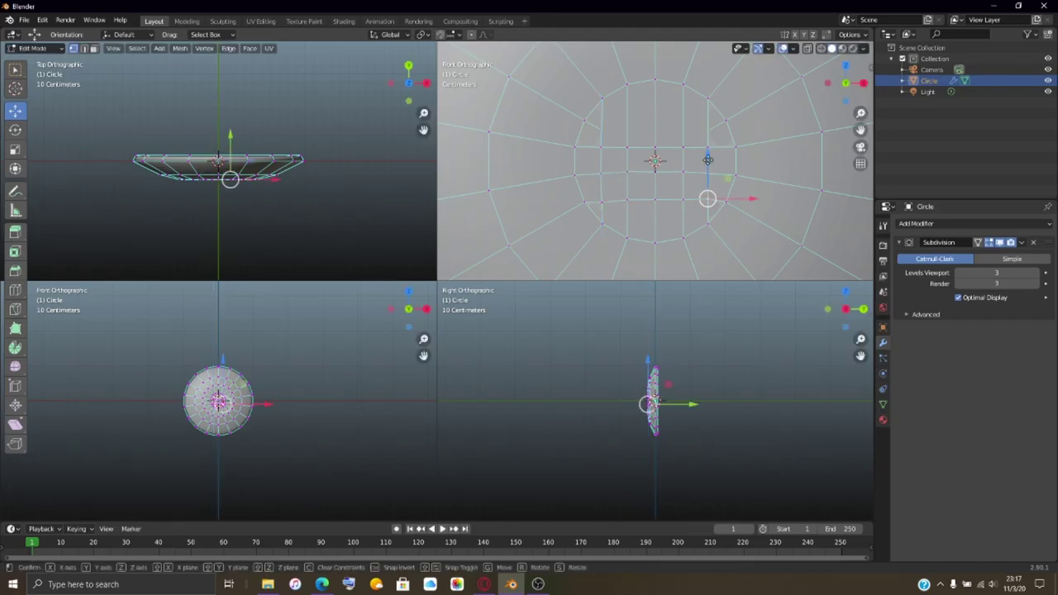
pyautogui.press('g')
pyautogui.press('z')
pyautogui.click(707, 164)
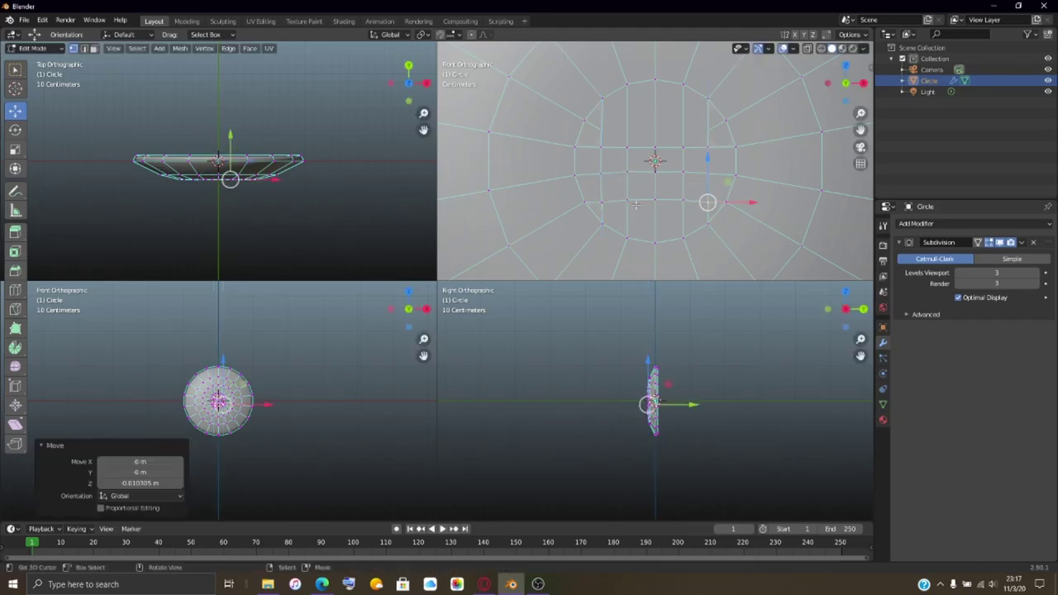
# Step: Level the lower loop's middle by moving its two inner vertices about -0.0074 m and its centre vertex about -0.0088 m along Z
pyautogui.click(628, 200)
pyautogui.keyDown('shift'); pyautogui.click(685, 200); pyautogui.keyUp('shift')
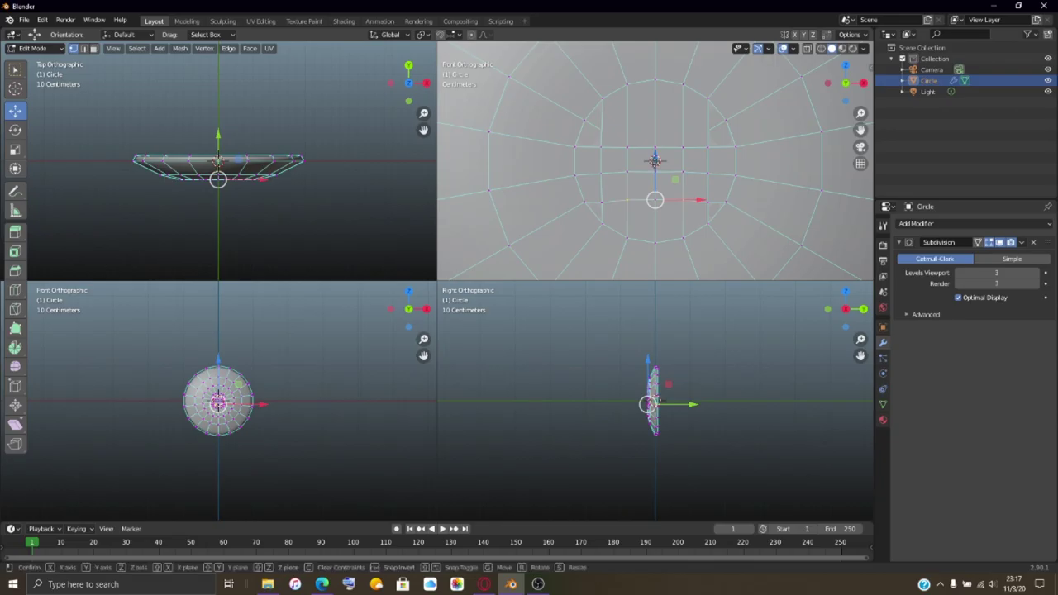
pyautogui.press('g')
pyautogui.press('z')
pyautogui.click(655, 163)
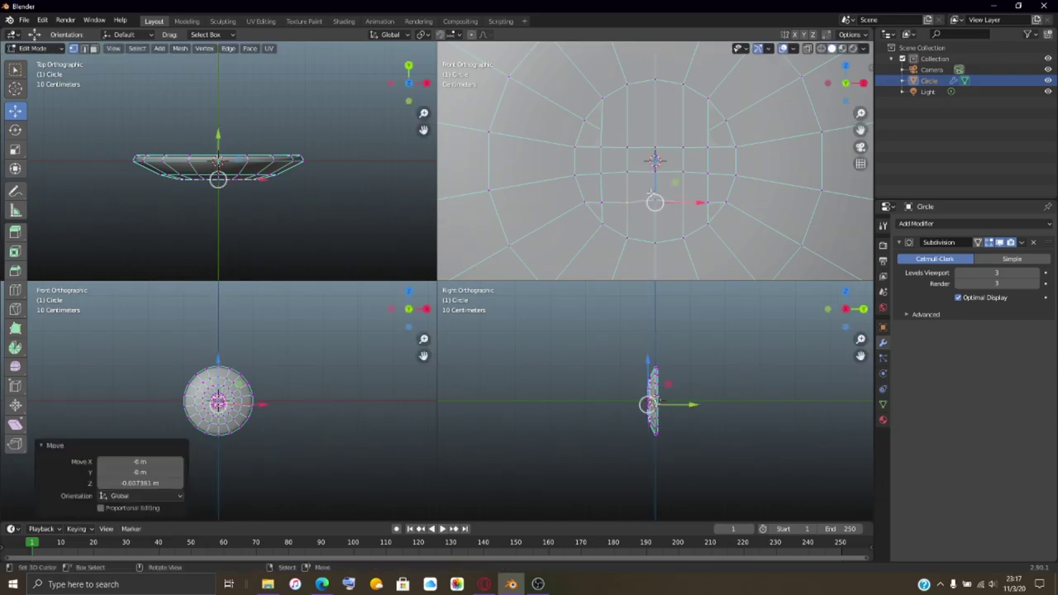
pyautogui.press('g')
pyautogui.press('z')
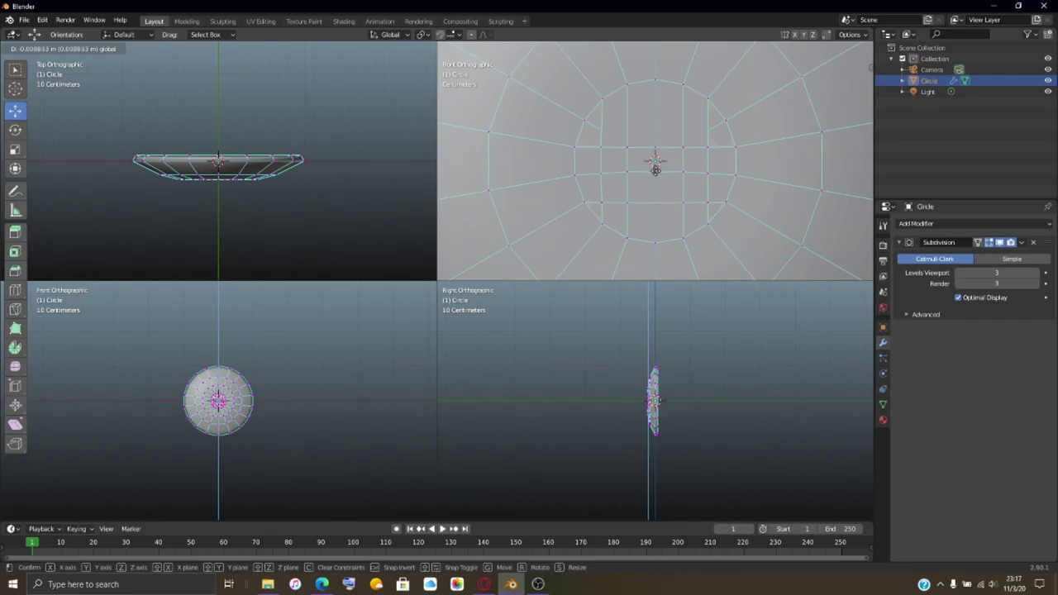
pyautogui.click(655, 165)
# Step: Fill the triangular gaps at the grid's lower-left and lower-right corners against the hole's rim
pyautogui.keyDown('shift'); pyautogui.rightClick(600, 200); pyautogui.keyUp('shift')
pyautogui.keyDown('shift'); pyautogui.rightClick(593, 203); pyautogui.keyUp('shift')
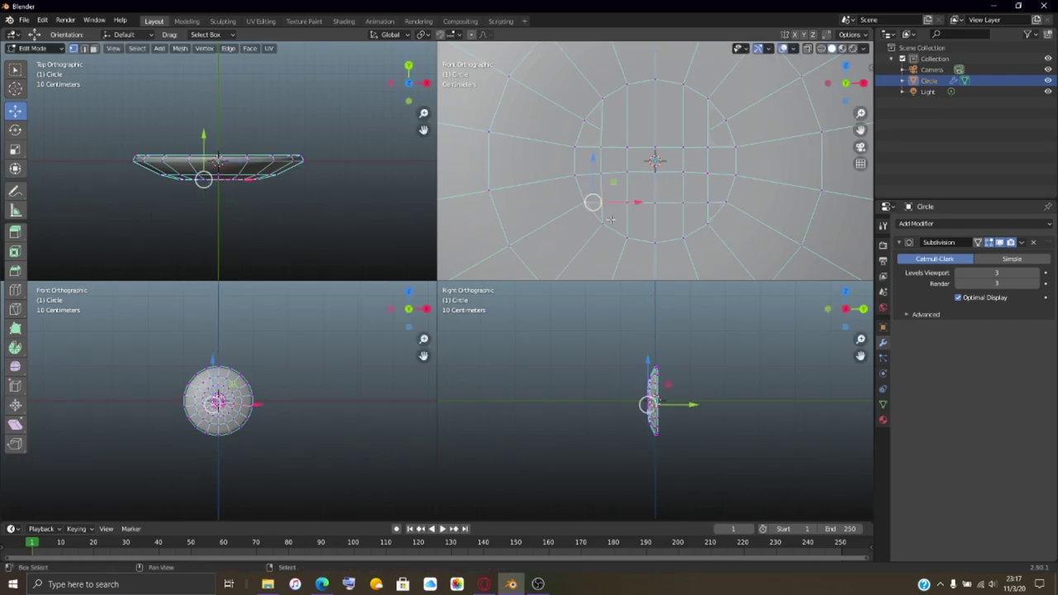
pyautogui.keyDown('shift'); pyautogui.rightClick(596, 209); pyautogui.keyUp('shift')
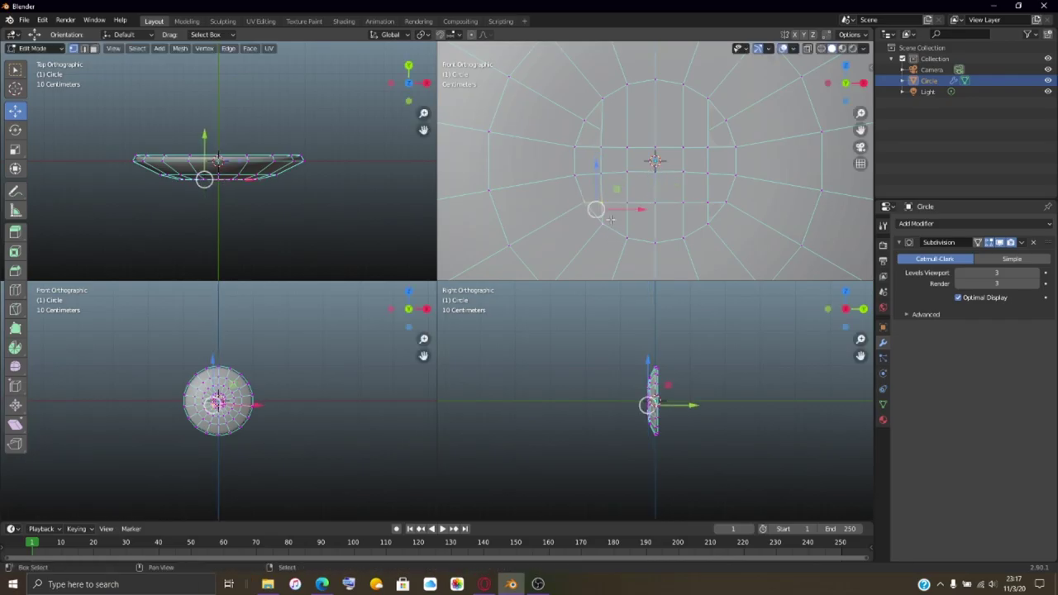
pyautogui.keyDown('shift'); pyautogui.rightClick(707, 202); pyautogui.keyUp('shift')
pyautogui.keyDown('shift'); pyautogui.rightClick(713, 209); pyautogui.keyUp('shift')
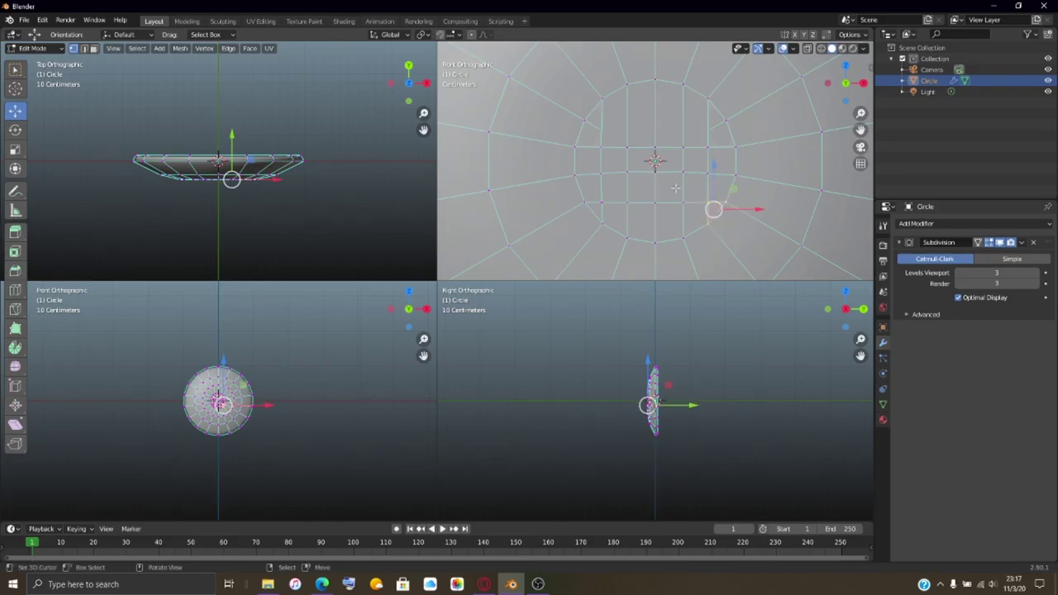
# Step: Add one horizontal loop cut across the four faces above the central row
pyautogui.hotkey('ctrl', 'r')
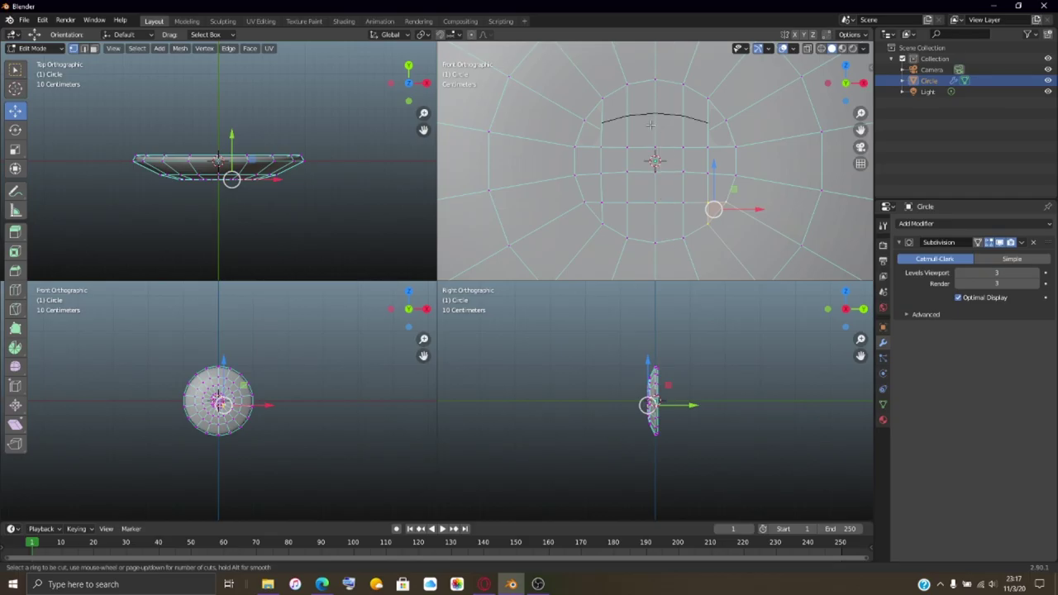
pyautogui.click(650, 122)
pyautogui.click(650, 124)
# Step: Level the upper loop by moving its two inner vertices about -0.0162 m and its centre vertex about -0.021 m along Z
pyautogui.click(630, 116)
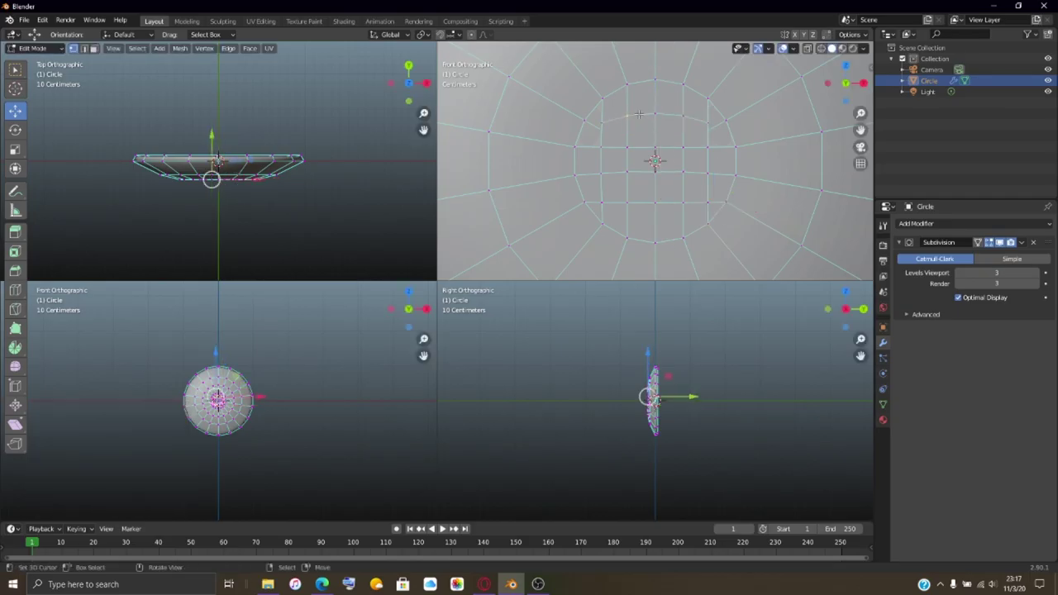
pyautogui.press('g')
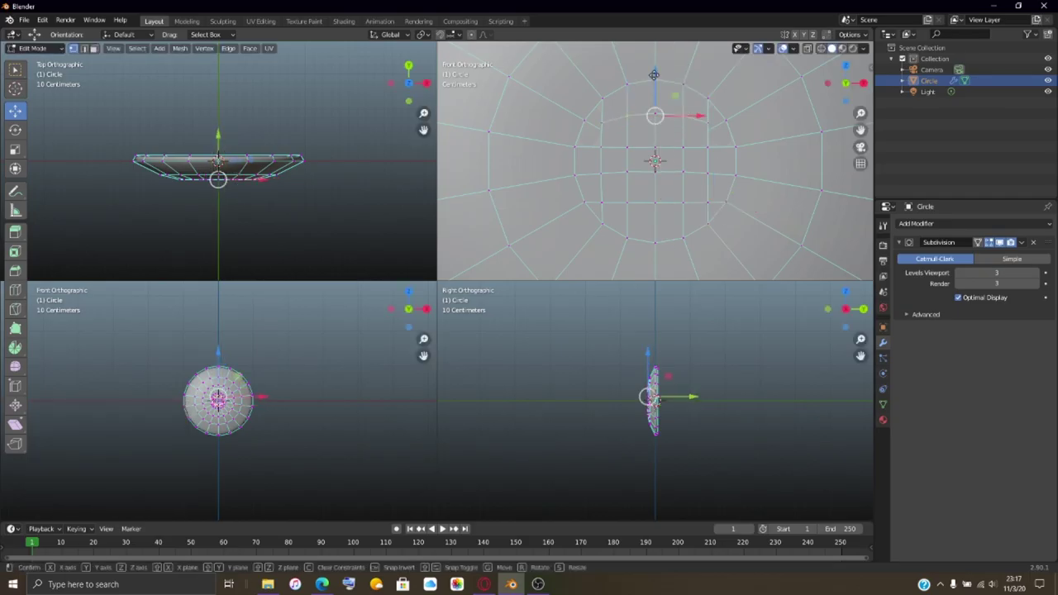
pyautogui.press('z')
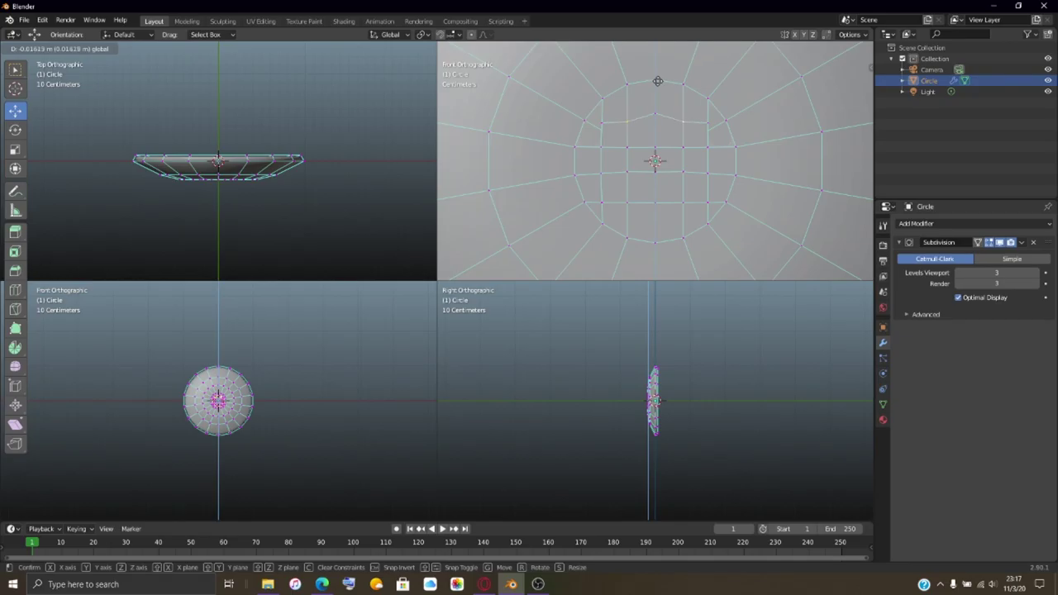
pyautogui.click(658, 81)
pyautogui.scroll(4, 661, 108)
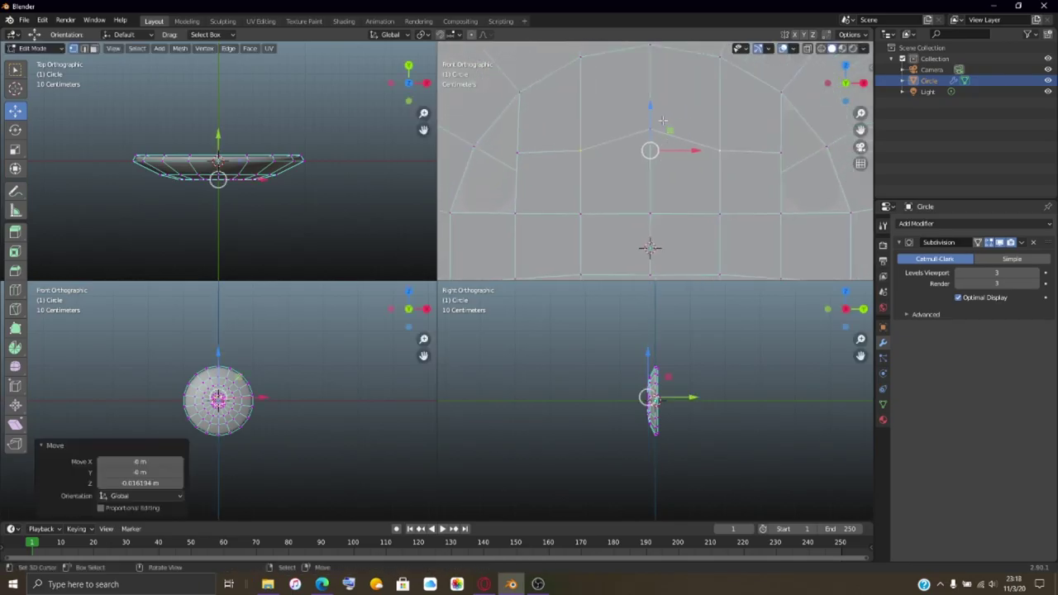
pyautogui.click(663, 121)
pyautogui.press('g')
pyautogui.press('z')
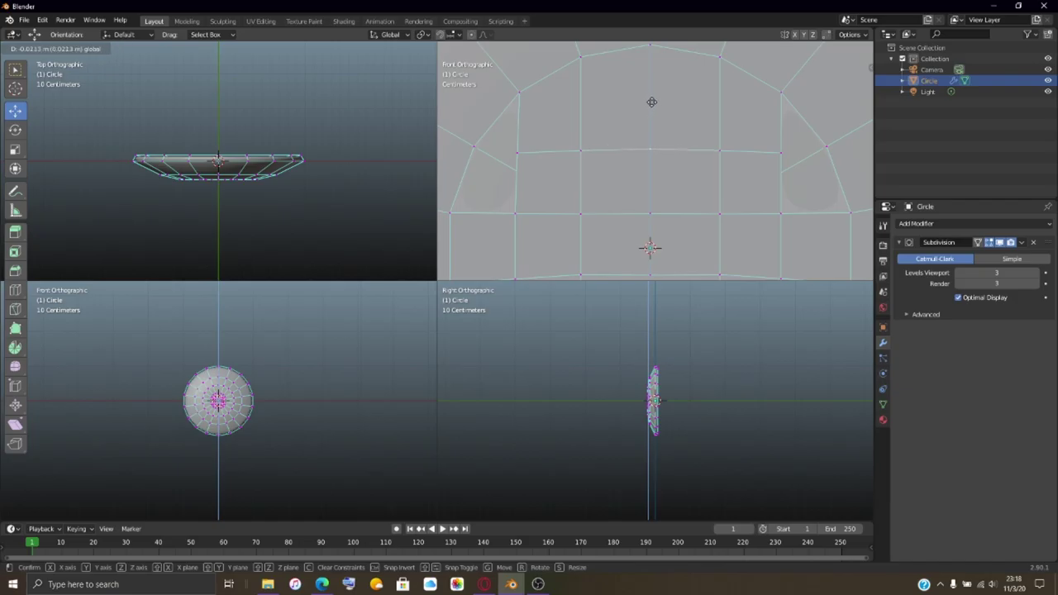
pyautogui.click(652, 102)
# Step: Fill the quad between the upper loop's left end, the central row and the two facing vertices on the left rim
pyautogui.scroll(-1, 586, 147)
pyautogui.click(504, 149)
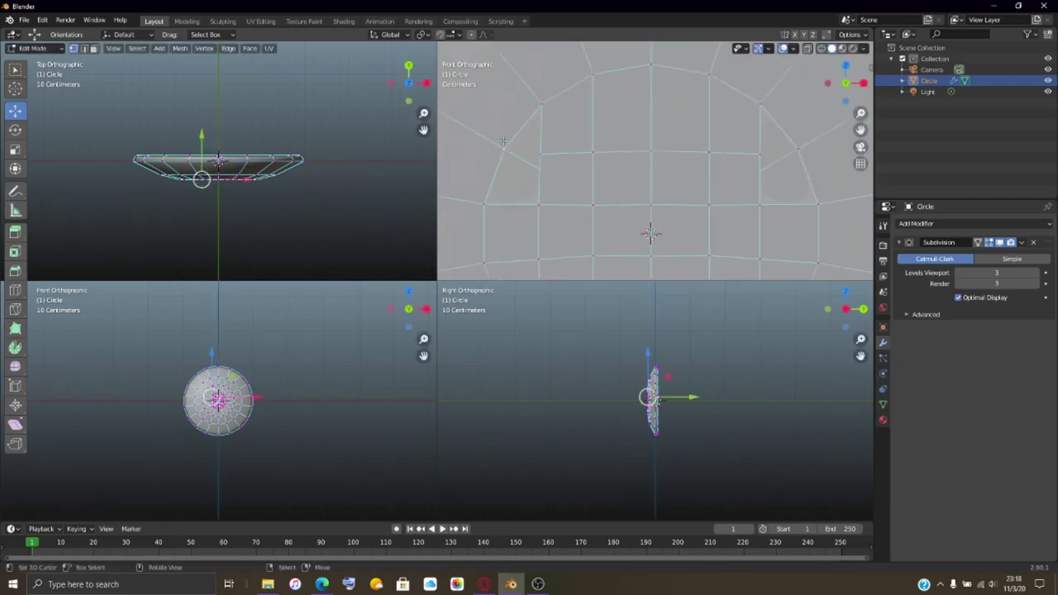
pyautogui.keyDown('shift'); pyautogui.click(483, 203); pyautogui.keyUp('shift')
pyautogui.keyDown('shift'); pyautogui.click(538, 204); pyautogui.keyUp('shift')
pyautogui.keyDown('shift'); pyautogui.click(540, 153); pyautogui.keyUp('shift')
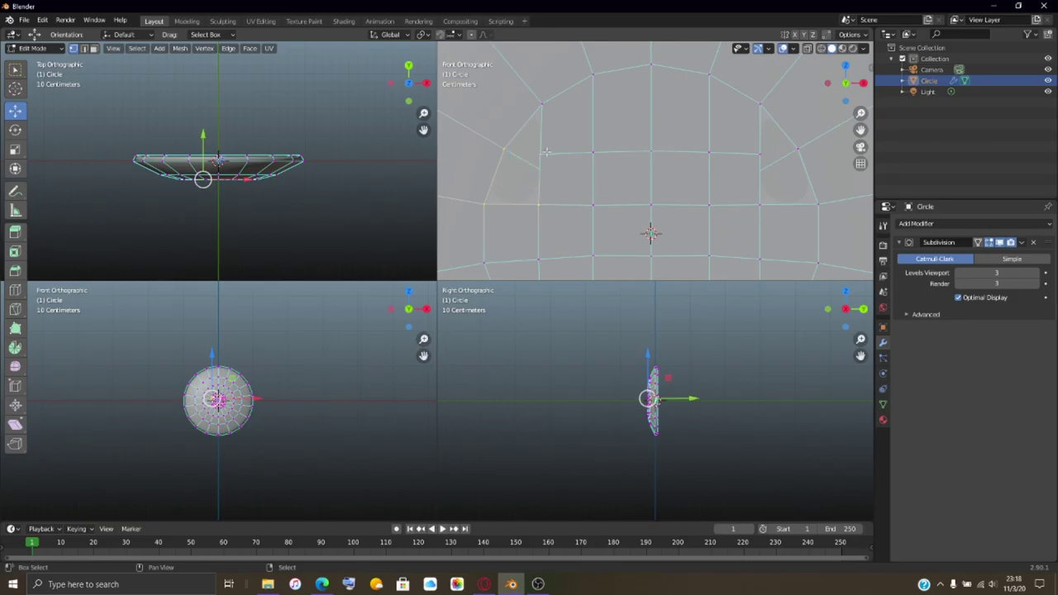
# Step: Fill the quad between the upper loop's right end, the central row and the two facing vertices on the right rim
pyautogui.click(758, 154)
pyautogui.keyDown('shift'); pyautogui.click(760, 203); pyautogui.keyUp('shift')
pyautogui.keyDown('shift'); pyautogui.click(819, 203); pyautogui.keyUp('shift')
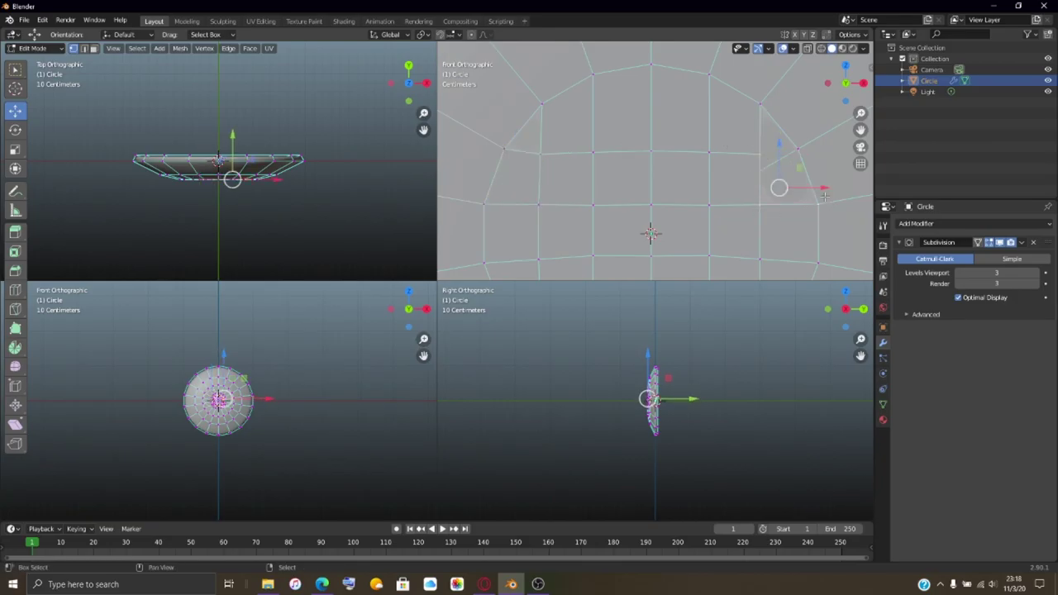
pyautogui.keyDown('shift'); pyautogui.click(800, 153); pyautogui.keyUp('shift')
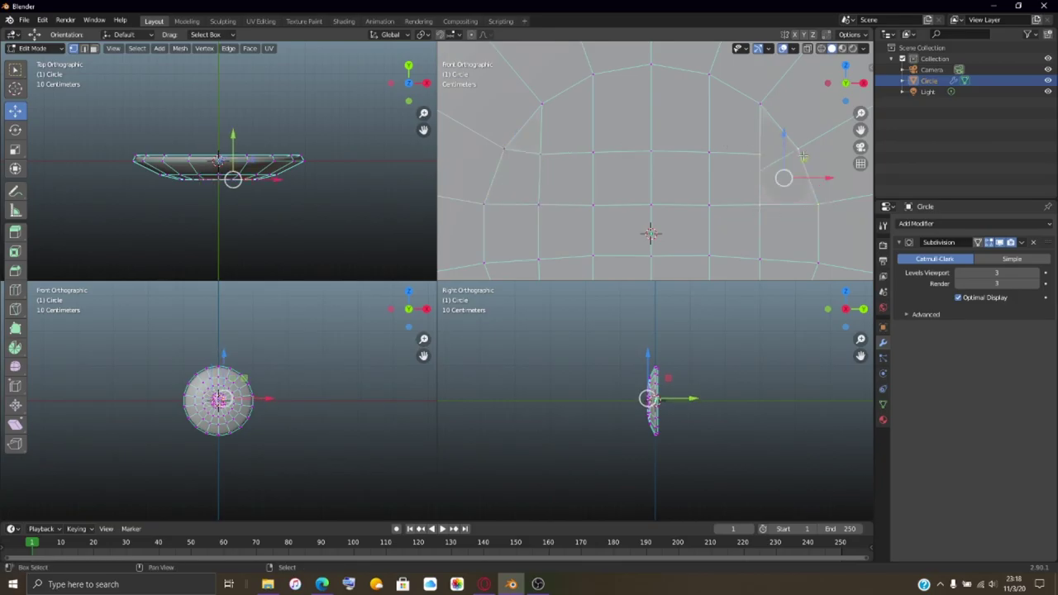
# Step: Straighten the upper loop by raising its end vertices, its two inner vertices about 0.0036 m and its centre vertex about 0.0028 m along Z
pyautogui.click(758, 154)
pyautogui.click(651, 153)
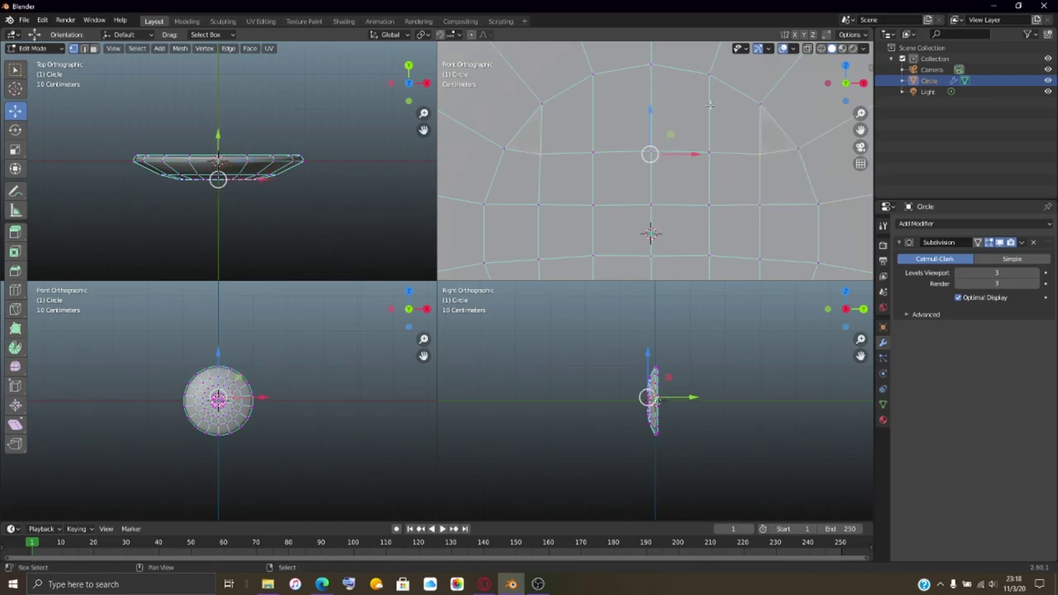
pyautogui.click(653, 109)
pyautogui.click(592, 152)
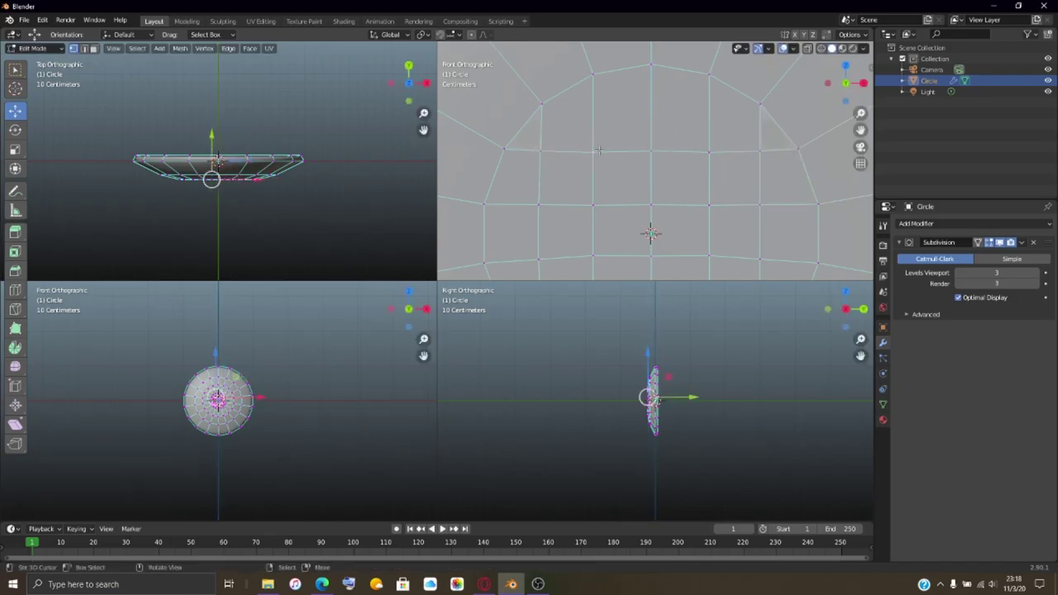
pyautogui.press('g')
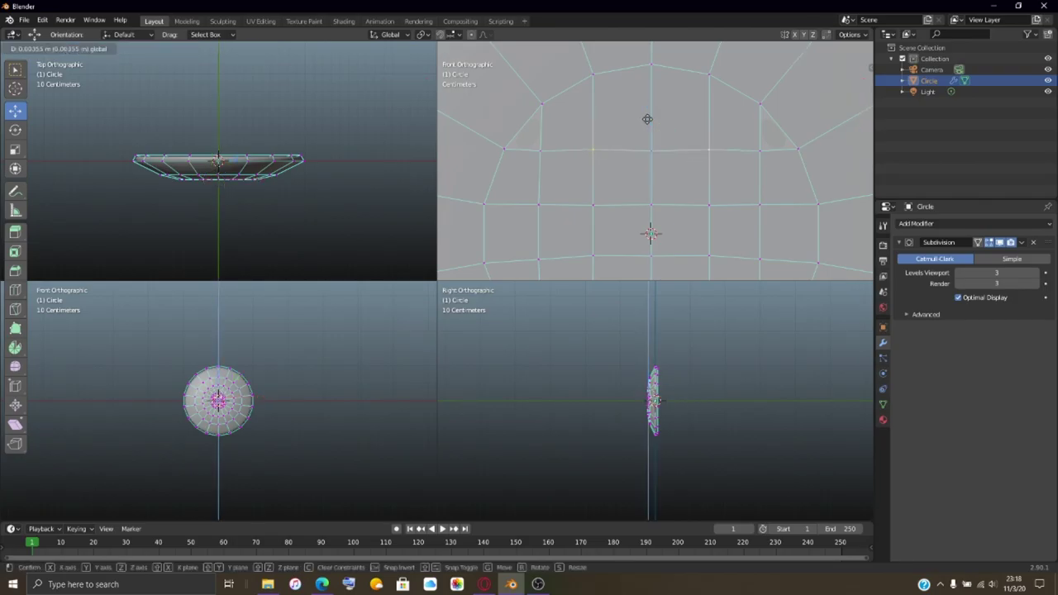
pyautogui.click(647, 119)
pyautogui.press('g')
pyautogui.click(651, 118)
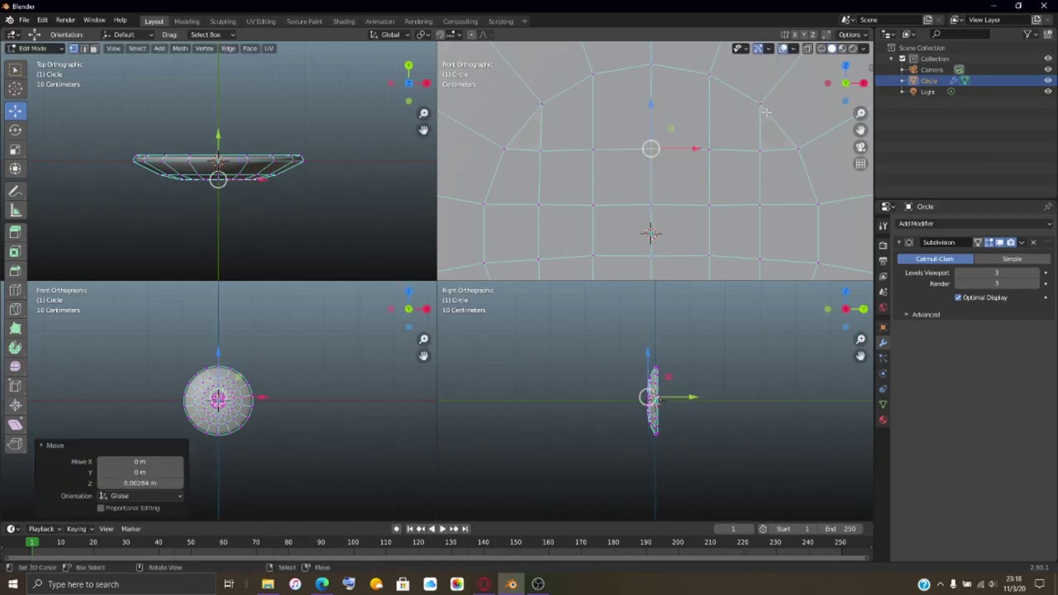
# Step: Fill the triangular gaps at the grid's upper-right and upper-left corners against the hole's rim
pyautogui.click(760, 103)
pyautogui.click(793, 147)
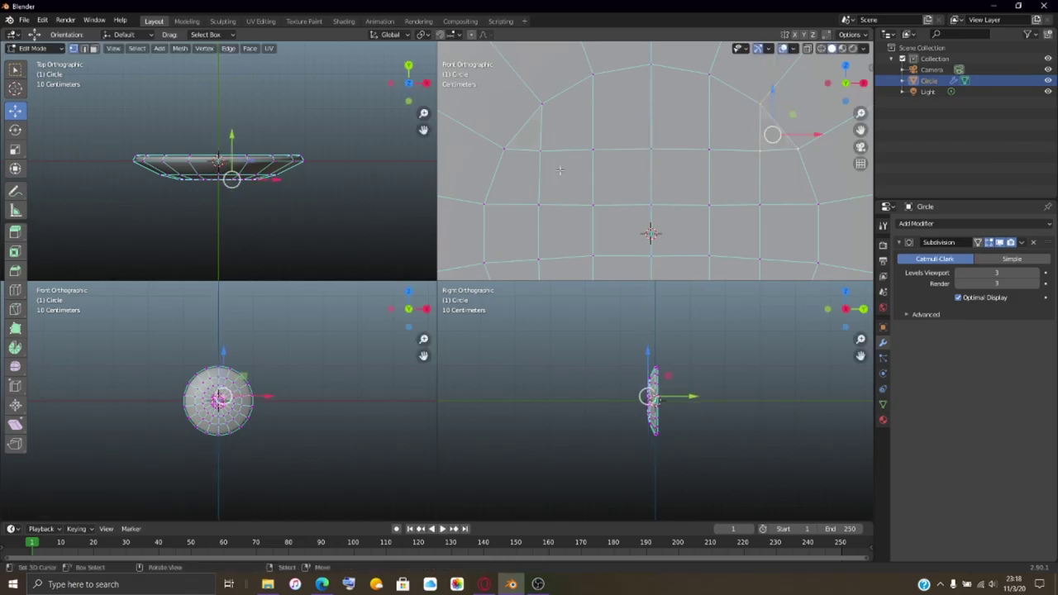
pyautogui.click(542, 103)
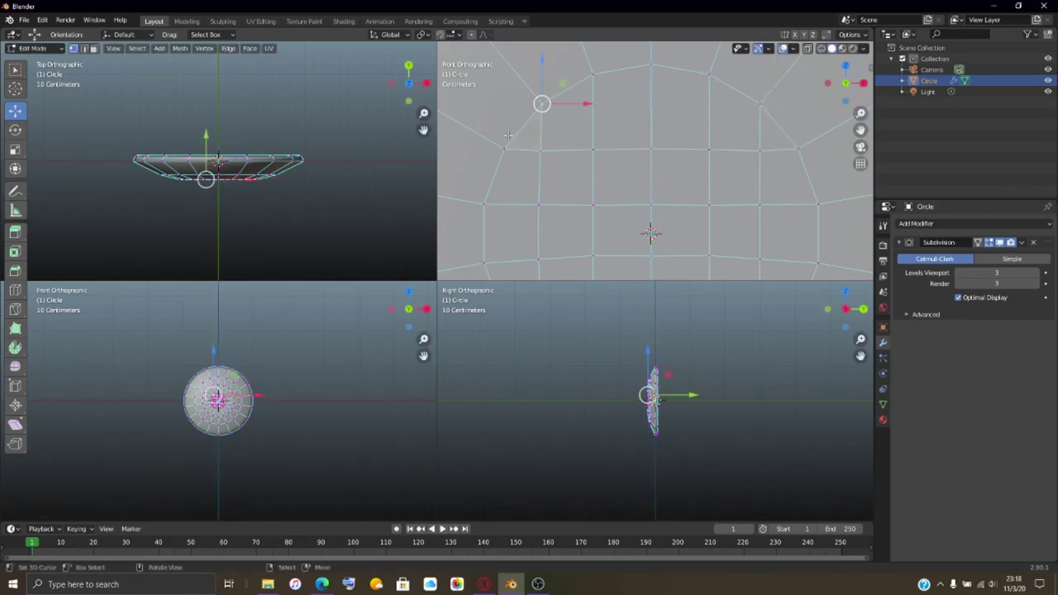
pyautogui.keyDown('shift'); pyautogui.click(505, 149); pyautogui.keyUp('shift')
pyautogui.keyDown('shift'); pyautogui.click(544, 154); pyautogui.keyUp('shift')
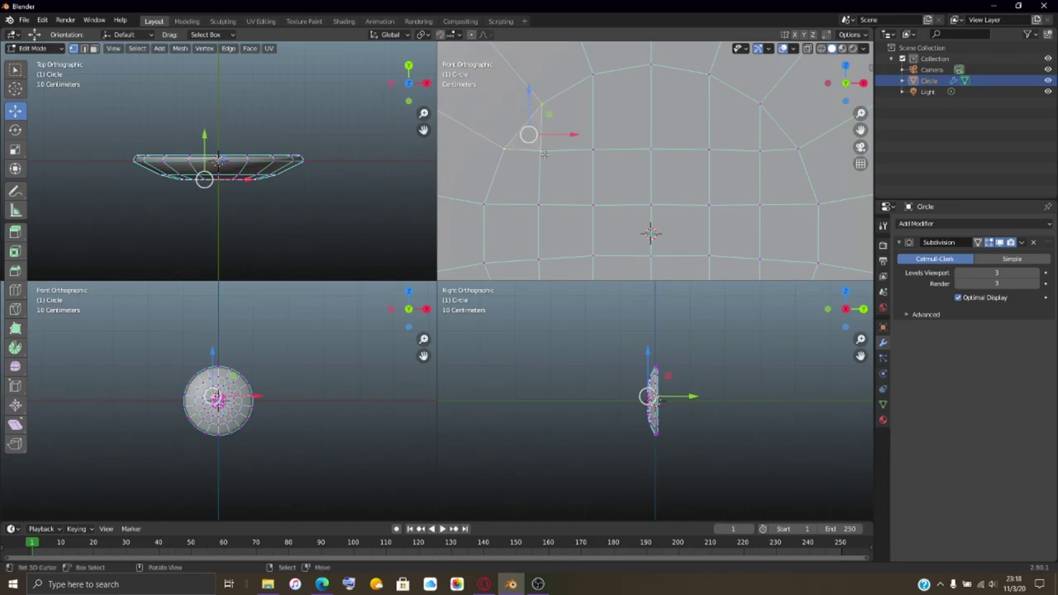
# Step: Select the whole central face grid on the dome's back and move it slightly inward along Y
pyautogui.press('Tab')
pyautogui.press('KP_Decimal')
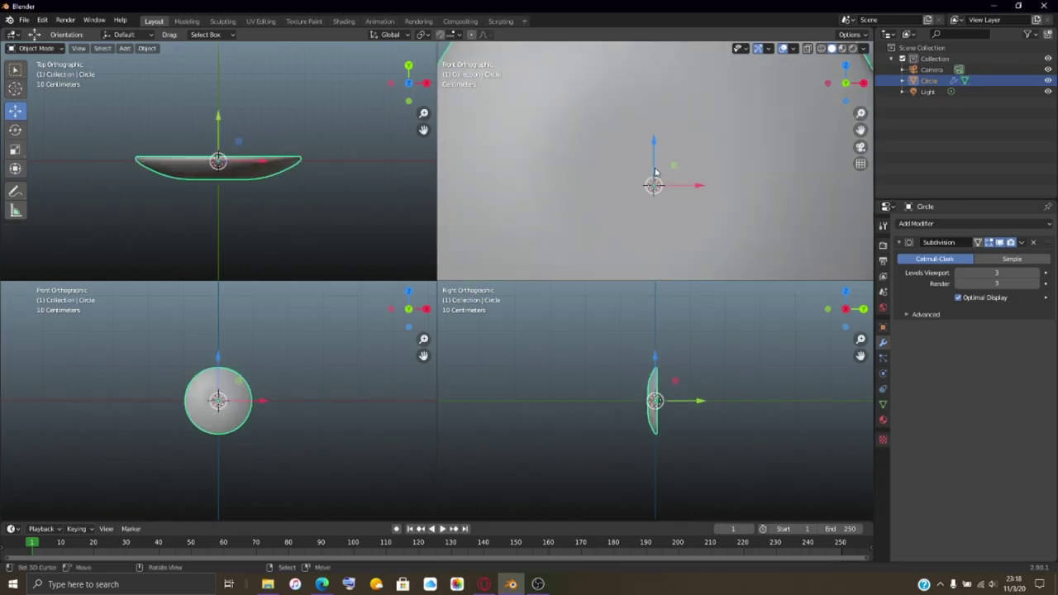
pyautogui.scroll(4, 689, 187)
pyautogui.moveTo(688, 190); pyautogui.dragTo(688, 212, button='middle')
pyautogui.scroll(6, 678, 172)
pyautogui.press('Tab')
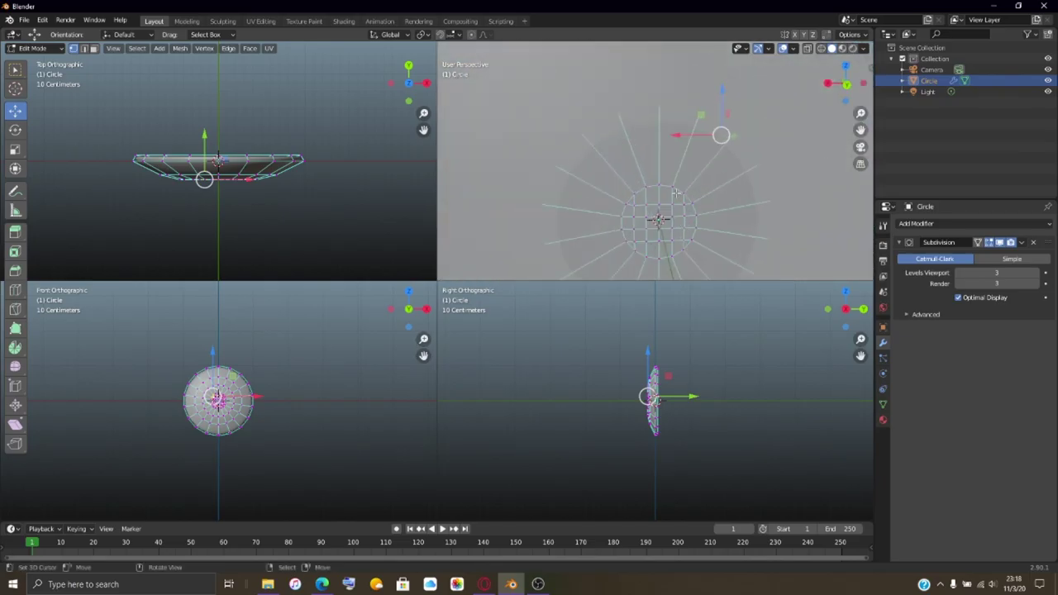
pyautogui.keyDown('alt'); pyautogui.click(676, 192); pyautogui.keyUp('alt')
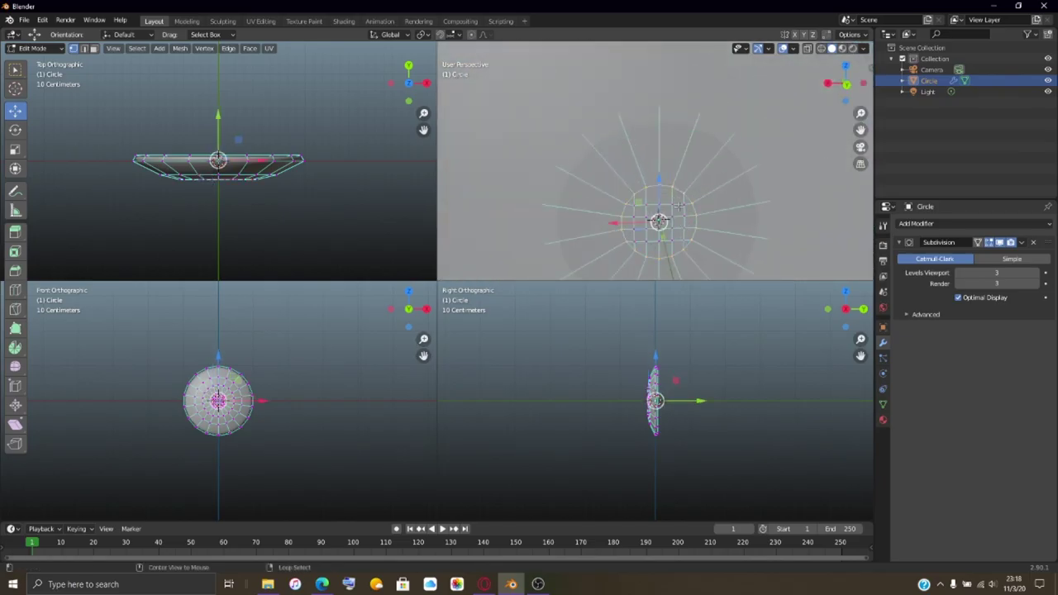
pyautogui.press('c')
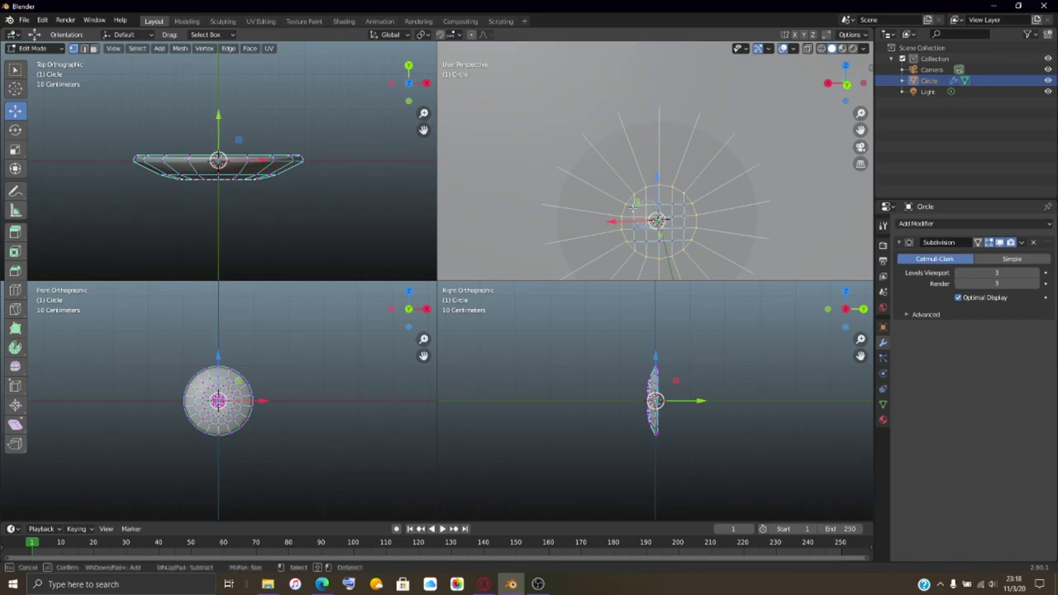
pyautogui.moveTo(642, 225)
pyautogui.mouseDown()
pyautogui.moveTo(659, 246)
pyautogui.moveTo(686, 238)
pyautogui.moveTo(657, 207)
pyautogui.mouseUp()
pyautogui.press('Escape')
pyautogui.moveTo(657, 211); pyautogui.dragTo(621, 210, button='middle')
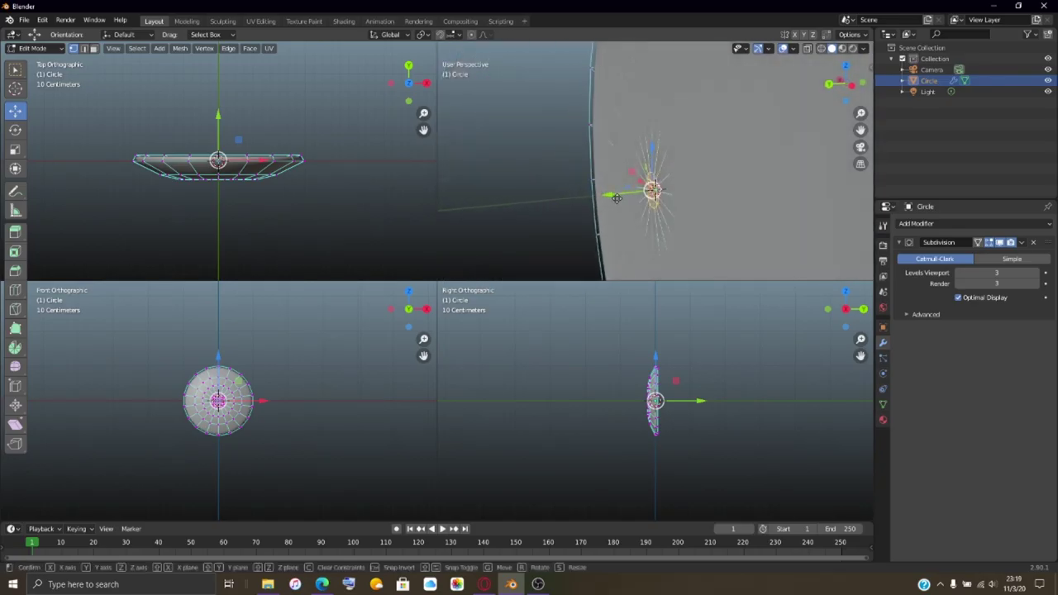
pyautogui.moveTo(603, 195); pyautogui.dragTo(618, 199)
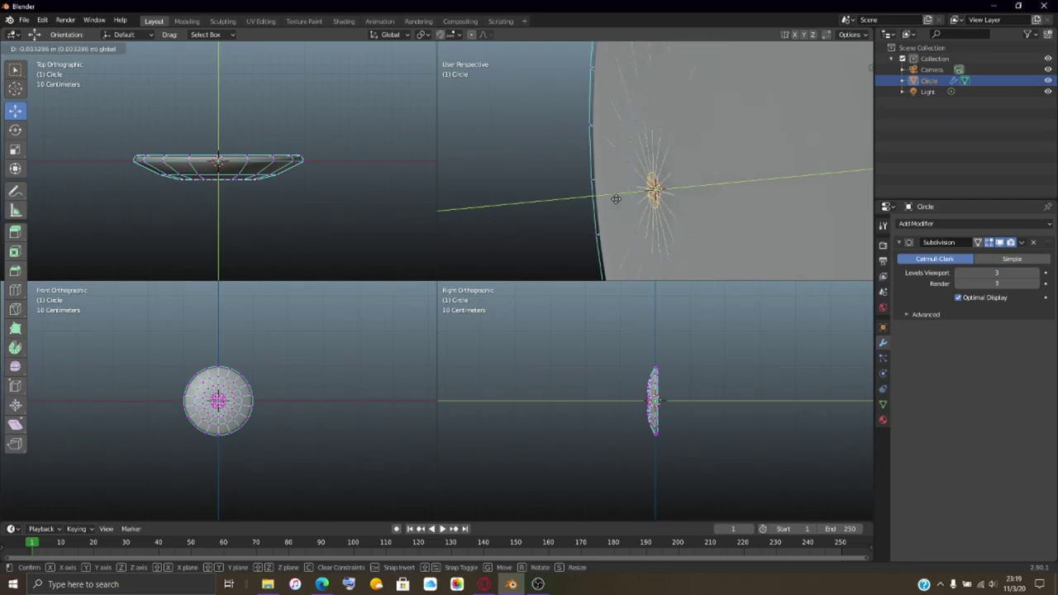
pyautogui.moveTo(615, 199); pyautogui.dragTo(618, 201)
pyautogui.moveTo(618, 201)
pyautogui.mouseDown(button='middle')
pyautogui.moveTo(606, 204)
pyautogui.moveTo(626, 206)
pyautogui.moveTo(622, 187)
pyautogui.mouseUp(button='middle')
pyautogui.moveTo(621, 187); pyautogui.dragTo(620, 188)
pyautogui.press('Tab')
pyautogui.moveTo(622, 187); pyautogui.dragTo(728, 162, button='middle')
pyautogui.press('Tab')
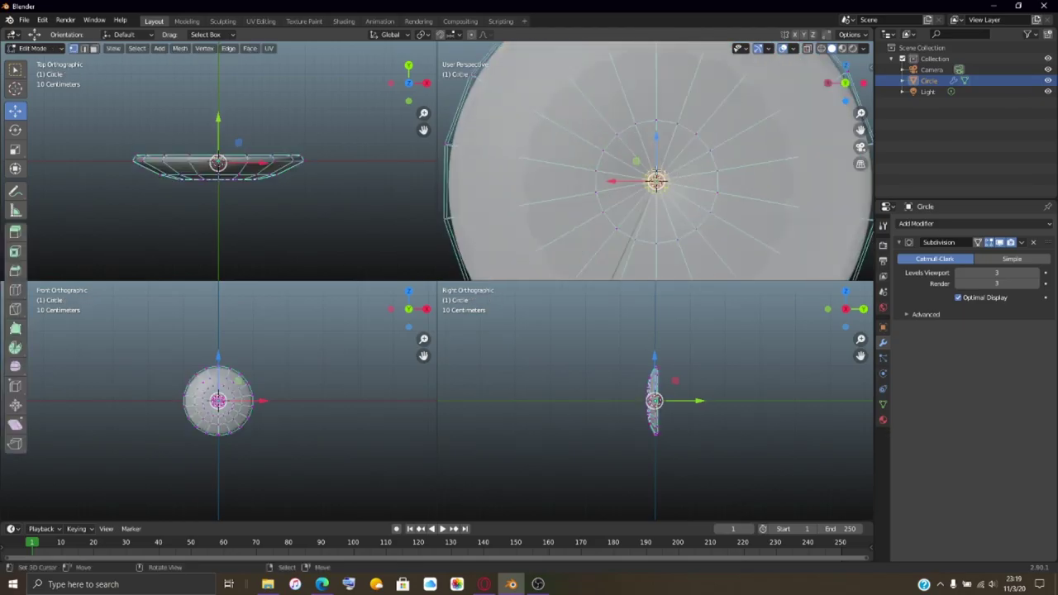
# Step: Move the edge ring surrounding the back's central grid slightly inward along Y and return to Object Mode
pyautogui.moveTo(638, 188); pyautogui.dragTo(609, 188, button='middle')
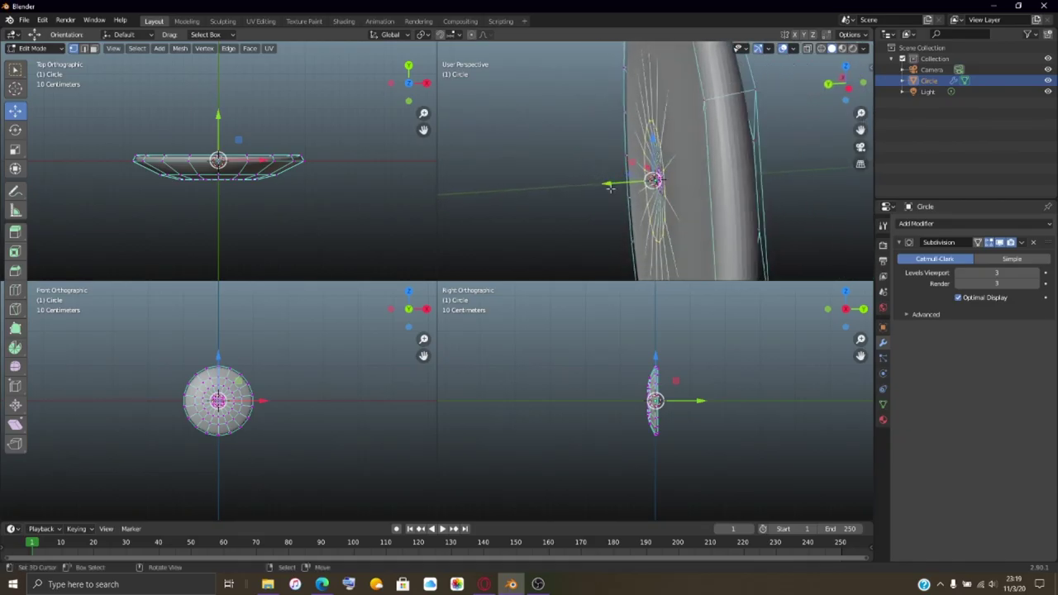
pyautogui.moveTo(611, 186); pyautogui.dragTo(618, 186)
pyautogui.moveTo(618, 186); pyautogui.dragTo(595, 149, button='middle')
pyautogui.press('Tab')
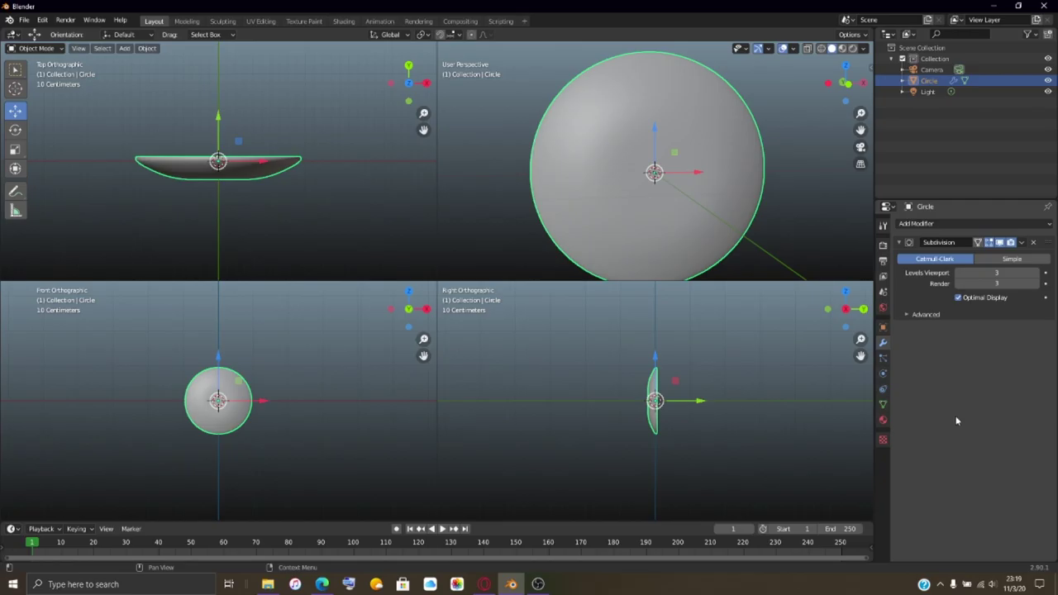
# Step: Select the whole central face grid on the dome's front, including its rim loop, and move it outward along Y
pyautogui.scroll(-7, 624, 122)
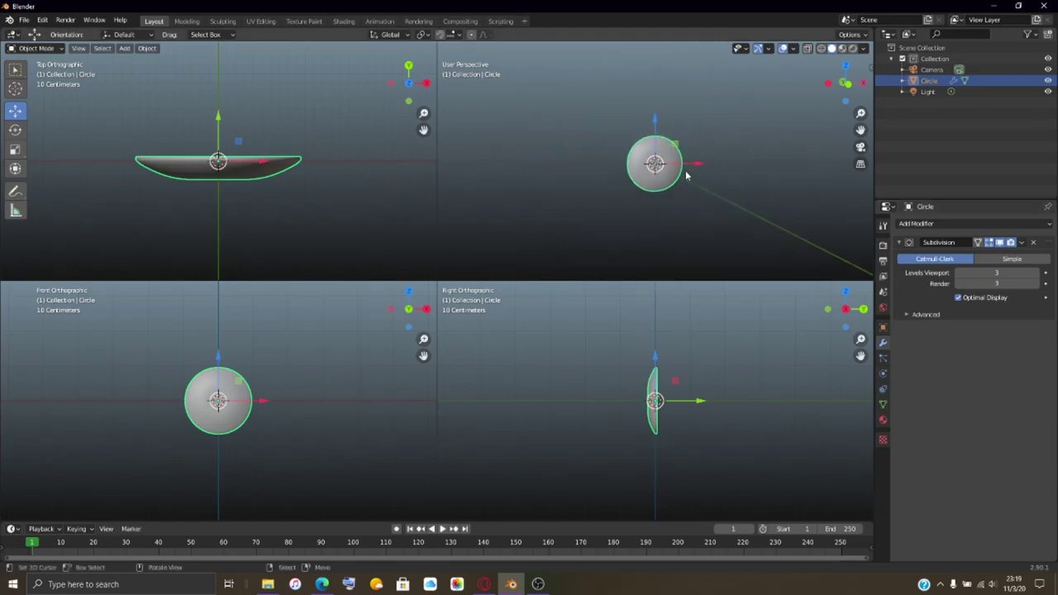
pyautogui.scroll(5, 686, 170)
pyautogui.moveTo(687, 173)
pyautogui.mouseDown(button='middle')
pyautogui.moveTo(616, 165)
pyautogui.moveTo(796, 166)
pyautogui.moveTo(537, 156)
pyautogui.moveTo(673, 167)
pyautogui.mouseUp(button='middle')
pyautogui.scroll(5, 654, 174)
pyautogui.press('Tab')
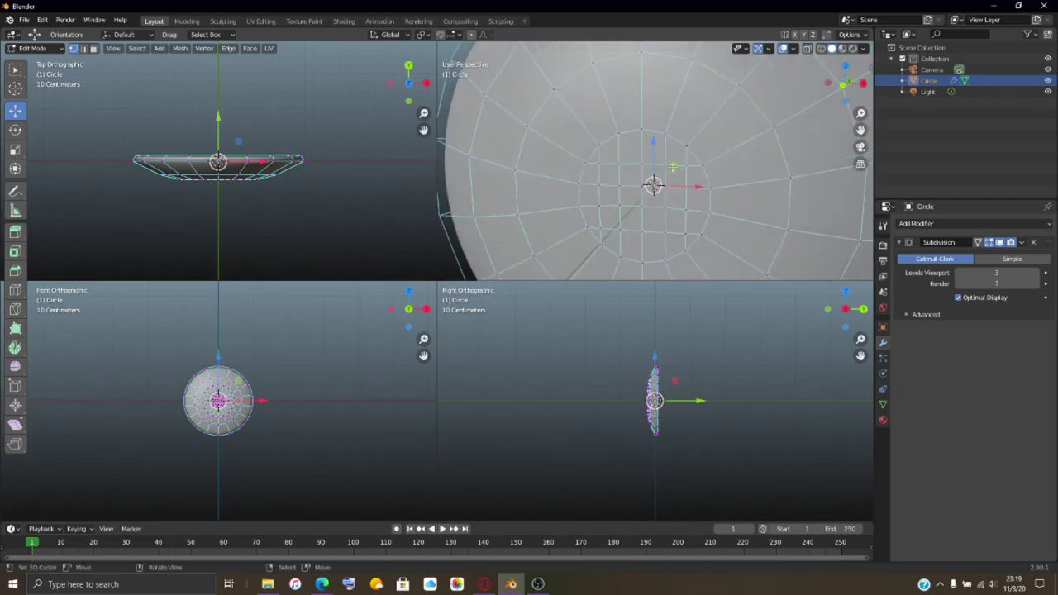
pyautogui.keyDown('alt'); pyautogui.click(654, 138); pyautogui.keyUp('alt')
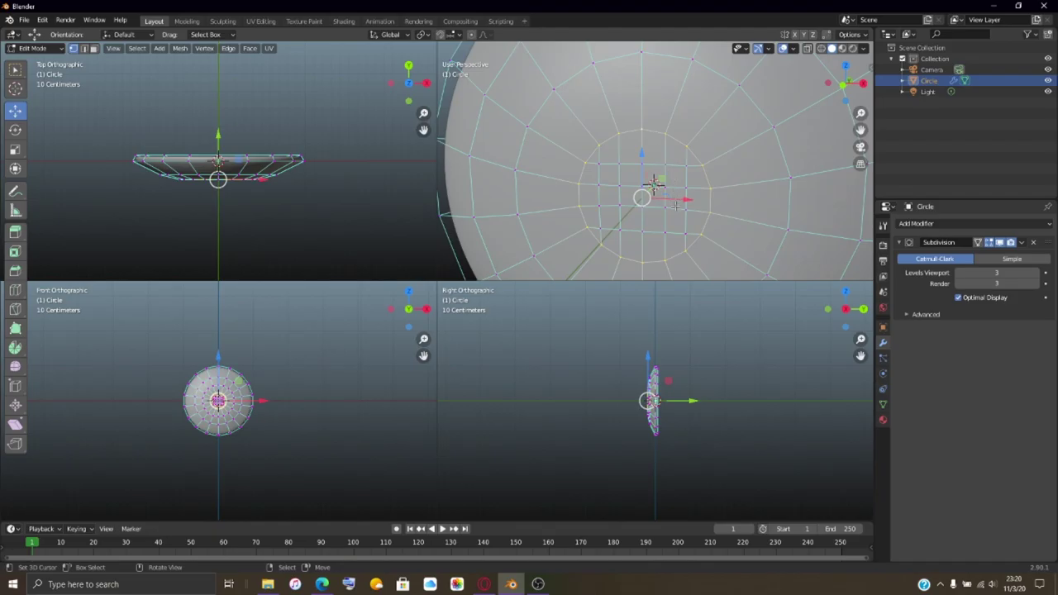
pyautogui.press('c')
pyautogui.moveTo(686, 222)
pyautogui.mouseDown()
pyautogui.moveTo(608, 221)
pyautogui.moveTo(595, 190)
pyautogui.moveTo(596, 164)
pyautogui.moveTo(693, 198)
pyautogui.mouseUp()
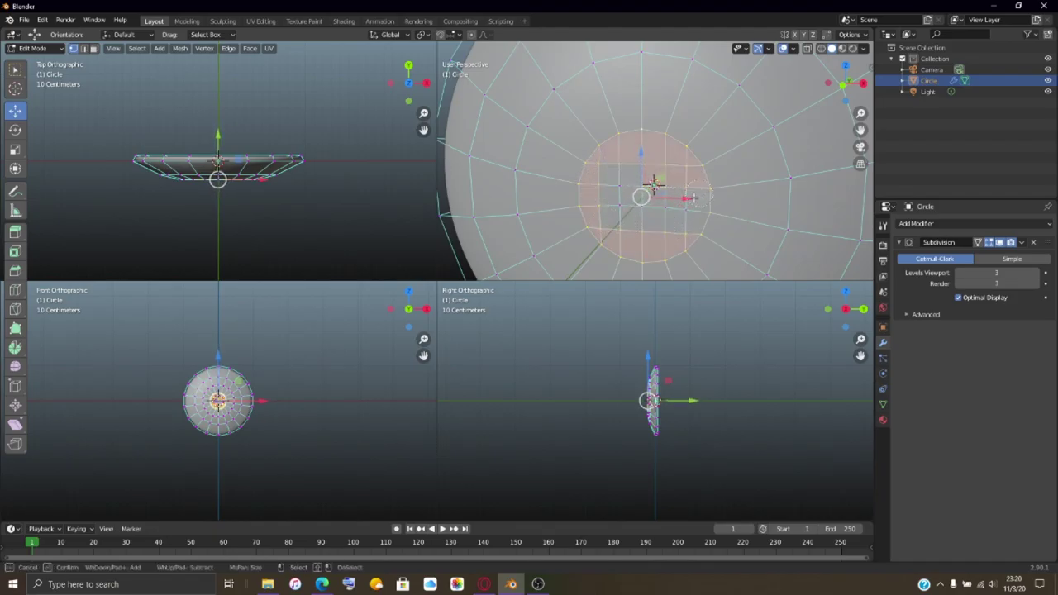
pyautogui.press('Escape')
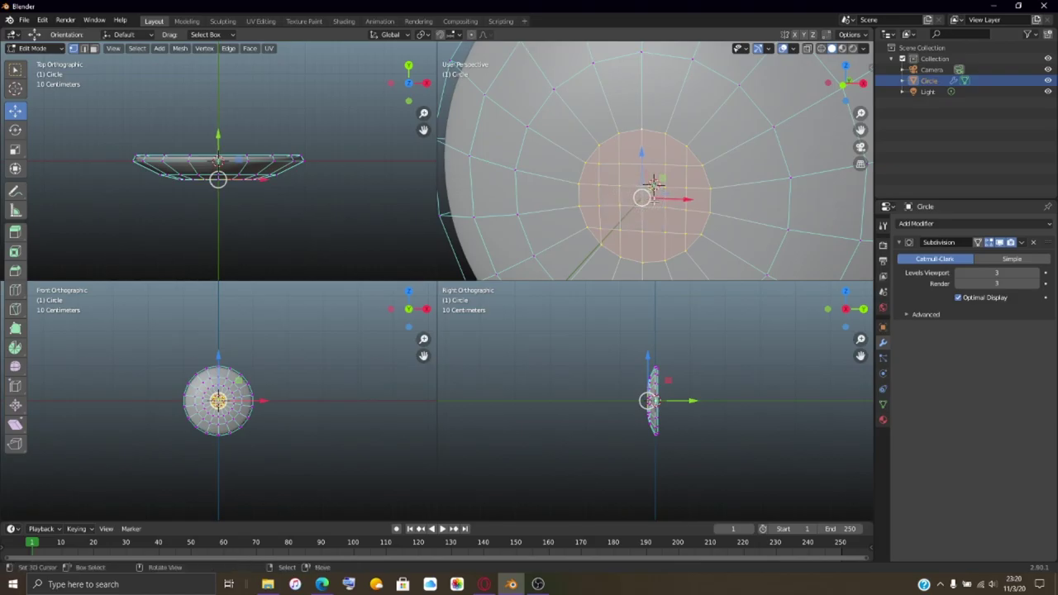
pyautogui.moveTo(703, 194); pyautogui.dragTo(543, 195, button='middle')
pyautogui.scroll(1, 544, 193)
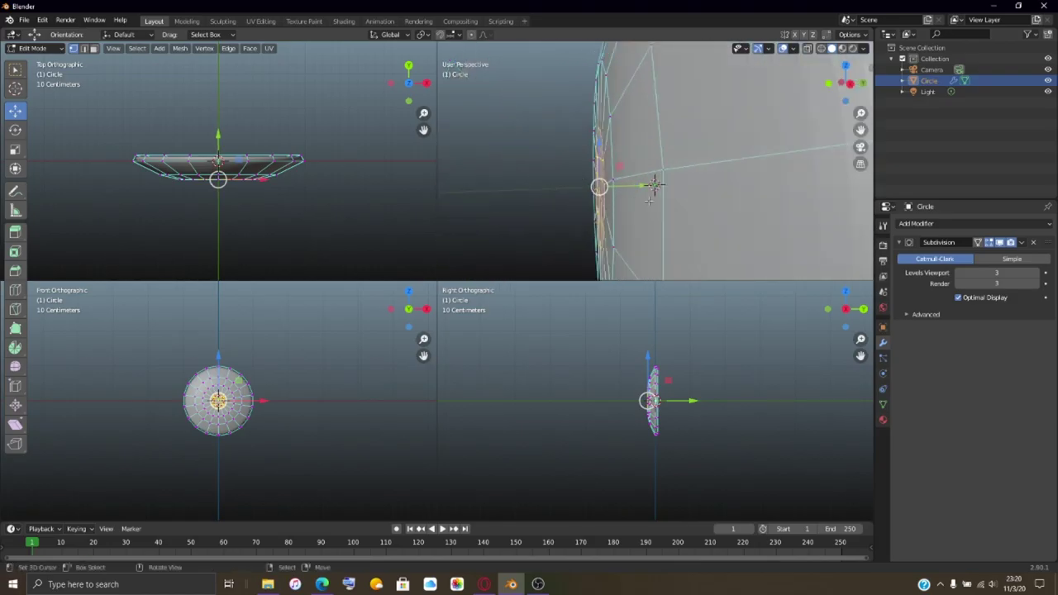
pyautogui.press('g')
pyautogui.press('y')
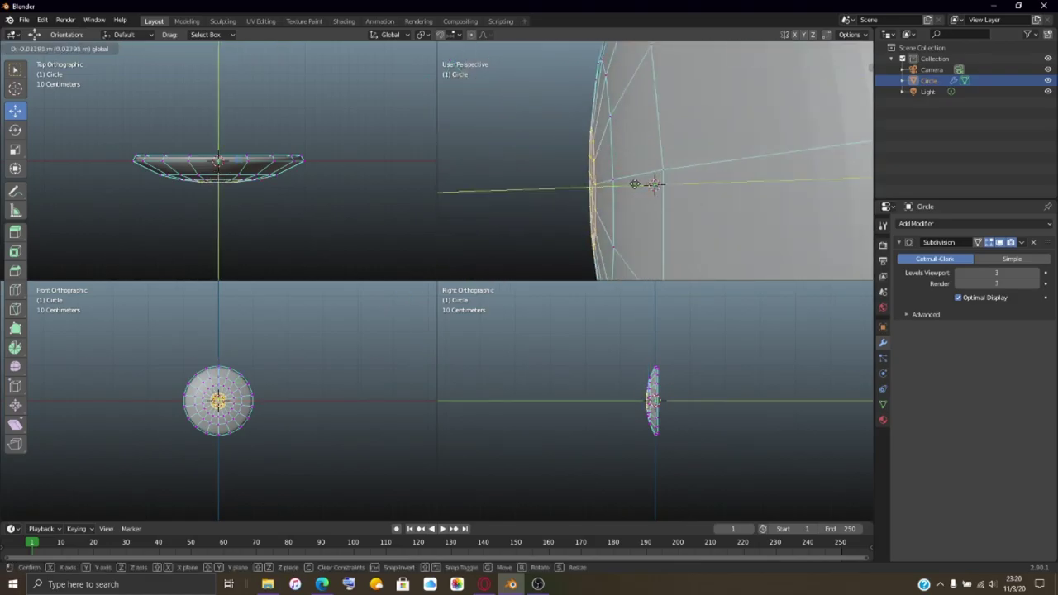
pyautogui.click(654, 184)
pyautogui.press('Tab')
pyautogui.moveTo(653, 184)
pyautogui.mouseDown(button='middle')
pyautogui.moveTo(591, 170)
pyautogui.moveTo(691, 148)
pyautogui.moveTo(685, 198)
pyautogui.moveTo(628, 183)
pyautogui.moveTo(697, 184)
pyautogui.moveTo(672, 211)
pyautogui.moveTo(618, 220)
pyautogui.moveTo(652, 184)
pyautogui.mouseUp(button='middle')
pyautogui.press('Tab')
# Step: Try to move the front grid's two centre vertices about -0.0156 m along Y with smooth proportional editing at size 0.149
pyautogui.hotkey('alt', 'a')
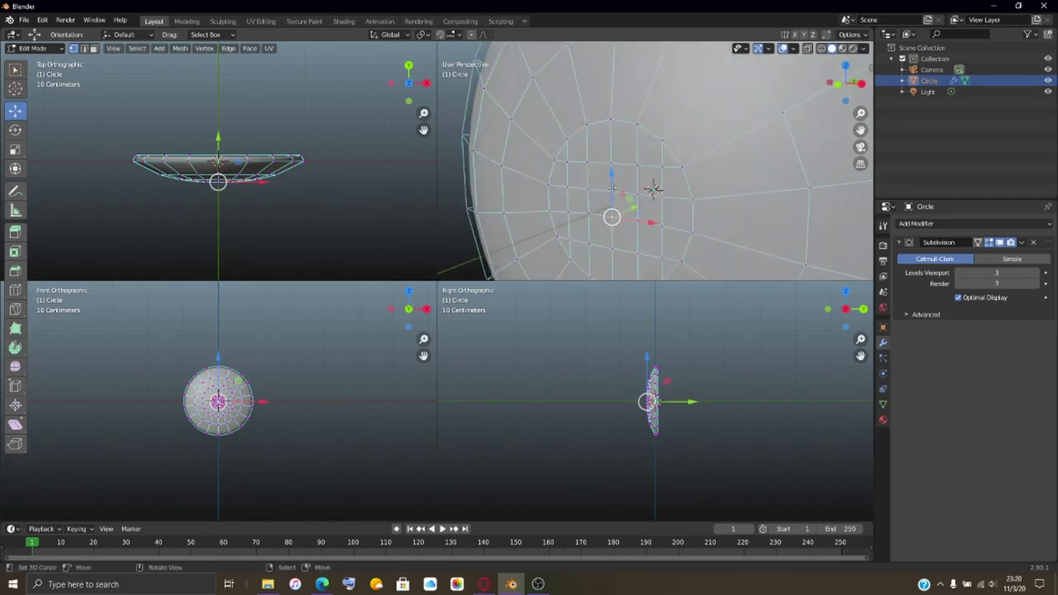
pyautogui.moveTo(650, 225); pyautogui.dragTo(585, 215, button='middle')
pyautogui.moveTo(654, 181); pyautogui.dragTo(654, 193, button='middle')
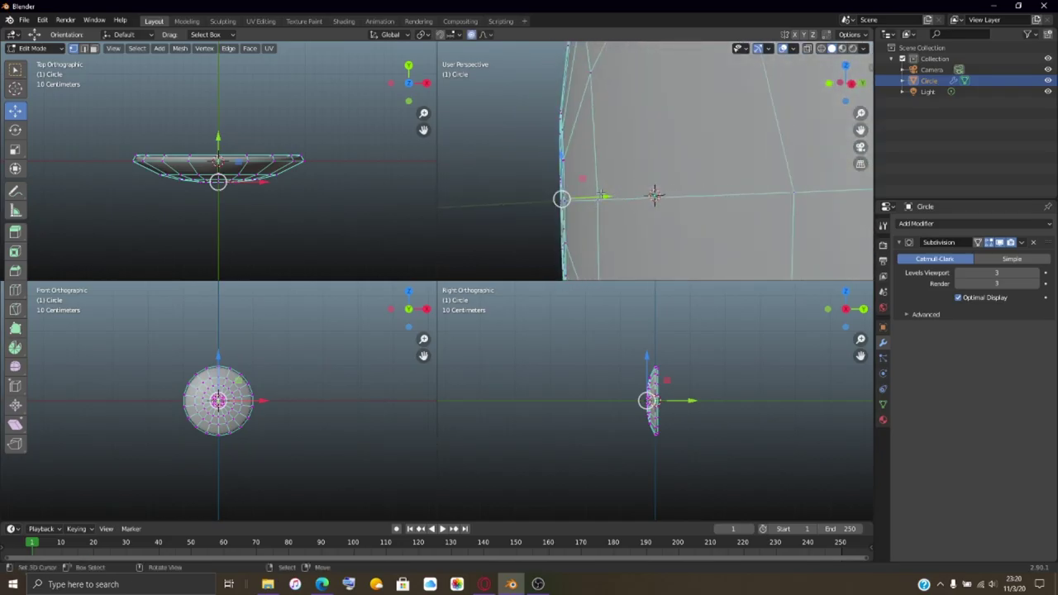
pyautogui.press('g')
pyautogui.scroll(10, 599, 192)
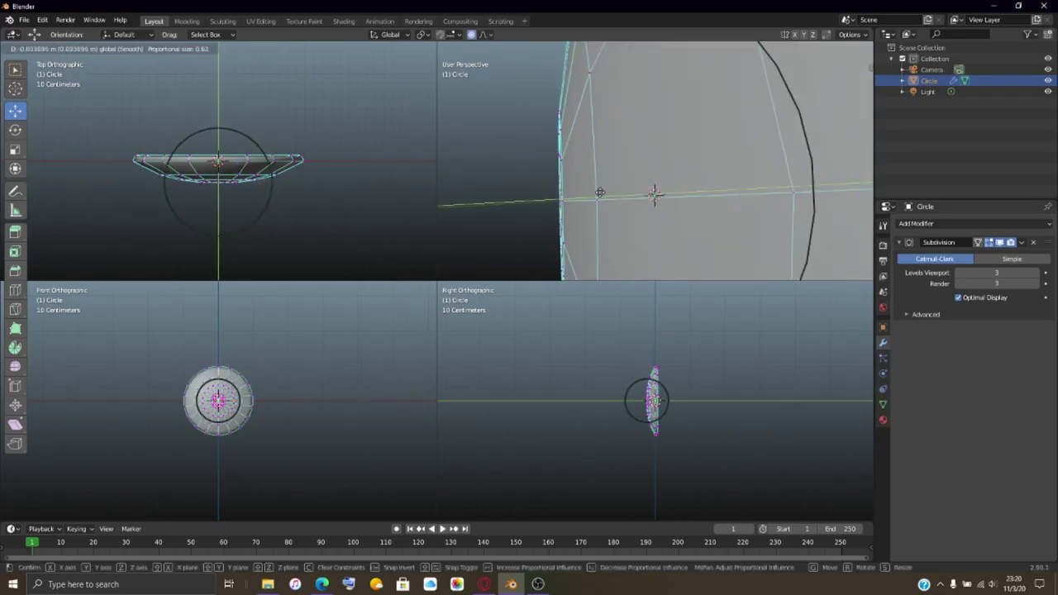
pyautogui.scroll(10, 599, 192)
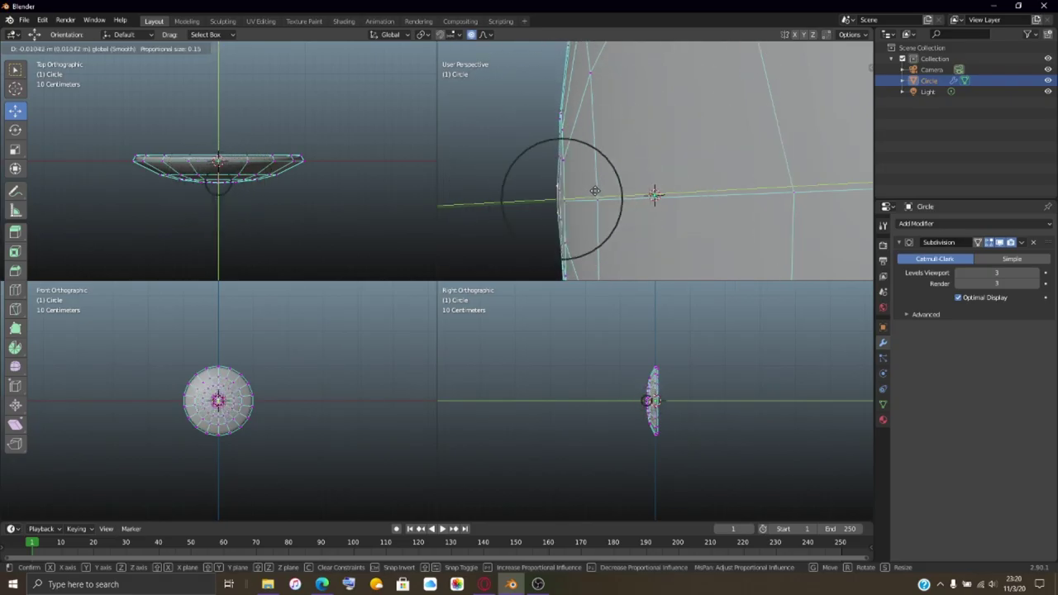
pyautogui.click(597, 191)
pyautogui.scroll(-3, 598, 191)
pyautogui.scroll(4, 653, 196)
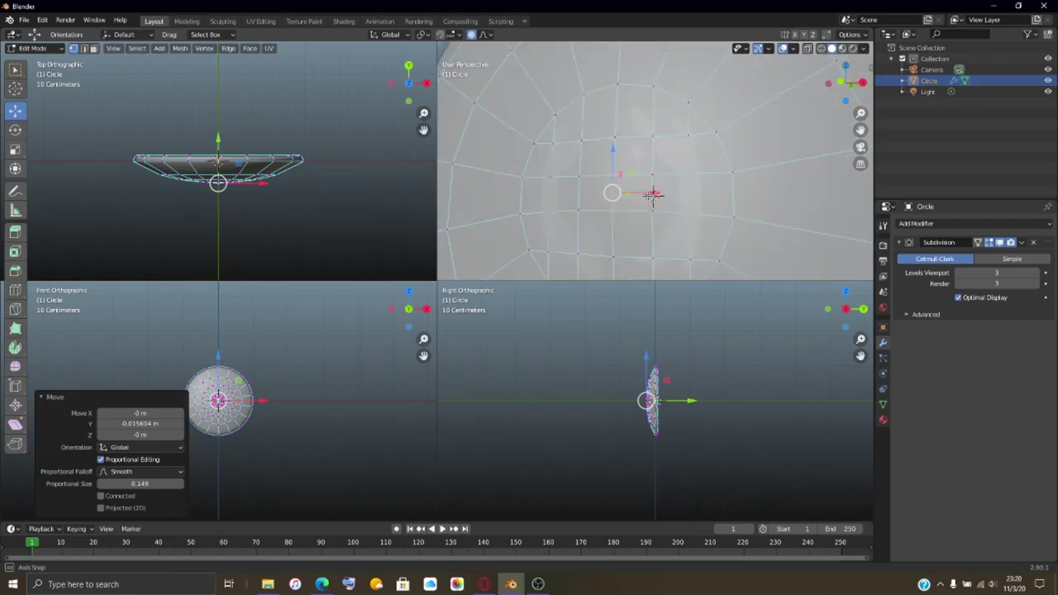
pyautogui.moveTo(631, 200); pyautogui.dragTo(650, 223, button='middle')
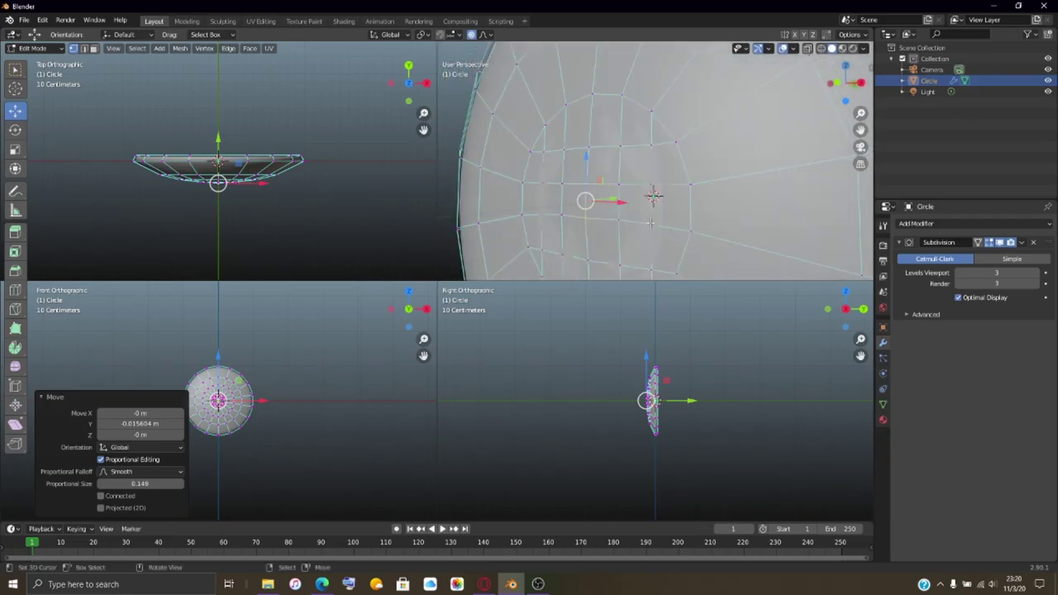
pyautogui.hotkey('ctrl', 'z')
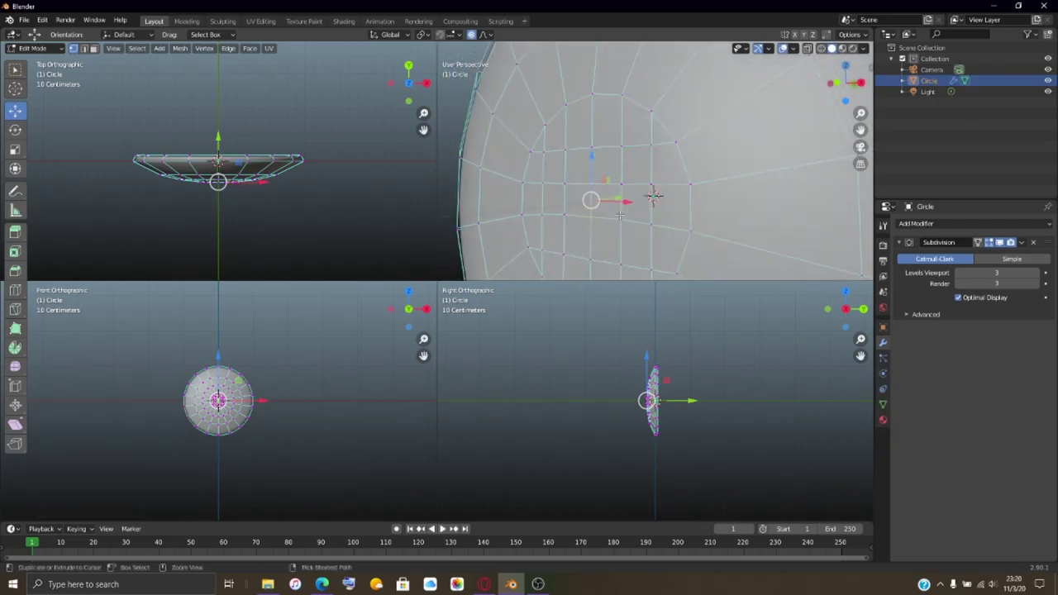
# Step: Select the front grid's central two-by-three block of faces and move it -0.02344 m along Y with smooth proportional editing at size 0.198
pyautogui.click(618, 186)
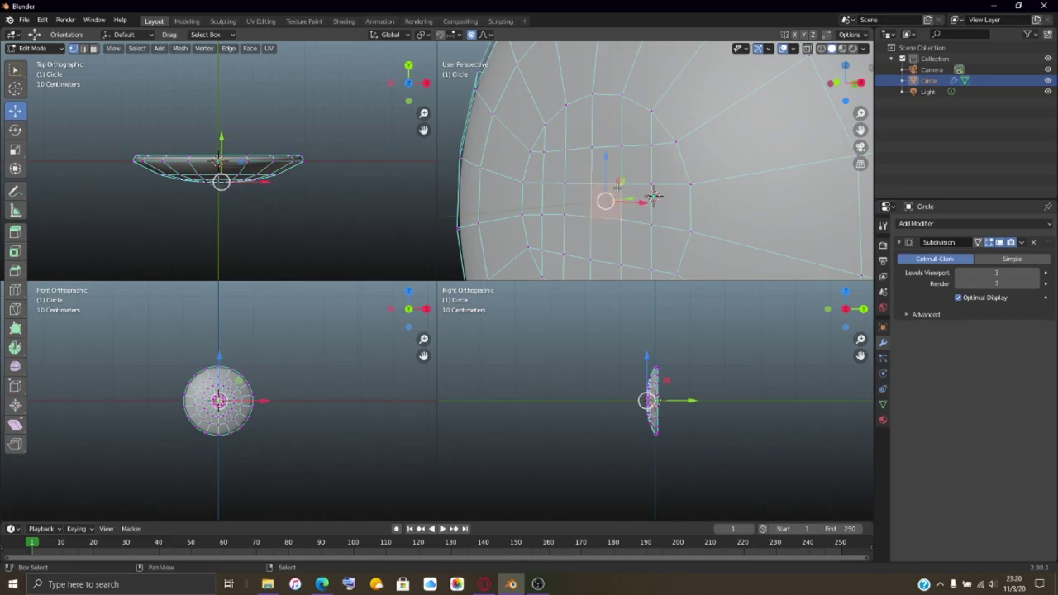
pyautogui.keyDown('shift'); pyautogui.click(568, 202); pyautogui.keyUp('shift')
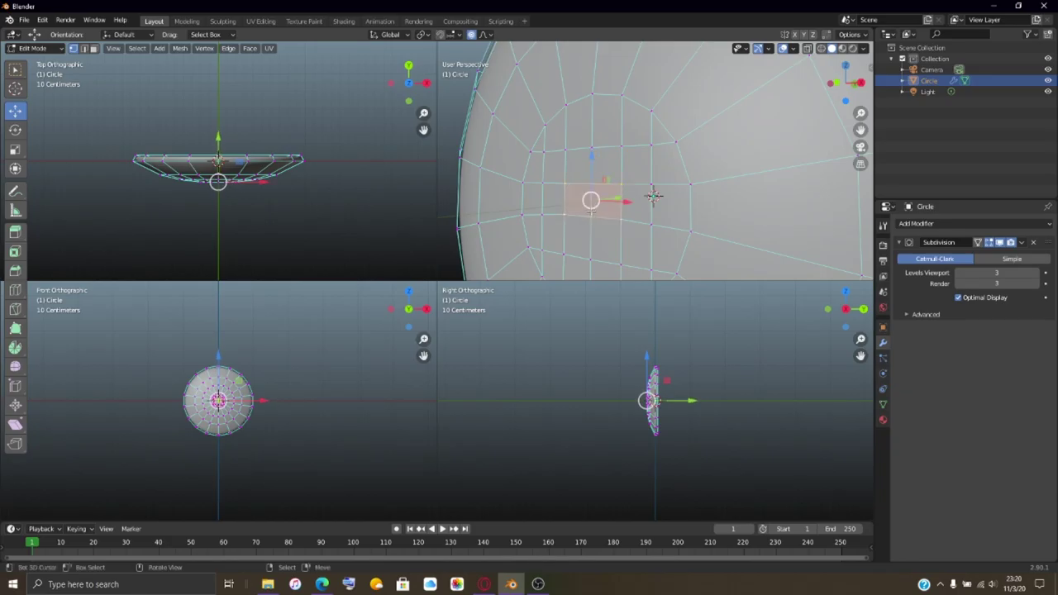
pyautogui.moveTo(569, 206); pyautogui.dragTo(627, 216, button='middle')
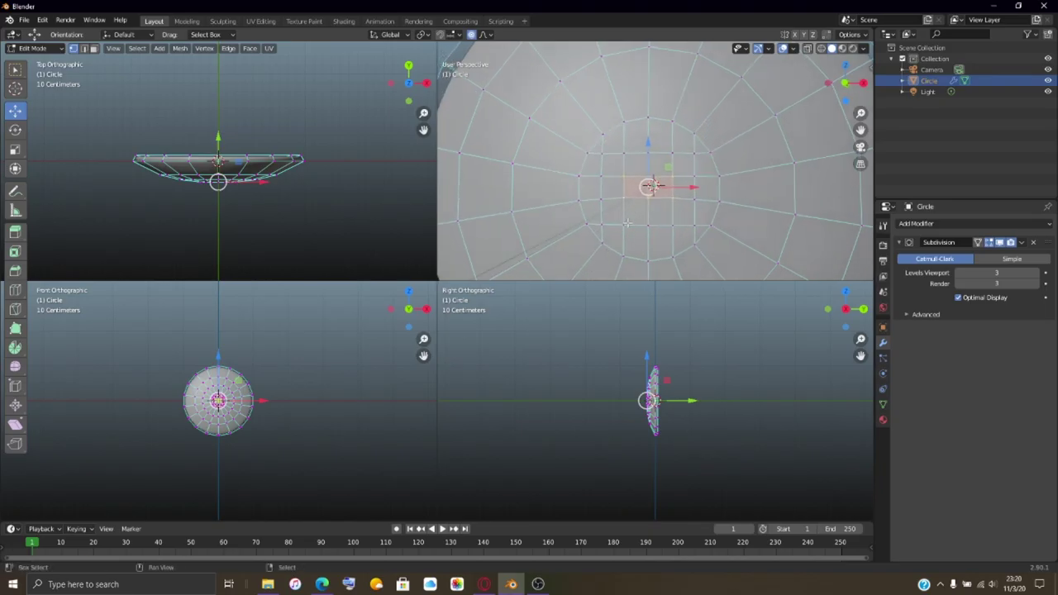
pyautogui.keyDown('shift'); pyautogui.click(619, 195); pyautogui.keyUp('shift')
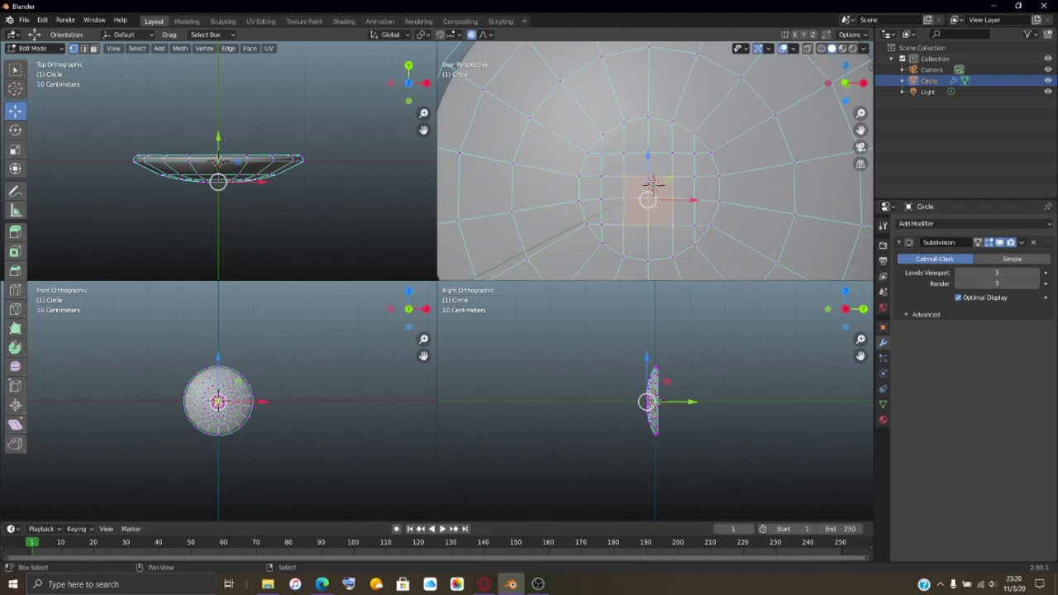
pyautogui.keyDown('shift'); pyautogui.click(646, 156); pyautogui.keyUp('shift')
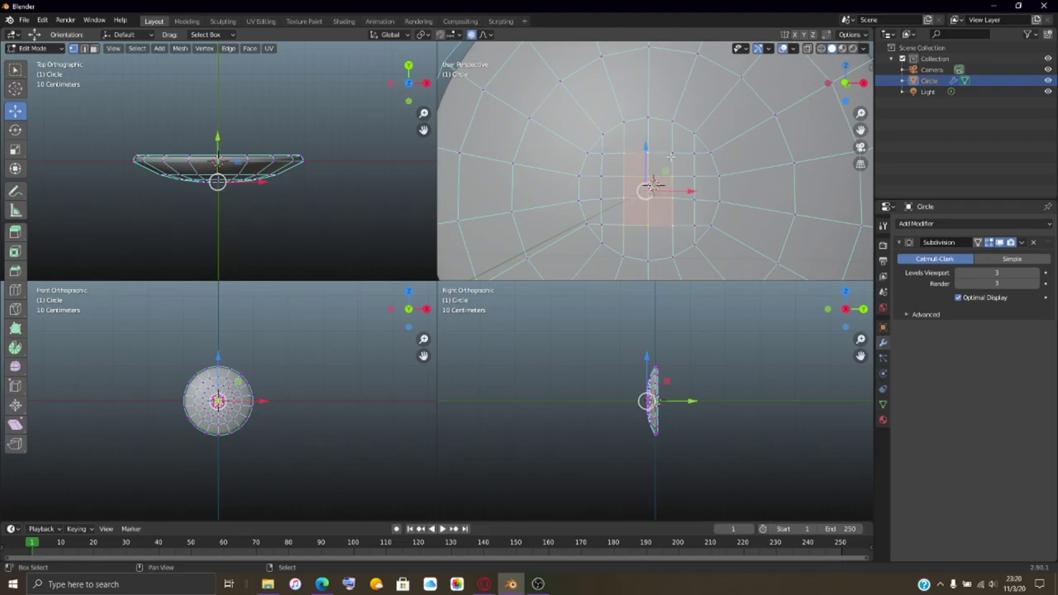
pyautogui.moveTo(671, 156); pyautogui.dragTo(630, 194, button='middle')
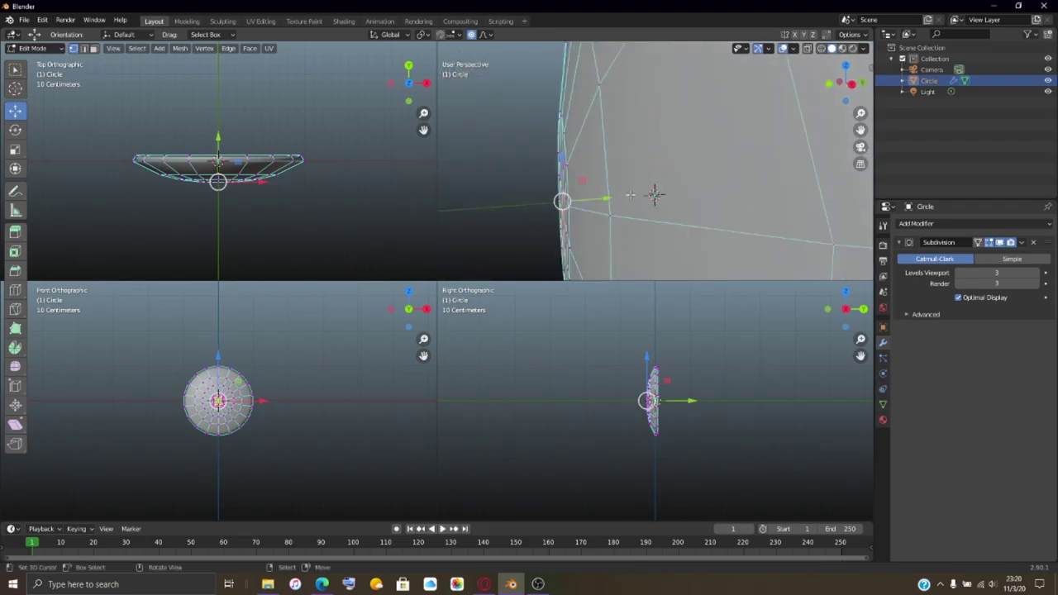
pyautogui.moveTo(614, 197); pyautogui.dragTo(600, 196)
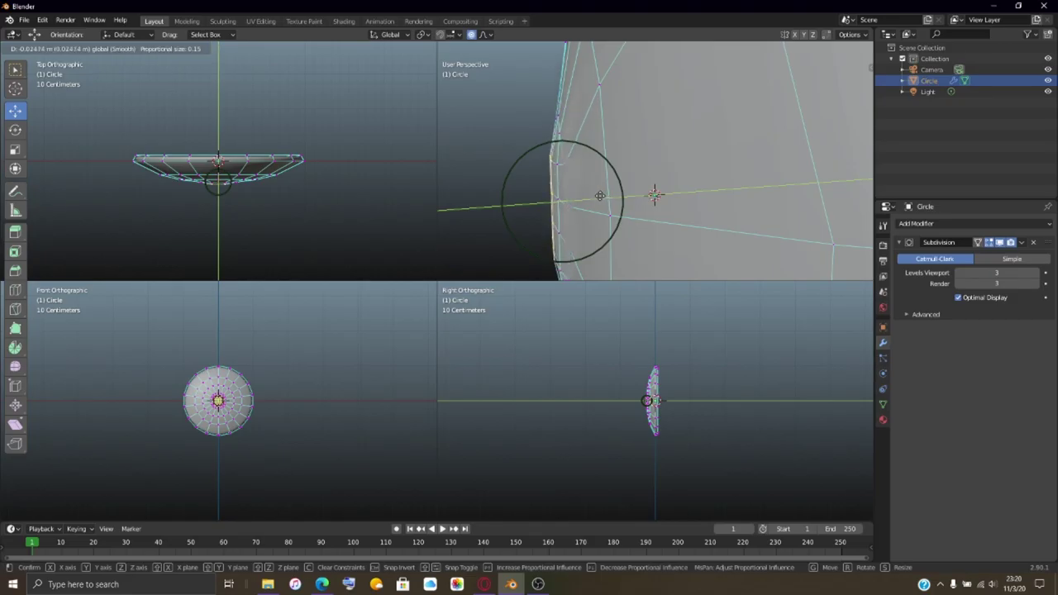
pyautogui.scroll(-2, 600, 196)
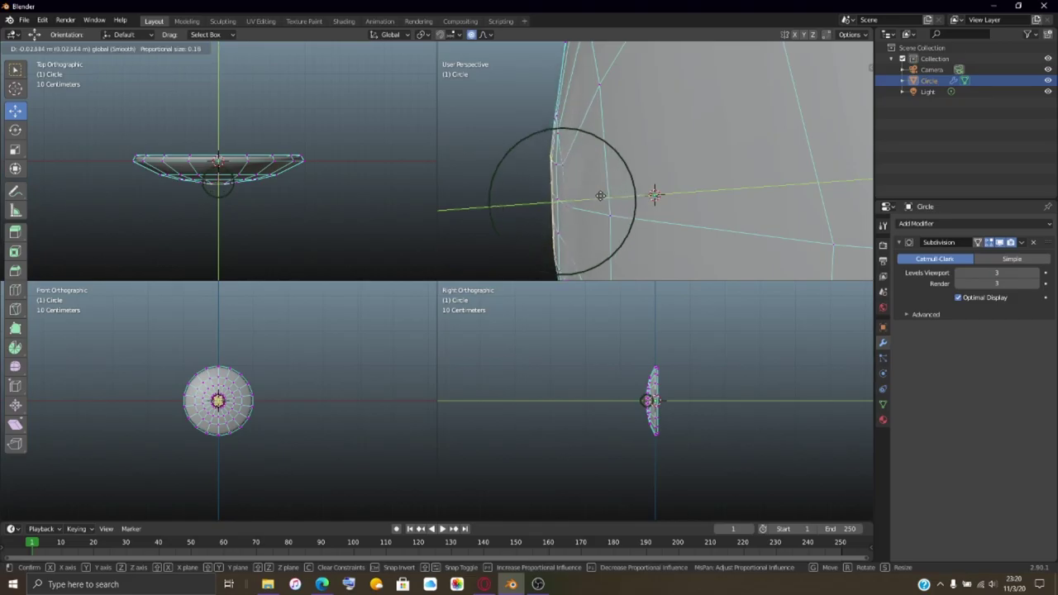
pyautogui.moveTo(600, 196); pyautogui.dragTo(601, 196)
pyautogui.press('KP_Decimal')
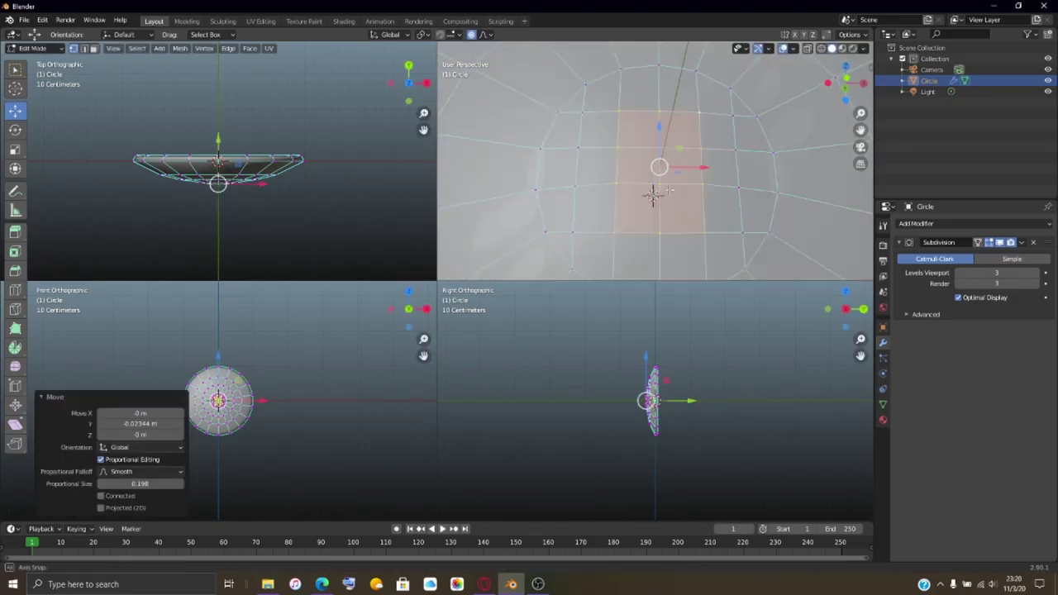
pyautogui.moveTo(670, 190)
pyautogui.mouseDown(button='middle')
pyautogui.moveTo(719, 195)
pyautogui.moveTo(669, 191)
pyautogui.moveTo(604, 219)
pyautogui.moveTo(653, 195)
pyautogui.mouseUp(button='middle')
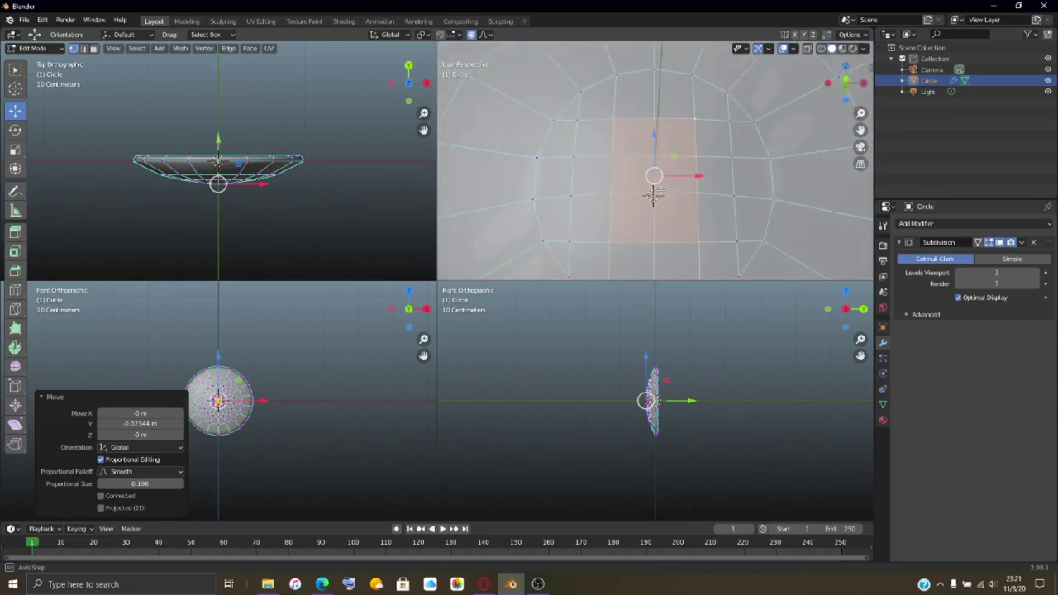
pyautogui.press('Tab')
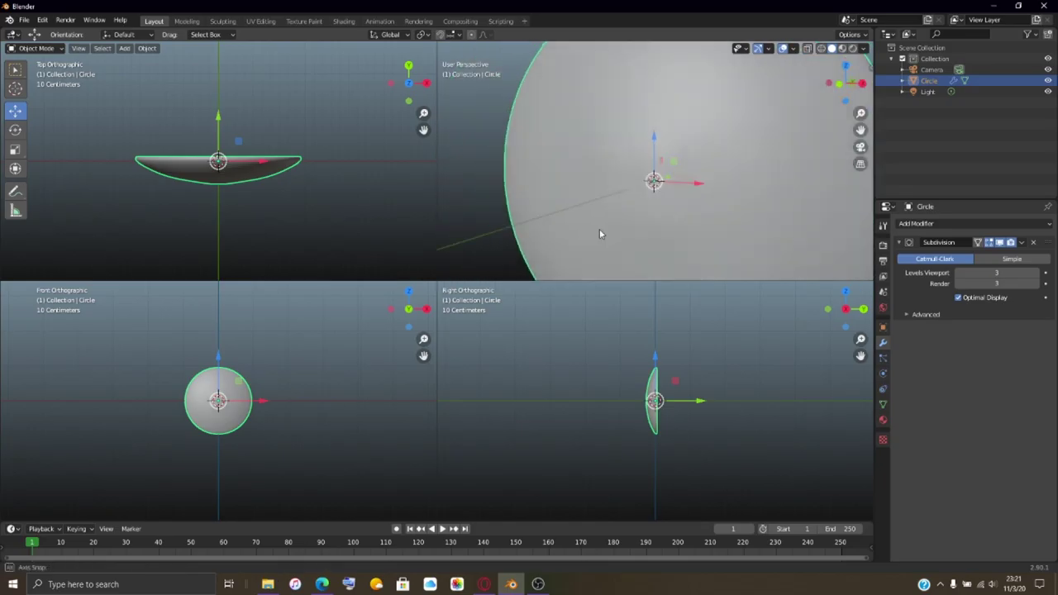
pyautogui.moveTo(600, 234); pyautogui.dragTo(633, 191, button='middle')
# Step: Select the four corner vertices of the front grid's inner four-by-three block in Edit Mode and activate the Scale tool
pyautogui.press('Tab')
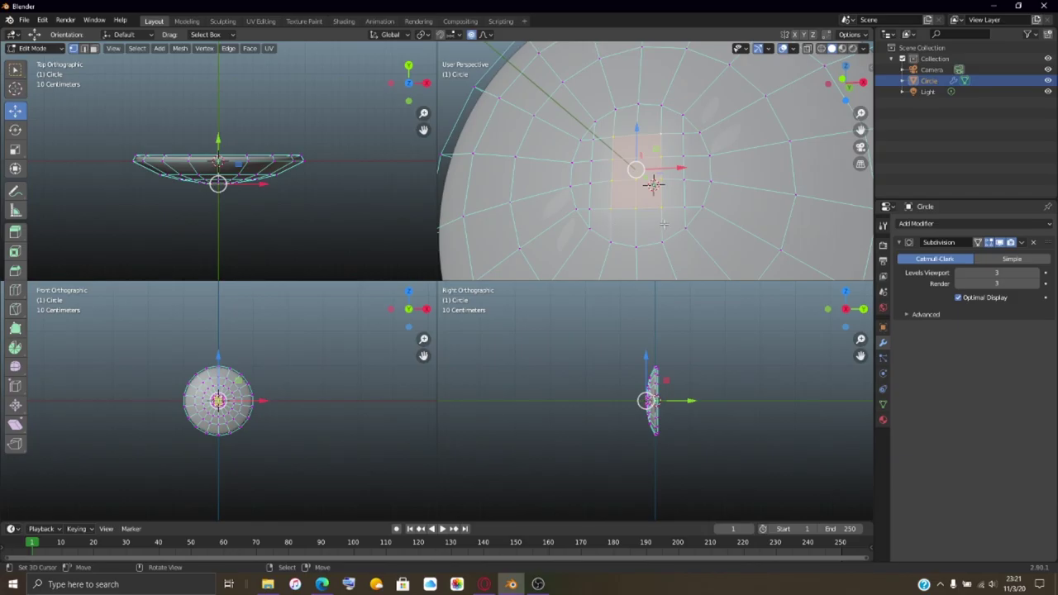
pyautogui.click(668, 201)
pyautogui.scroll(4, 653, 211)
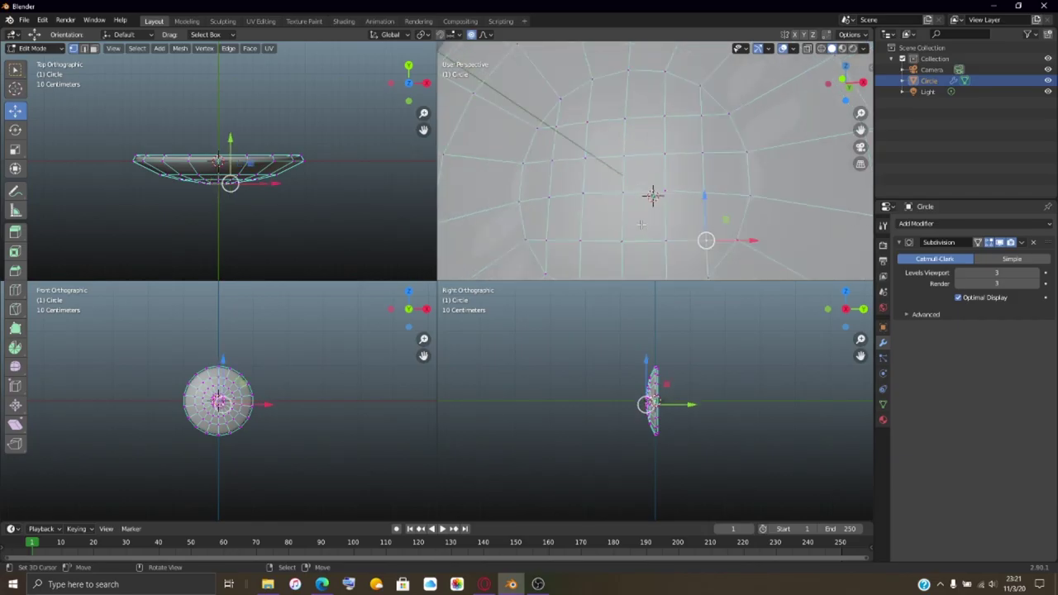
pyautogui.keyDown('shift'); pyautogui.click(540, 242); pyautogui.keyUp('shift')
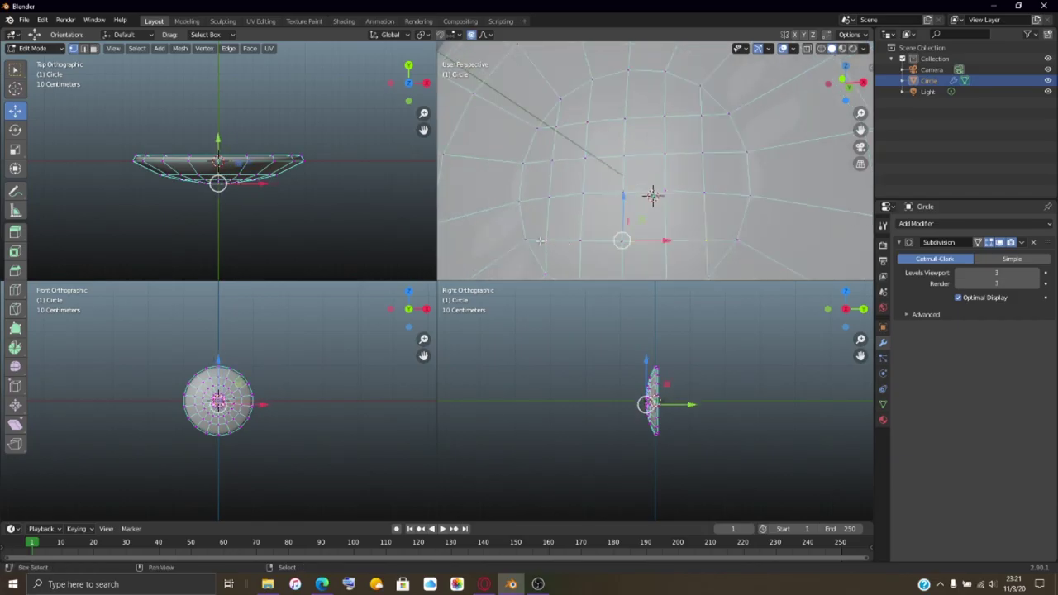
pyautogui.keyDown('shift'); pyautogui.click(581, 124); pyautogui.keyUp('shift')
pyautogui.keyDown('shift'); pyautogui.click(724, 114); pyautogui.keyUp('shift')
pyautogui.moveTo(724, 114); pyautogui.dragTo(678, 187, button='middle')
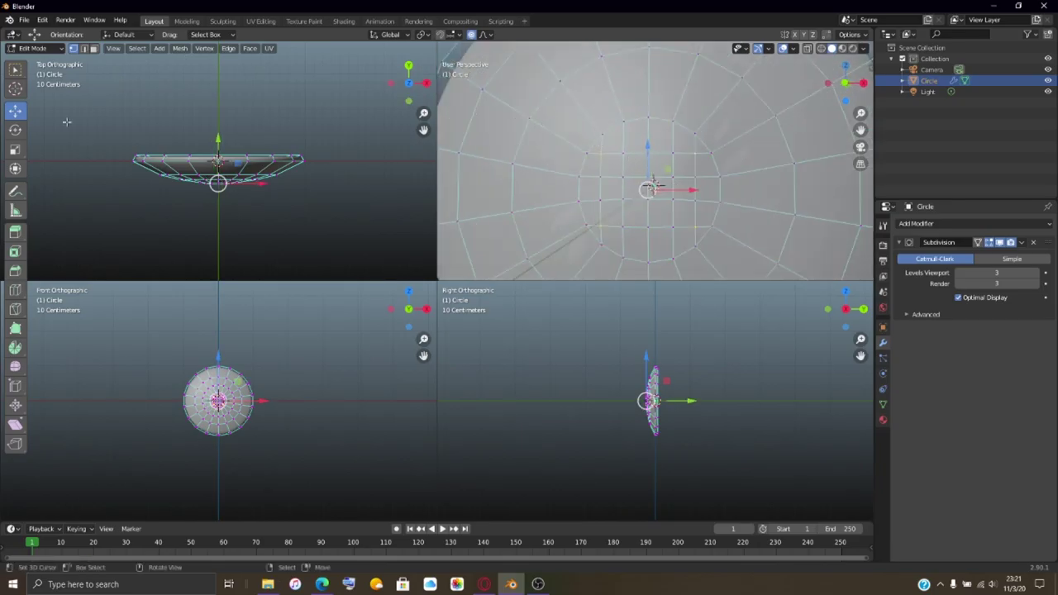
pyautogui.click(16, 150)
pyautogui.scroll(1, 644, 182)
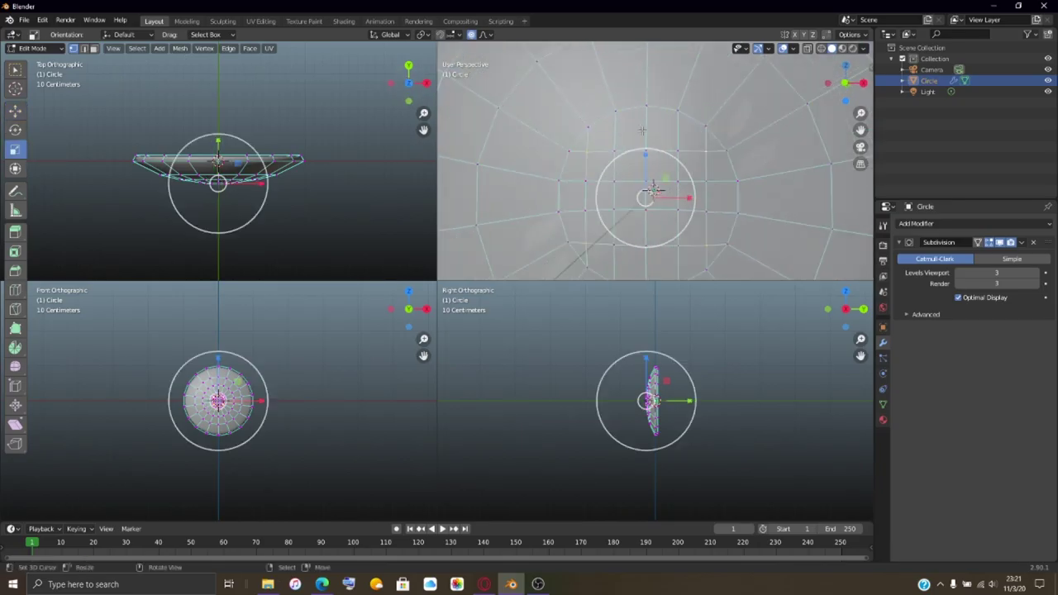
# Step: Try scaling the four corner vertices to 0.942 uniformly, then without proportional editing to 0.832 along Z and about 0.9 along X
pyautogui.moveTo(646, 151); pyautogui.dragTo(645, 167)
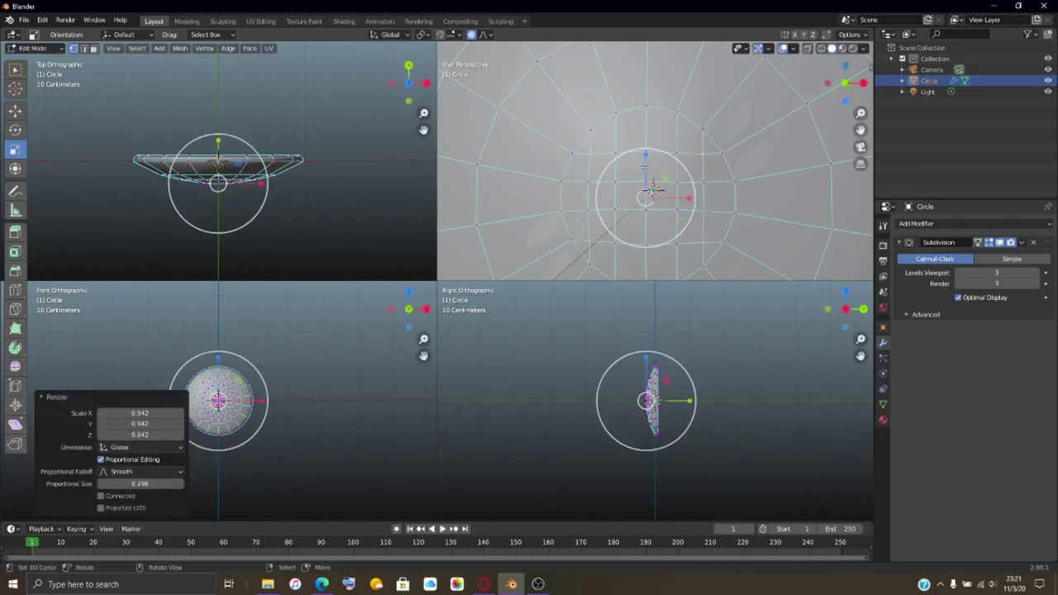
pyautogui.hotkey('ctrl', 'z')
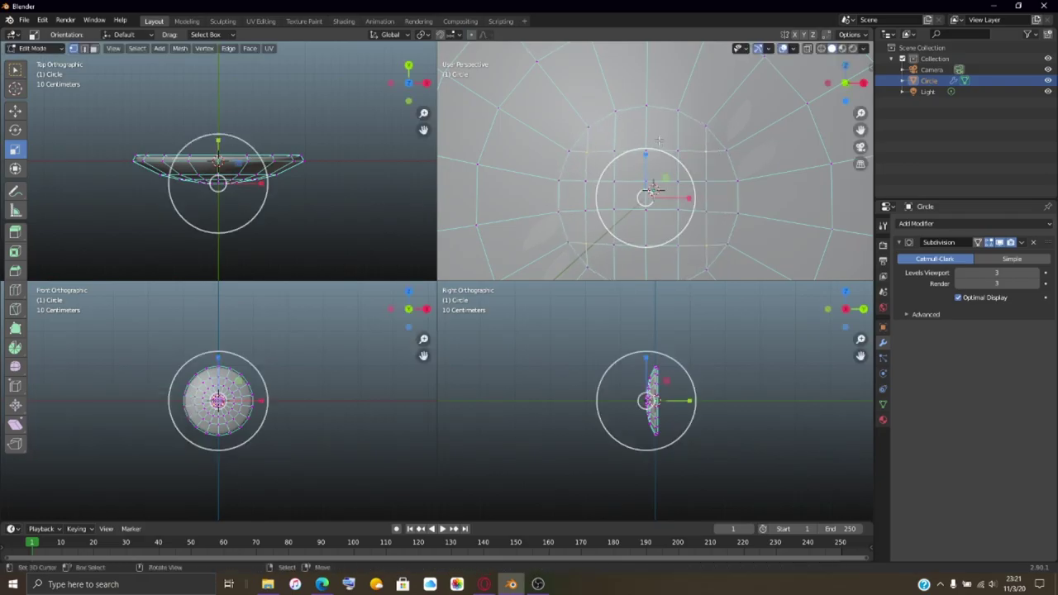
pyautogui.moveTo(644, 152); pyautogui.dragTo(649, 163)
pyautogui.moveTo(692, 198); pyautogui.dragTo(682, 197)
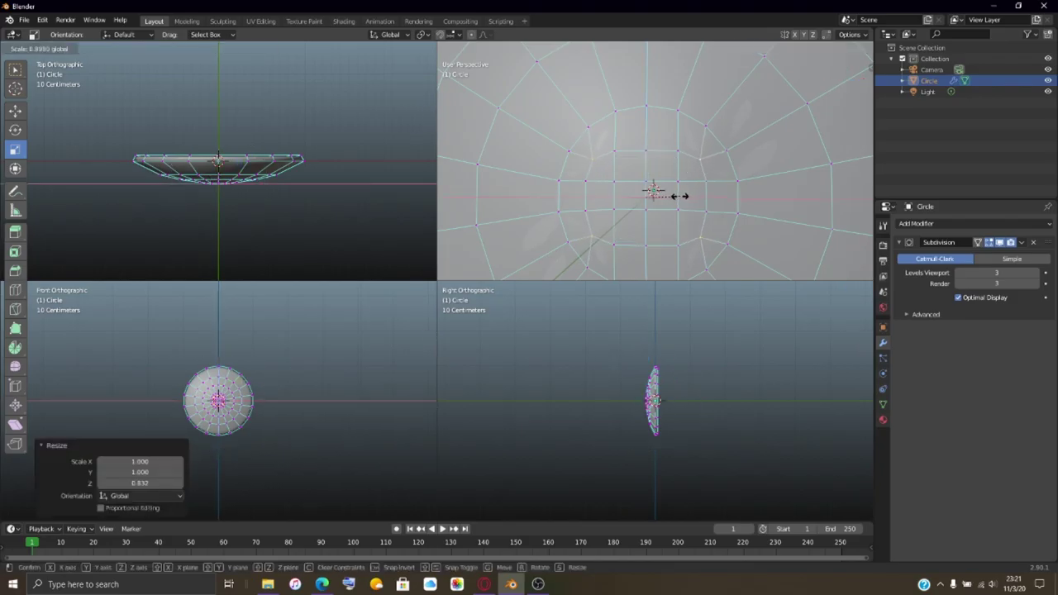
pyautogui.moveTo(679, 196); pyautogui.dragTo(679, 196)
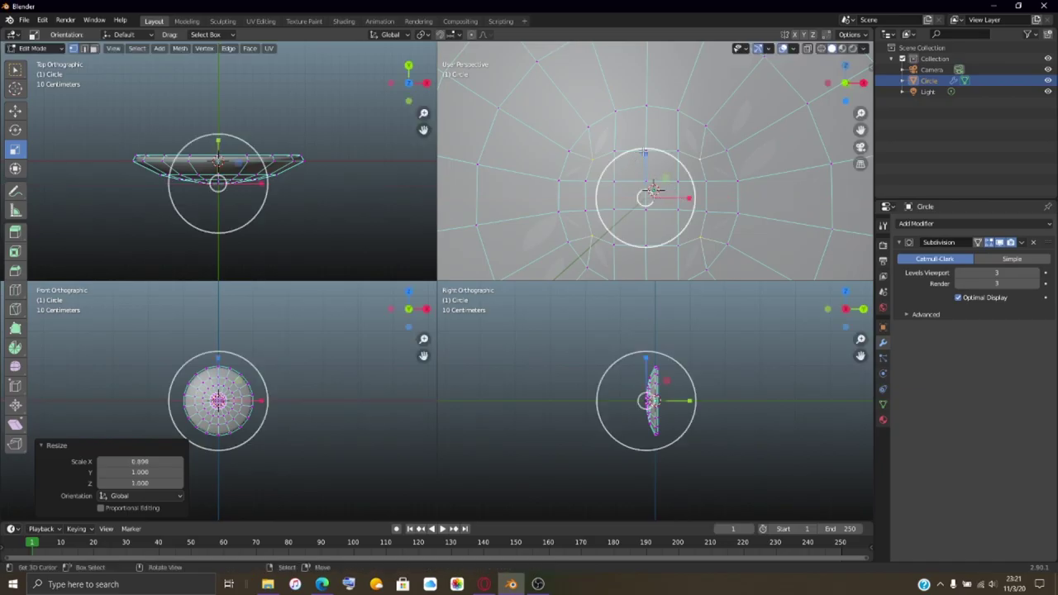
# Step: Try scaling the middle vertices of the inner block's upper and lower edges to 1.124 along Z
pyautogui.hotkey('ctrl', 'z')
pyautogui.hotkey('ctrl', 'shift', 'z')
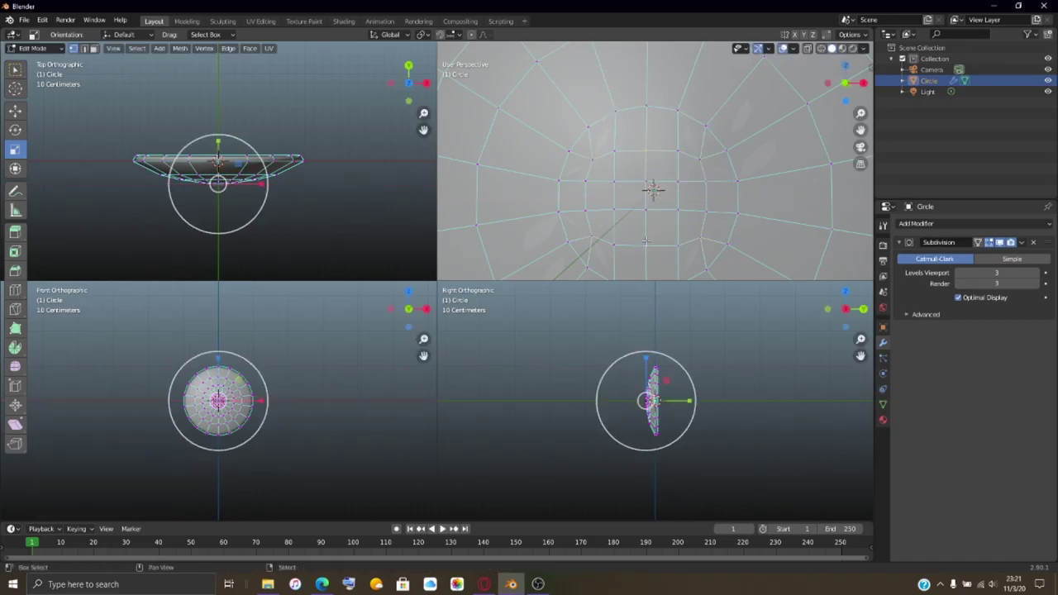
pyautogui.moveTo(642, 154); pyautogui.dragTo(643, 152)
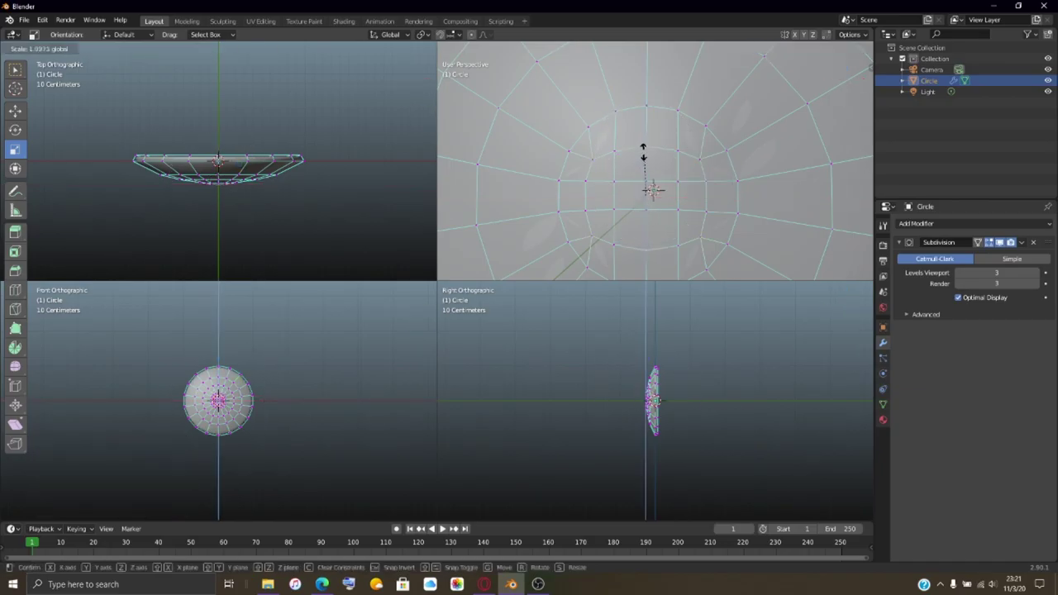
pyautogui.click(646, 153)
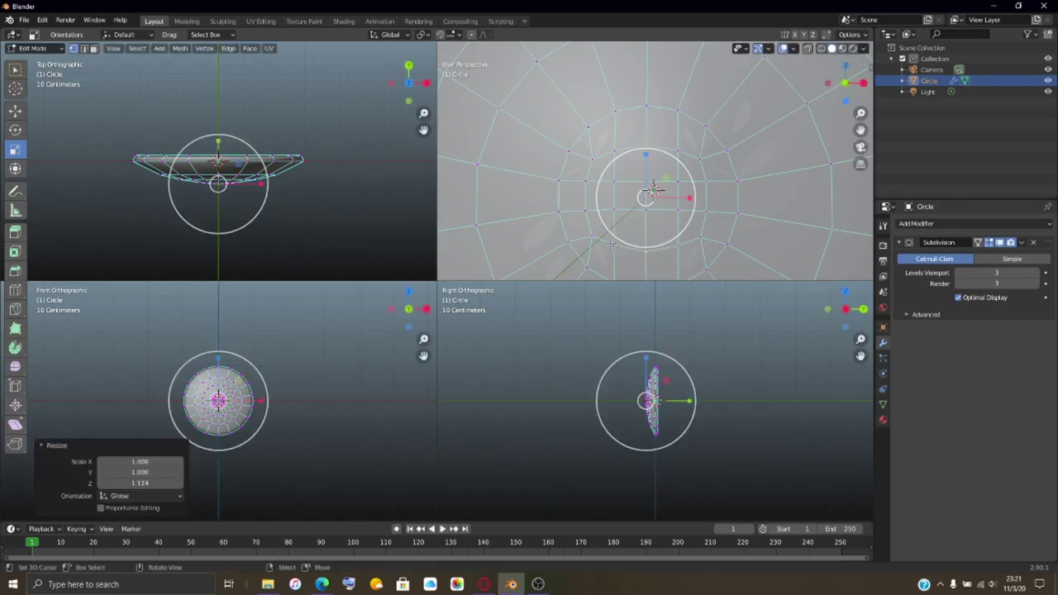
# Step: Try scaling the four vertices flanking those middle vertices to 1.084 along Z and about 0.82 along X
pyautogui.click(612, 189)
pyautogui.keyDown('shift'); pyautogui.click(691, 197); pyautogui.keyUp('shift')
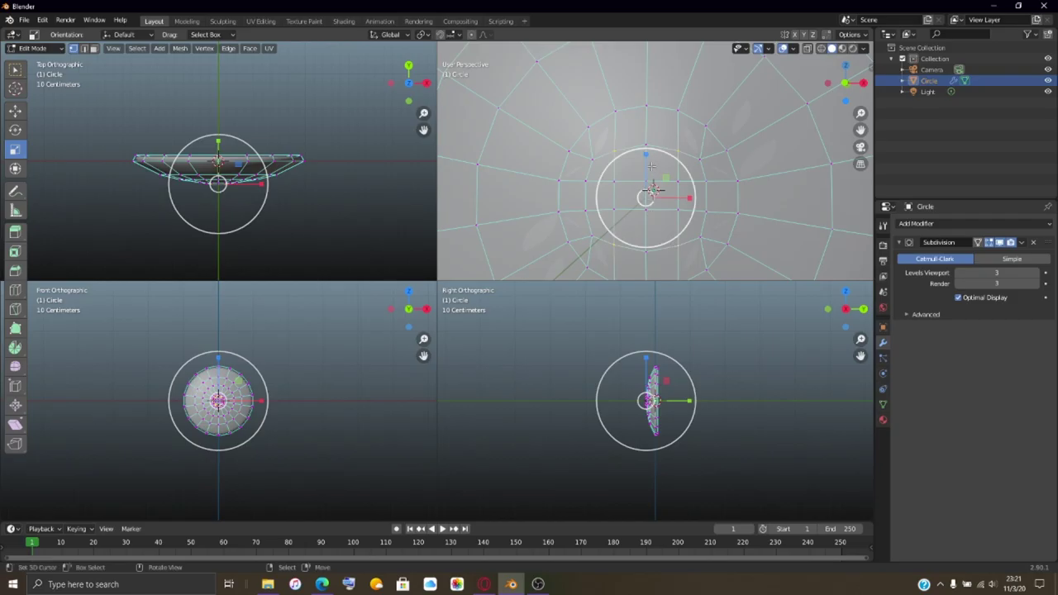
pyautogui.moveTo(642, 161); pyautogui.dragTo(645, 157)
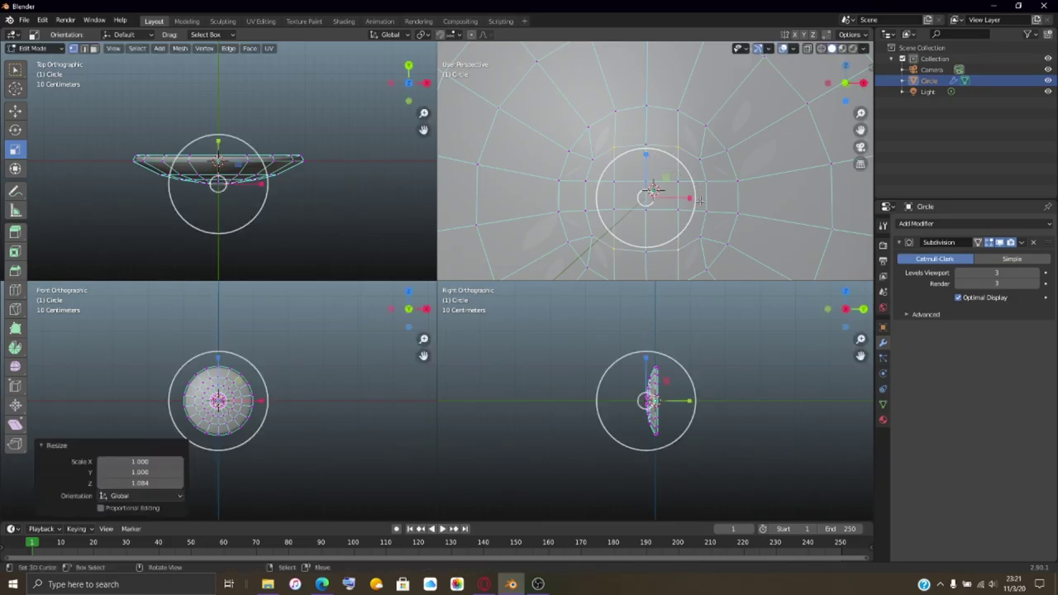
pyautogui.moveTo(687, 194); pyautogui.dragTo(685, 195)
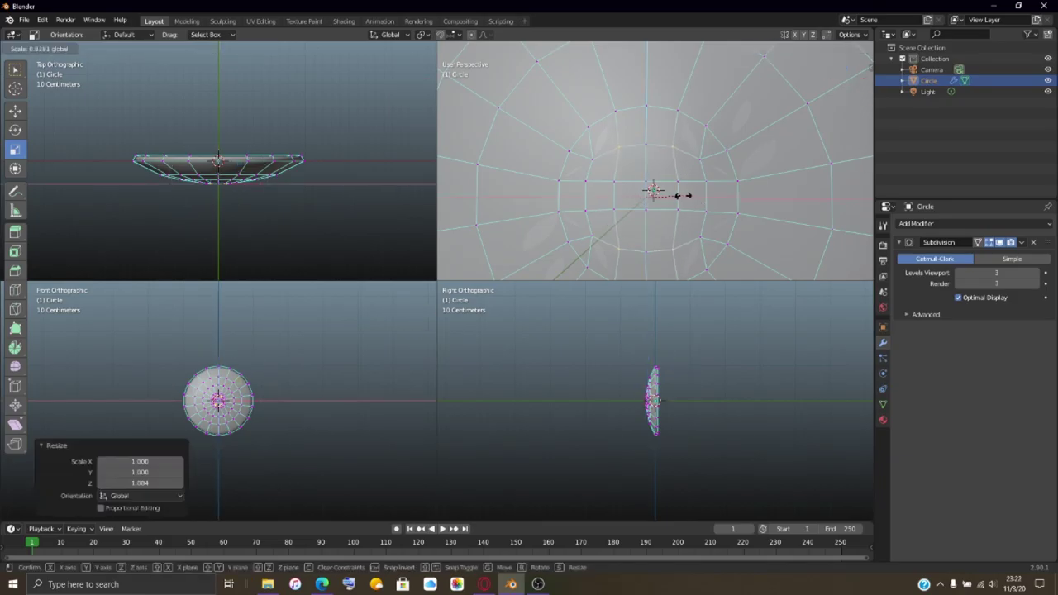
pyautogui.moveTo(678, 195); pyautogui.dragTo(679, 195)
# Step: Try scaling the four middle vertices on the inner block's two side edges along X and inspect the surface in Object Mode
pyautogui.click(704, 208)
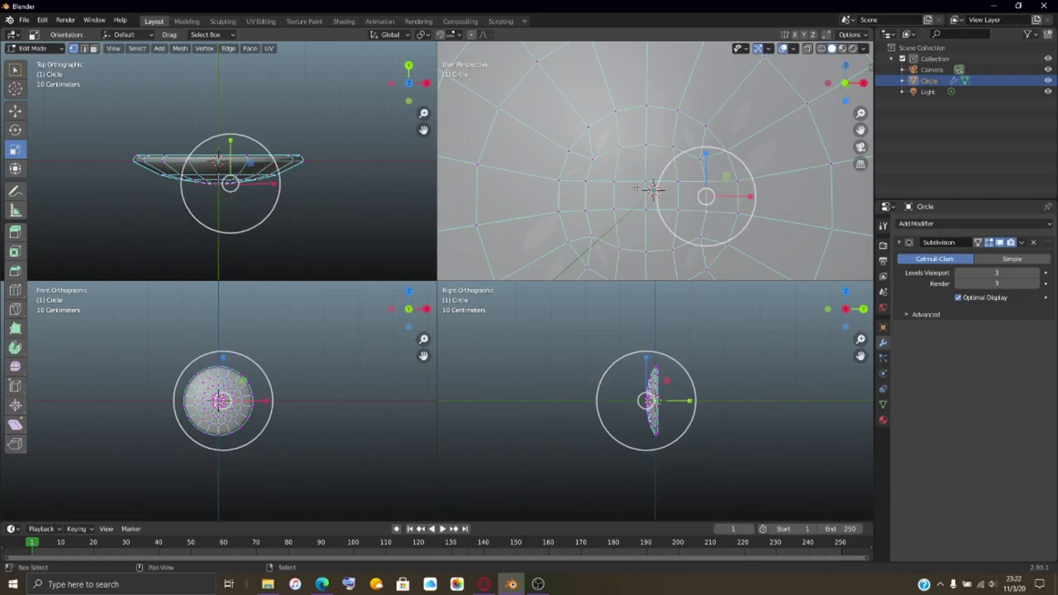
pyautogui.keyDown('shift'); pyautogui.click(585, 182); pyautogui.keyUp('shift')
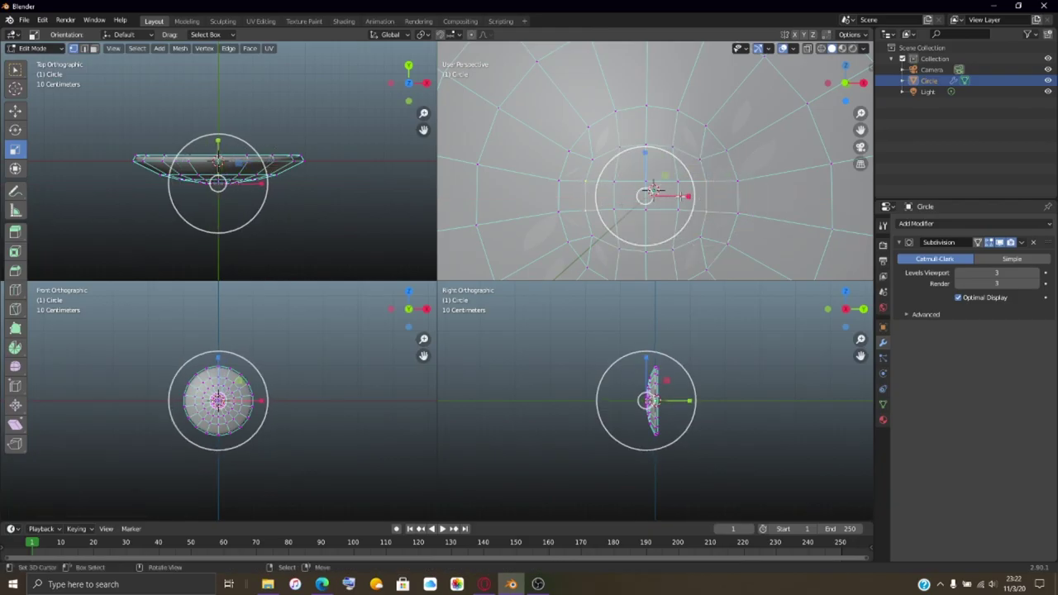
pyautogui.moveTo(684, 198); pyautogui.dragTo(686, 201)
pyautogui.scroll(-3, 686, 200)
pyautogui.moveTo(686, 201); pyautogui.dragTo(653, 183, button='middle')
pyautogui.press('Tab')
pyautogui.scroll(3, 638, 200)
pyautogui.press('Tab')
pyautogui.scroll(3, 653, 186)
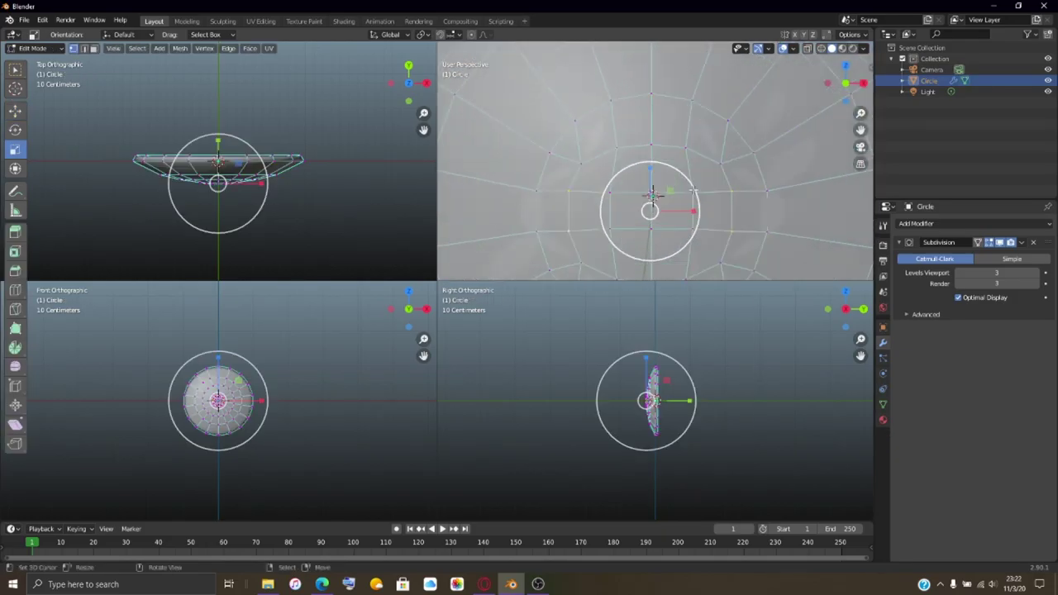
pyautogui.scroll(3, 653, 194)
# Step: Undo the vertex scalings on the front grid, back to the selection of its four inner corner vertices
pyautogui.press('Tab')
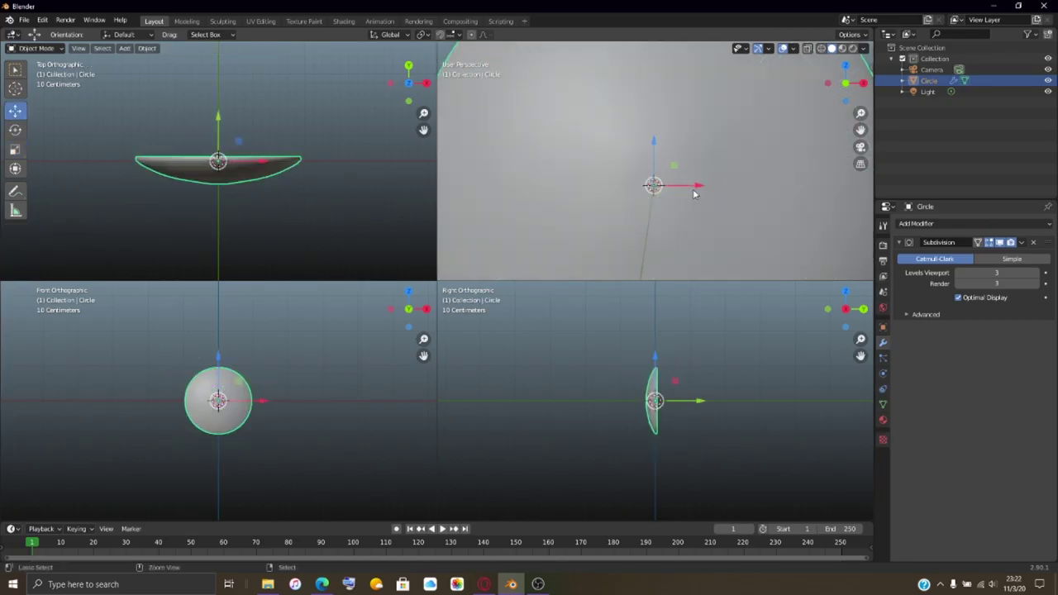
pyautogui.press('Tab')
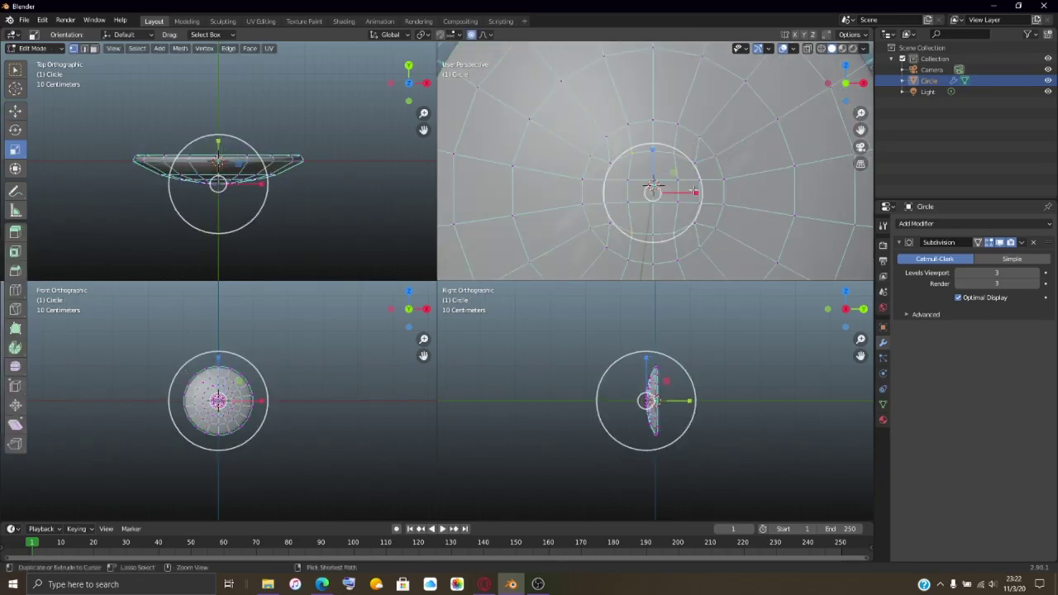
pyautogui.moveTo(653, 188); pyautogui.dragTo(692, 190)
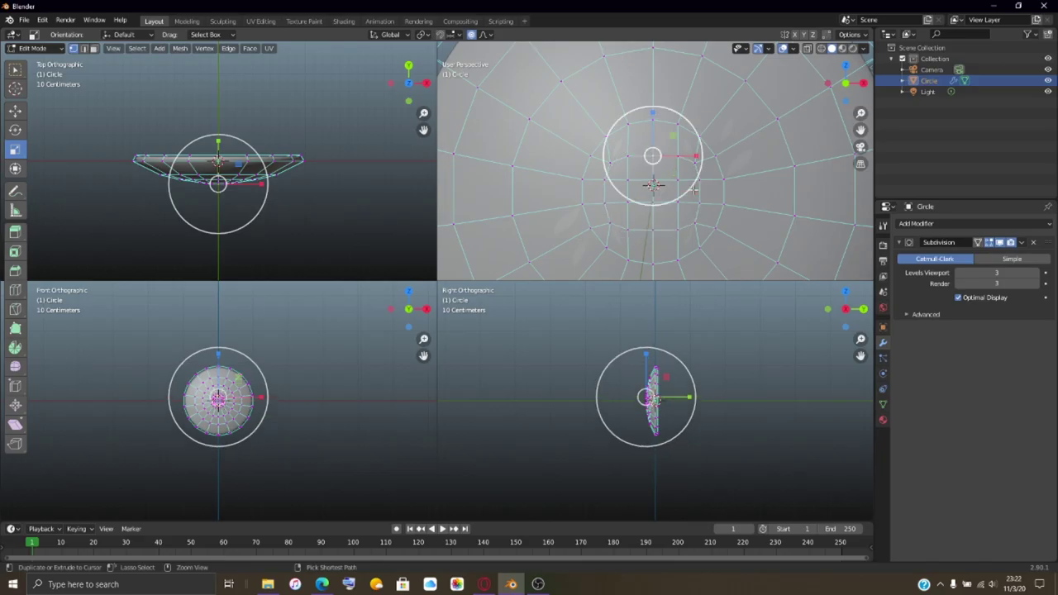
pyautogui.hotkey('ctrl', 'z')
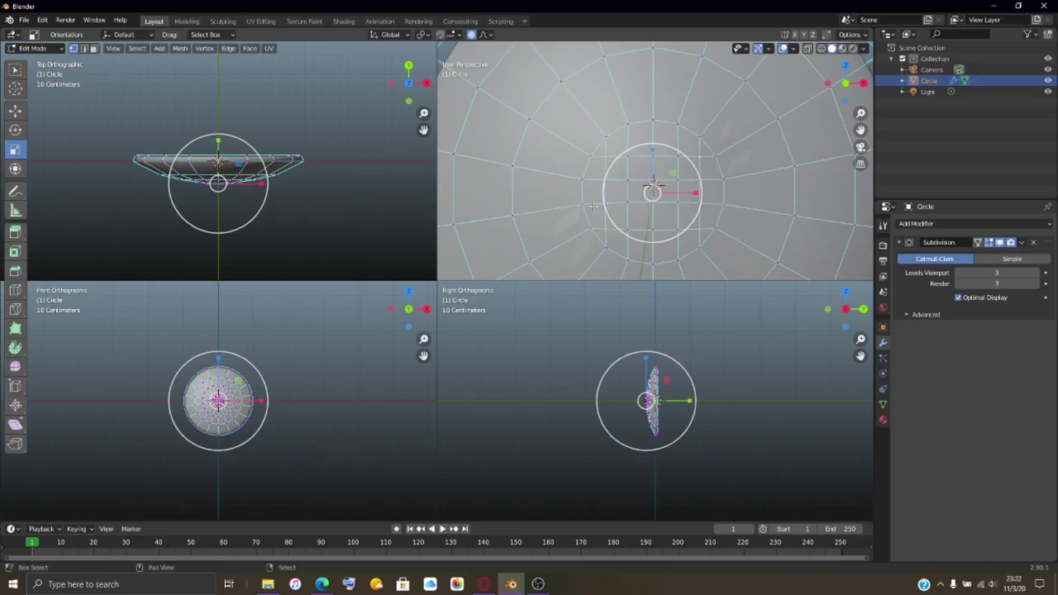
# Step: Extend the four-corner selection to every vertex around the perimeter of the front grid's inner block
pyautogui.keyDown('shift'); pyautogui.click(601, 201); pyautogui.keyUp('shift')
pyautogui.keyDown('shift'); pyautogui.click(601, 178); pyautogui.keyUp('shift')
pyautogui.keyDown('shift'); pyautogui.click(648, 152); pyautogui.keyUp('shift')
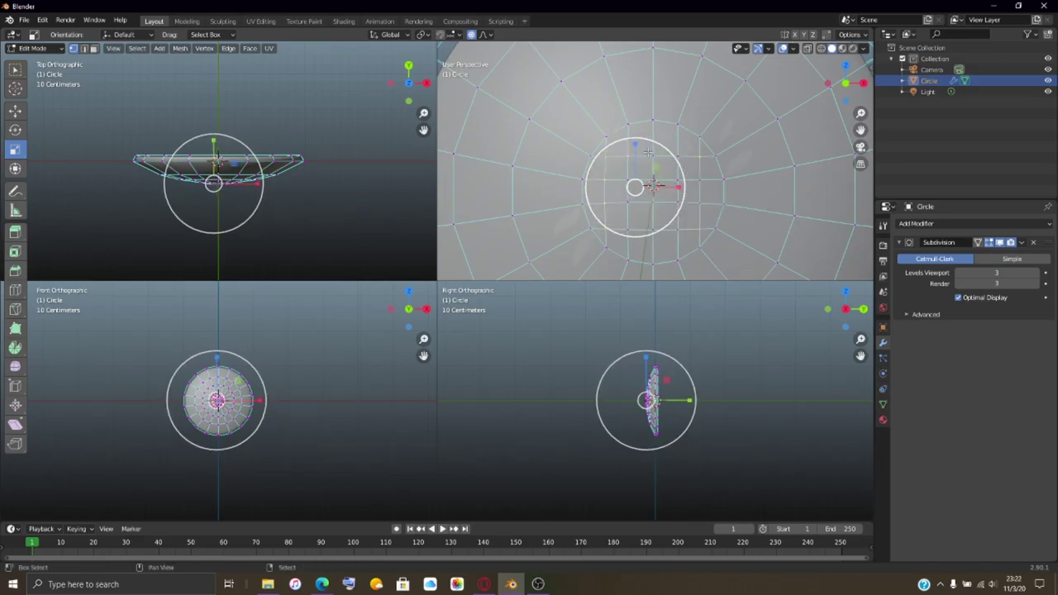
pyautogui.keyDown('shift'); pyautogui.click(656, 154); pyautogui.keyUp('shift')
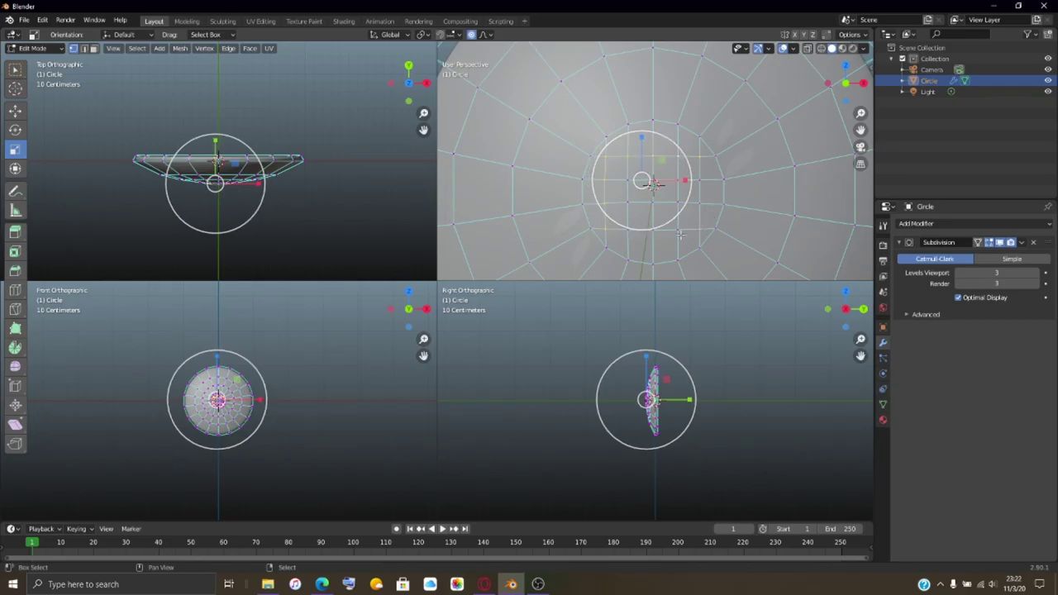
pyautogui.keyDown('shift'); pyautogui.click(655, 234); pyautogui.keyUp('shift')
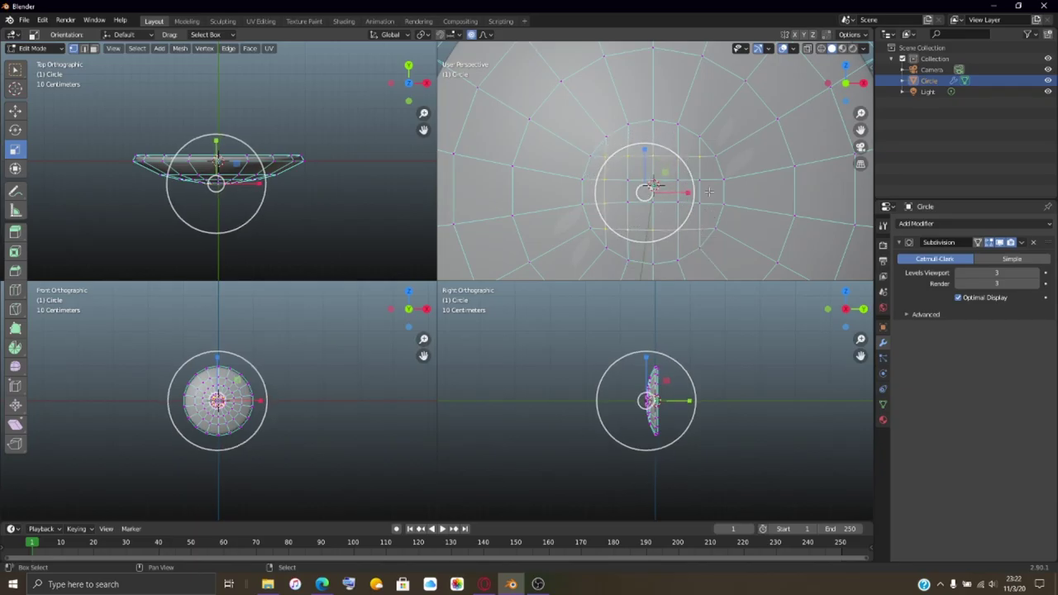
pyautogui.moveTo(702, 191); pyautogui.dragTo(700, 190)
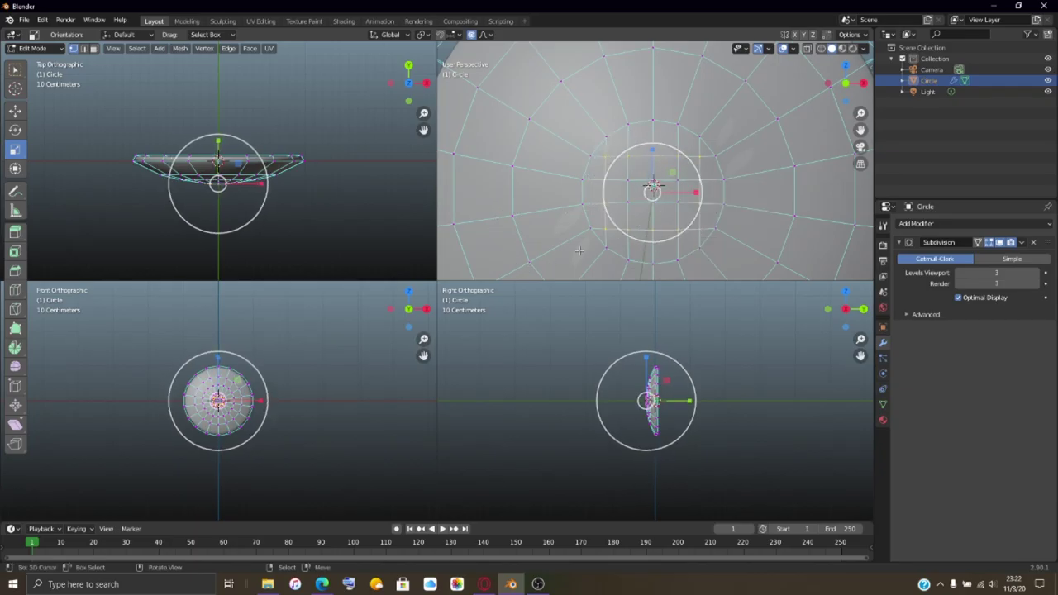
pyautogui.click(15, 112)
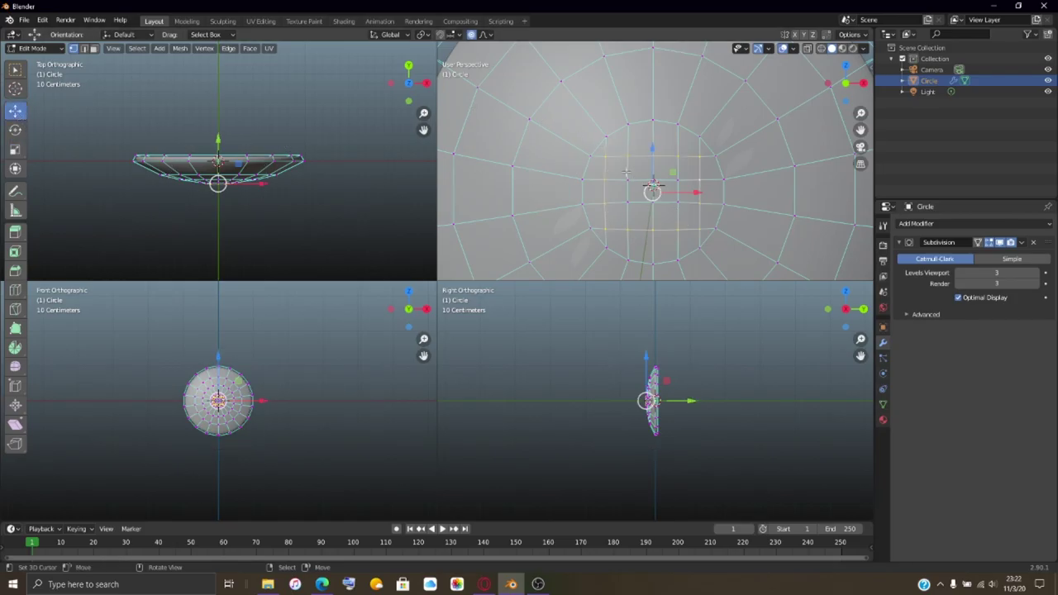
pyautogui.click(180, 49)
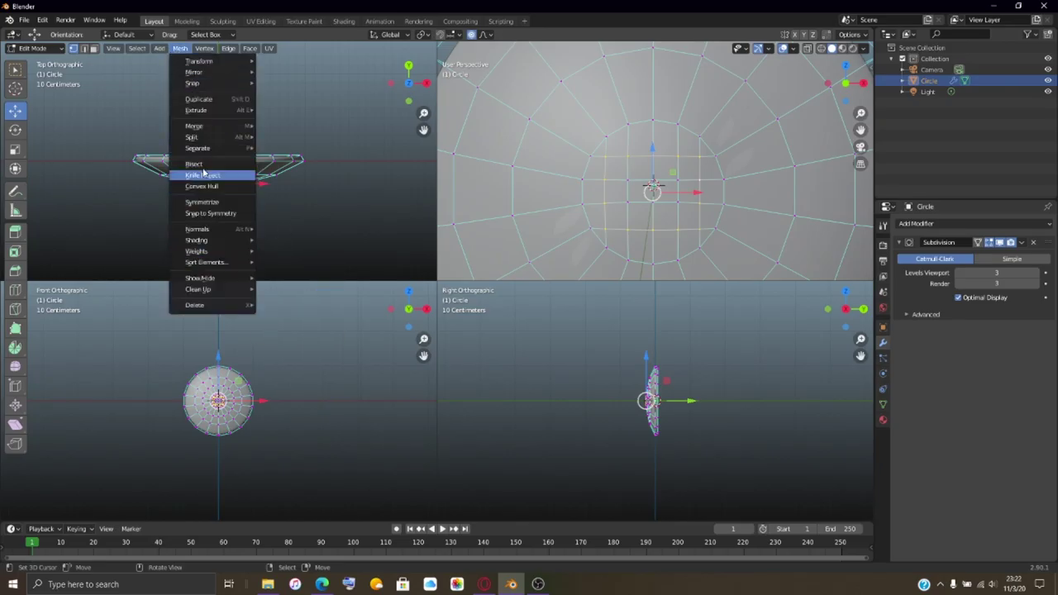
pyautogui.moveTo(205, 131)
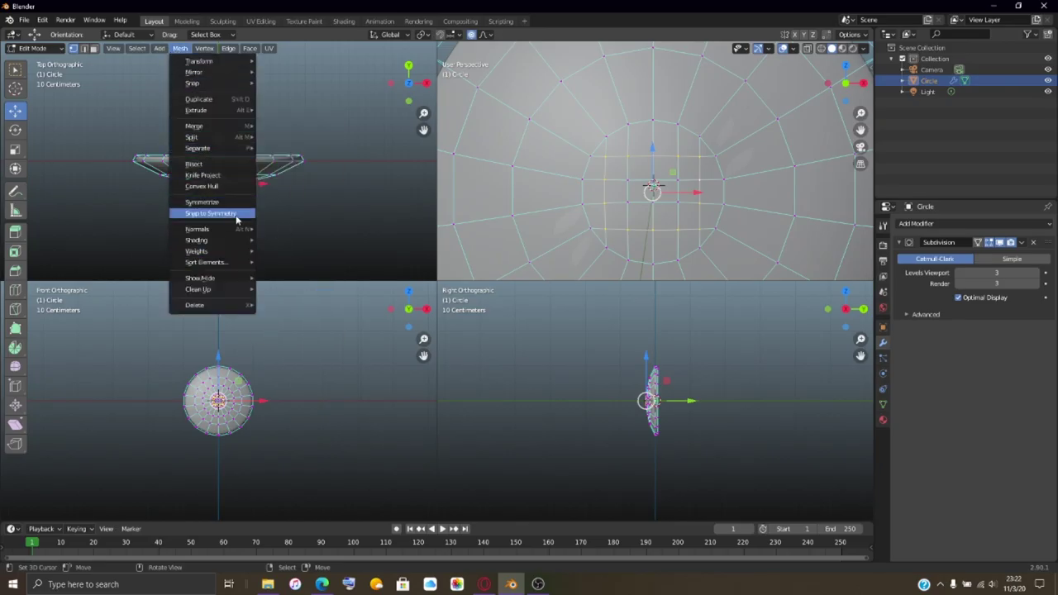
pyautogui.moveTo(240, 235)
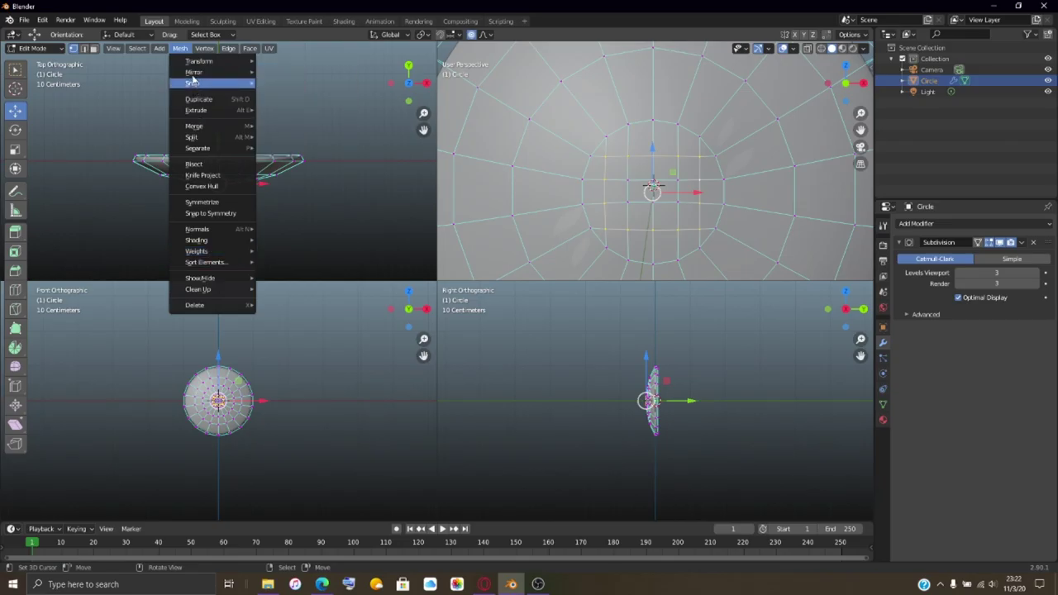
pyautogui.moveTo(198, 52)
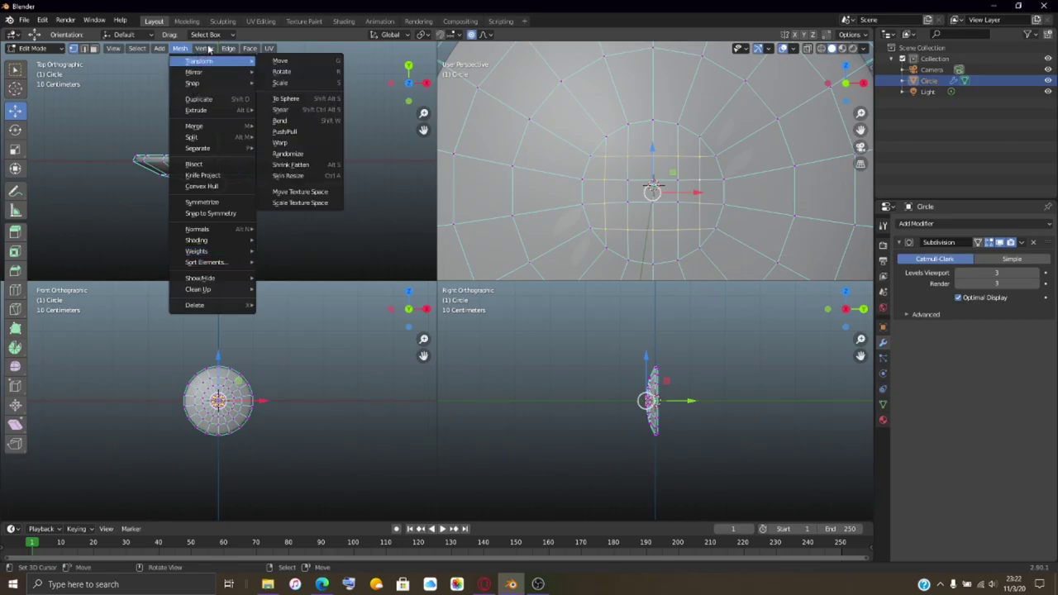
pyautogui.click(184, 50)
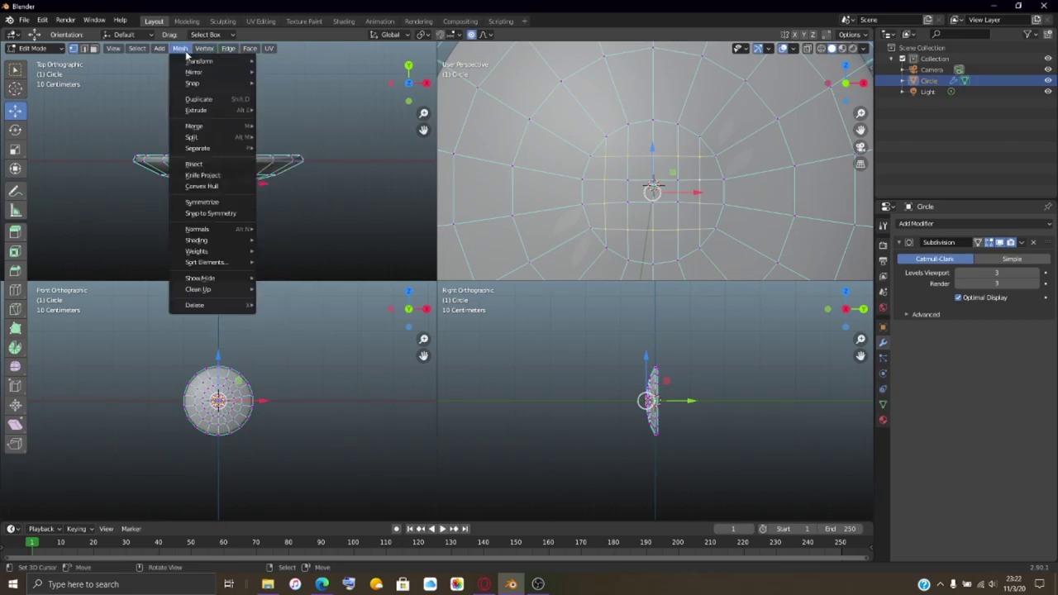
pyautogui.moveTo(222, 84)
pyautogui.moveTo(235, 62)
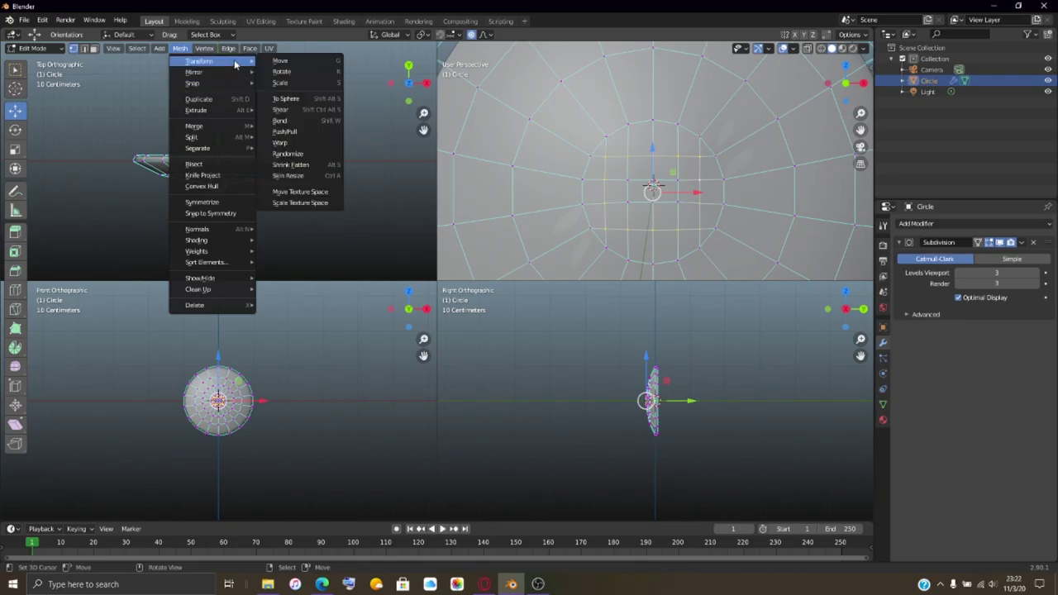
pyautogui.click(336, 100)
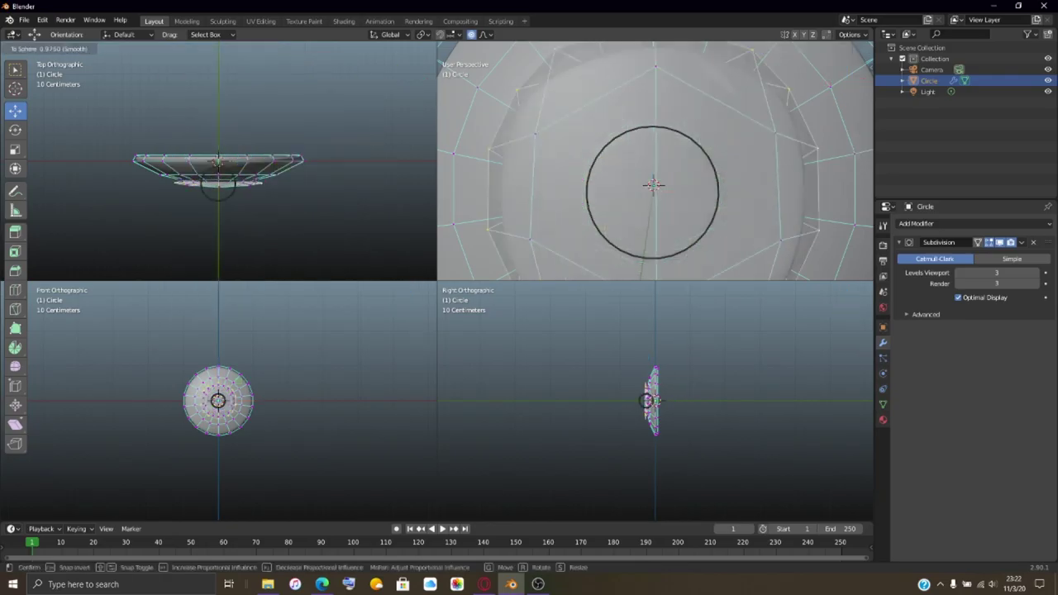
pyautogui.press('Escape')
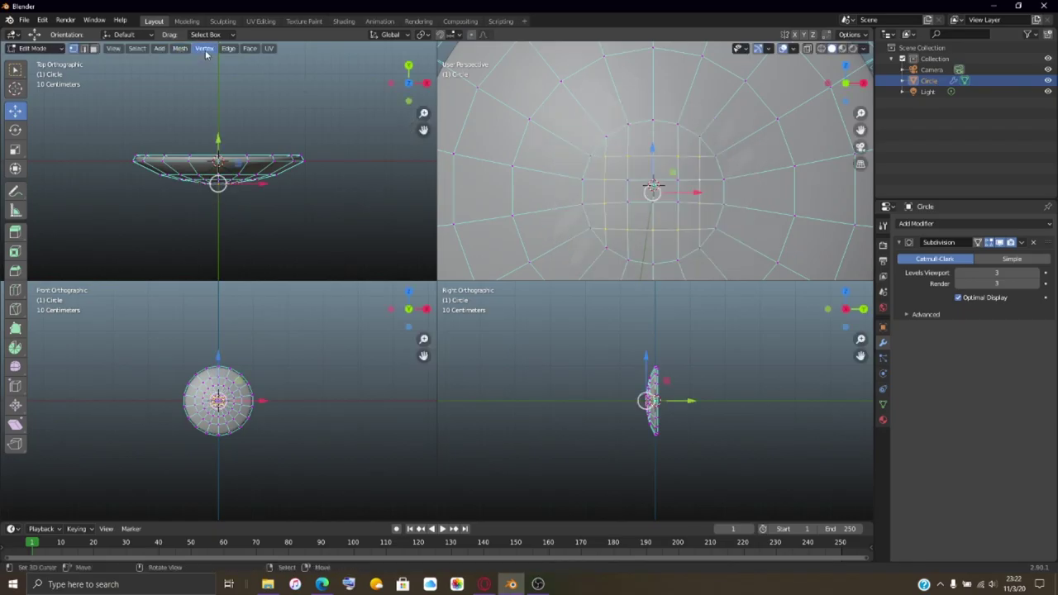
# Step: Round the selected perimeter vertices into a circle with To Sphere at factor 1.000, with proportional editing off
pyautogui.click(179, 48)
pyautogui.moveTo(205, 63)
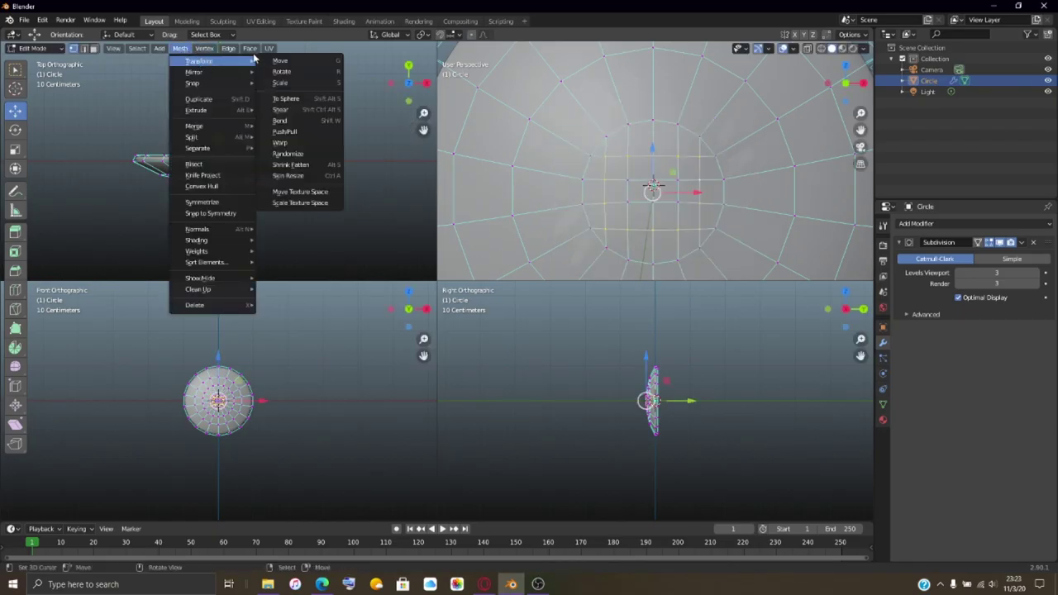
pyautogui.click(286, 98)
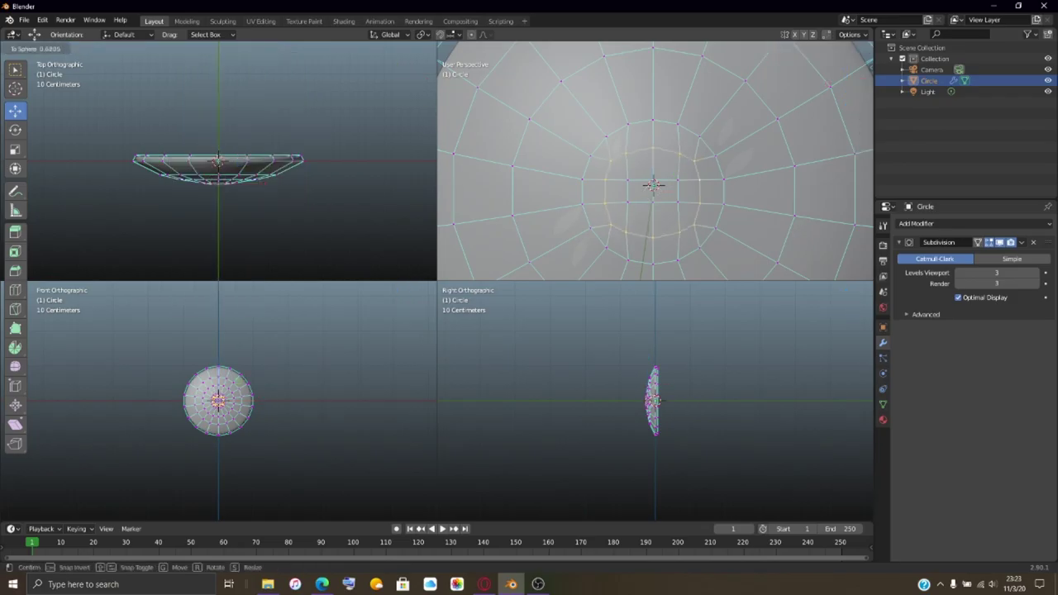
pyautogui.click(653, 185)
# Step: Inspect the shading and topology around the rounded inner ring in both Object Mode and Edit Mode
pyautogui.scroll(4, 659, 182)
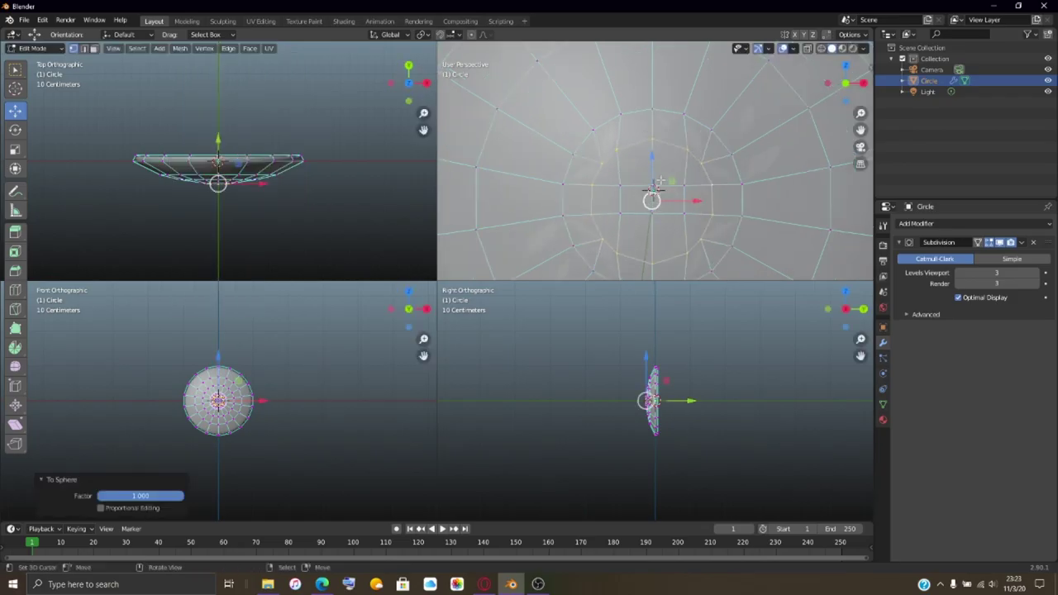
pyautogui.moveTo(653, 202); pyautogui.dragTo(653, 189, button='middle')
pyautogui.press('Tab')
pyautogui.moveTo(590, 177); pyautogui.dragTo(656, 162, button='middle')
pyautogui.press('Tab')
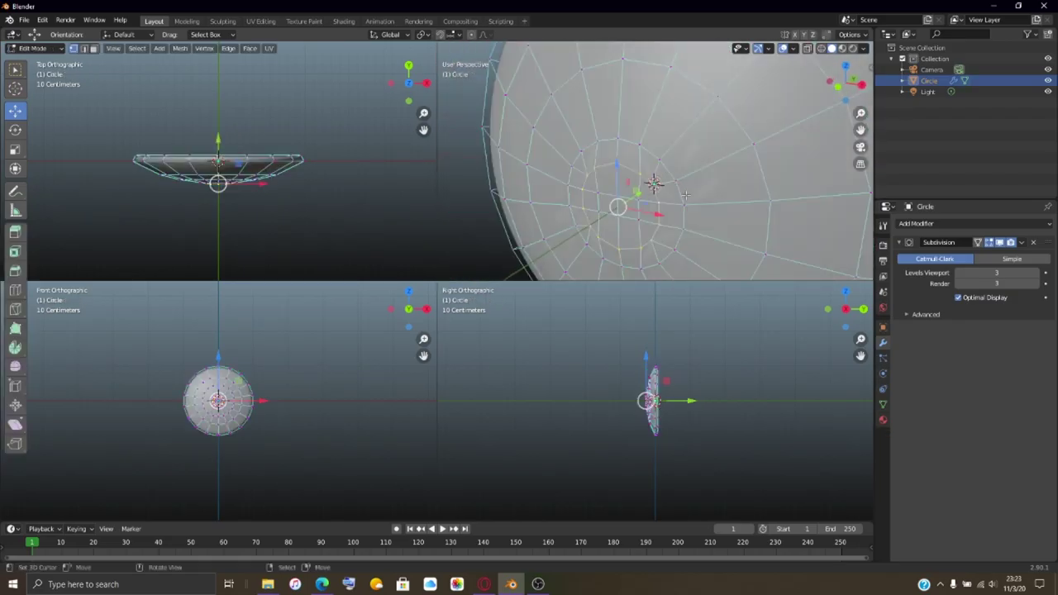
pyautogui.moveTo(686, 195); pyautogui.dragTo(680, 219, button='middle')
pyautogui.scroll(5, 680, 219)
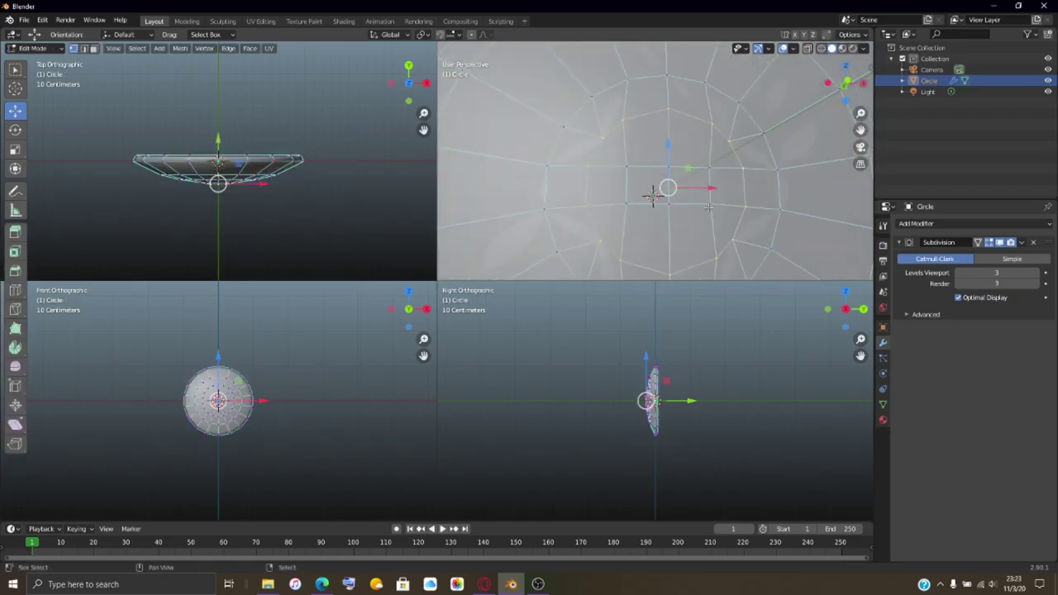
pyautogui.moveTo(680, 175); pyautogui.dragTo(670, 202, button='middle')
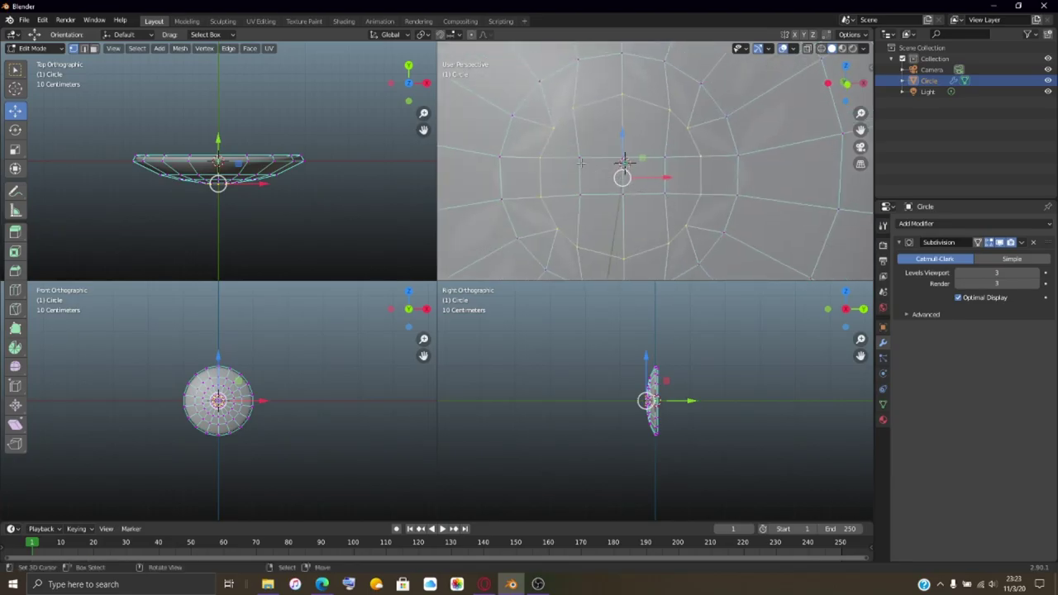
pyautogui.moveTo(624, 159)
pyautogui.mouseDown(button='middle')
pyautogui.moveTo(633, 193)
pyautogui.moveTo(652, 195)
pyautogui.mouseUp(button='middle')
pyautogui.moveTo(630, 207)
pyautogui.mouseDown(button='middle')
pyautogui.moveTo(536, 222)
pyautogui.moveTo(631, 205)
pyautogui.mouseUp(button='middle')
pyautogui.scroll(-2, 631, 204)
pyautogui.scroll(5, 631, 204)
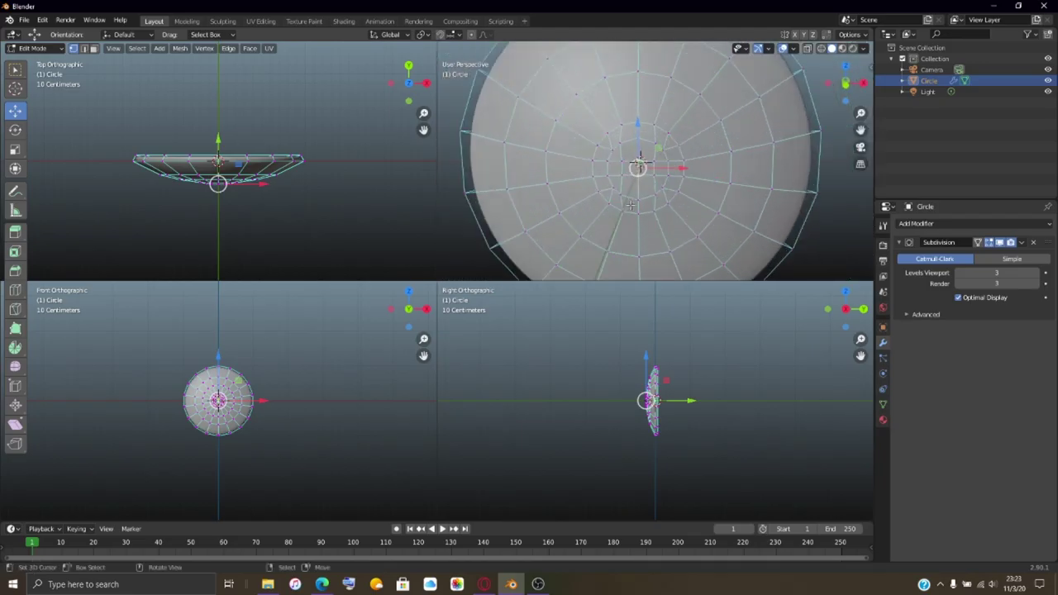
pyautogui.scroll(-3, 631, 204)
pyautogui.scroll(-3, 630, 205)
# Step: Switch to Object Mode and examine the whole dome's smoothed surface from the front
pyautogui.press('Tab')
pyautogui.scroll(5, 631, 204)
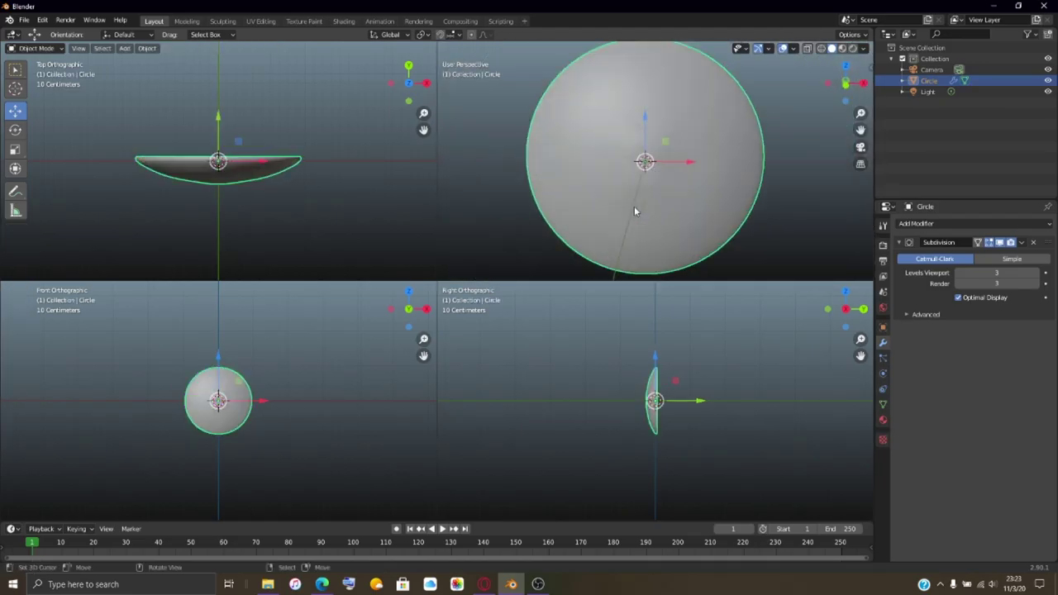
pyautogui.moveTo(630, 202); pyautogui.dragTo(659, 217, button='middle')
pyautogui.scroll(-6, 685, 224)
pyautogui.scroll(4, 687, 226)
pyautogui.scroll(2, 687, 231)
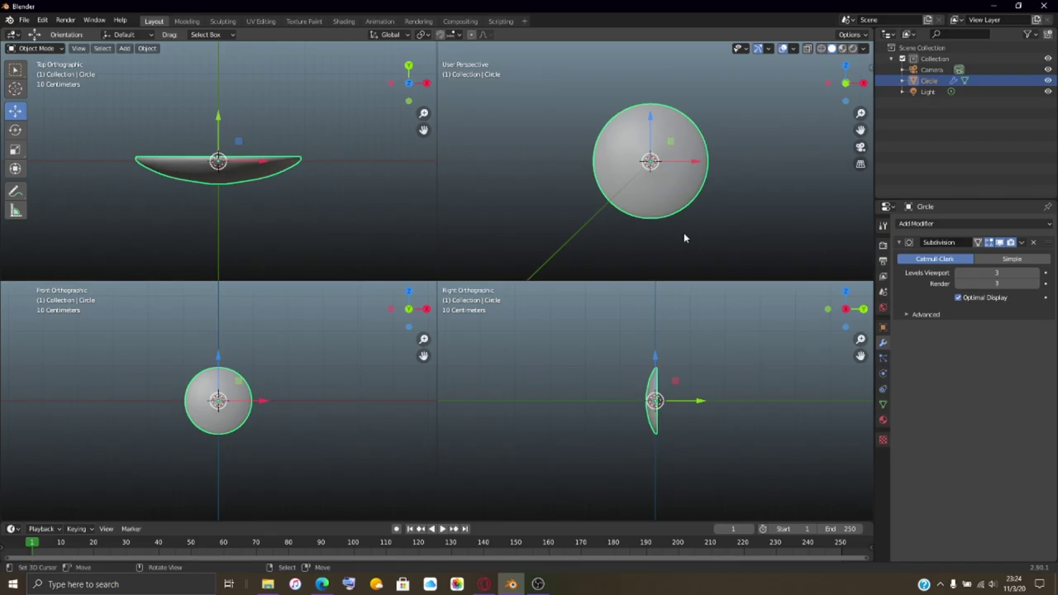
pyautogui.scroll(-5, 677, 180)
pyautogui.scroll(6, 677, 180)
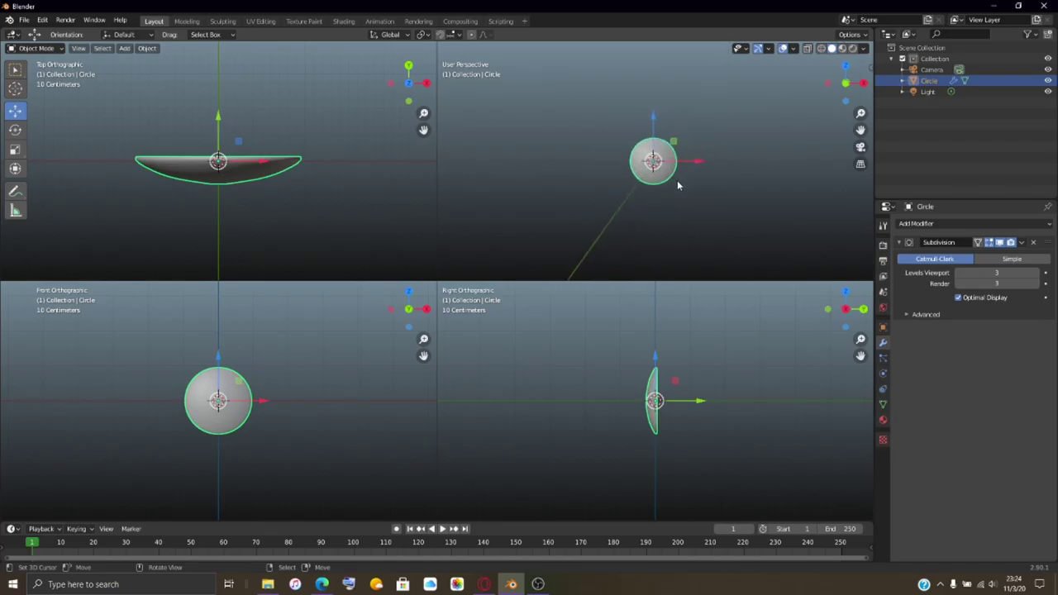
# Step: Move the dome about -1.69 m along the X axis, away from the origin
pyautogui.scroll(2, 677, 180)
pyautogui.press('g')
pyautogui.press('x')
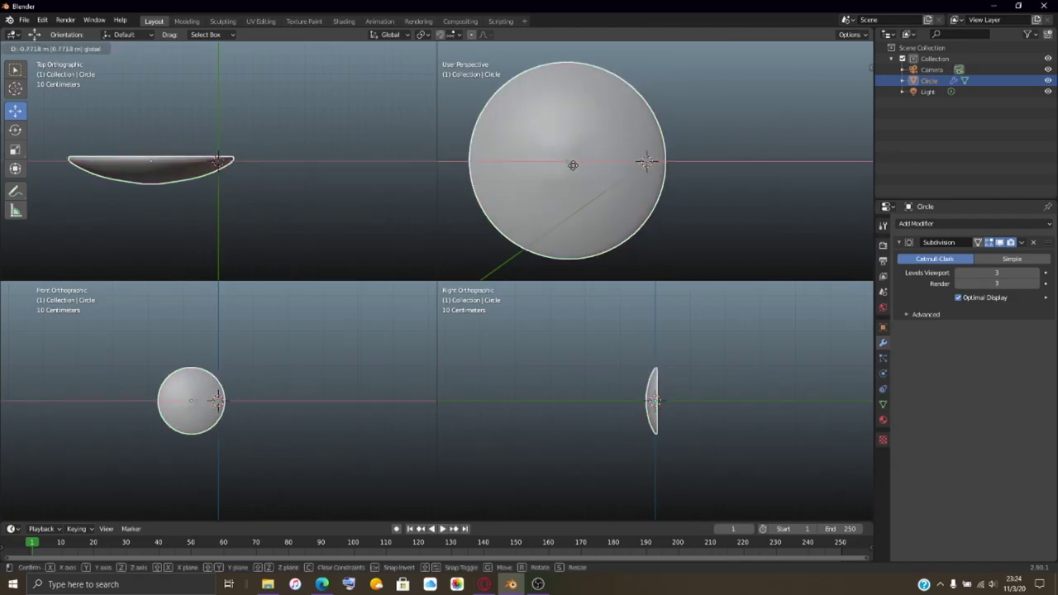
pyautogui.click(515, 174)
pyautogui.scroll(-6, 620, 185)
pyautogui.scroll(2, 622, 186)
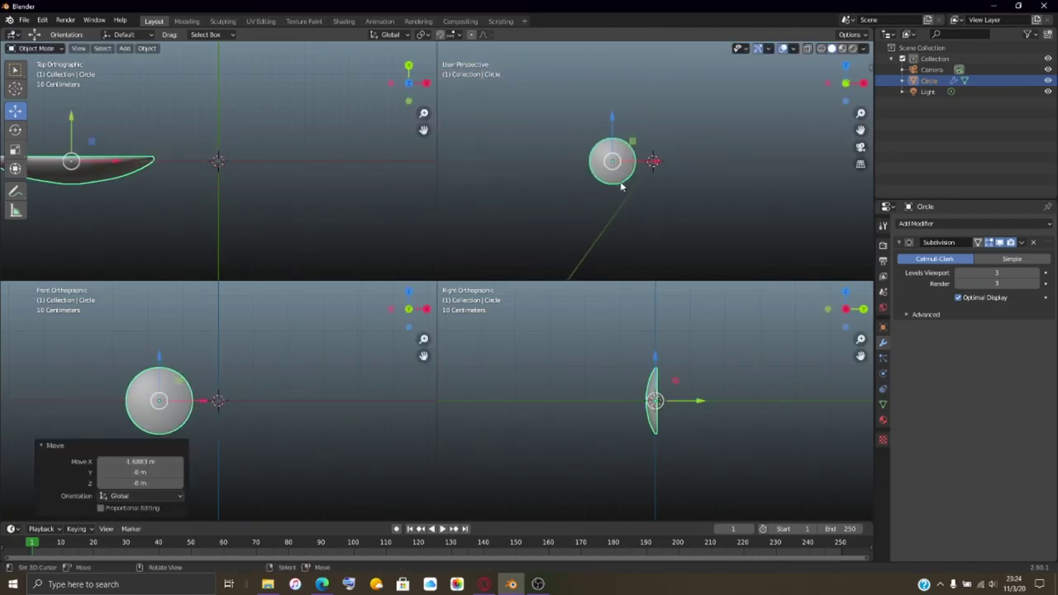
# Step: Shift the dome further along negative X in two more moves, the second by about 0.8 m
pyautogui.press('g')
pyautogui.press('x')
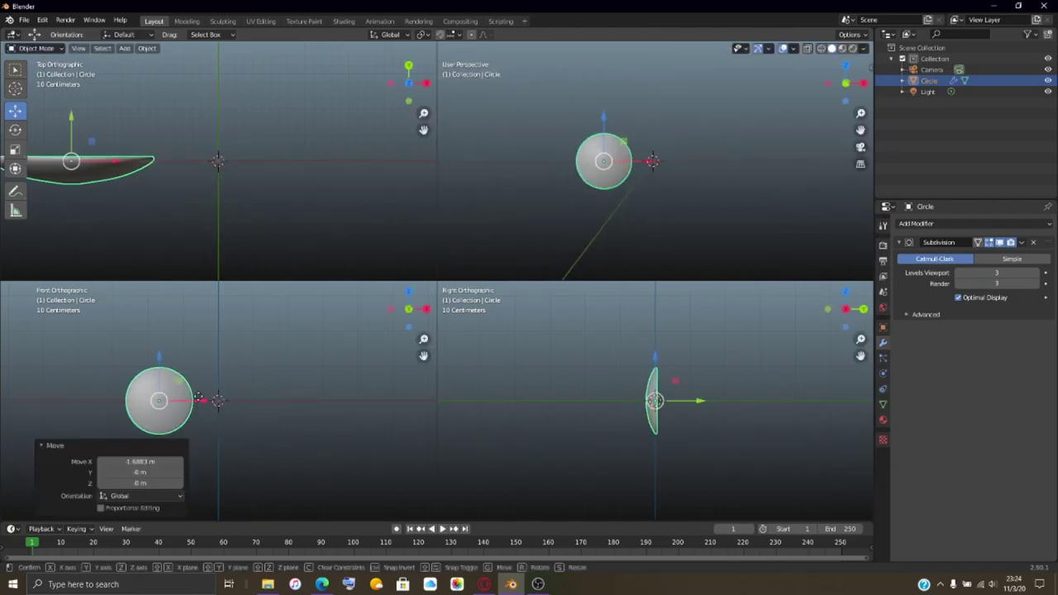
pyautogui.click(149, 400)
pyautogui.click(41, 450)
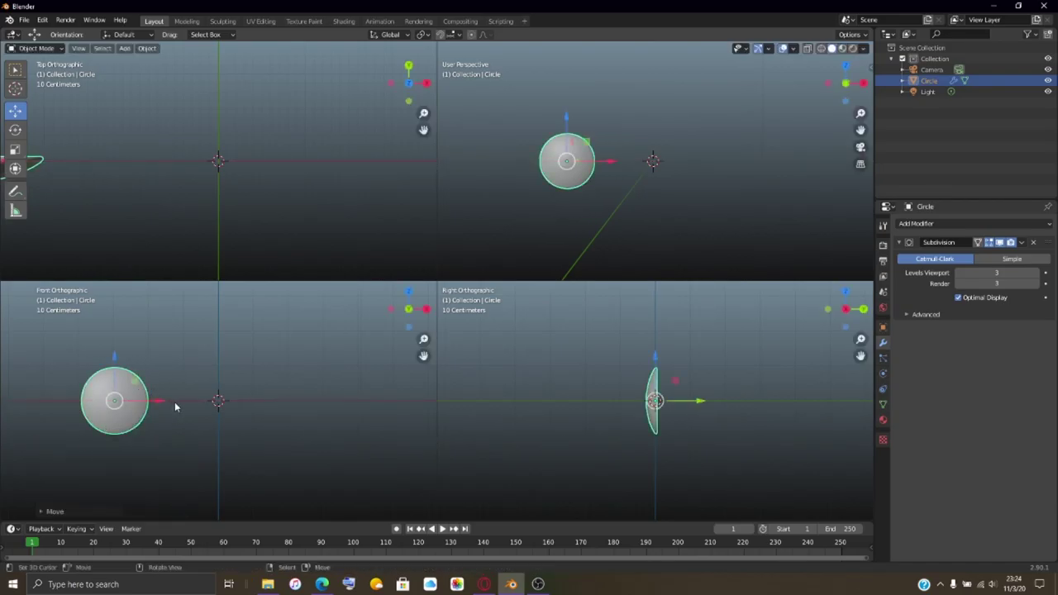
pyautogui.press('g')
pyautogui.press('x')
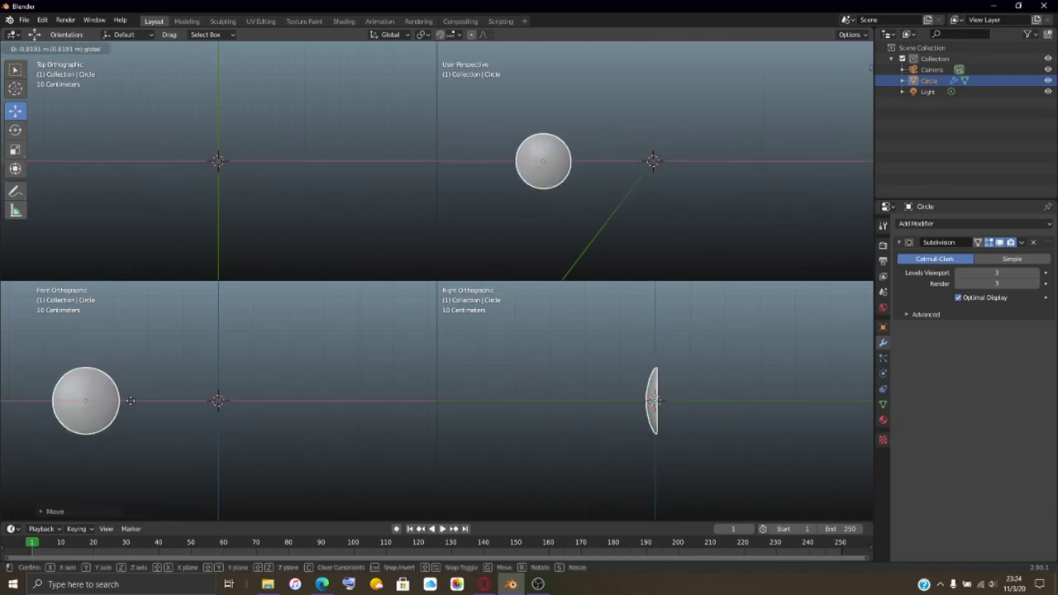
pyautogui.click(129, 401)
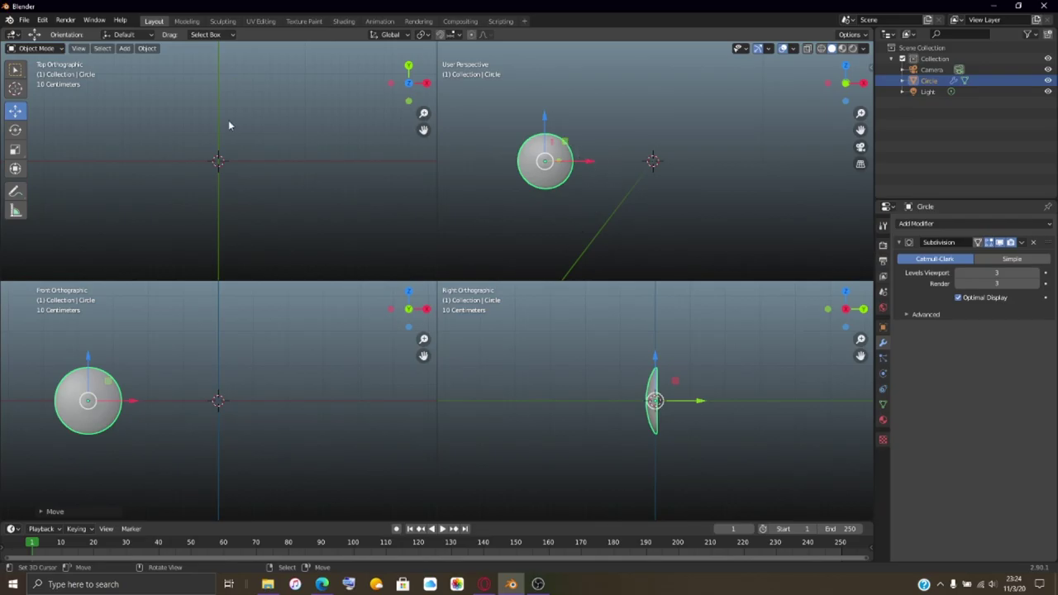
# Step: Add a mesh plane at the origin and scale it down uniformly to about a quarter of its size
pyautogui.hotkey('shift', 'a')
pyautogui.moveTo(536, 158)
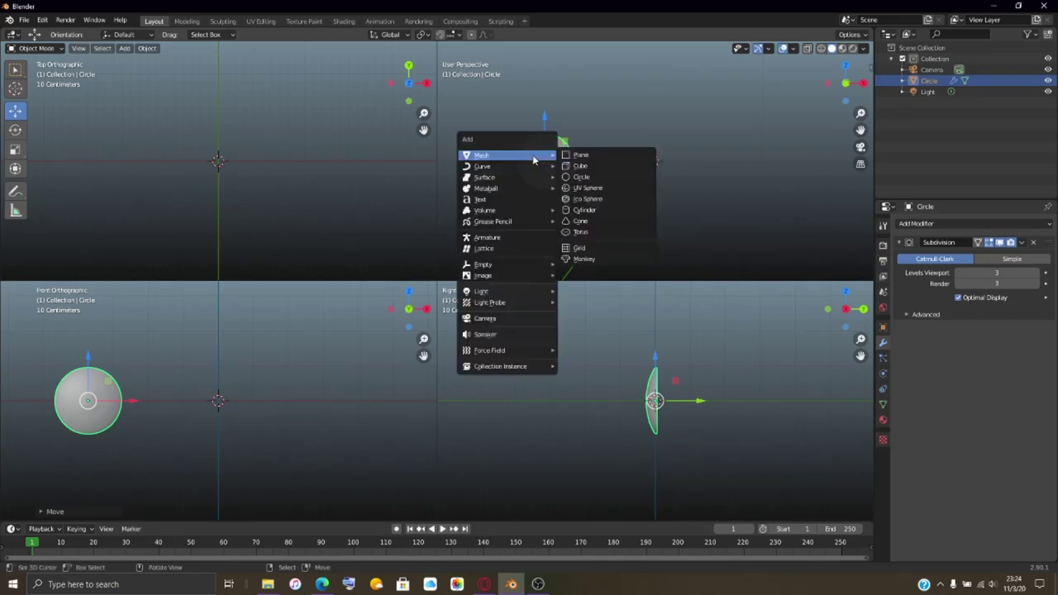
pyautogui.click(599, 157)
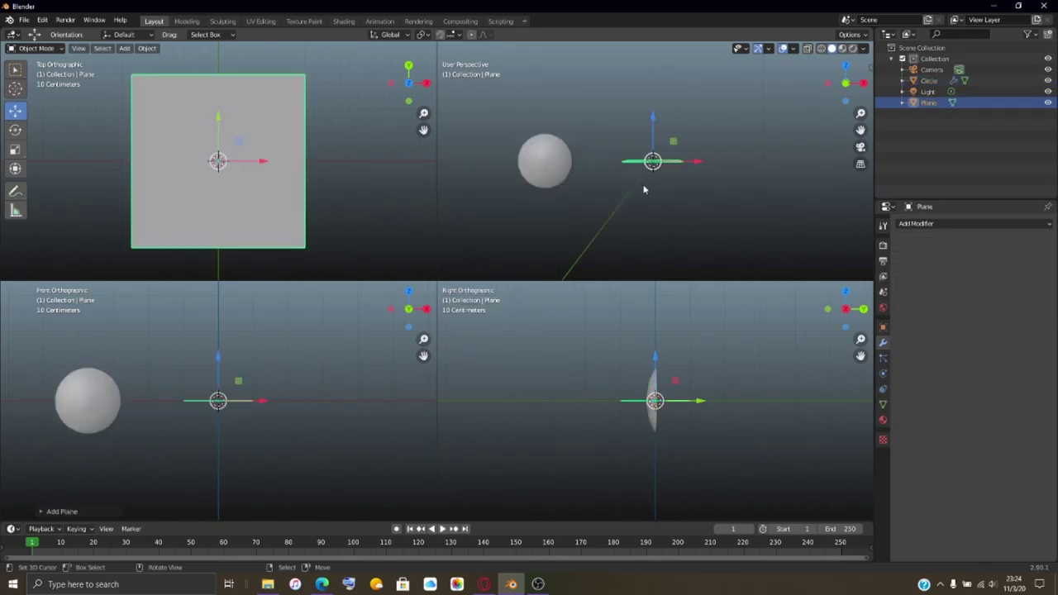
pyautogui.press('s')
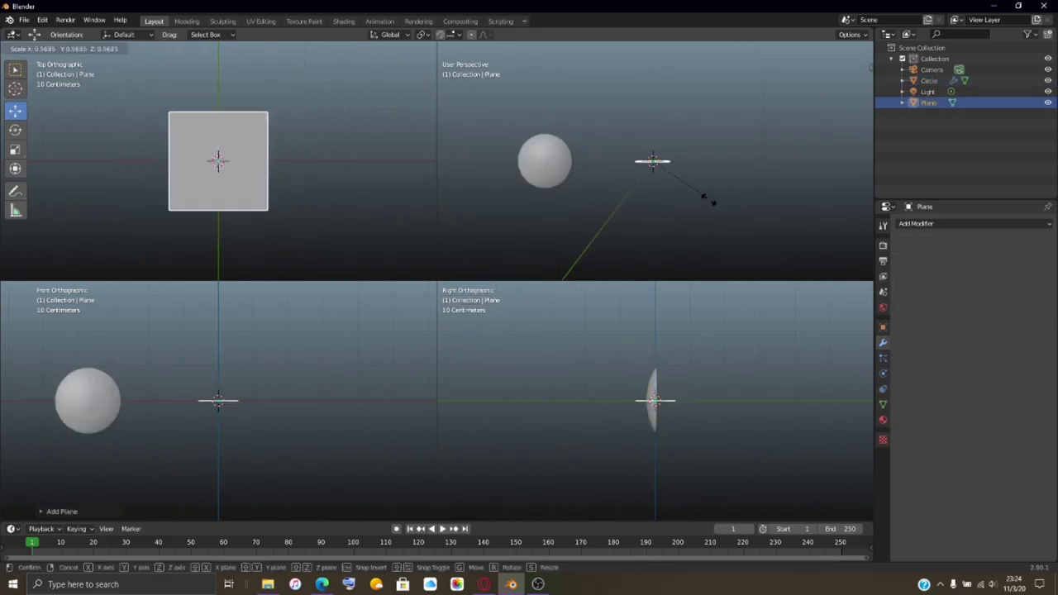
pyautogui.click(675, 188)
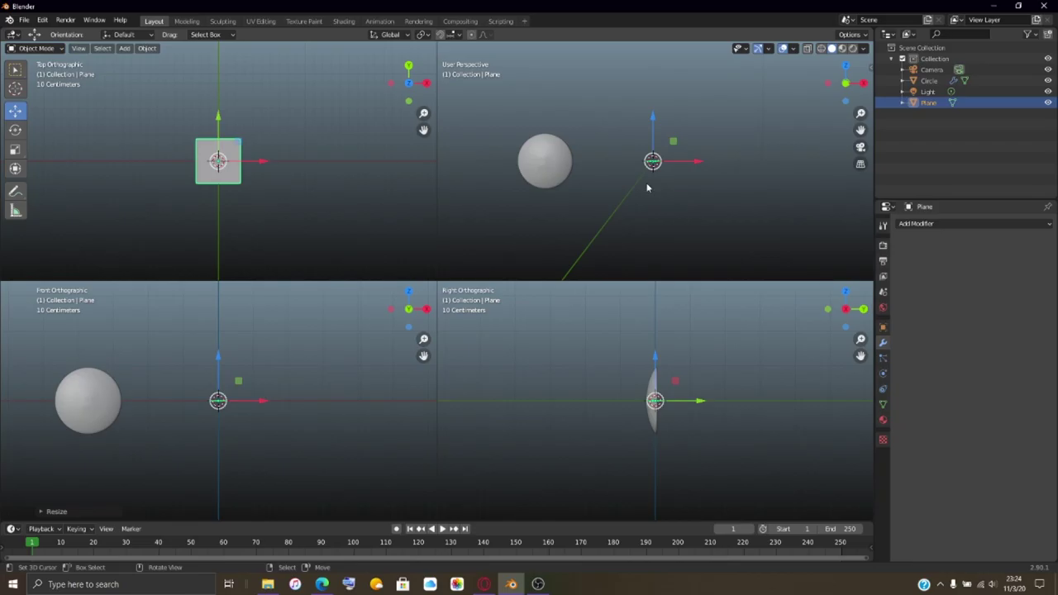
pyautogui.scroll(-3, 626, 208)
pyautogui.scroll(2, 626, 209)
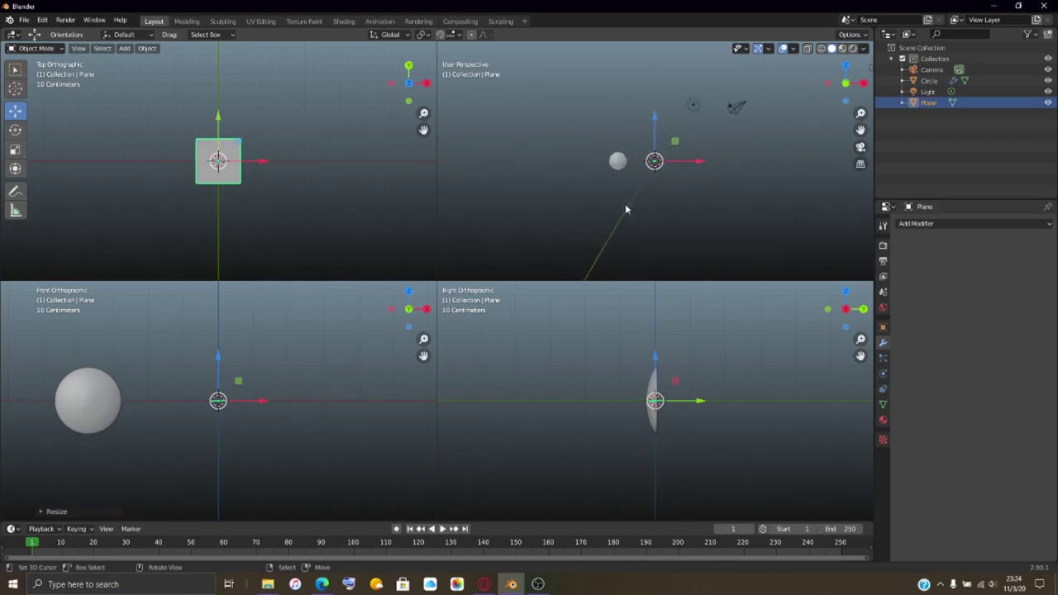
pyautogui.scroll(4, 626, 209)
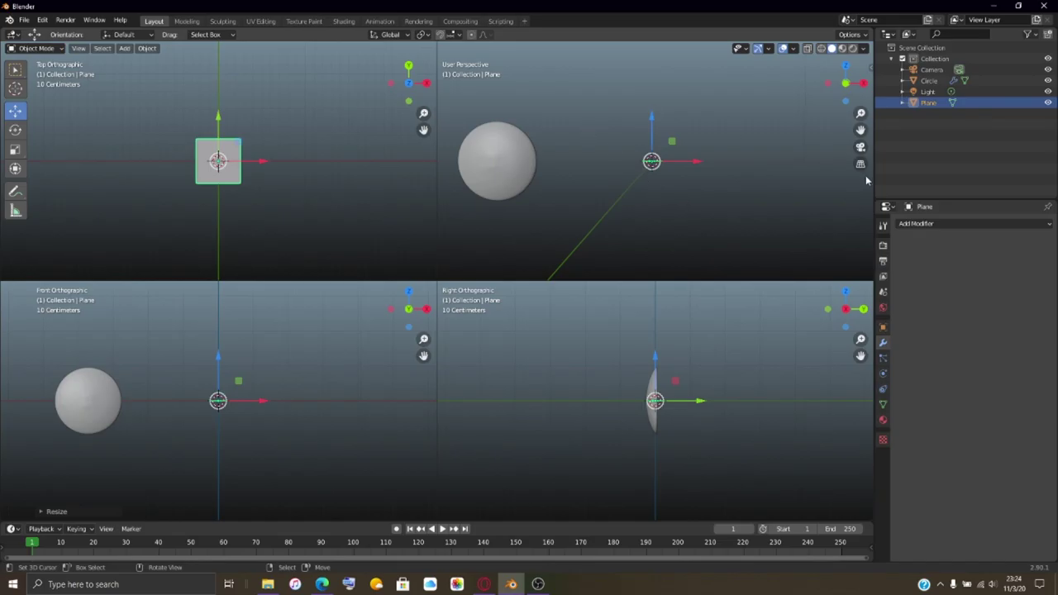
# Step: Rotate the small plane exactly 90° about the global X axis so it stands upright
pyautogui.click(16, 130)
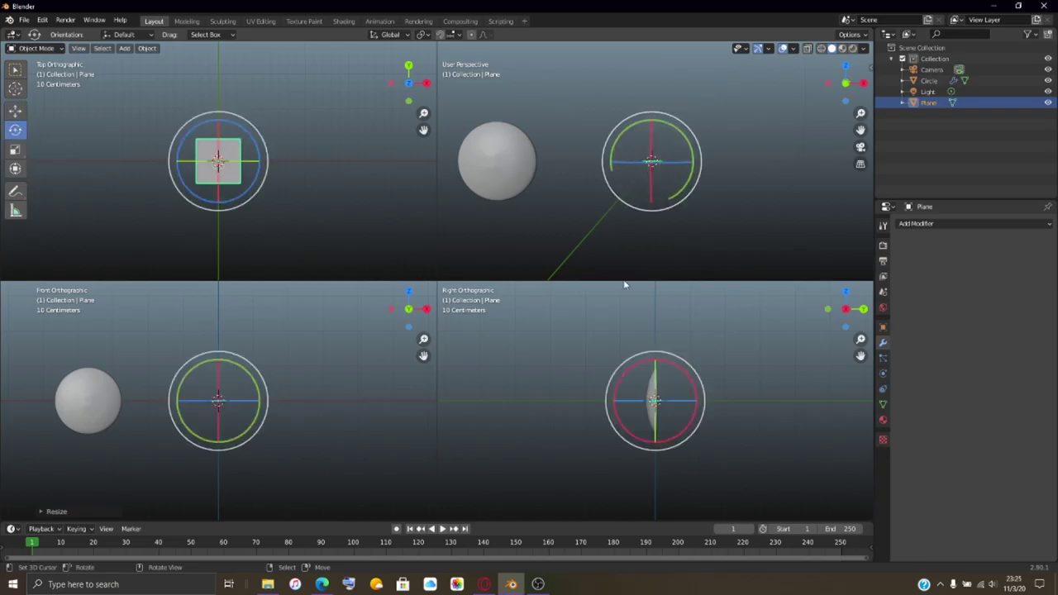
pyautogui.moveTo(691, 382); pyautogui.dragTo(632, 354)
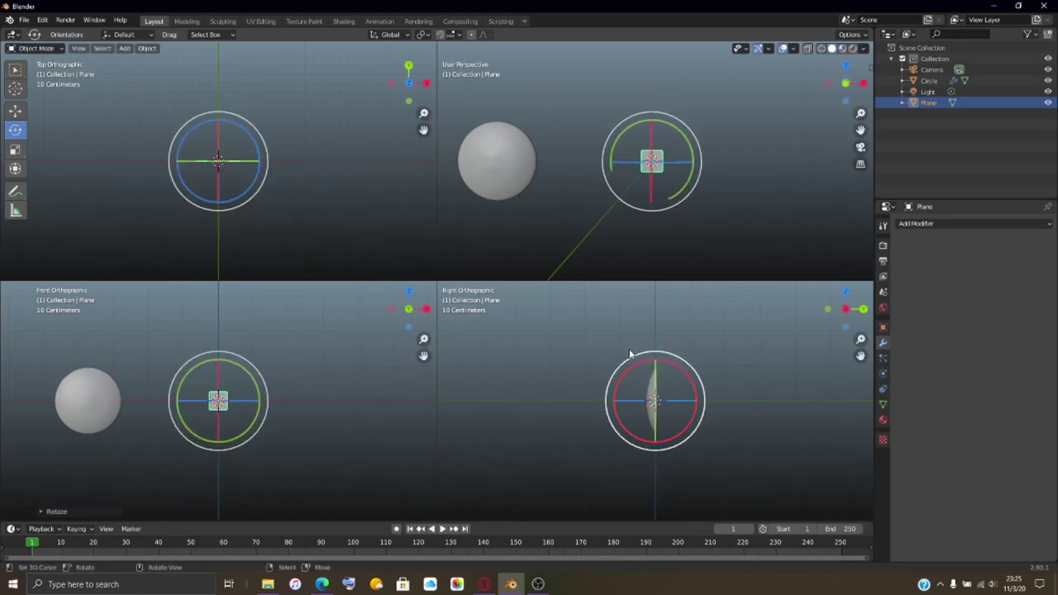
pyautogui.click(50, 513)
pyautogui.click(153, 472)
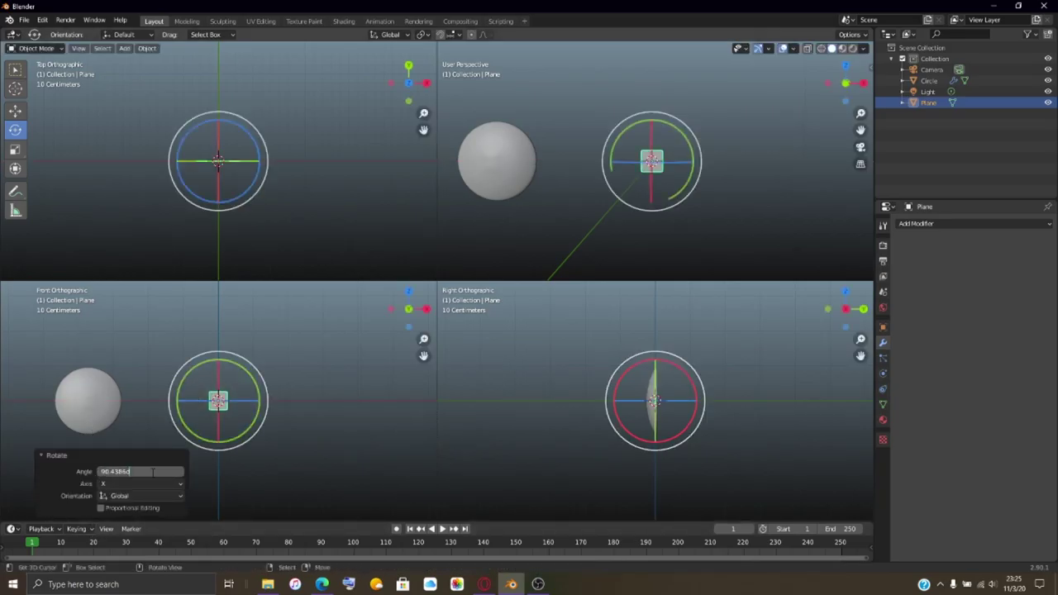
pyautogui.moveTo(153, 472); pyautogui.dragTo(103, 471)
pyautogui.write('90')
pyautogui.press('Return')
pyautogui.click(42, 455)
# Step: Move the upright plane along positive X away from the origin and along negative Y in front of the dome
pyautogui.moveTo(673, 193); pyautogui.dragTo(671, 198, button='middle')
pyautogui.click(15, 110)
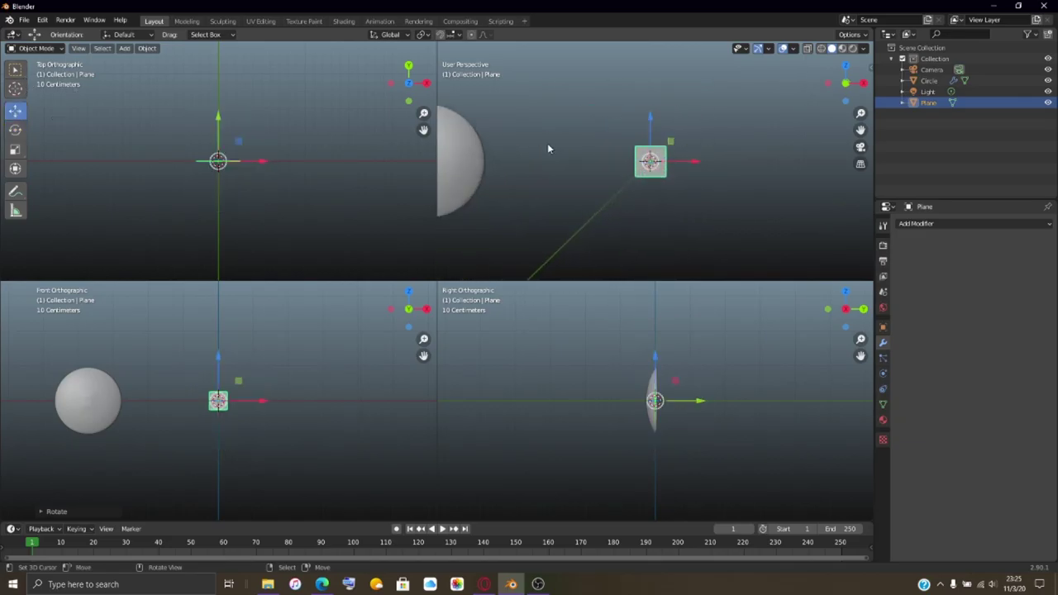
pyautogui.moveTo(685, 168); pyautogui.dragTo(755, 169)
pyautogui.moveTo(756, 173); pyautogui.dragTo(678, 198, button='middle')
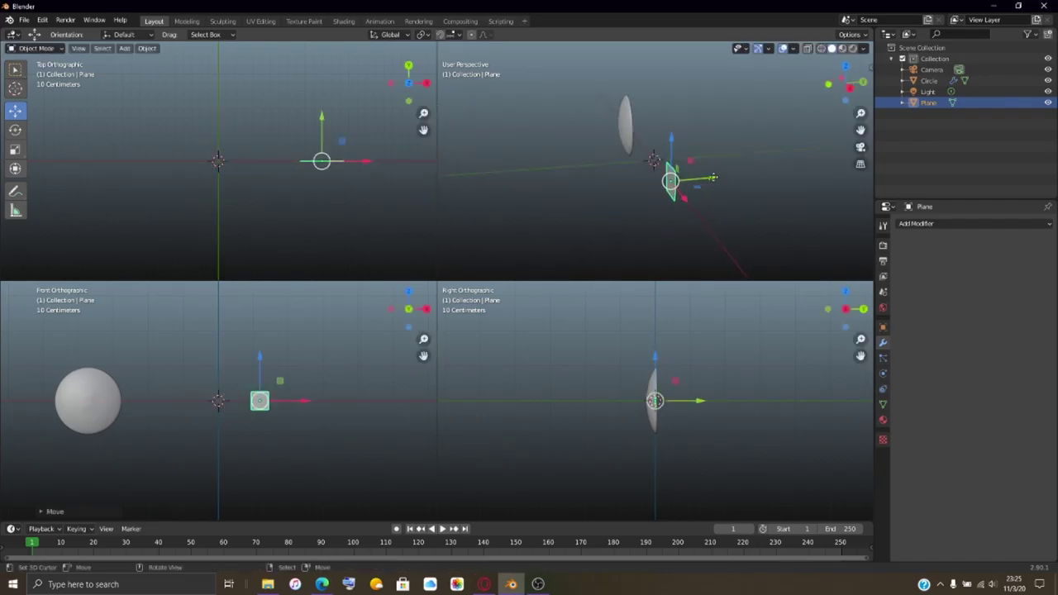
pyautogui.moveTo(712, 176); pyautogui.dragTo(672, 215)
# Step: Scale the upright plane up uniformly by about 13 times
pyautogui.moveTo(641, 242); pyautogui.dragTo(765, 219, button='middle')
pyautogui.press('s')
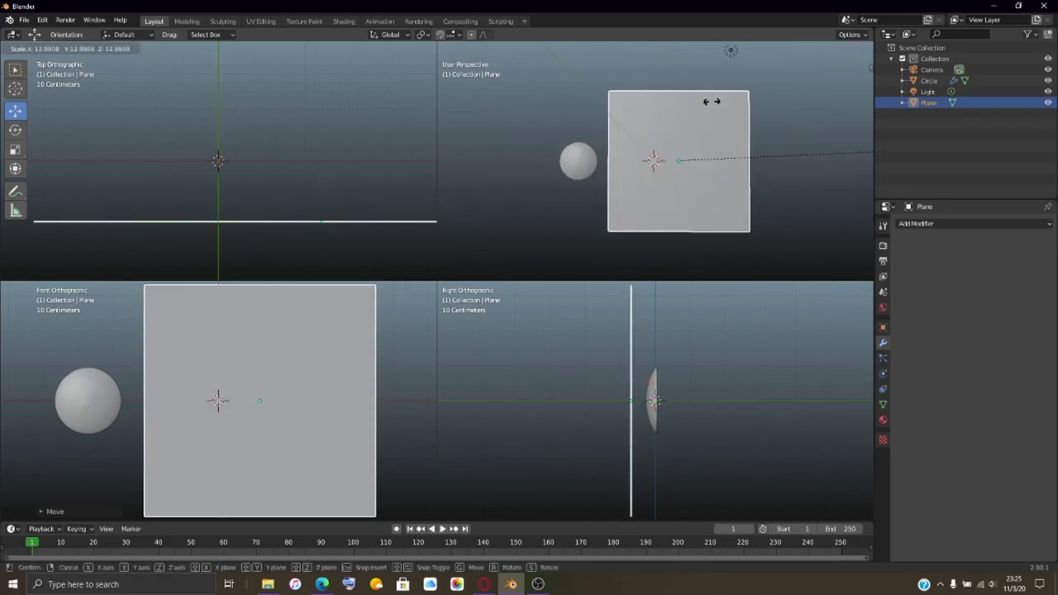
pyautogui.click(742, 101)
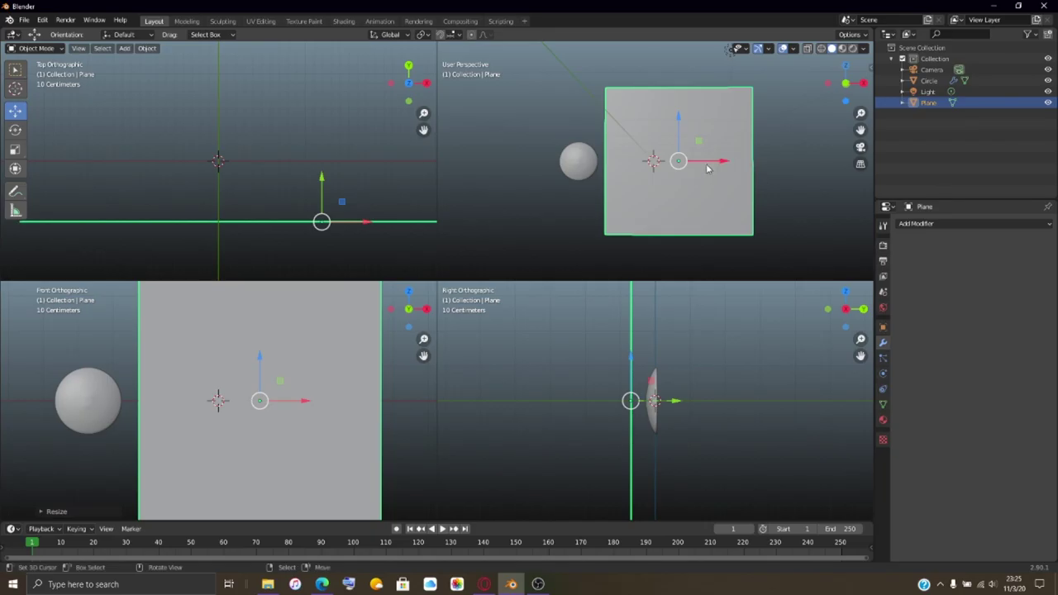
# Step: In Edit Mode, add six evenly spaced horizontal loop cuts across the plane without sliding them
pyautogui.press('Tab')
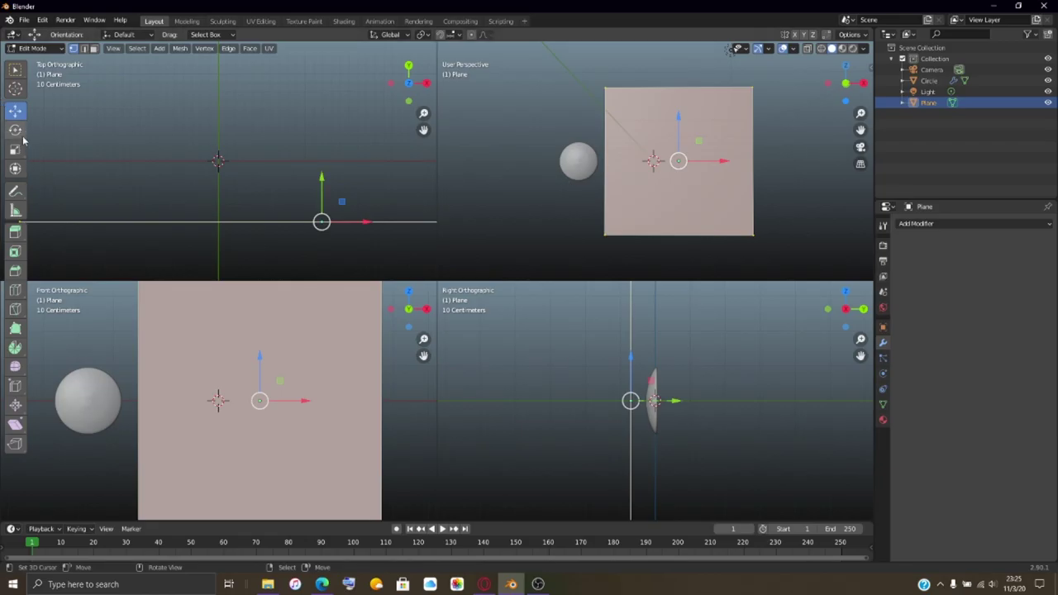
pyautogui.hotkey('ctrl', 'r')
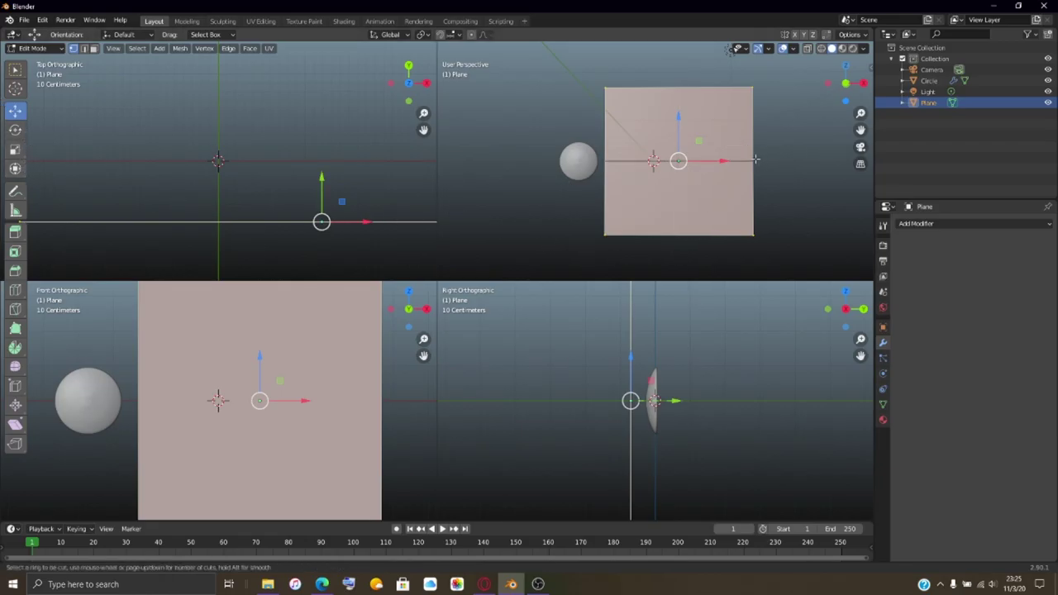
pyautogui.scroll(1, 754, 159)
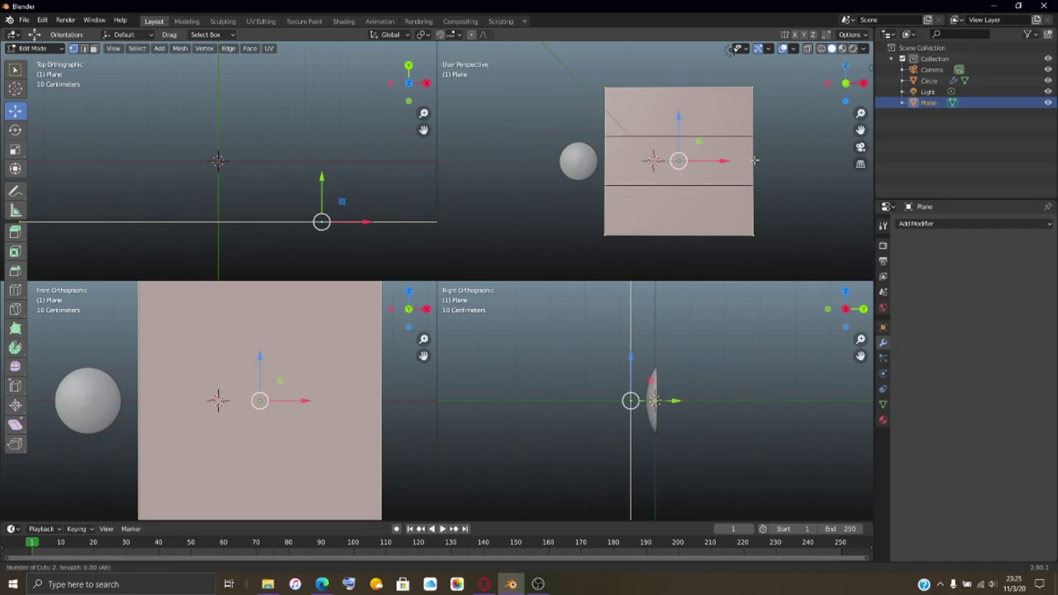
pyautogui.scroll(2, 755, 160)
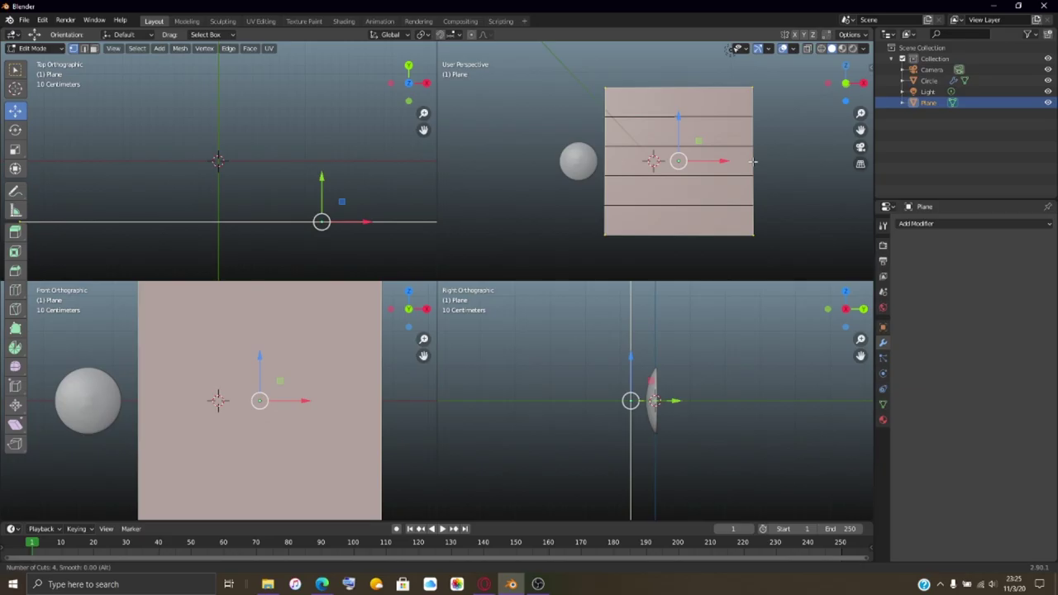
pyautogui.scroll(2, 752, 161)
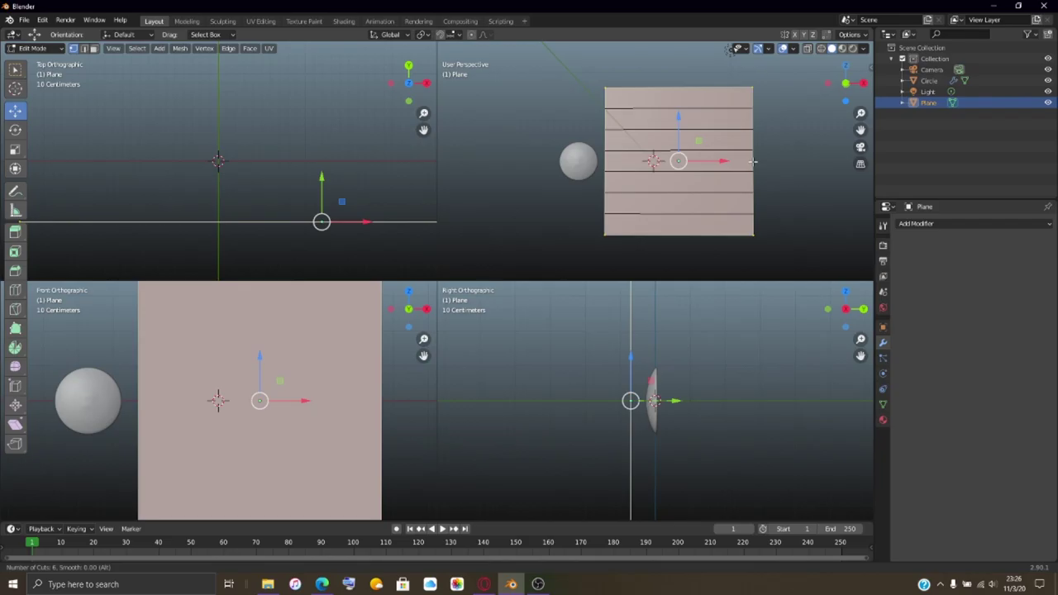
pyautogui.click(625, 162)
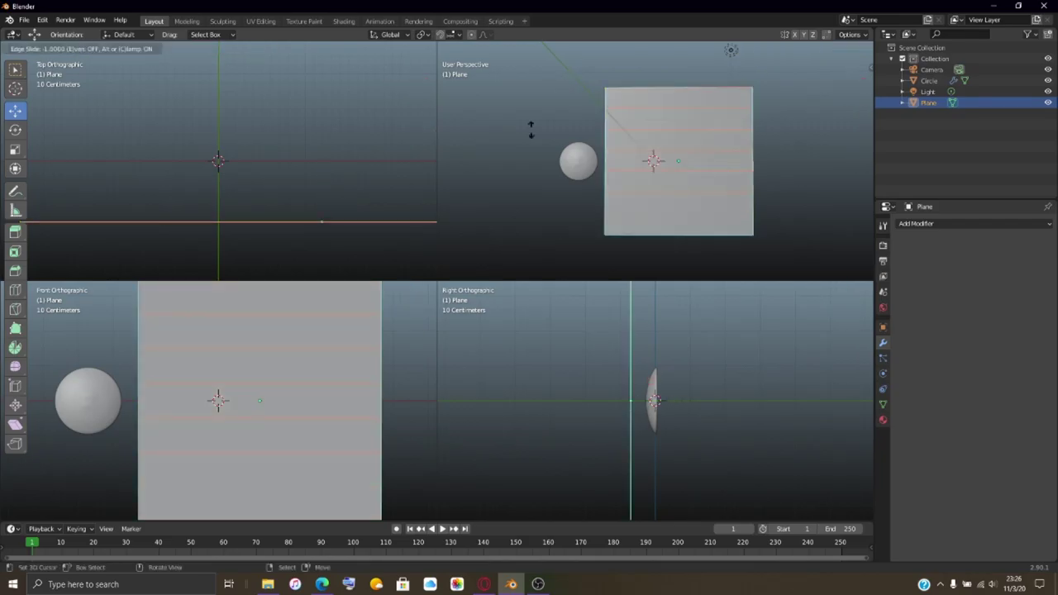
pyautogui.click(626, 162)
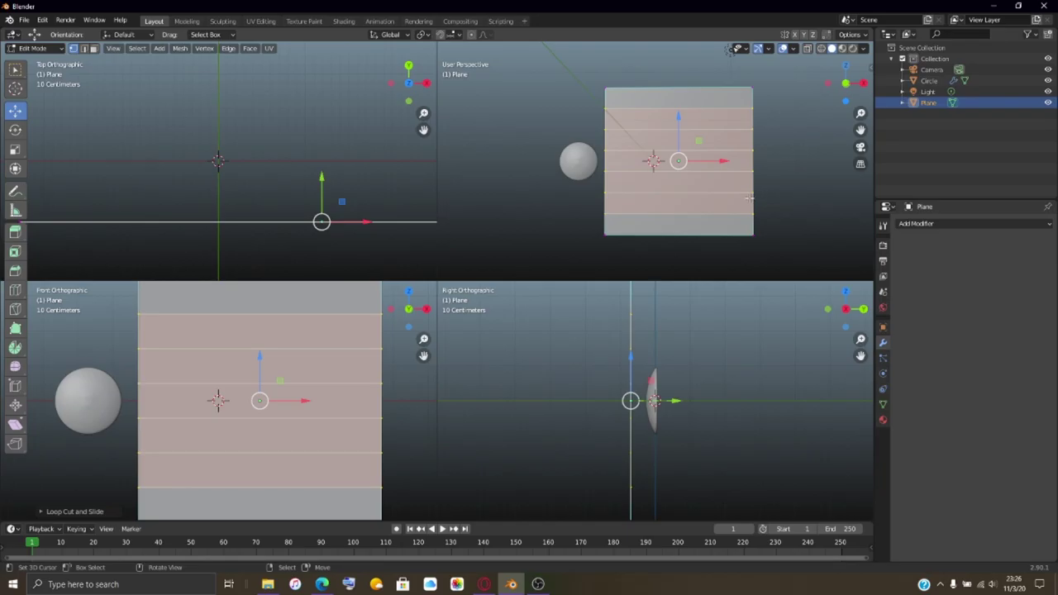
# Step: Create a new Principled BSDF material for the plane and set its emission colour to white with a value of 1.000
pyautogui.scroll(1, 715, 219)
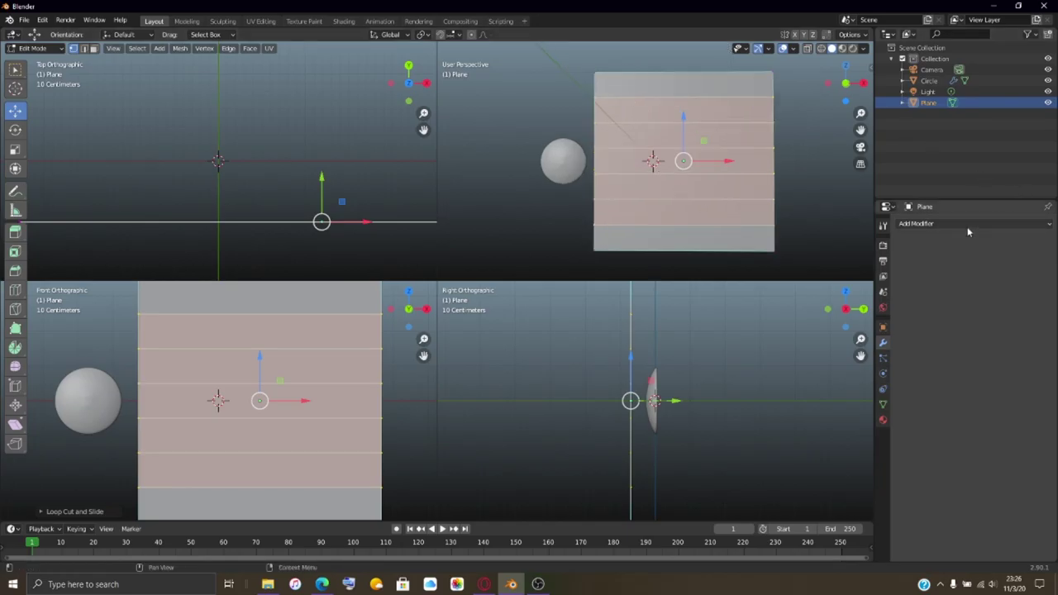
pyautogui.click(883, 420)
pyautogui.click(902, 271)
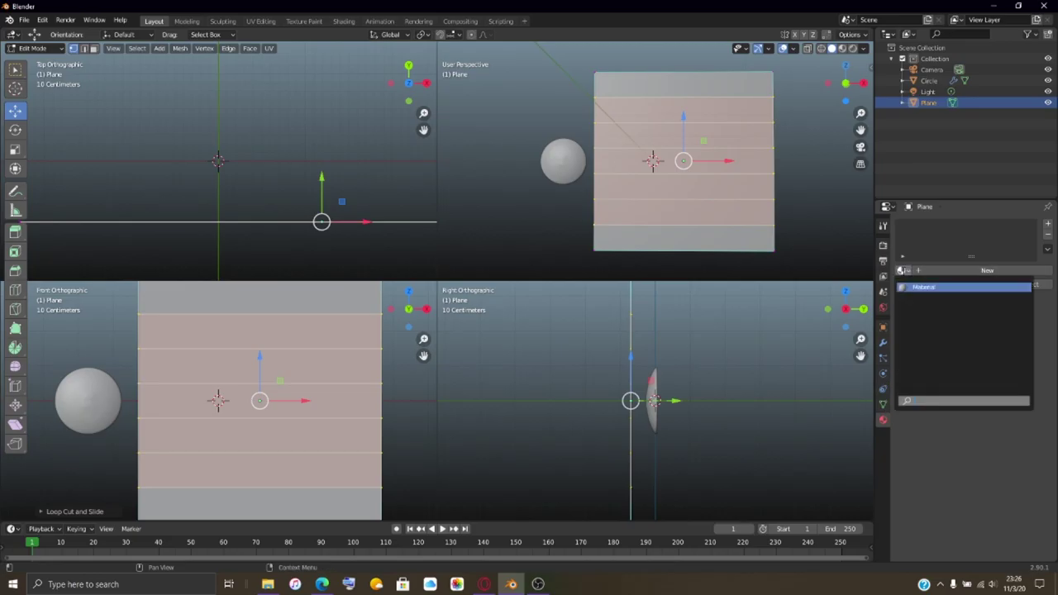
pyautogui.click(924, 273)
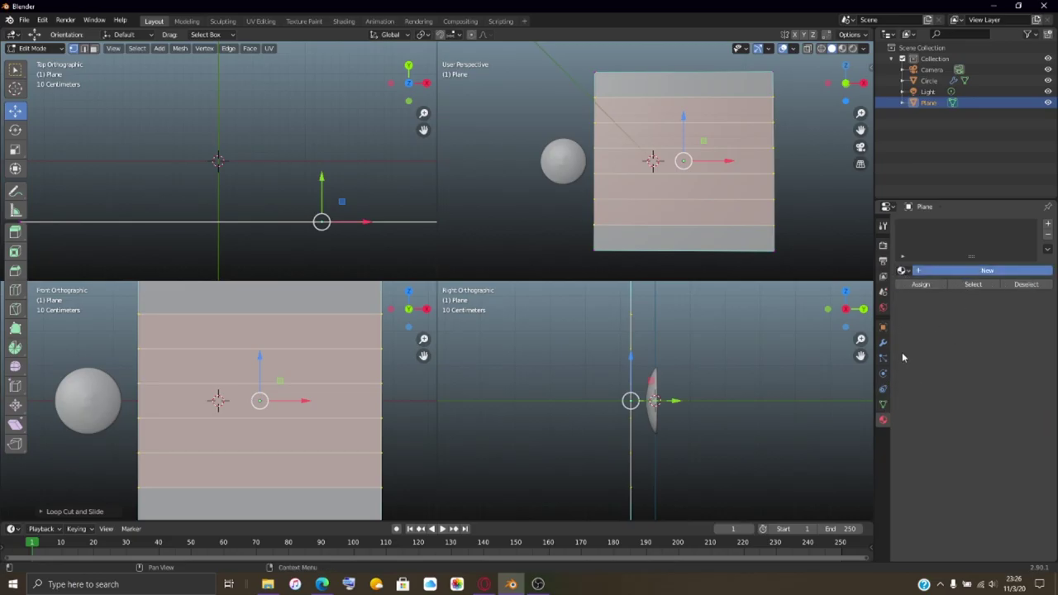
pyautogui.click(919, 270)
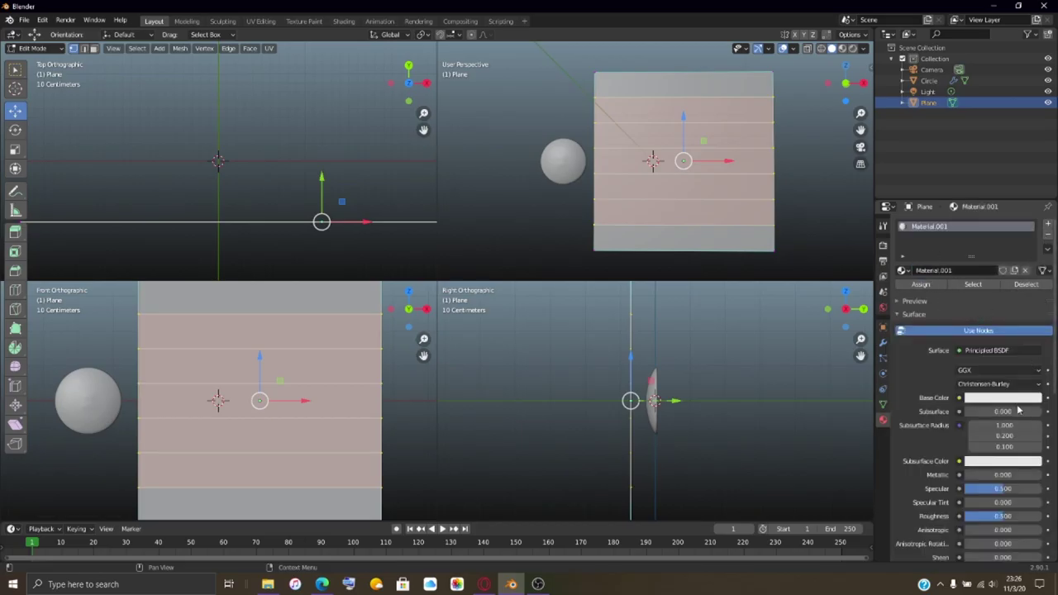
pyautogui.click(987, 351)
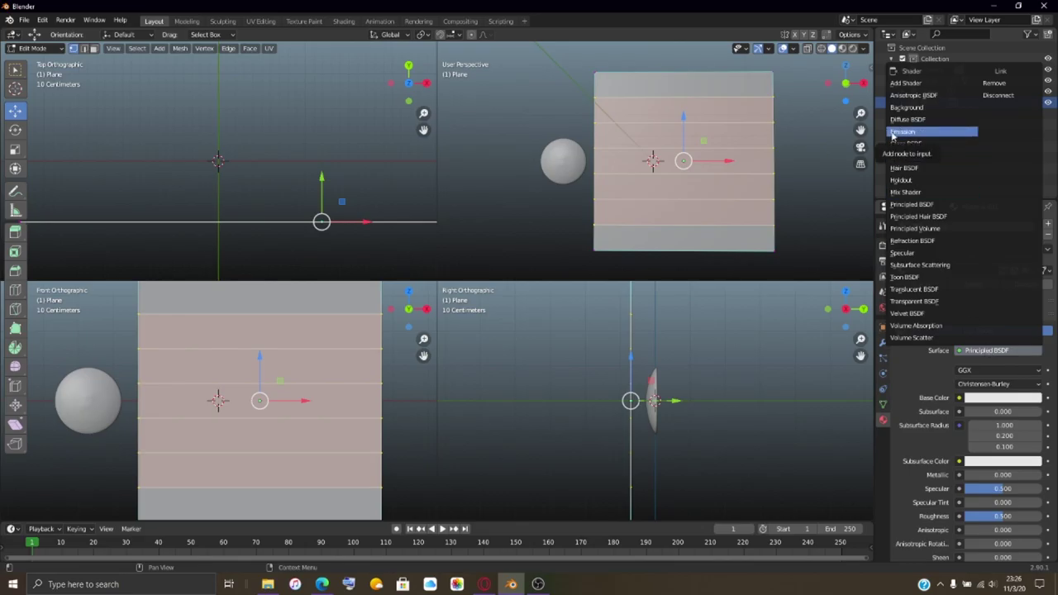
pyautogui.scroll(-8, 950, 364)
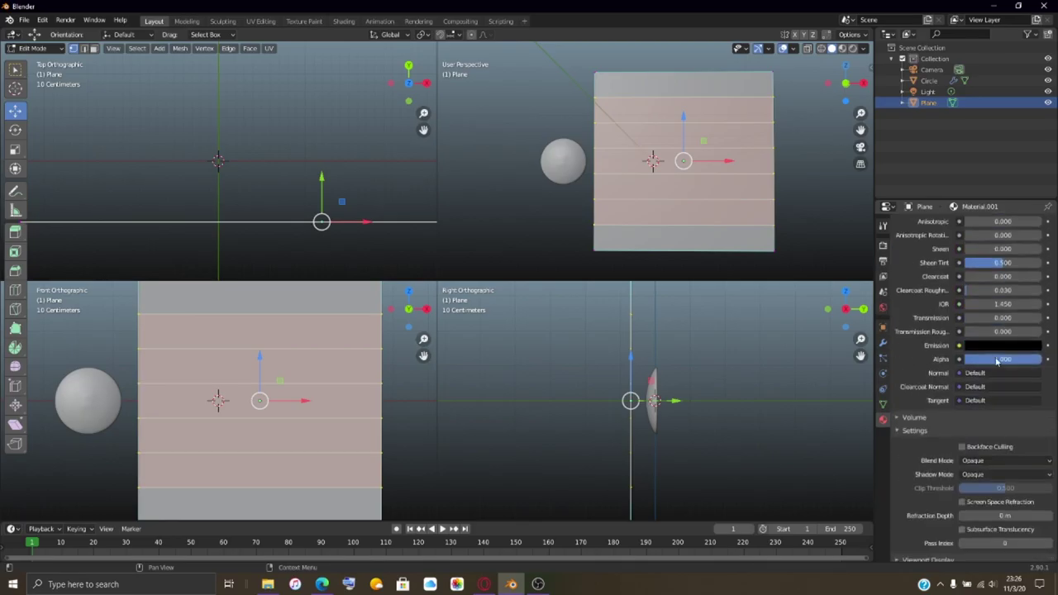
pyautogui.click(1003, 346)
pyautogui.moveTo(1032, 266); pyautogui.dragTo(1032, 191)
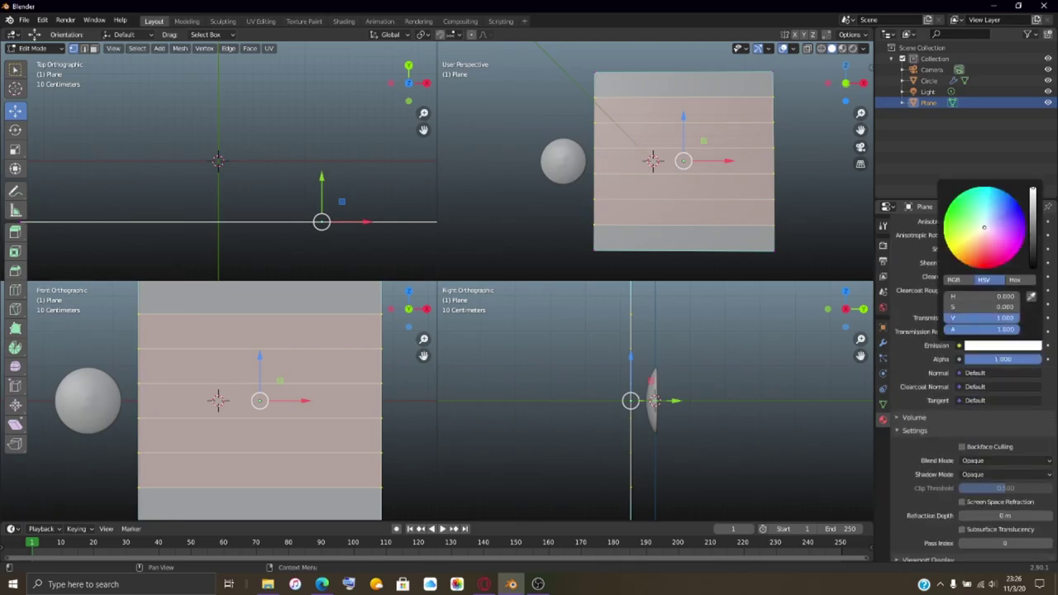
pyautogui.scroll(8, 976, 257)
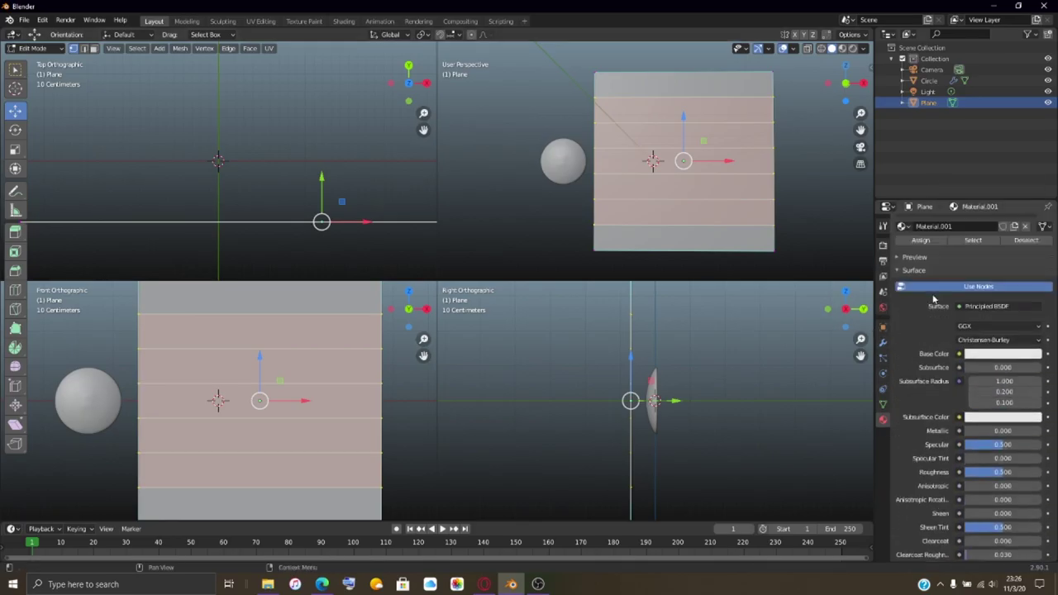
# Step: Add a second material slot with a new material and raise its emission colour to white
pyautogui.click(1048, 224)
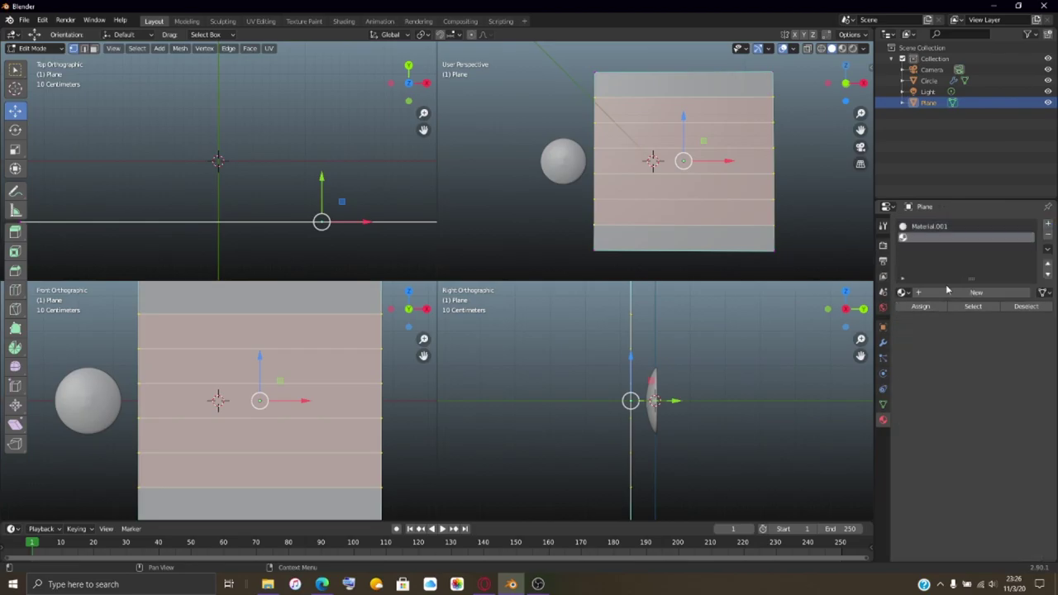
pyautogui.click(971, 292)
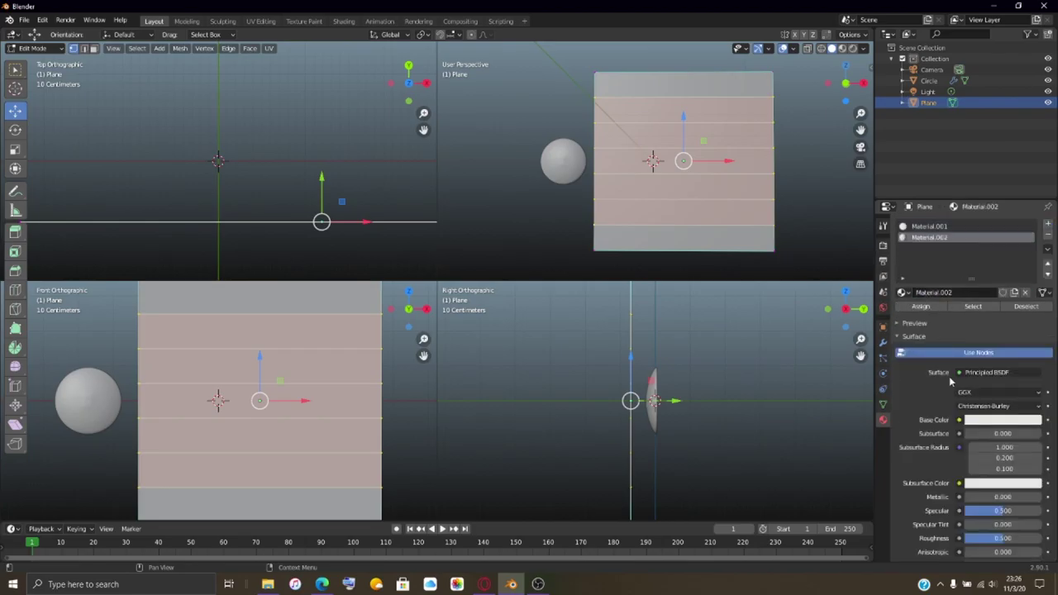
pyautogui.scroll(-5, 943, 450)
pyautogui.scroll(-5, 942, 451)
pyautogui.click(1004, 369)
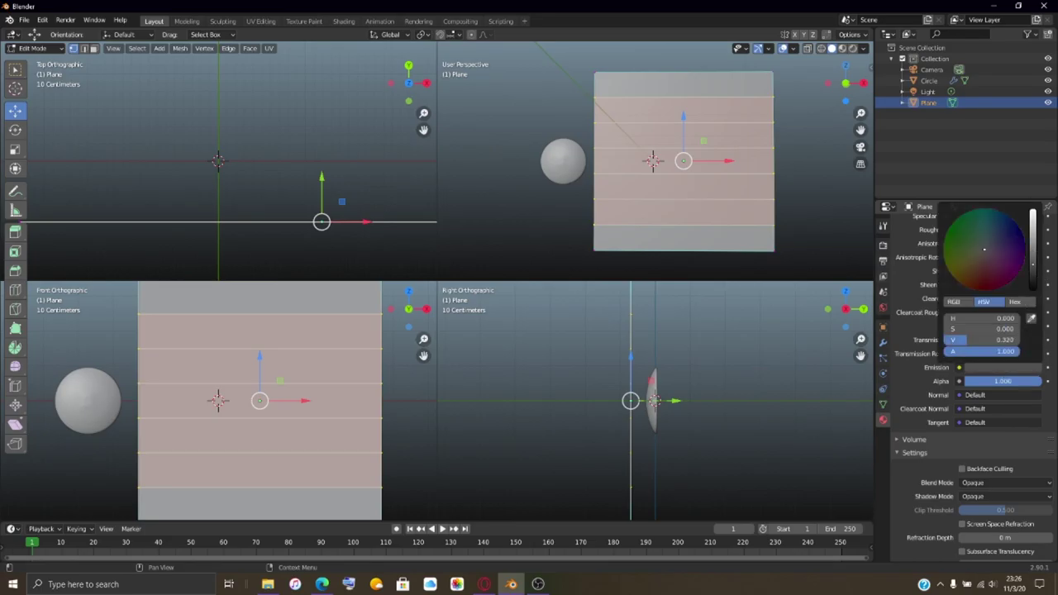
pyautogui.click(1033, 213)
pyautogui.scroll(10, 985, 357)
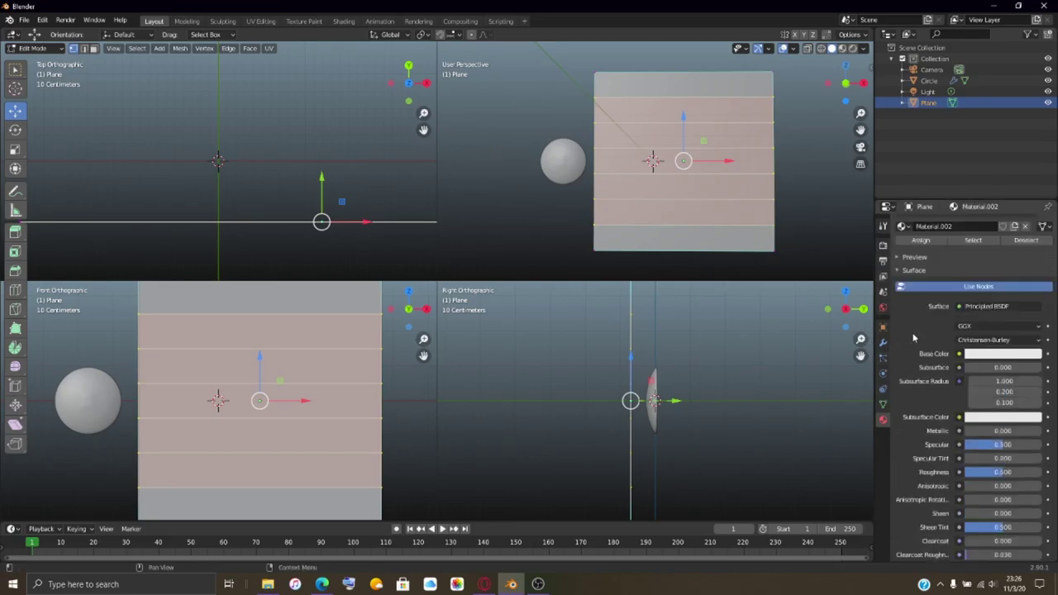
# Step: Set the second material's base colour to a bright red with saturation 1.000 and value 1.000
pyautogui.click(979, 421)
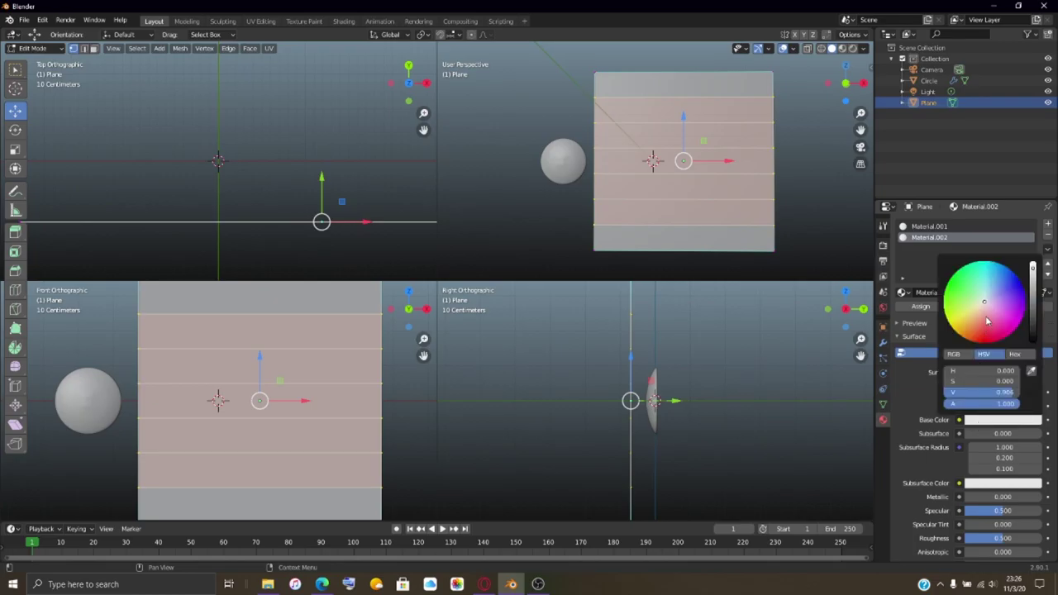
pyautogui.click(984, 341)
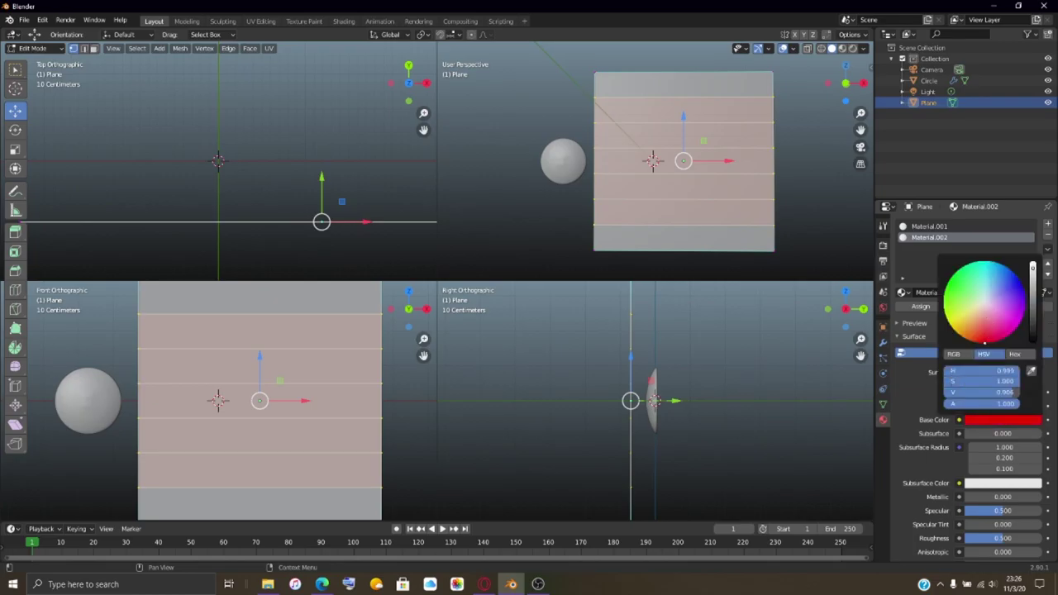
pyautogui.moveTo(984, 340); pyautogui.dragTo(984, 342)
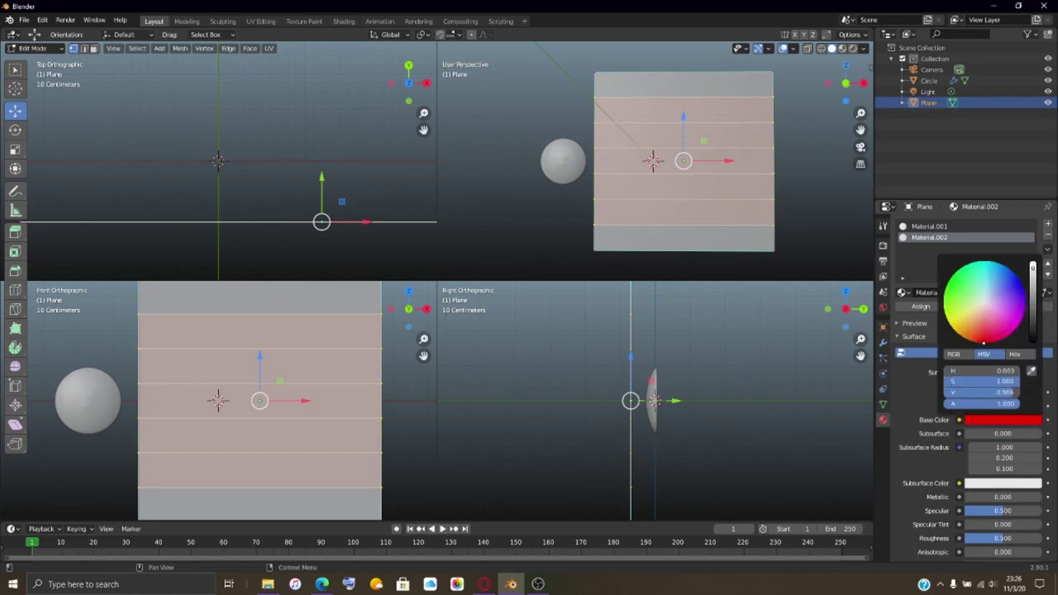
pyautogui.moveTo(1016, 394); pyautogui.dragTo(1022, 393)
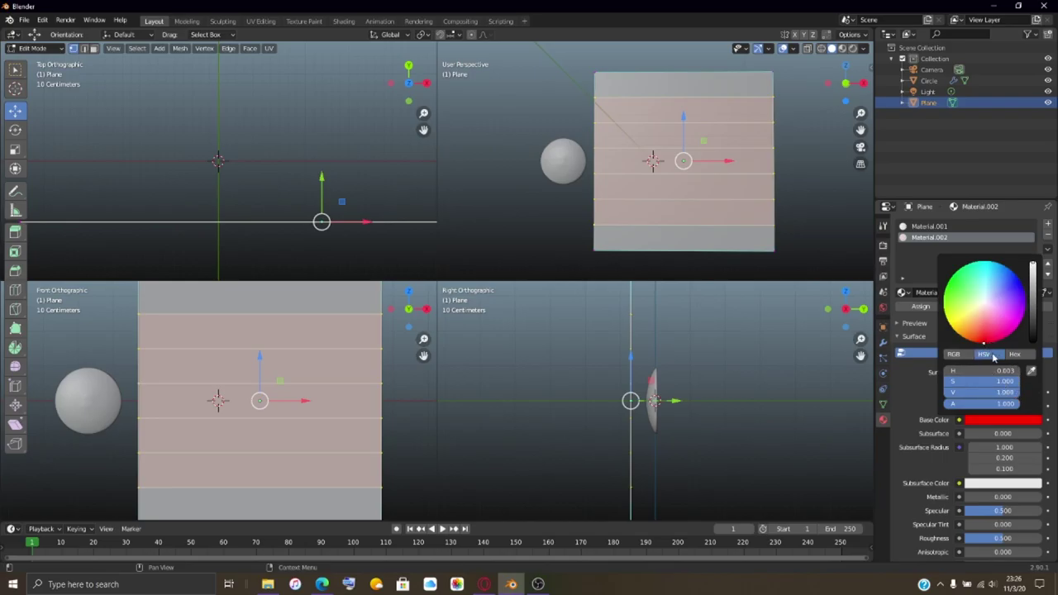
pyautogui.moveTo(982, 341); pyautogui.dragTo(987, 341)
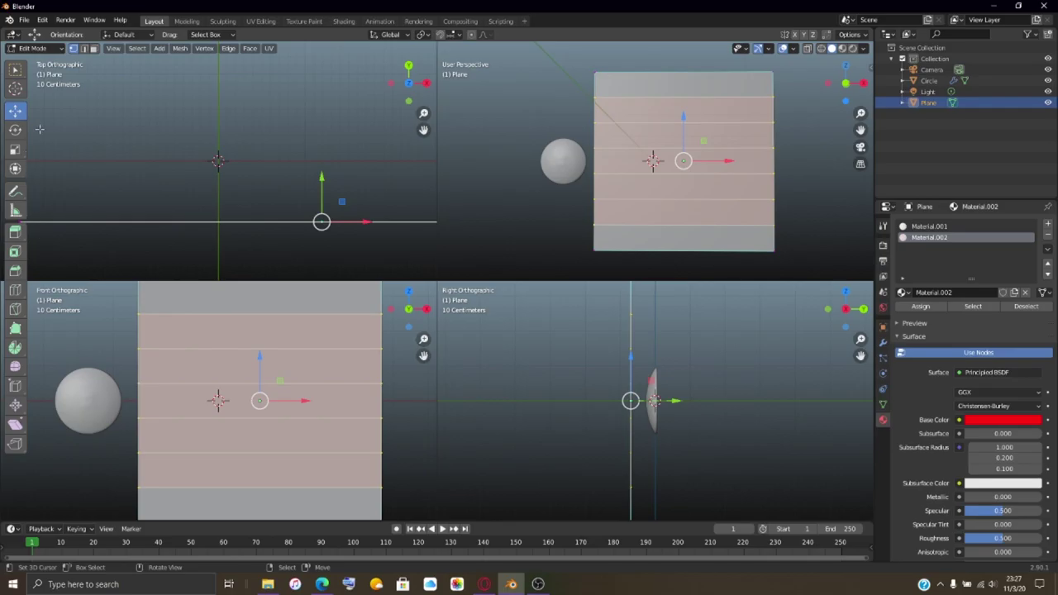
# Step: In face select mode, select the first, third, fifth and seventh strips of the plane and assign Material.002 to them
pyautogui.click(94, 50)
pyautogui.click(633, 94)
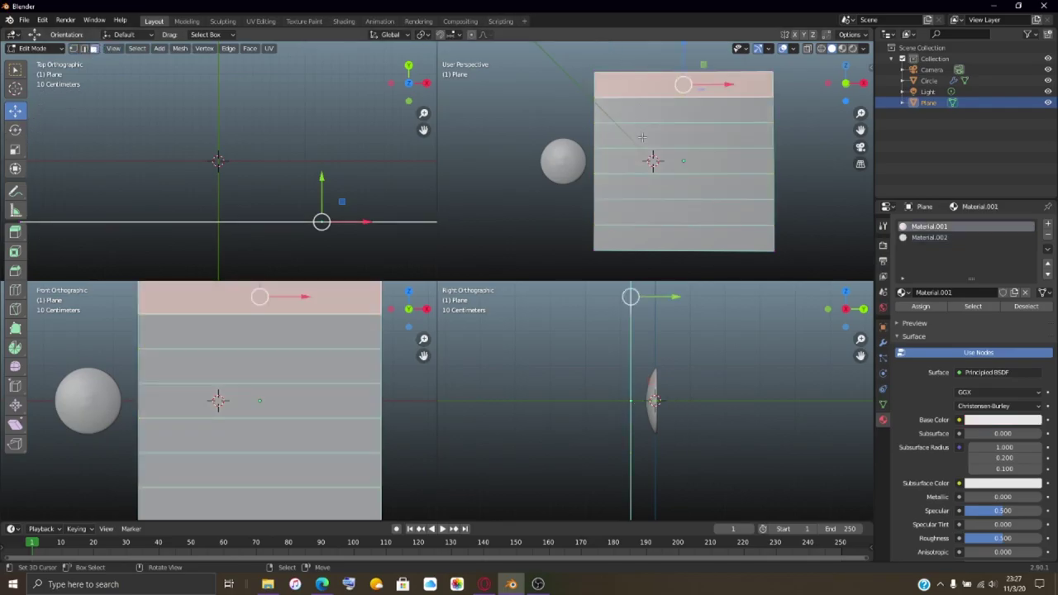
pyautogui.keyDown('shift'); pyautogui.click(642, 137); pyautogui.keyUp('shift')
pyautogui.keyDown('shift'); pyautogui.click(641, 185); pyautogui.keyUp('shift')
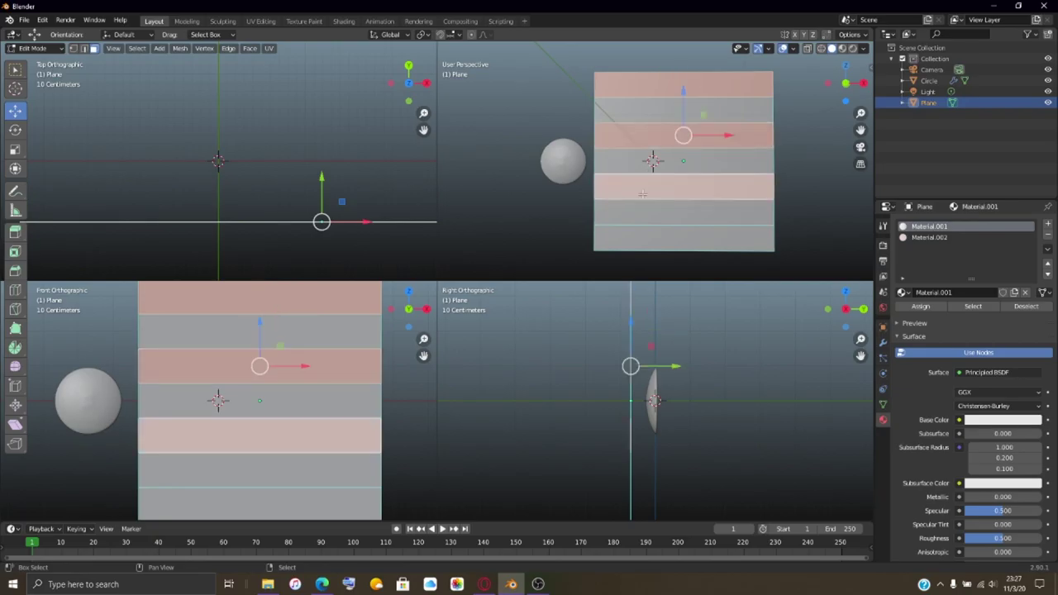
pyautogui.keyDown('shift'); pyautogui.click(633, 244); pyautogui.keyUp('shift')
pyautogui.click(916, 306)
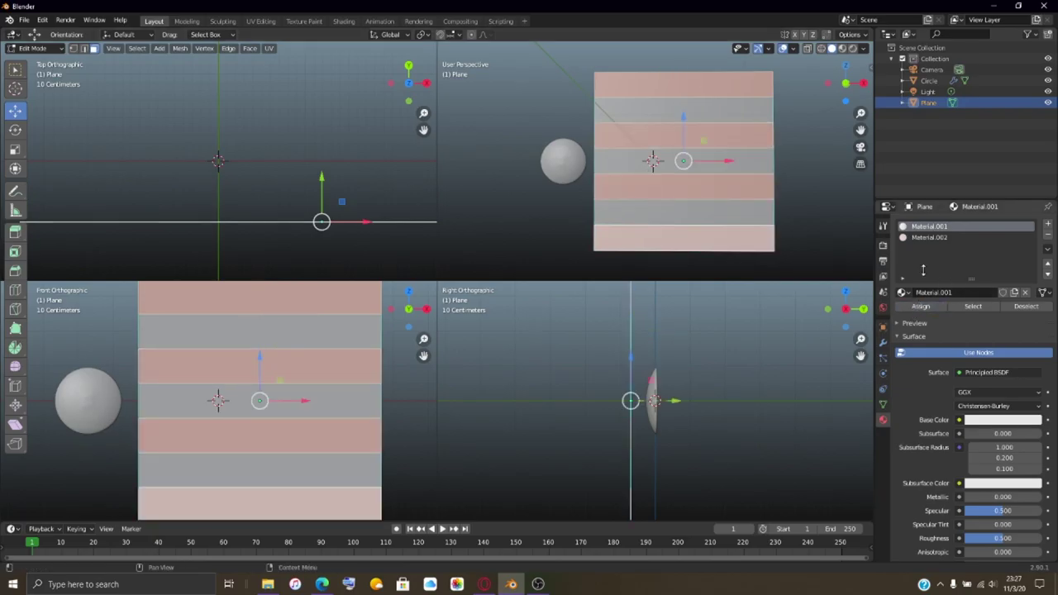
pyautogui.click(928, 238)
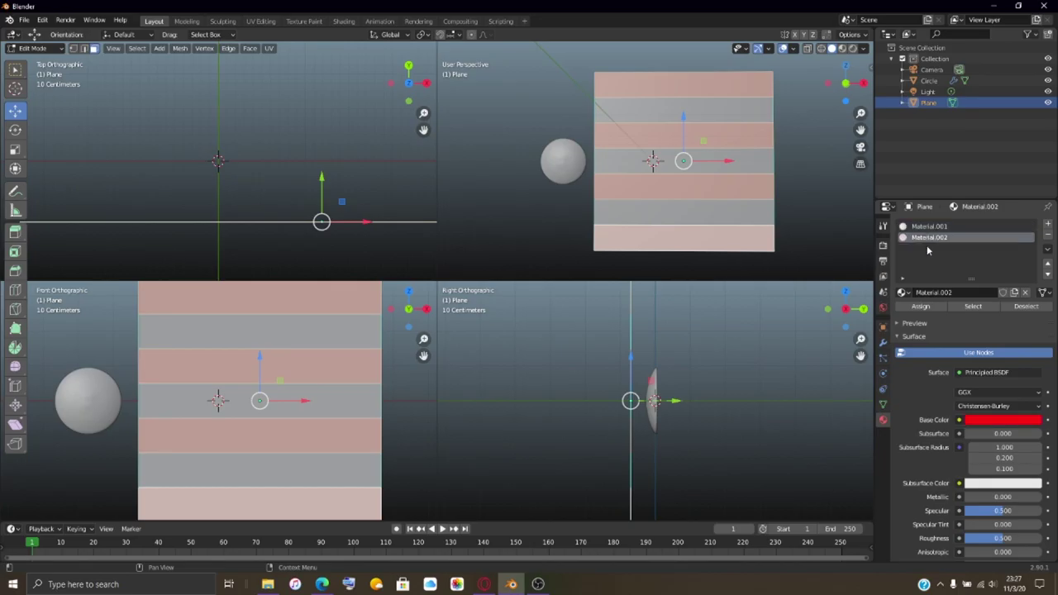
pyautogui.click(916, 311)
pyautogui.click(916, 308)
pyautogui.scroll(-2, 796, 173)
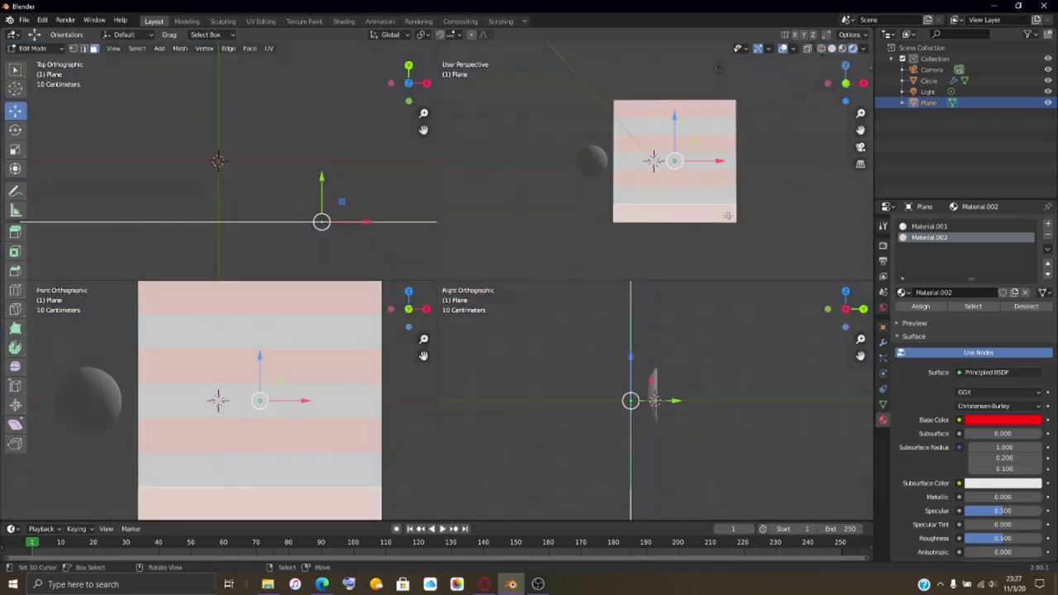
pyautogui.scroll(4, 770, 230)
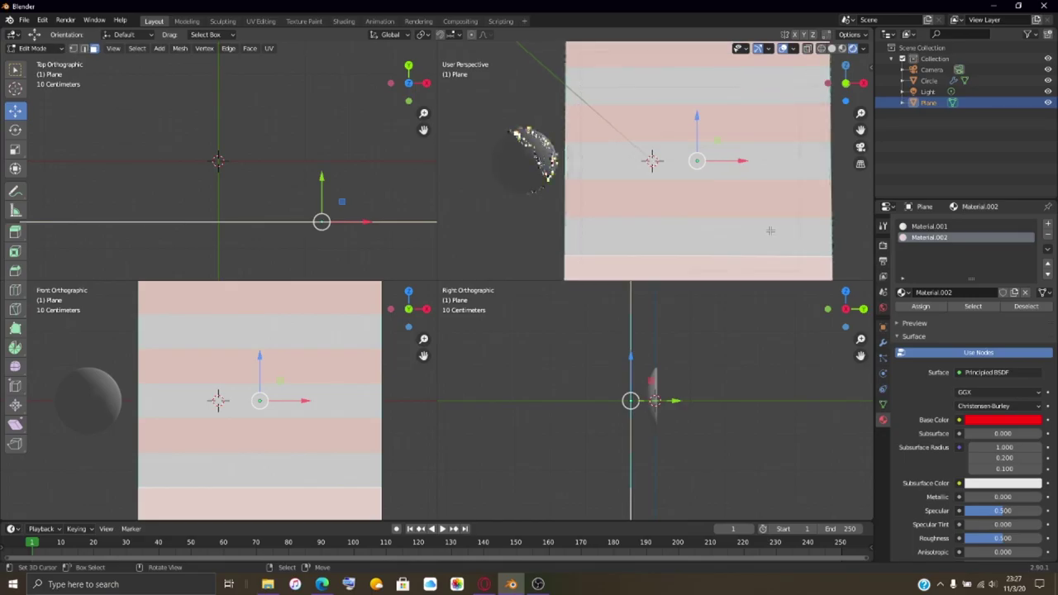
pyautogui.scroll(-1, 770, 231)
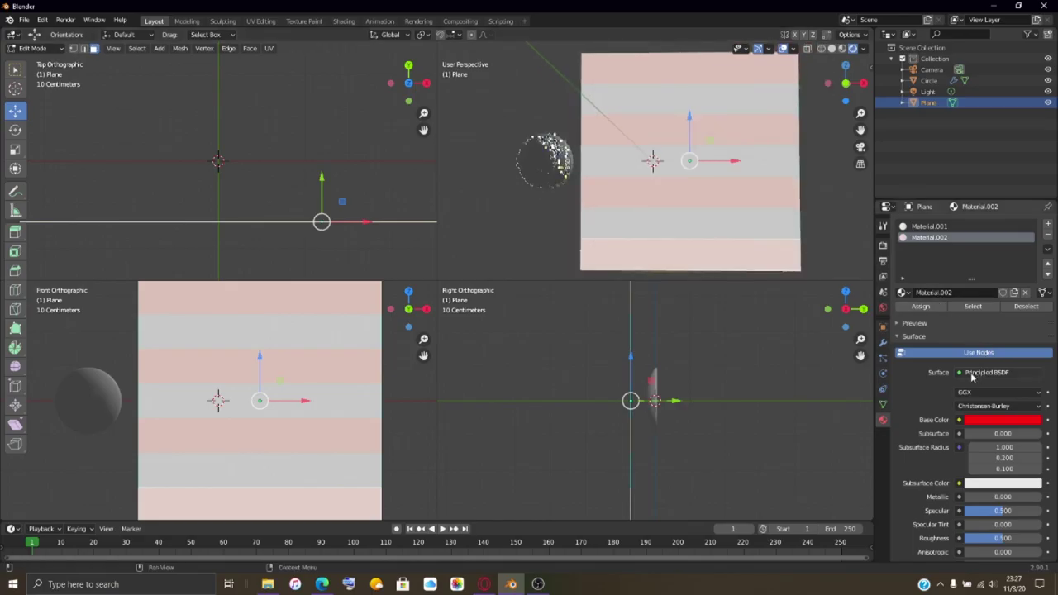
# Step: Set Material.002's subsurface colour to red by sampling its base colour with the eyedropper
pyautogui.click(972, 374)
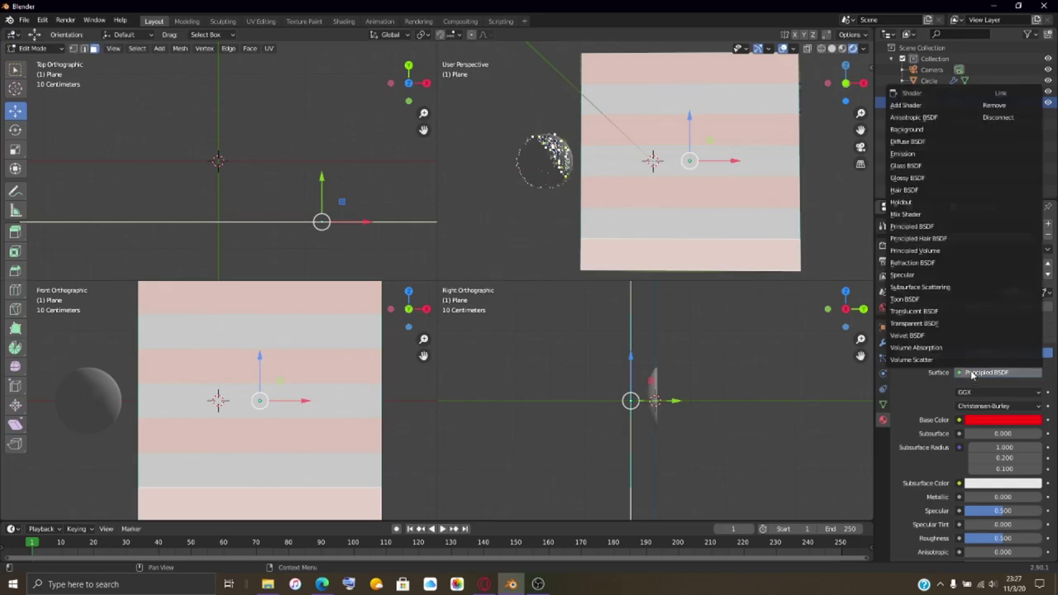
pyautogui.press('Escape')
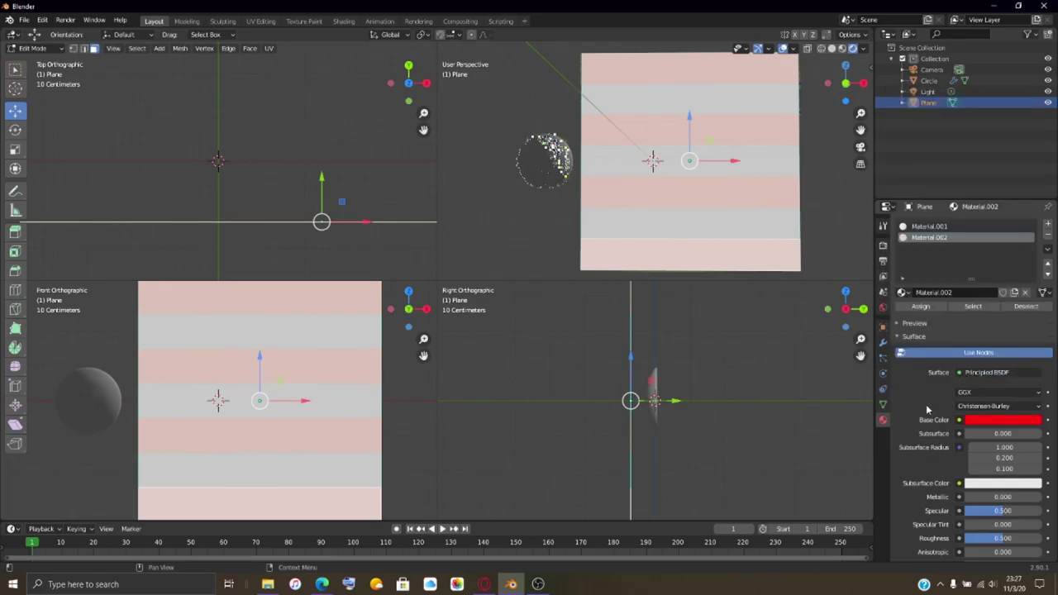
pyautogui.scroll(-3, 926, 404)
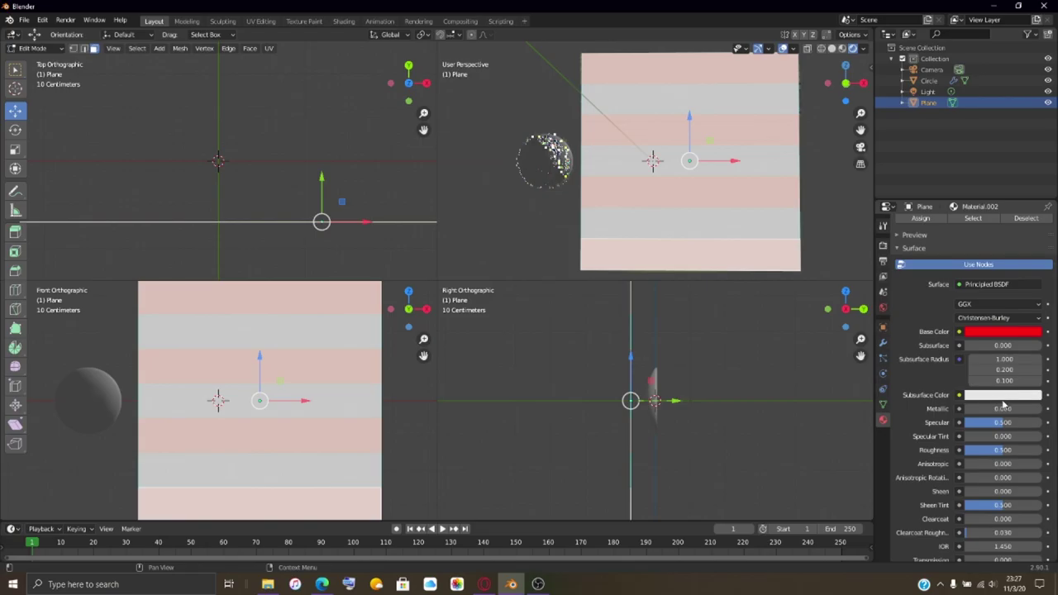
pyautogui.click(977, 397)
pyautogui.click(1032, 349)
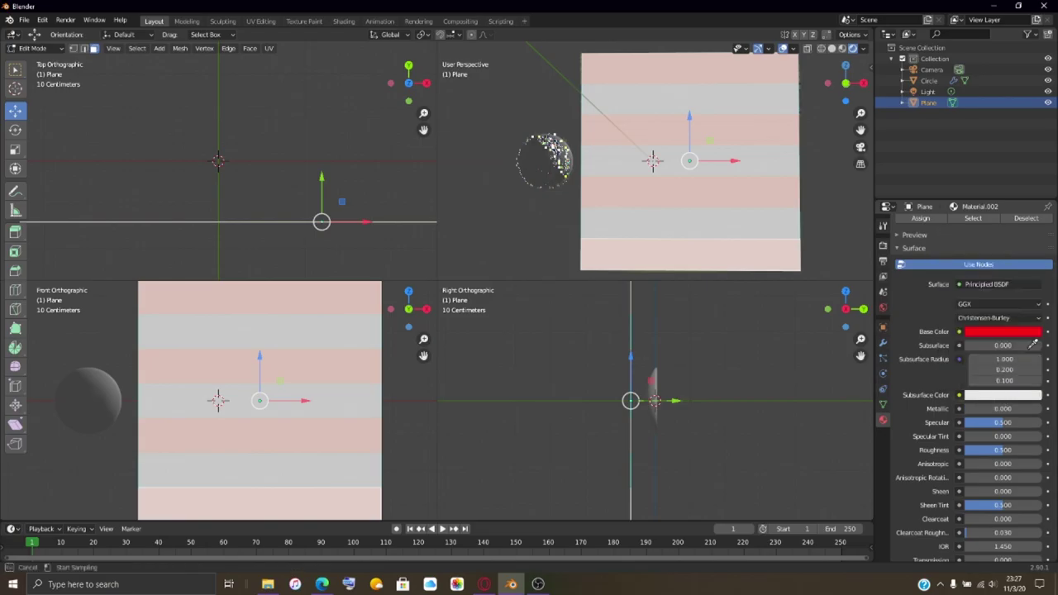
pyautogui.click(1013, 332)
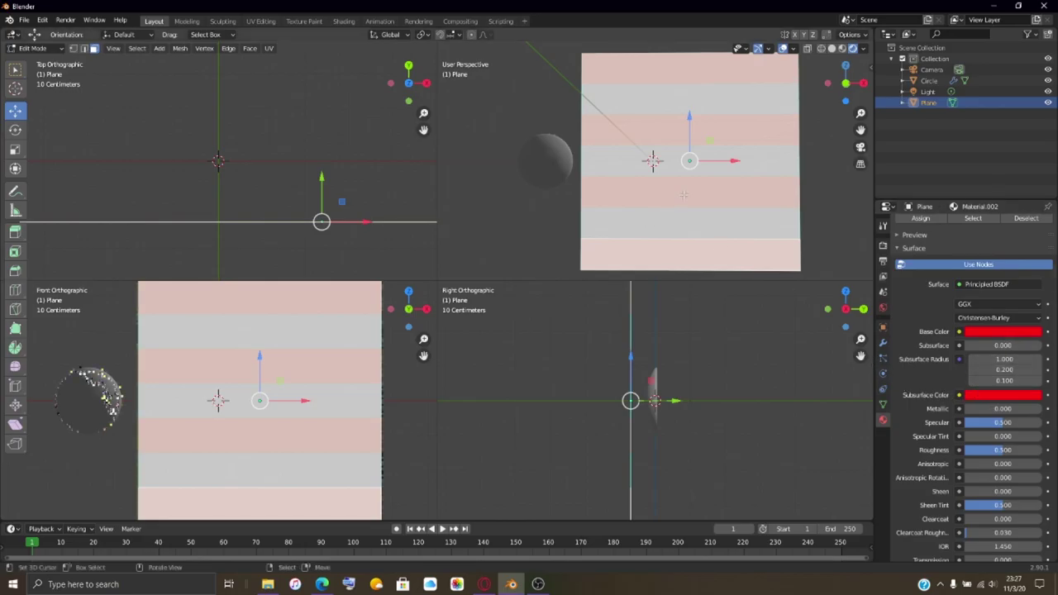
# Step: Inspect the stripe colours in the rendered preview and reassign Material.002 to the four selected strips
pyautogui.scroll(-4, 686, 199)
pyautogui.scroll(5, 694, 215)
pyautogui.scroll(-2, 703, 236)
pyautogui.scroll(2, 711, 255)
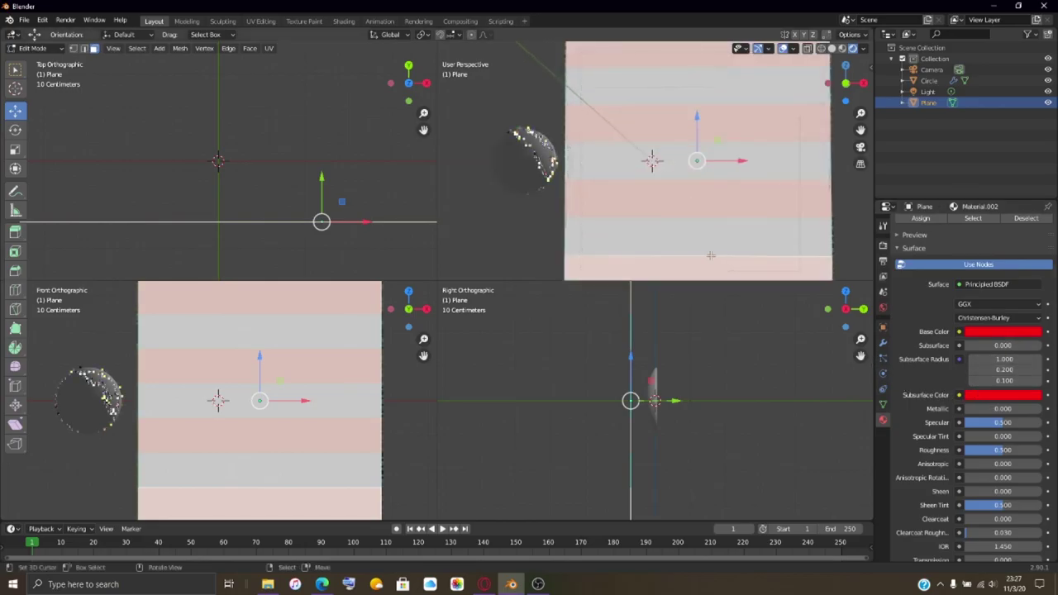
pyautogui.scroll(-2, 711, 255)
pyautogui.scroll(2, 711, 255)
pyautogui.scroll(3, 928, 304)
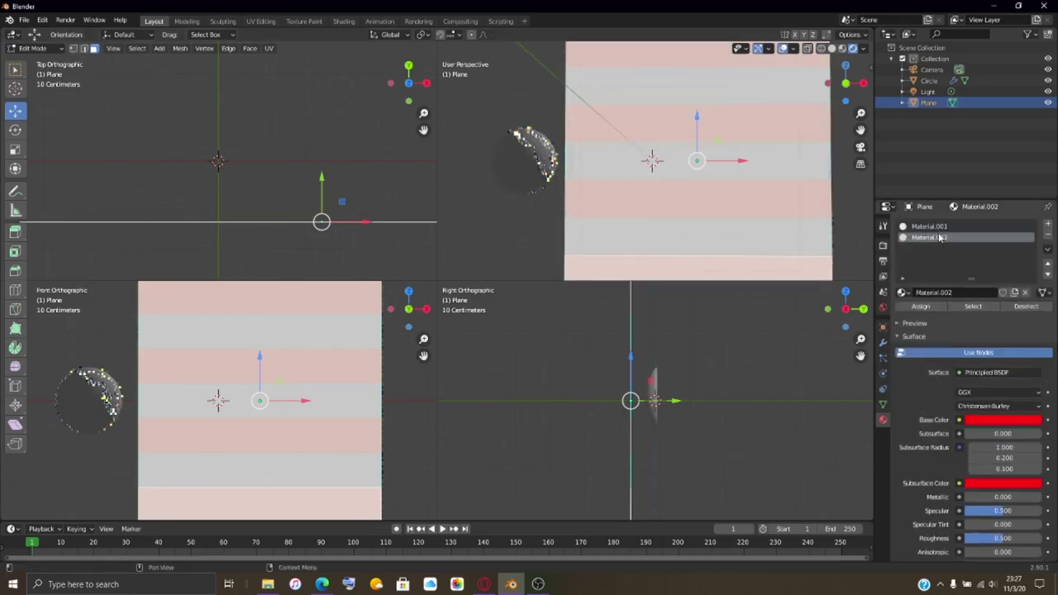
pyautogui.click(924, 307)
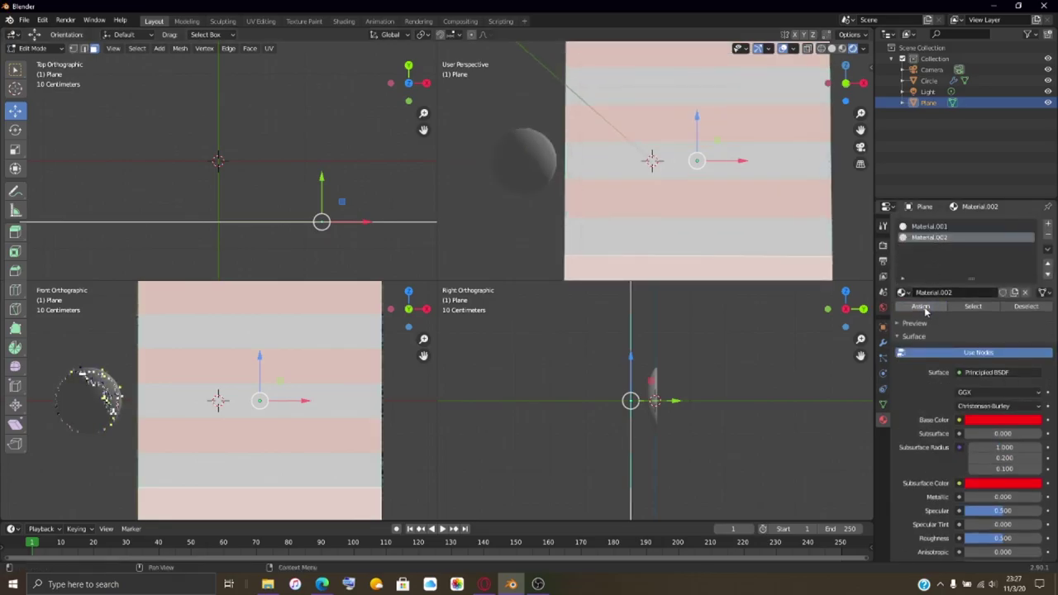
# Step: Raise Material.002's subsurface value to about 0.589
pyautogui.scroll(-2, 922, 358)
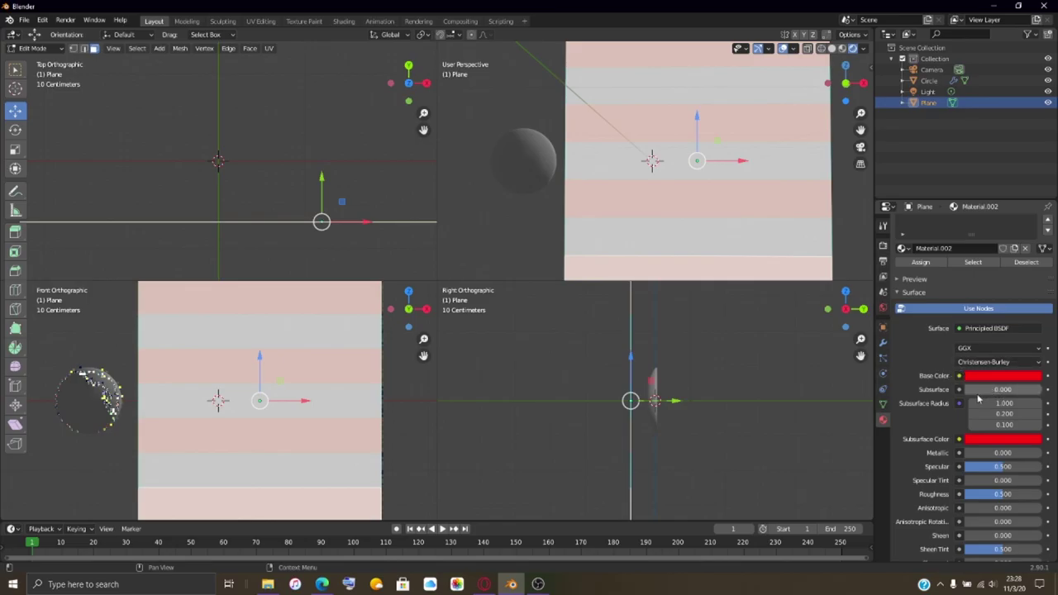
pyautogui.scroll(2, 977, 399)
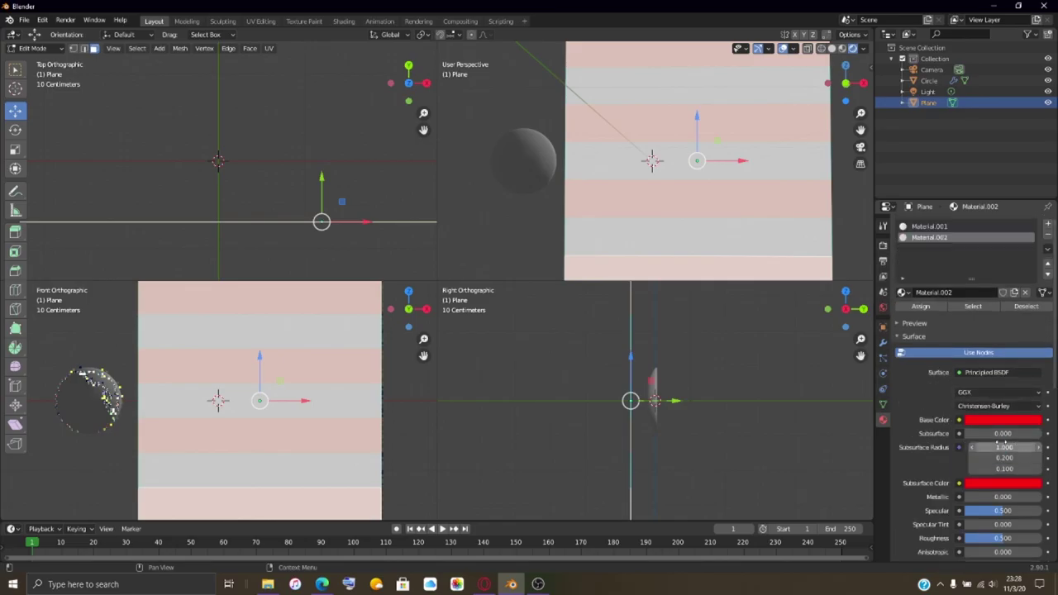
pyautogui.moveTo(982, 434); pyautogui.dragTo(1010, 435)
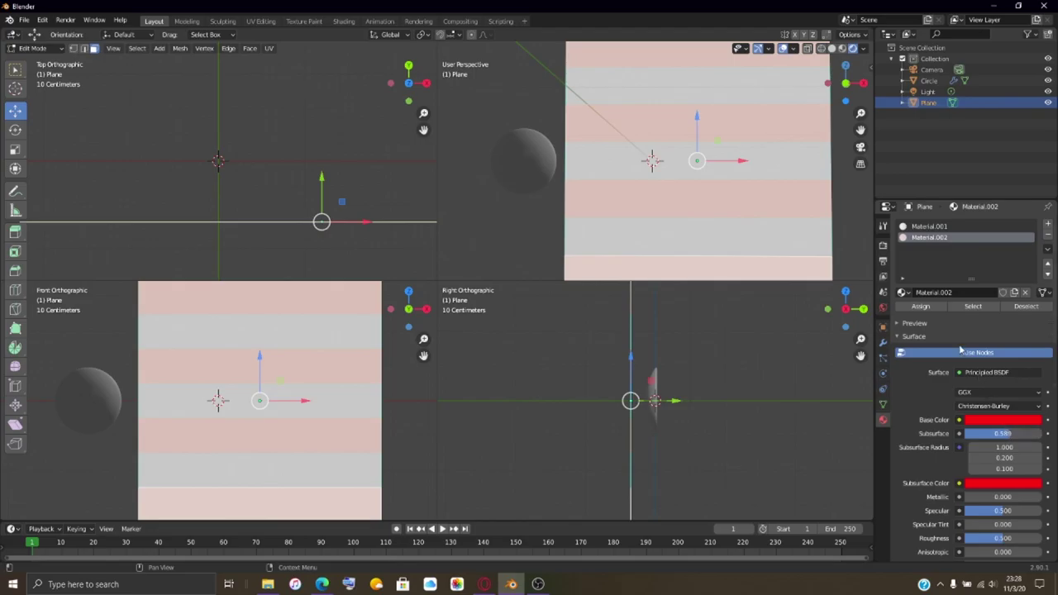
# Step: Change Material.002's surface shader to Emission and set its colour to pure red with hue 0.997, saturation 1.000 and value 1.000
pyautogui.click(971, 372)
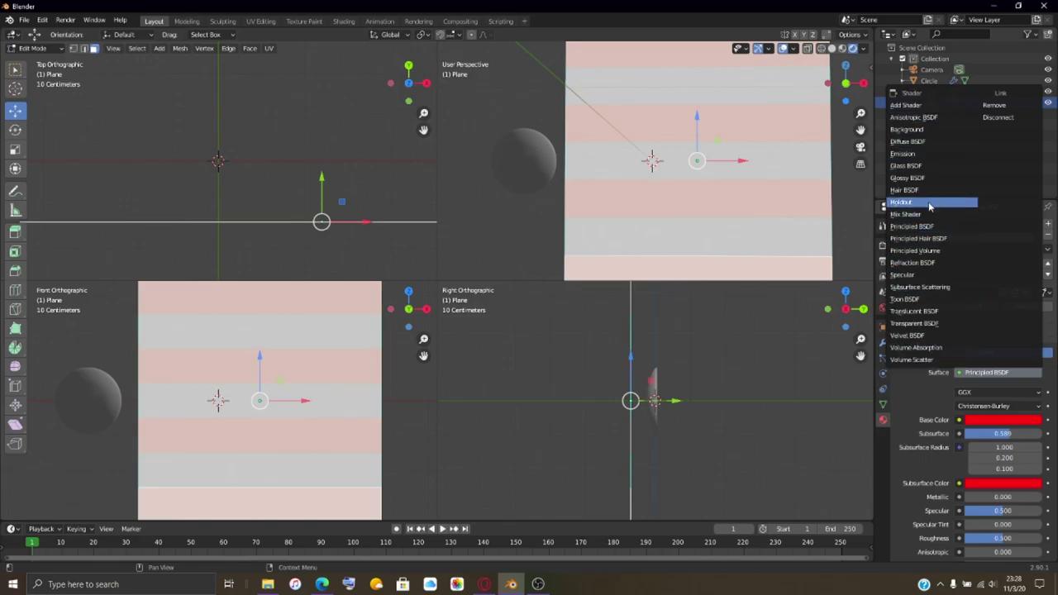
pyautogui.click(928, 154)
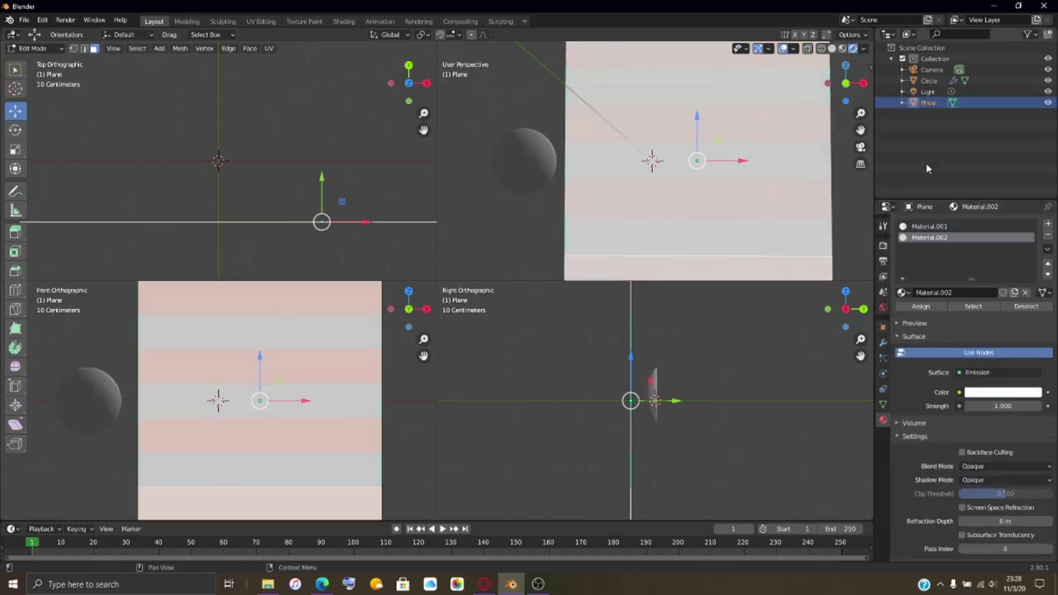
pyautogui.click(992, 394)
pyautogui.moveTo(1010, 293); pyautogui.dragTo(984, 314)
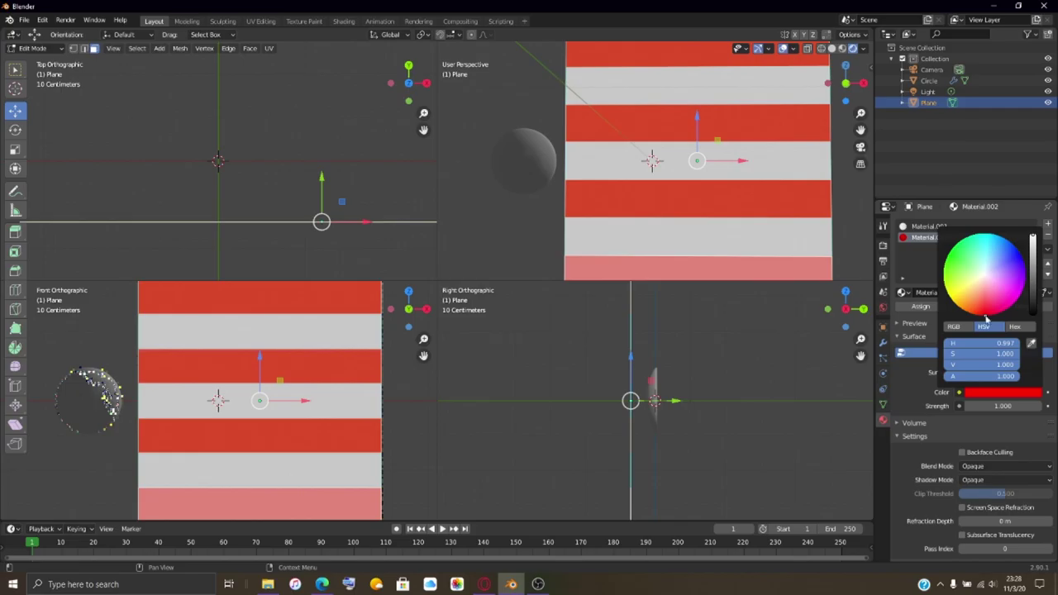
pyautogui.scroll(-1, 747, 258)
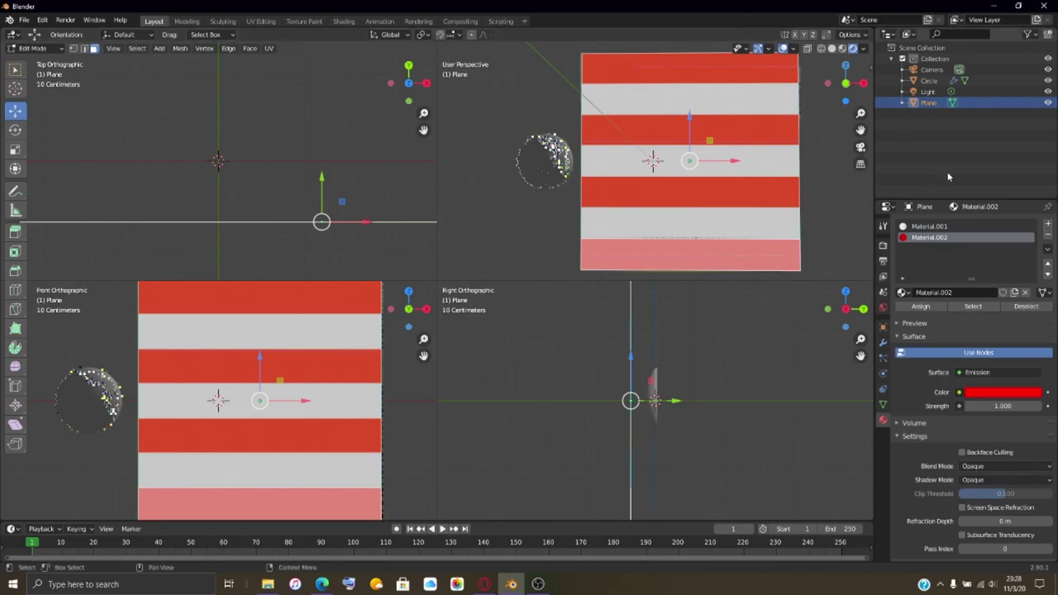
# Step: Switch the scene's render engine from Eevee to Cycles
pyautogui.click(883, 246)
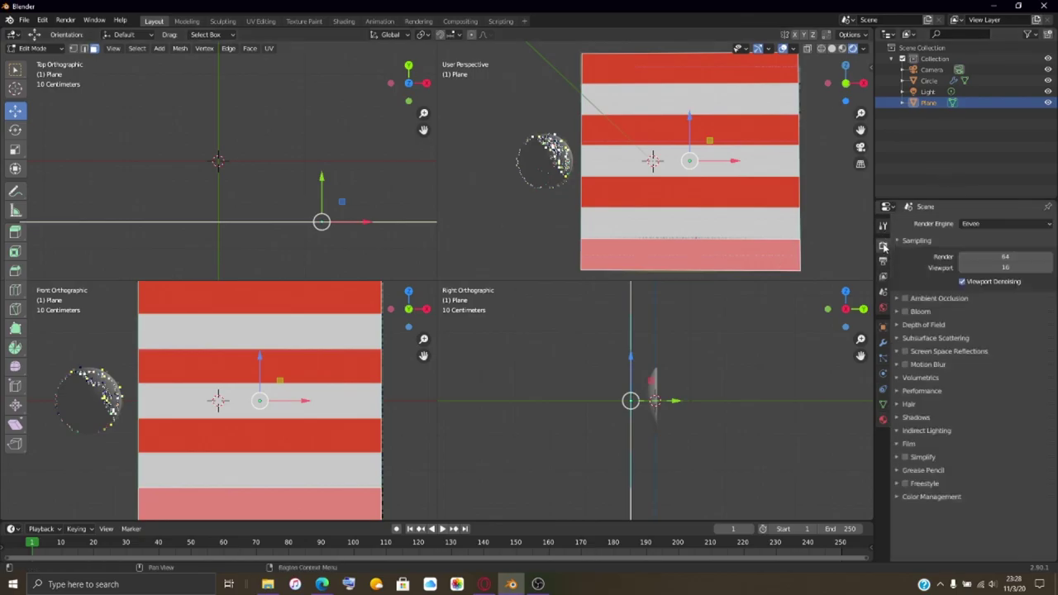
pyautogui.click(1005, 224)
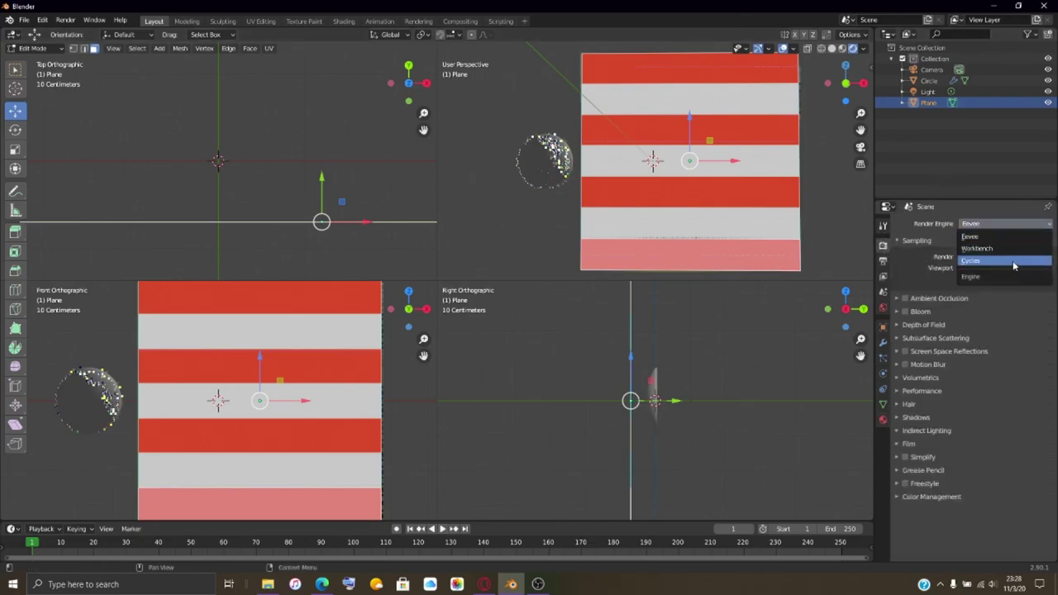
pyautogui.click(1012, 260)
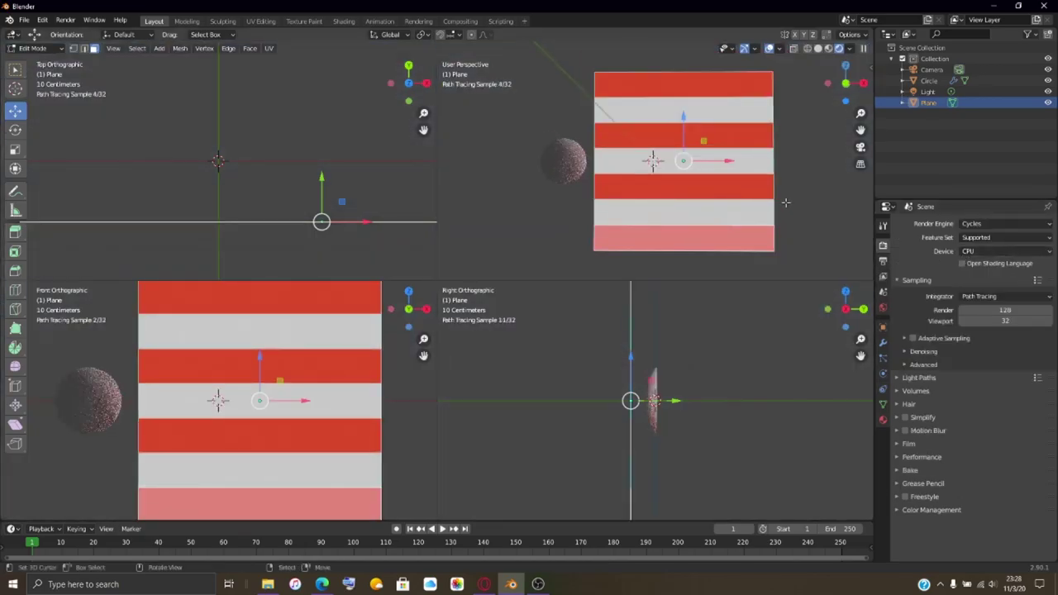
pyautogui.scroll(2, 785, 202)
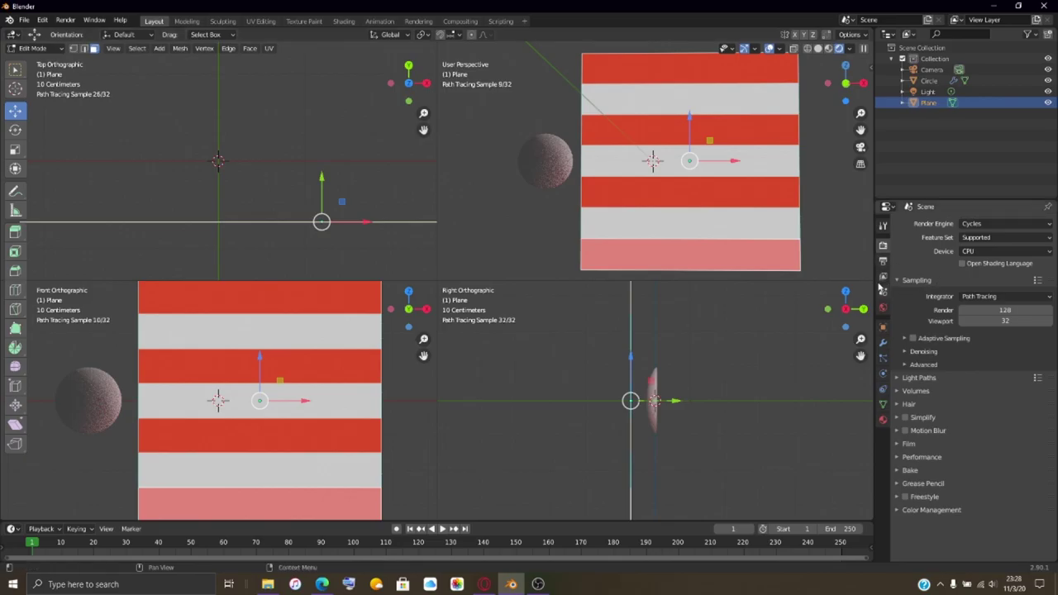
# Step: Change Material.001's surface shader to Emission and keep its colour pure white with value 1.000
pyautogui.click(882, 419)
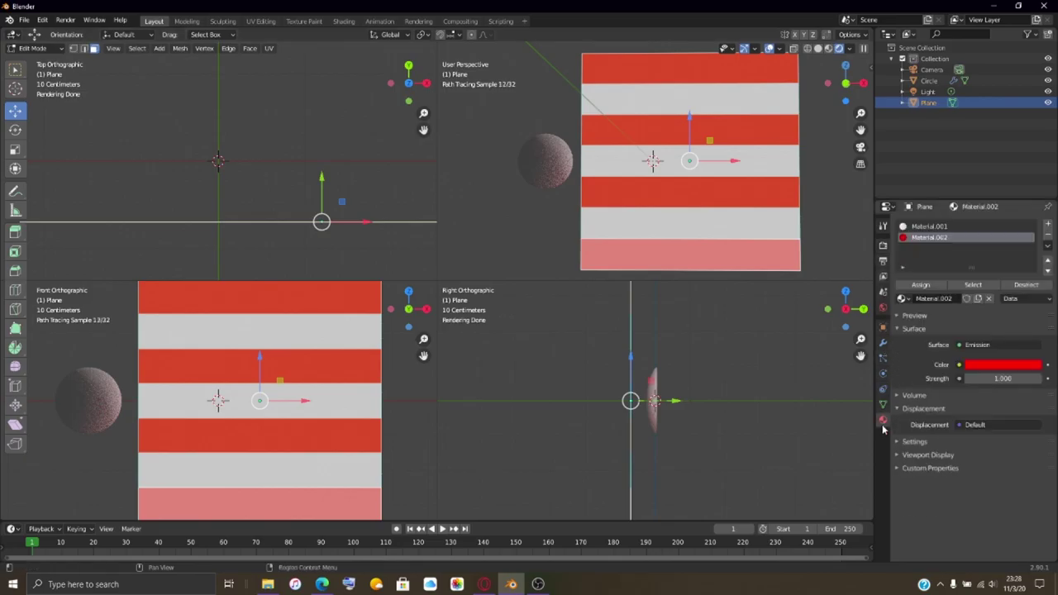
pyautogui.click(911, 226)
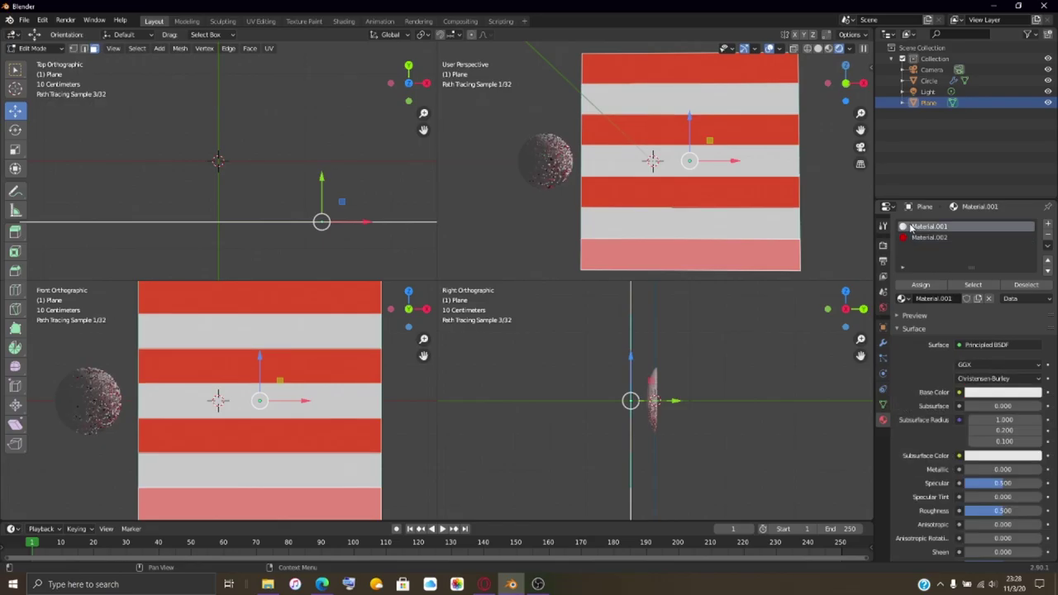
pyautogui.click(980, 345)
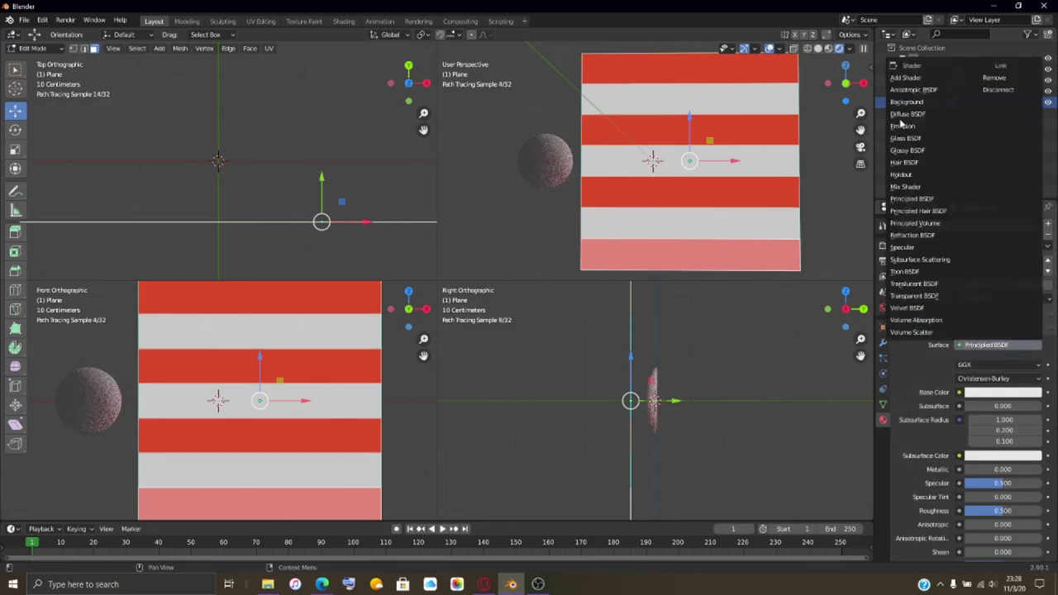
pyautogui.click(914, 126)
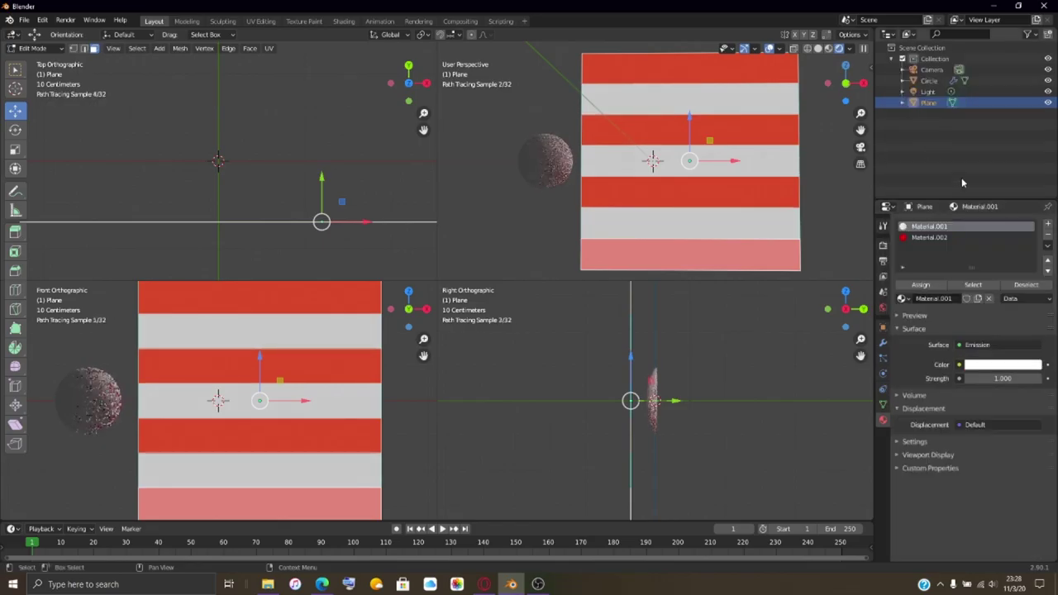
pyautogui.click(994, 367)
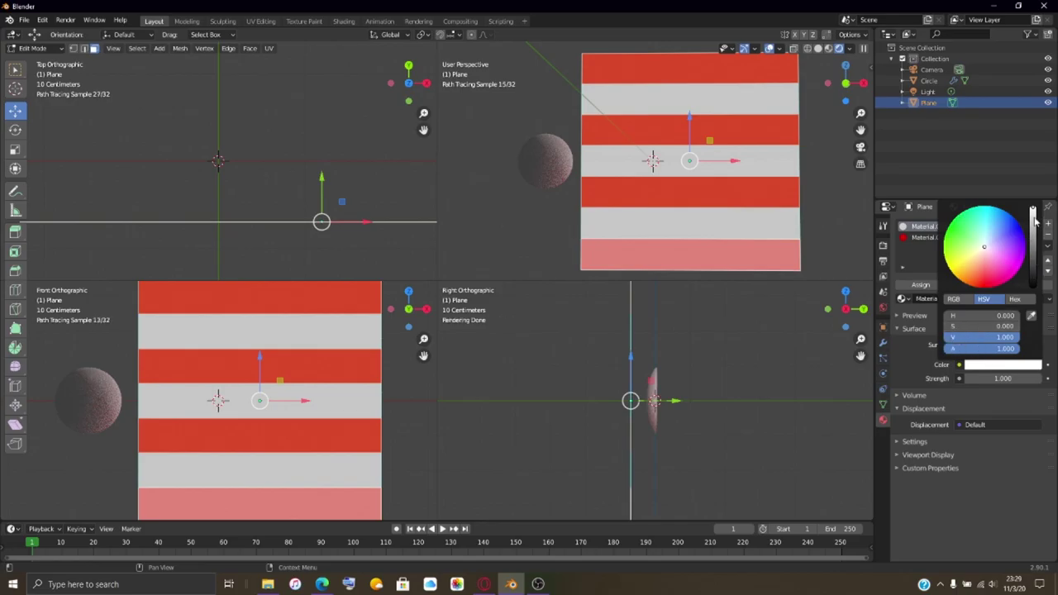
pyautogui.moveTo(1034, 216)
pyautogui.mouseDown()
pyautogui.moveTo(1033, 248)
pyautogui.moveTo(1033, 214)
pyautogui.mouseUp()
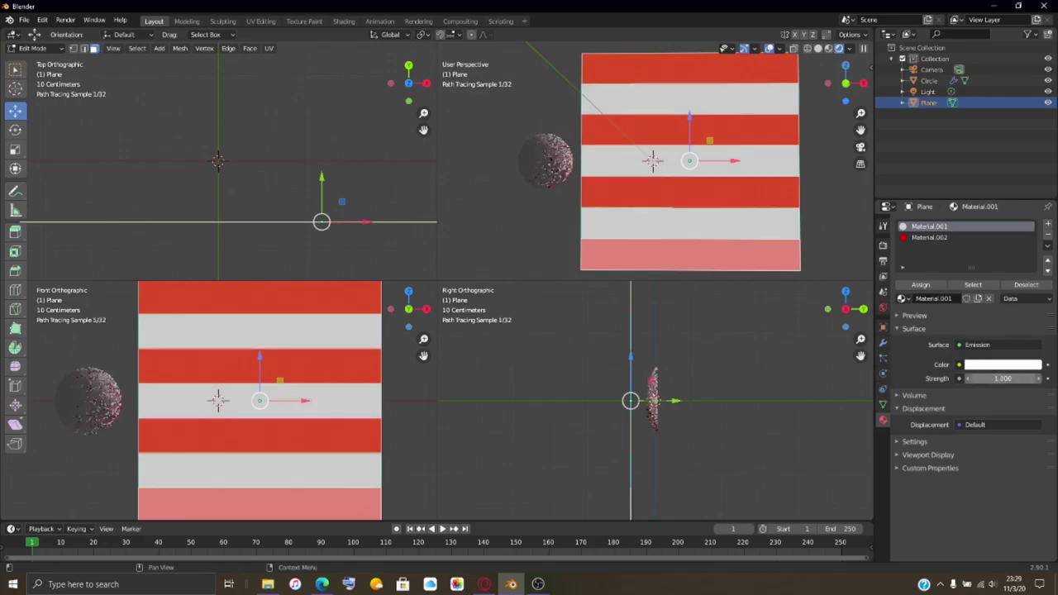
# Step: Raise Material.001's emission strength to 10.000
pyautogui.moveTo(1002, 378); pyautogui.dragTo(1057, 378)
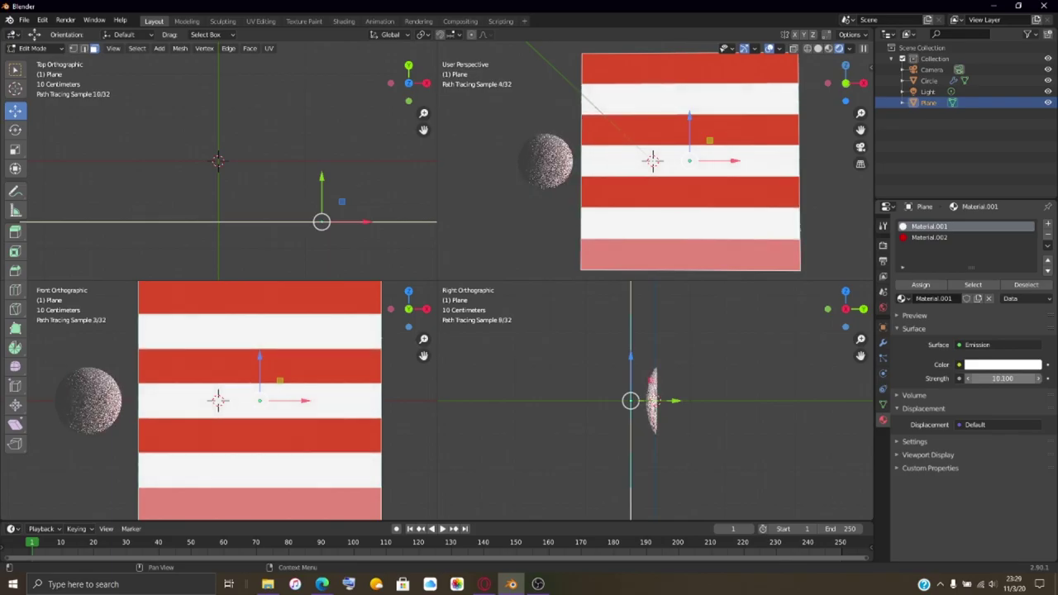
pyautogui.moveTo(1057, 377); pyautogui.dragTo(1041, 381)
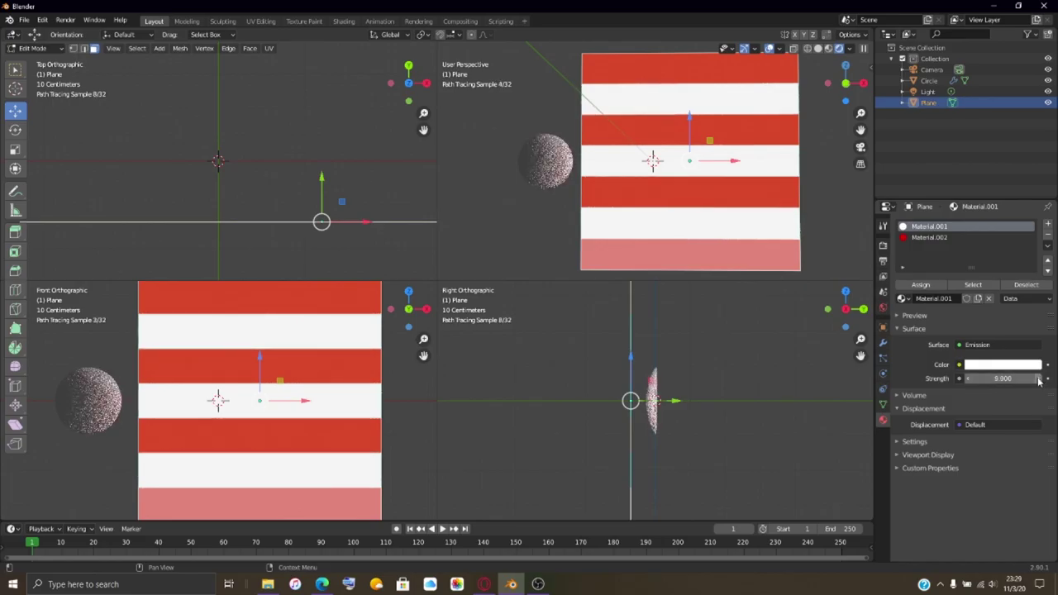
pyautogui.hotkey('ctrl', 'z')
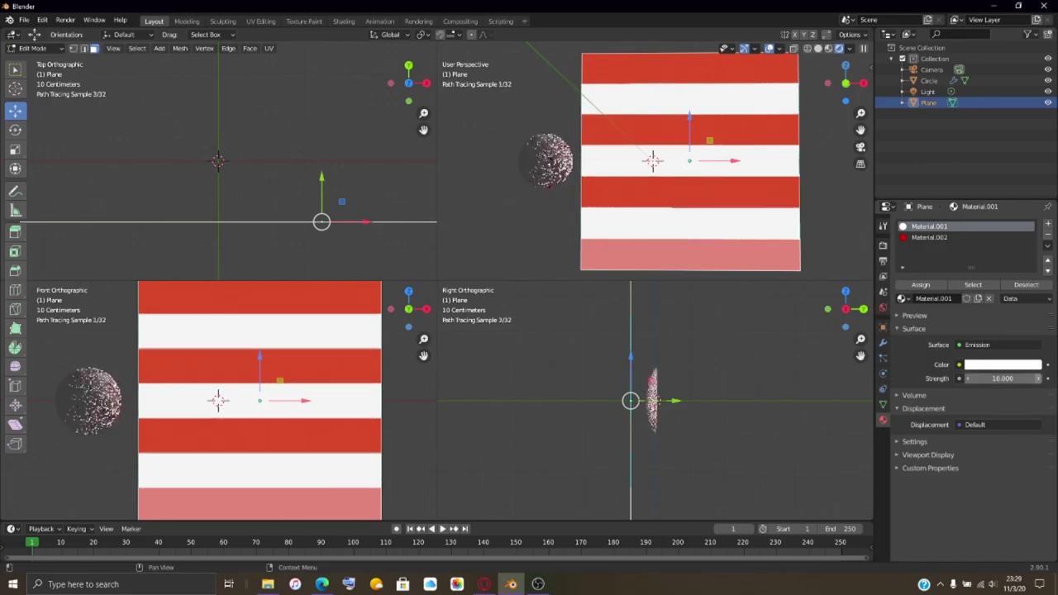
# Step: Leave Edit Mode on the striped plane and switch the viewports to solid shading
pyautogui.click(965, 378)
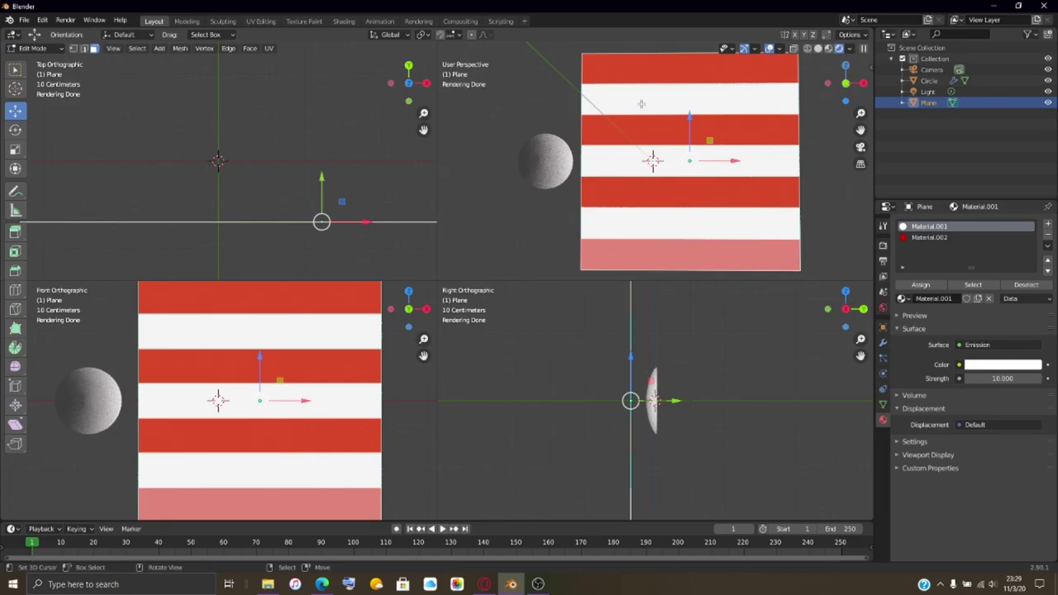
pyautogui.scroll(-4, 673, 155)
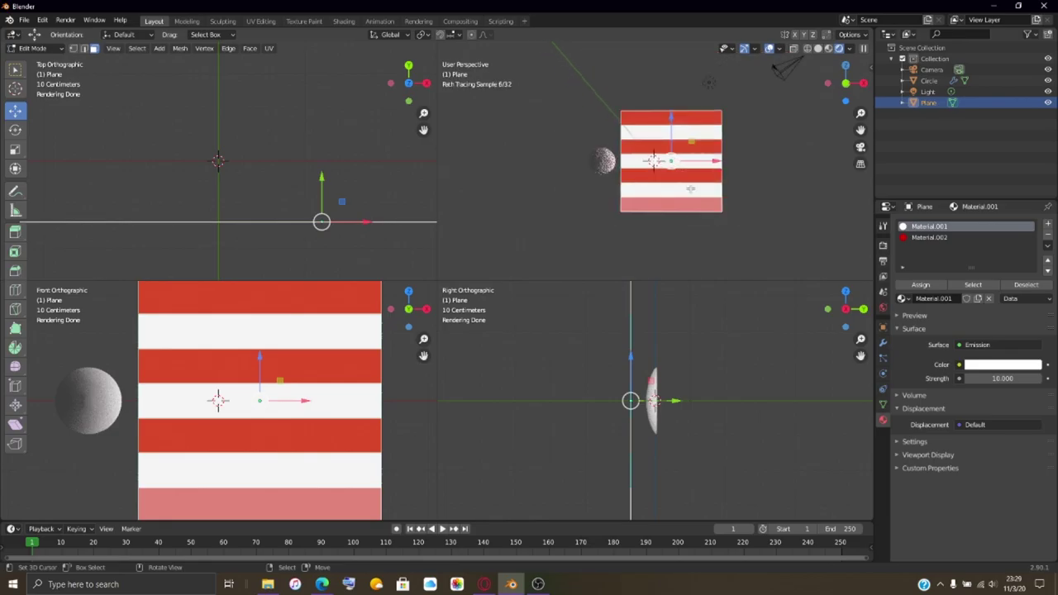
pyautogui.scroll(2, 691, 188)
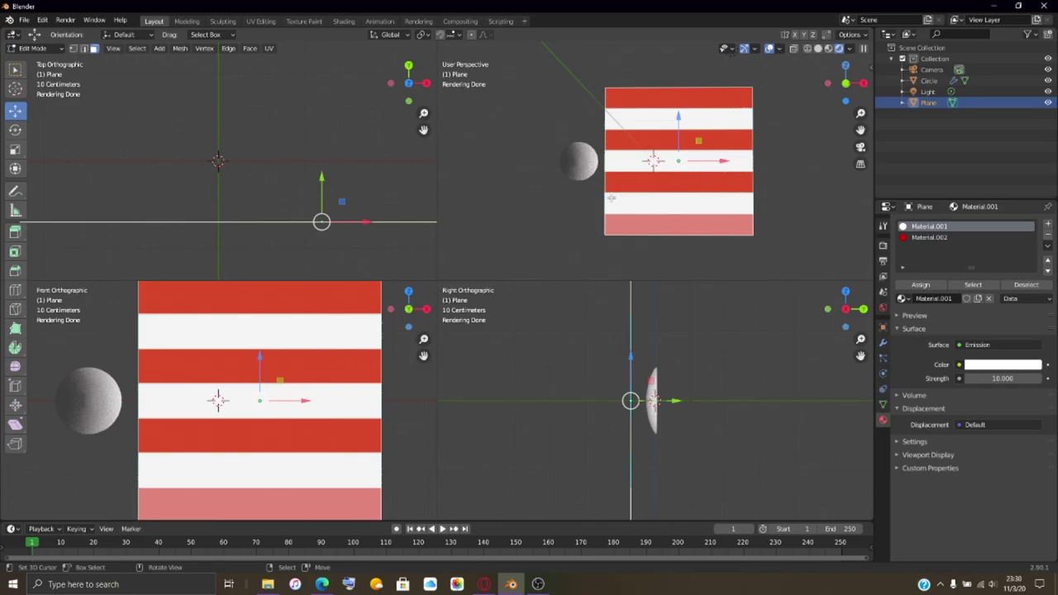
pyautogui.click(570, 156)
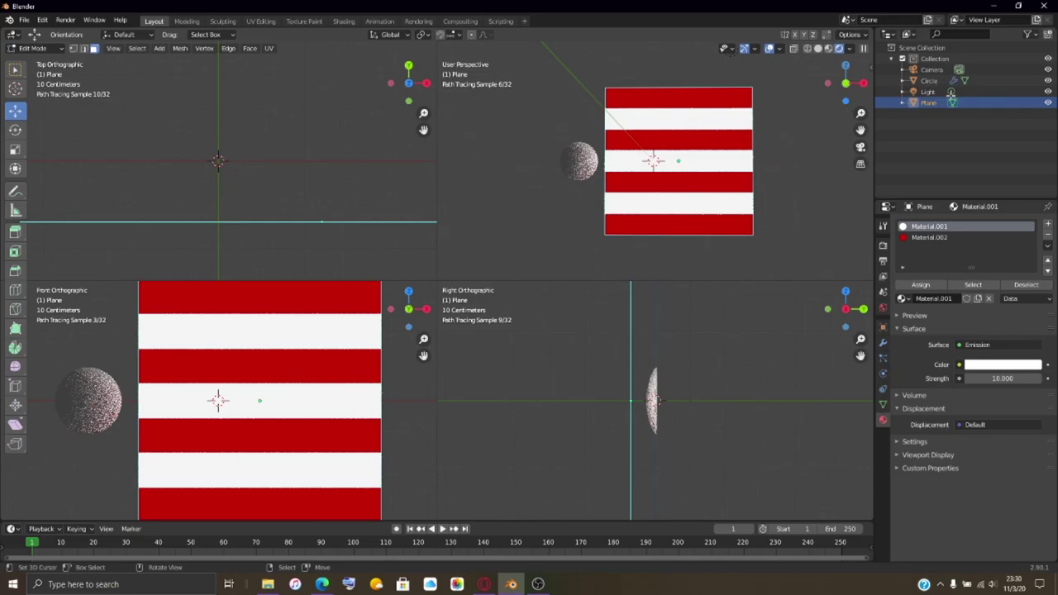
pyautogui.click(624, 149)
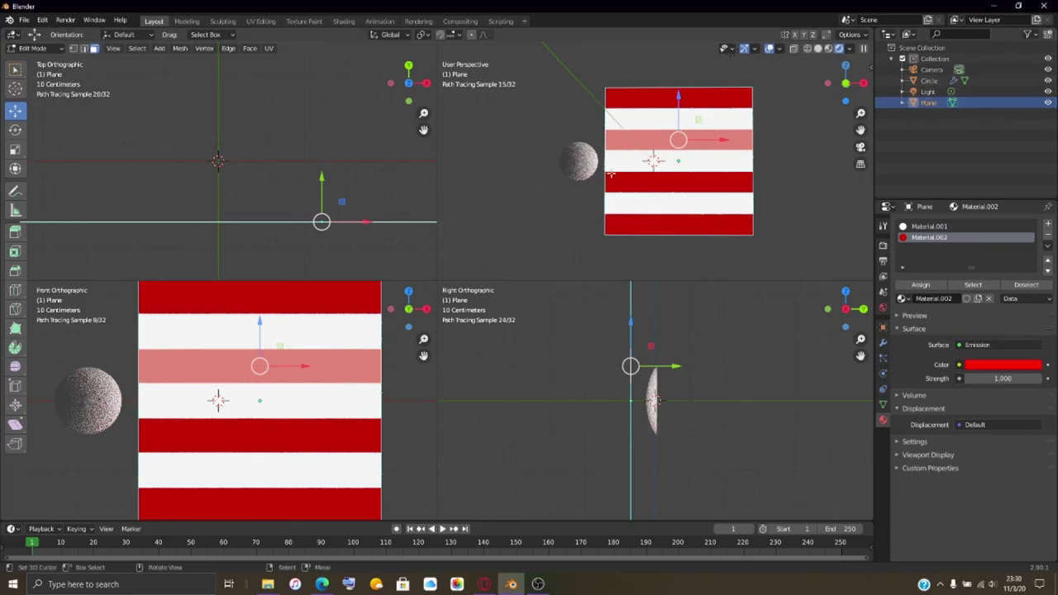
pyautogui.press('Tab')
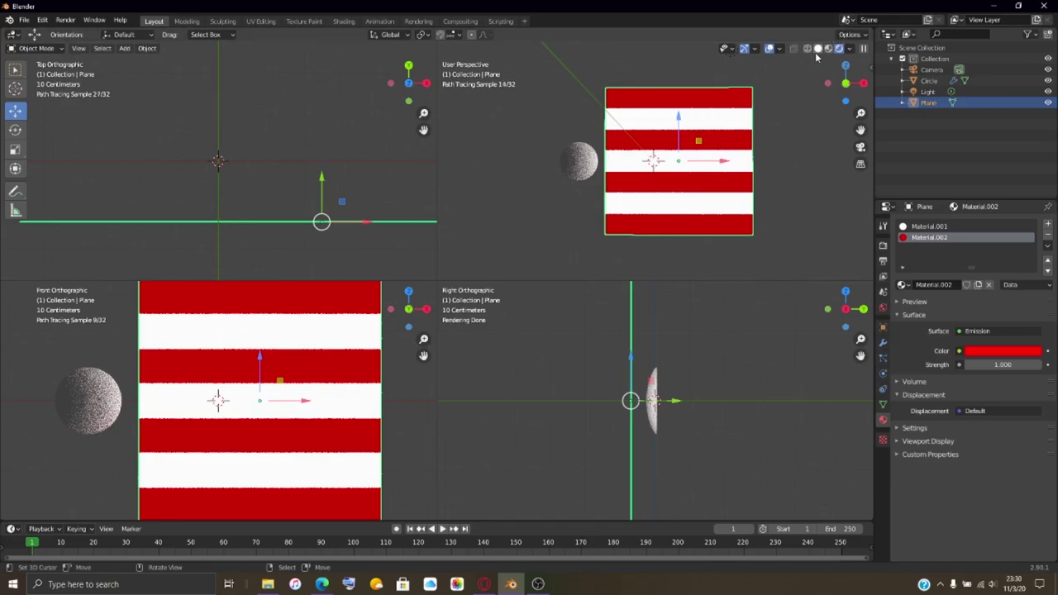
pyautogui.press('z')
pyautogui.scroll(3, 632, 178)
pyautogui.scroll(-3, 632, 179)
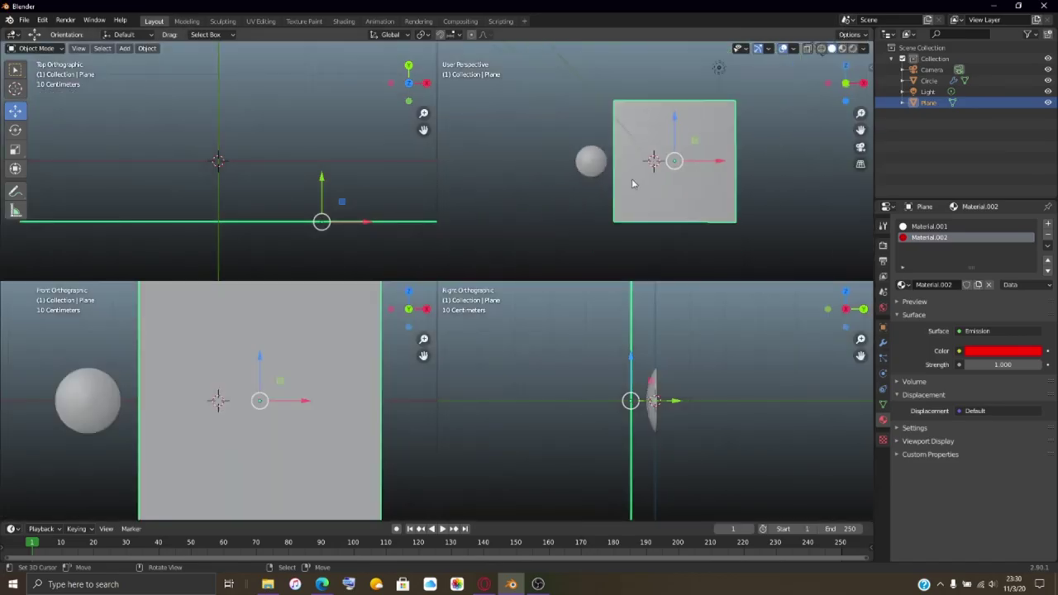
pyautogui.scroll(3, 631, 179)
pyautogui.scroll(-4, 631, 178)
pyautogui.scroll(2, 631, 180)
pyautogui.scroll(-2, 632, 180)
pyautogui.click(903, 428)
pyautogui.click(903, 428)
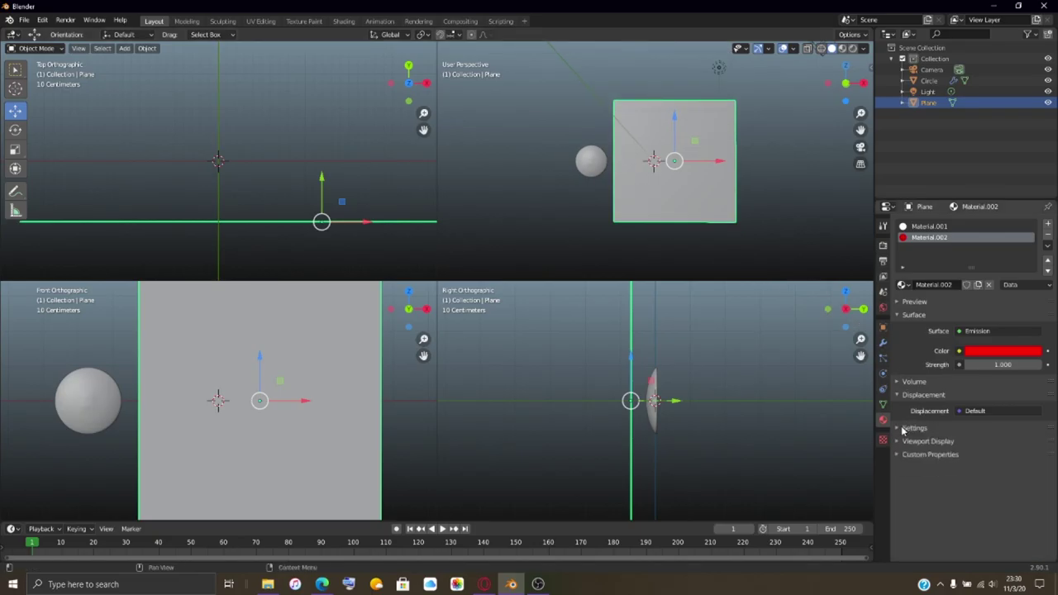
# Step: Move the striped plane along the Y axis so it stands well behind the dome
pyautogui.moveTo(632, 176); pyautogui.dragTo(679, 164, button='middle')
pyautogui.moveTo(692, 164); pyautogui.dragTo(738, 157)
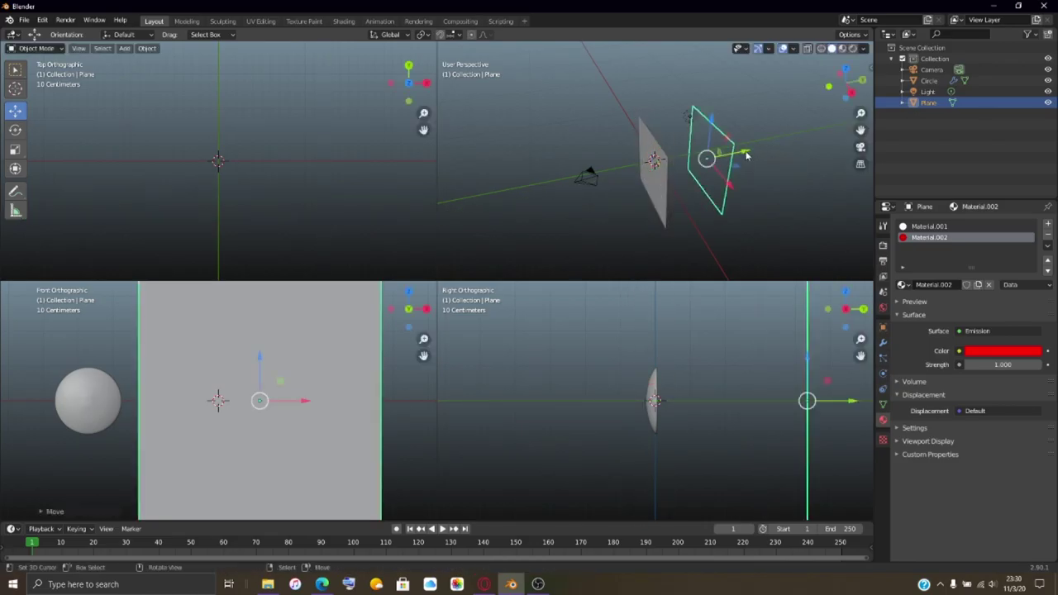
pyautogui.moveTo(738, 157); pyautogui.dragTo(702, 185, button='middle')
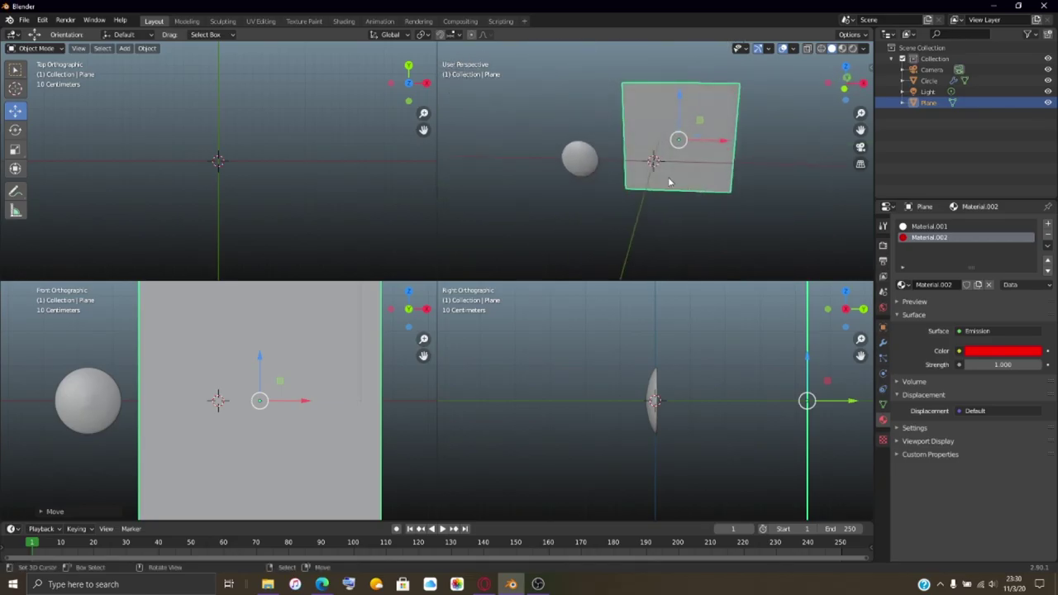
pyautogui.scroll(4, 668, 176)
pyautogui.moveTo(574, 168); pyautogui.dragTo(584, 139, button='middle')
pyautogui.moveTo(663, 174); pyautogui.dragTo(670, 174, button='middle')
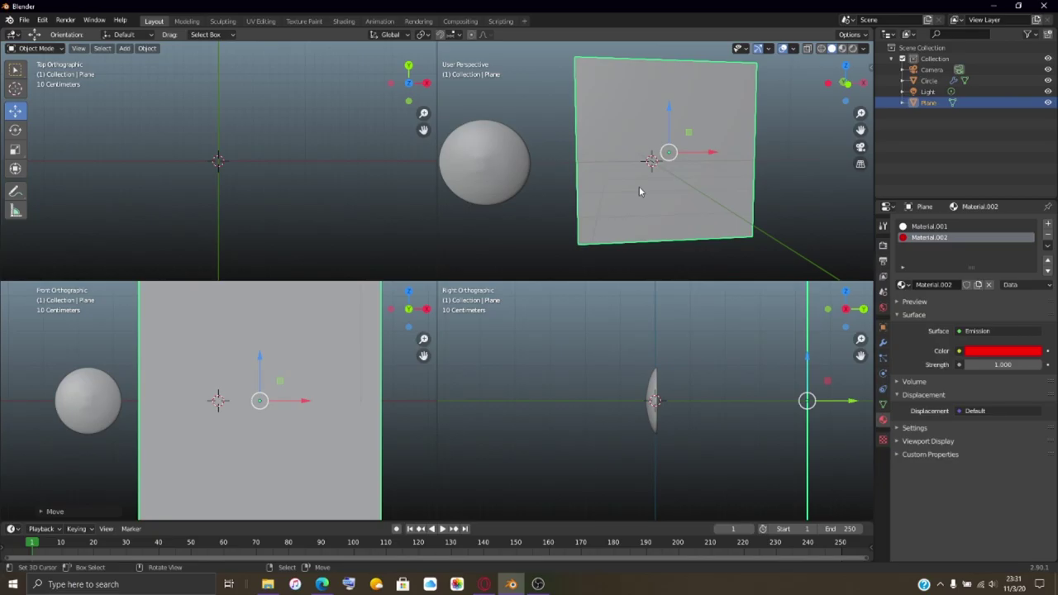
# Step: Select the dome and examine its shape and its placement relative to the plane behind it
pyautogui.press('shift')
pyautogui.scroll(-2, 639, 189)
pyautogui.click(555, 164)
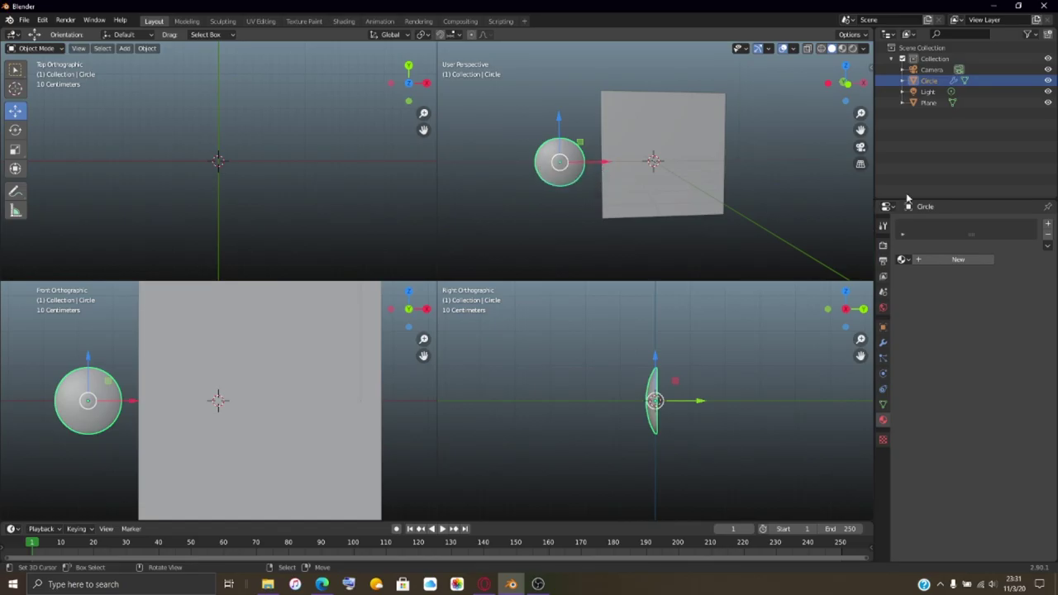
pyautogui.scroll(2, 552, 181)
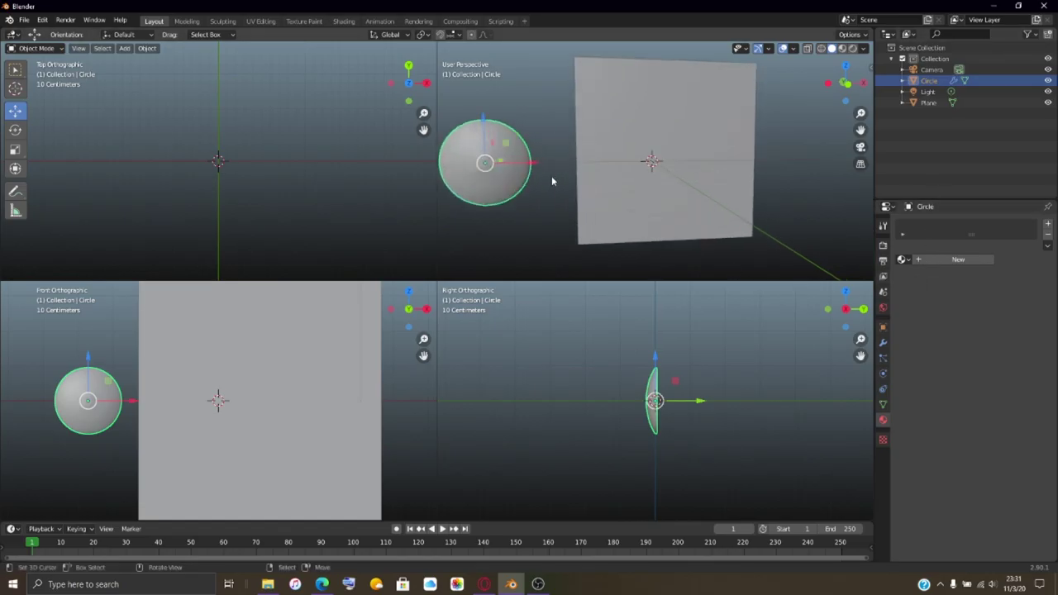
pyautogui.keyDown('shift'); pyautogui.moveTo(531, 204); pyautogui.dragTo(683, 203, button='middle'); pyautogui.keyUp('shift')
pyautogui.scroll(1, 716, 206)
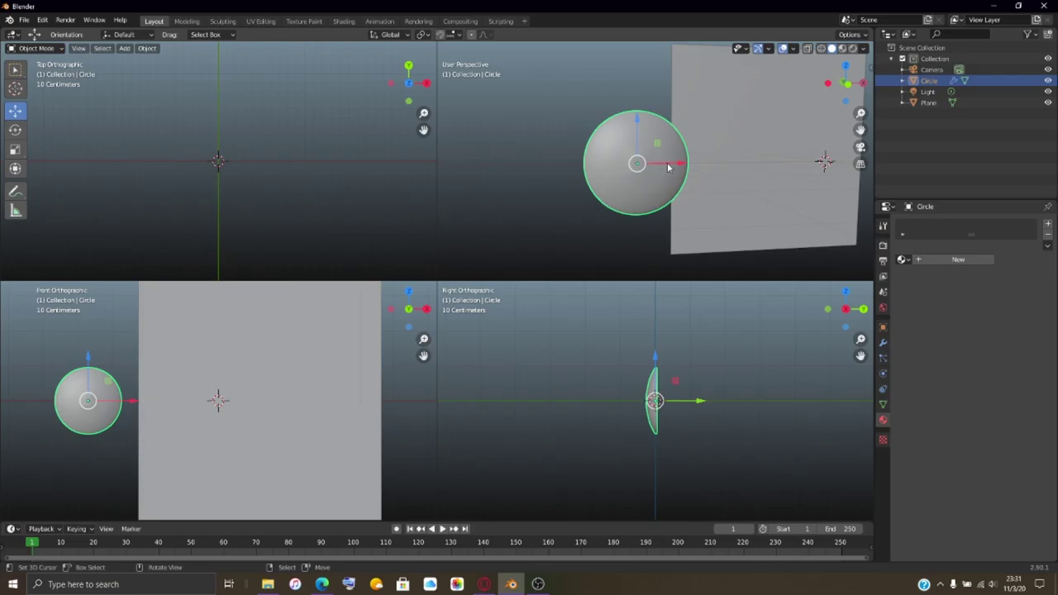
pyautogui.scroll(3, 667, 169)
pyautogui.scroll(-2, 664, 171)
pyautogui.scroll(-5, 664, 171)
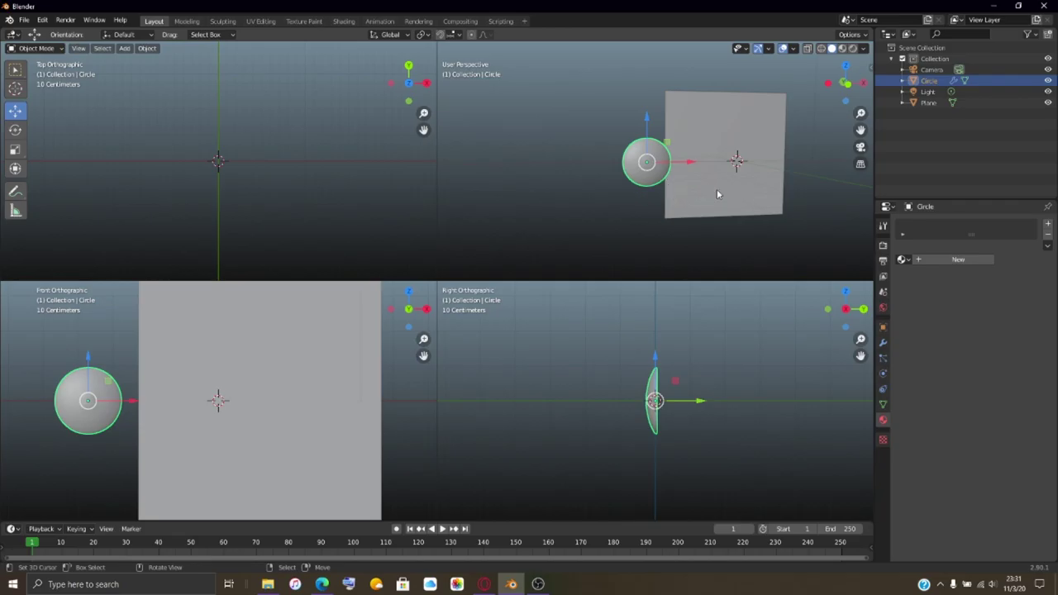
pyautogui.keyDown('shift'); pyautogui.moveTo(763, 163); pyautogui.dragTo(642, 170, button='middle'); pyautogui.keyUp('shift')
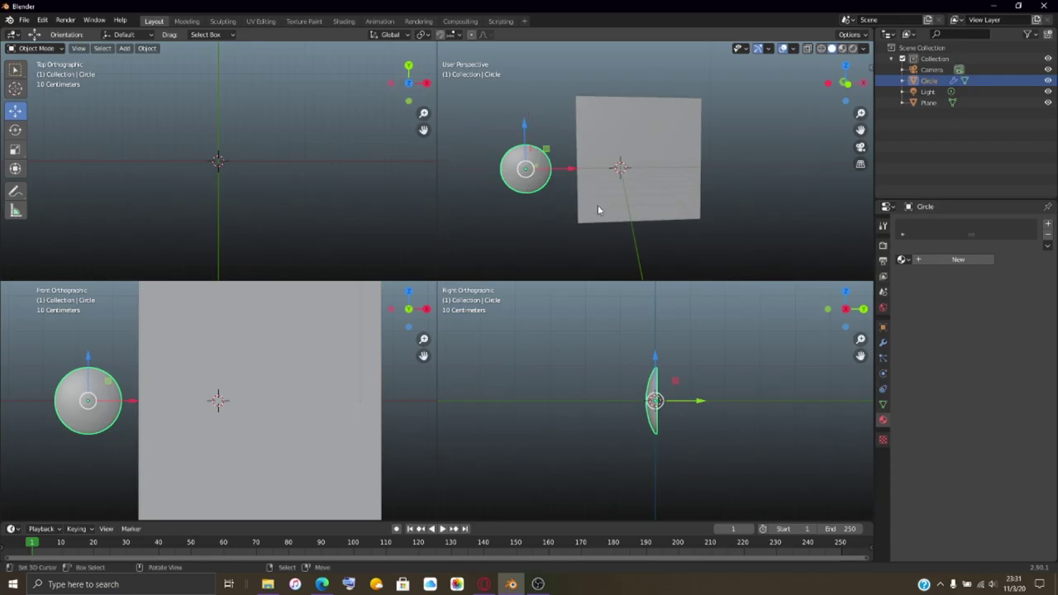
# Step: Add a mesh circle at the origin with 5 vertices to make a pentagon outline of 1 m radius
pyautogui.hotkey('shift', 'a')
pyautogui.moveTo(598, 207)
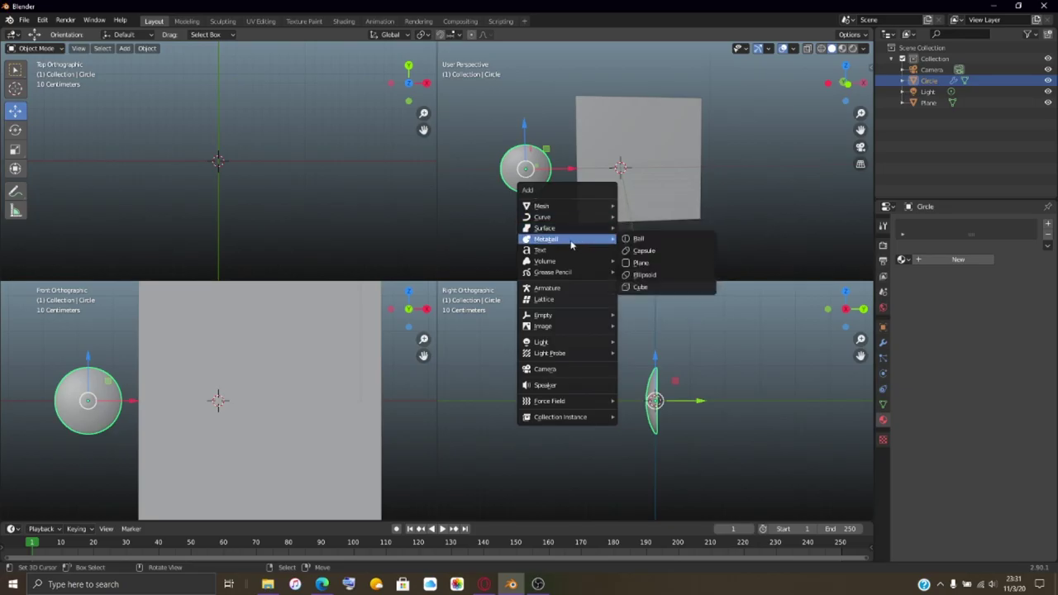
pyautogui.moveTo(558, 263)
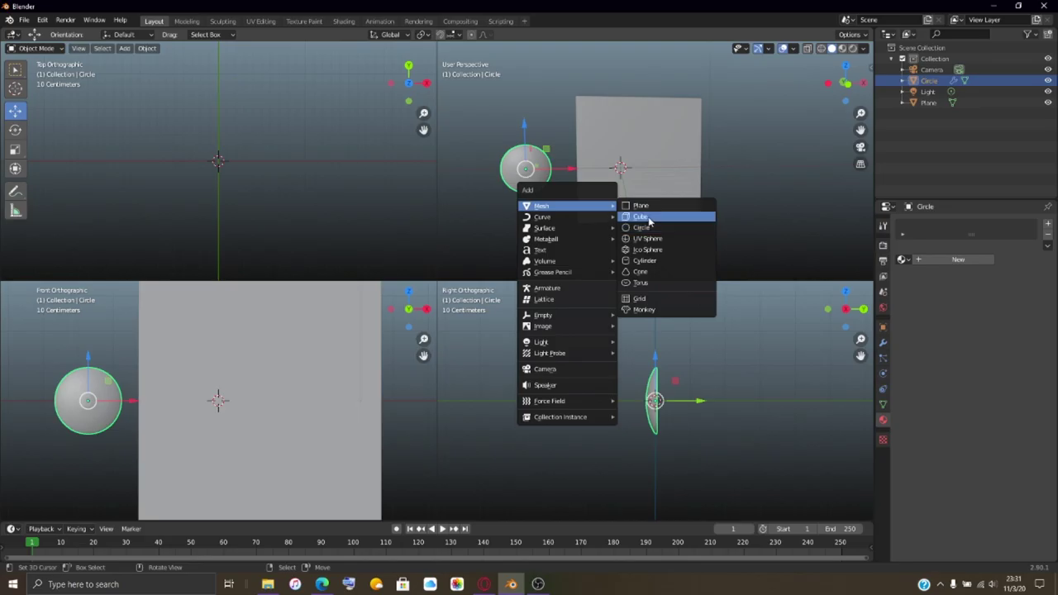
pyautogui.click(650, 228)
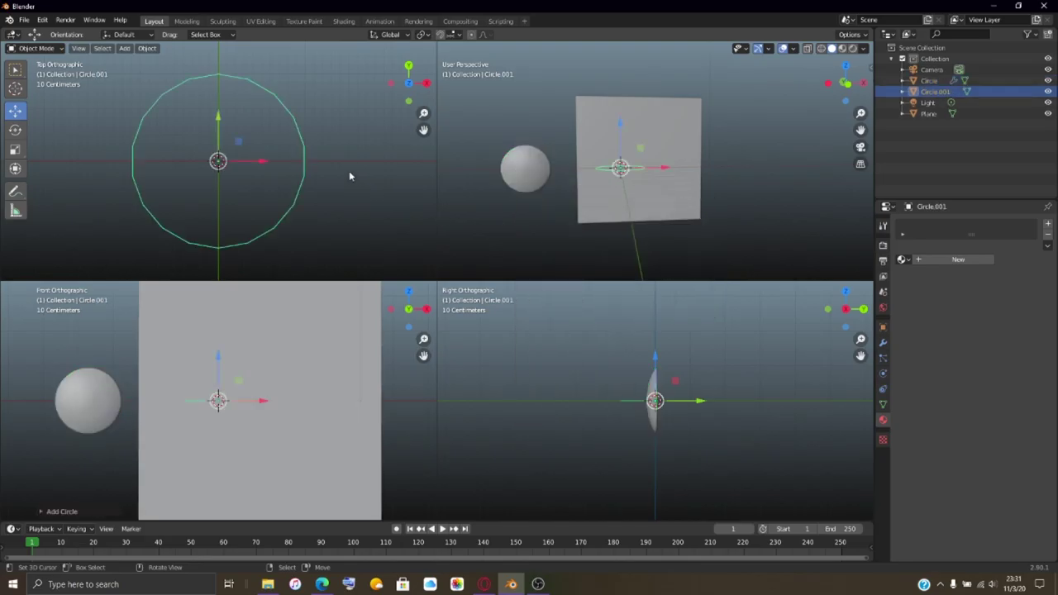
pyautogui.click(43, 512)
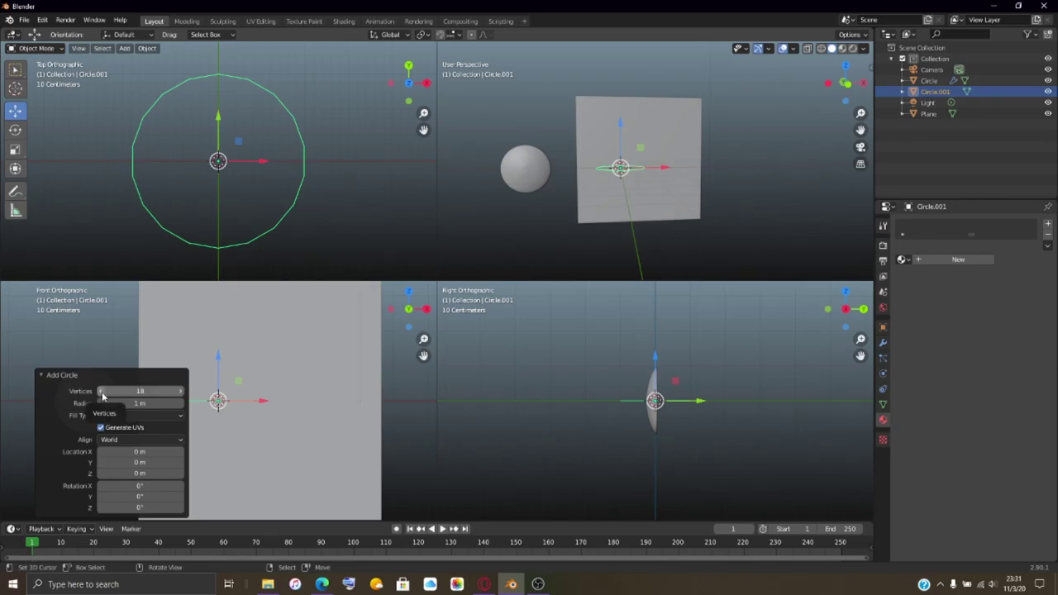
pyautogui.moveTo(102, 396); pyautogui.dragTo(58, 396)
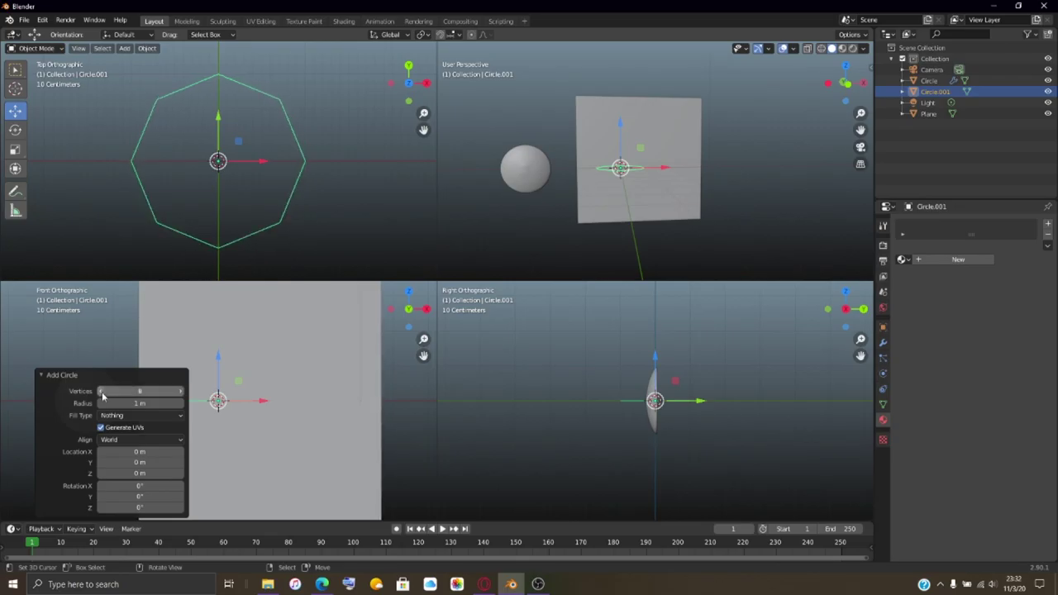
pyautogui.click(102, 396)
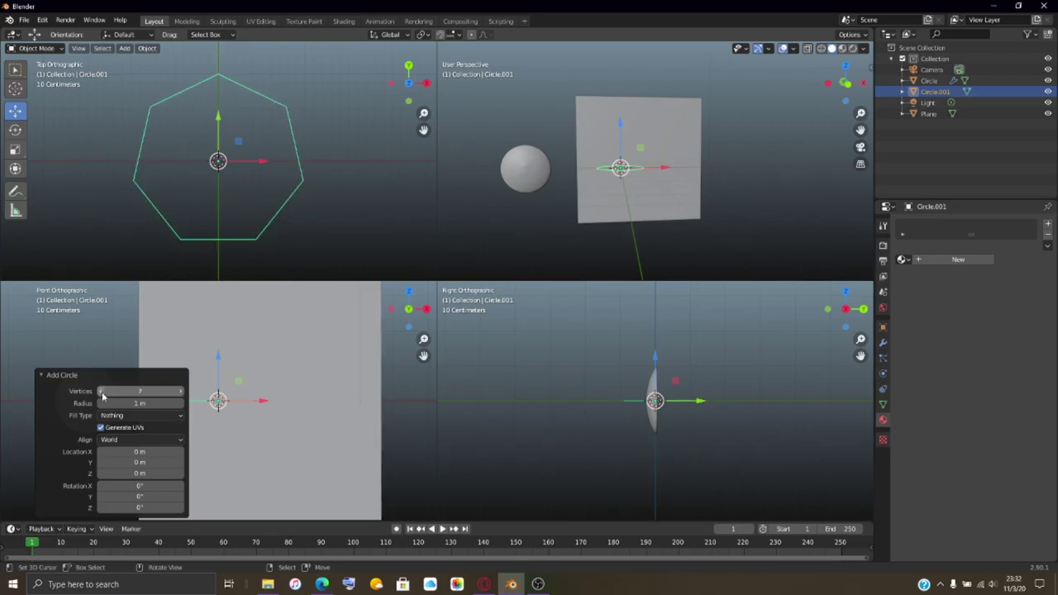
pyautogui.click(102, 396)
pyautogui.click(102, 396)
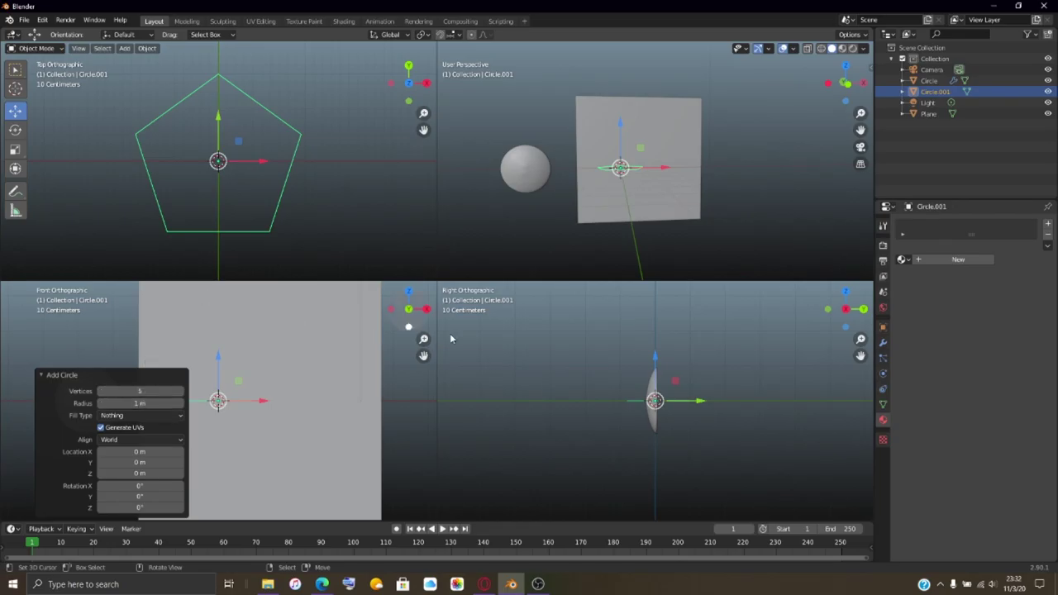
# Step: Rotate the pentagon by -90° about the global X axis so it stands upright
pyautogui.click(14, 130)
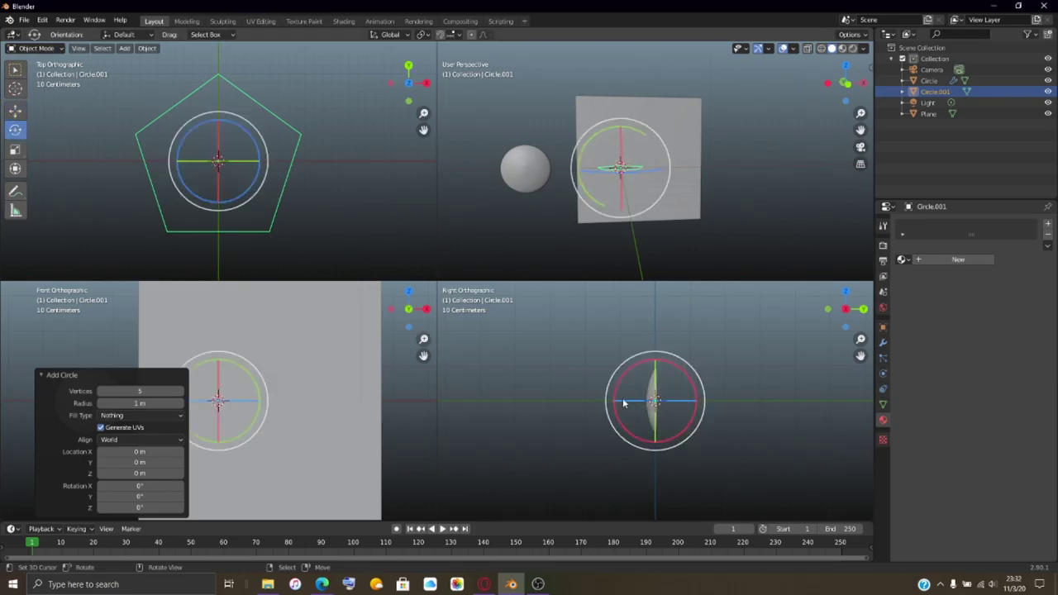
pyautogui.moveTo(626, 373); pyautogui.dragTo(686, 361)
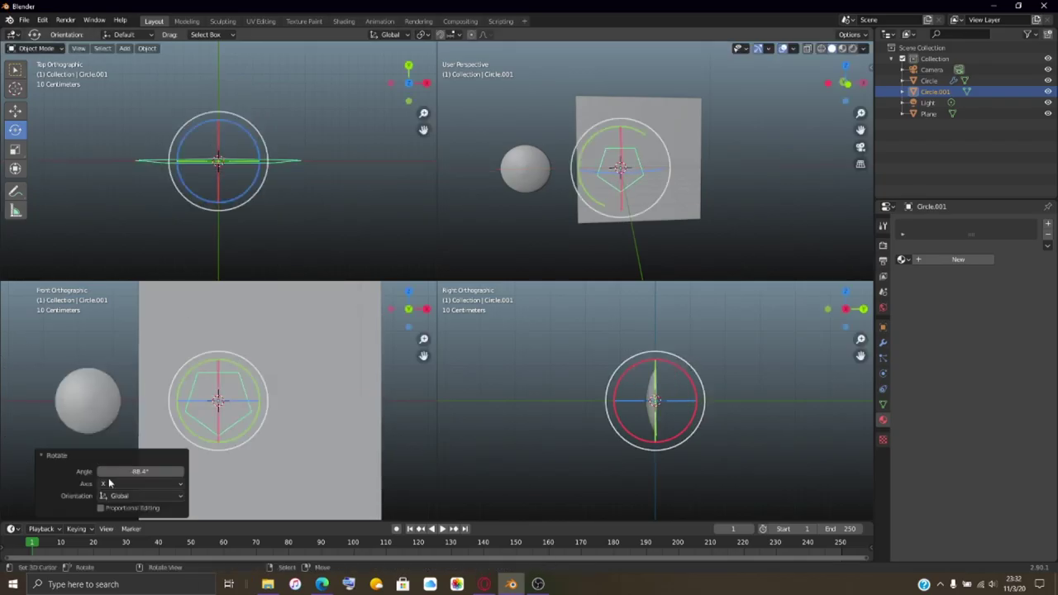
pyautogui.click(141, 471)
pyautogui.moveTo(141, 471); pyautogui.dragTo(101, 472)
pyautogui.write('-90')
pyautogui.press('Return')
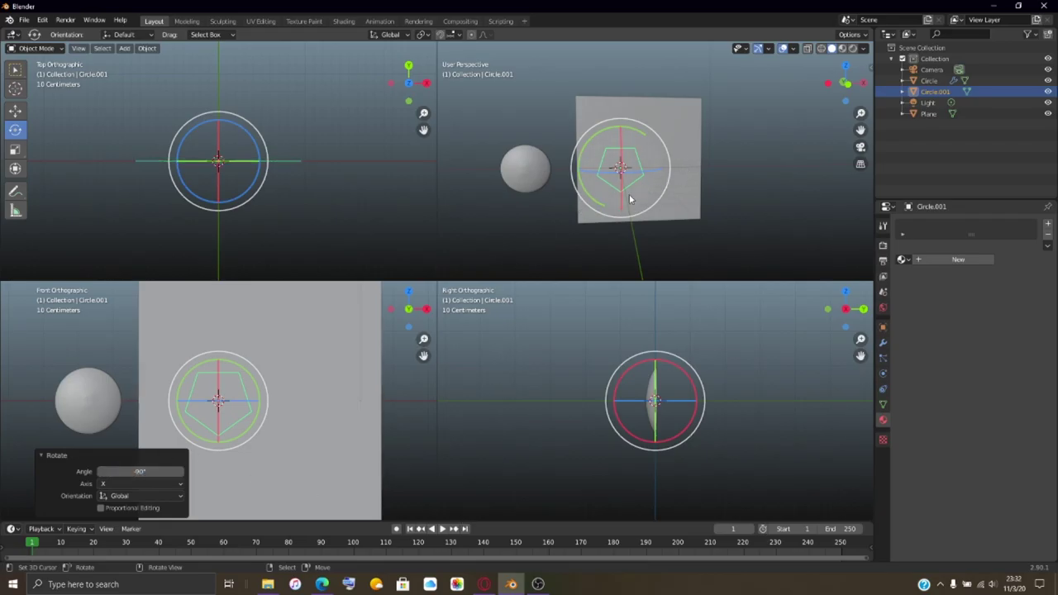
# Step: Activate the Move tool and open the pentagon in Edit Mode with edge selection enabled
pyautogui.moveTo(628, 201); pyautogui.dragTo(623, 204, button='middle')
pyautogui.scroll(1, 624, 204)
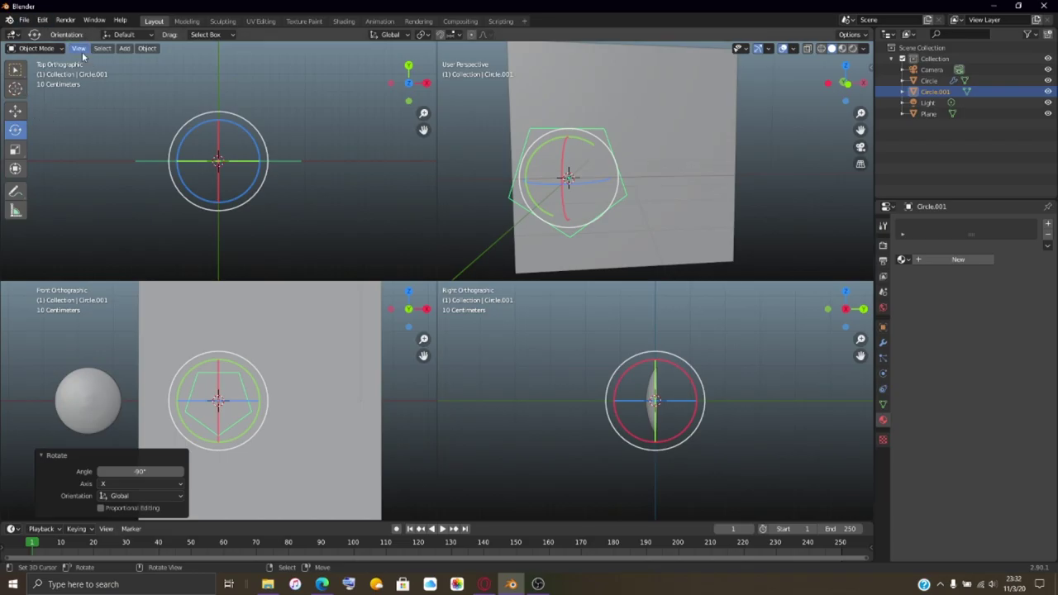
pyautogui.click(48, 456)
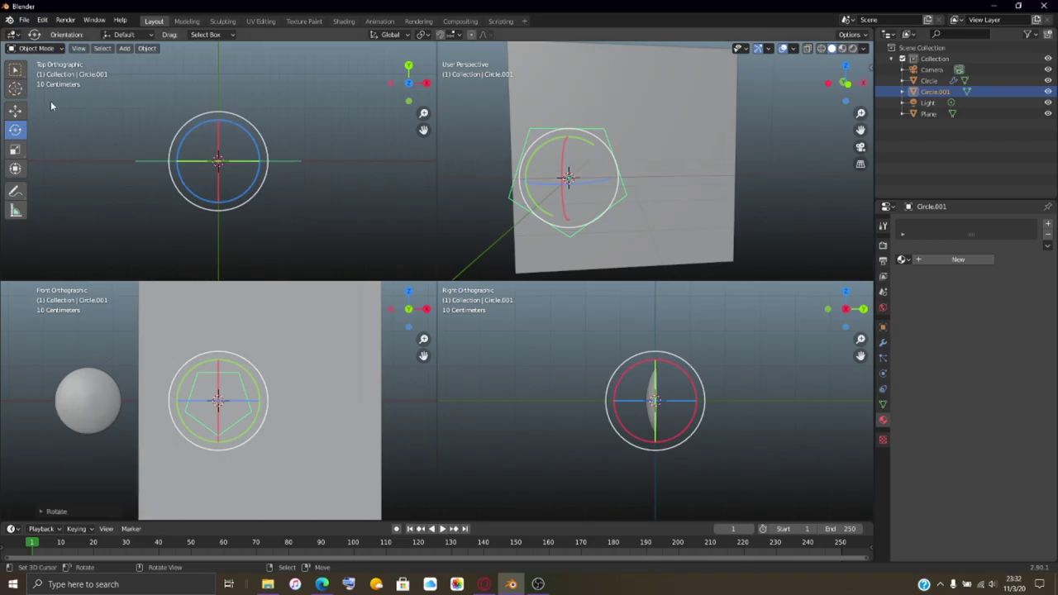
pyautogui.click(15, 110)
pyautogui.press('Tab')
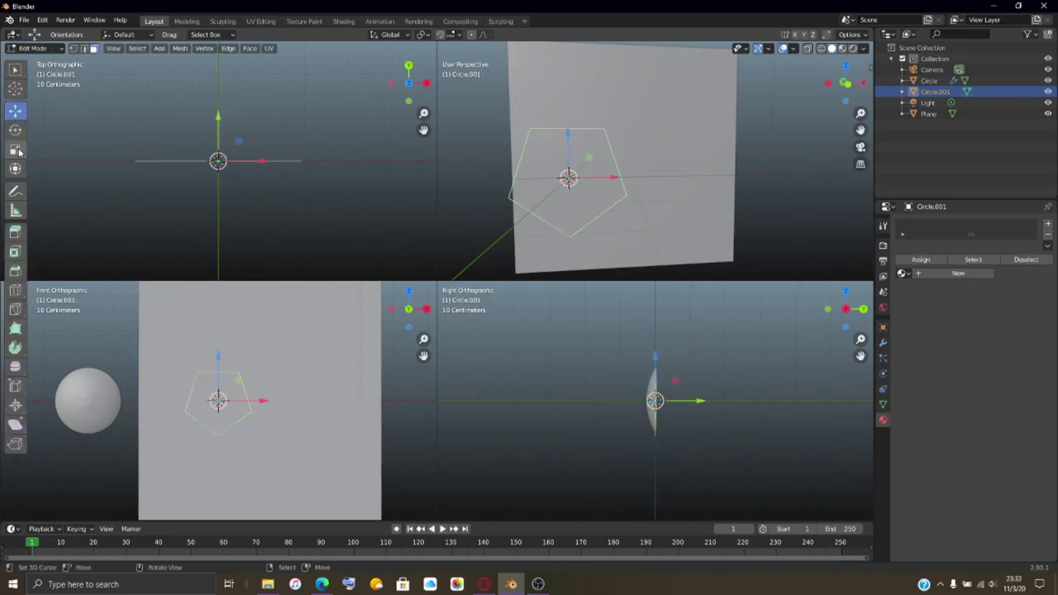
pyautogui.click(84, 48)
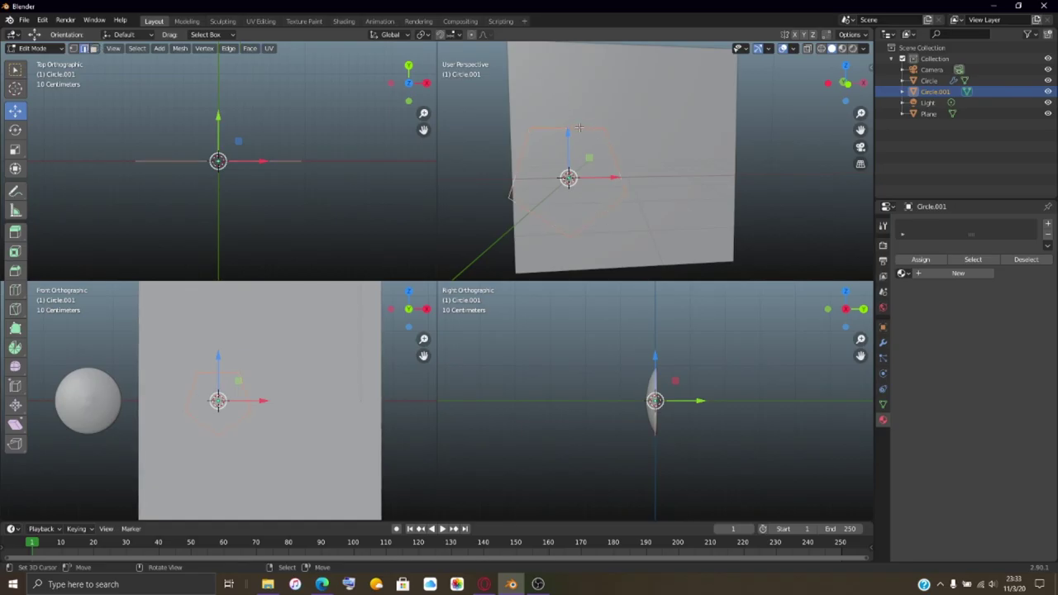
# Step: Select individual edges of the pentagon and switch to vertex selection mode
pyautogui.press('a')
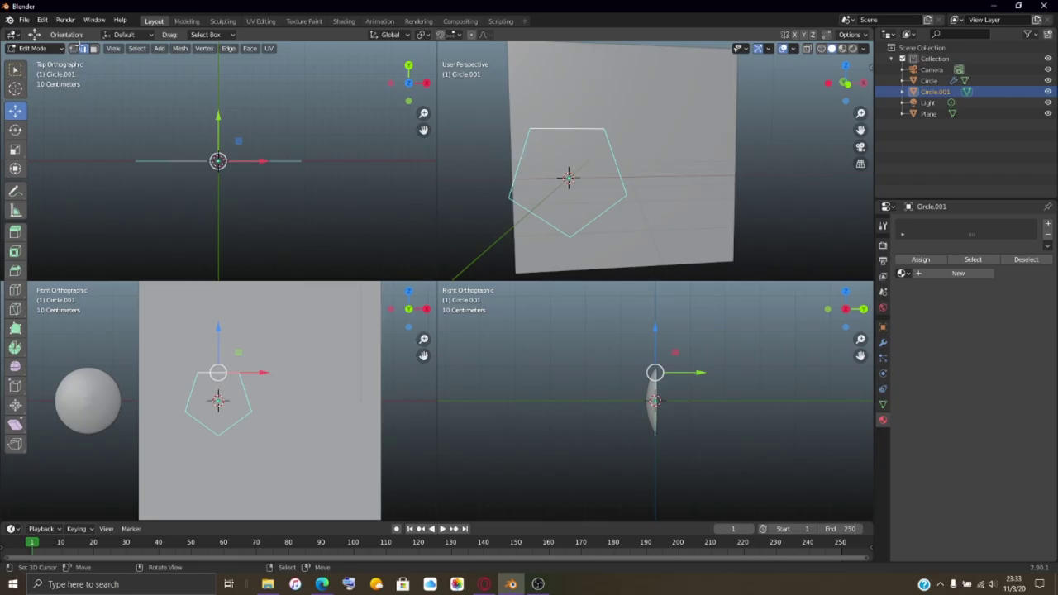
pyautogui.click(538, 189)
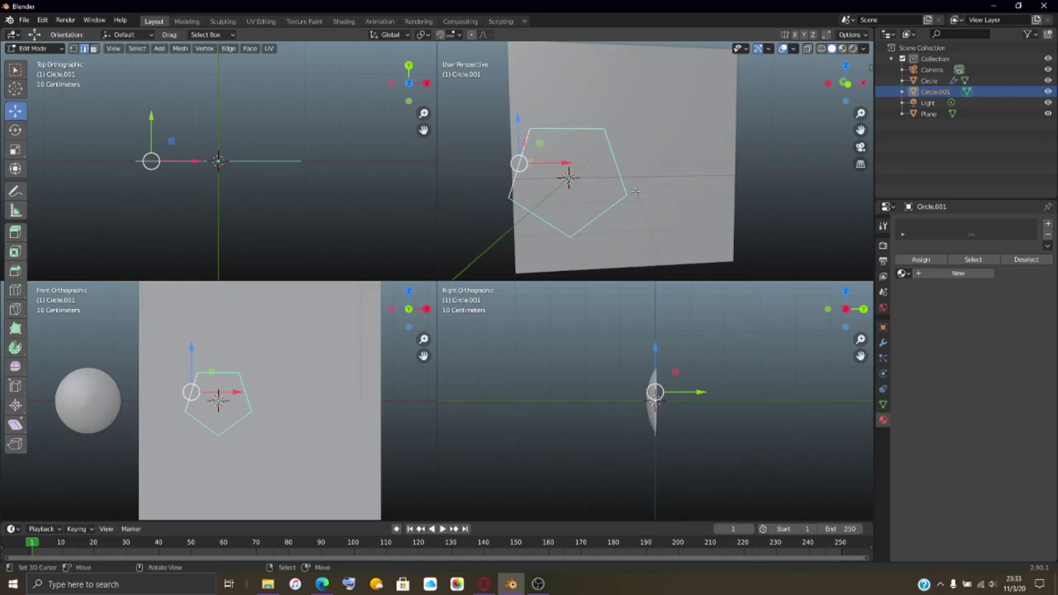
pyautogui.hotkey('ctrl', 'z')
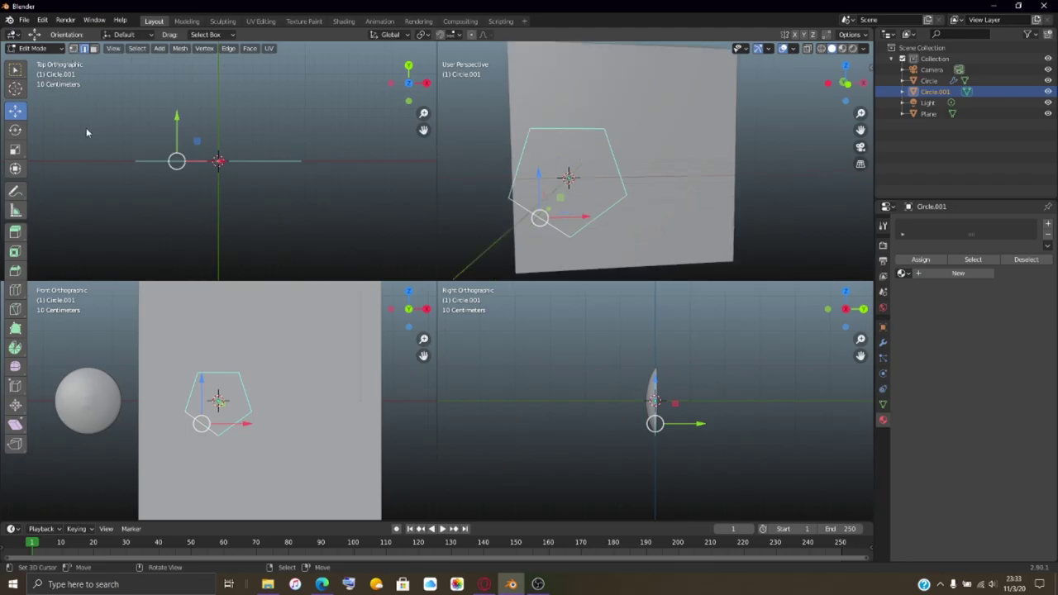
pyautogui.press('1')
pyautogui.moveTo(521, 586)
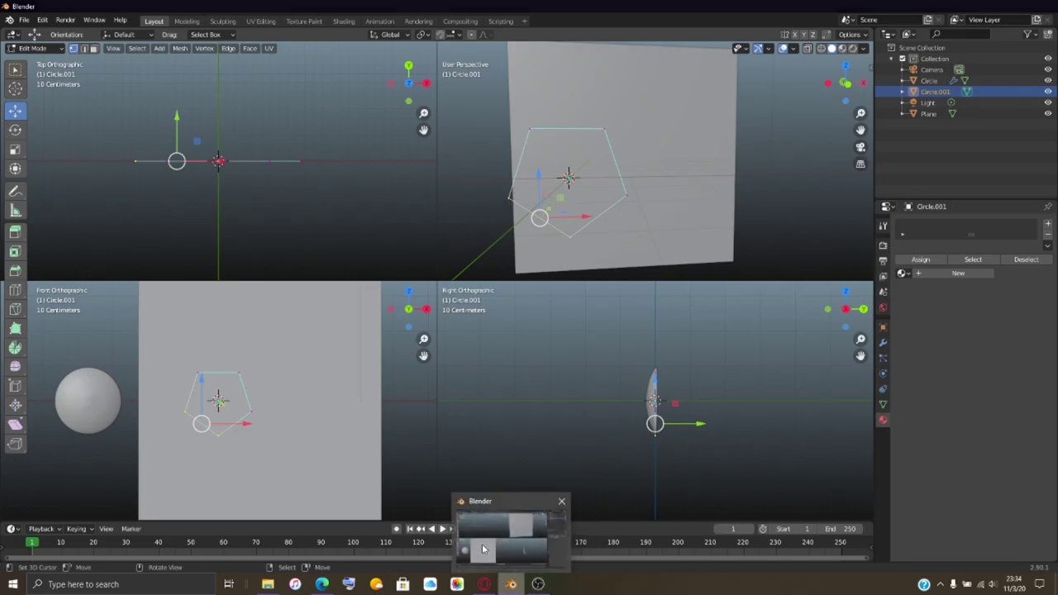
pyautogui.click(484, 550)
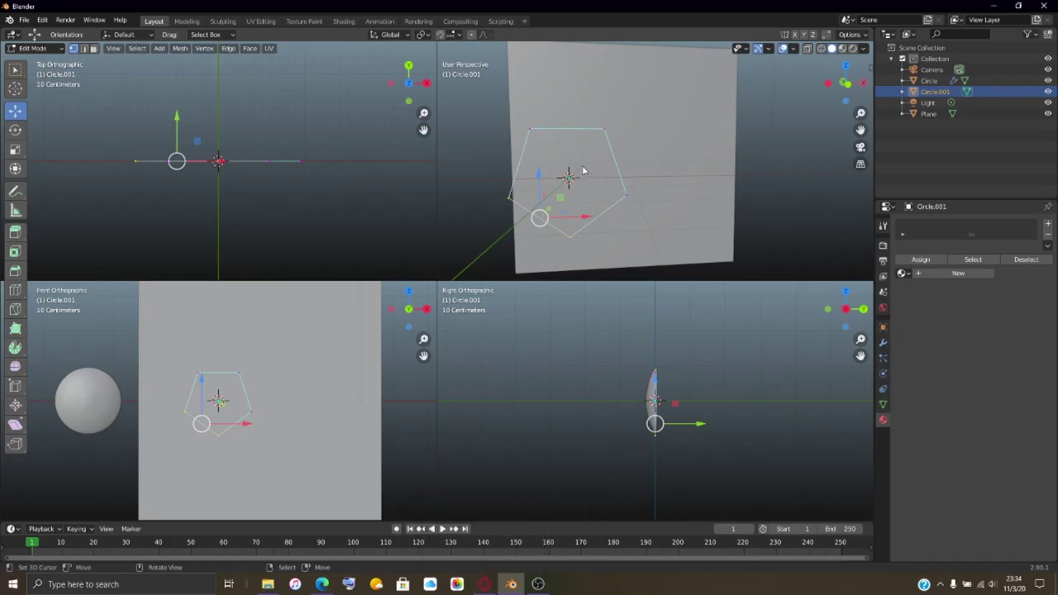
pyautogui.click(538, 585)
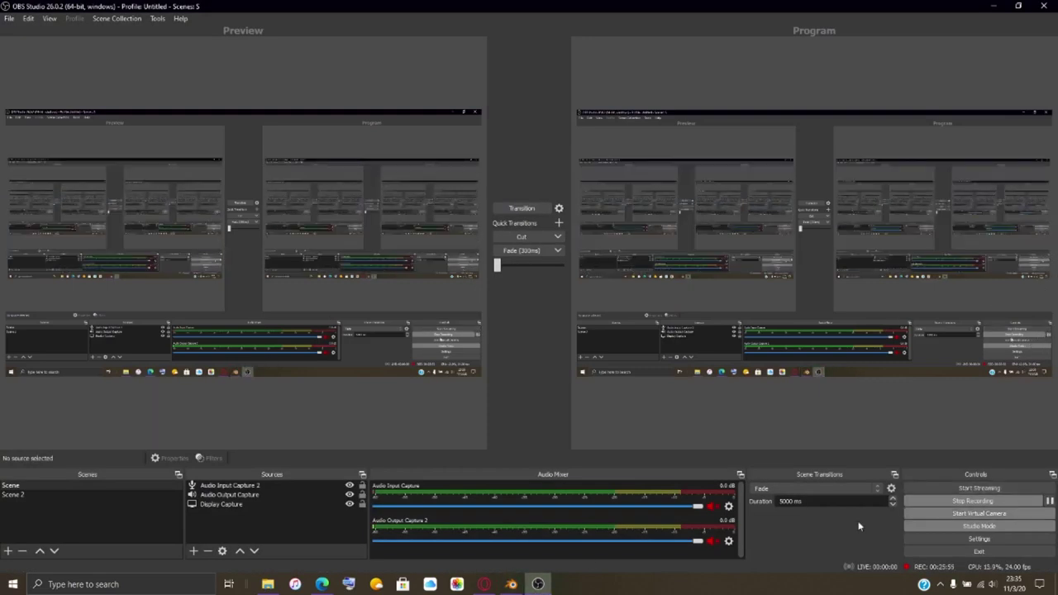
pyautogui.click(511, 584)
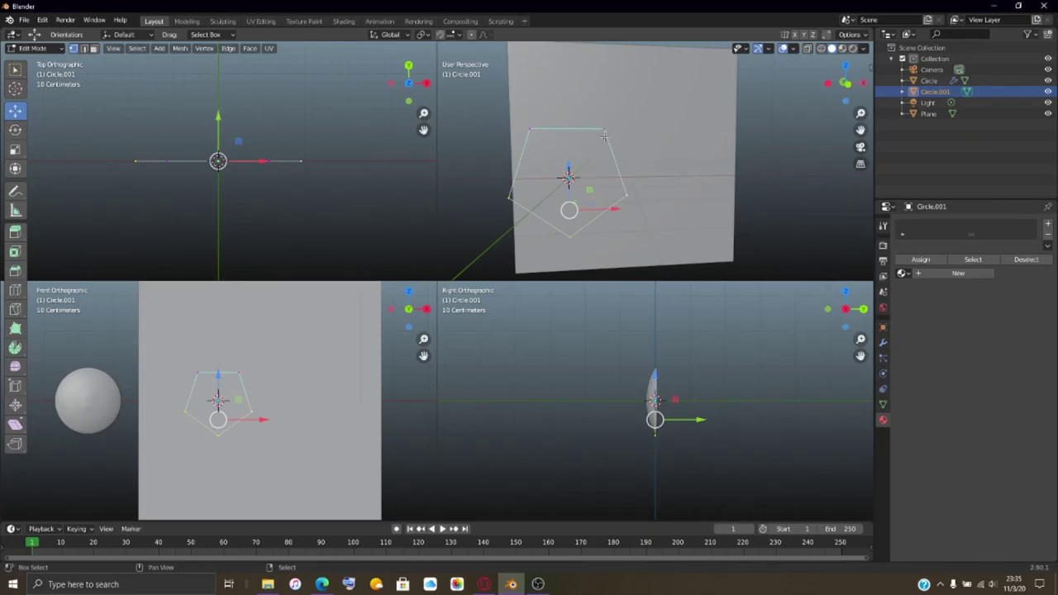
# Step: Extend the selection to all five vertices of the pentagon outline
pyautogui.keyDown('shift'); pyautogui.click(580, 130); pyautogui.keyUp('shift')
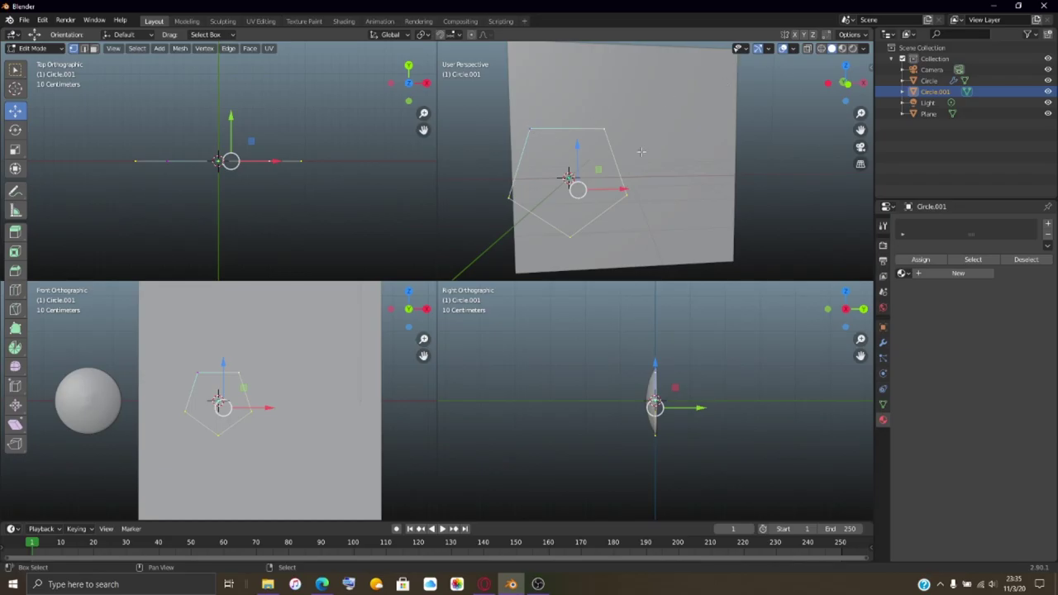
pyautogui.hotkey('shift', 's')
pyautogui.moveTo(641, 151)
pyautogui.mouseDown(button='middle')
pyautogui.moveTo(617, 153)
pyautogui.moveTo(642, 152)
pyautogui.mouseUp(button='middle')
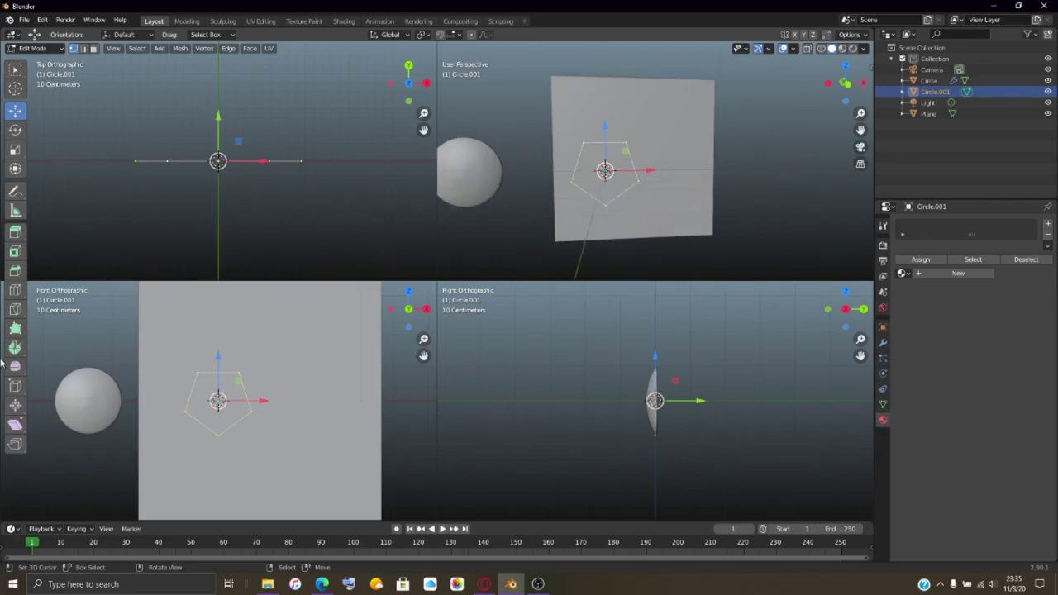
pyautogui.click(15, 243)
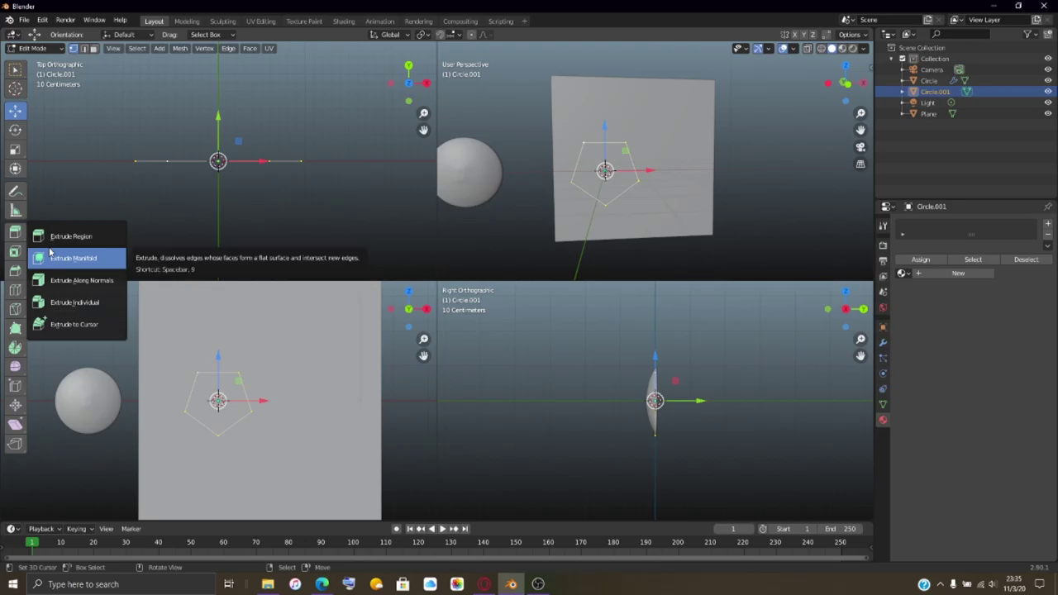
pyautogui.click(51, 302)
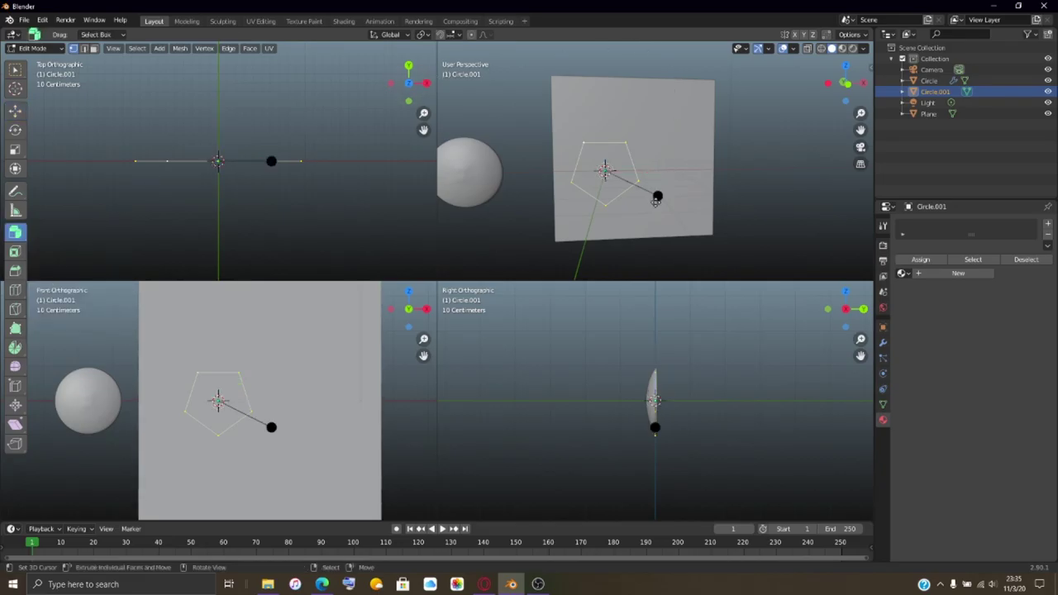
pyautogui.moveTo(658, 195)
pyautogui.mouseDown()
pyautogui.moveTo(679, 204)
pyautogui.moveTo(645, 174)
pyautogui.moveTo(651, 188)
pyautogui.mouseUp()
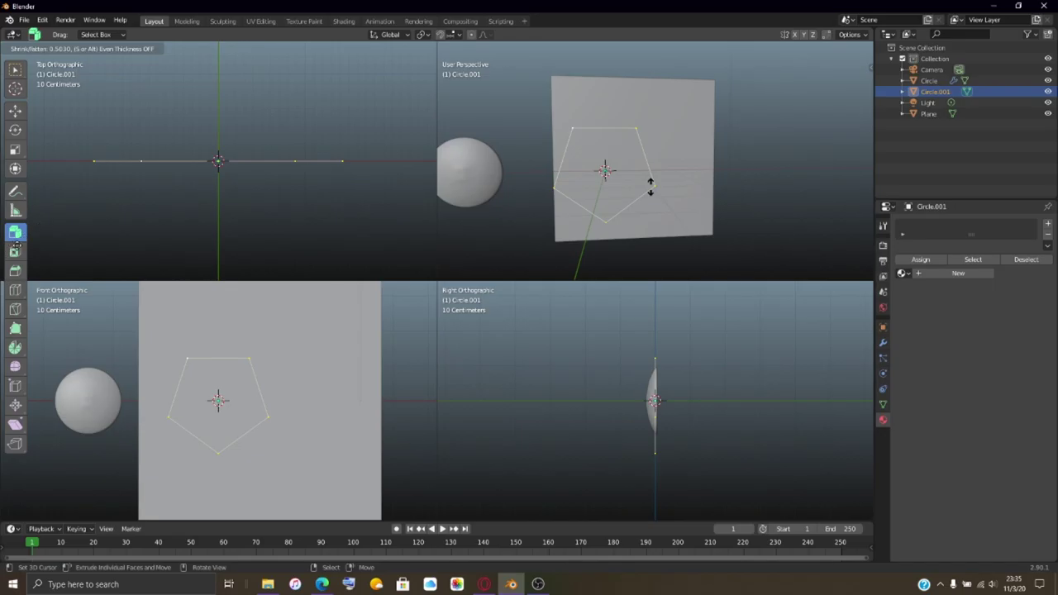
pyautogui.press('Escape')
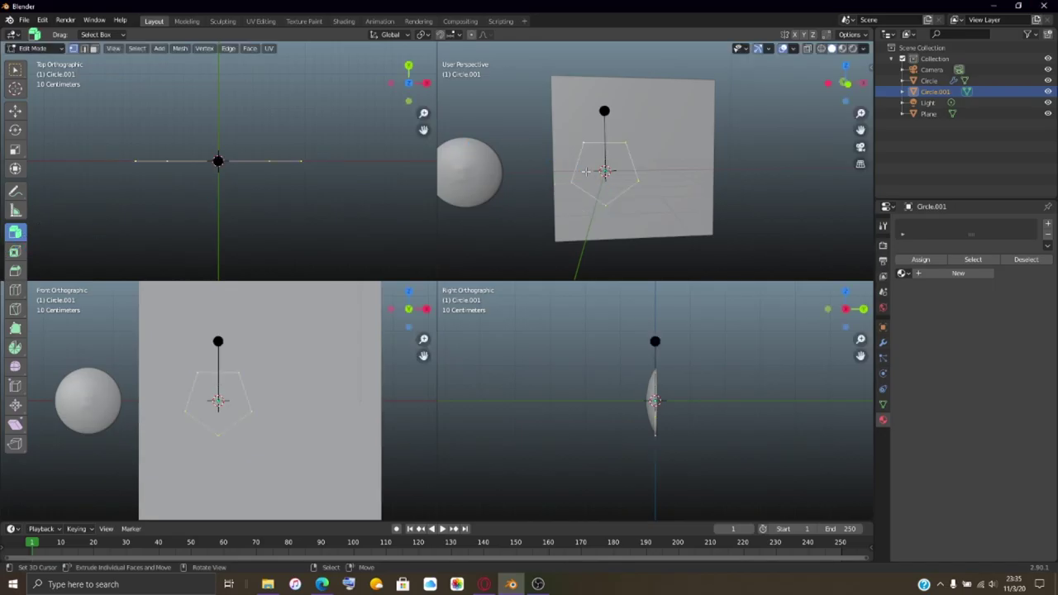
pyautogui.scroll(1, 601, 172)
pyautogui.scroll(2, 601, 172)
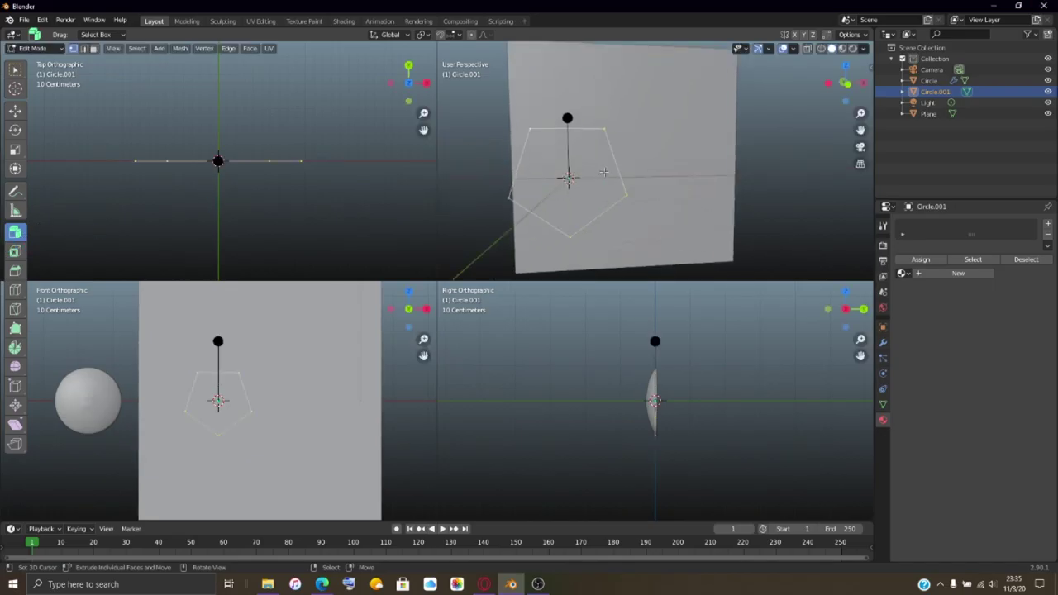
pyautogui.scroll(1, 603, 172)
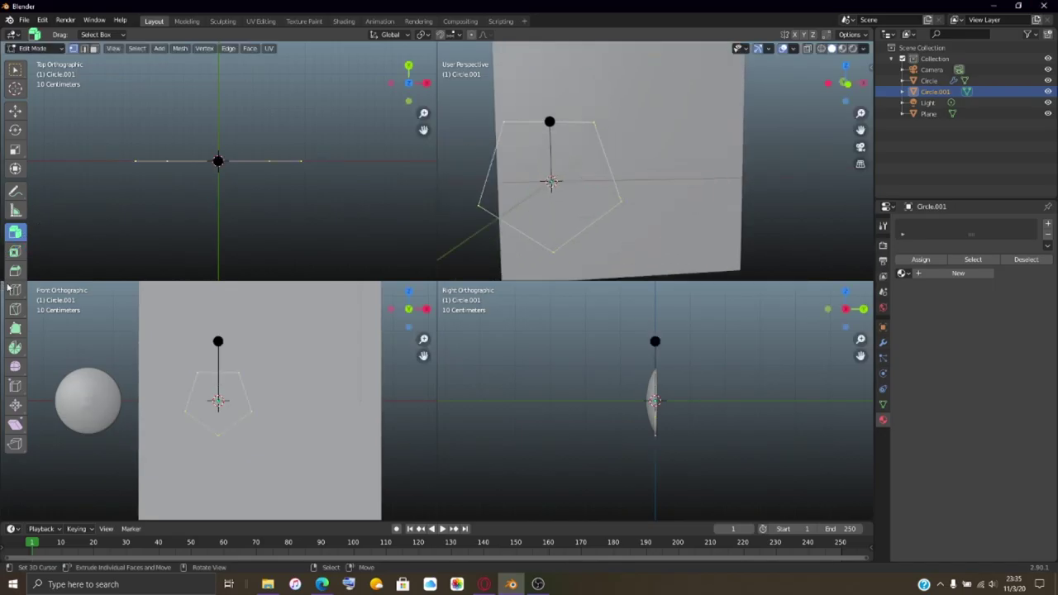
pyautogui.click(16, 234)
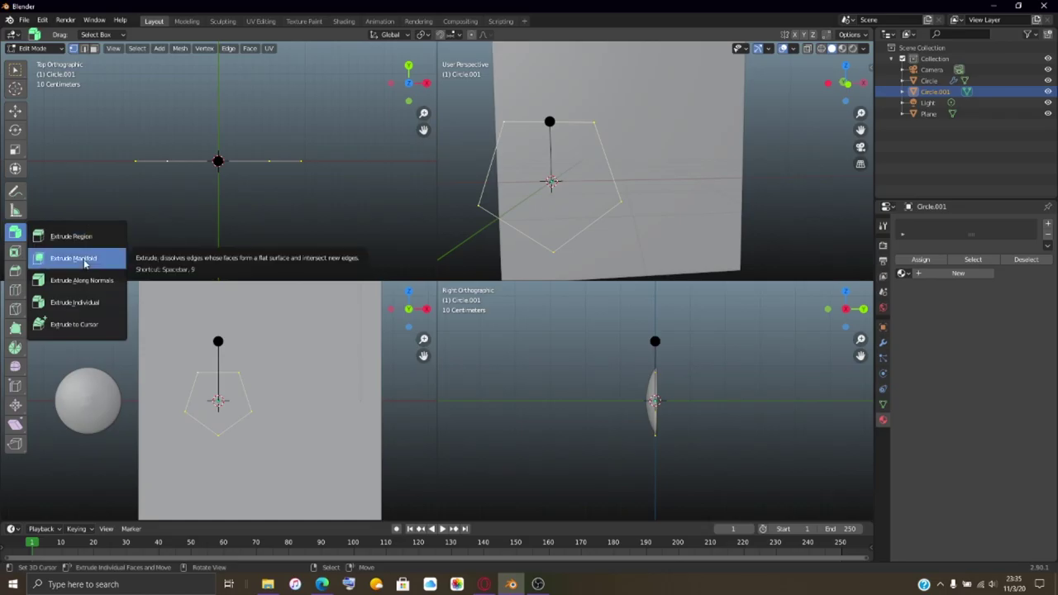
pyautogui.click(67, 302)
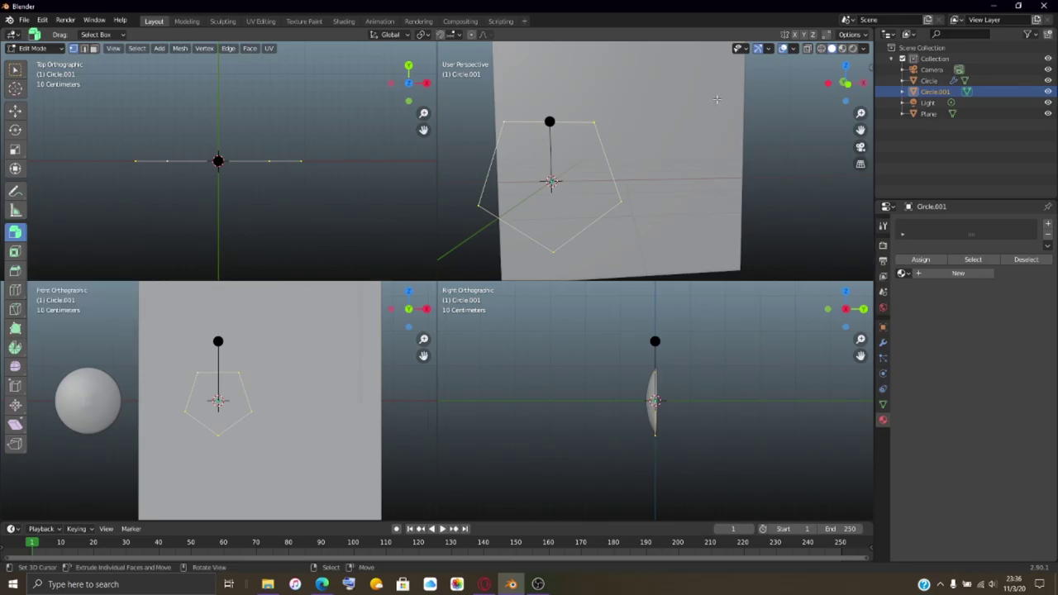
pyautogui.click(10, 235)
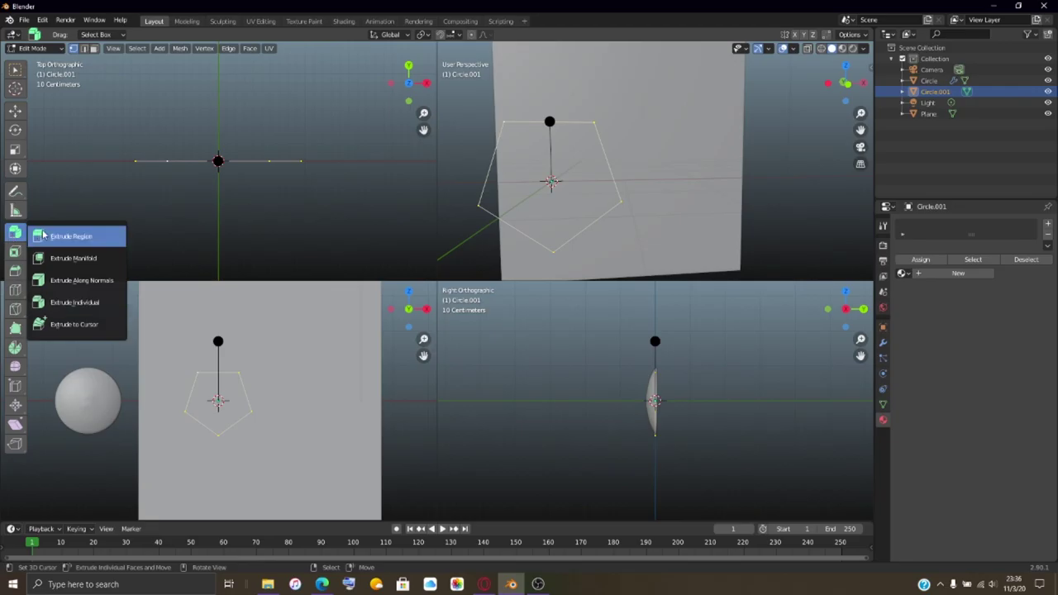
# Step: Extrude the pentagon outline in place and scale the new loop inward to about 0.53
pyautogui.click(15, 110)
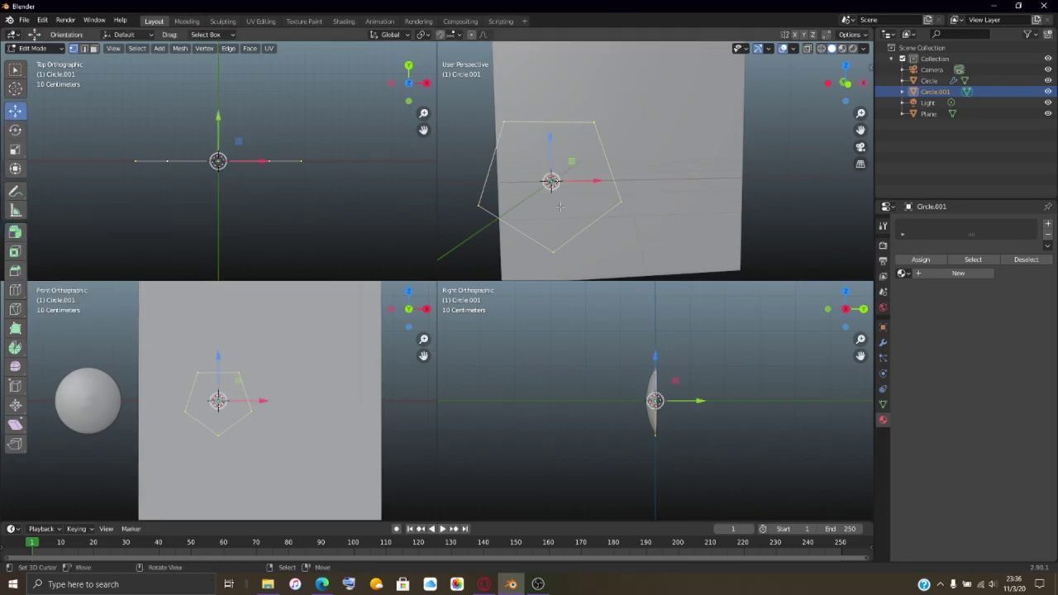
pyautogui.press('g')
pyautogui.rightClick(626, 197)
pyautogui.press('s')
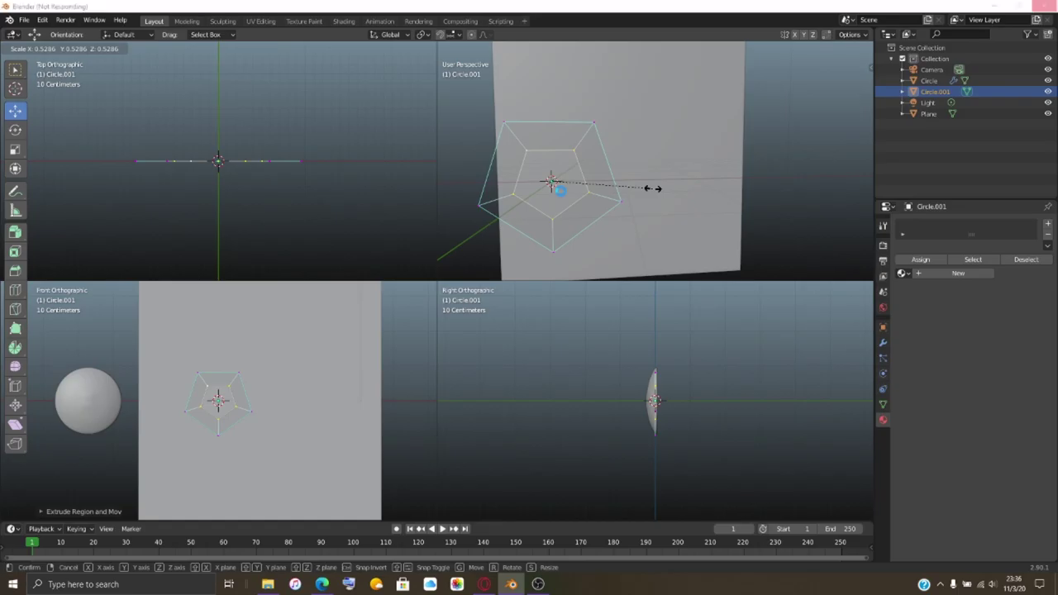
pyautogui.click(652, 188)
pyautogui.moveTo(609, 184); pyautogui.dragTo(558, 170, button='middle')
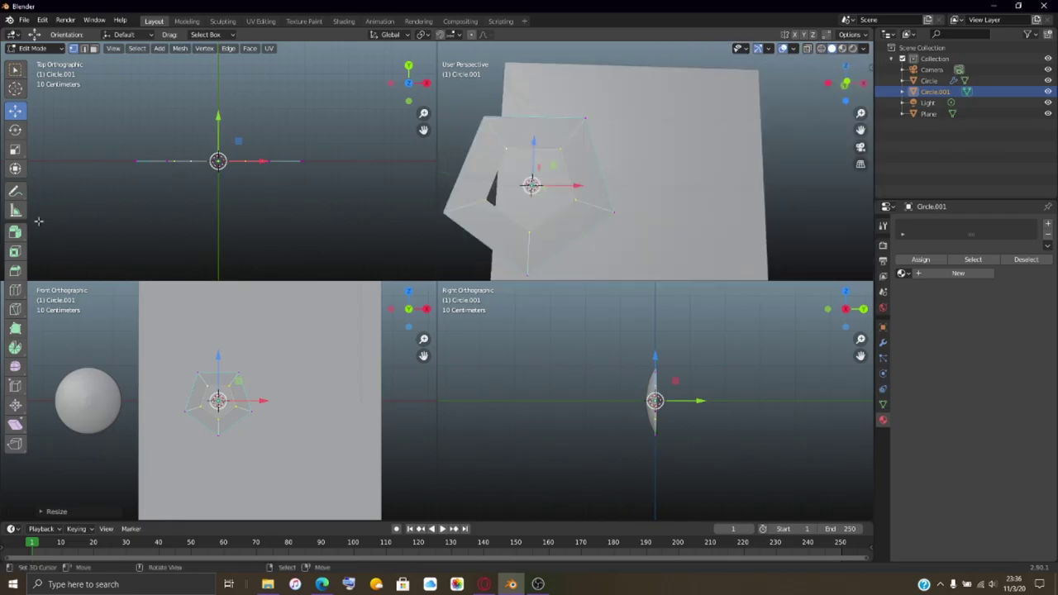
# Step: Save the scene as untitled.blend in the Pictures folder
pyautogui.click(24, 20)
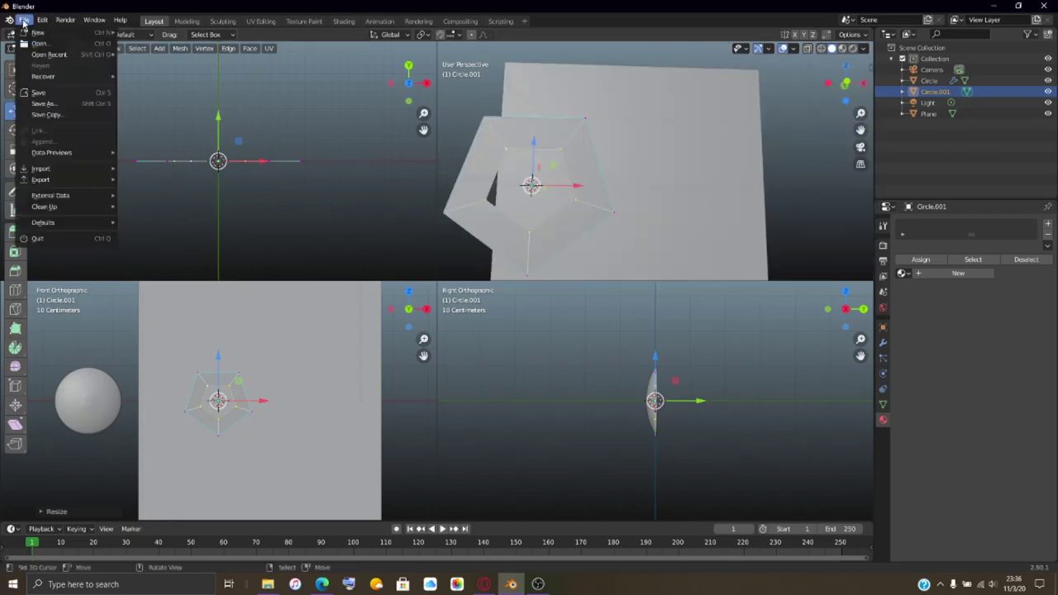
pyautogui.click(45, 103)
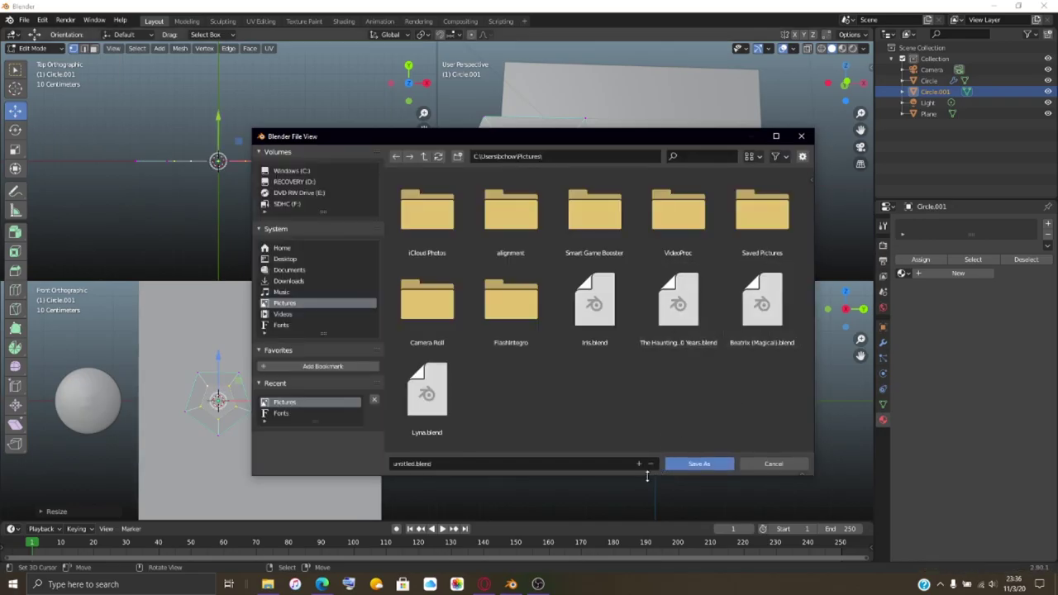
pyautogui.click(685, 465)
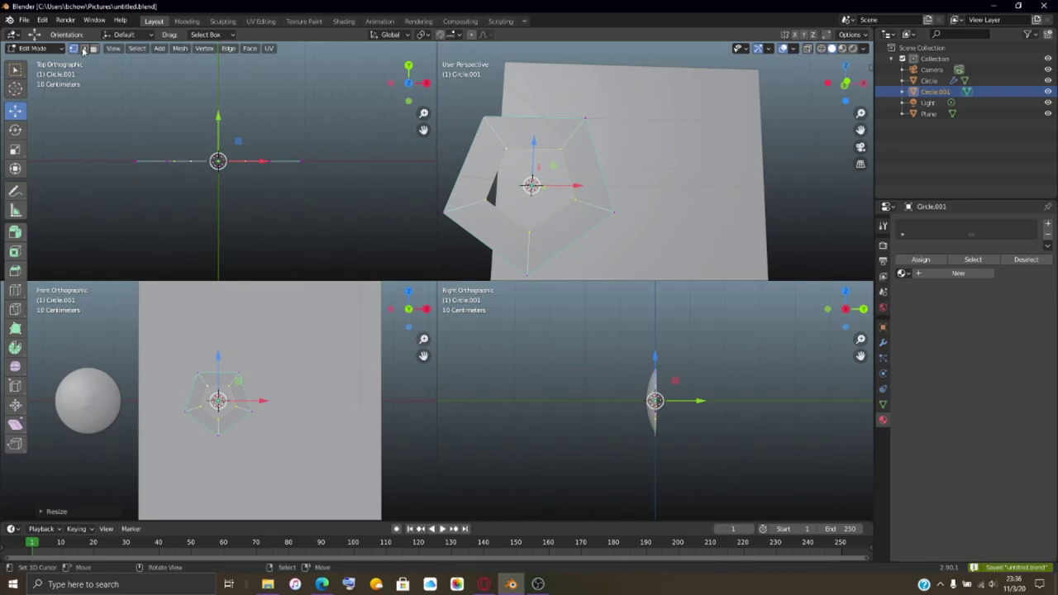
pyautogui.click(538, 585)
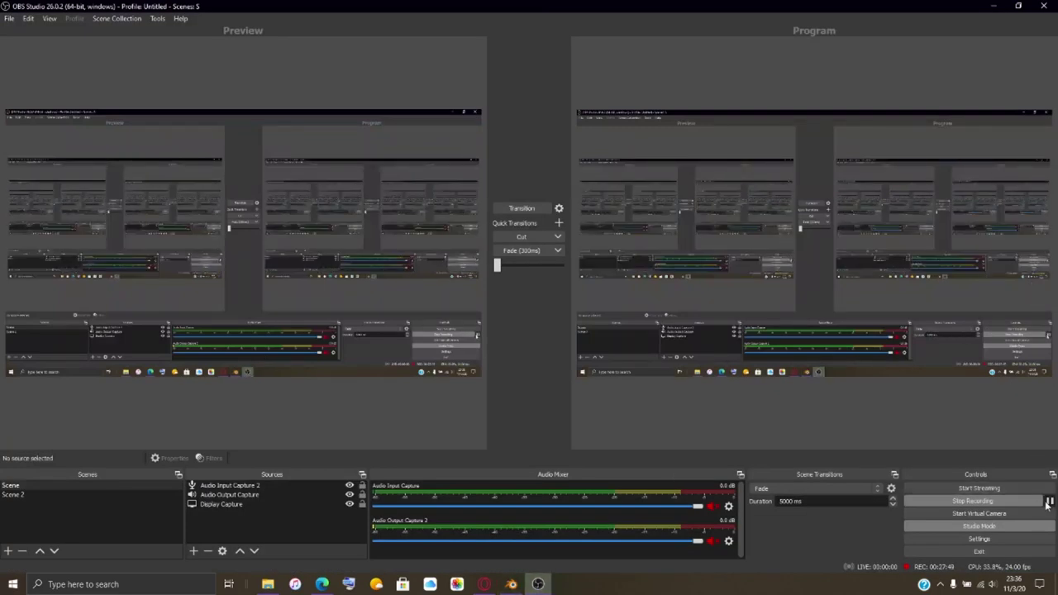
pyautogui.click(538, 584)
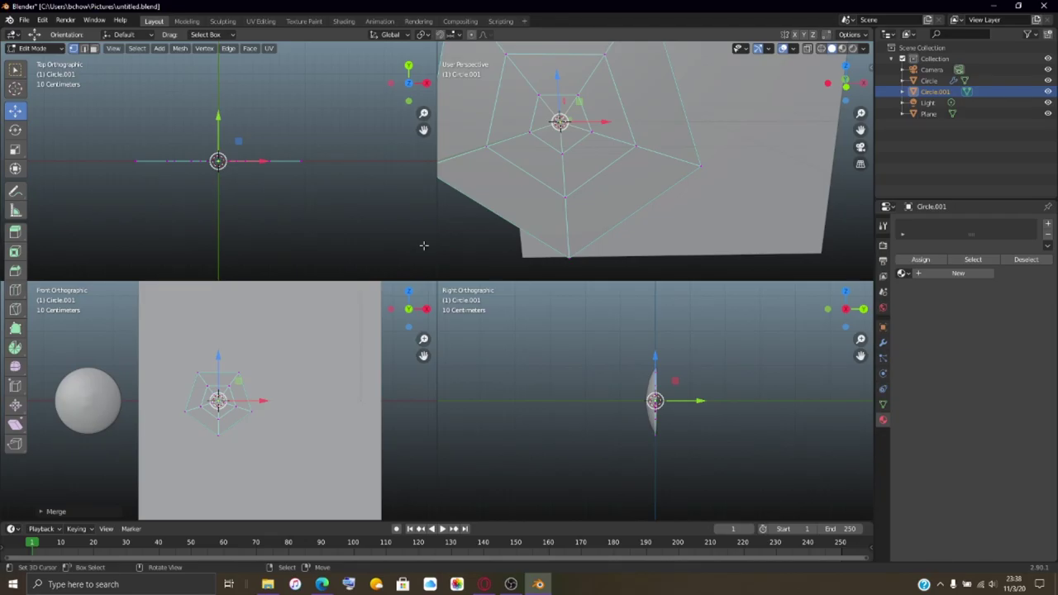
# Step: Return to Object Mode, select the camera and switch to the Animation workspace
pyautogui.press('Tab')
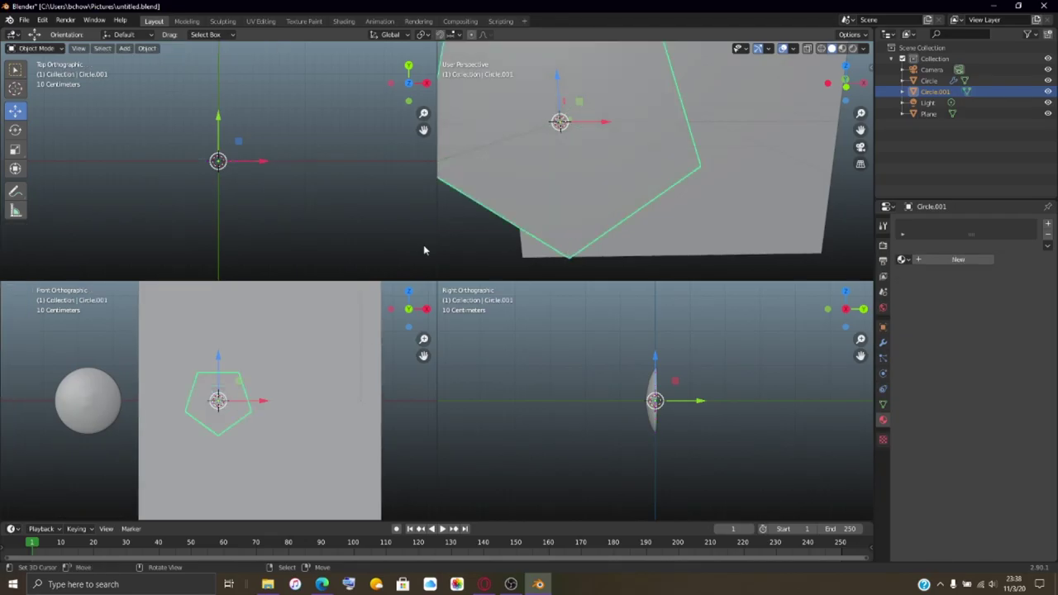
pyautogui.click(930, 70)
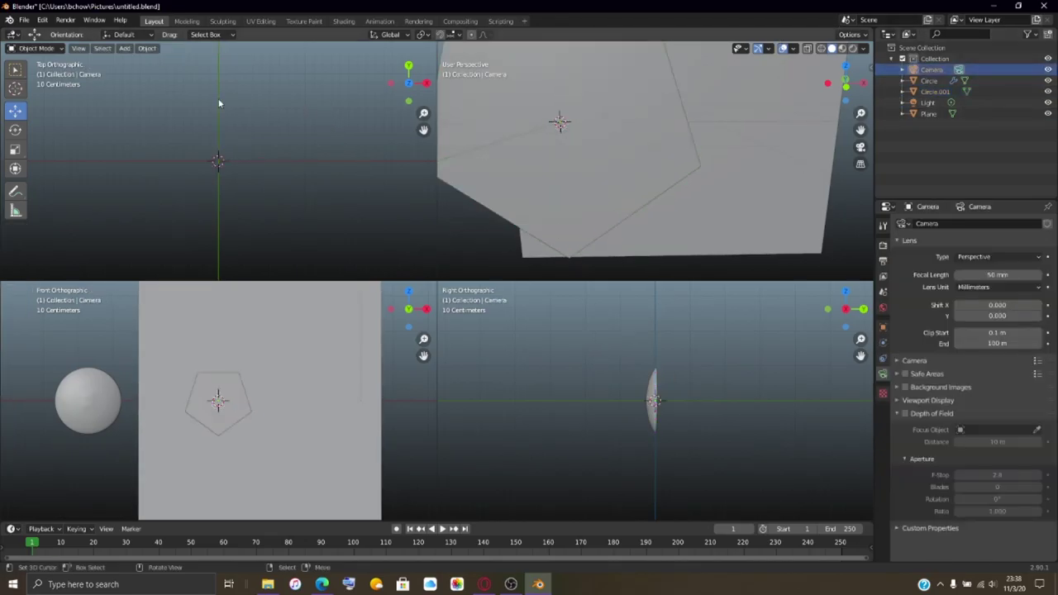
pyautogui.click(379, 21)
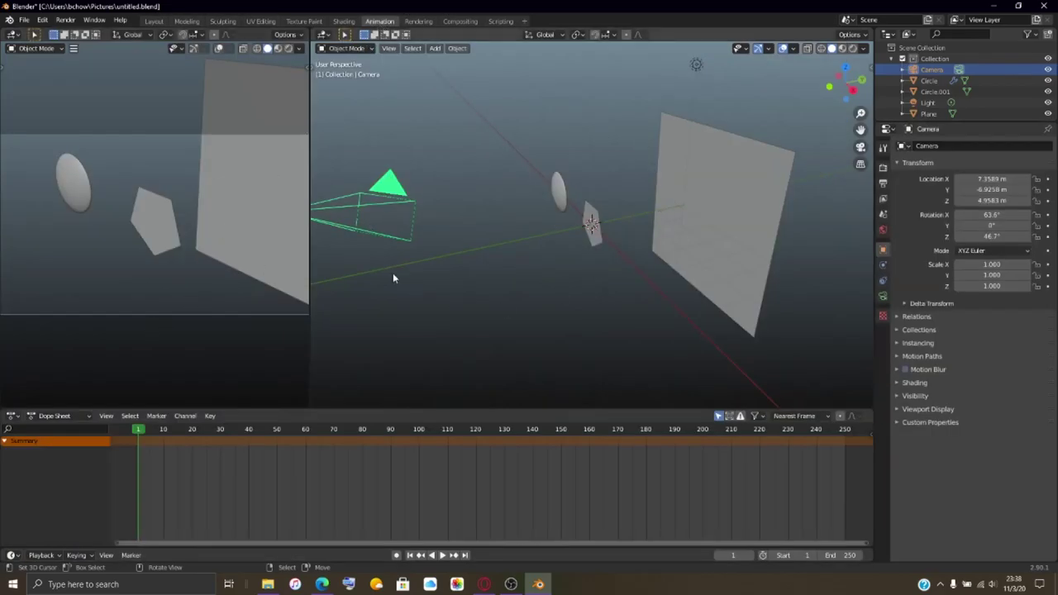
# Step: Show the tool set in the main 3D view and activate the Move tool for the camera
pyautogui.scroll(-5, 430, 227)
pyautogui.click(313, 64)
pyautogui.click(325, 111)
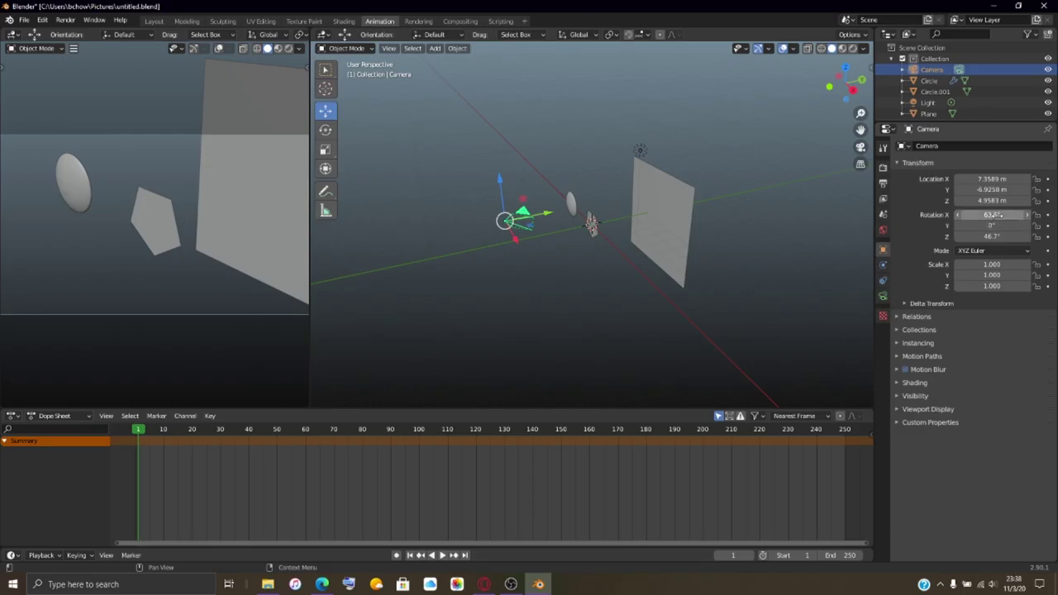
# Step: Set the camera's rotation to 0° on Z and 90° on X
pyautogui.click(992, 237)
pyautogui.click(986, 237)
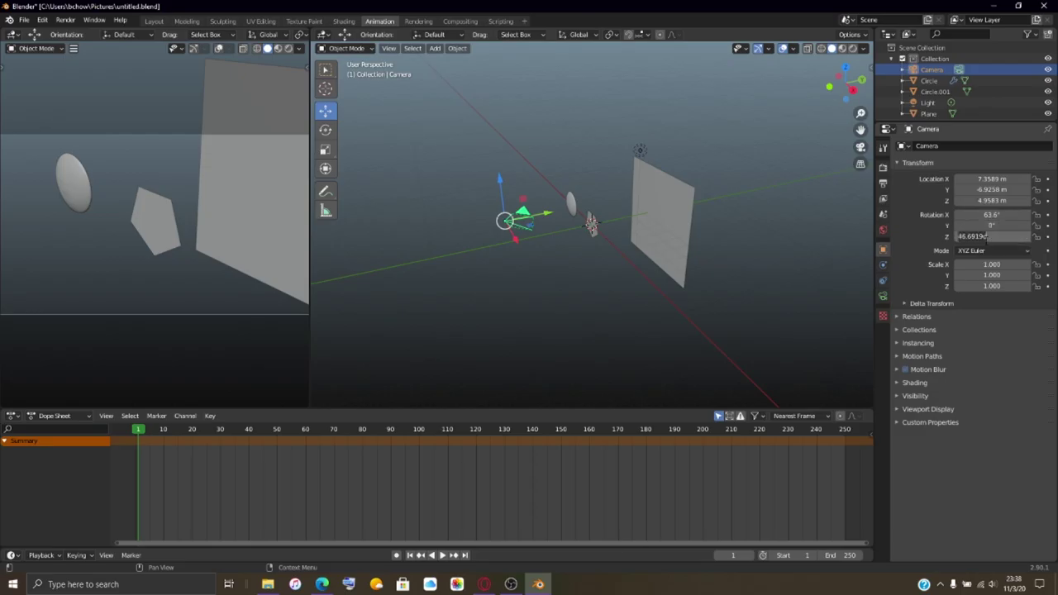
pyautogui.hotkey('ctrl', 'a')
pyautogui.write('0')
pyautogui.press('Return')
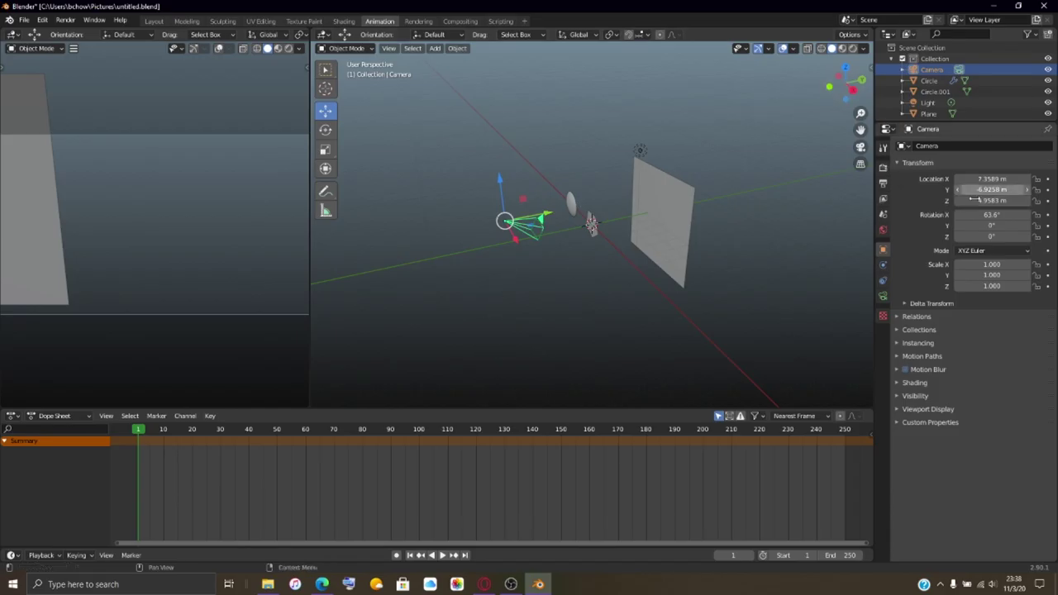
pyautogui.click(979, 215)
pyautogui.hotkey('ctrl', 'a')
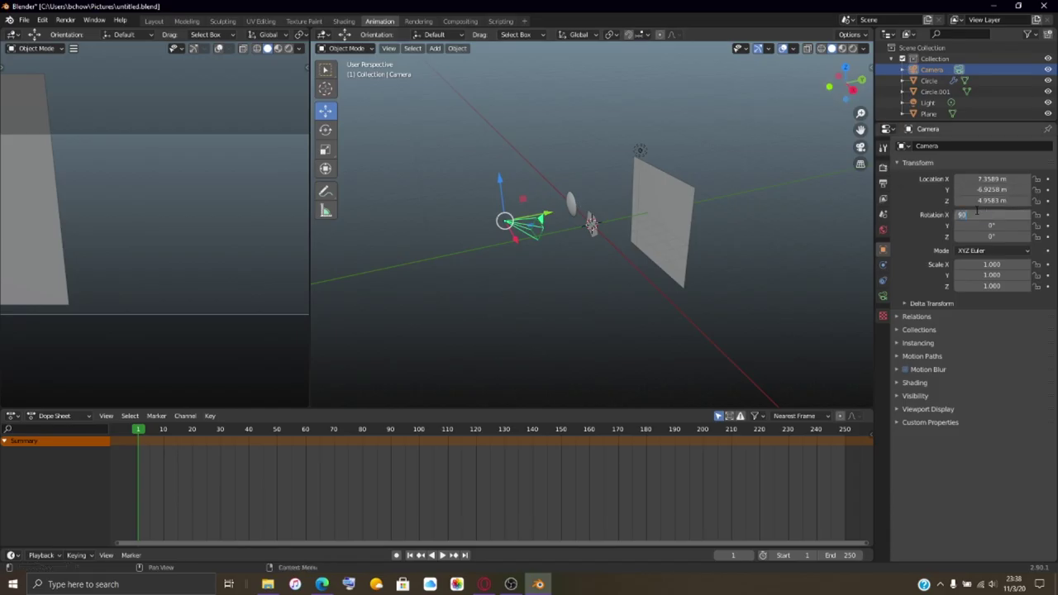
pyautogui.write('90')
pyautogui.press('Return')
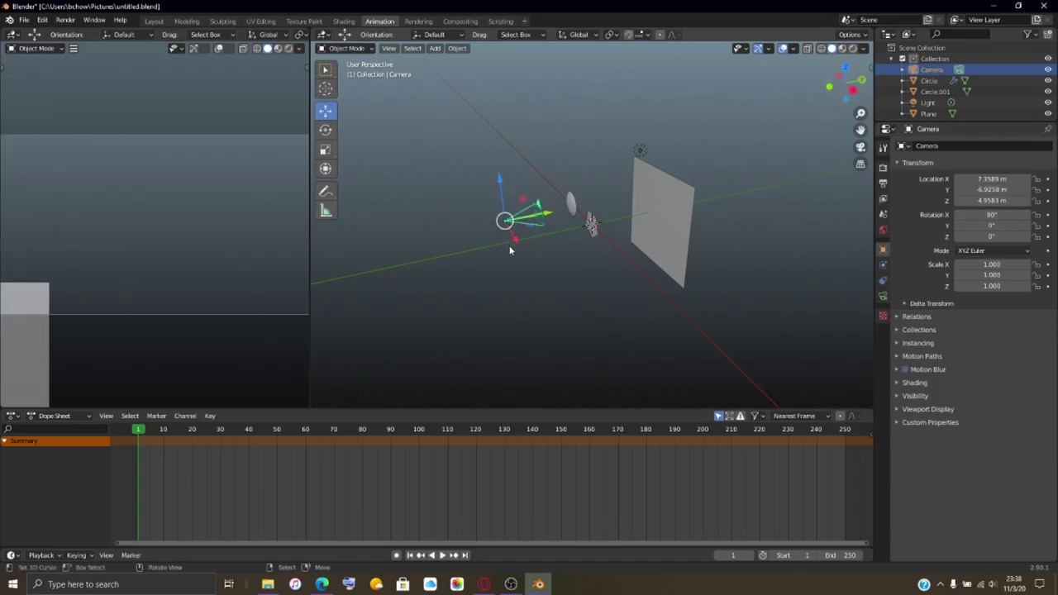
# Step: Move the camera to about 1.62 m on X and -0.1 m on Z, and change its lens type to Orthographic
pyautogui.moveTo(513, 244); pyautogui.dragTo(439, 226)
pyautogui.moveTo(466, 146); pyautogui.dragTo(453, 225)
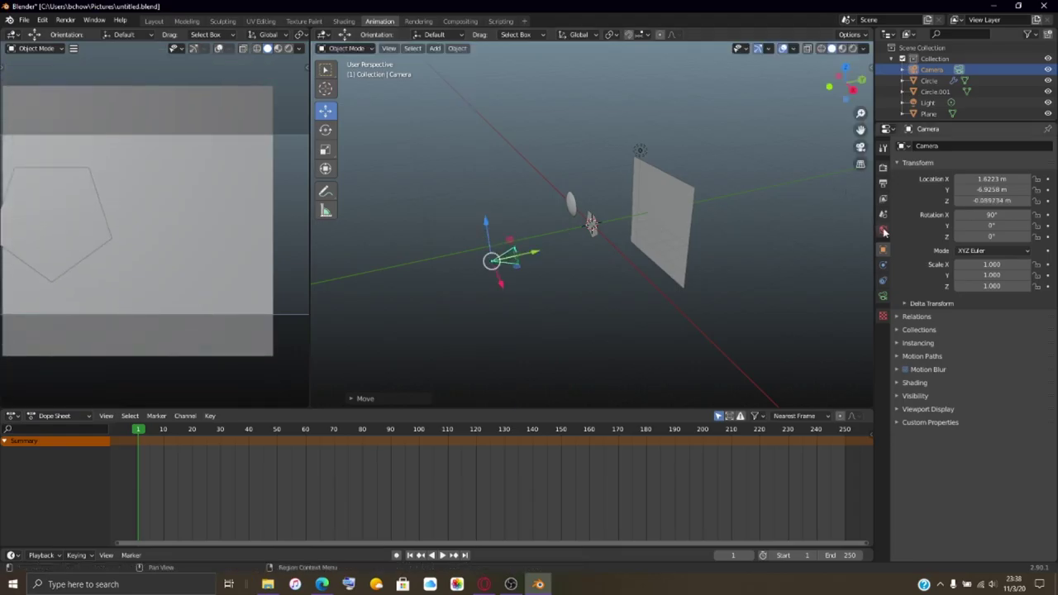
pyautogui.click(883, 297)
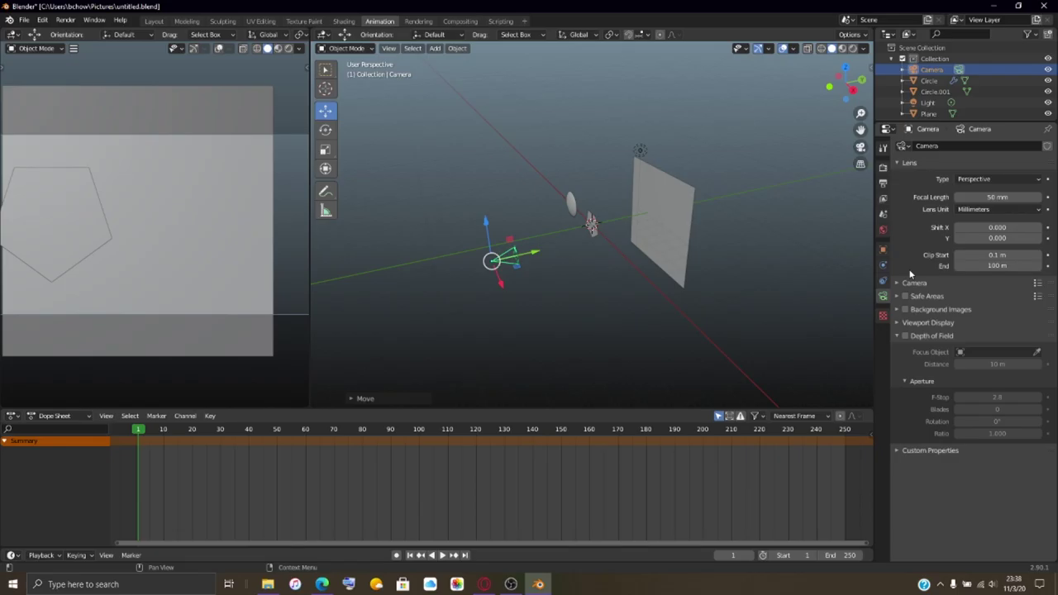
pyautogui.click(987, 177)
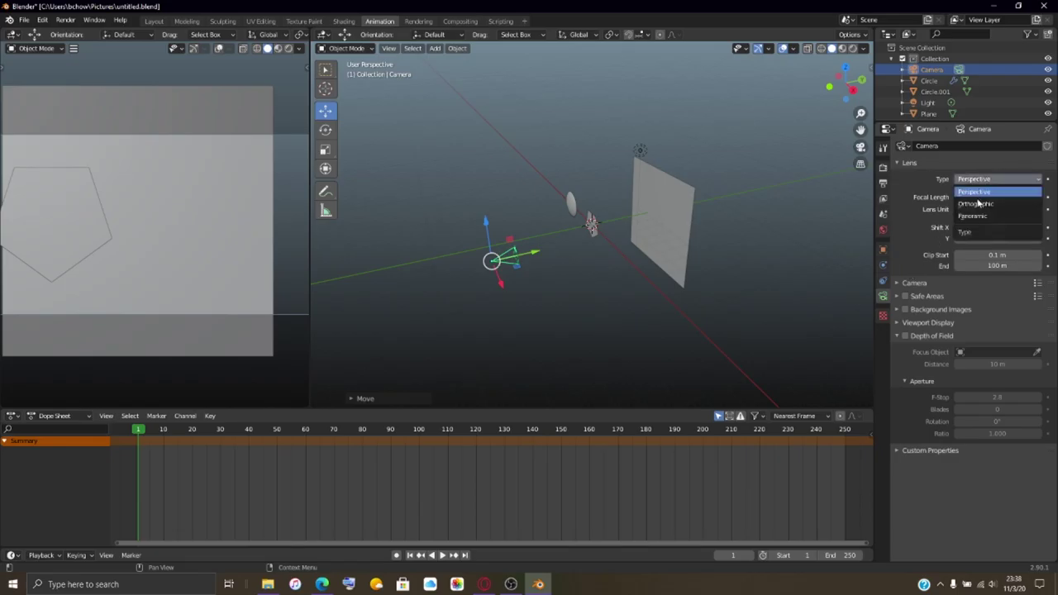
pyautogui.click(991, 207)
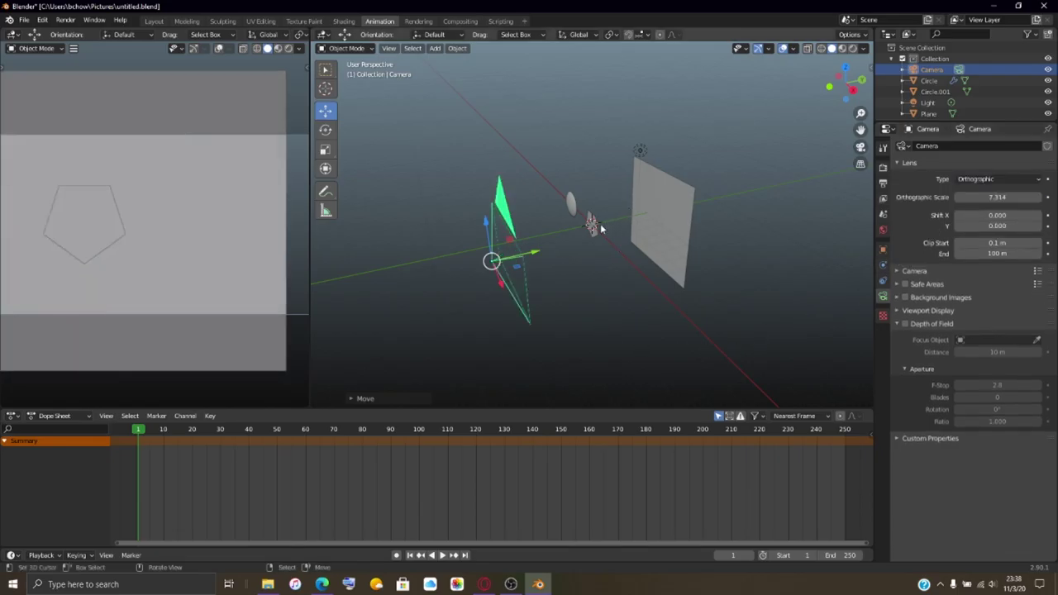
pyautogui.click(883, 168)
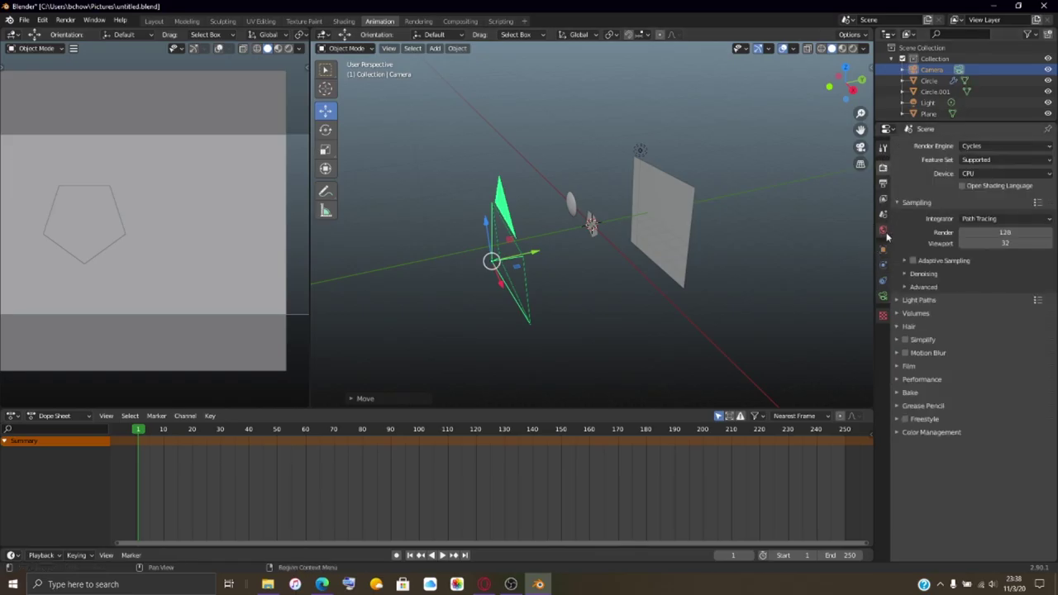
pyautogui.click(883, 148)
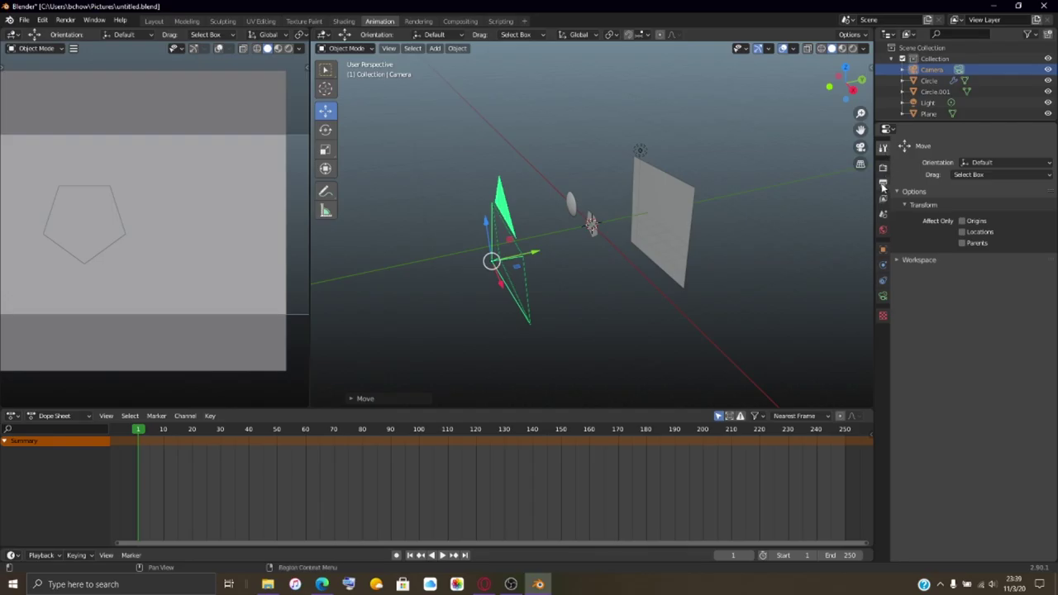
pyautogui.click(882, 182)
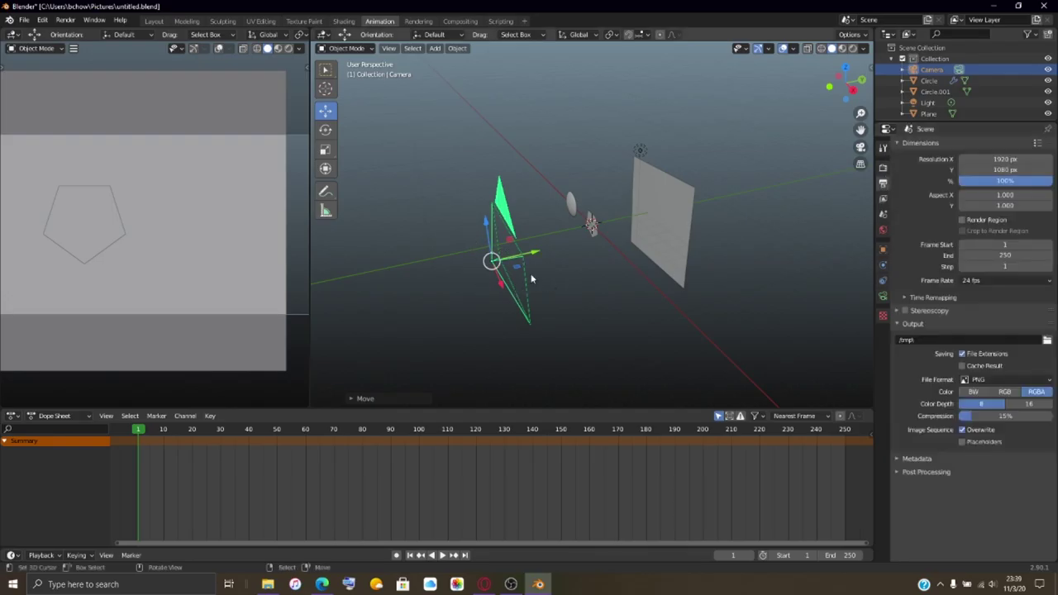
# Step: Move the camera slightly forward along Y and adjust its lens to an orthographic scale of about 15.3 and a Shift X of 0.020
pyautogui.moveTo(536, 257)
pyautogui.mouseDown()
pyautogui.moveTo(489, 263)
pyautogui.moveTo(556, 258)
pyautogui.moveTo(521, 259)
pyautogui.moveTo(544, 259)
pyautogui.mouseUp()
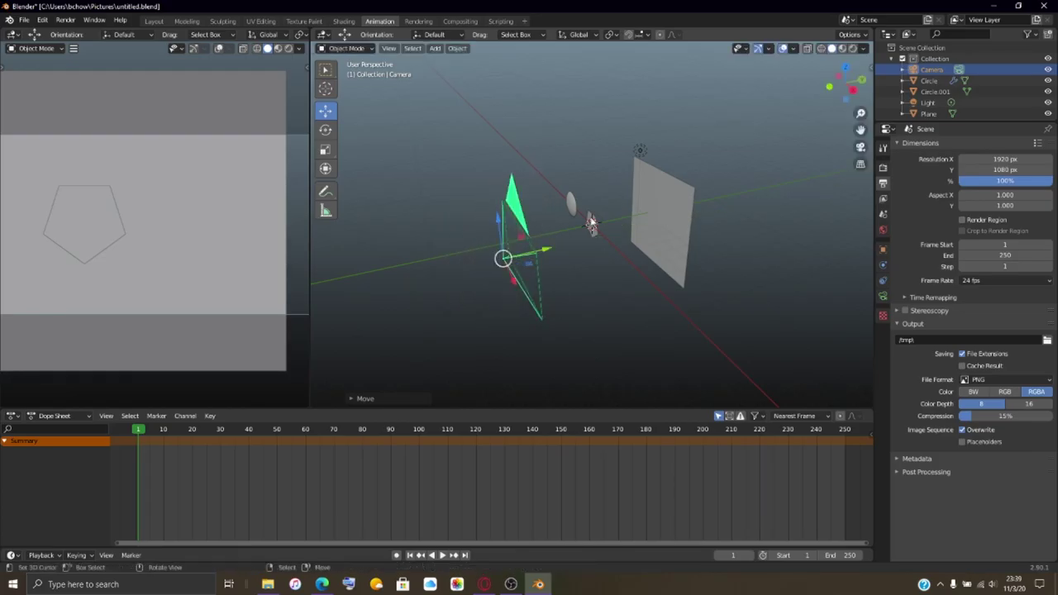
pyautogui.click(883, 296)
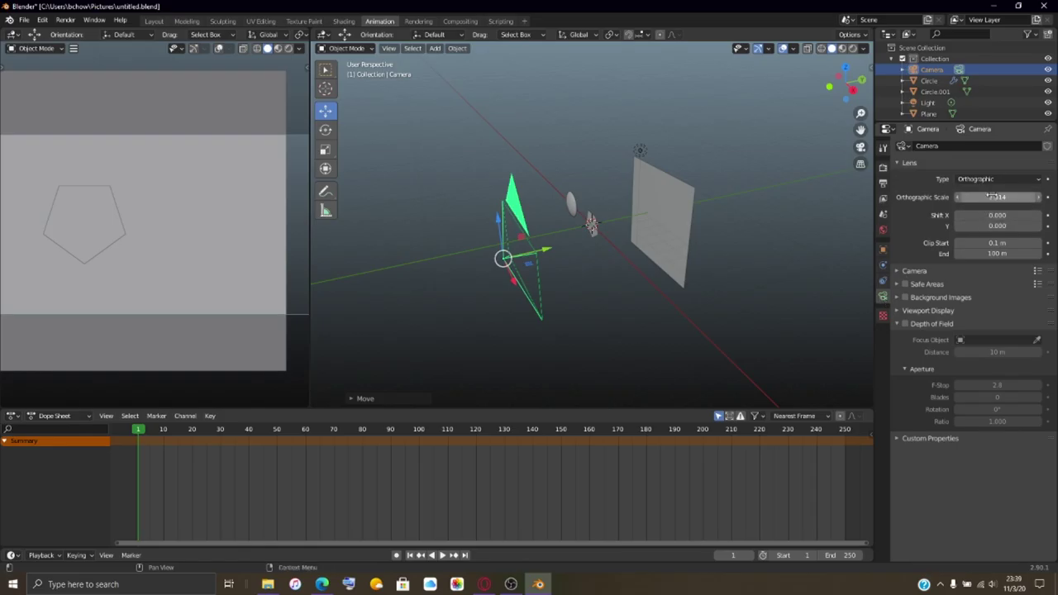
pyautogui.moveTo(989, 197); pyautogui.dragTo(1020, 215)
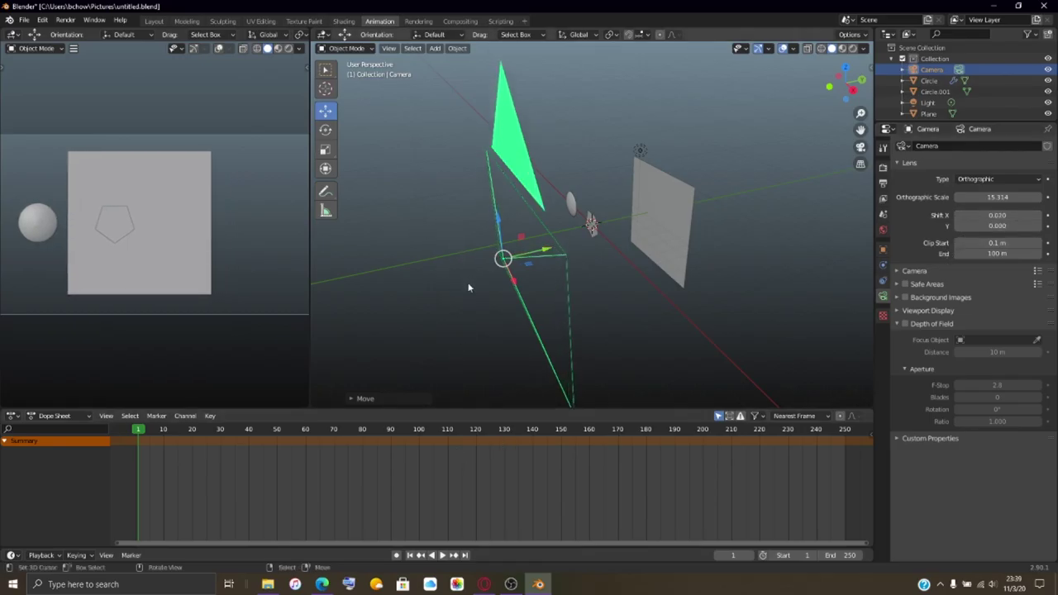
pyautogui.scroll(-1, 123, 274)
pyautogui.scroll(-2, 177, 251)
pyautogui.scroll(2, 224, 239)
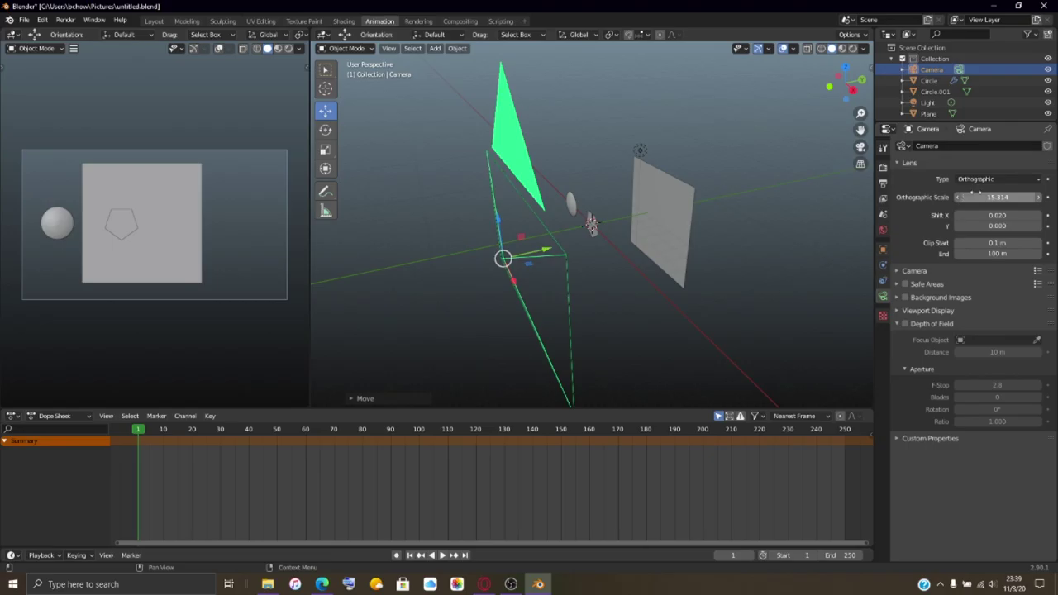
# Step: Set the camera's orthographic scale to 16
pyautogui.moveTo(976, 197)
pyautogui.mouseDown()
pyautogui.moveTo(939, 196)
pyautogui.moveTo(1009, 197)
pyautogui.moveTo(970, 196)
pyautogui.mouseUp()
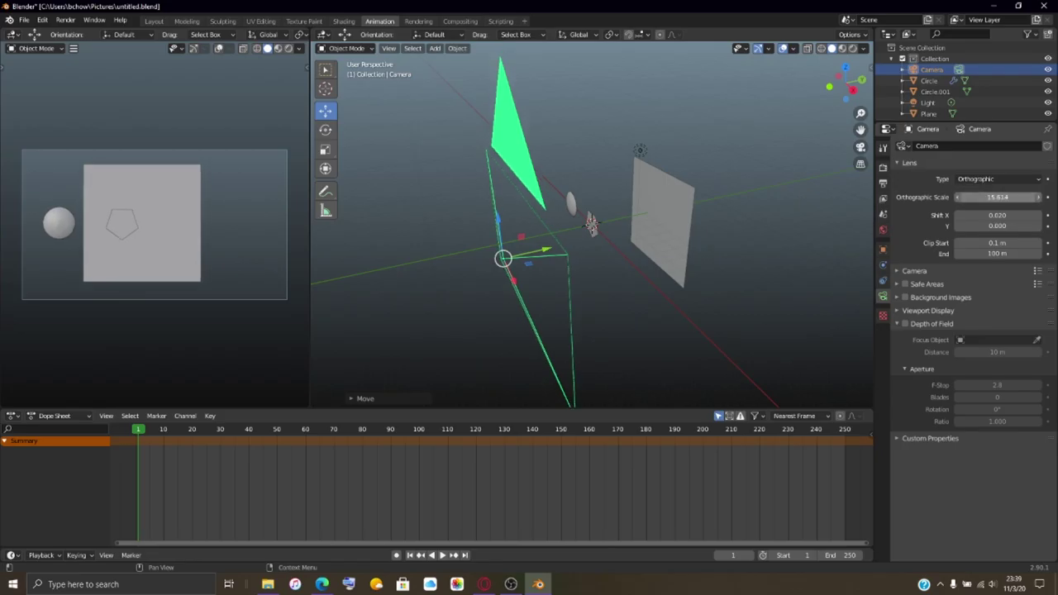
pyautogui.moveTo(991, 196); pyautogui.dragTo(1015, 197)
pyautogui.click(1014, 197)
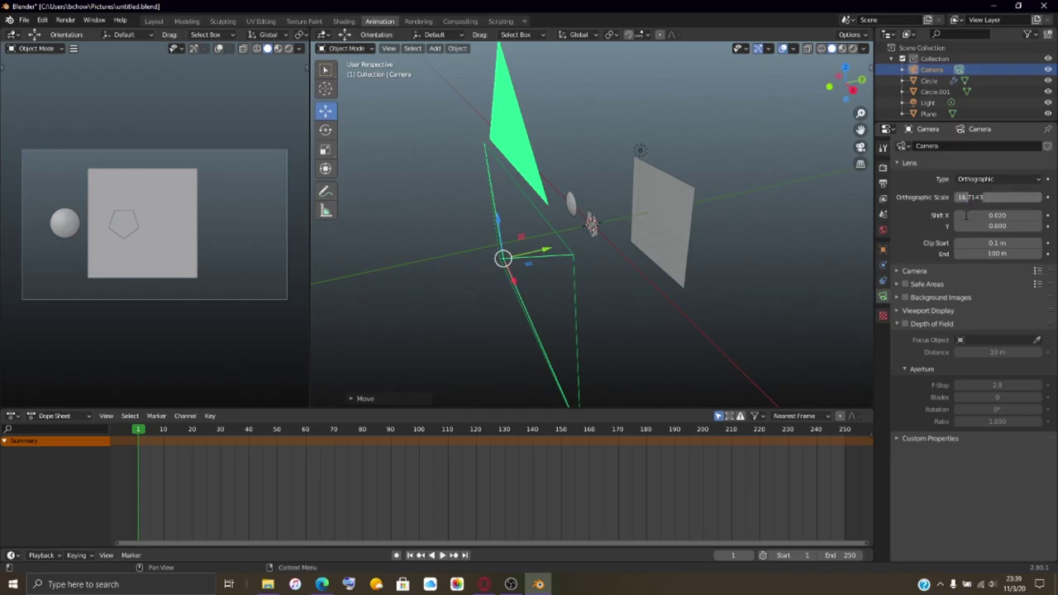
pyautogui.write('16')
pyautogui.press('Return')
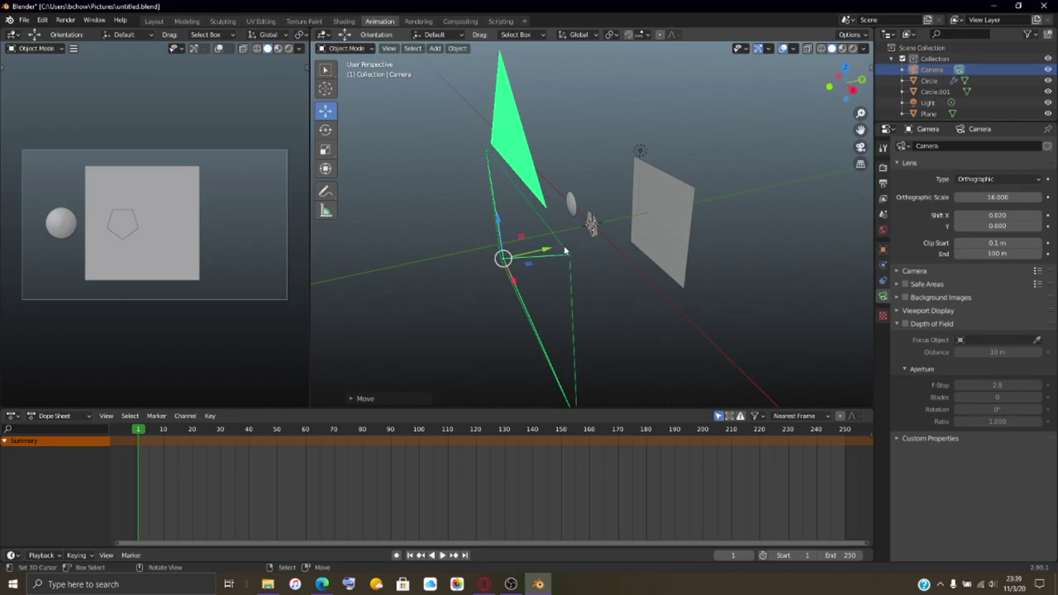
# Step: Select the pentagon, enter Edit Mode and activate the Extrude Individual tool
pyautogui.moveTo(567, 247); pyautogui.dragTo(641, 245, button='middle')
pyautogui.click(595, 232)
pyautogui.press('Tab')
pyautogui.scroll(2, 635, 244)
pyautogui.scroll(1, 636, 244)
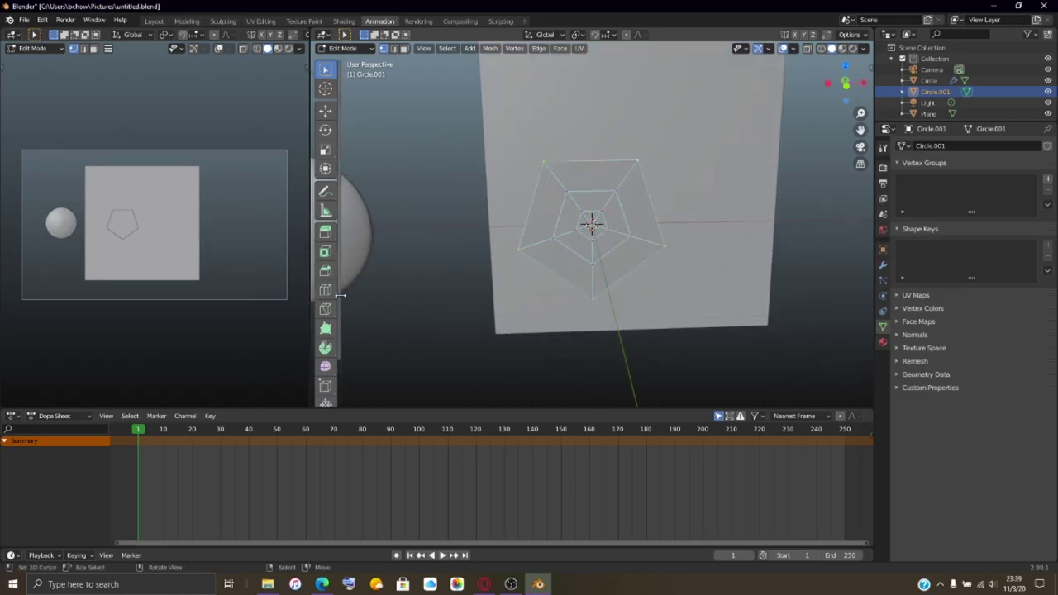
pyautogui.moveTo(337, 233); pyautogui.dragTo(386, 304)
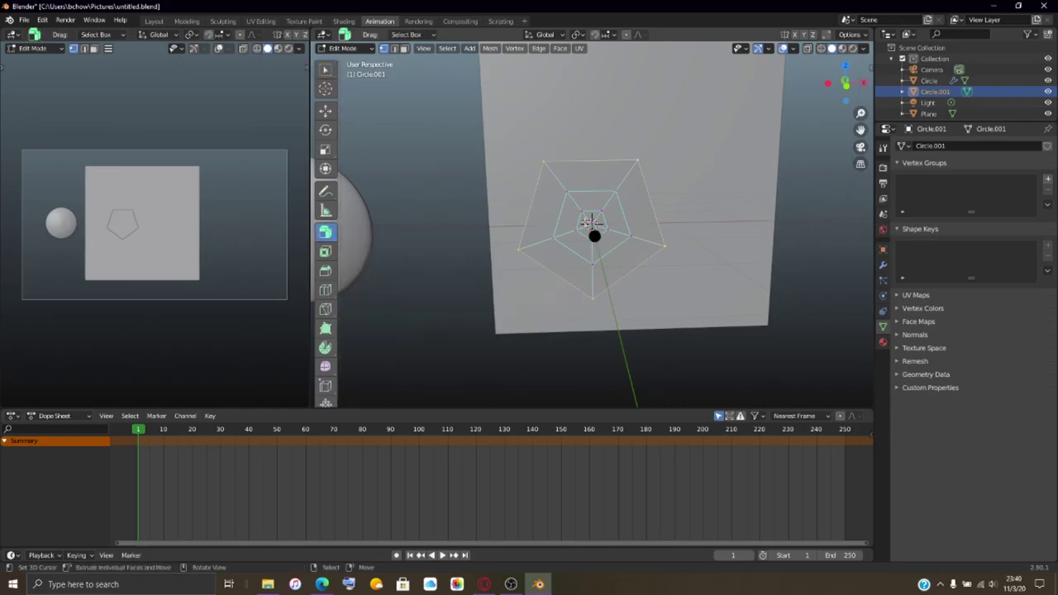
# Step: Try to extrude the pentagon's outer edges with Extrude Individual, and undo the extrusion
pyautogui.moveTo(594, 236)
pyautogui.mouseDown()
pyautogui.moveTo(761, 248)
pyautogui.moveTo(666, 142)
pyautogui.moveTo(653, 170)
pyautogui.moveTo(667, 253)
pyautogui.moveTo(652, 321)
pyautogui.moveTo(652, 184)
pyautogui.moveTo(632, 169)
pyautogui.moveTo(628, 267)
pyautogui.moveTo(624, 189)
pyautogui.moveTo(608, 223)
pyautogui.mouseUp()
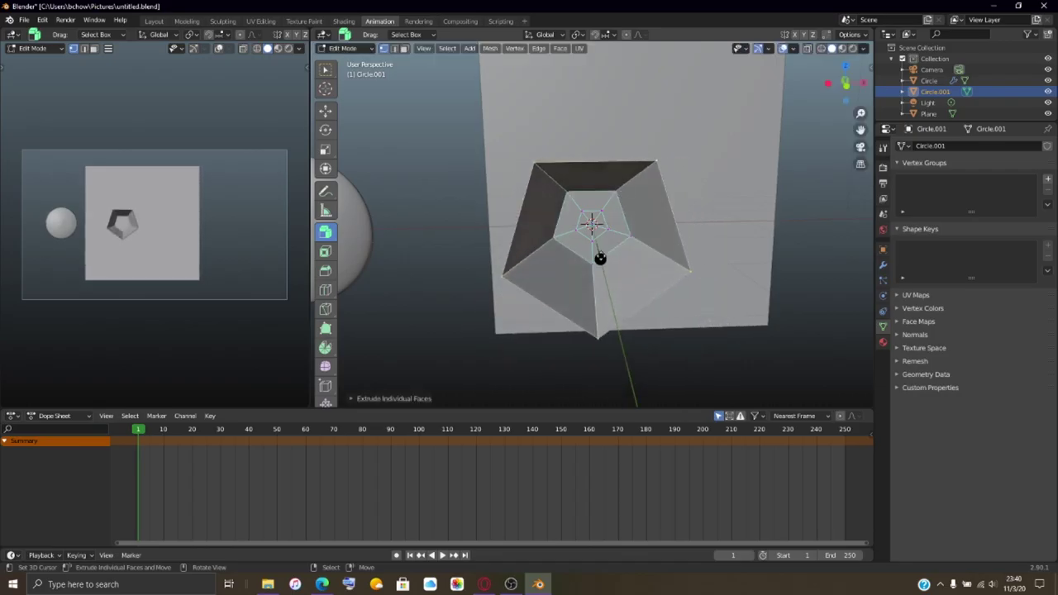
pyautogui.click(594, 232)
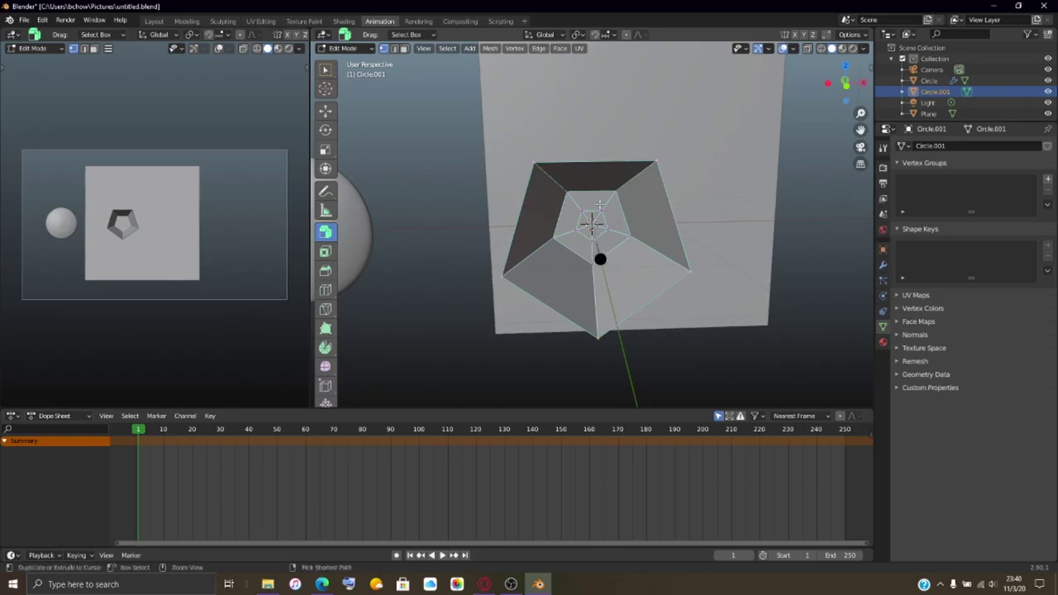
pyautogui.hotkey('ctrl', 'z')
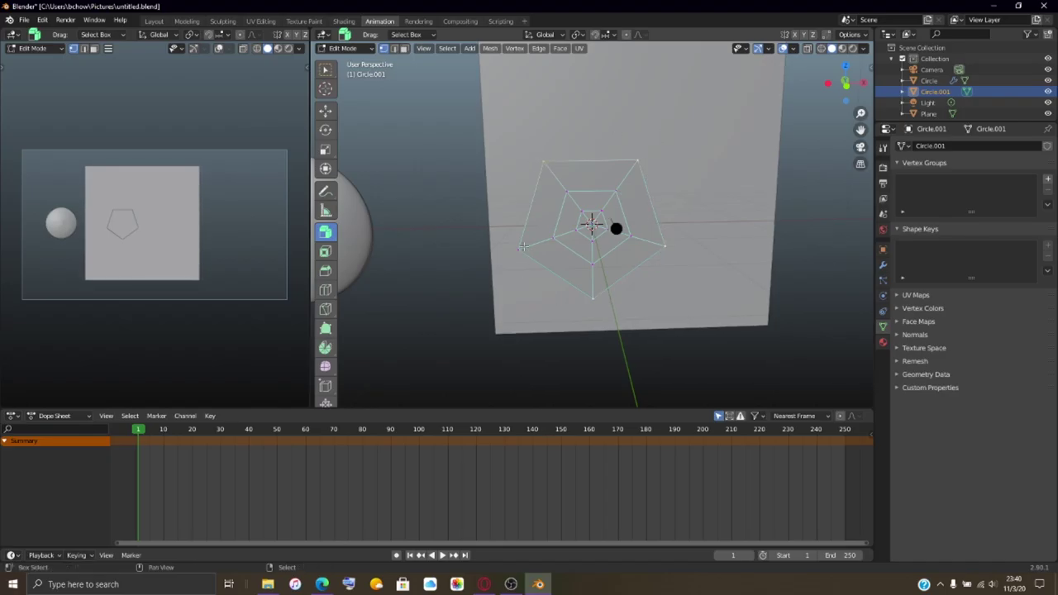
# Step: Try to extrude the pentagon's outer loop in place and scale the new loop outward
pyautogui.press('e')
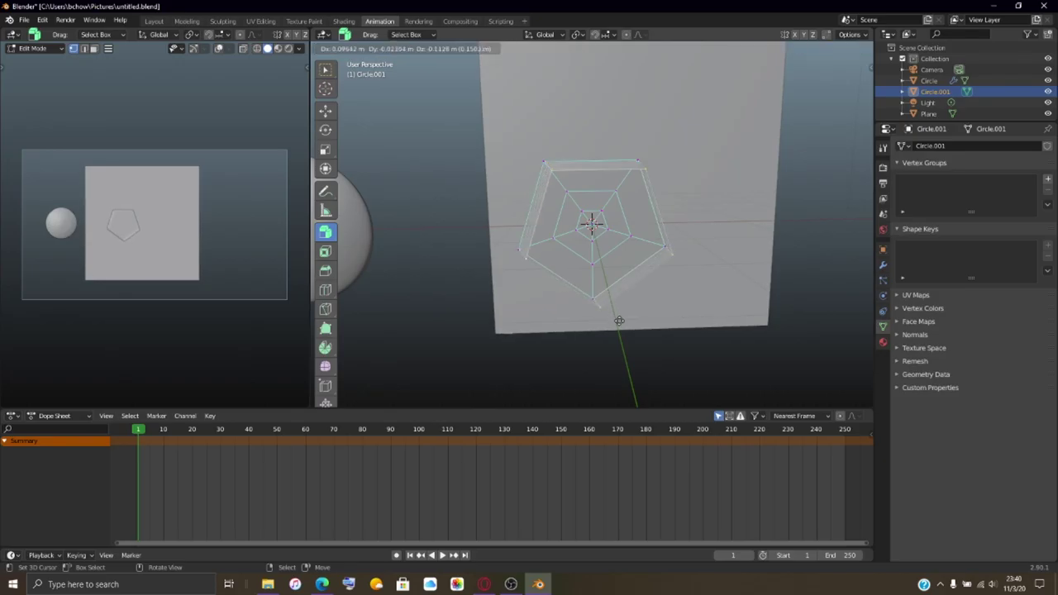
pyautogui.rightClick(619, 321)
pyautogui.press('s')
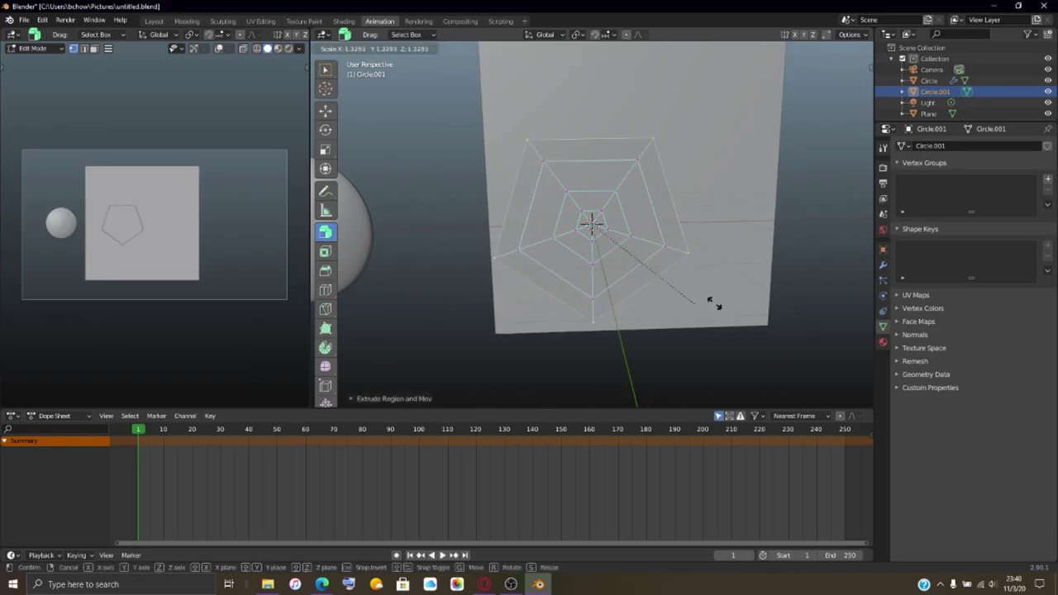
pyautogui.rightClick(748, 299)
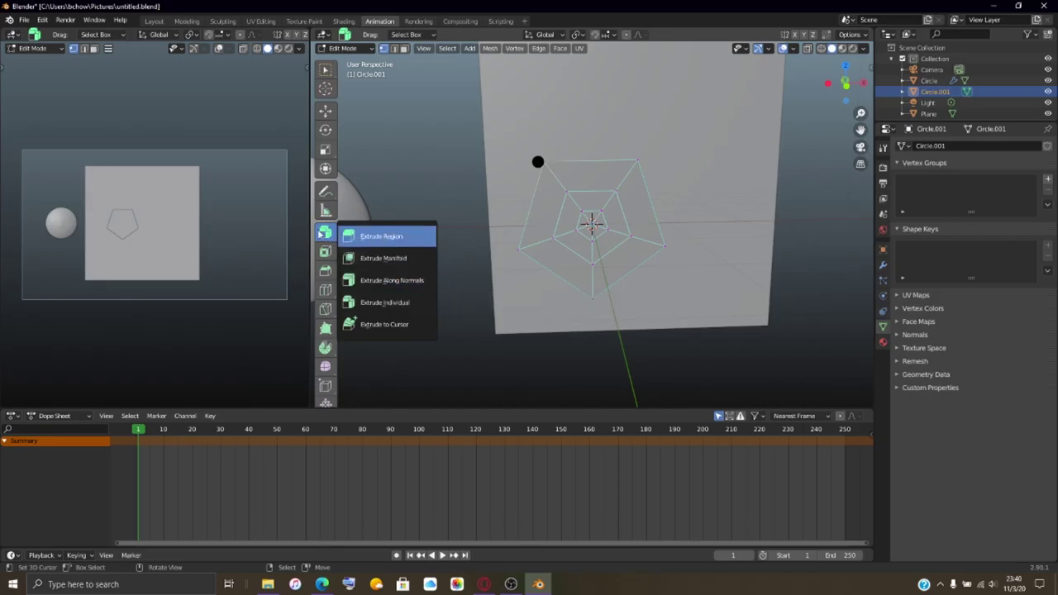
# Step: Pick Extrude Individual again, try extruding from a single outer corner of the pentagon, and undo it
pyautogui.click(323, 236)
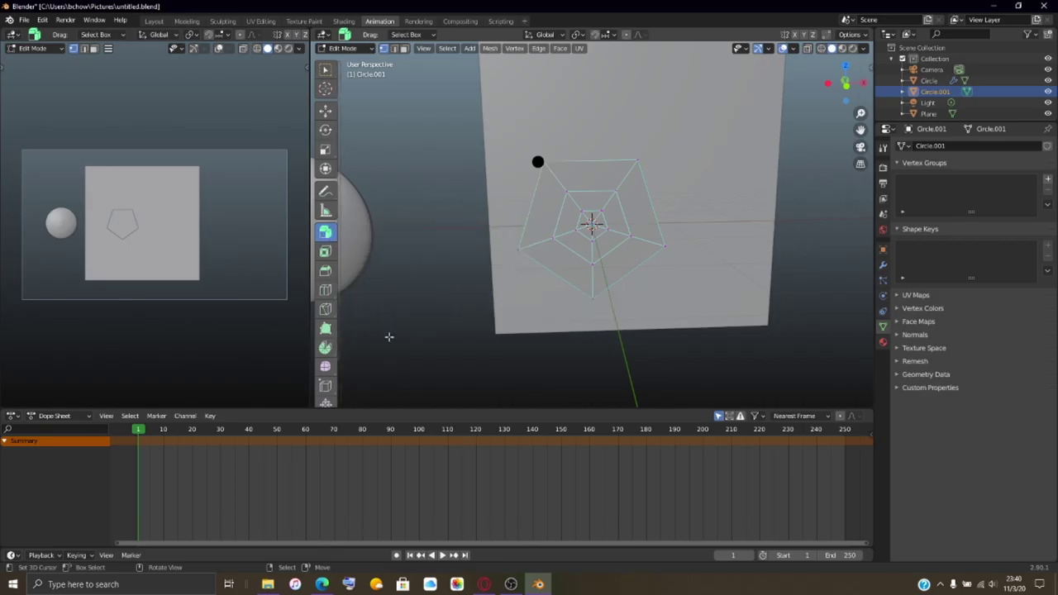
pyautogui.hotkey('shift', 'space')
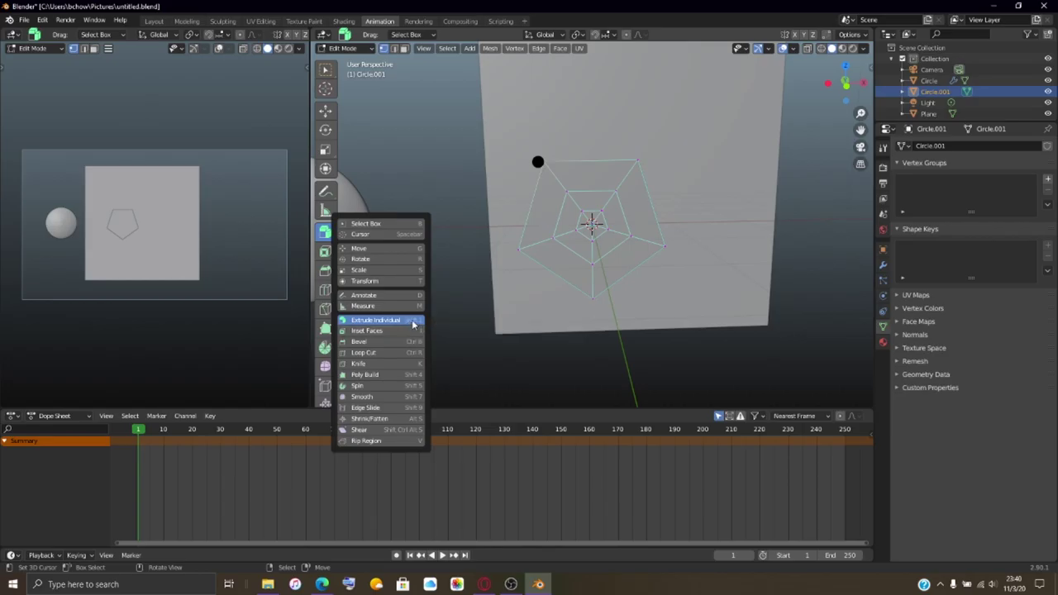
pyautogui.click(413, 319)
pyautogui.moveTo(537, 163)
pyautogui.mouseDown()
pyautogui.moveTo(499, 157)
pyautogui.moveTo(529, 163)
pyautogui.mouseUp()
pyautogui.hotkey('ctrl', 'z')
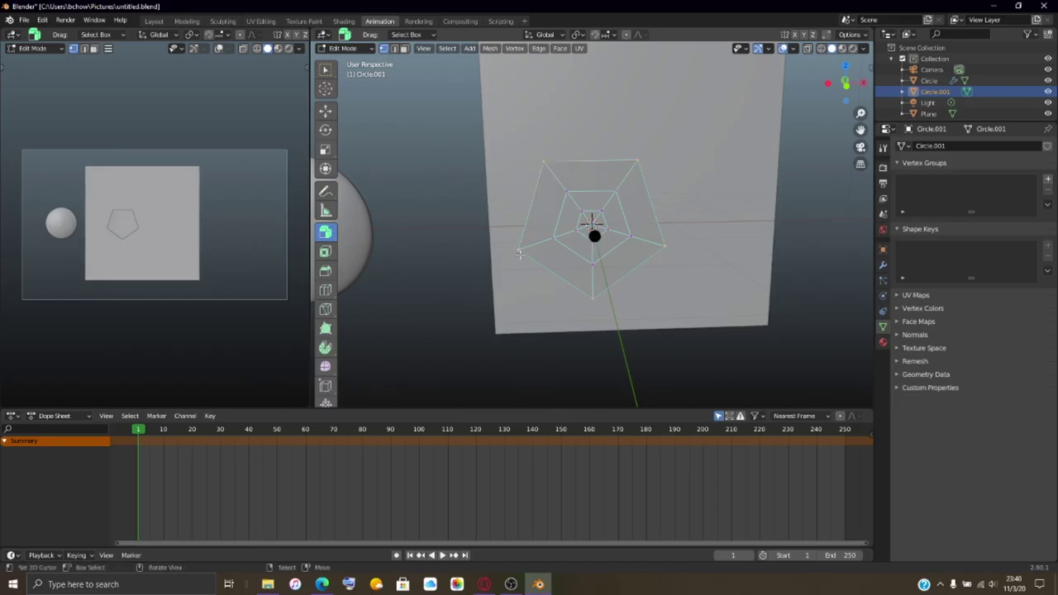
# Step: Try an edge crease and an in-place extrusion on the pentagon's outer loop, and undo the extrusion
pyautogui.hotkey('shift', 'e')
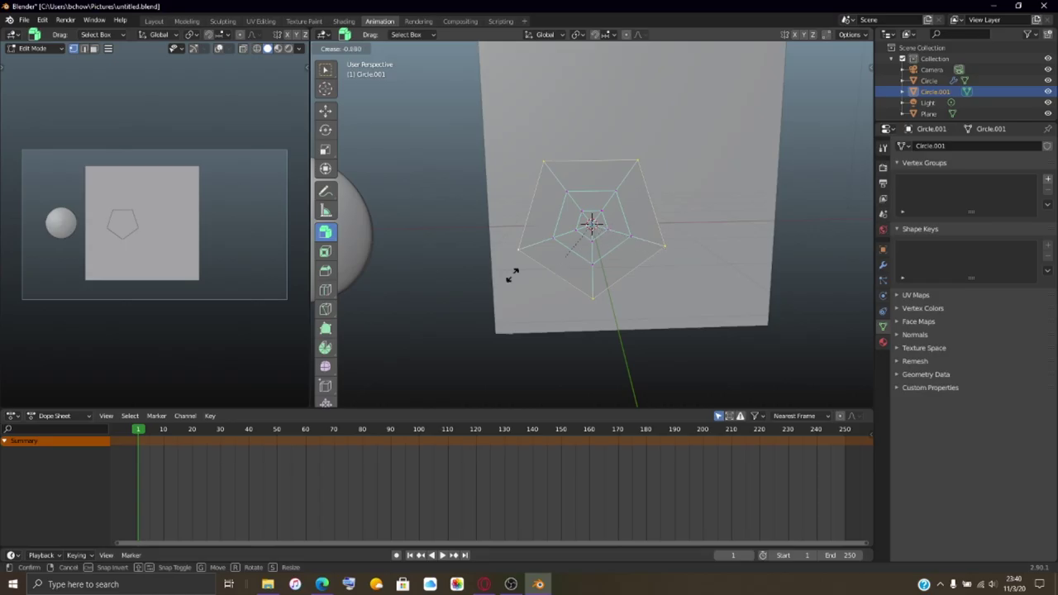
pyautogui.click(423, 312)
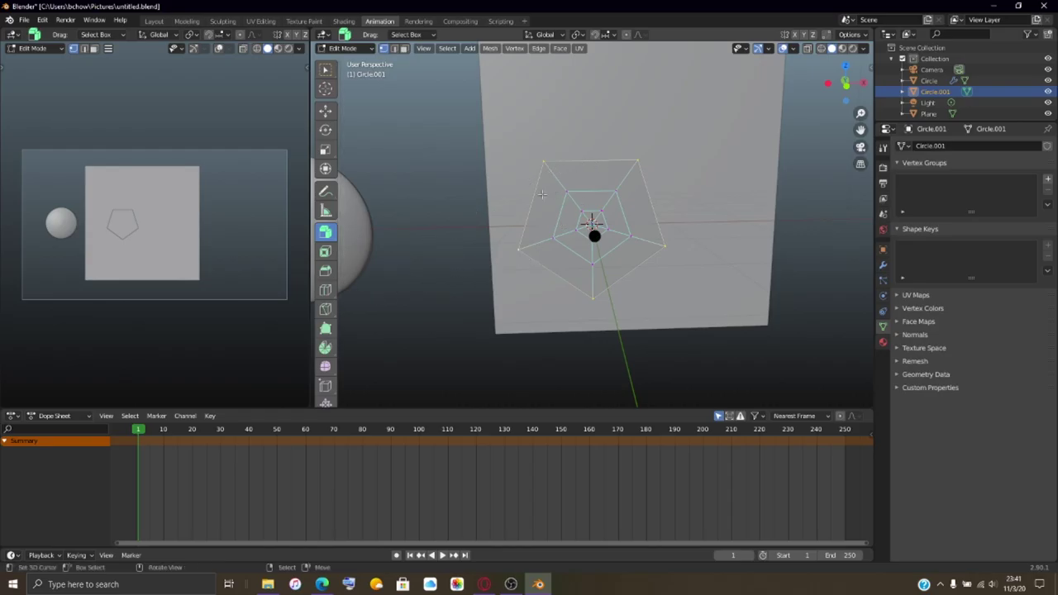
pyautogui.press('e')
pyautogui.rightClick(408, 265)
pyautogui.hotkey('ctrl', 'z')
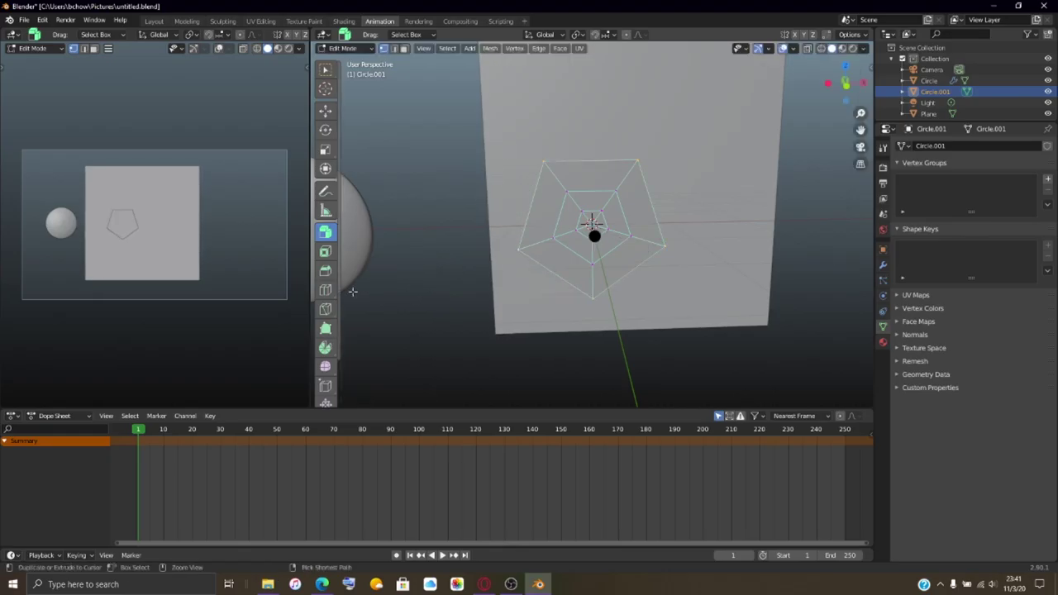
# Step: Retry Extrude Individual on the pentagon's outer loop, picking the tool again from the extrude variants
pyautogui.click(325, 232)
pyautogui.click(373, 301)
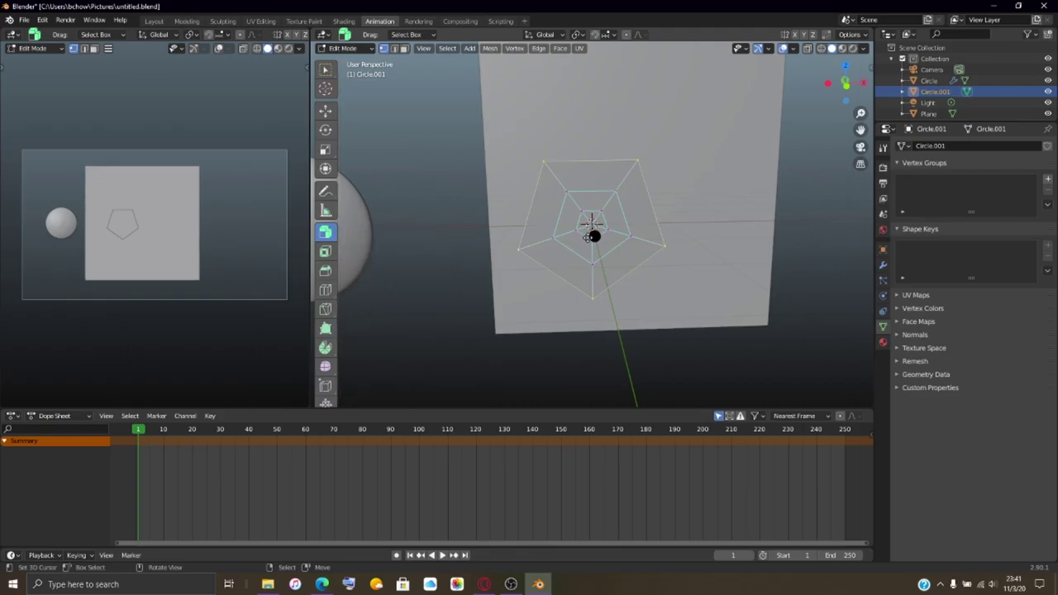
pyautogui.moveTo(595, 237)
pyautogui.mouseDown()
pyautogui.moveTo(524, 249)
pyautogui.moveTo(508, 238)
pyautogui.moveTo(661, 151)
pyautogui.moveTo(720, 151)
pyautogui.moveTo(579, 240)
pyautogui.moveTo(593, 226)
pyautogui.moveTo(593, 236)
pyautogui.mouseUp()
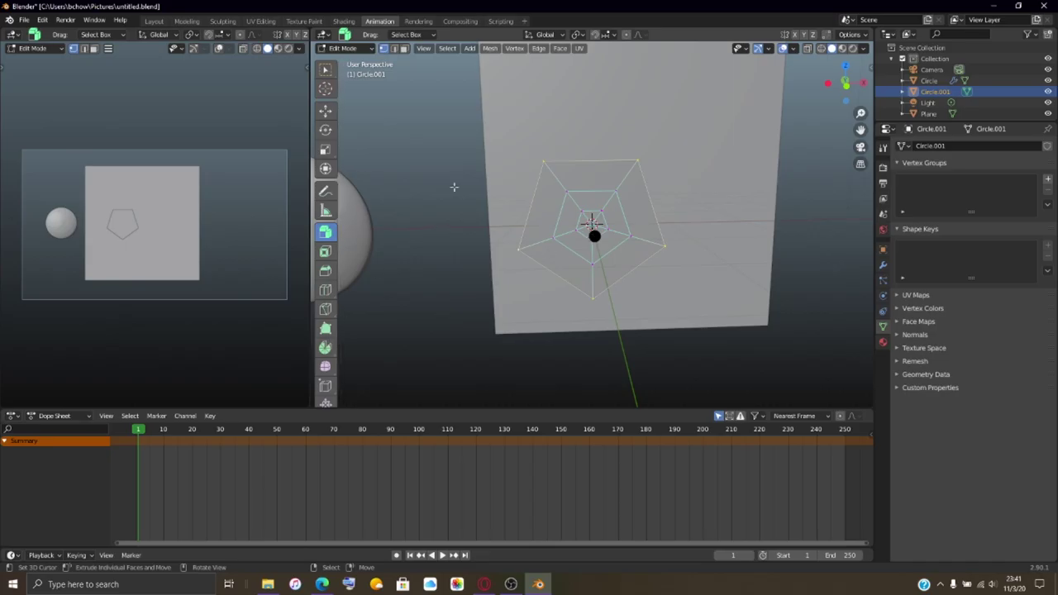
pyautogui.click(326, 233)
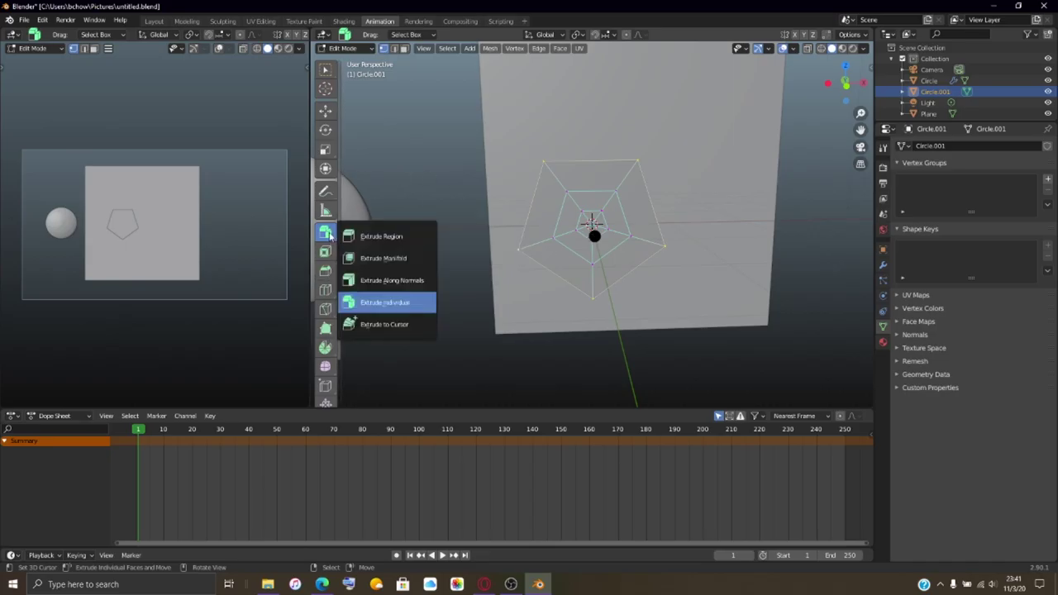
pyautogui.click(387, 306)
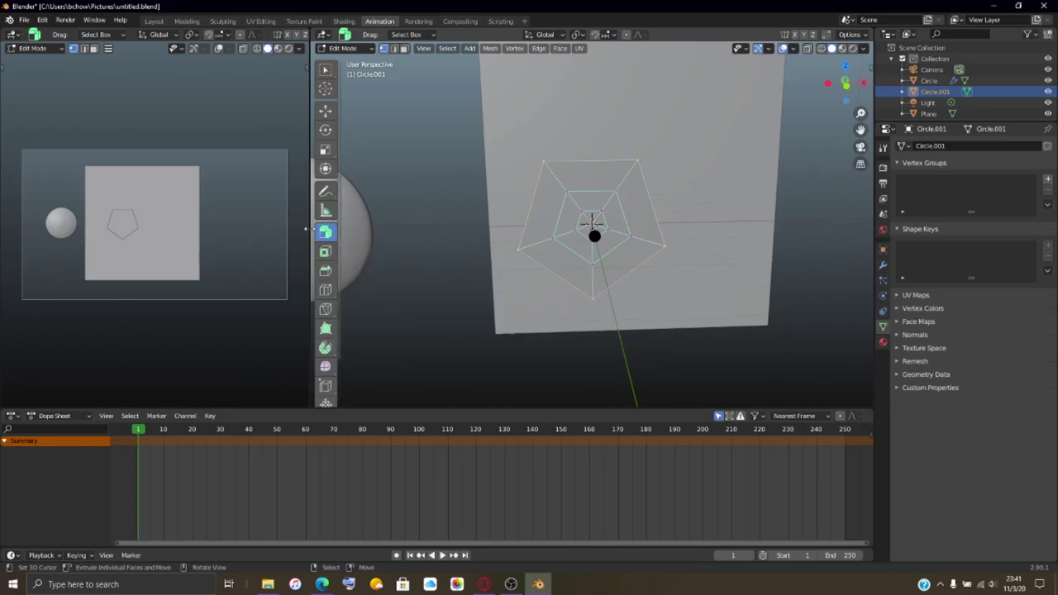
pyautogui.rightClick(326, 233)
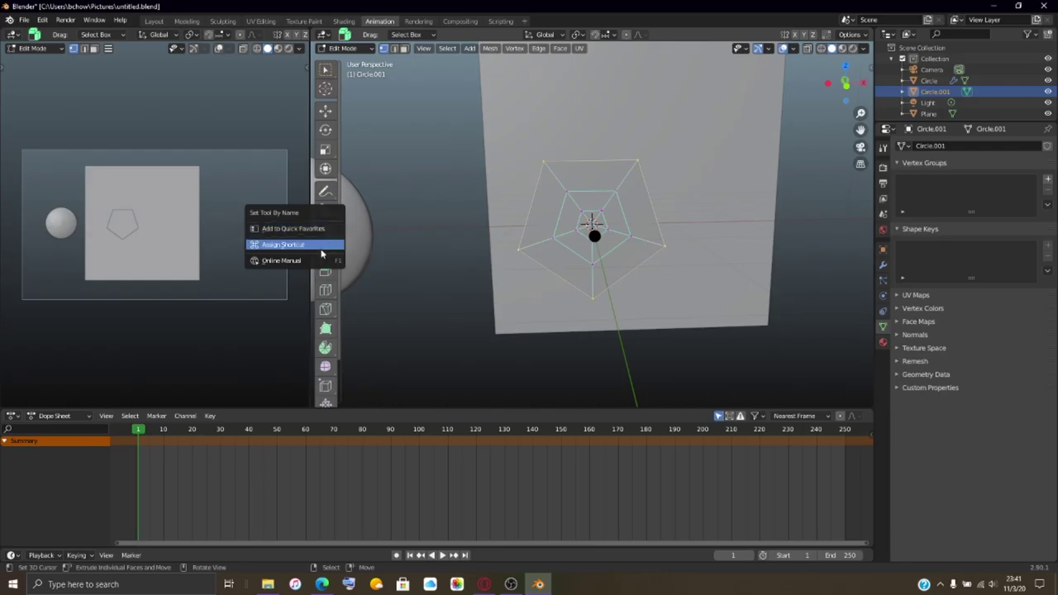
# Step: Place the 3D cursor in the empty space beside the plane, and return it to the world origin
pyautogui.keyDown('shift'); pyautogui.rightClick(409, 305); pyautogui.keyUp('shift')
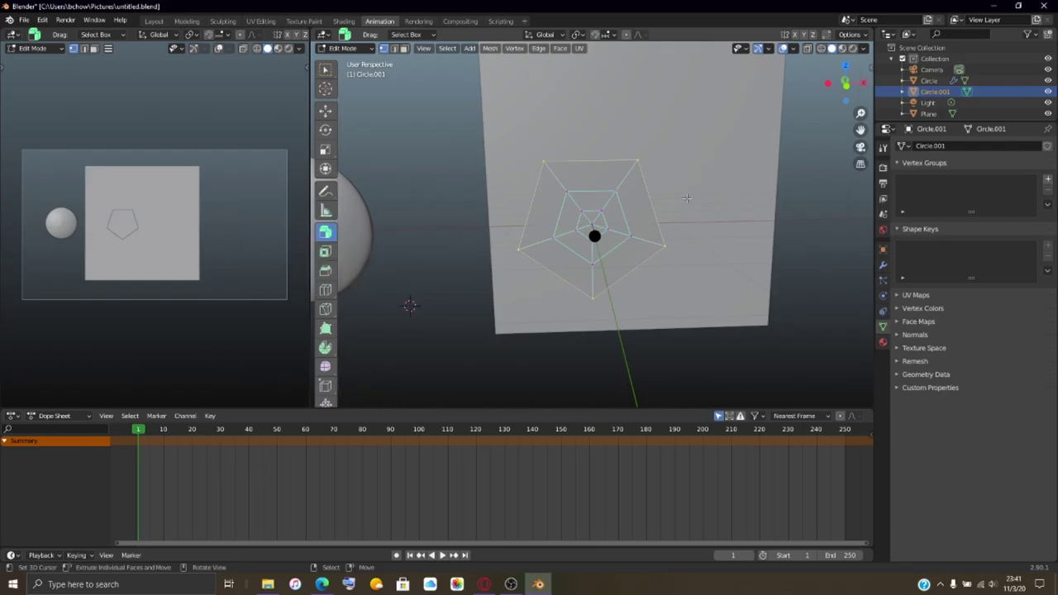
pyautogui.hotkey('shift', 's')
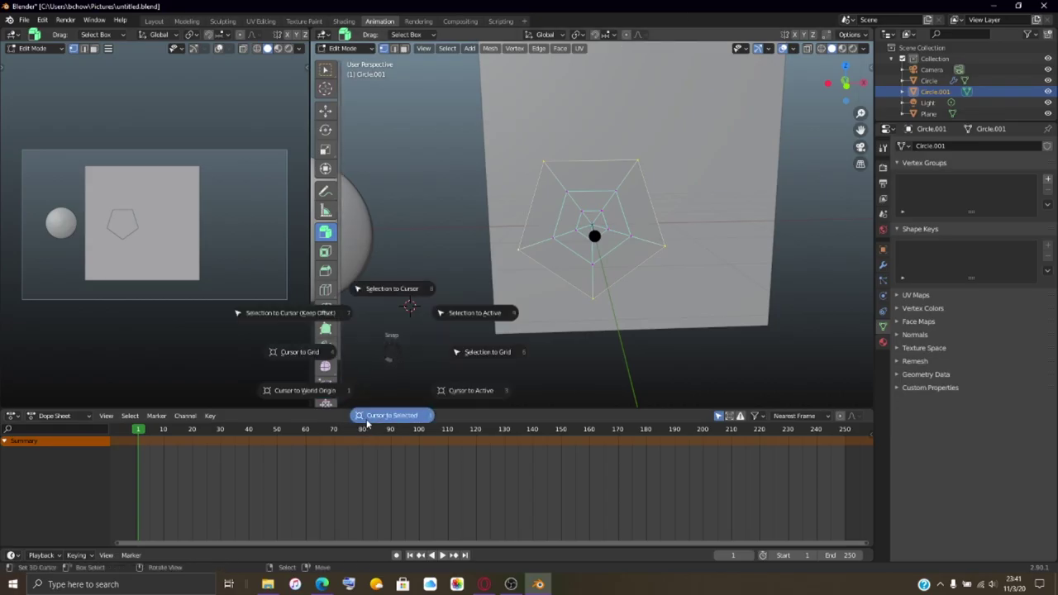
pyautogui.click(346, 394)
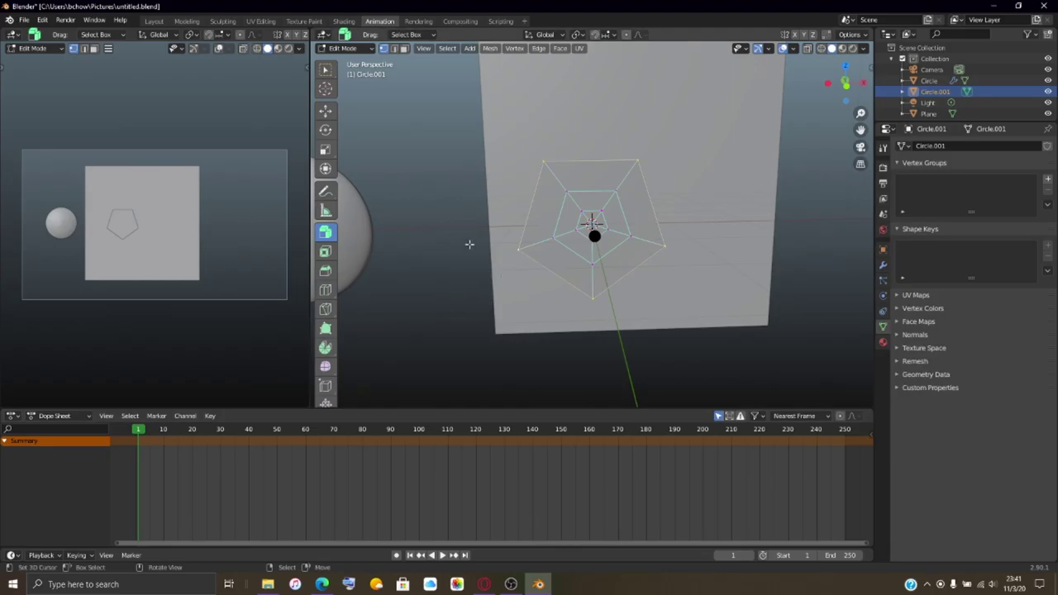
# Step: Extrude the pentagon's top edge straight up along Z, and merge its two new vertices At Center into a star point
pyautogui.click(542, 162)
pyautogui.click(594, 161)
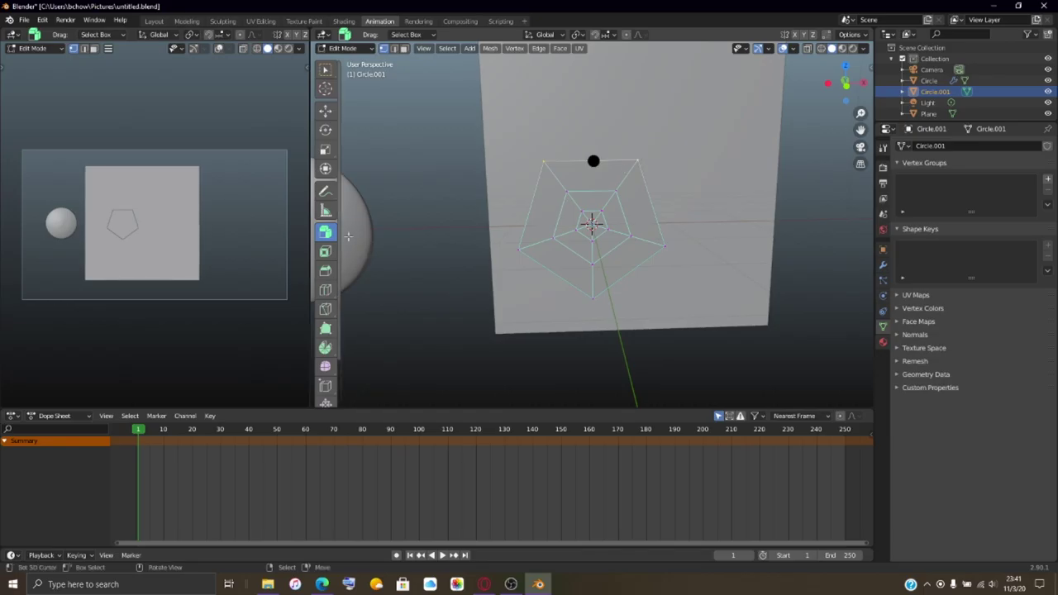
pyautogui.click(325, 110)
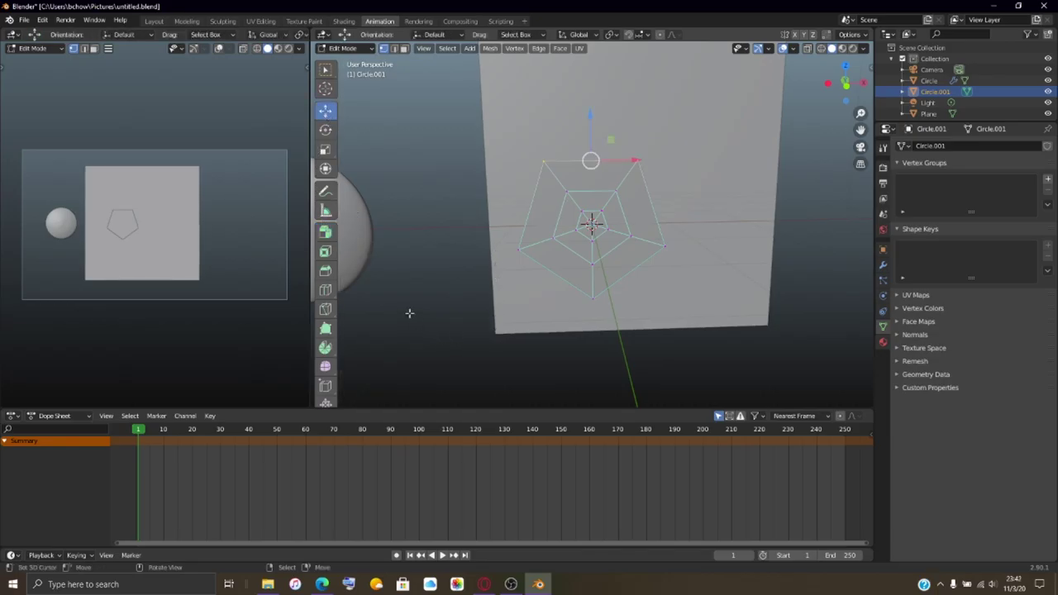
pyautogui.scroll(-2, 410, 313)
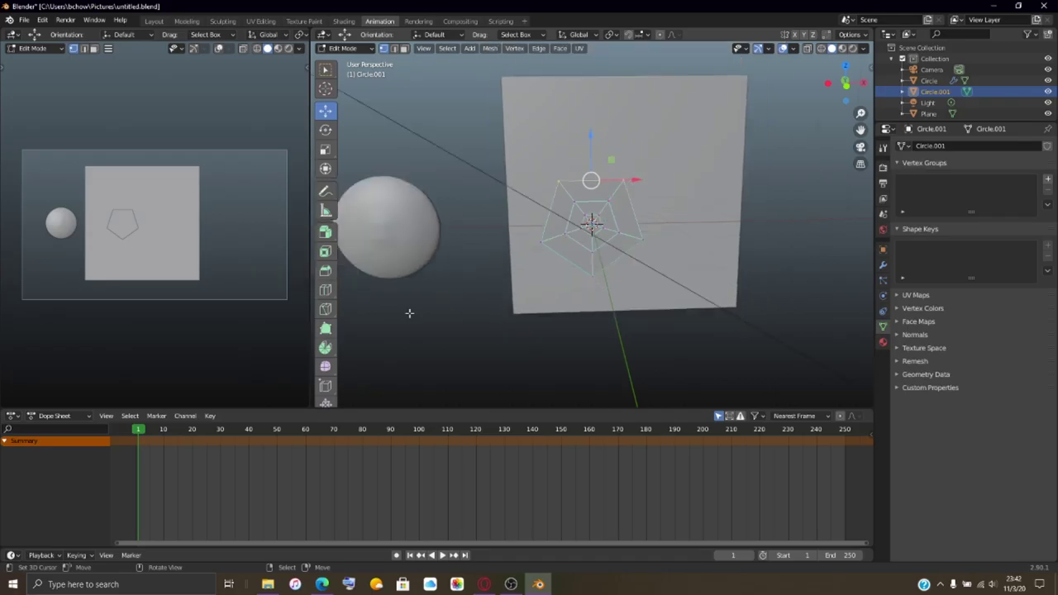
pyautogui.press('e')
pyautogui.press('Escape')
pyautogui.moveTo(592, 139); pyautogui.dragTo(584, 75)
pyautogui.press('m')
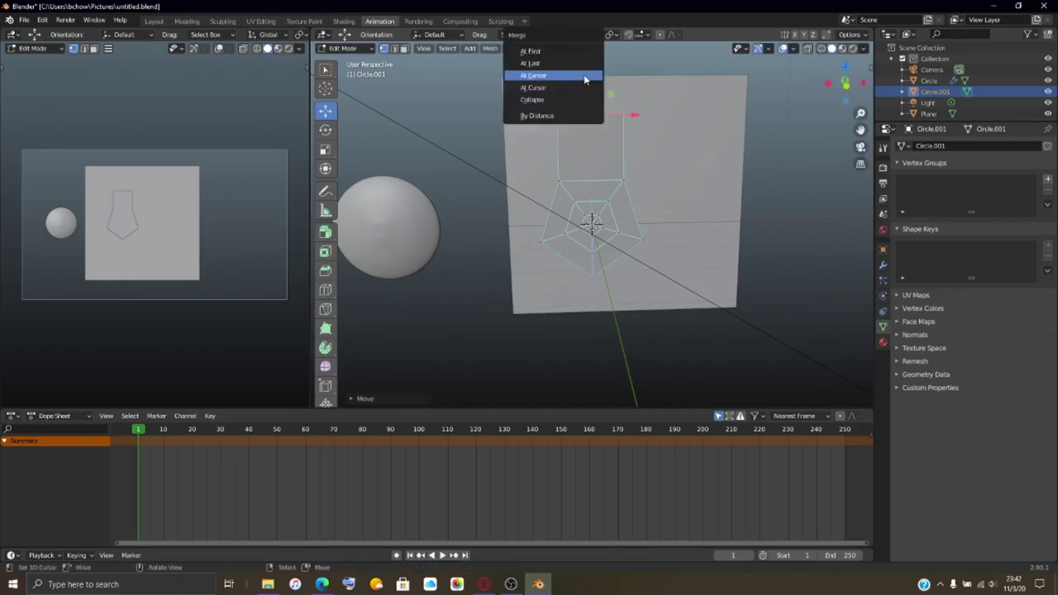
pyautogui.click(585, 76)
# Step: Extrude the pentagon's upper-right edge outward about 1.3 m along X, and merge the new vertices At First into a star point
pyautogui.click(623, 180)
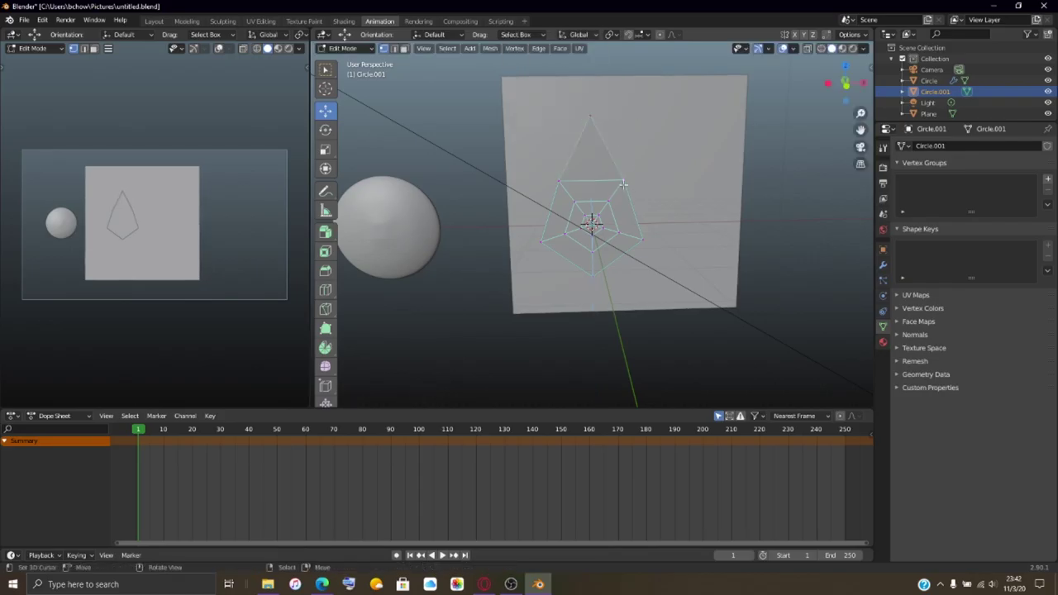
pyautogui.keyDown('shift'); pyautogui.click(641, 239); pyautogui.keyUp('shift')
pyautogui.press('e')
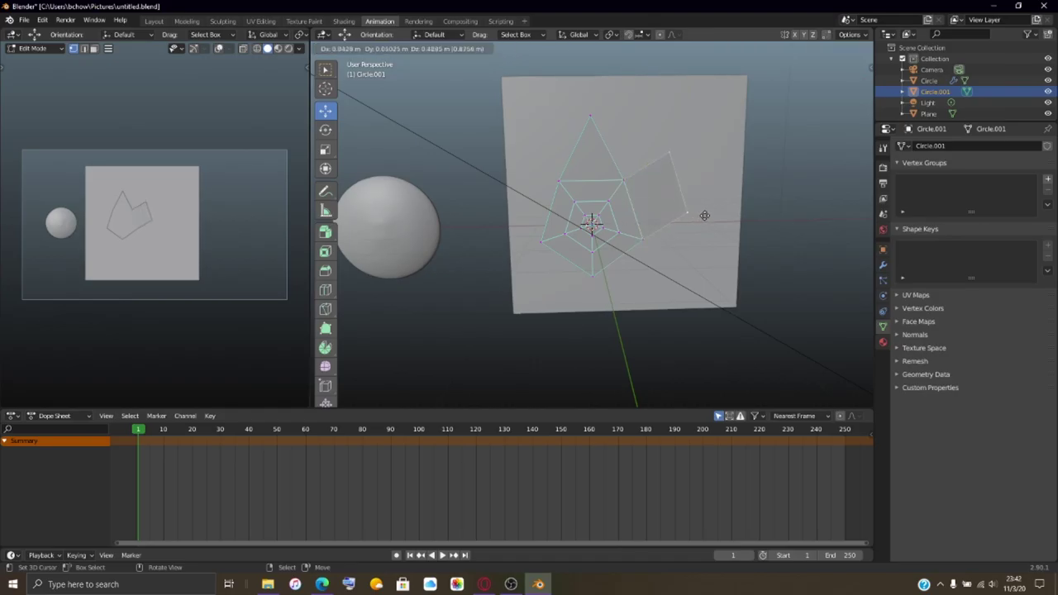
pyautogui.rightClick(691, 215)
pyautogui.press('e')
pyautogui.press('x')
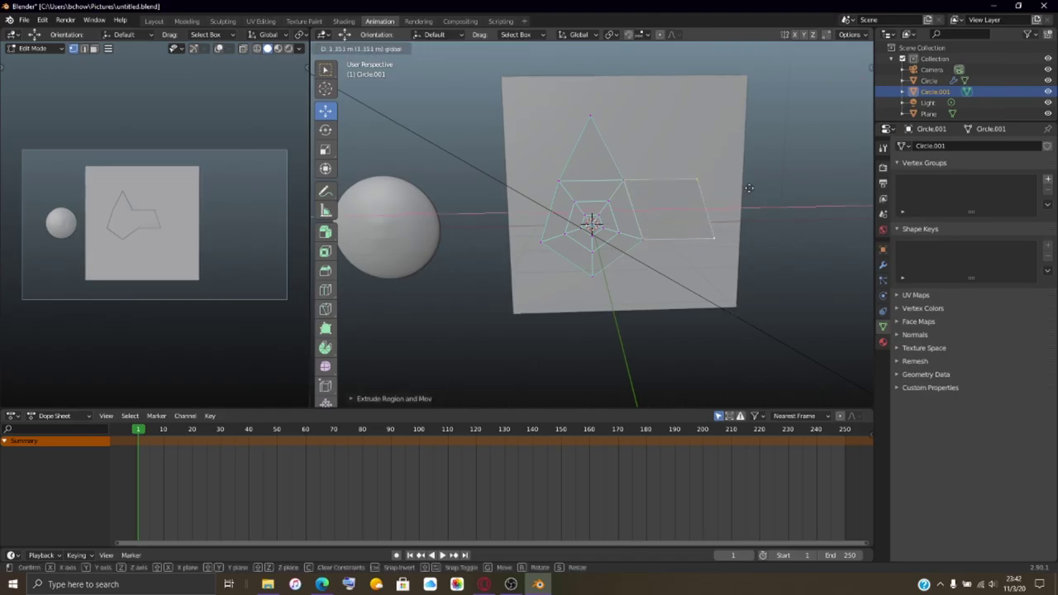
pyautogui.click(749, 188)
pyautogui.press('m')
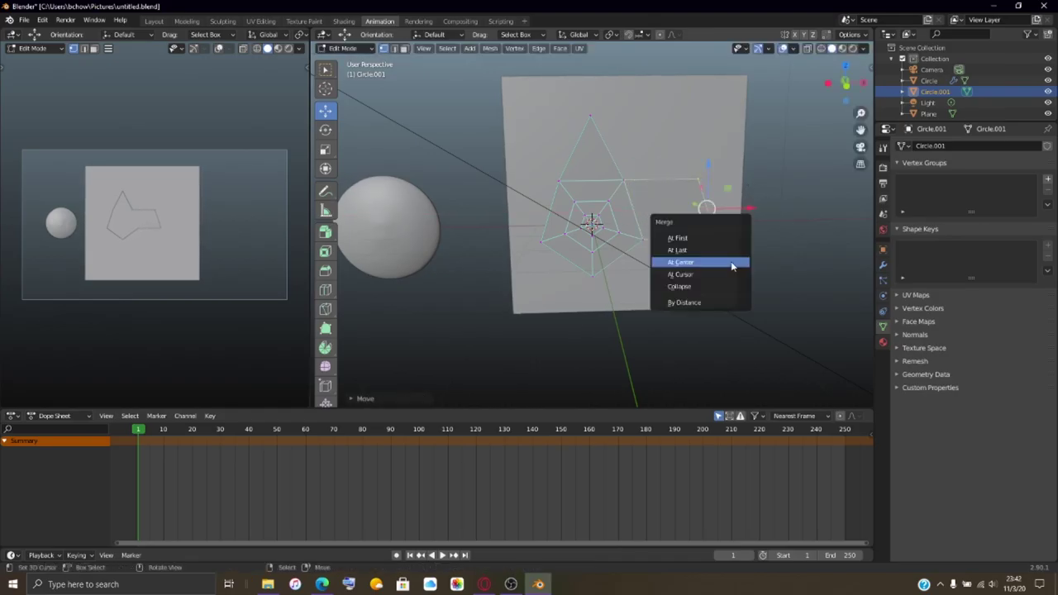
pyautogui.click(738, 238)
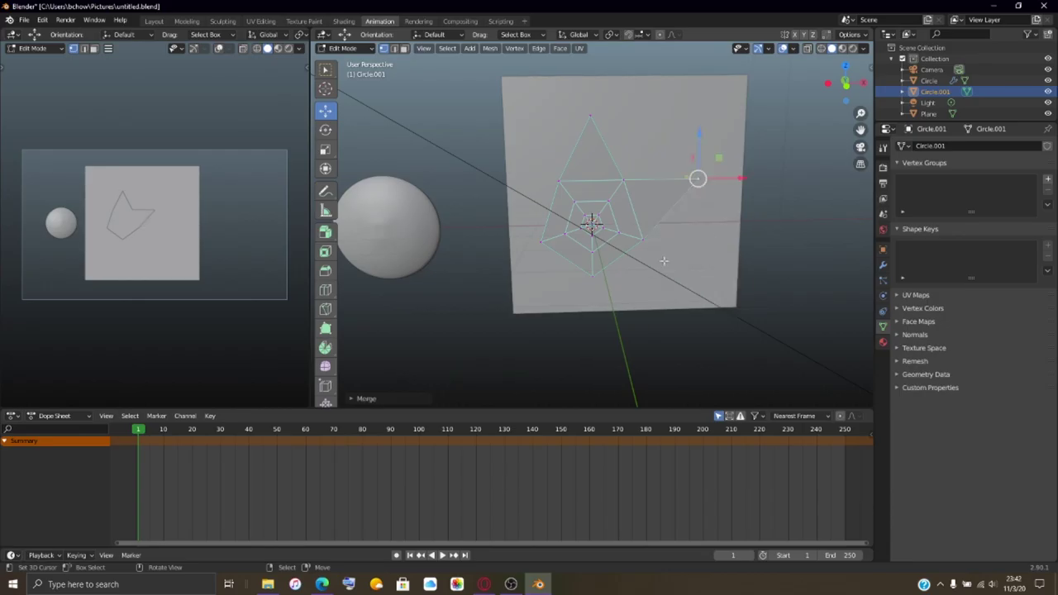
# Step: Extrude the pentagon's upper-left edge outward about 1.3 m along the negative X axis
pyautogui.click(540, 242)
pyautogui.keyDown('shift'); pyautogui.click(559, 181); pyautogui.keyUp('shift')
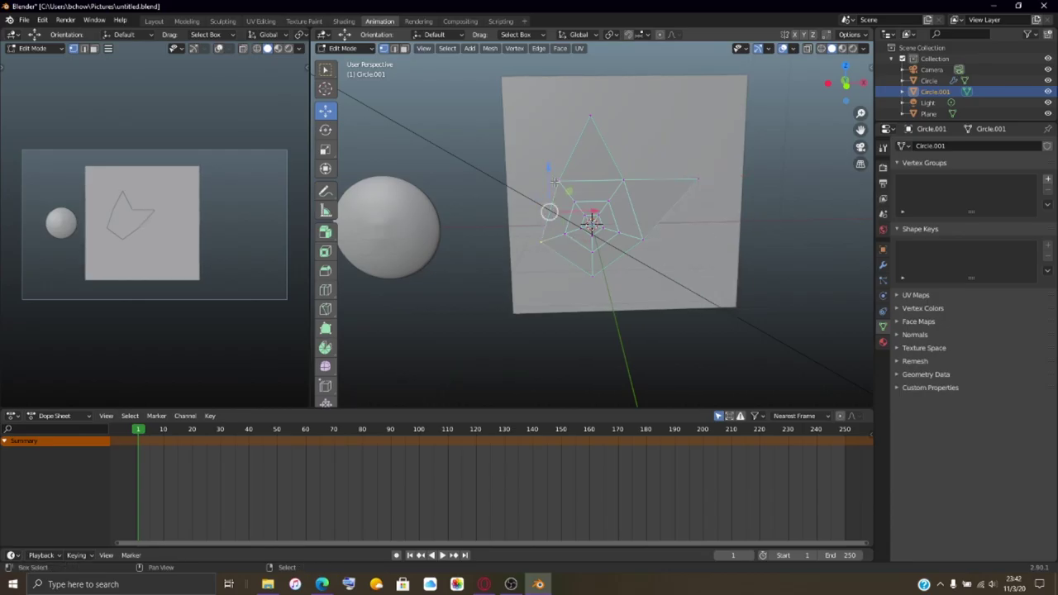
pyautogui.press('e')
pyautogui.press('Escape')
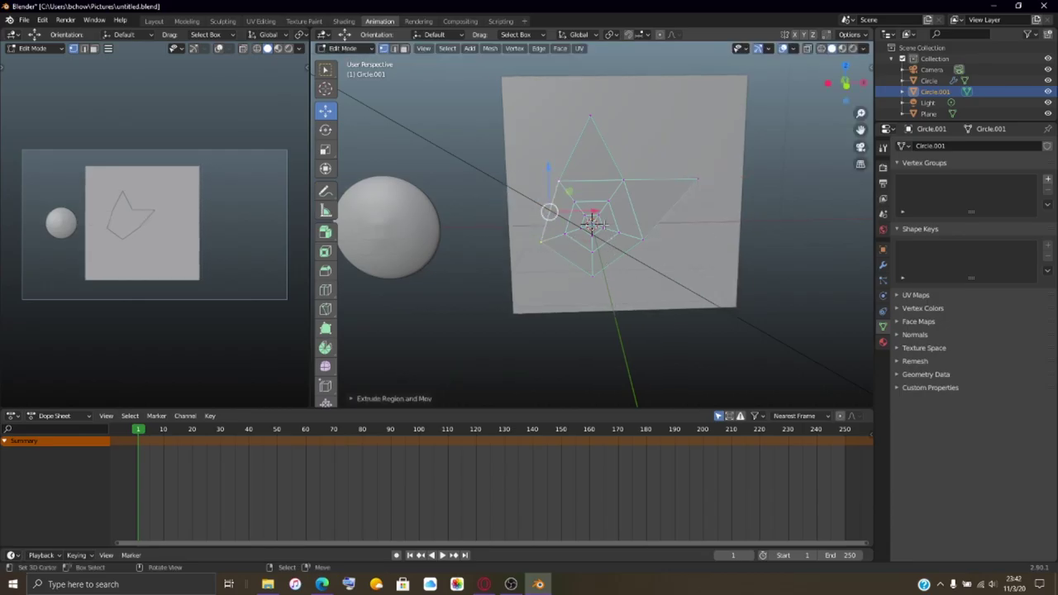
pyautogui.press('g')
pyautogui.press('x')
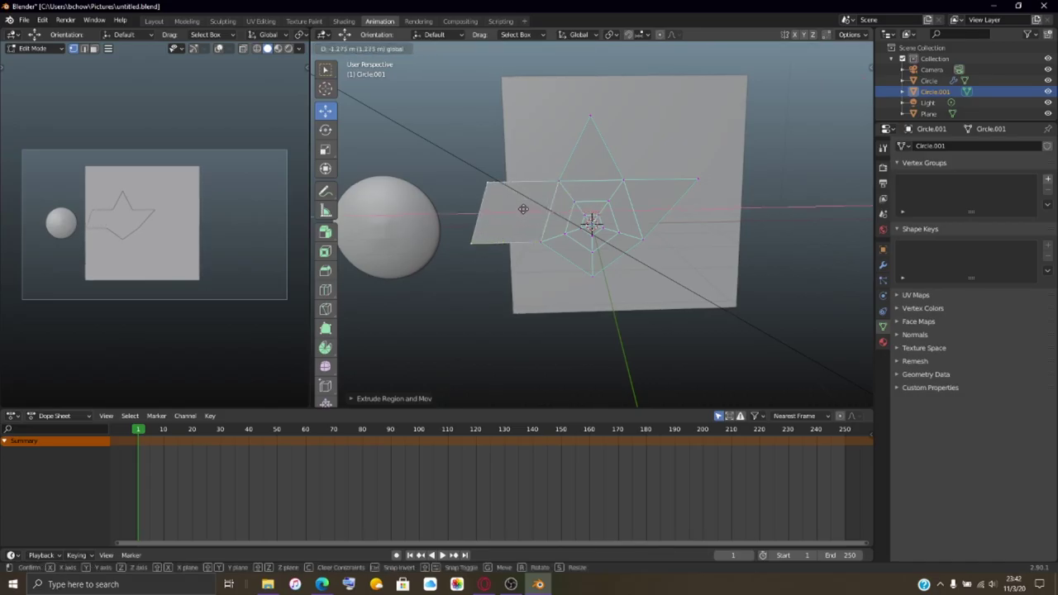
pyautogui.click(524, 209)
# Step: Merge the two extruded upper-left vertices At Last into the upper vertex, undoing a first attempt with At First
pyautogui.press('m')
pyautogui.click(523, 210)
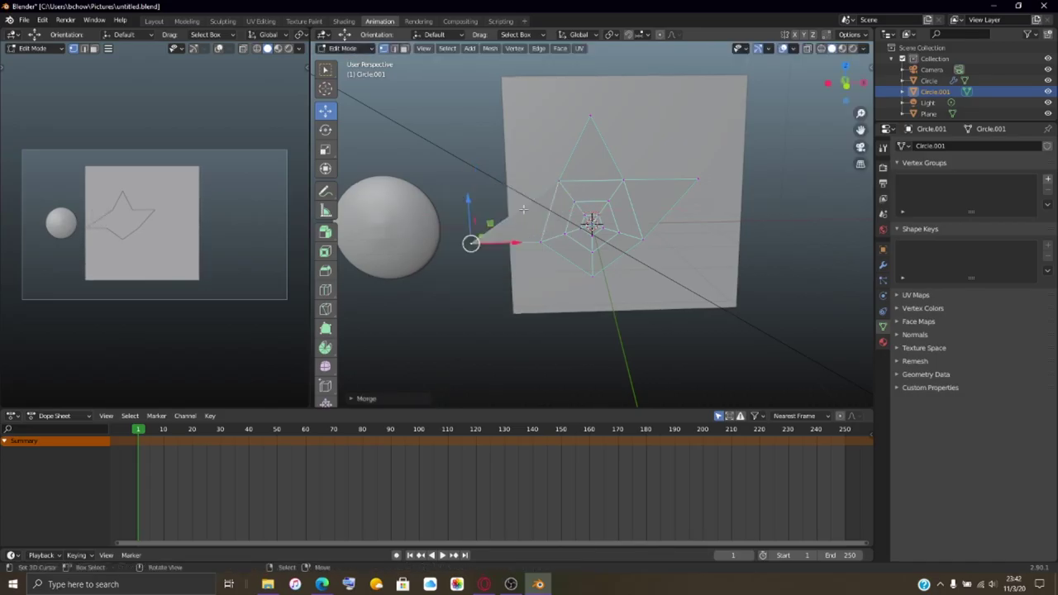
pyautogui.keyDown('shift'); pyautogui.click(487, 182); pyautogui.keyUp('shift')
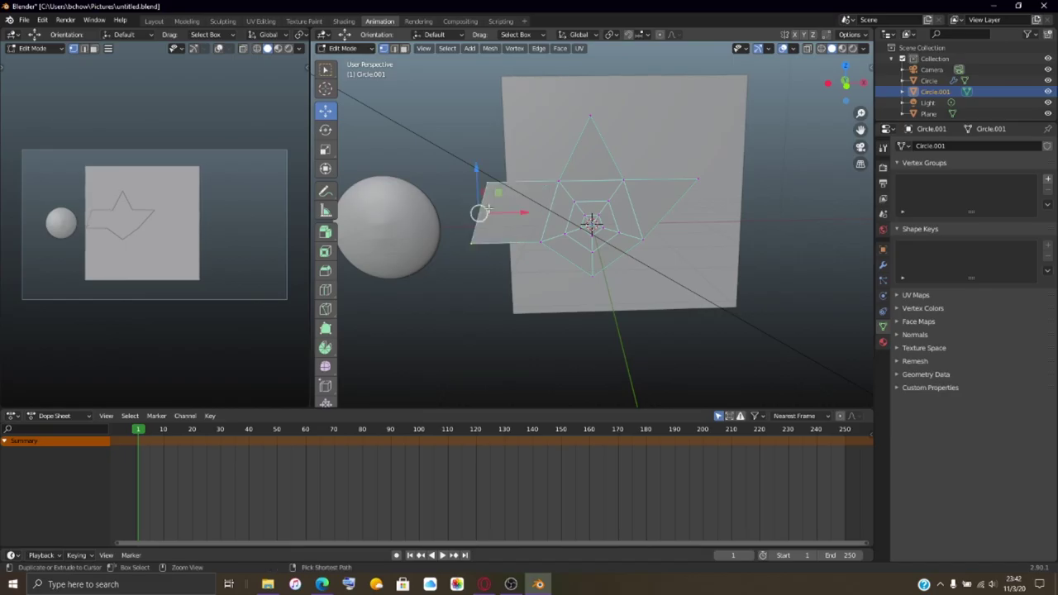
pyautogui.press('m')
pyautogui.click(486, 221)
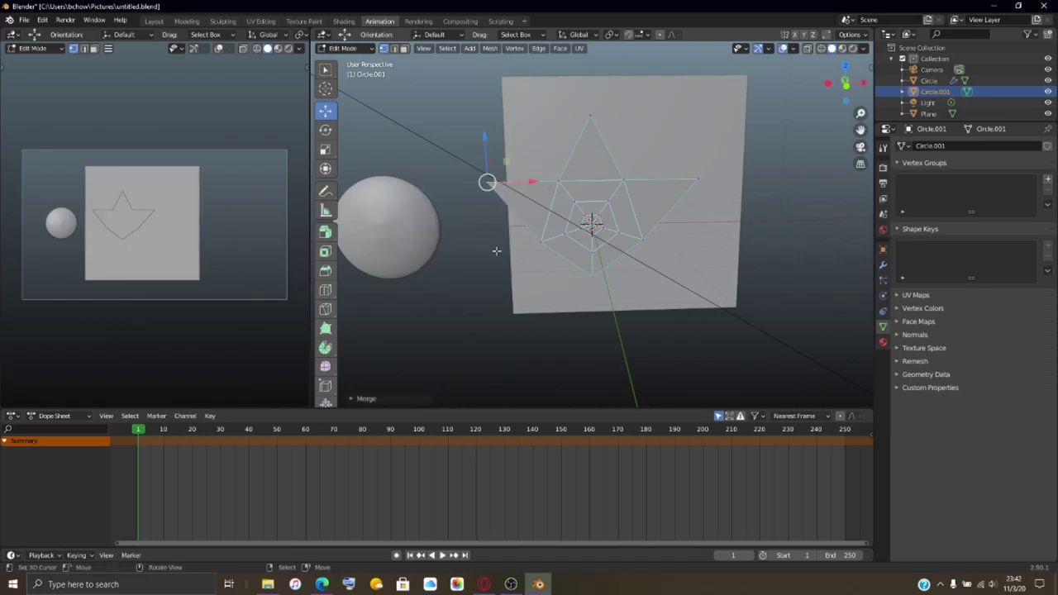
# Step: Extrude the pentagon's lower-left edge about 1.49 m straight down along Z
pyautogui.click(539, 242)
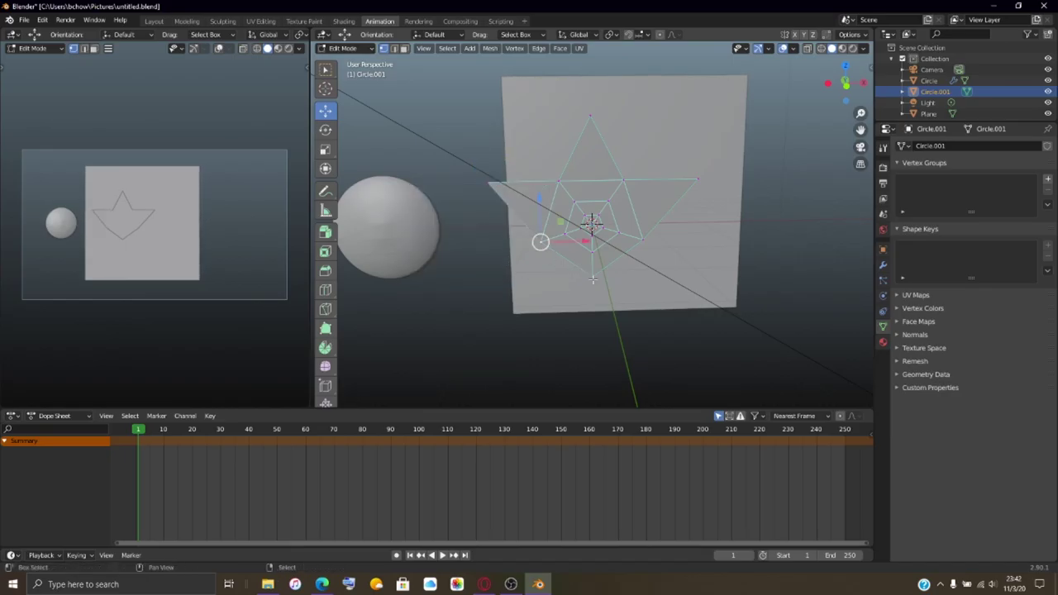
pyautogui.keyDown('shift'); pyautogui.click(592, 276); pyautogui.keyUp('shift')
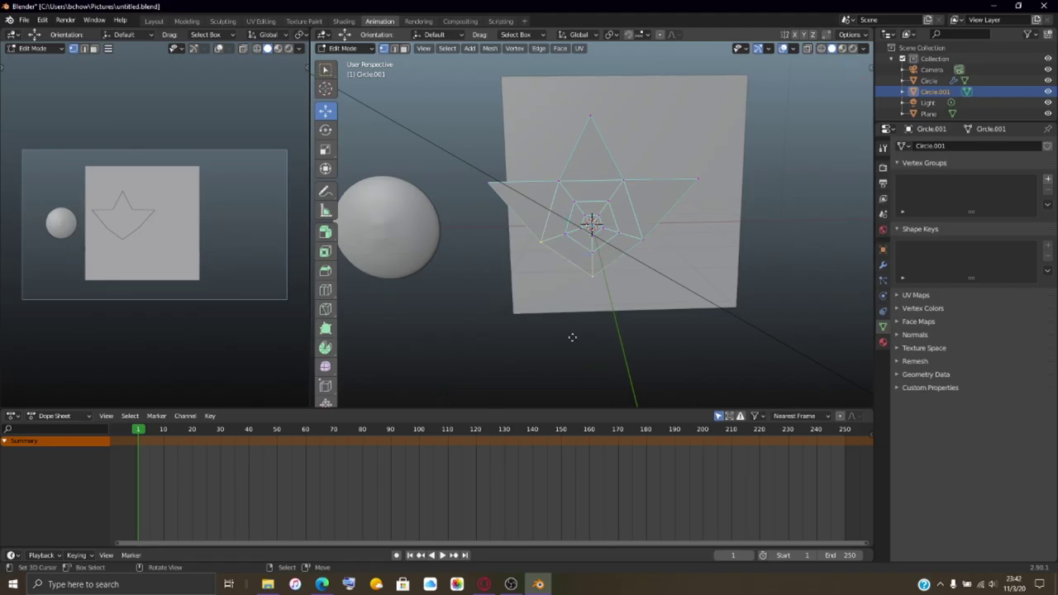
pyautogui.press('e')
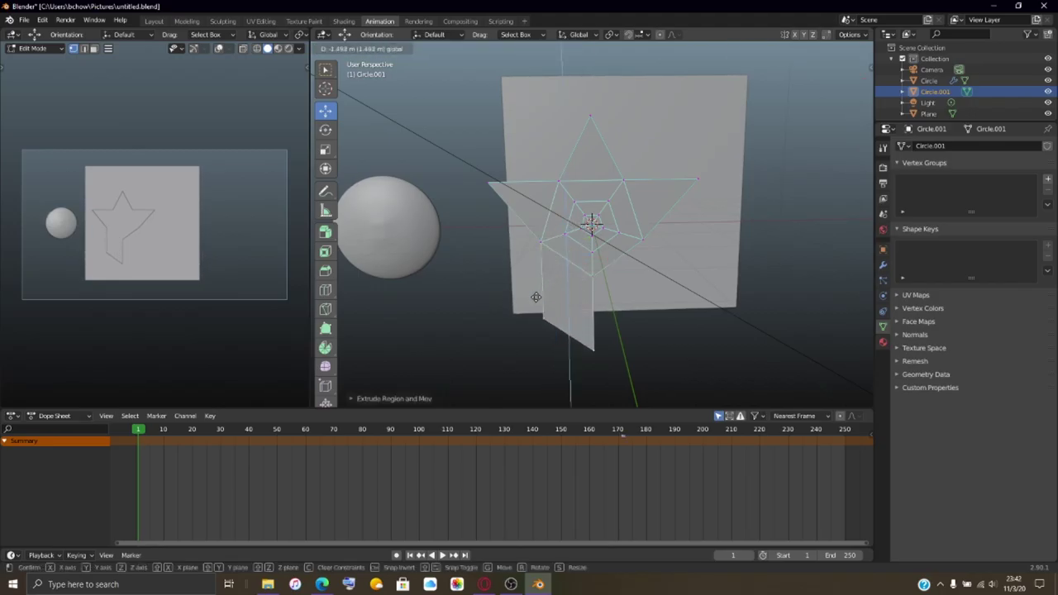
pyautogui.click(536, 297)
# Step: Merge the two extruded lower-left vertices At First into the outer vertex, undoing a first attempt with At Last
pyautogui.press('m')
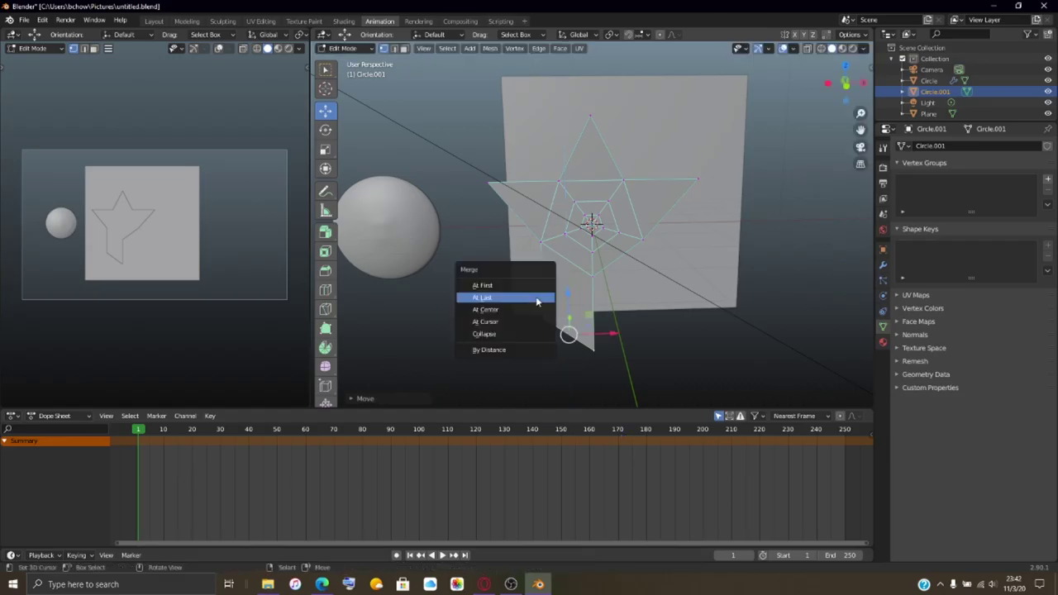
pyautogui.click(536, 296)
pyautogui.hotkey('ctrl', 'z')
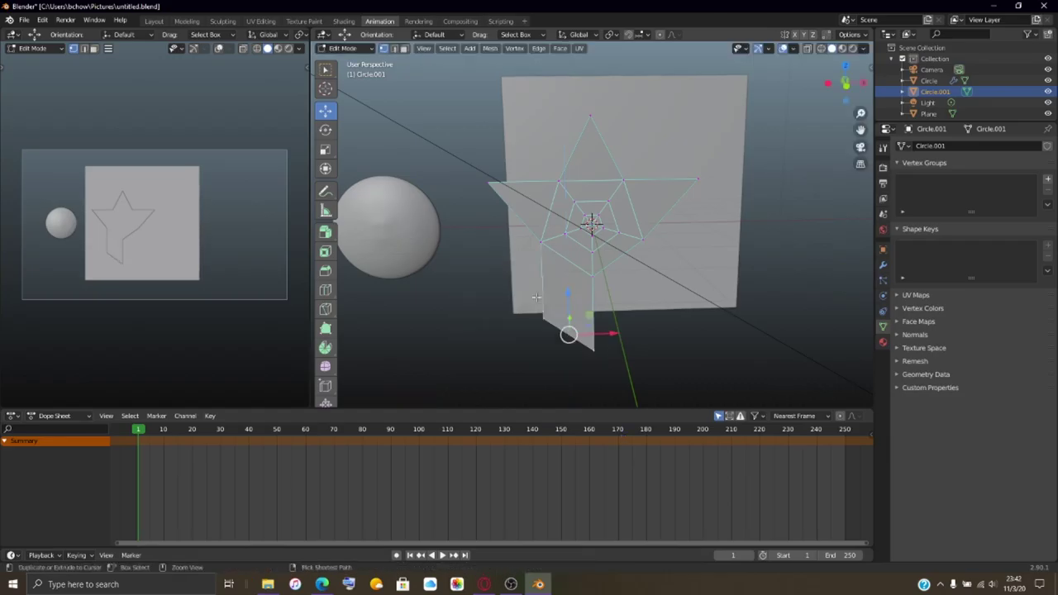
pyautogui.press('m')
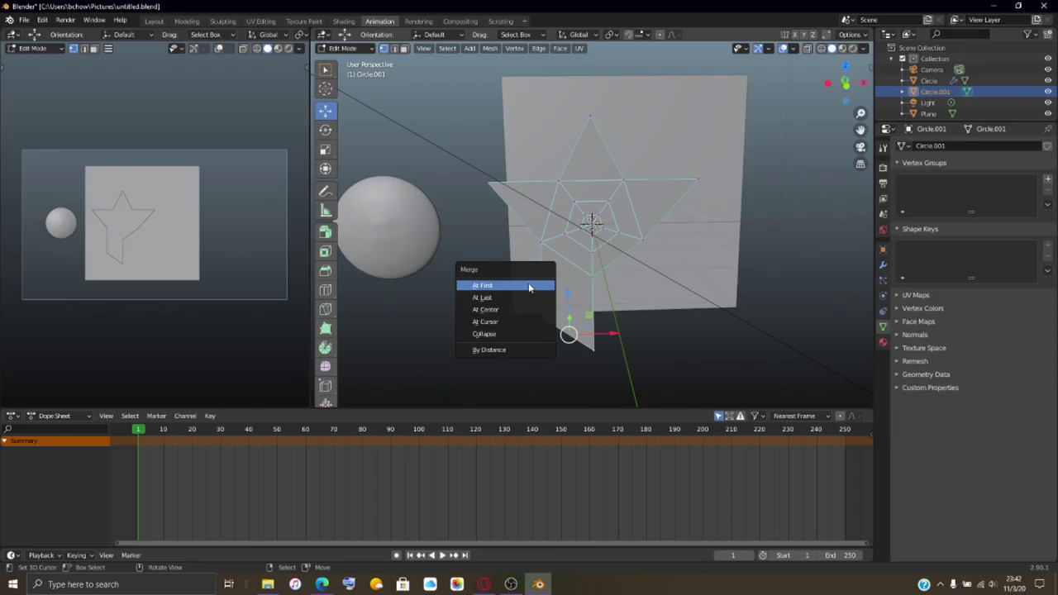
pyautogui.click(529, 286)
# Step: Extrude the pentagon's lower-right edge straight down along Z, and merge the new vertices At Last into a star point
pyautogui.click(590, 278)
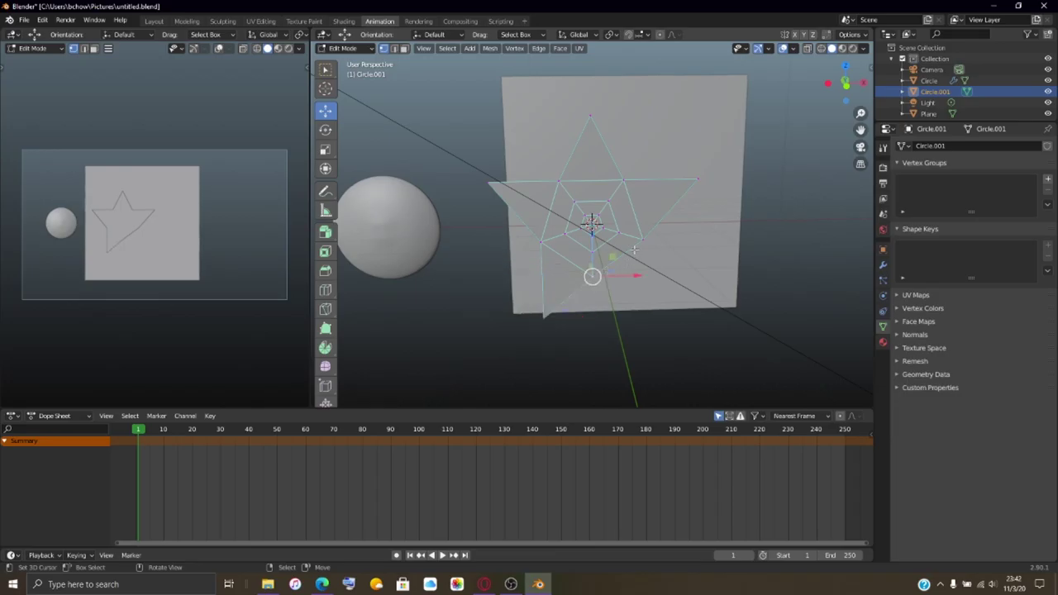
pyautogui.click(643, 240)
pyautogui.press('e')
pyautogui.click(617, 273)
pyautogui.press('e')
pyautogui.press('z')
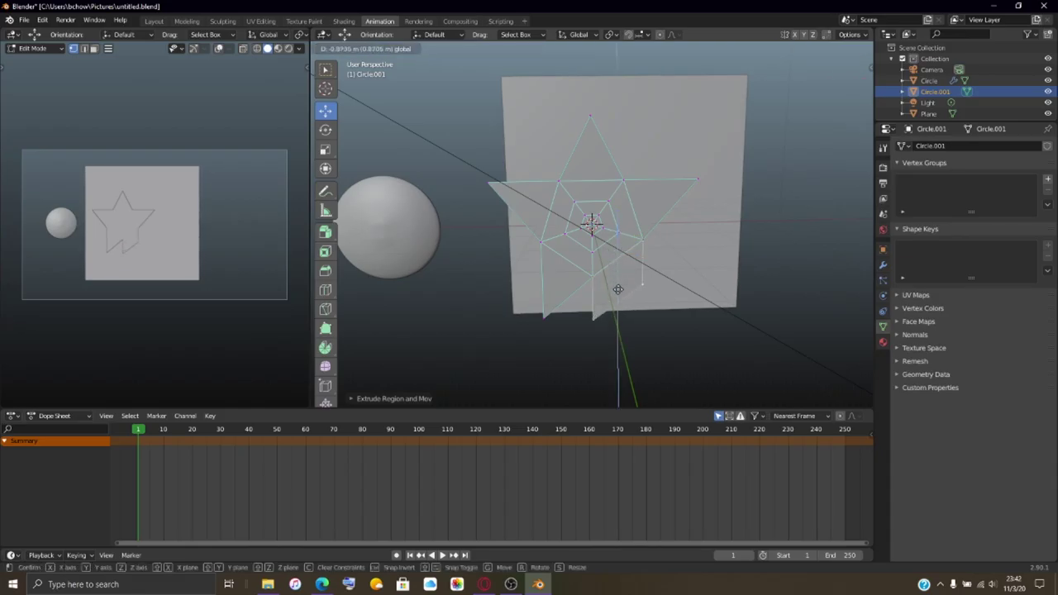
pyautogui.click(618, 291)
pyautogui.press('m')
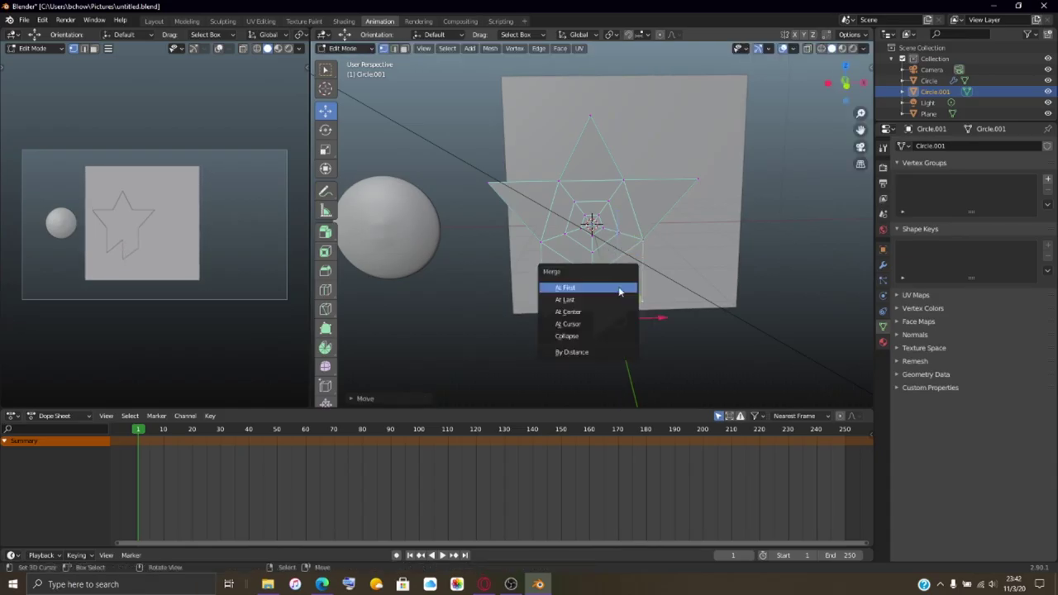
pyautogui.click(615, 299)
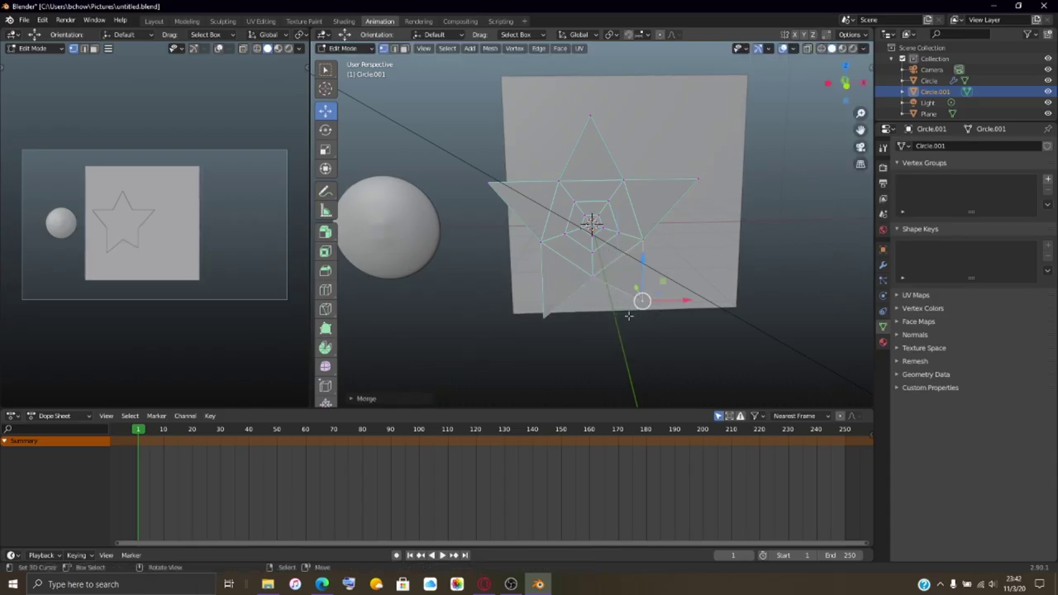
# Step: Lower the star's lower-right point along Z, and scale the two bottom points farther apart along X
pyautogui.moveTo(641, 260); pyautogui.dragTo(564, 347)
pyautogui.moveTo(642, 295); pyautogui.dragTo(634, 289)
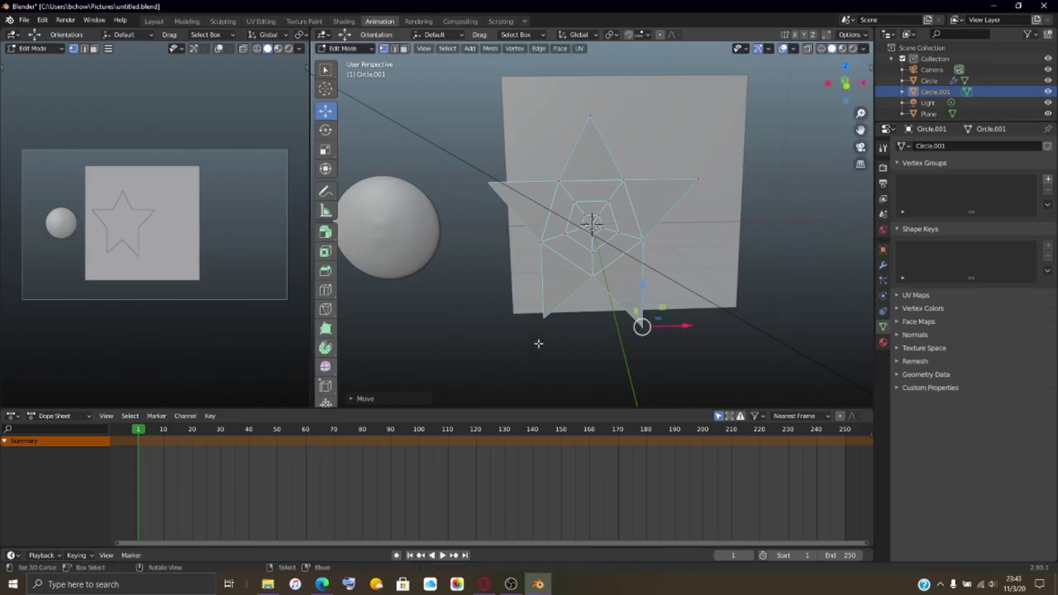
pyautogui.click(539, 321)
pyautogui.click(593, 322)
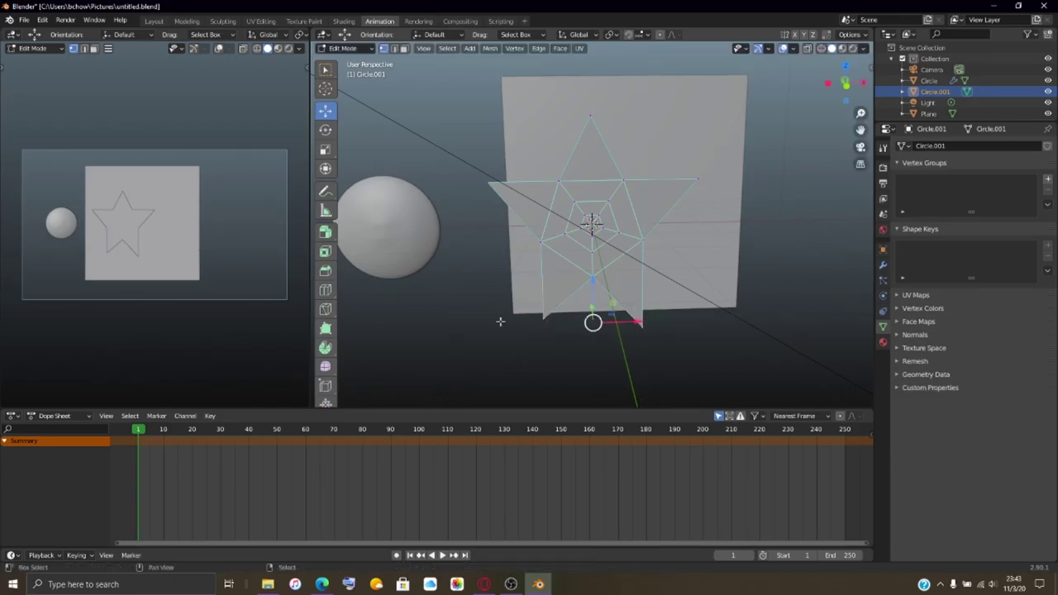
pyautogui.click(324, 149)
pyautogui.moveTo(637, 328); pyautogui.dragTo(668, 322)
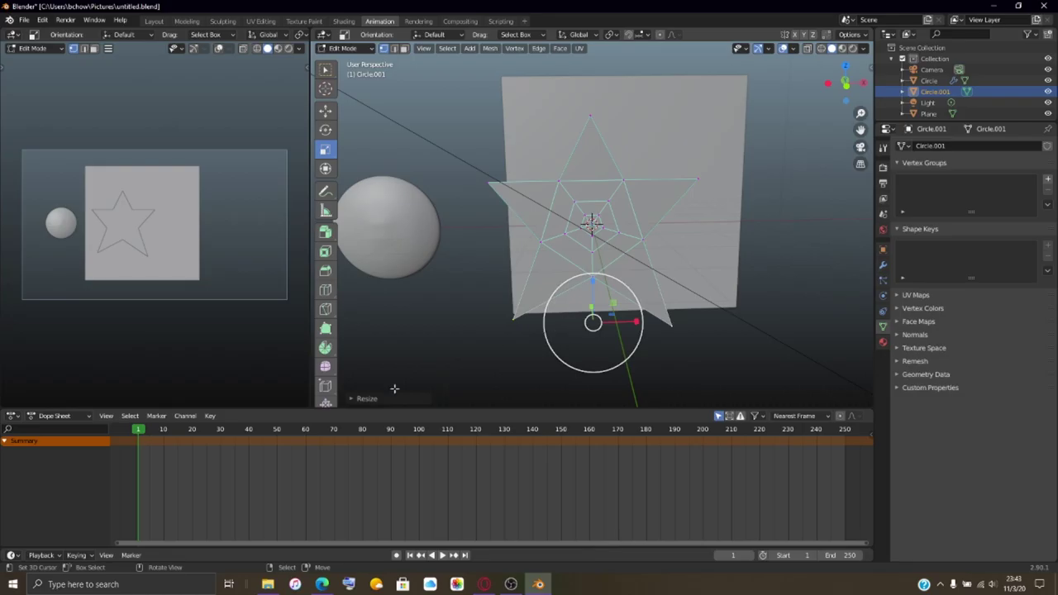
# Step: Add a Subdivision Surface modifier to the star with viewport and render levels of 3, keeping Catmull-Clark after trying Simple
pyautogui.click(883, 265)
pyautogui.click(964, 146)
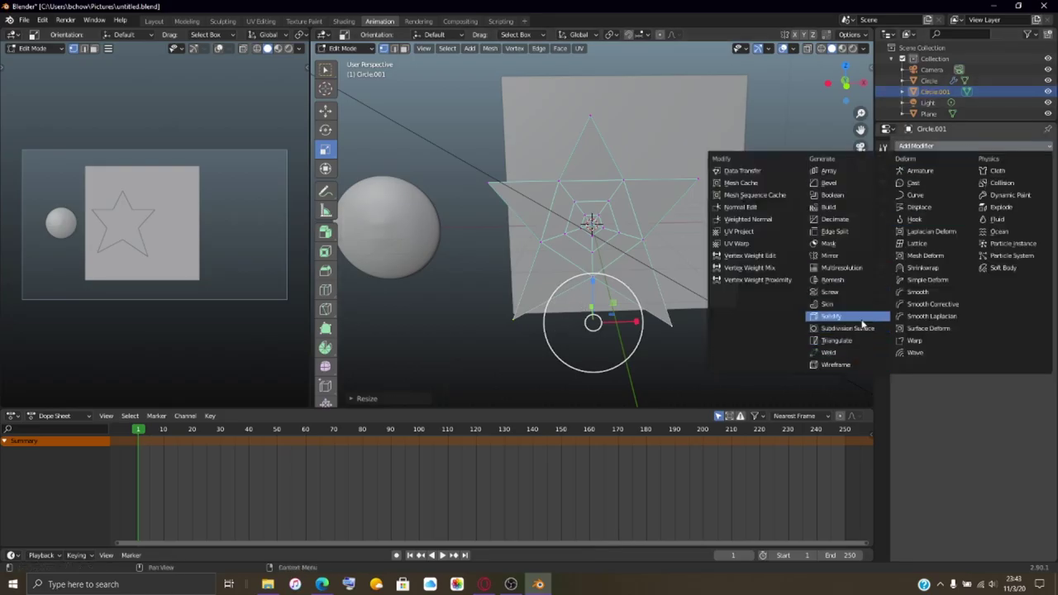
pyautogui.click(852, 328)
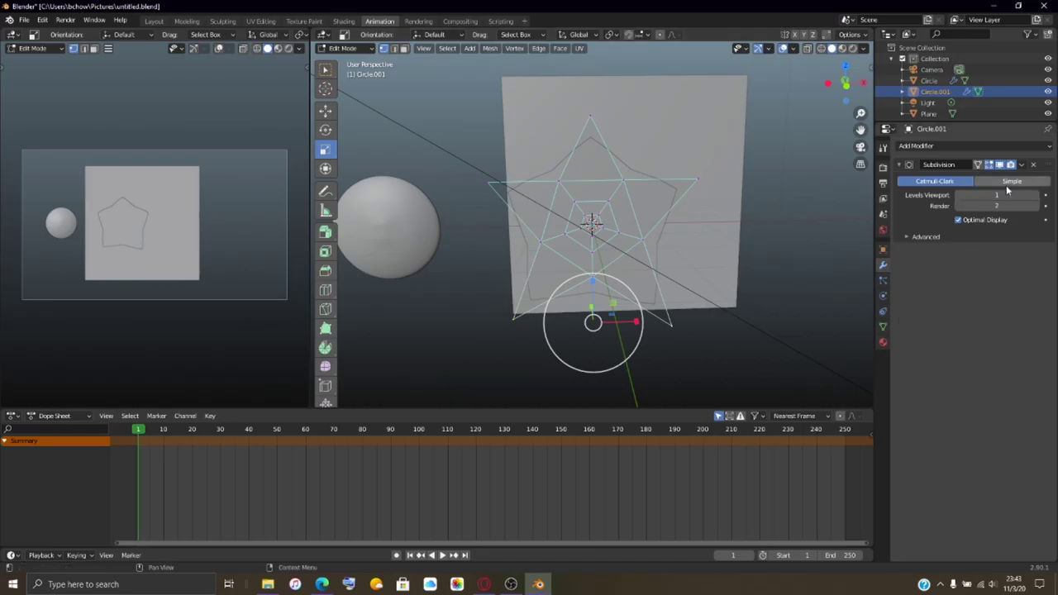
pyautogui.click(1037, 195)
pyautogui.click(1036, 195)
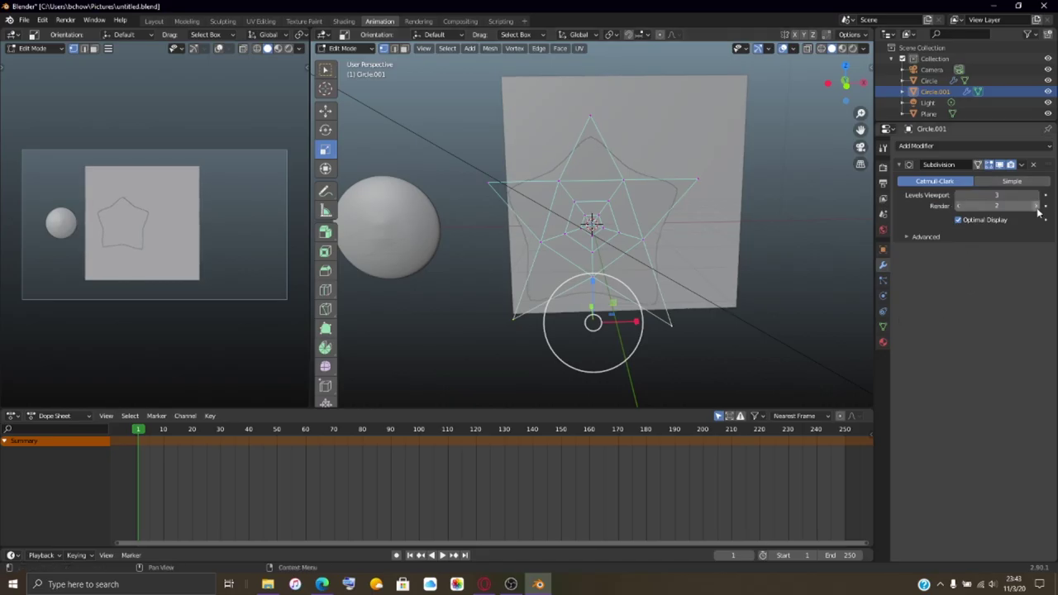
pyautogui.click(1026, 182)
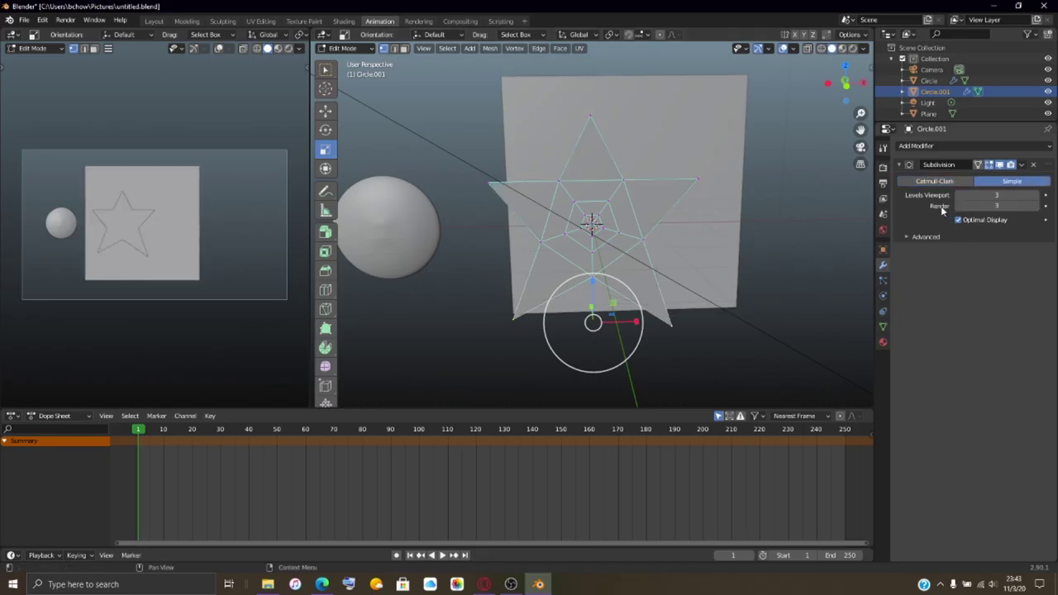
pyautogui.click(935, 183)
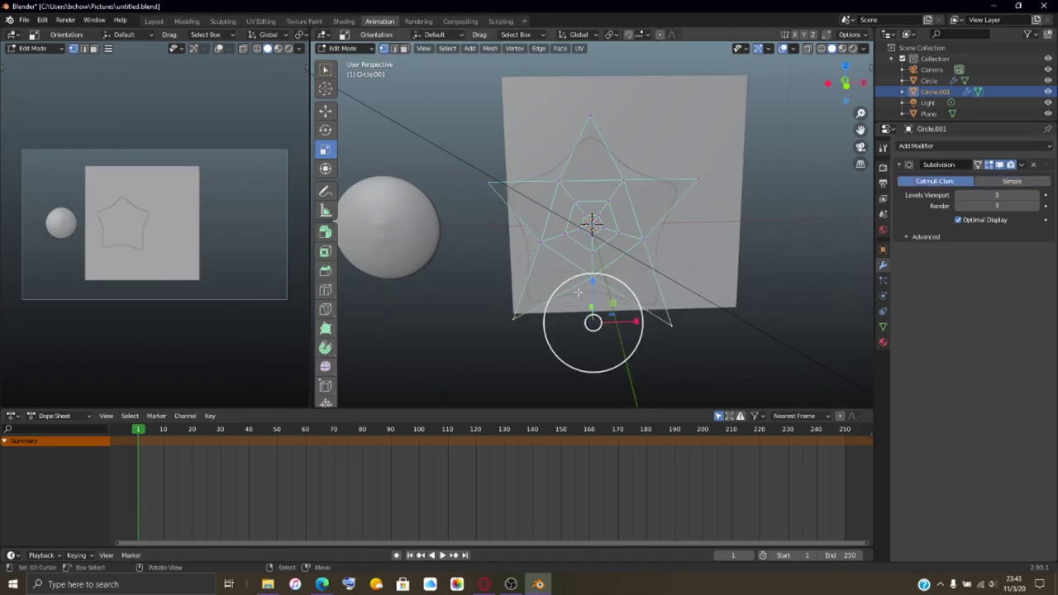
pyautogui.click(909, 236)
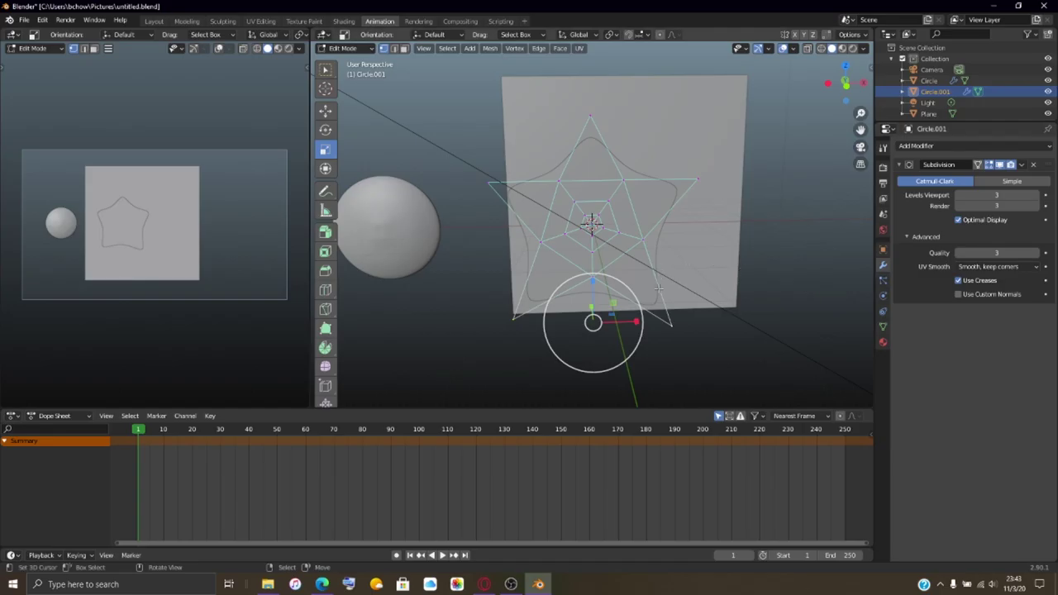
pyautogui.scroll(3, 659, 299)
pyautogui.scroll(-1, 670, 314)
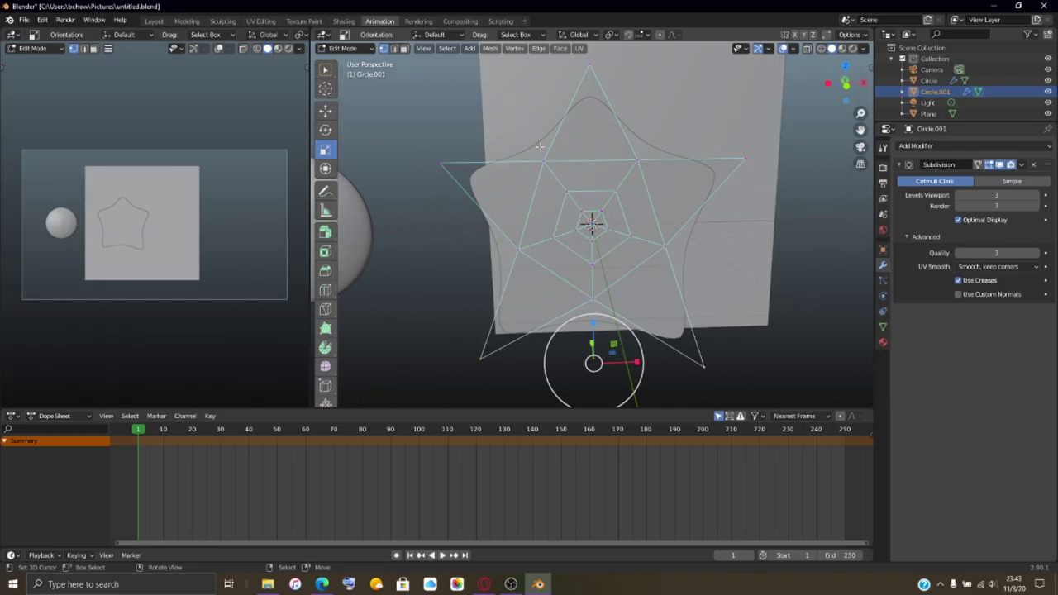
pyautogui.hotkey('ctrl', 'r')
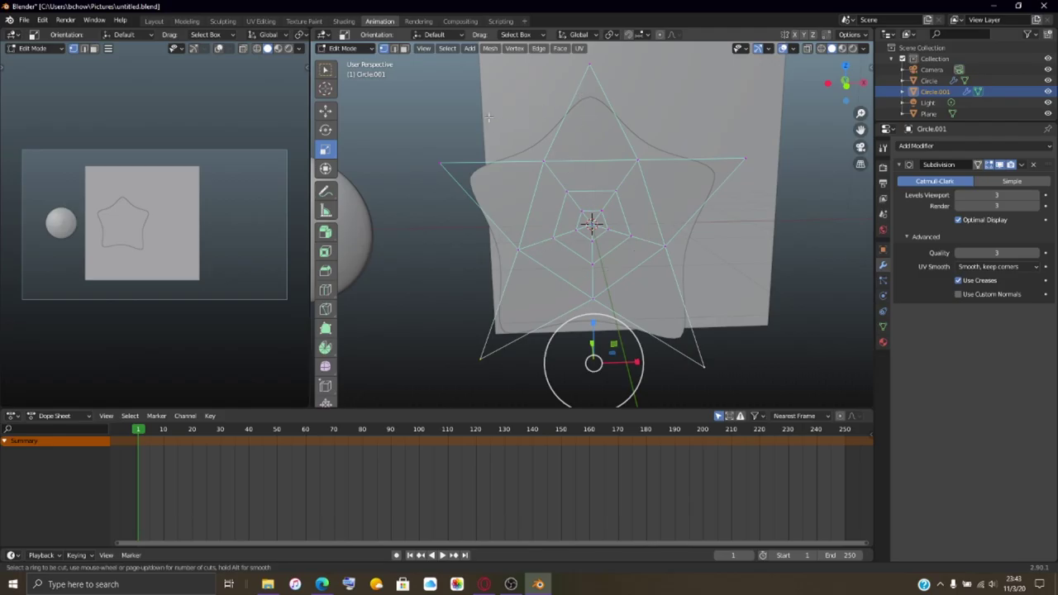
pyautogui.press('Escape')
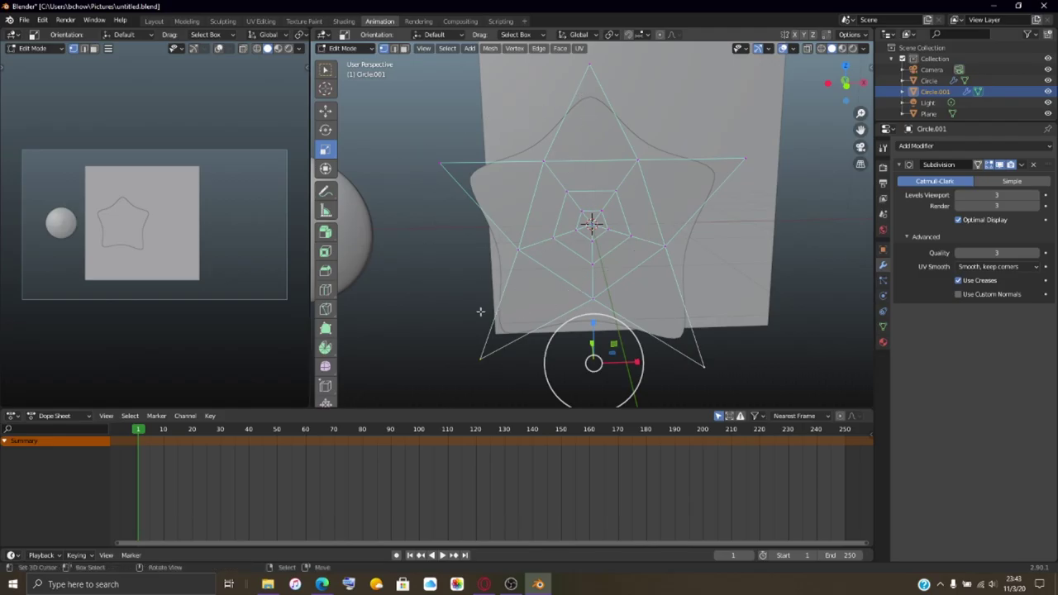
# Step: Make a small Knife cut across the tip of the star's lower-left point to sharpen it
pyautogui.scroll(3, 480, 312)
pyautogui.moveTo(620, 222); pyautogui.dragTo(641, 223, button='middle')
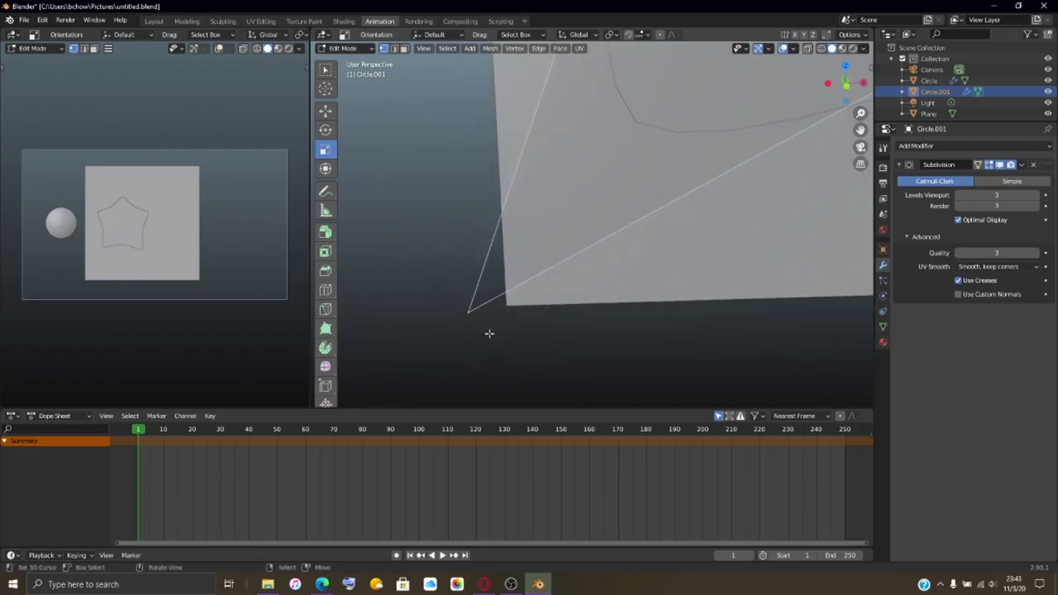
pyautogui.scroll(2, 489, 333)
pyautogui.press('k')
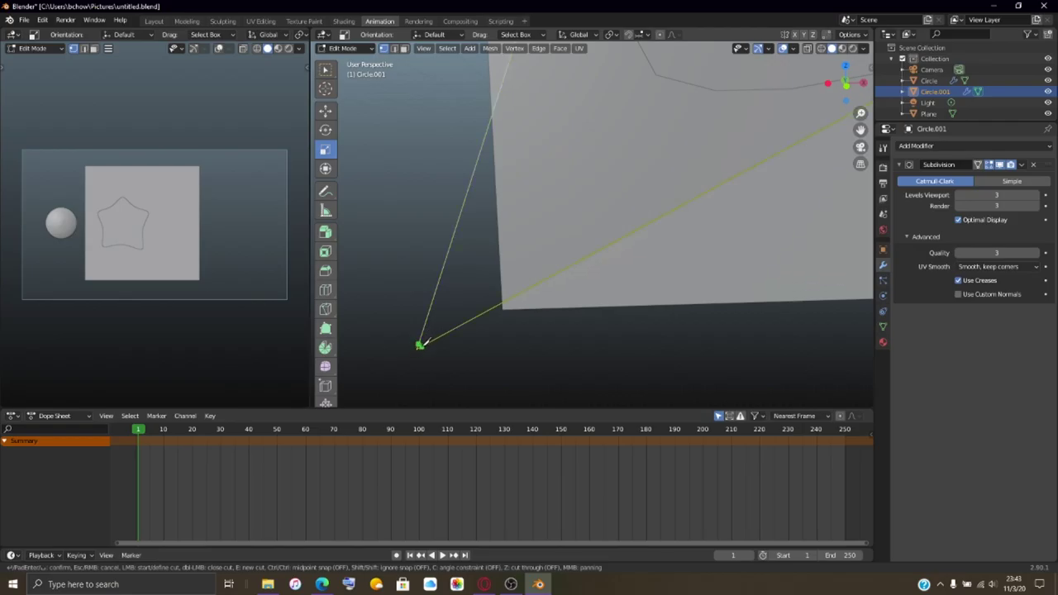
pyautogui.click(420, 344)
pyautogui.press('Return')
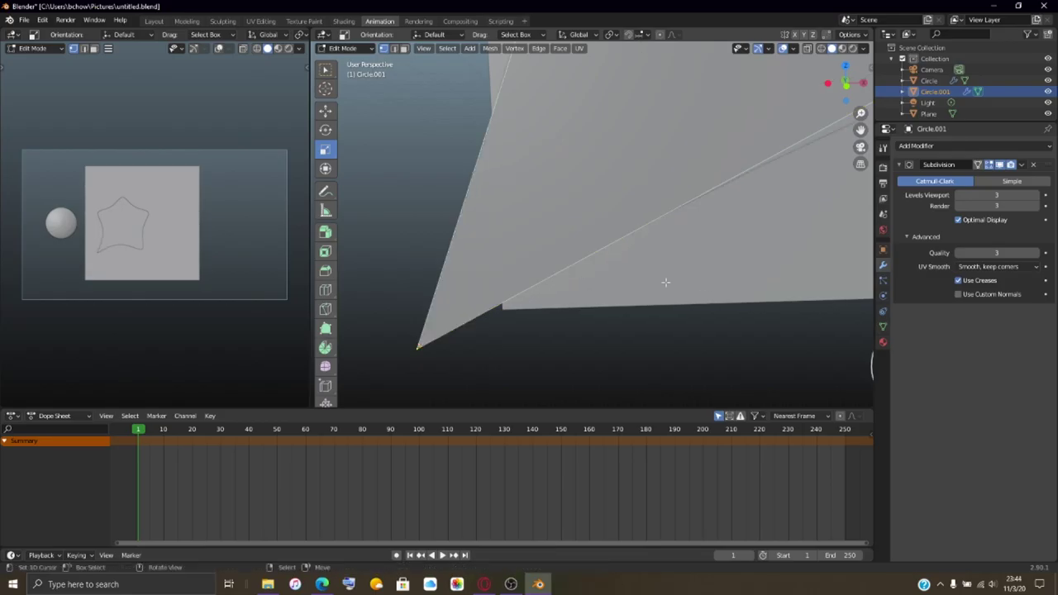
# Step: Make a small Knife cut across the tip of the star's lower-right point to sharpen it
pyautogui.moveTo(665, 282); pyautogui.dragTo(708, 449, button='middle')
pyautogui.scroll(-1, 708, 449)
pyautogui.moveTo(656, 399); pyautogui.dragTo(533, 275, button='middle')
pyautogui.press('k')
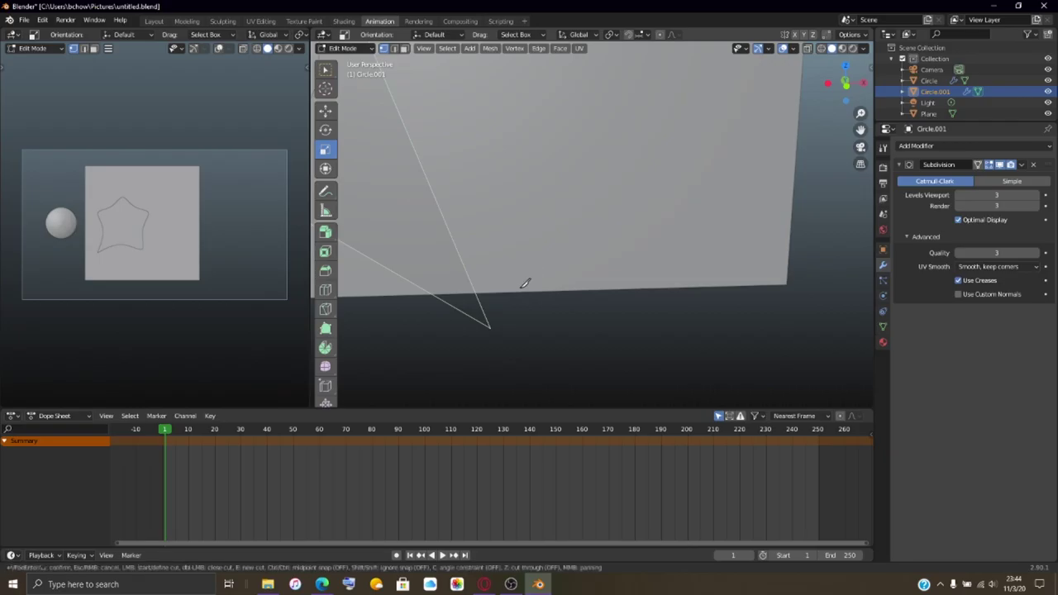
pyautogui.click(488, 323)
pyautogui.press('Return')
pyautogui.scroll(-5, 525, 348)
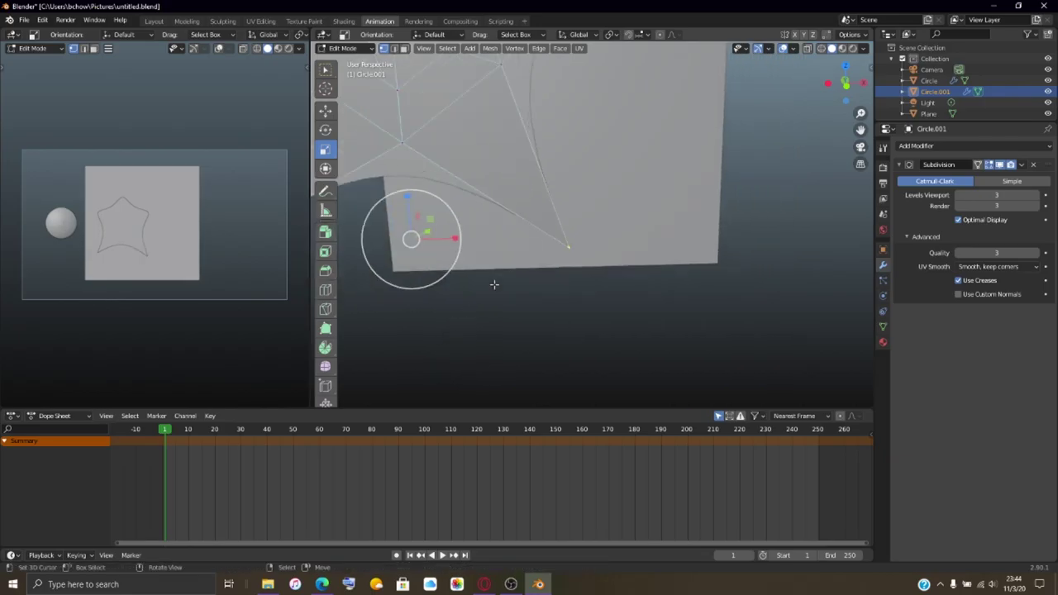
# Step: Make a small Knife cut across the tip of the star's upper-left point to sharpen it
pyautogui.moveTo(493, 281); pyautogui.dragTo(695, 364, button='middle')
pyautogui.scroll(3, 646, 364)
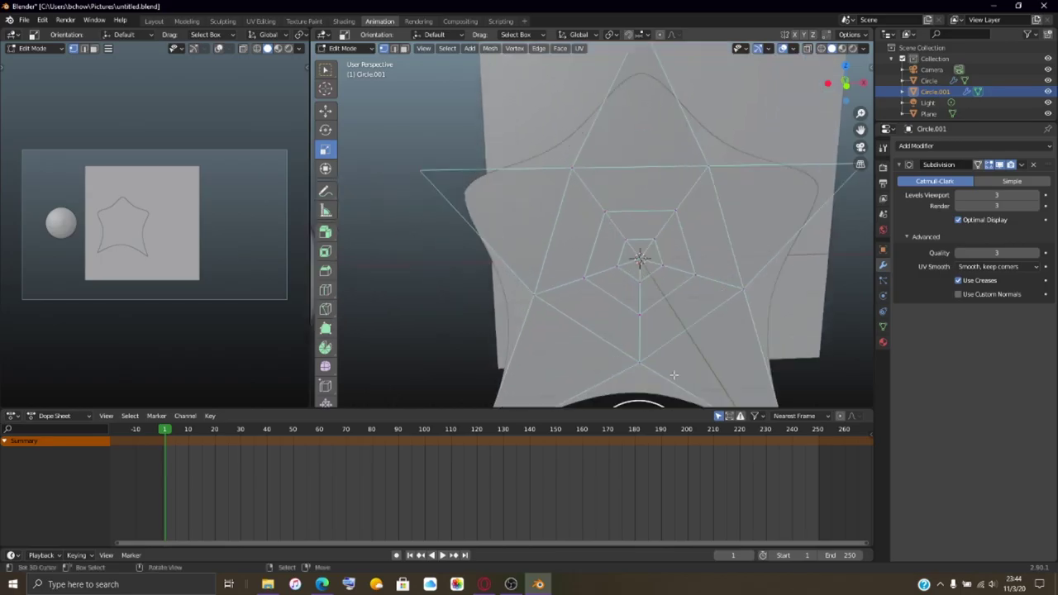
pyautogui.scroll(-2, 646, 363)
pyautogui.scroll(-2, 646, 364)
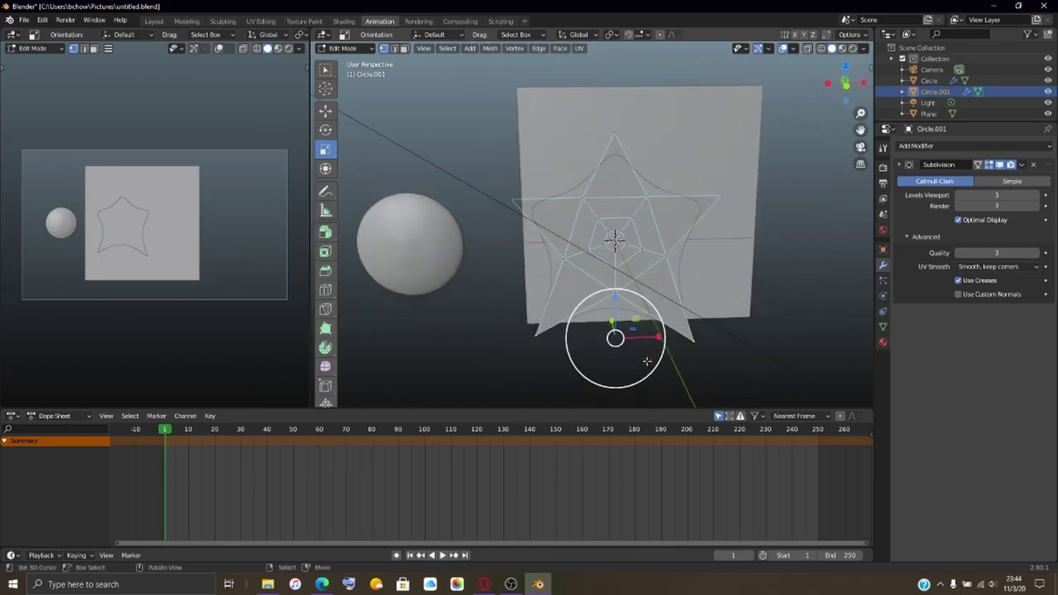
pyautogui.scroll(2, 646, 364)
pyautogui.scroll(2, 646, 364)
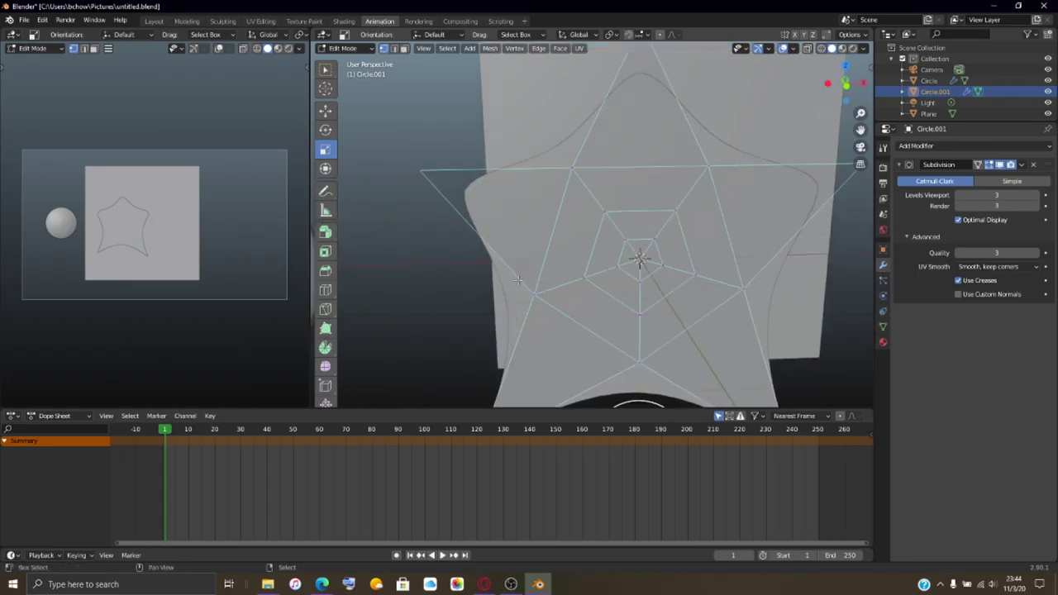
pyautogui.scroll(3, 521, 248)
pyautogui.scroll(2, 552, 384)
pyautogui.scroll(2, 551, 384)
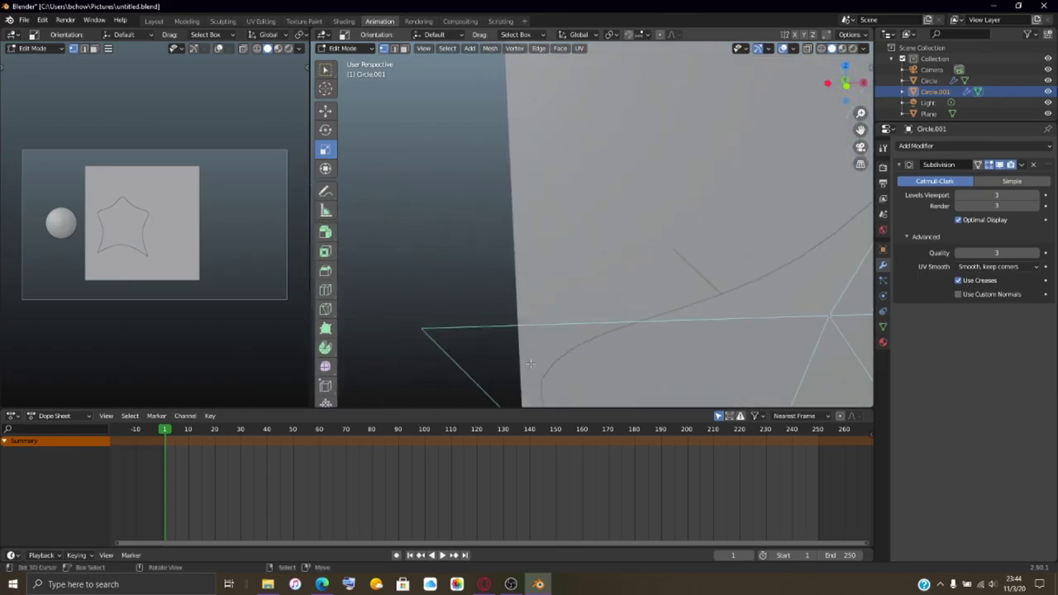
pyautogui.scroll(-2, 545, 345)
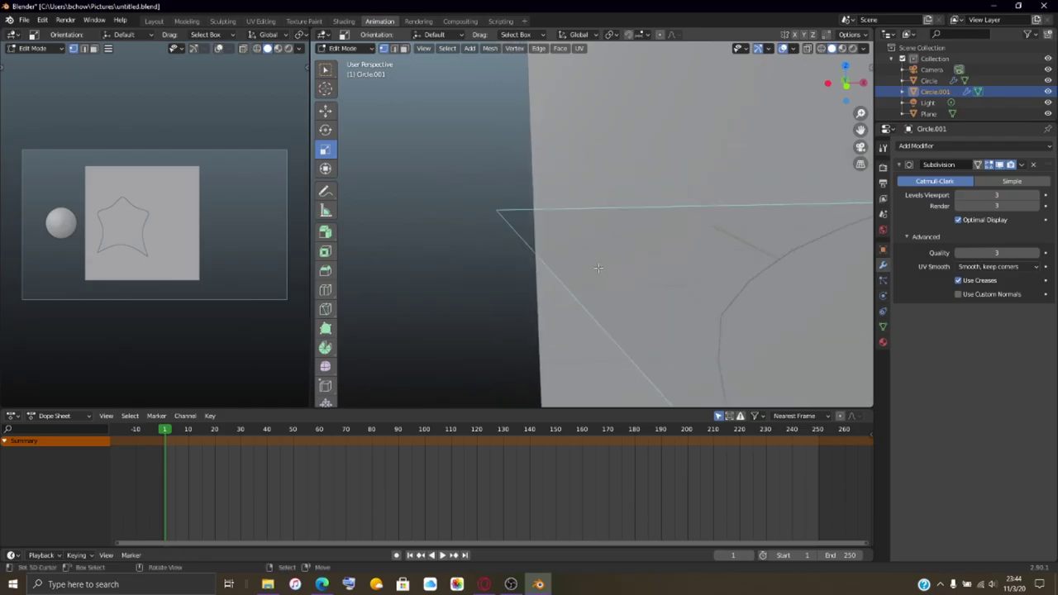
pyautogui.press('k')
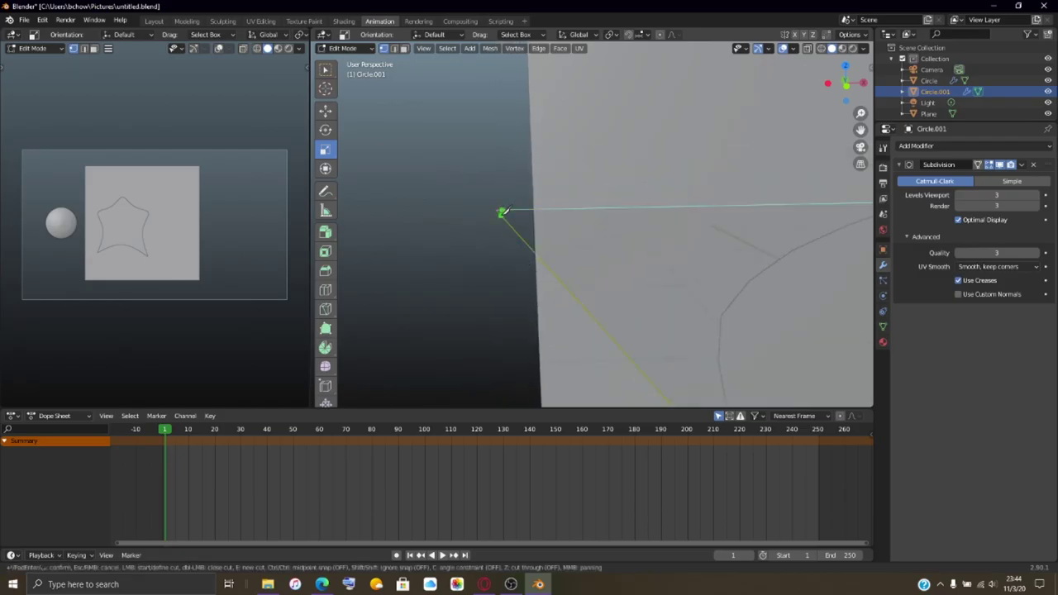
pyautogui.click(502, 212)
pyautogui.press('Escape')
pyautogui.scroll(-4, 731, 277)
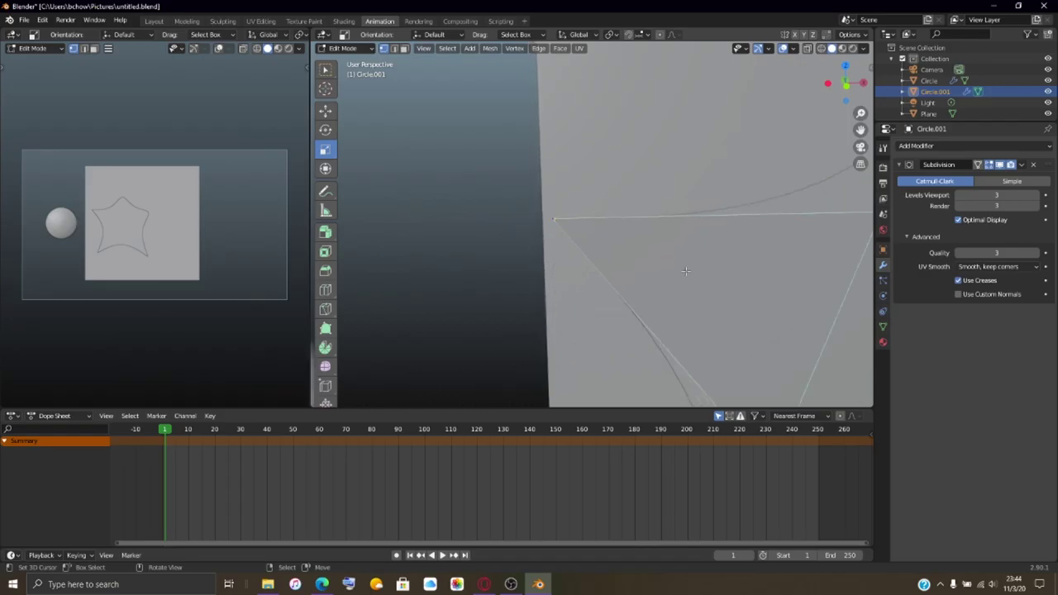
# Step: Make a small Knife cut across the tip of the star's upper-right point to sharpen it
pyautogui.keyDown('shift'); pyautogui.moveTo(730, 277); pyautogui.dragTo(485, 232, button='middle'); pyautogui.keyUp('shift')
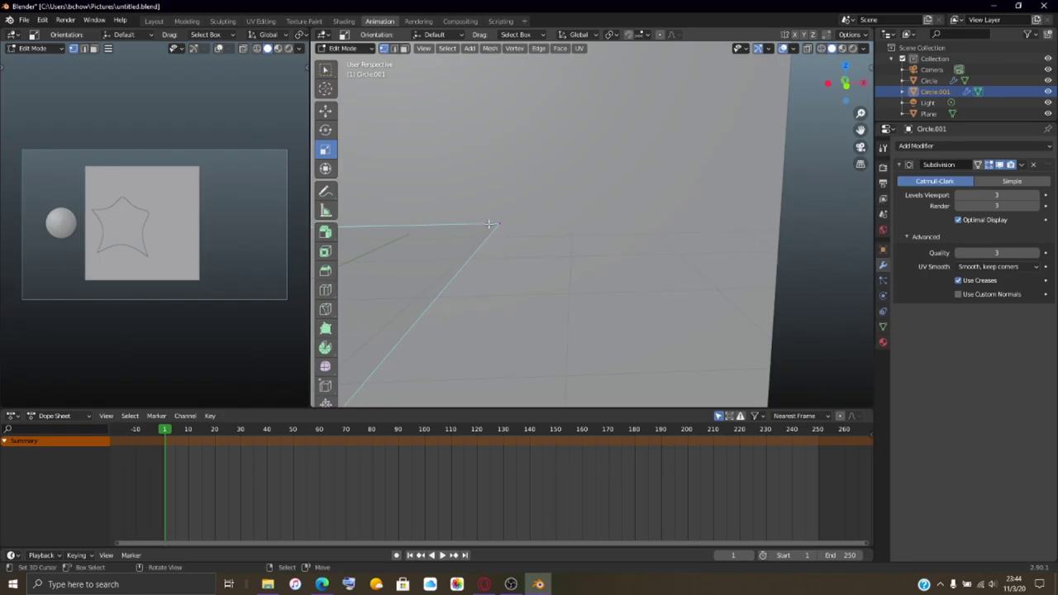
pyautogui.press('k')
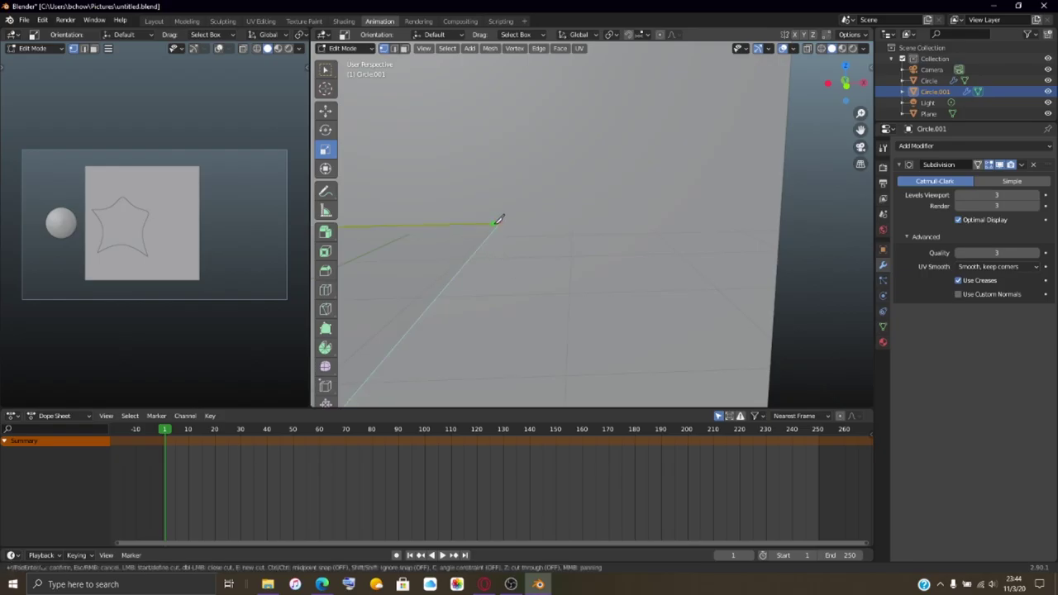
pyautogui.click(496, 223)
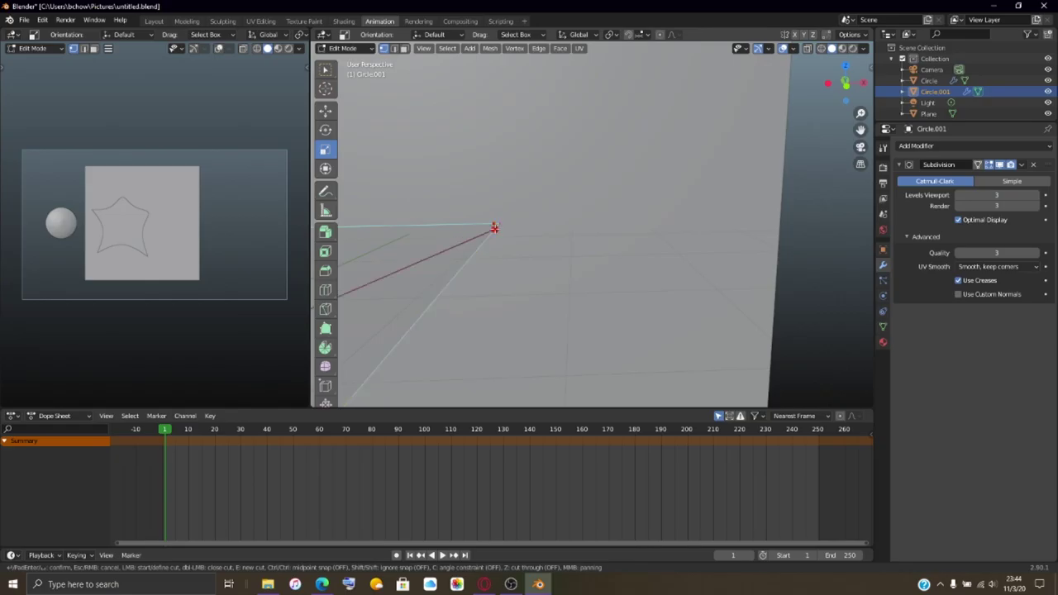
pyautogui.press('Escape')
# Step: Make a small Knife cut across the tip of the star's topmost point to sharpen it
pyautogui.keyDown('shift'); pyautogui.moveTo(409, 248); pyautogui.dragTo(600, 186, button='middle'); pyautogui.keyUp('shift')
pyautogui.scroll(-2, 600, 186)
pyautogui.scroll(6, 661, 207)
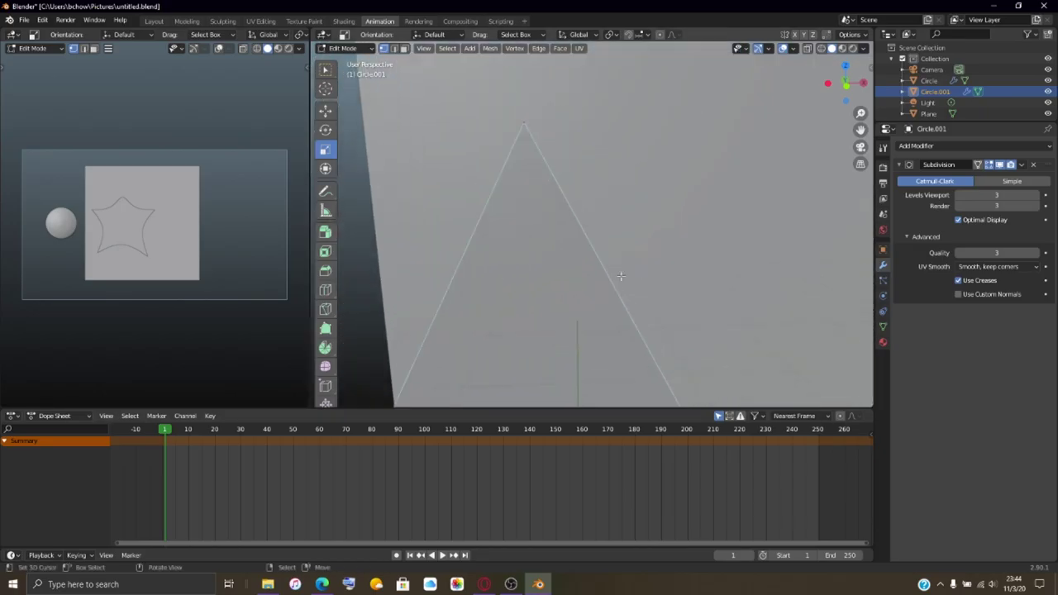
pyautogui.scroll(-4, 726, 228)
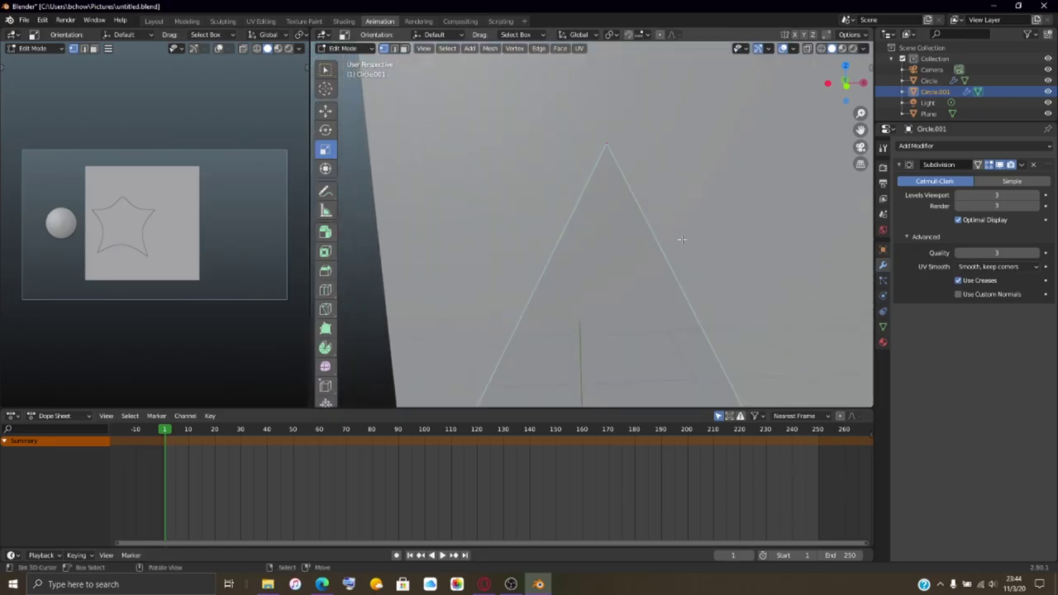
pyautogui.scroll(-4, 694, 161)
pyautogui.scroll(3, 686, 174)
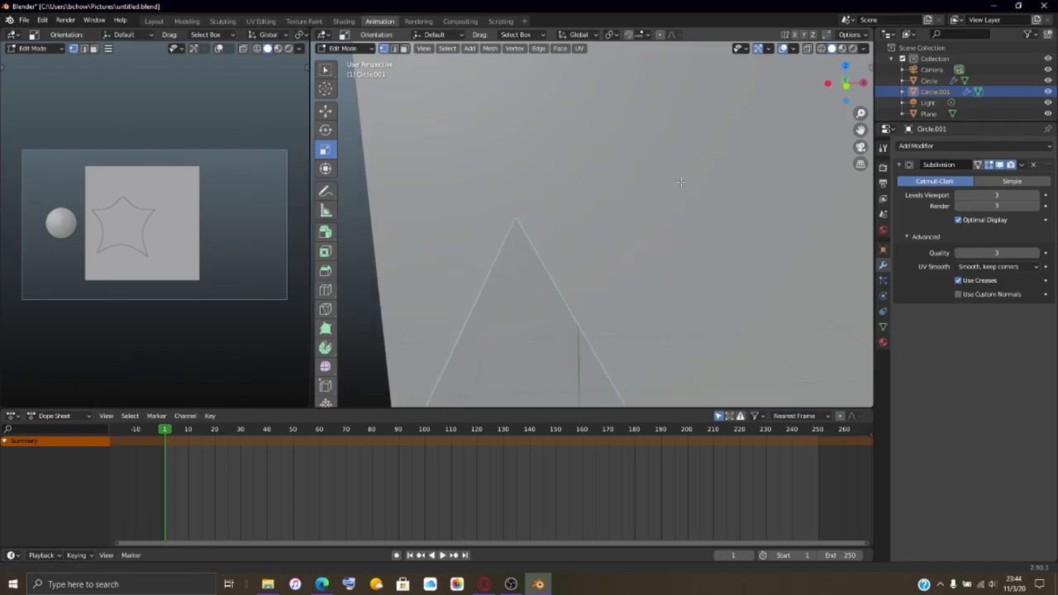
pyautogui.press('k')
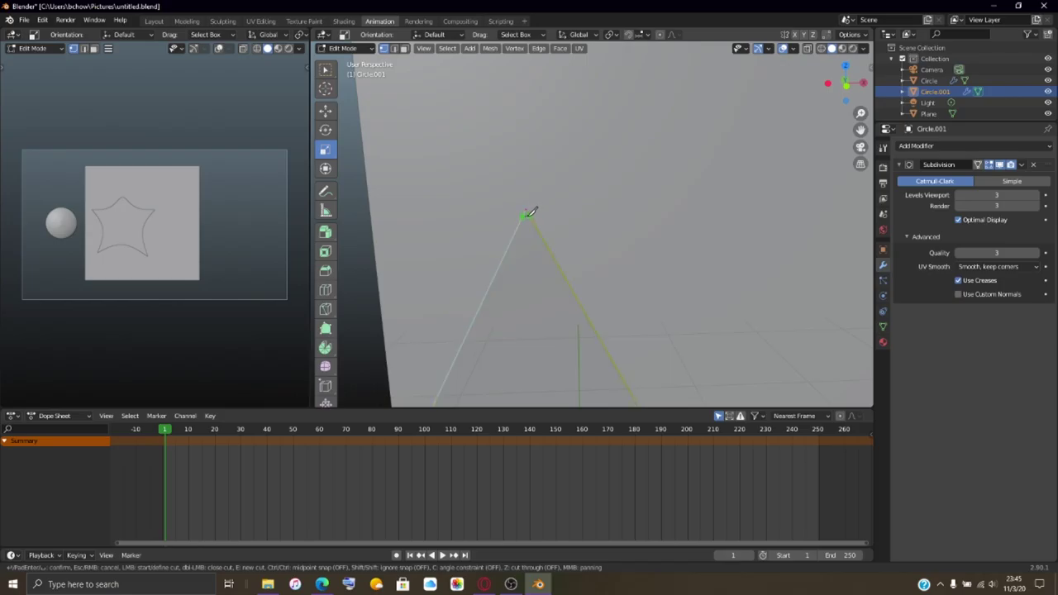
pyautogui.click(527, 215)
pyautogui.press('Return')
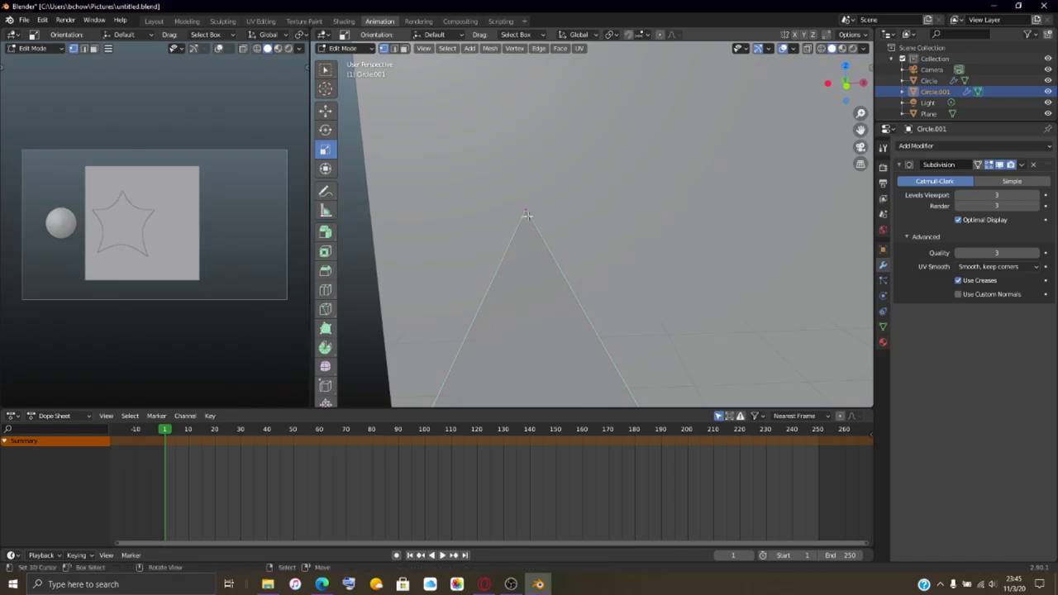
pyautogui.scroll(-8, 574, 285)
pyautogui.scroll(3, 573, 285)
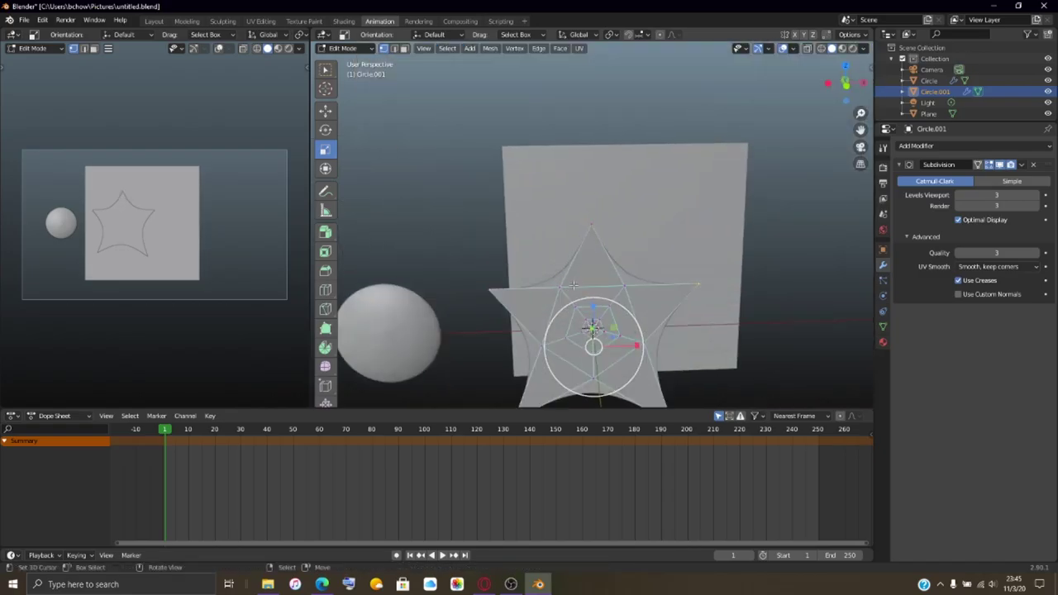
pyautogui.moveTo(572, 286)
pyautogui.mouseDown(button='middle')
pyautogui.moveTo(558, 335)
pyautogui.moveTo(546, 322)
pyautogui.moveTo(531, 362)
pyautogui.moveTo(590, 196)
pyautogui.moveTo(580, 233)
pyautogui.moveTo(600, 217)
pyautogui.moveTo(590, 293)
pyautogui.mouseUp(button='middle')
pyautogui.scroll(5, 532, 362)
pyautogui.scroll(-5, 580, 233)
pyautogui.scroll(6, 590, 294)
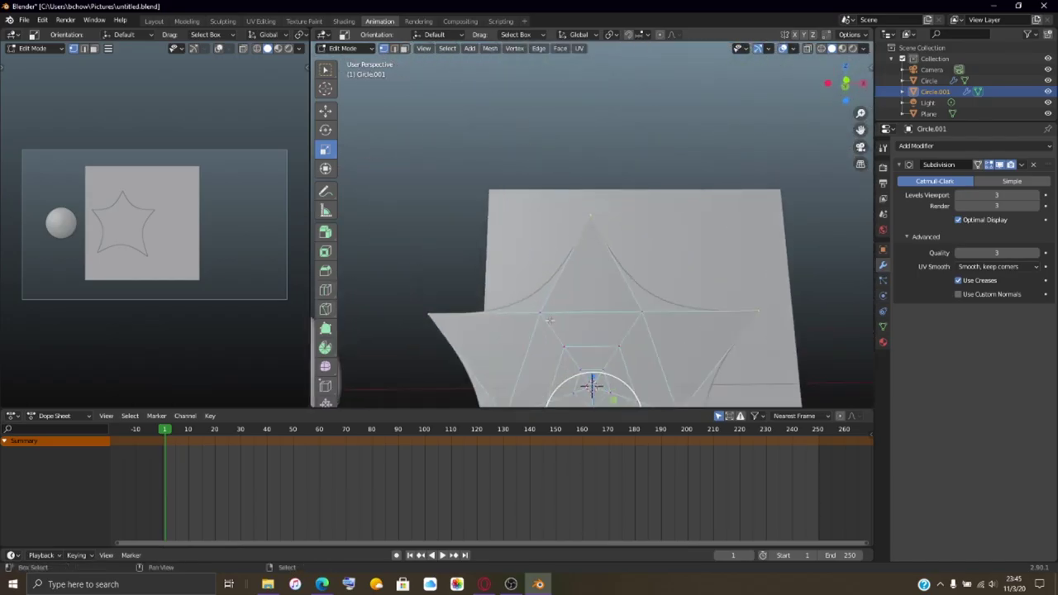
pyautogui.moveTo(568, 265); pyautogui.dragTo(521, 351, button='middle')
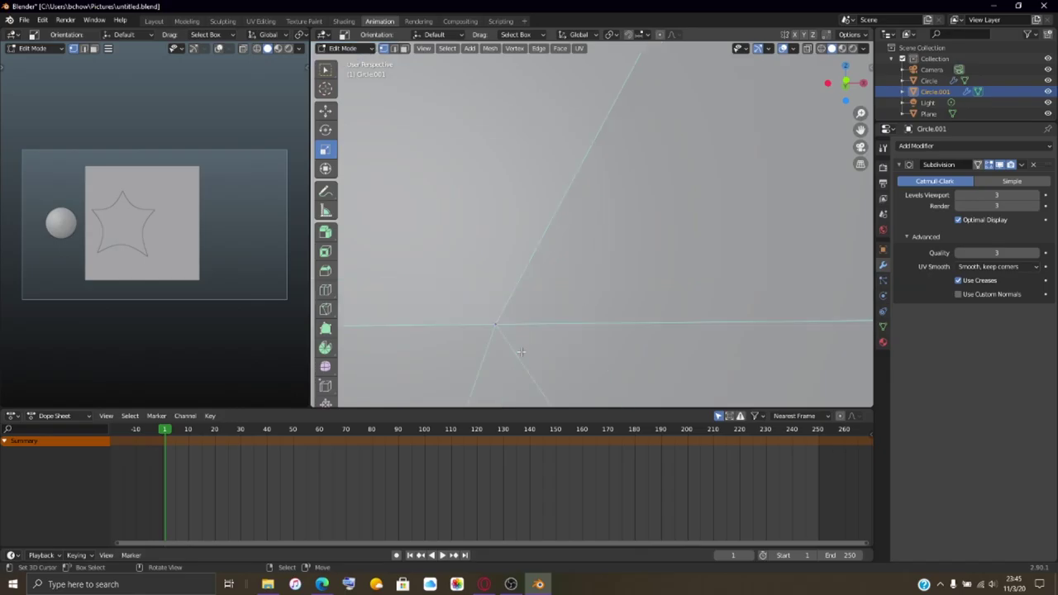
pyautogui.press('k')
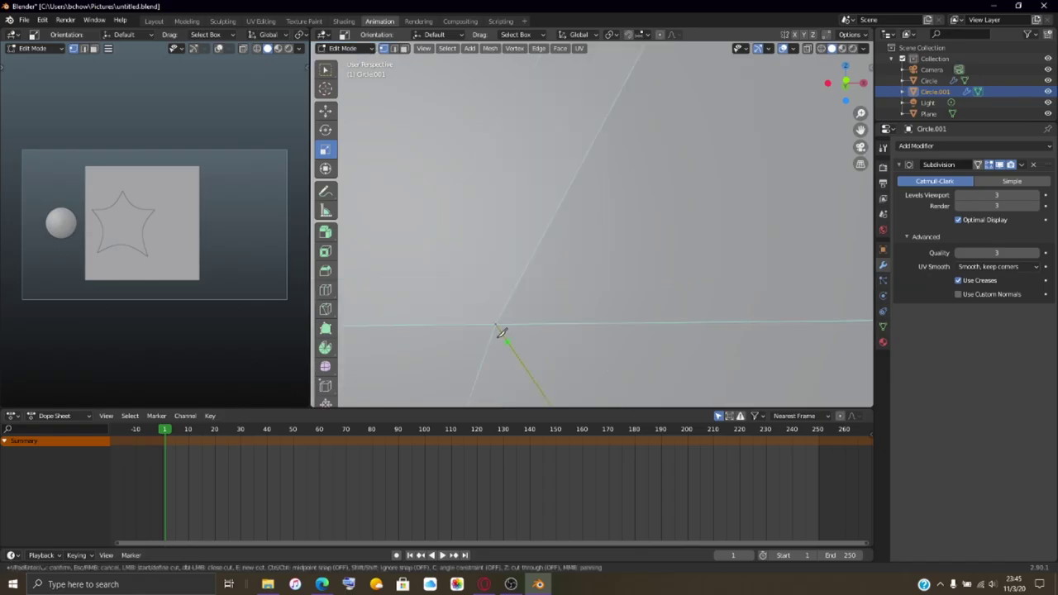
pyautogui.click(496, 324)
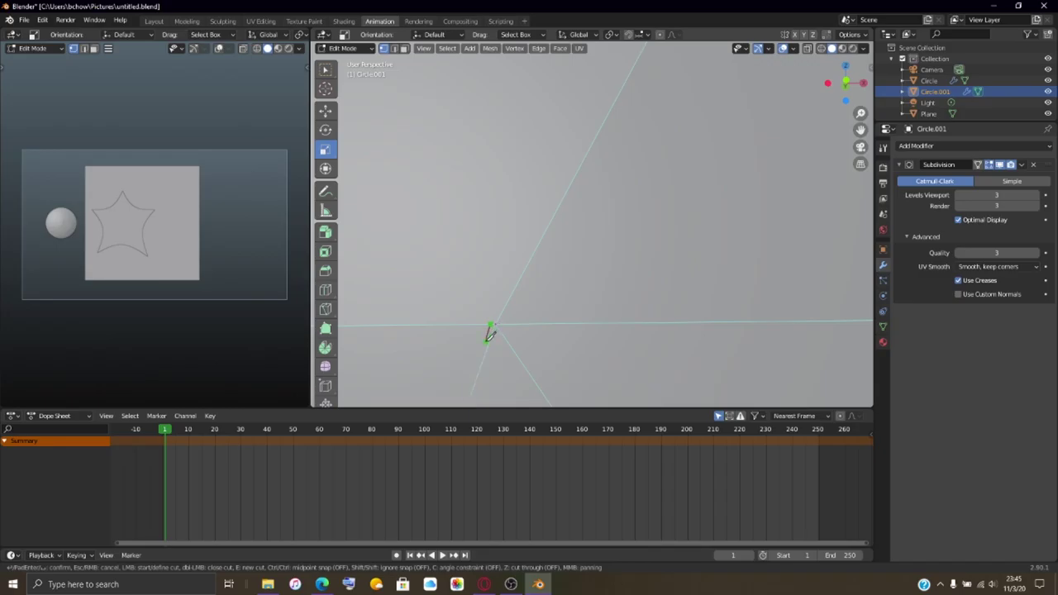
pyautogui.scroll(2, 490, 337)
pyautogui.scroll(-2, 490, 337)
pyautogui.press('Escape')
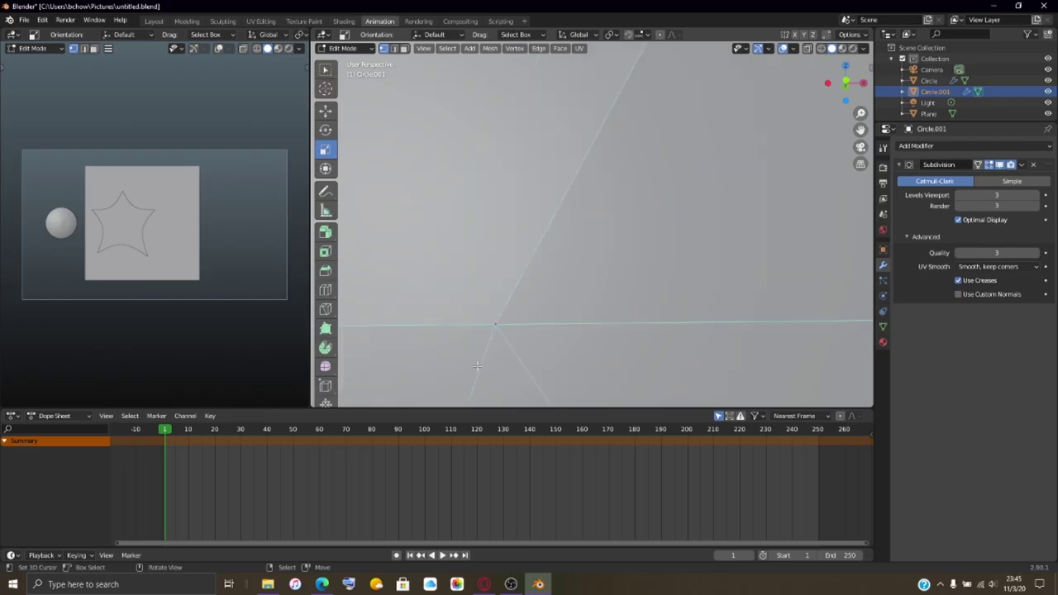
pyautogui.press('k')
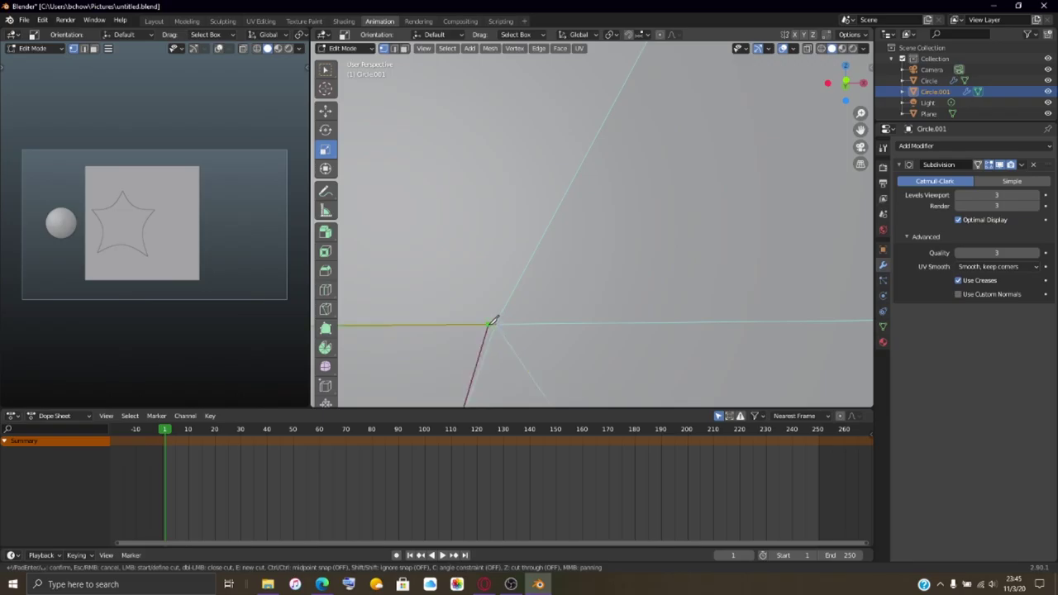
pyautogui.press('Escape')
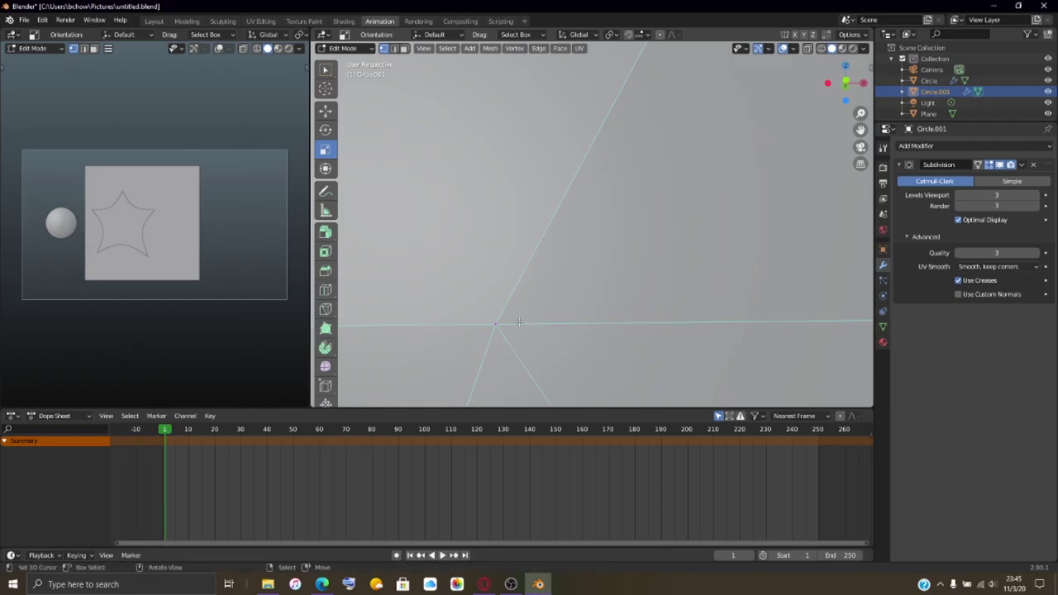
# Step: Make a tiny Knife cut around the vertex at the star's upper-left inner corner to sharpen it
pyautogui.press('k')
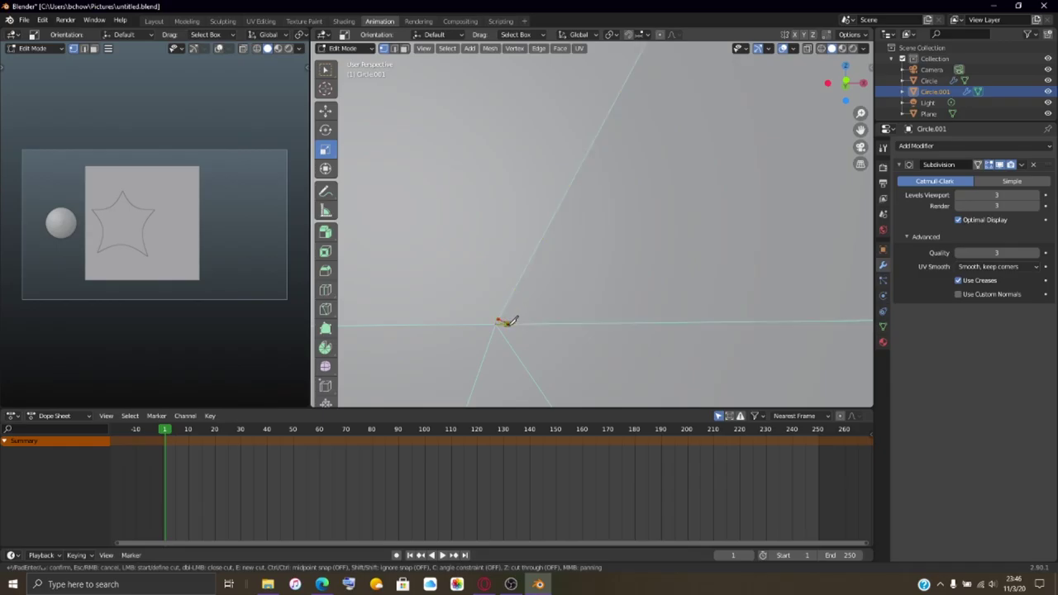
pyautogui.click(502, 322)
pyautogui.scroll(-3, 493, 331)
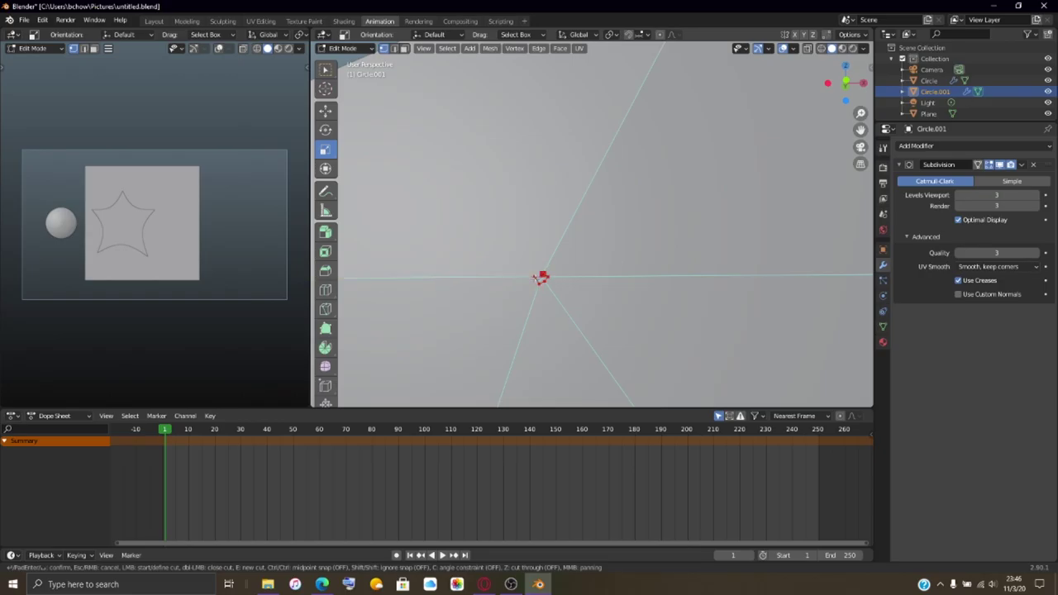
pyautogui.press('Return')
# Step: Make a tiny Knife cut around the vertex at the star's upper-right inner corner to sharpen it
pyautogui.scroll(-8, 541, 278)
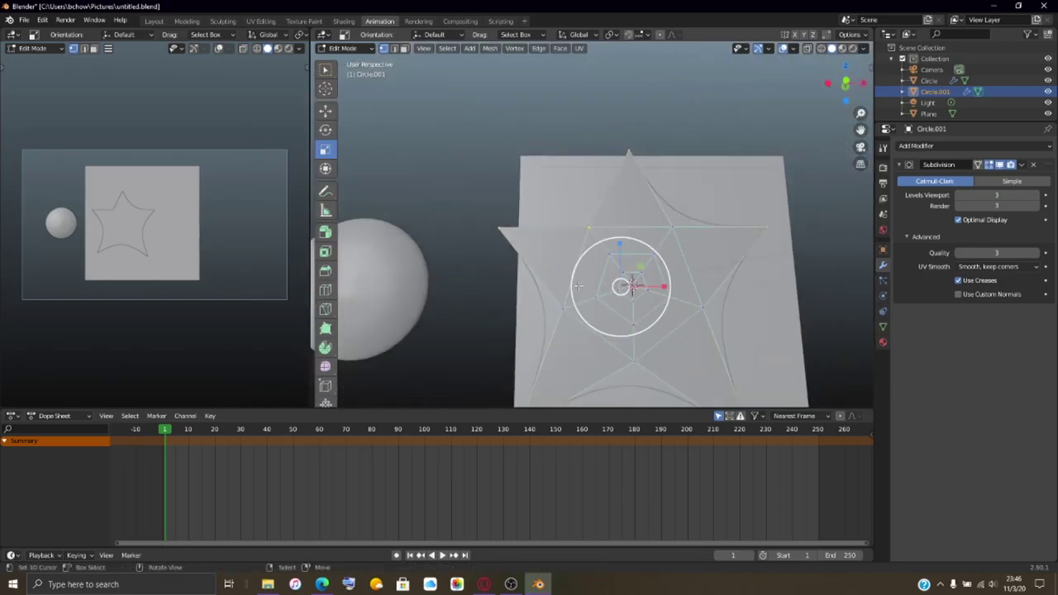
pyautogui.scroll(10, 578, 286)
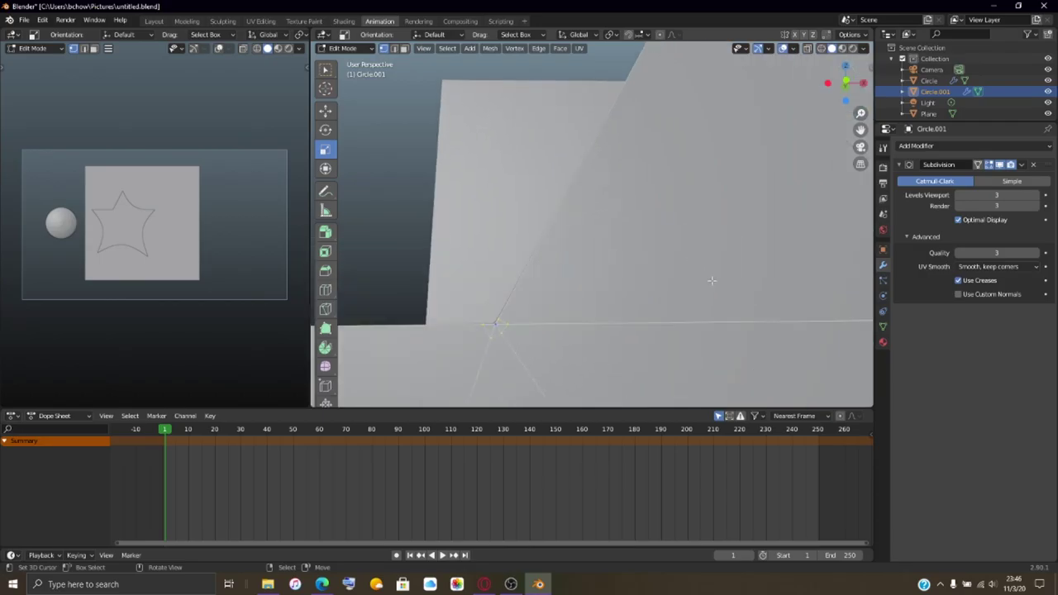
pyautogui.moveTo(711, 280); pyautogui.dragTo(550, 283, button='middle')
pyautogui.scroll(8, 549, 283)
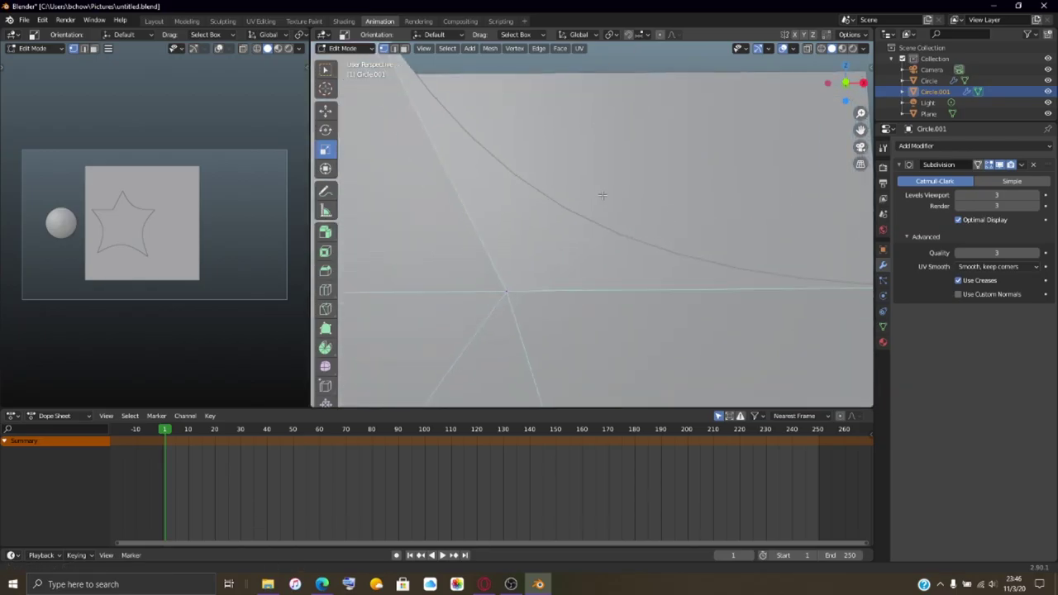
pyautogui.scroll(2, 628, 211)
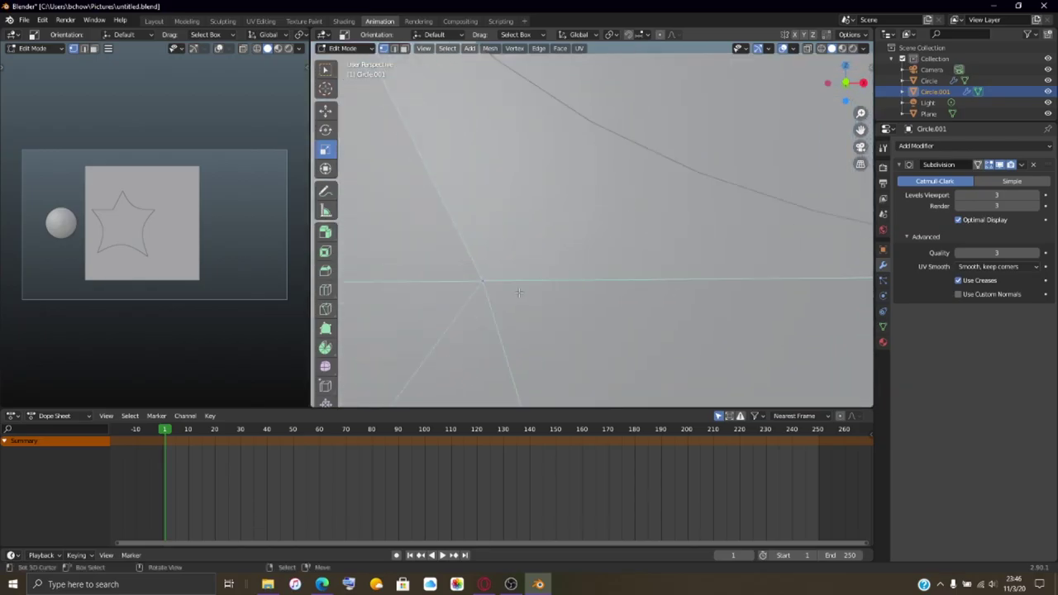
pyautogui.press('k')
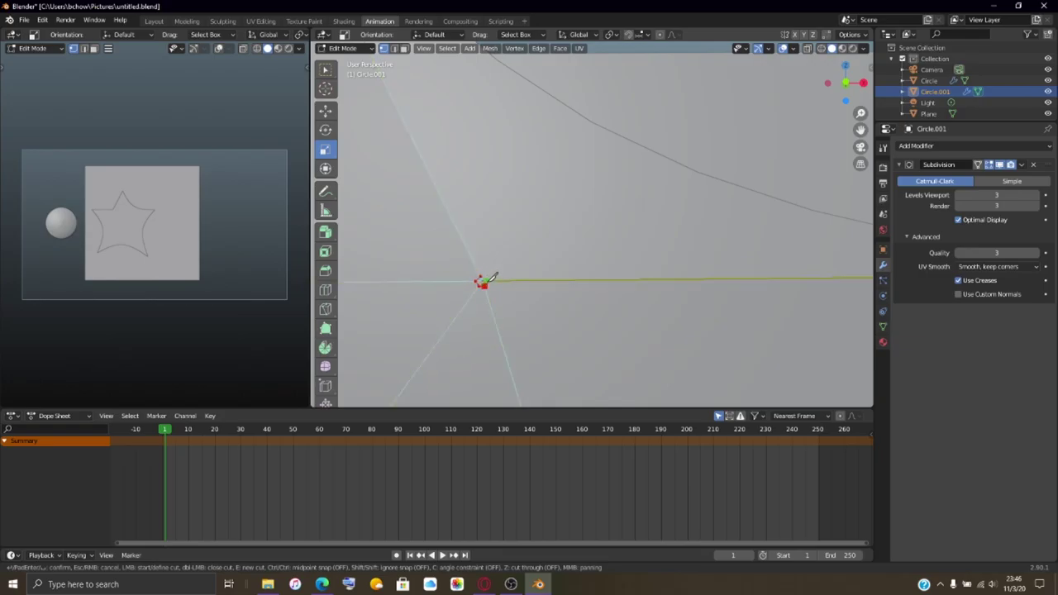
pyautogui.click(488, 280)
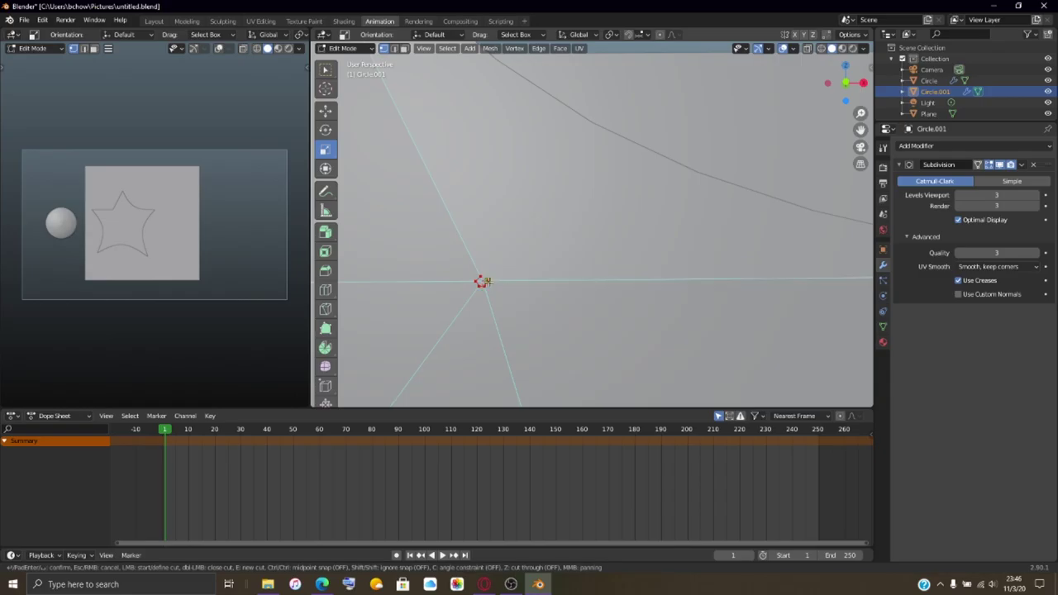
pyautogui.press('Return')
# Step: Make a tiny Knife cut around the vertex at the star's lower-right inner corner to sharpen it
pyautogui.scroll(-8, 482, 285)
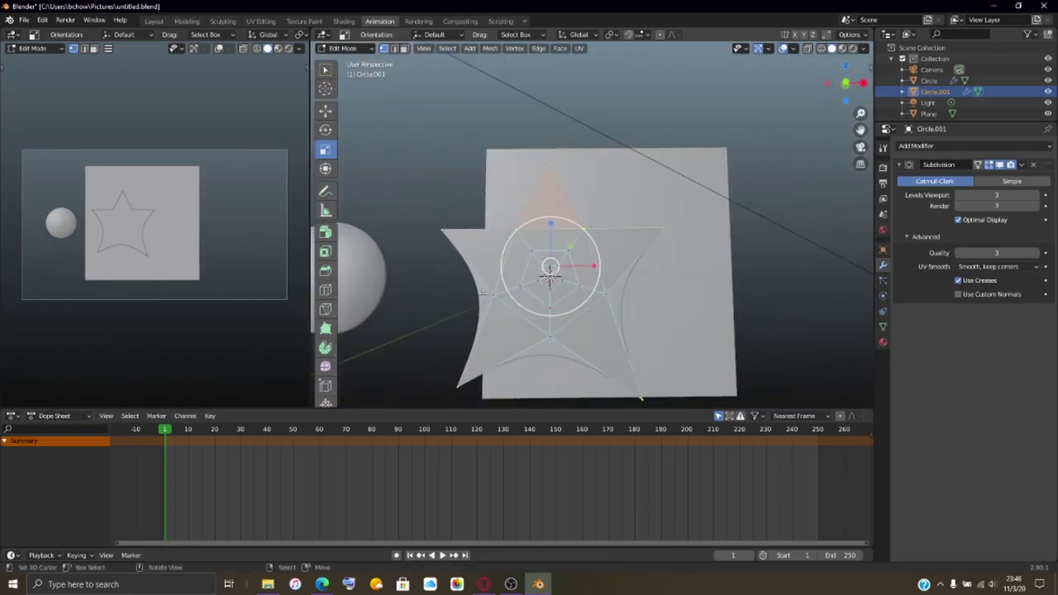
pyautogui.scroll(2, 482, 293)
pyautogui.keyDown('shift'); pyautogui.moveTo(482, 293); pyautogui.dragTo(467, 252, button='middle'); pyautogui.keyUp('shift')
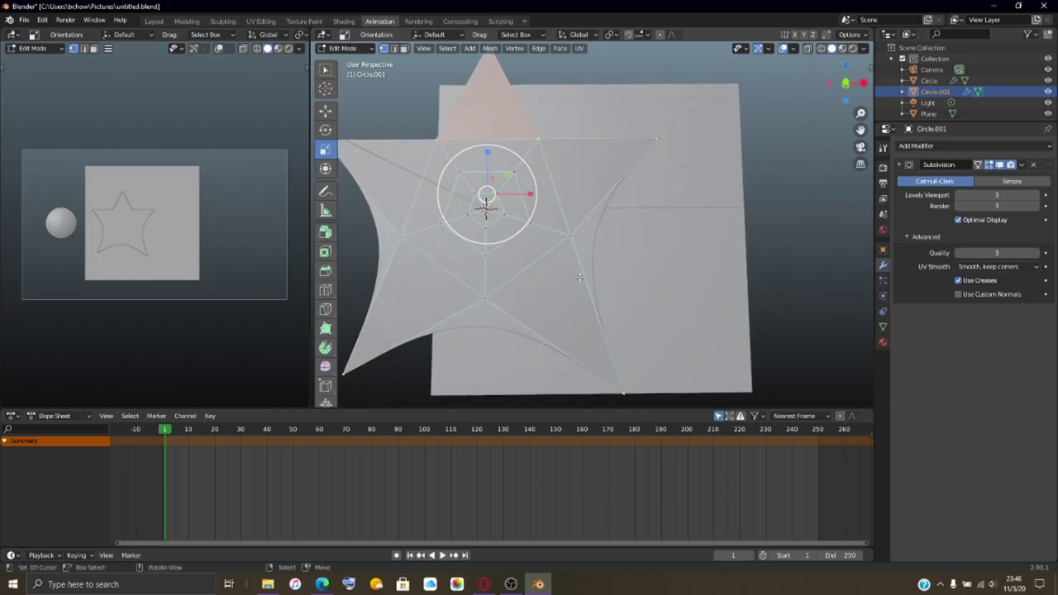
pyautogui.scroll(6, 579, 277)
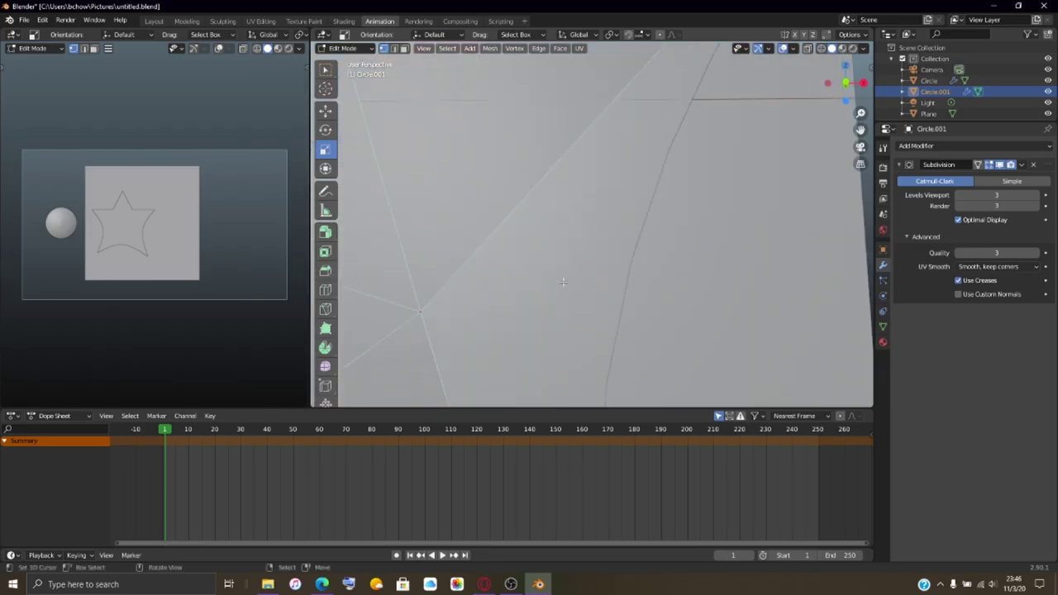
pyautogui.press('k')
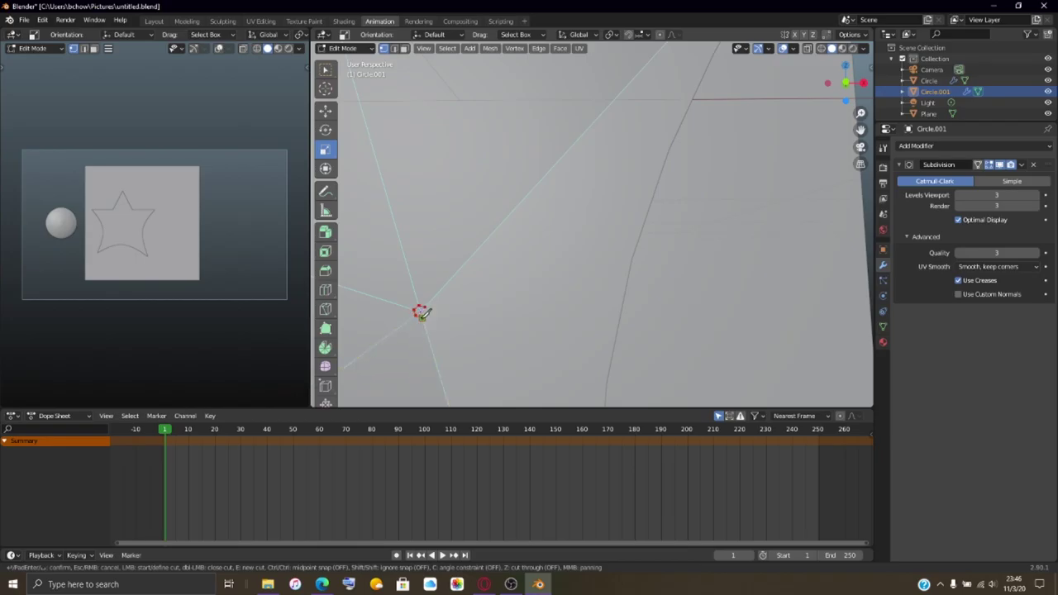
pyautogui.press('Return')
# Step: Make a tiny Knife cut around the vertex at the star's bottom inner corner to sharpen it
pyautogui.scroll(-5, 421, 316)
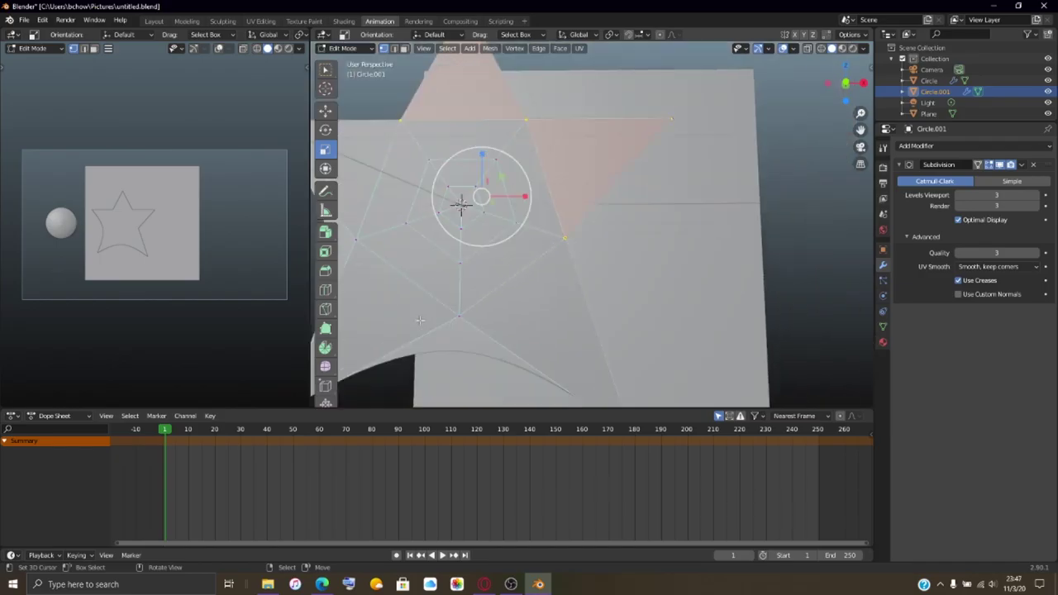
pyautogui.scroll(5, 421, 320)
pyautogui.keyDown('shift'); pyautogui.moveTo(431, 362); pyautogui.dragTo(618, 269, button='middle'); pyautogui.keyUp('shift')
pyautogui.keyDown('shift'); pyautogui.moveTo(620, 332); pyautogui.dragTo(601, 275, button='middle'); pyautogui.keyUp('shift')
pyautogui.press('k')
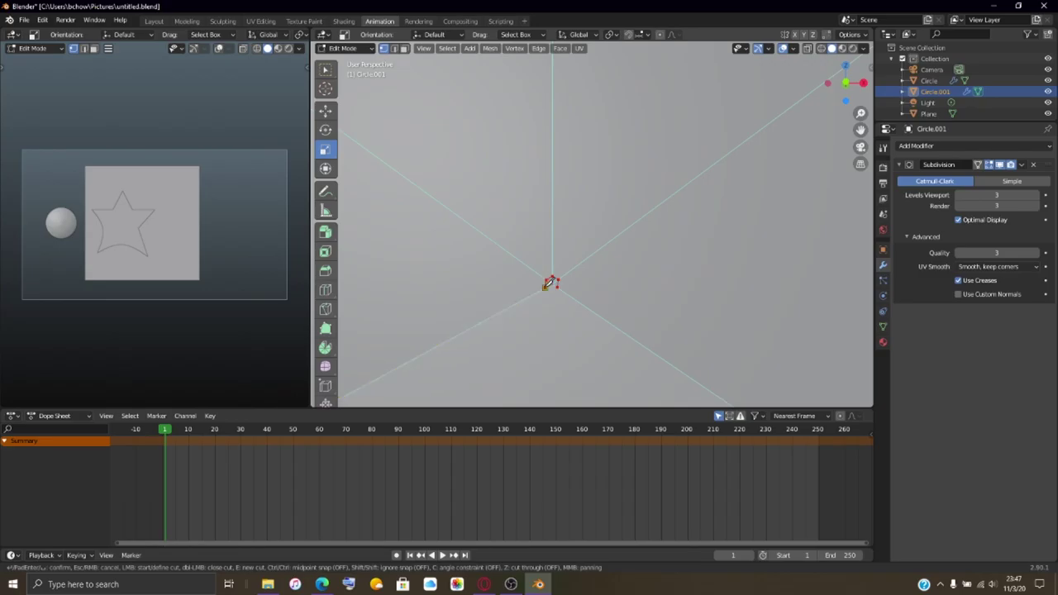
pyautogui.press('Escape')
# Step: Make a tiny Knife cut around the vertex at the star's lower-left inner corner to sharpen it
pyautogui.moveTo(549, 282); pyautogui.dragTo(487, 295, button='middle')
pyautogui.moveTo(508, 238); pyautogui.dragTo(624, 258, button='middle')
pyautogui.scroll(3, 631, 312)
pyautogui.press('k')
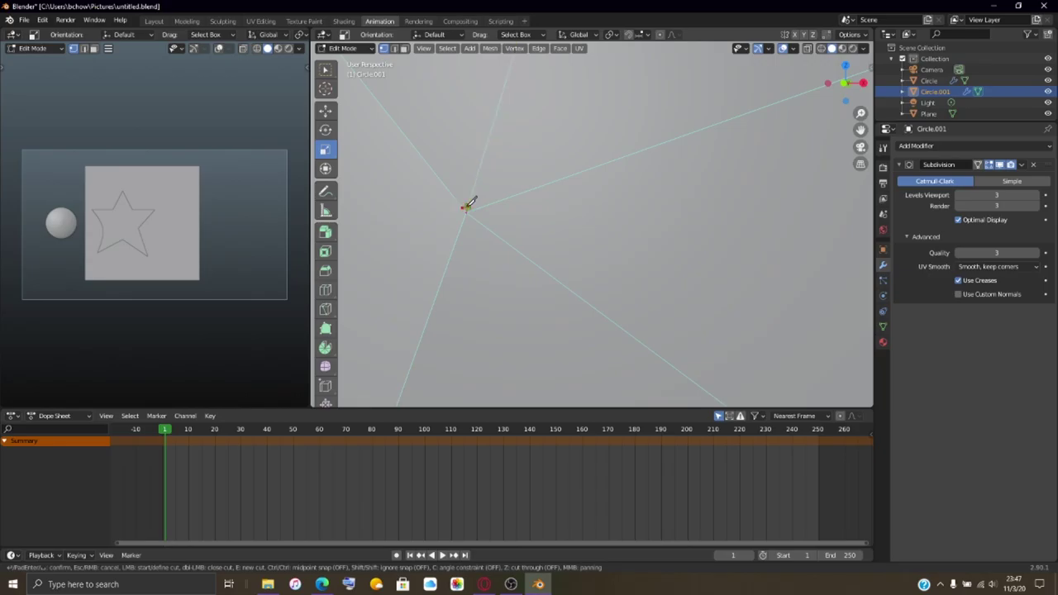
pyautogui.click(467, 205)
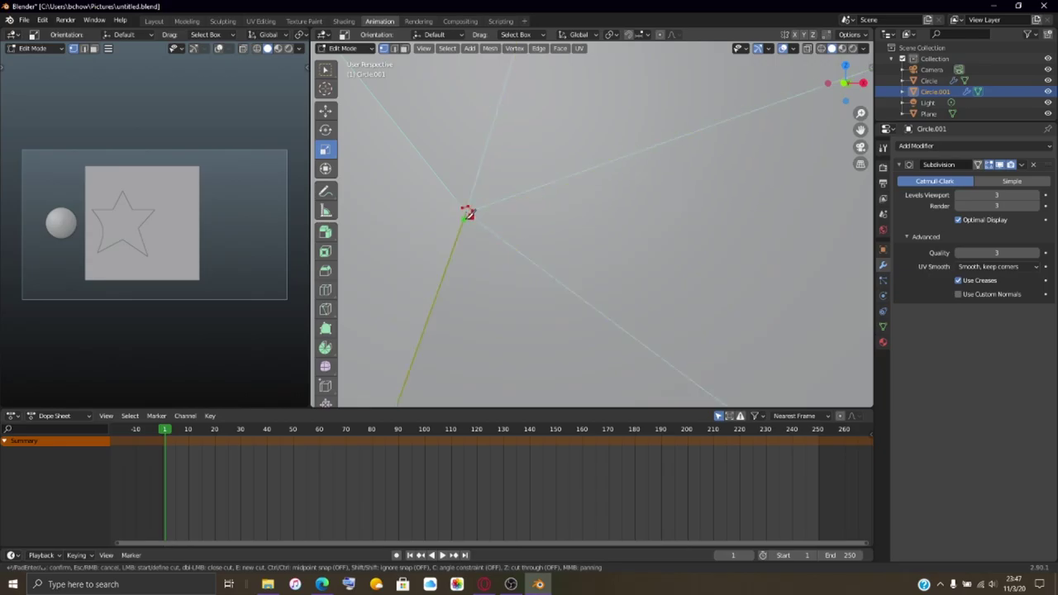
pyautogui.press('Escape')
pyautogui.scroll(-8, 513, 210)
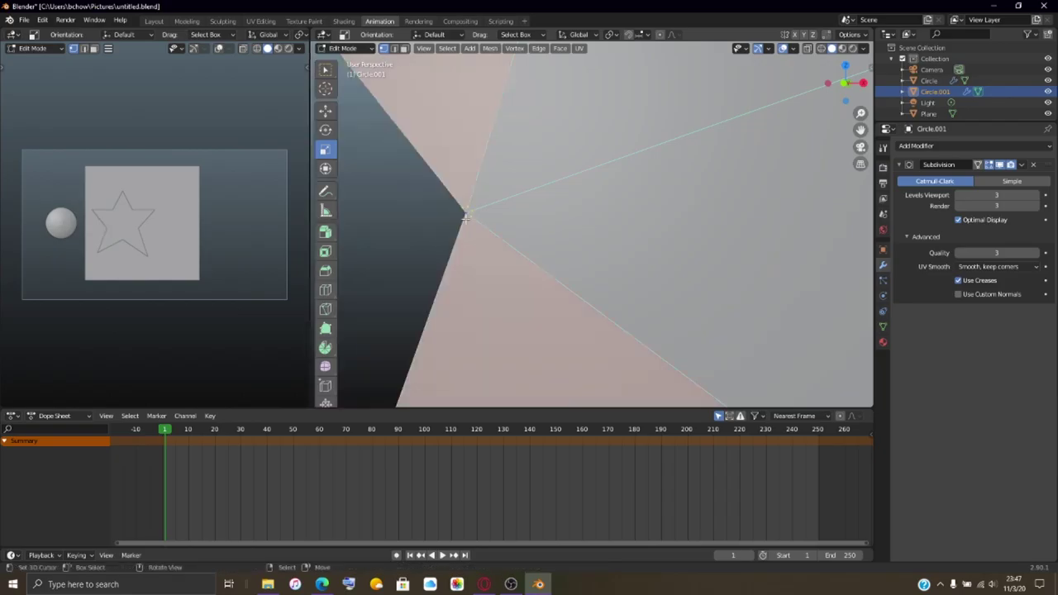
# Step: Leave Edit Mode and examine the star's outline and all of its corners from several angles and distances
pyautogui.press('Tab')
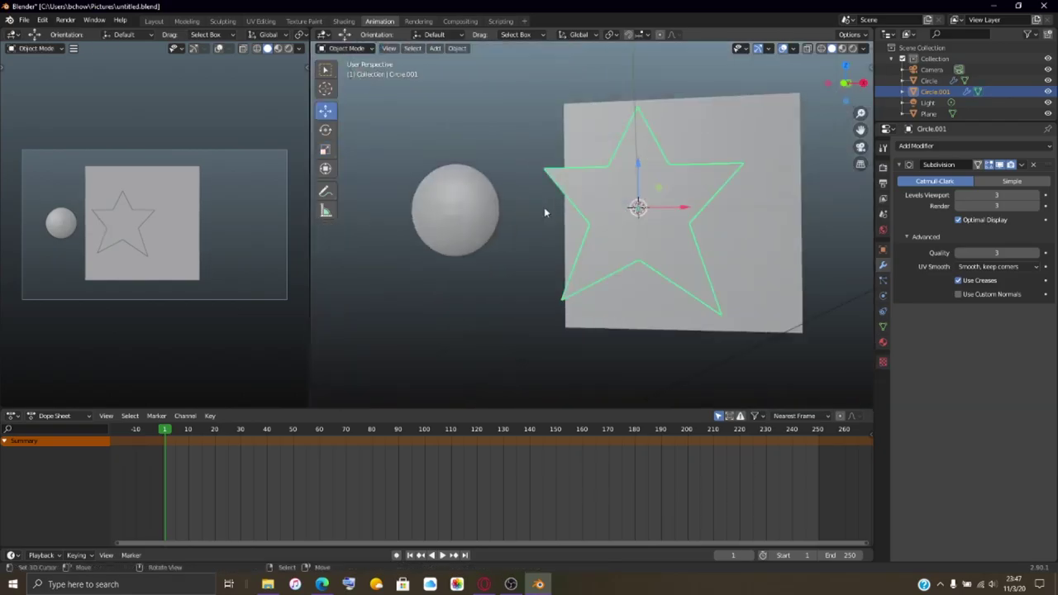
pyautogui.scroll(-3, 548, 212)
pyautogui.scroll(10, 562, 201)
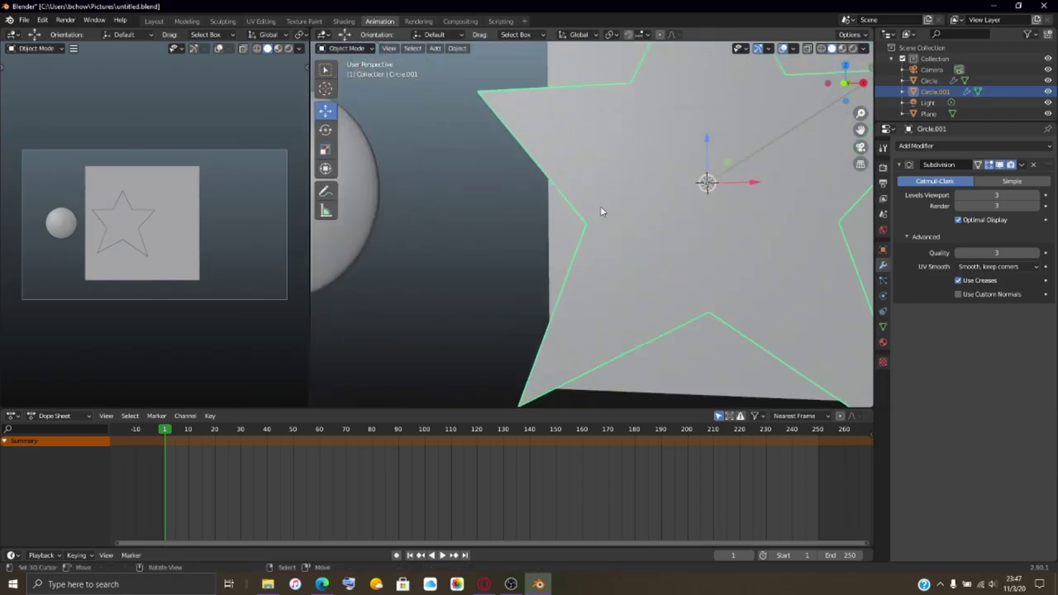
pyautogui.moveTo(600, 206)
pyautogui.mouseDown(button='middle')
pyautogui.moveTo(631, 211)
pyautogui.moveTo(614, 215)
pyautogui.moveTo(606, 188)
pyautogui.mouseUp(button='middle')
pyautogui.scroll(-8, 606, 203)
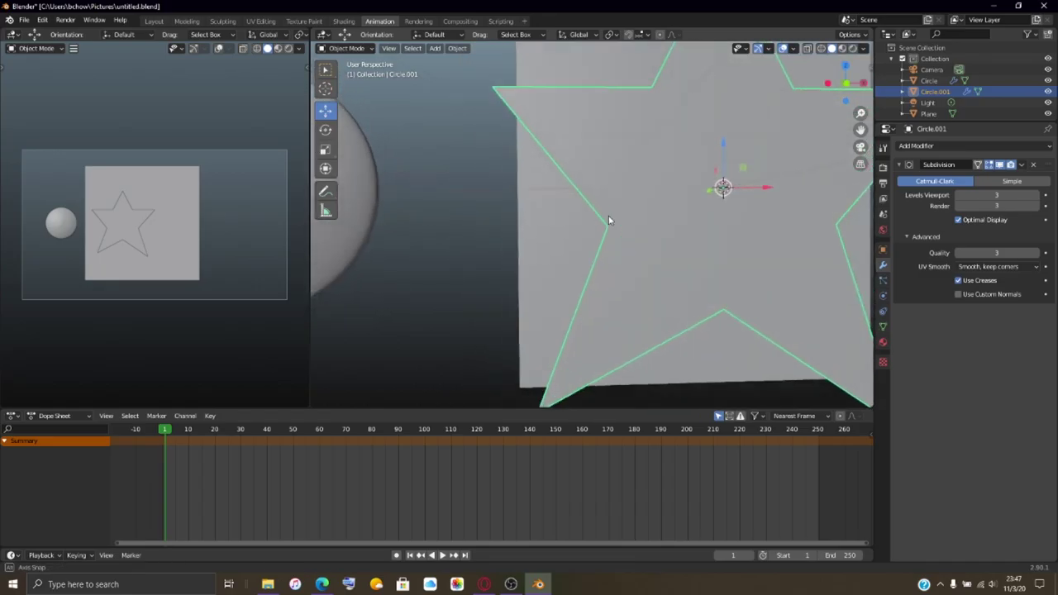
pyautogui.moveTo(716, 264); pyautogui.dragTo(721, 263, button='middle')
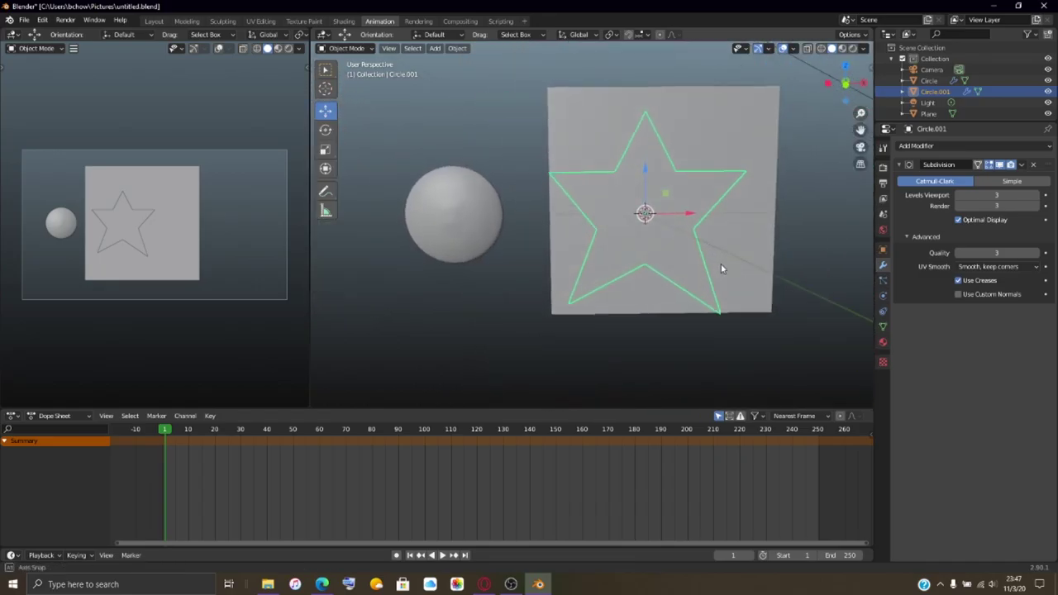
pyautogui.scroll(1, 721, 264)
pyautogui.scroll(3, 721, 264)
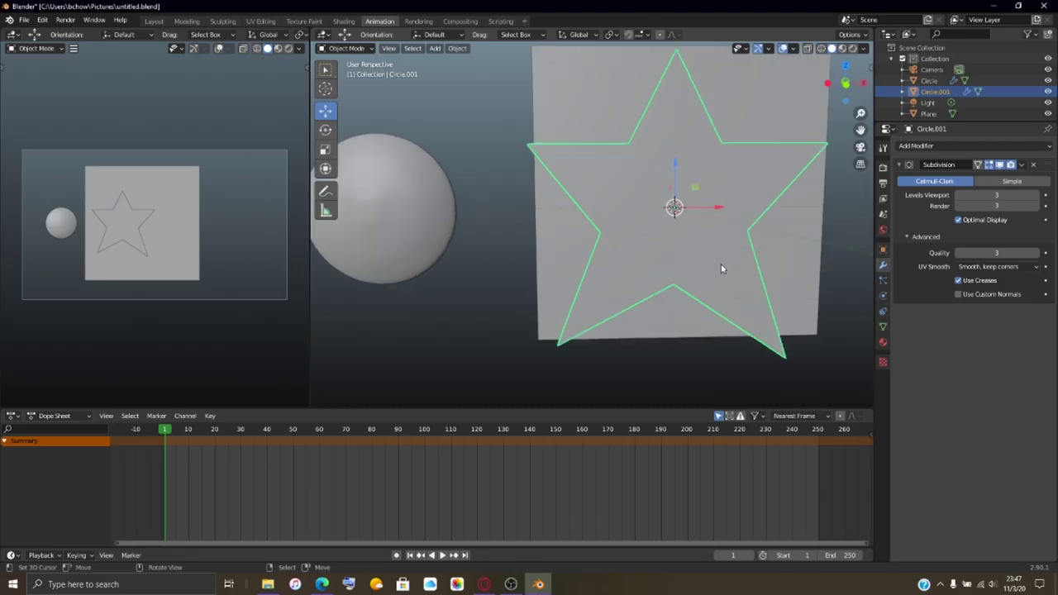
pyautogui.scroll(-1, 721, 264)
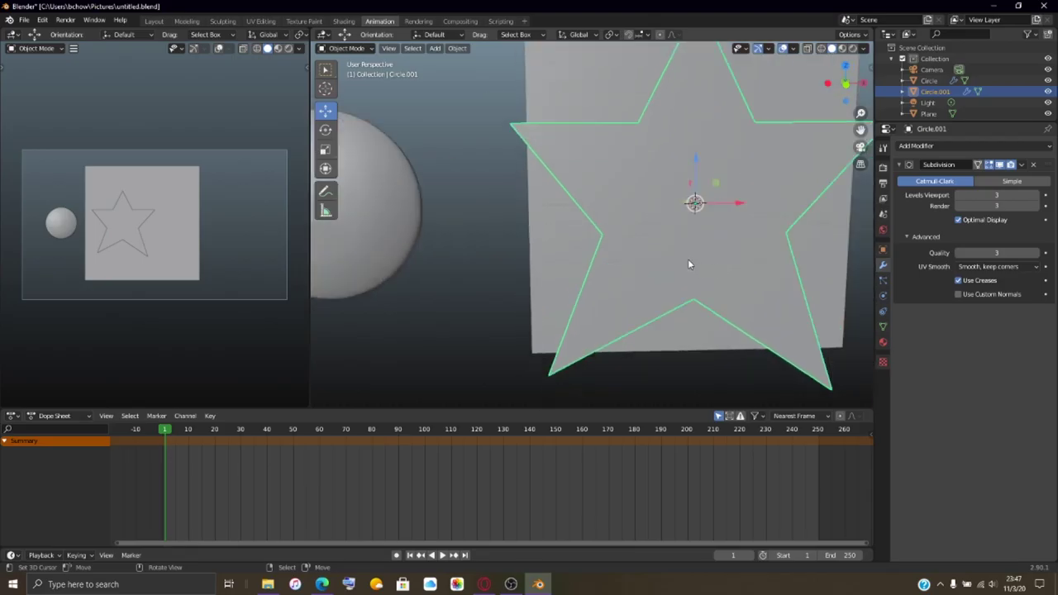
# Step: Return to Edit Mode and select the two end vertices of the edge running from the star's bottom inner corner towards its center
pyautogui.press('Tab')
pyautogui.click(690, 296)
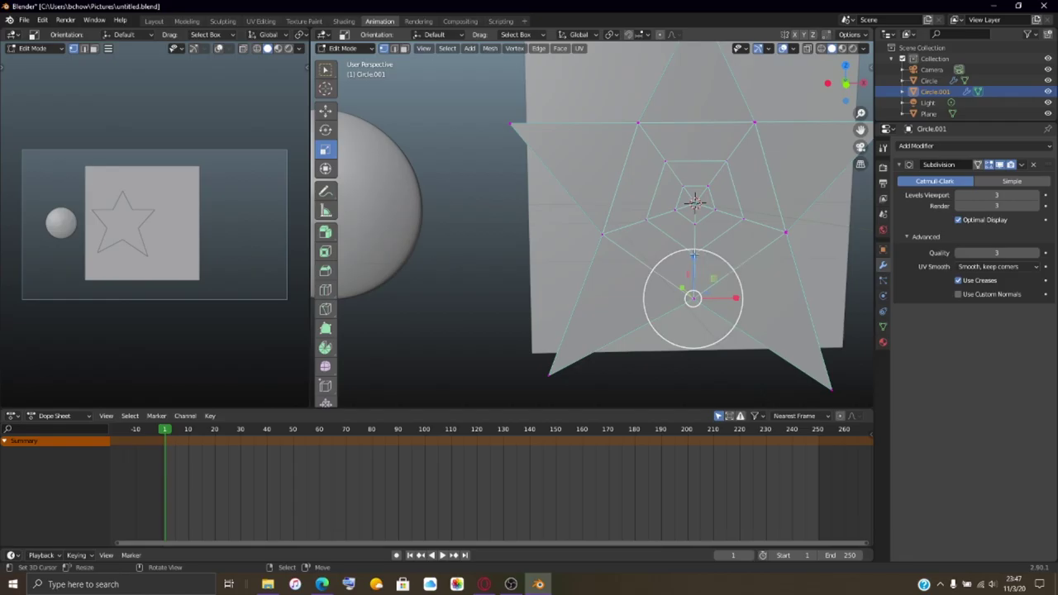
pyautogui.moveTo(692, 298); pyautogui.dragTo(693, 255)
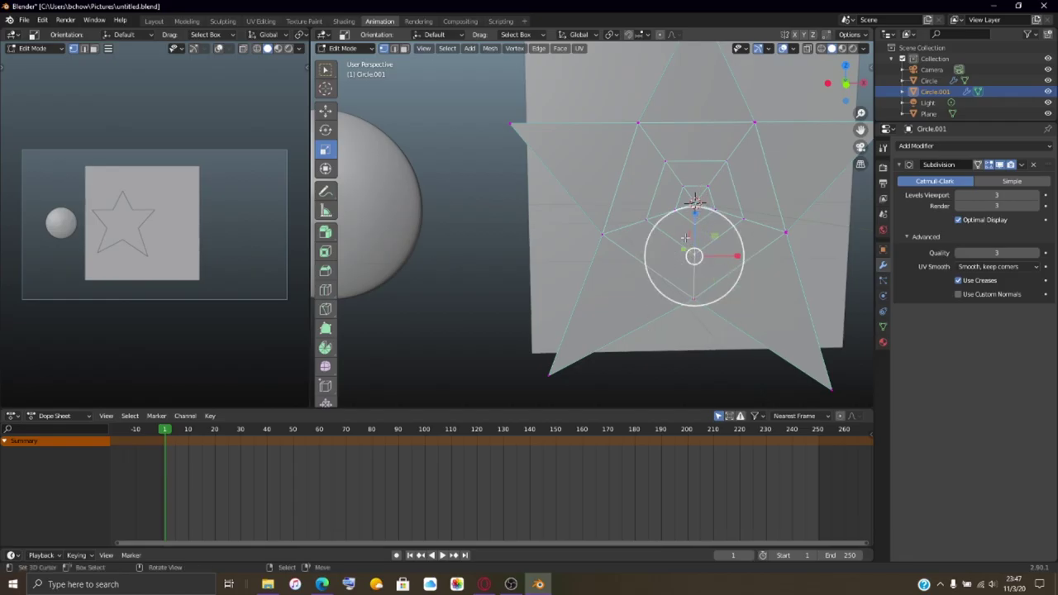
# Step: Add a vertical loop cut midway between the top edges of the star's two inner pentagons
pyautogui.moveTo(677, 234); pyautogui.dragTo(675, 217, button='middle')
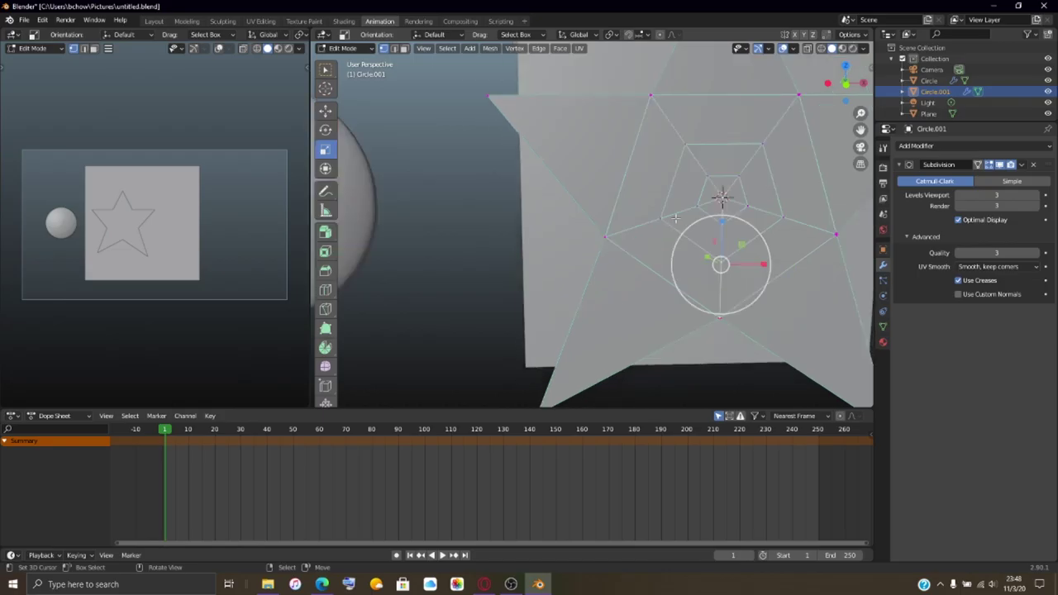
pyautogui.moveTo(675, 217); pyautogui.dragTo(511, 316, button='middle')
pyautogui.hotkey('ctrl', 'r')
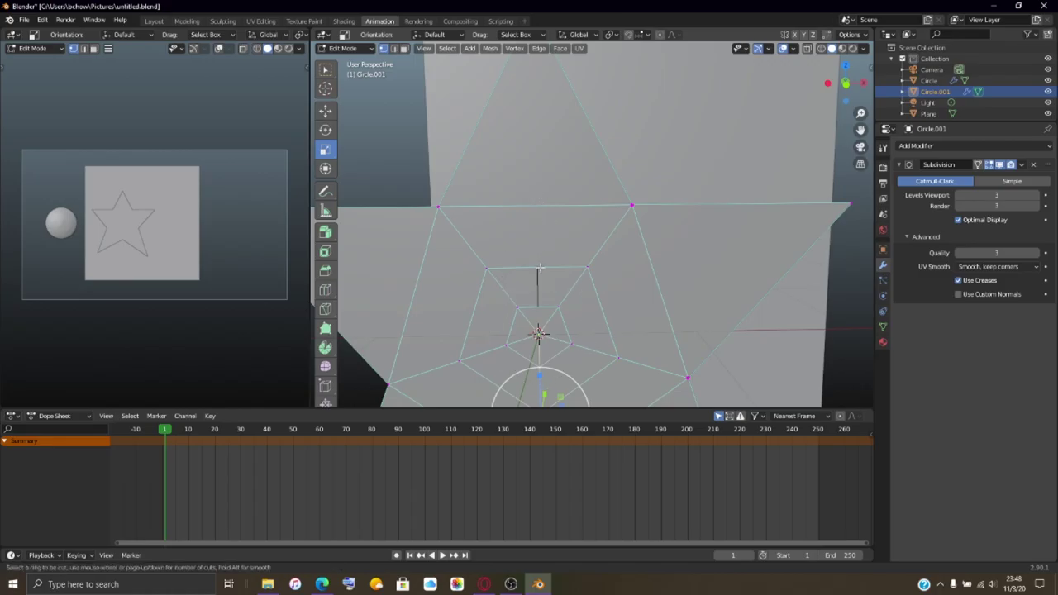
pyautogui.click(539, 268)
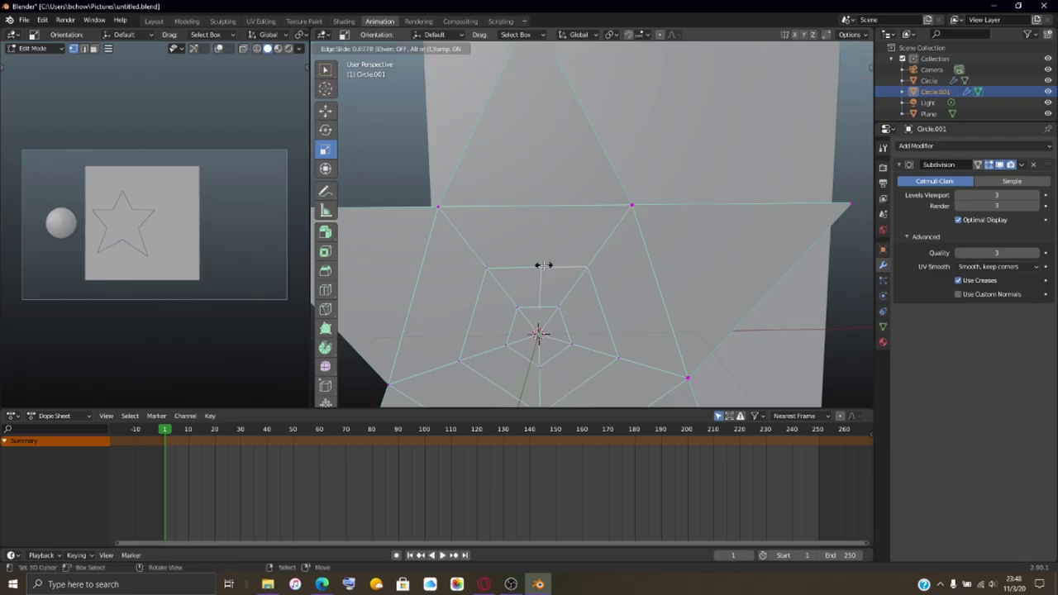
pyautogui.click(540, 268)
# Step: Make a Knife cut from the middle of the smallest pentagon's top edge down to the star's center vertex
pyautogui.moveTo(542, 272); pyautogui.dragTo(580, 261, button='middle')
pyautogui.press('k')
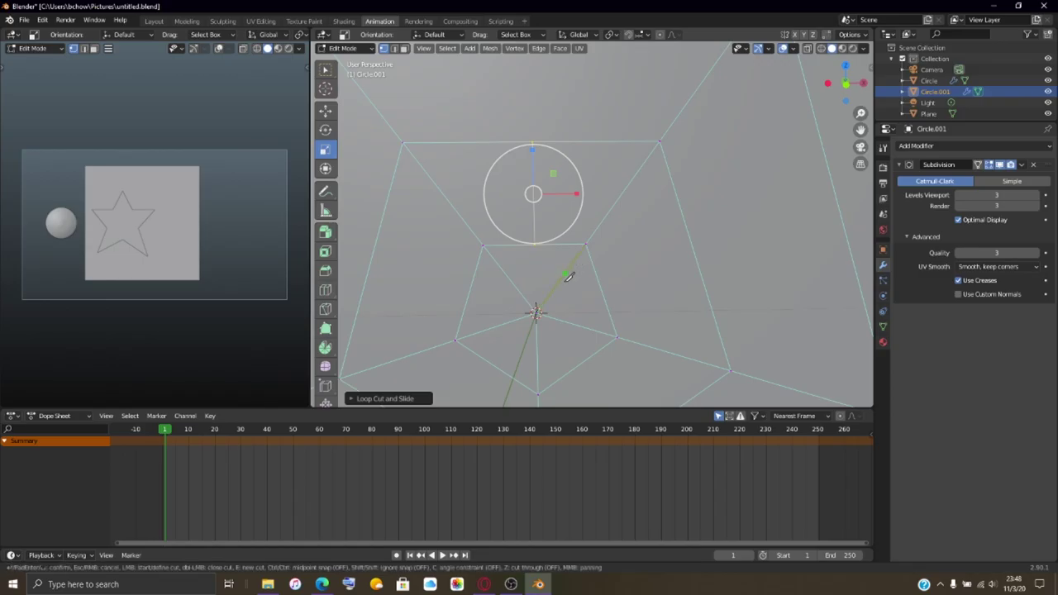
pyautogui.click(536, 312)
pyautogui.press('Return')
# Step: Make a vertical Knife cut from the middle of the larger inner pentagon's top edge up to the star's top tip
pyautogui.moveTo(536, 309); pyautogui.dragTo(551, 386, button='middle')
pyautogui.scroll(3, 553, 328)
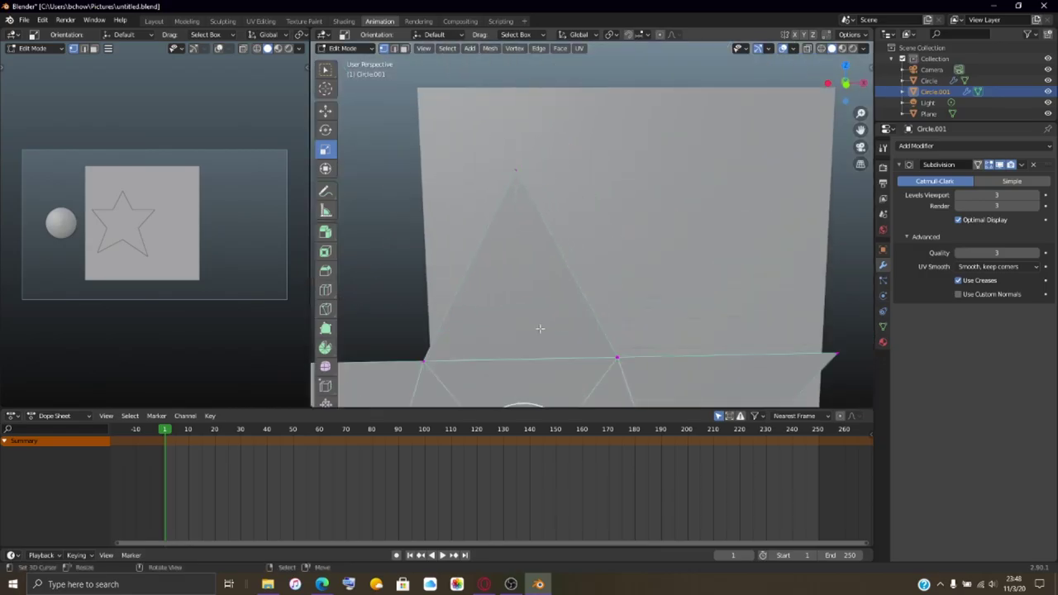
pyautogui.press('k')
pyautogui.moveTo(523, 357); pyautogui.dragTo(529, 361, button='middle')
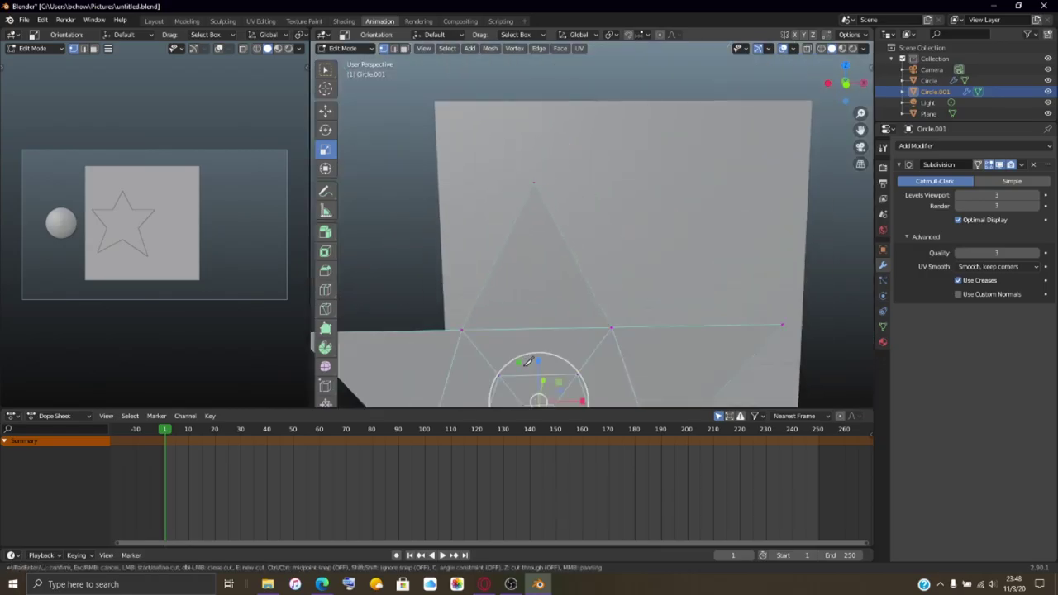
pyautogui.click(538, 355)
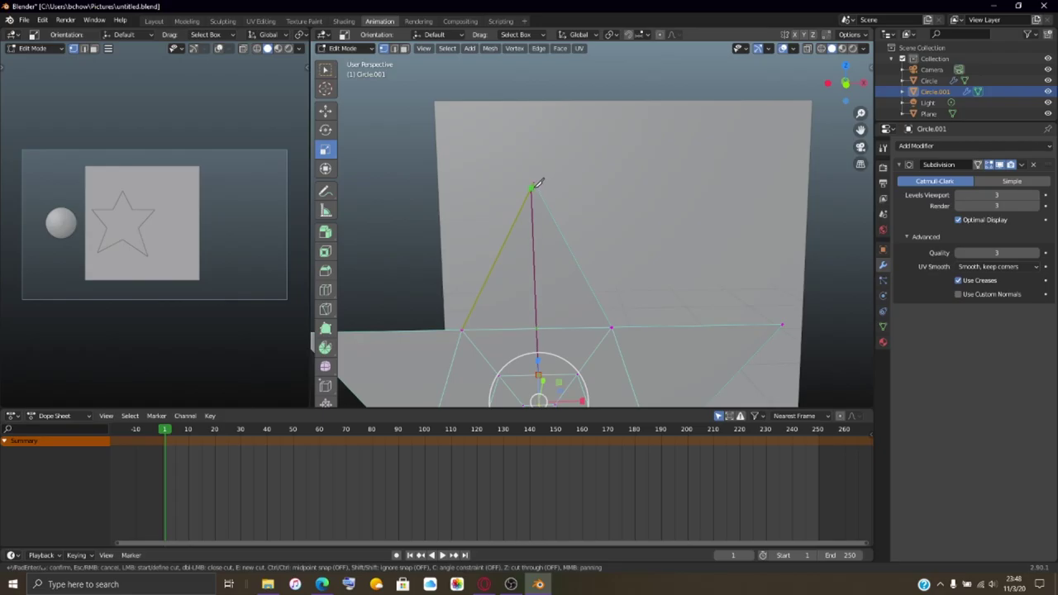
pyautogui.scroll(2, 538, 185)
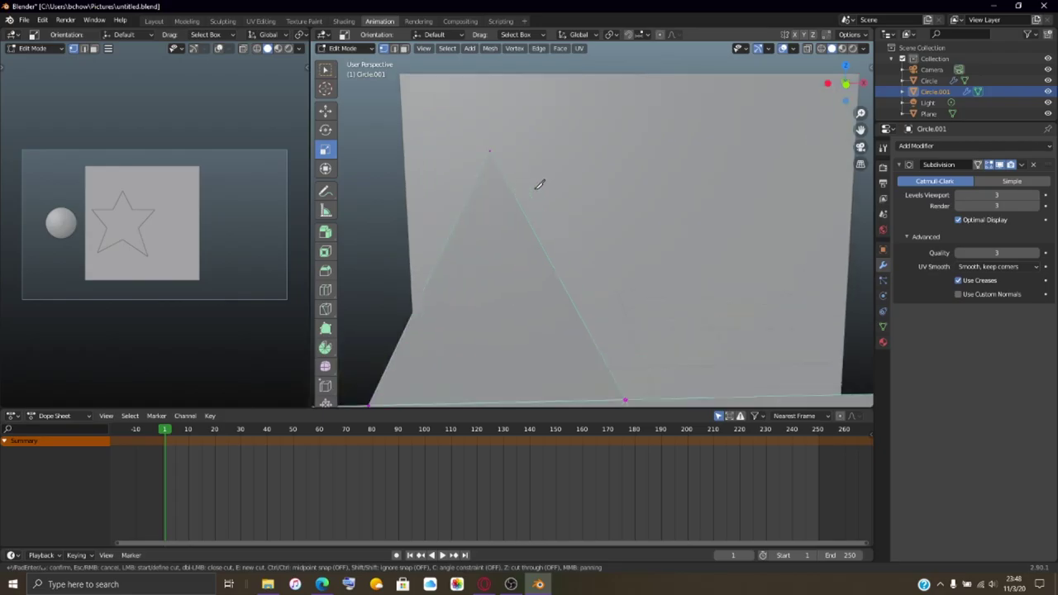
pyautogui.click(490, 151)
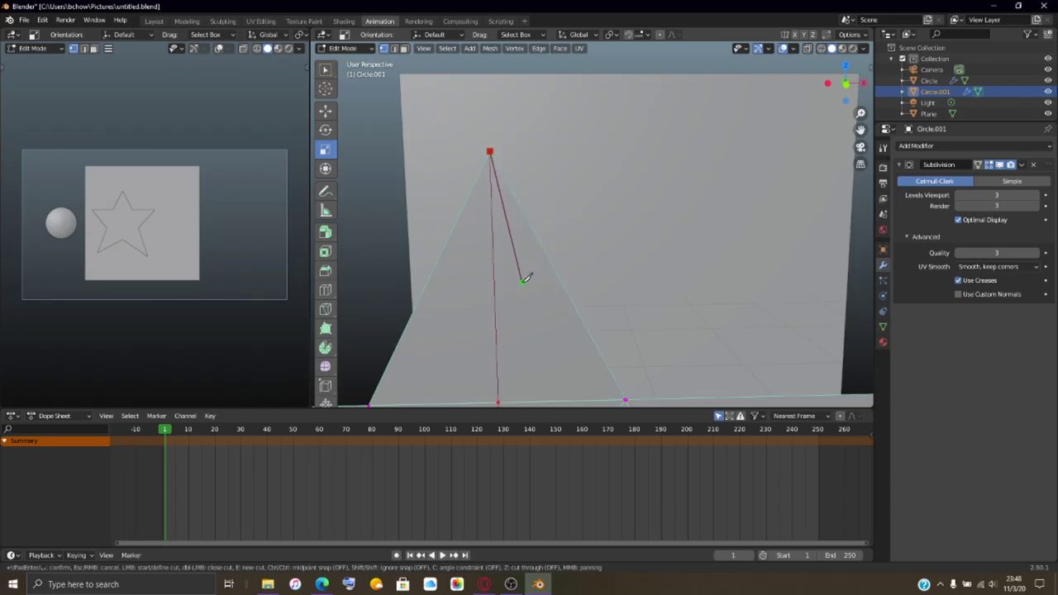
pyautogui.press('Return')
# Step: Examine the new vertical cut at the star's top tip and along its top arm
pyautogui.scroll(2, 516, 264)
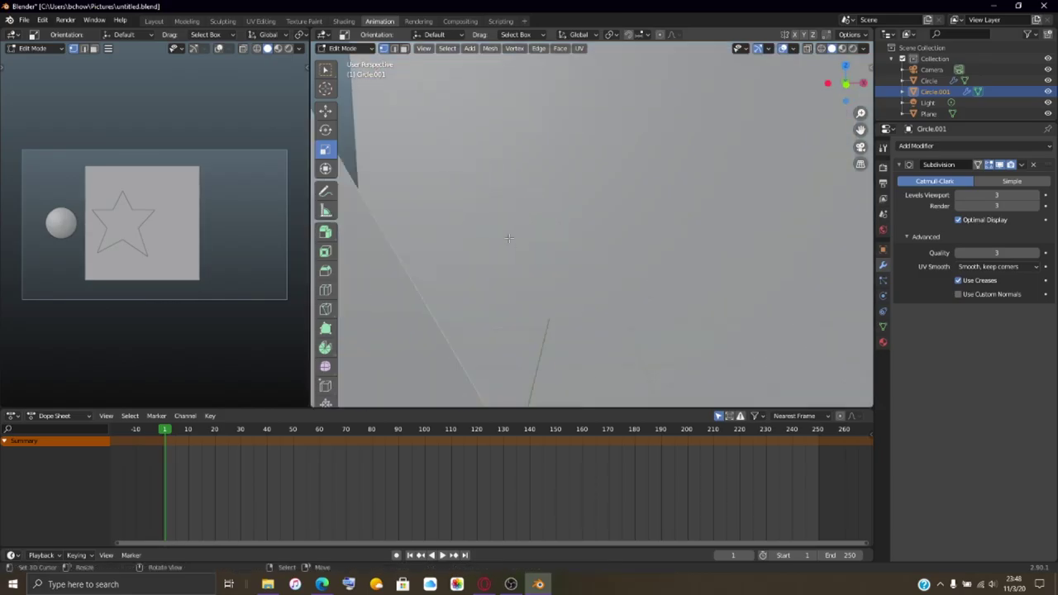
pyautogui.keyDown('shift'); pyautogui.moveTo(484, 241); pyautogui.dragTo(564, 309, button='middle'); pyautogui.keyUp('shift')
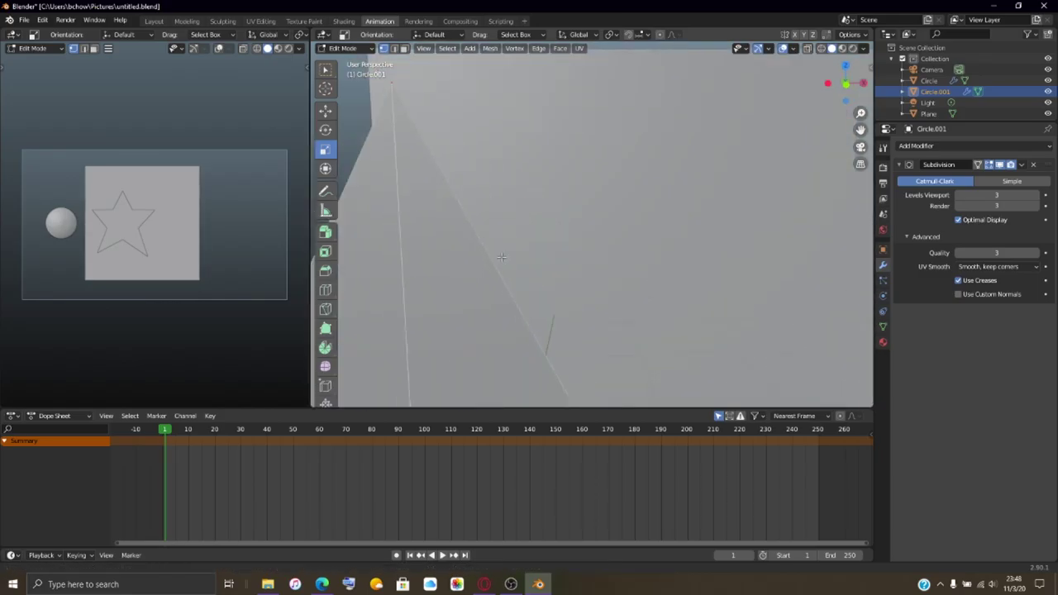
pyautogui.scroll(-2, 564, 309)
pyautogui.keyDown('ctrl'); pyautogui.scroll(-2, 564, 309); pyautogui.keyUp('ctrl')
pyautogui.keyDown('shift'); pyautogui.scroll(3, 564, 309); pyautogui.keyUp('shift')
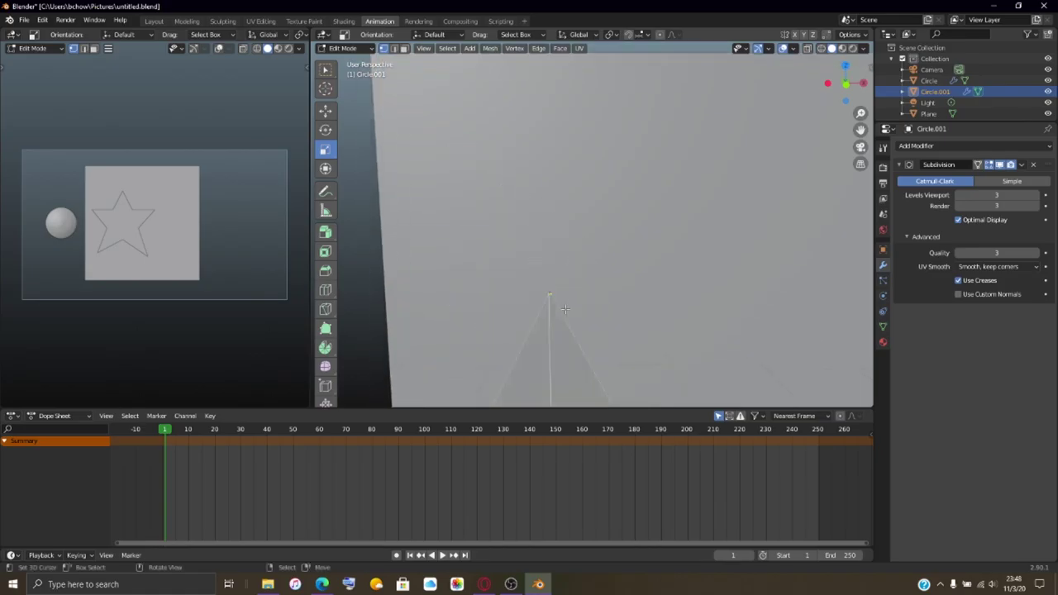
pyautogui.keyDown('shift'); pyautogui.scroll(2, 564, 310); pyautogui.keyUp('shift')
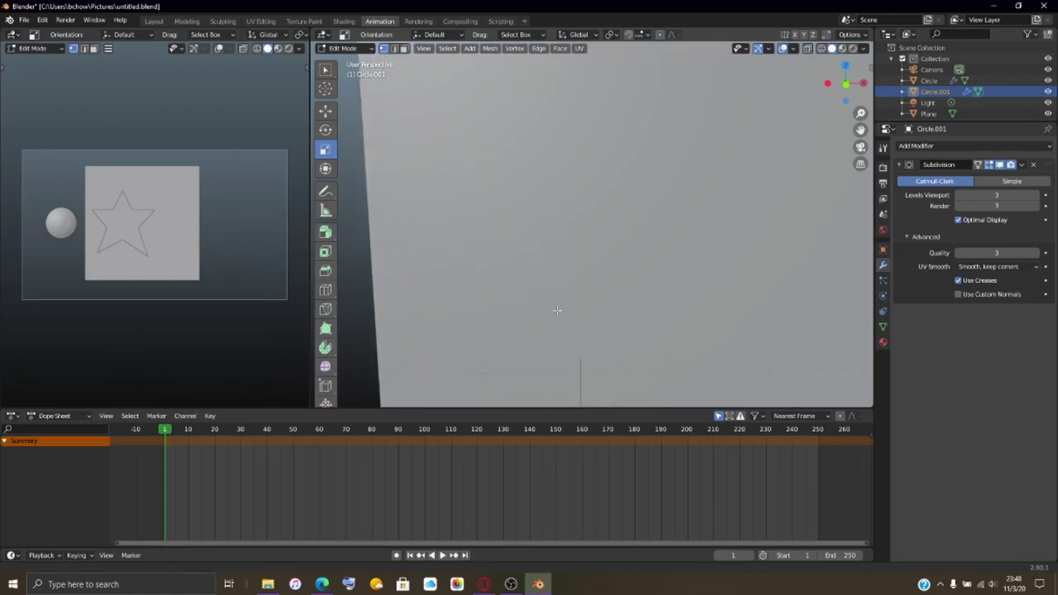
pyautogui.scroll(-3, 569, 208)
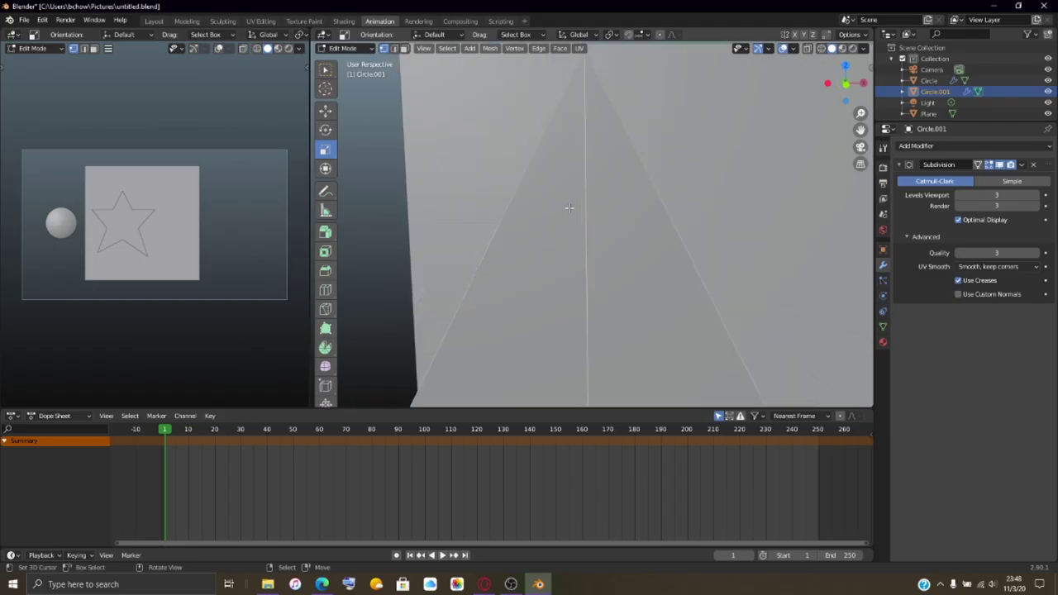
pyautogui.keyDown('shift'); pyautogui.moveTo(569, 208); pyautogui.dragTo(560, 318, button='middle'); pyautogui.keyUp('shift')
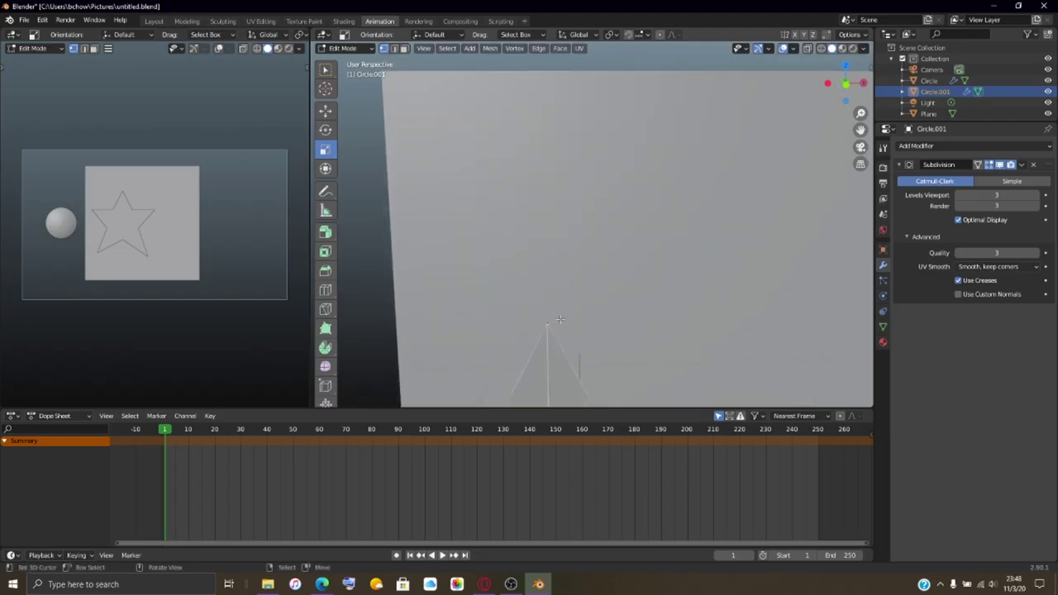
pyautogui.scroll(-6, 570, 314)
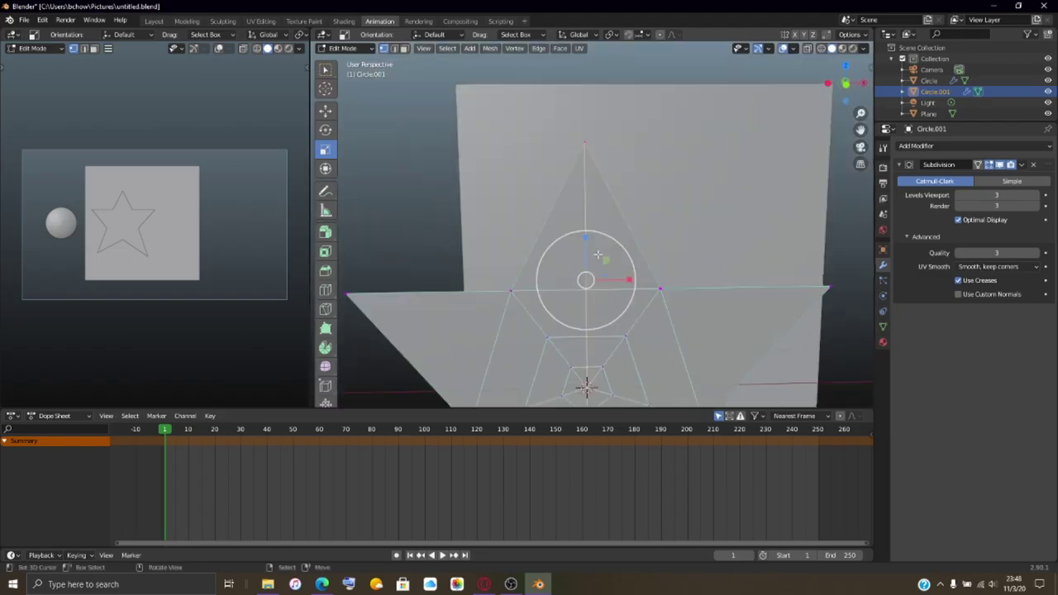
pyautogui.scroll(-2, 606, 299)
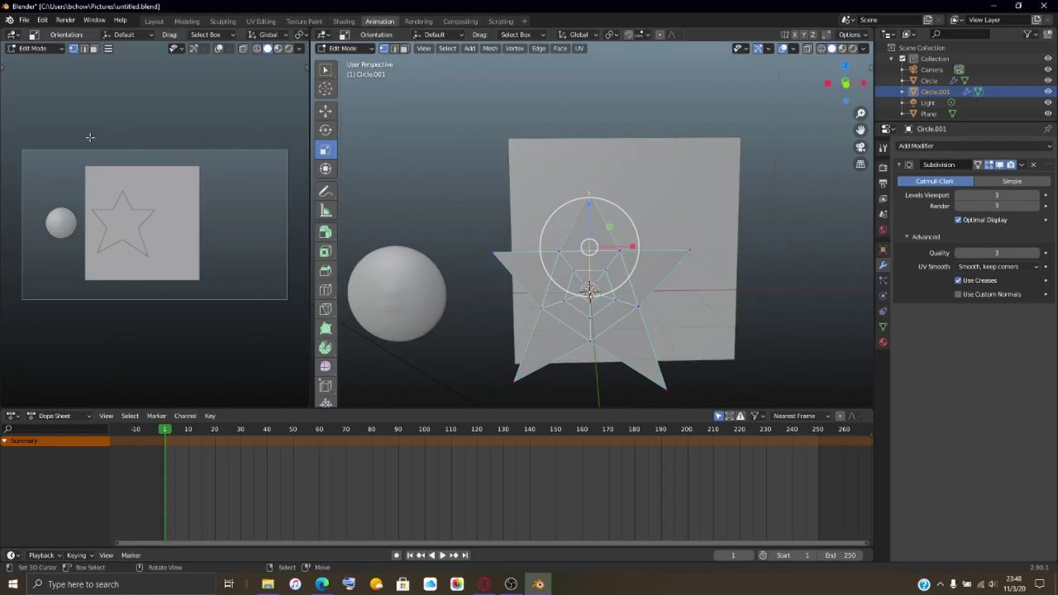
# Step: Select every face of the star's left half in face mode, including the left half of the top arm, and delete these faces
pyautogui.click(95, 49)
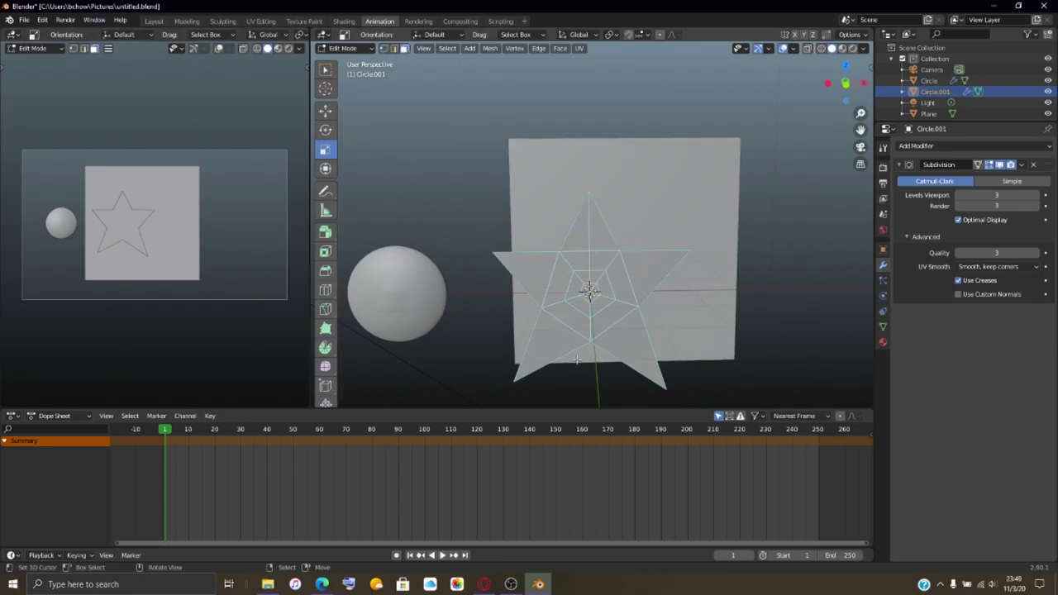
pyautogui.click(547, 339)
pyautogui.press('c')
pyautogui.moveTo(548, 340); pyautogui.dragTo(562, 327)
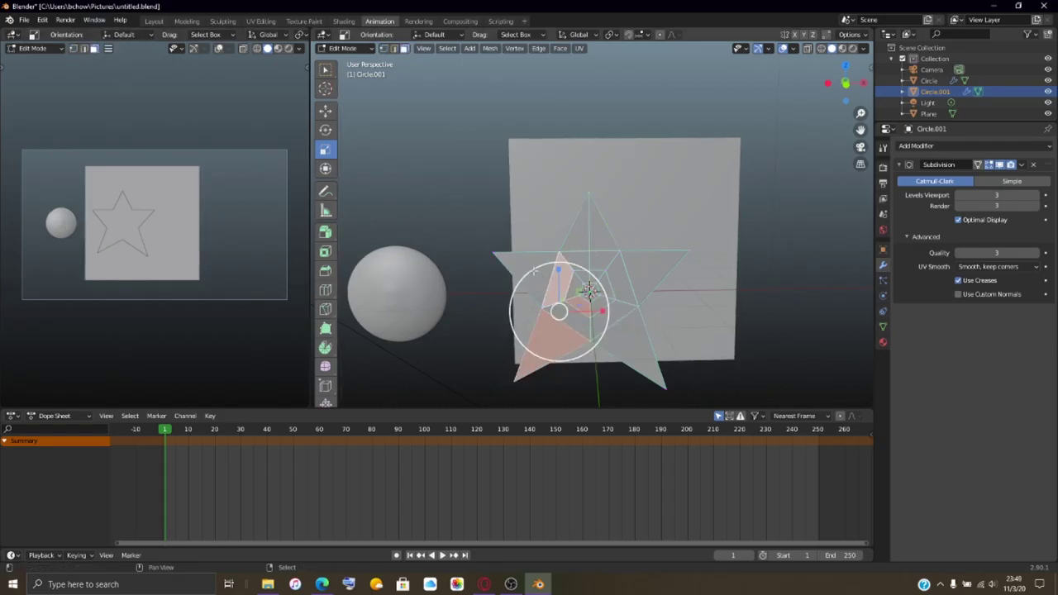
pyautogui.click(549, 301)
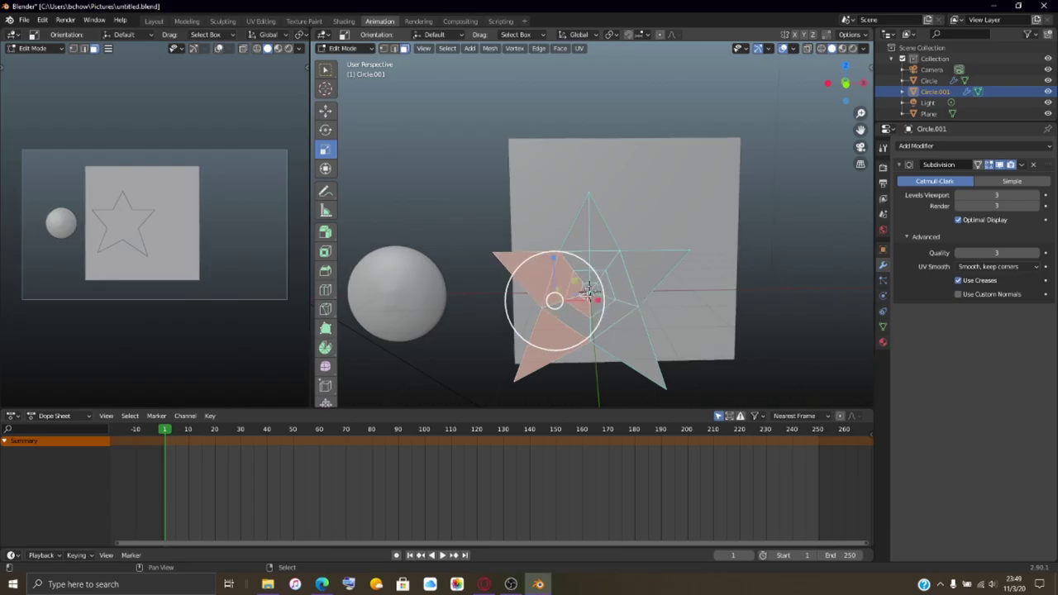
pyautogui.scroll(6, 570, 281)
pyautogui.keyDown('shift'); pyautogui.click(583, 225); pyautogui.keyUp('shift')
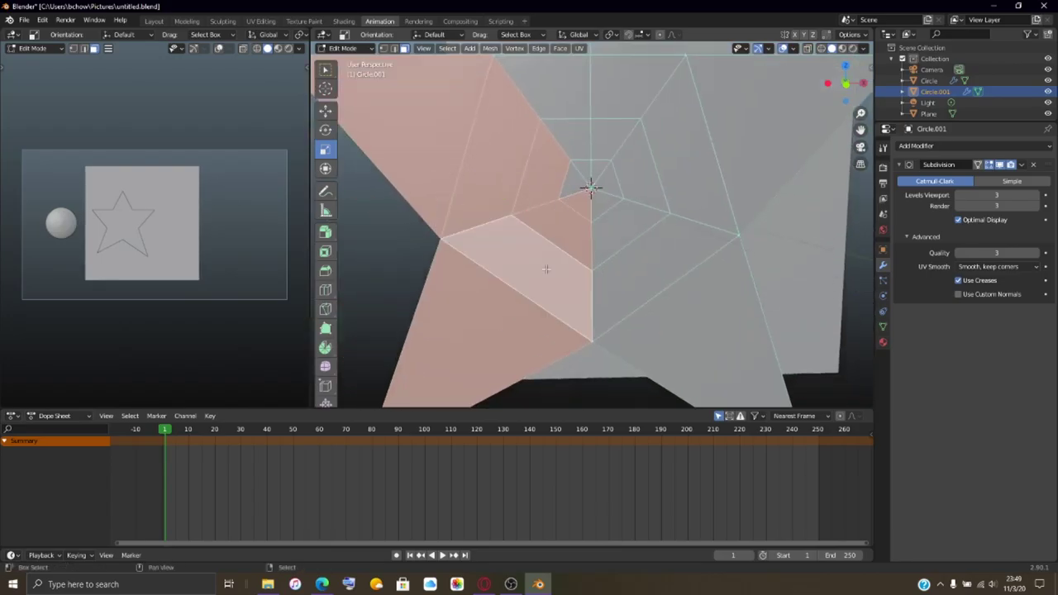
pyautogui.keyDown('shift'); pyautogui.click(579, 185); pyautogui.keyUp('shift')
pyautogui.keyDown('shift'); pyautogui.click(577, 133); pyautogui.keyUp('shift')
pyautogui.press('c')
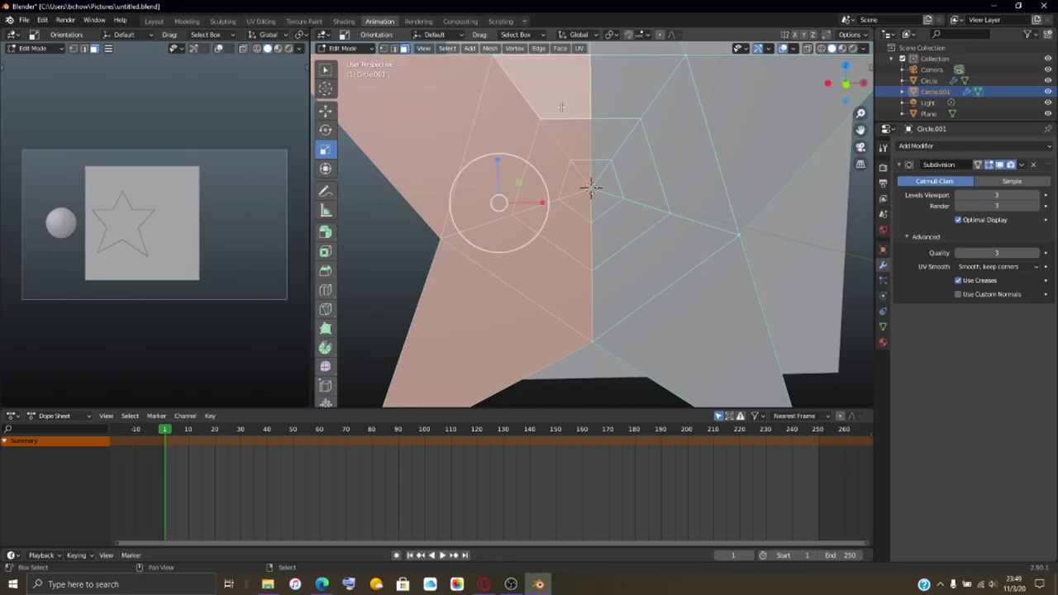
pyautogui.moveTo(503, 212)
pyautogui.mouseDown(button='middle')
pyautogui.moveTo(704, 378)
pyautogui.moveTo(543, 357)
pyautogui.mouseUp(button='middle')
pyautogui.press('Escape')
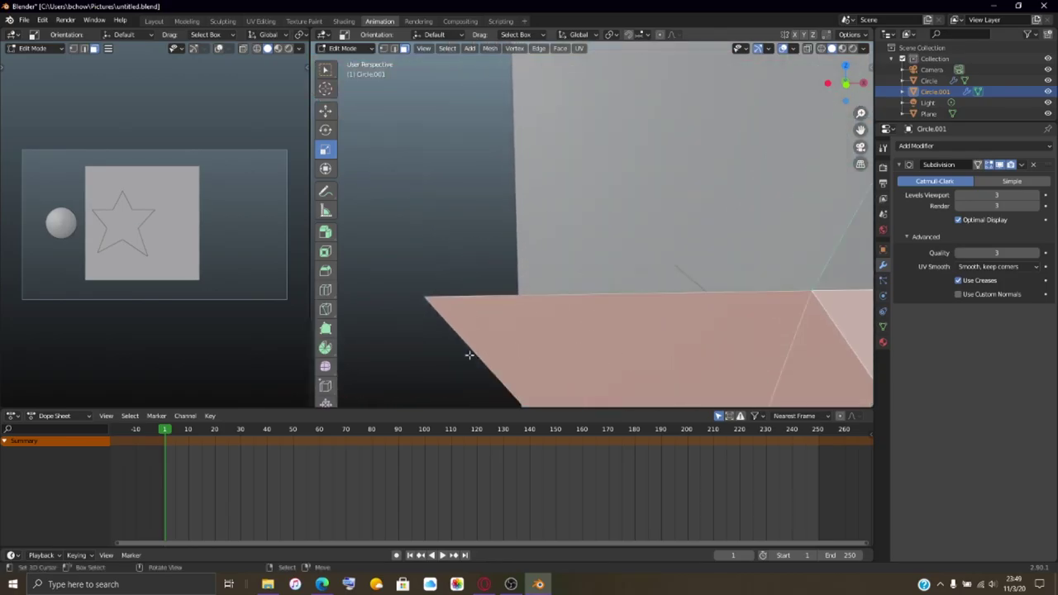
pyautogui.press('c')
pyautogui.press('Escape')
pyautogui.moveTo(545, 285)
pyautogui.mouseDown(button='middle')
pyautogui.moveTo(563, 280)
pyautogui.moveTo(427, 259)
pyautogui.mouseUp(button='middle')
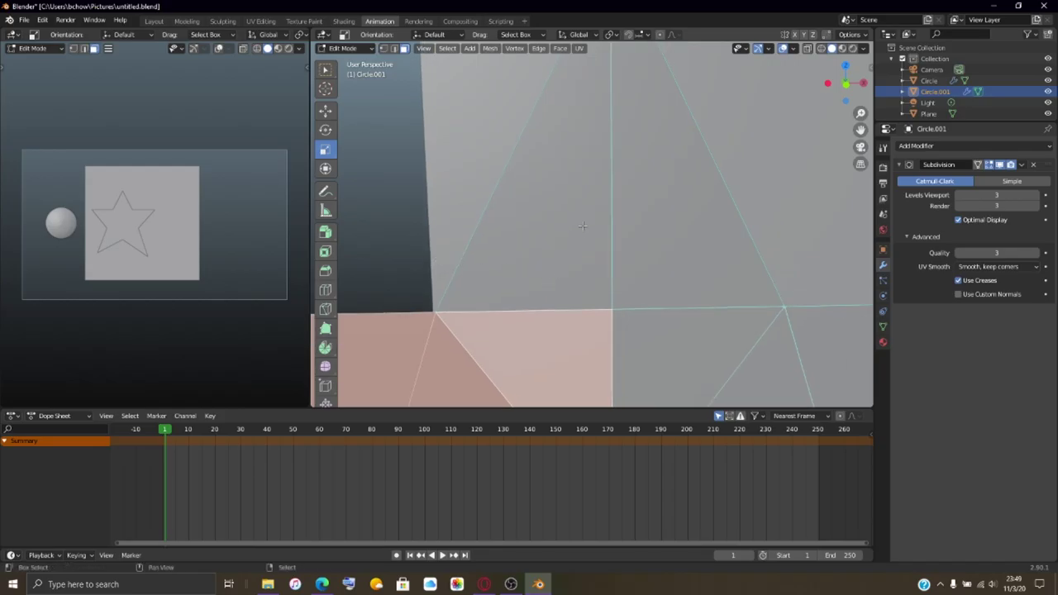
pyautogui.keyDown('shift'); pyautogui.click(595, 193); pyautogui.keyUp('shift')
pyautogui.moveTo(595, 192); pyautogui.dragTo(643, 323, button='middle')
pyautogui.scroll(2, 643, 323)
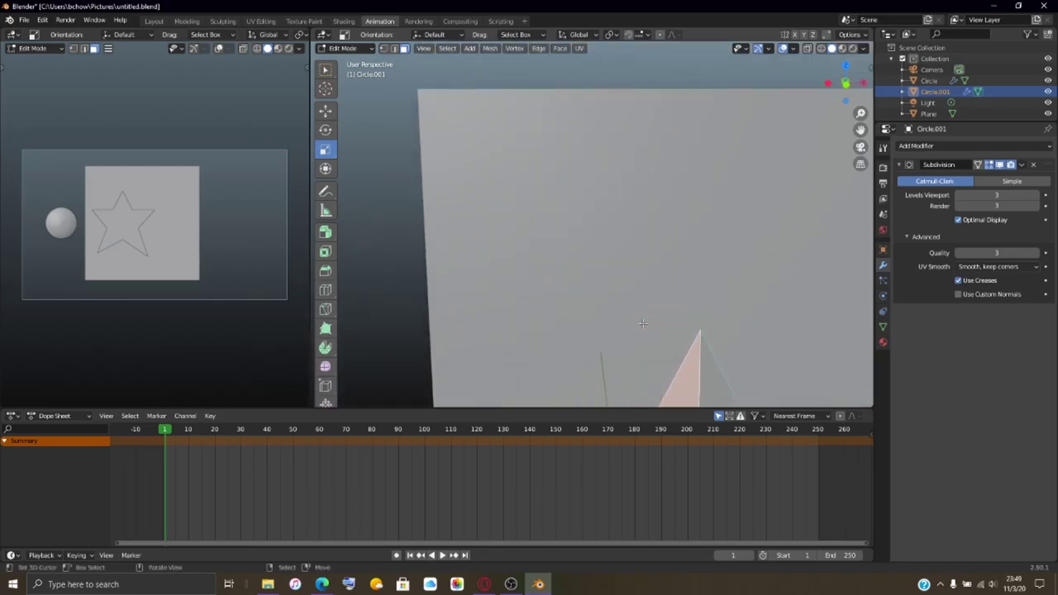
pyautogui.scroll(-1, 643, 323)
pyautogui.press('x')
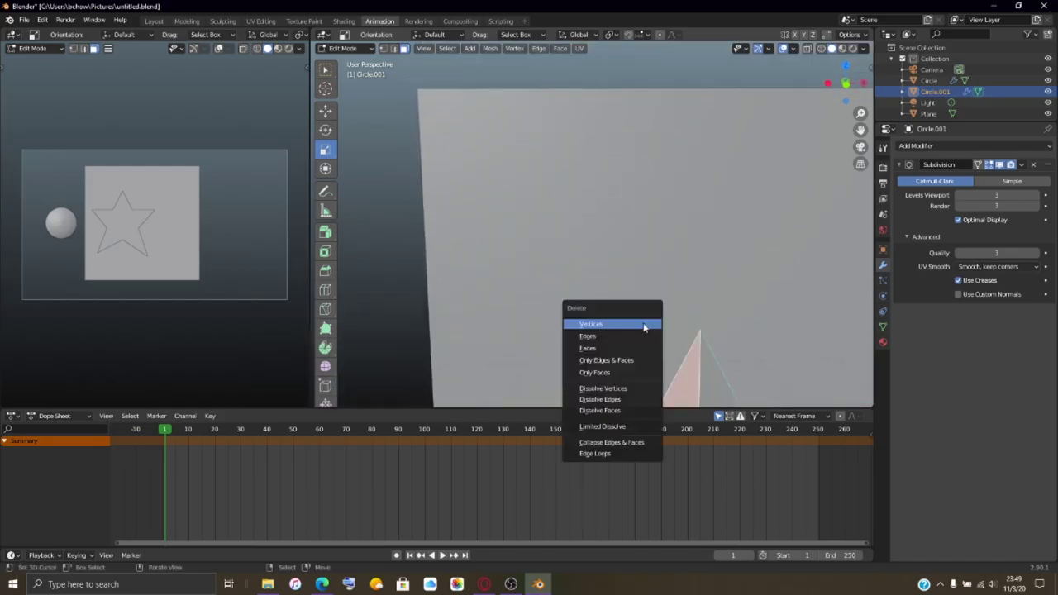
pyautogui.click(626, 347)
# Step: Add a Mirror modifier on the X axis to the remaining right half of the star
pyautogui.moveTo(685, 347); pyautogui.dragTo(647, 294, button='middle')
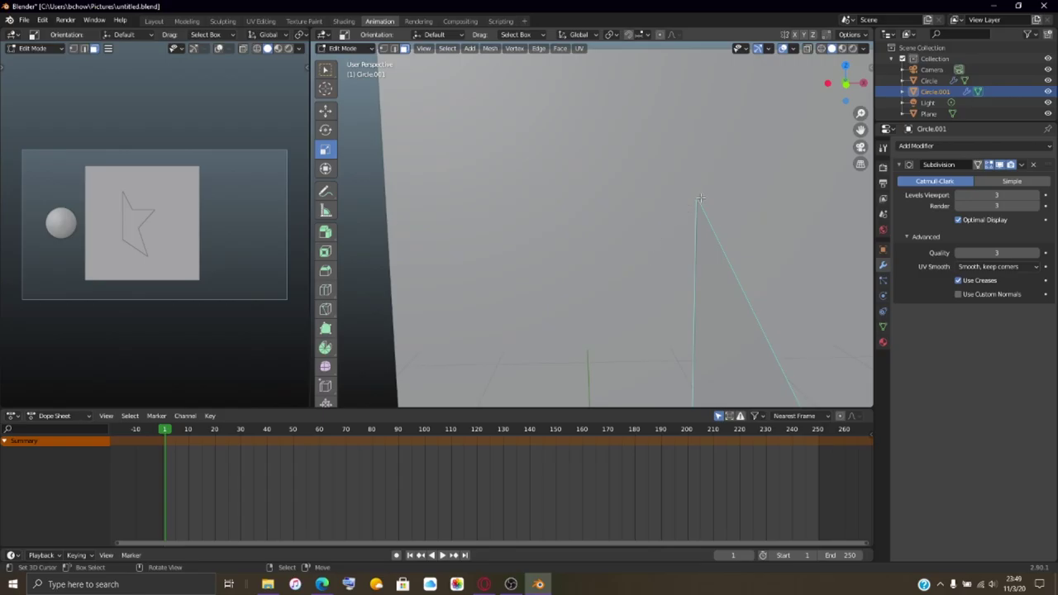
pyautogui.moveTo(700, 202); pyautogui.dragTo(687, 230, button='middle')
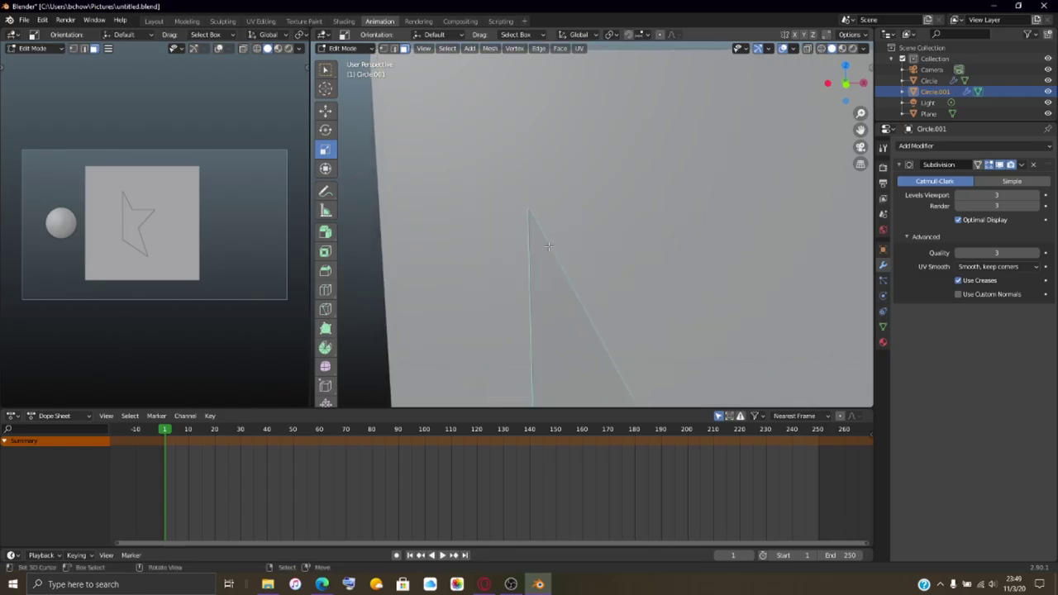
pyautogui.click(921, 146)
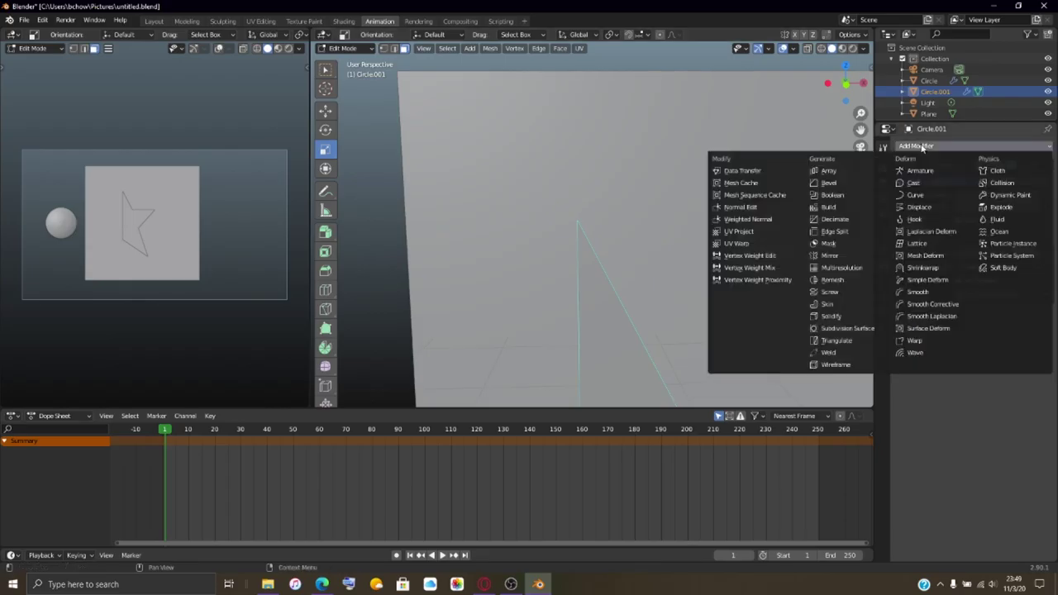
pyautogui.click(829, 256)
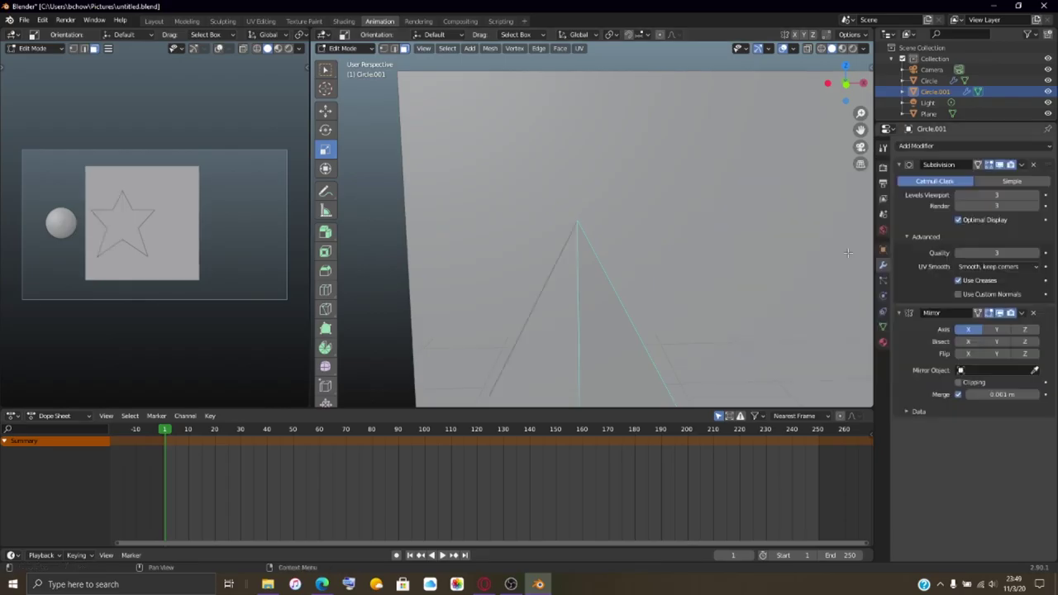
# Step: Move the Mirror modifier above Subdivision in the stack and collapse both modifiers' settings
pyautogui.scroll(-10, 616, 284)
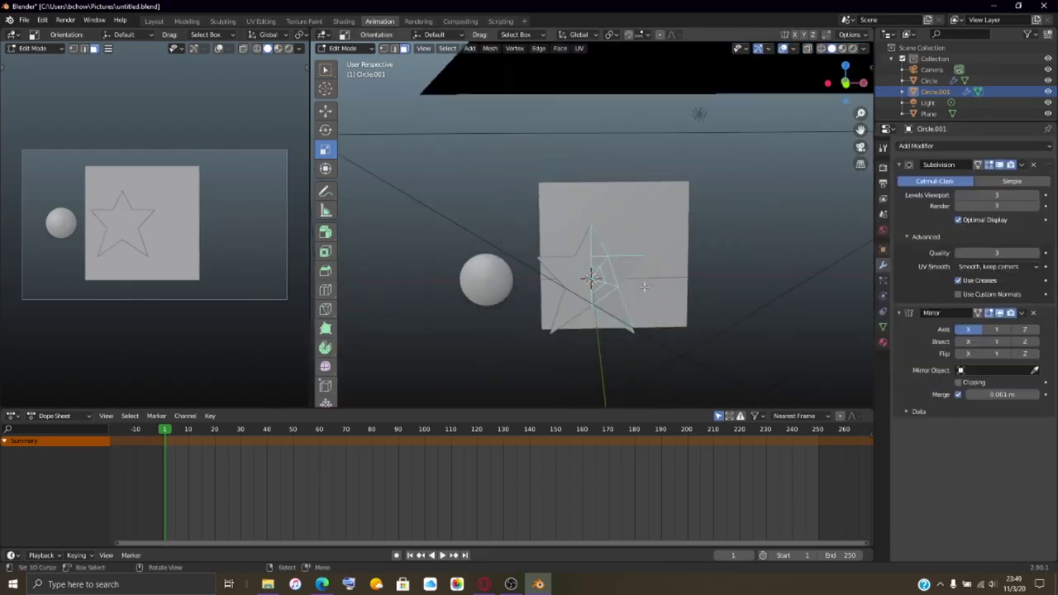
pyautogui.scroll(3, 646, 286)
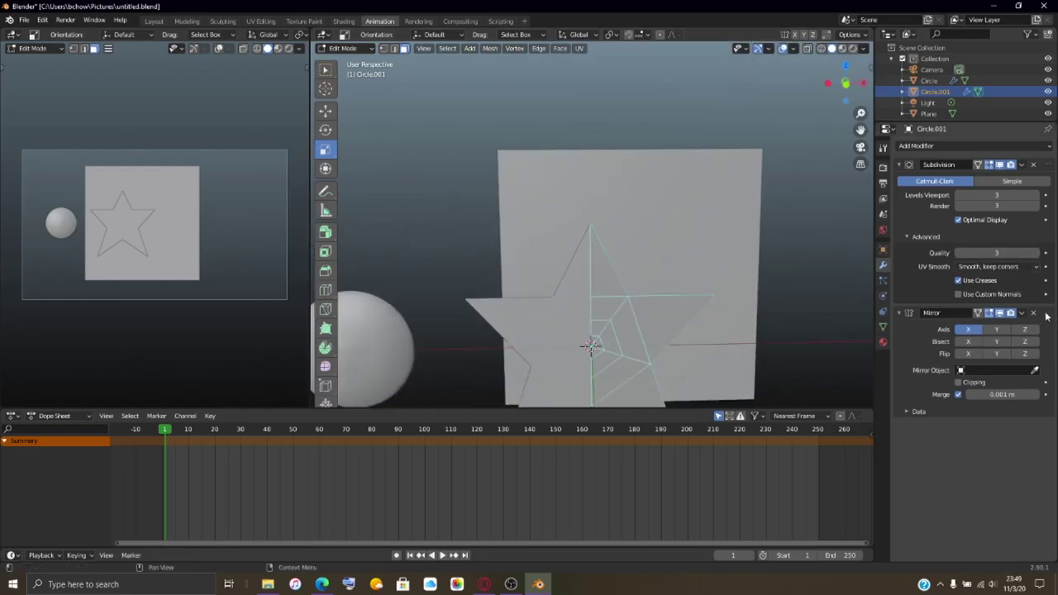
pyautogui.moveTo(1046, 313); pyautogui.dragTo(1048, 277)
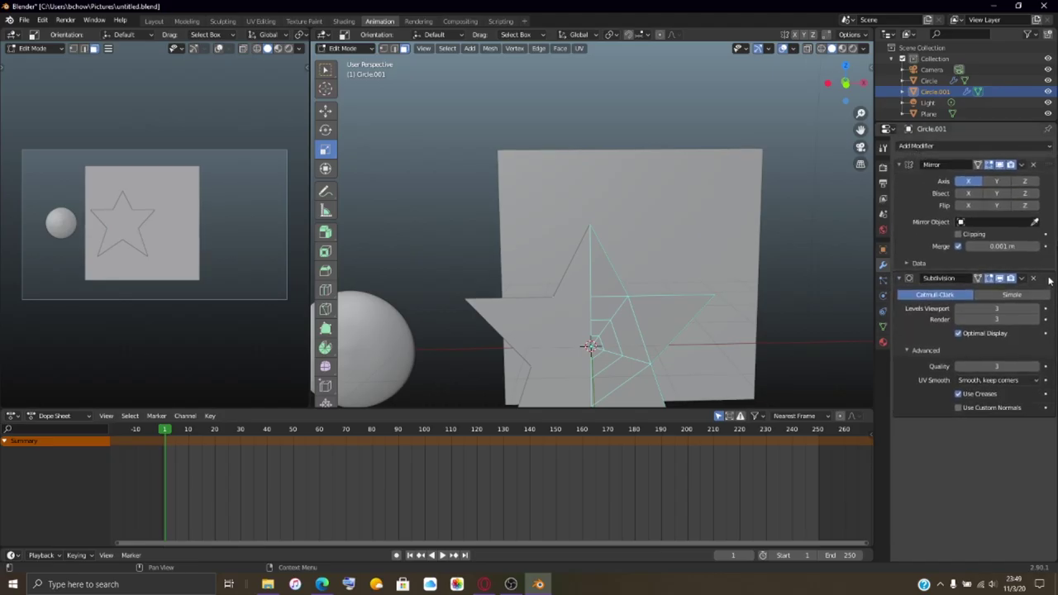
pyautogui.click(899, 279)
pyautogui.click(899, 164)
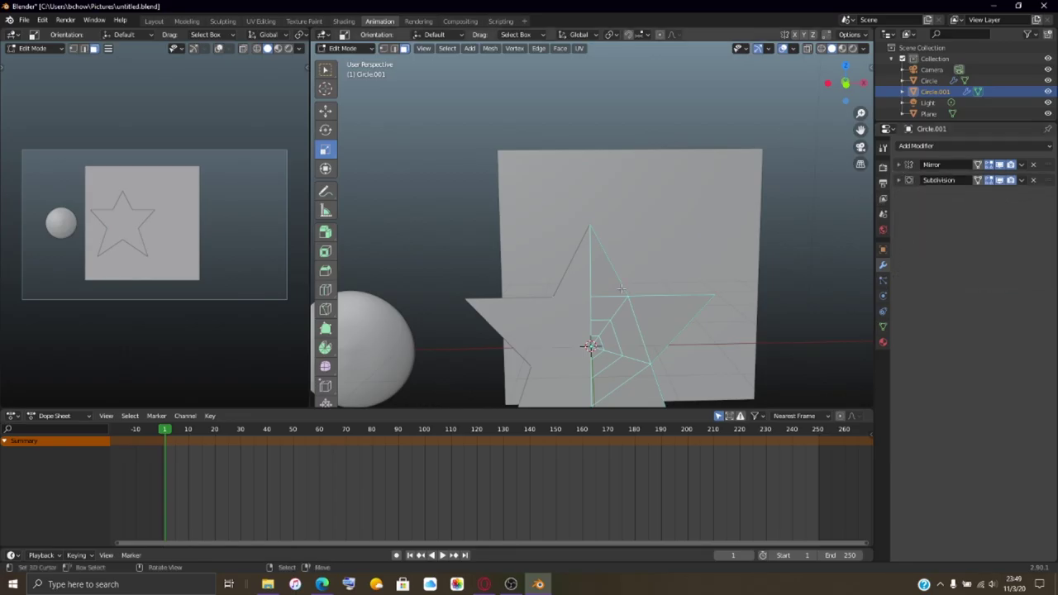
pyautogui.moveTo(579, 323); pyautogui.dragTo(615, 333, button='middle')
pyautogui.scroll(1, 616, 332)
pyautogui.press('KP_Decimal')
pyautogui.scroll(3, 593, 225)
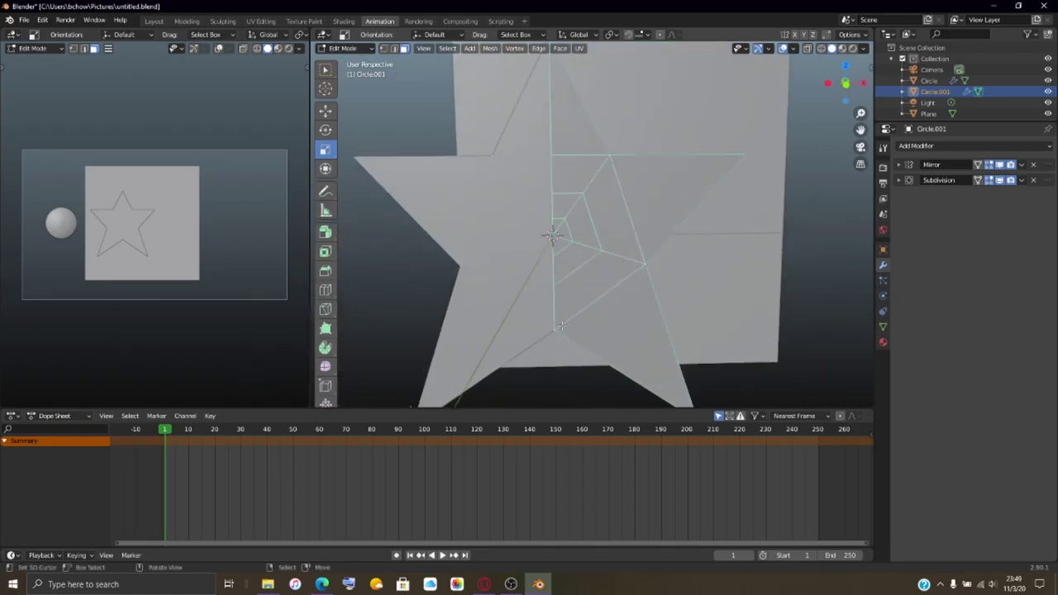
# Step: Switch the star's mesh to vertex selection, return to Object Mode and apply the Mirror modifier
pyautogui.press('1')
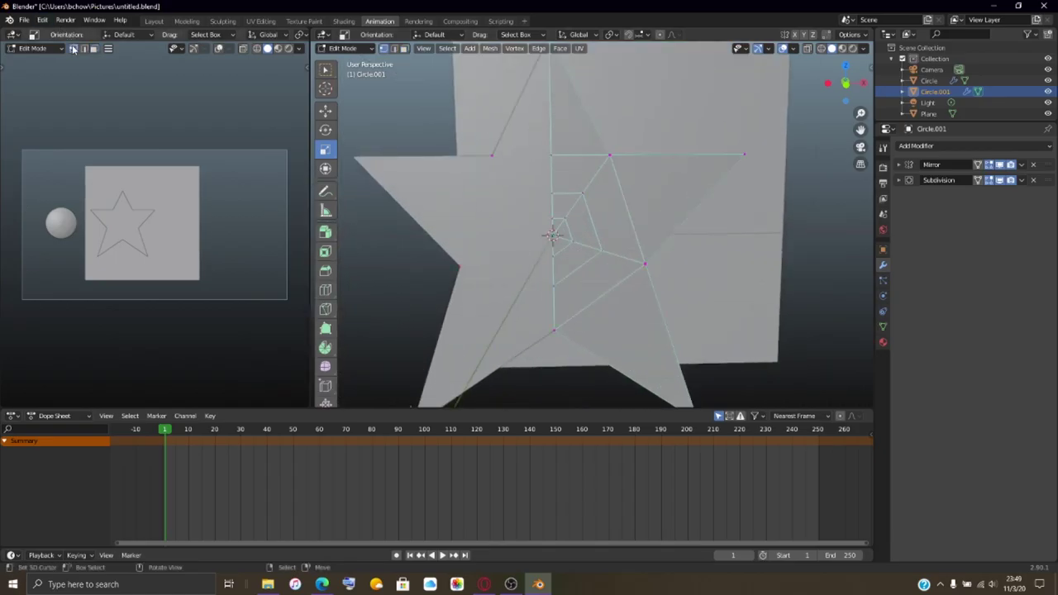
pyautogui.scroll(6, 562, 345)
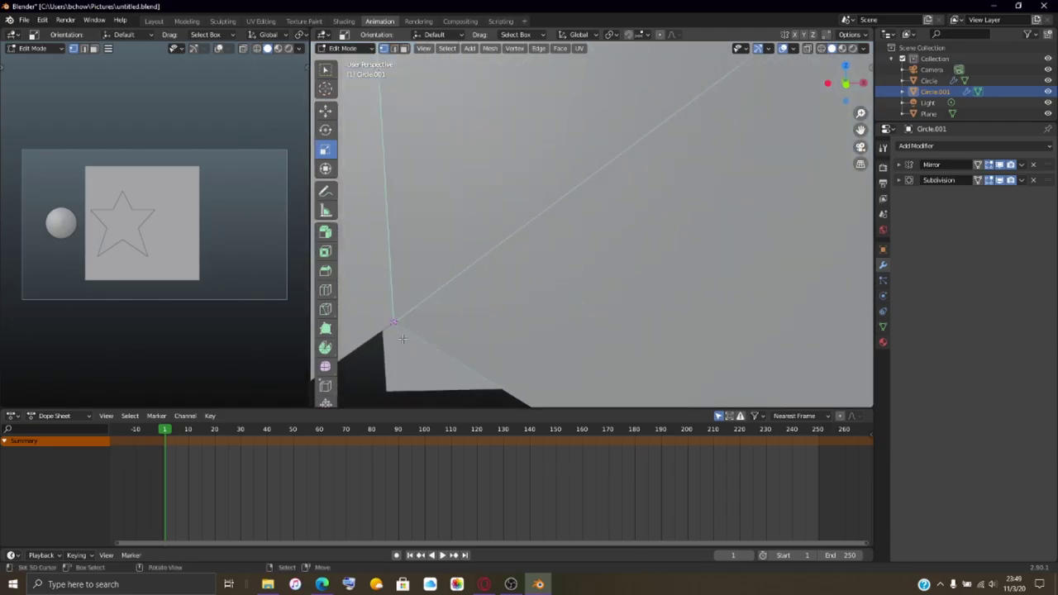
pyautogui.scroll(-8, 402, 339)
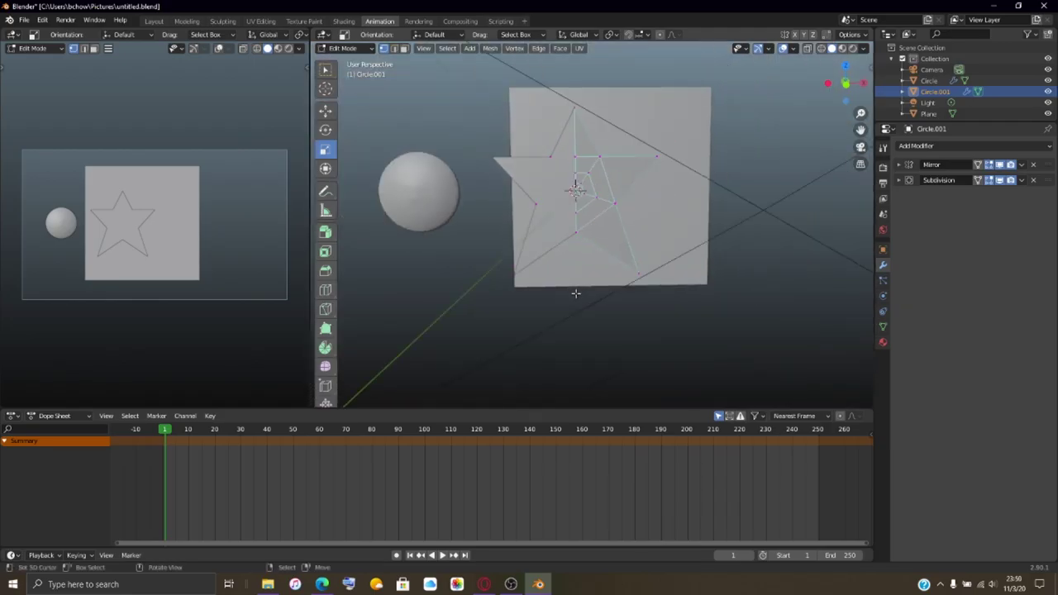
pyautogui.scroll(4, 560, 160)
pyautogui.scroll(-4, 554, 146)
pyautogui.moveTo(667, 294)
pyautogui.mouseDown(button='middle')
pyautogui.moveTo(602, 319)
pyautogui.moveTo(463, 321)
pyautogui.moveTo(637, 278)
pyautogui.moveTo(665, 298)
pyautogui.mouseUp(button='middle')
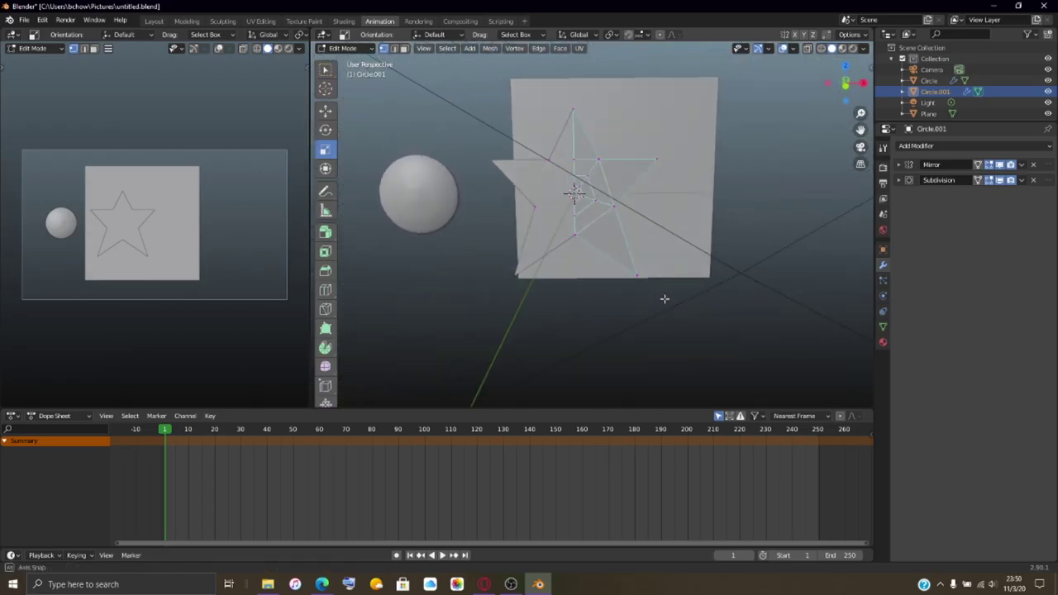
pyautogui.click(899, 164)
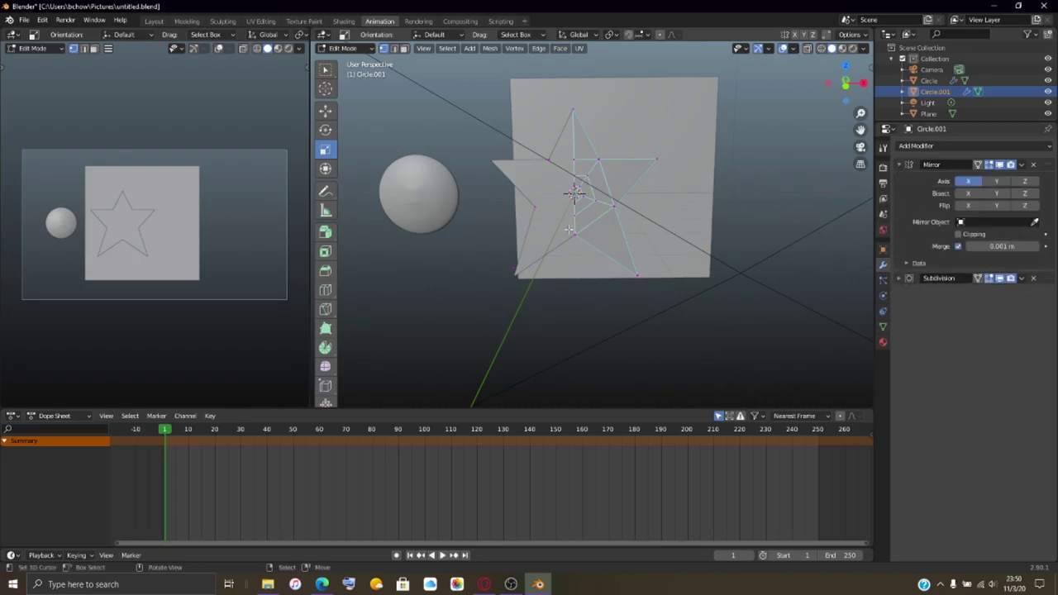
pyautogui.press('Tab')
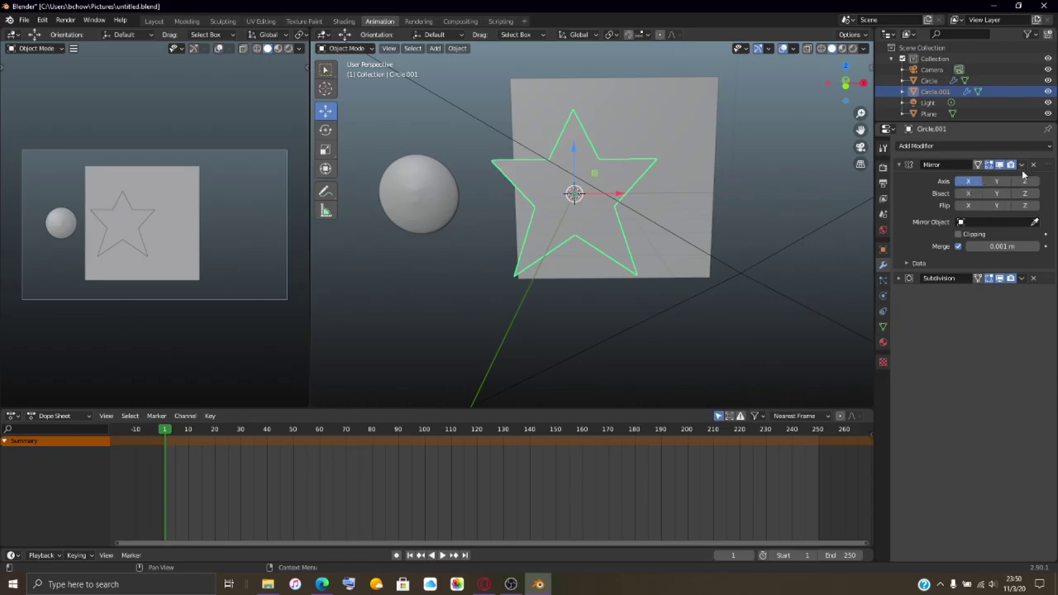
pyautogui.click(909, 262)
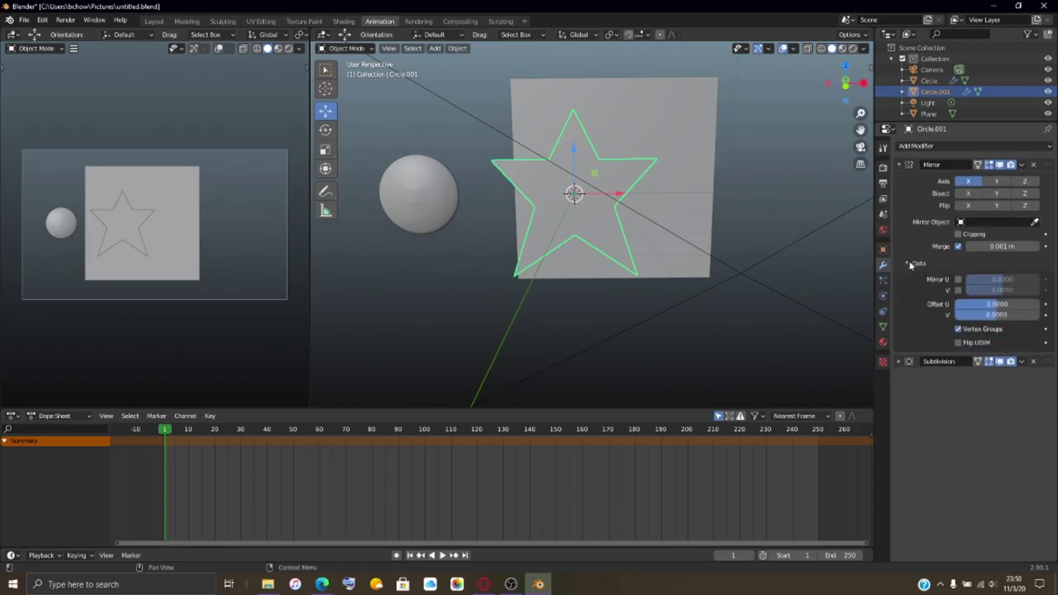
pyautogui.click(909, 263)
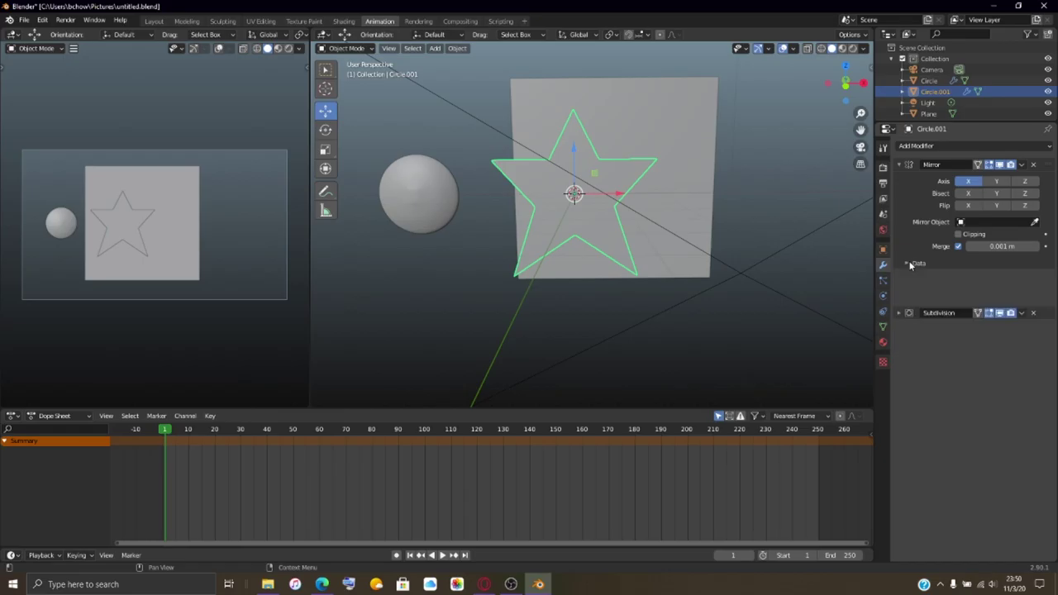
pyautogui.click(1022, 165)
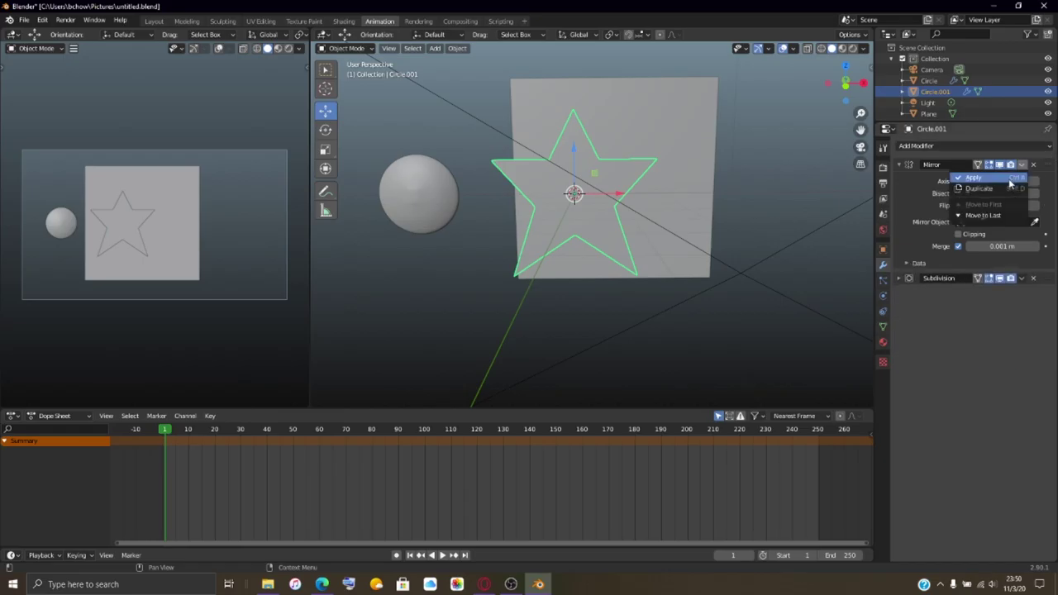
pyautogui.click(1009, 180)
# Step: Examine the mirrored star's outline and its mesh in Edit Mode, then return to Object Mode
pyautogui.scroll(5, 535, 265)
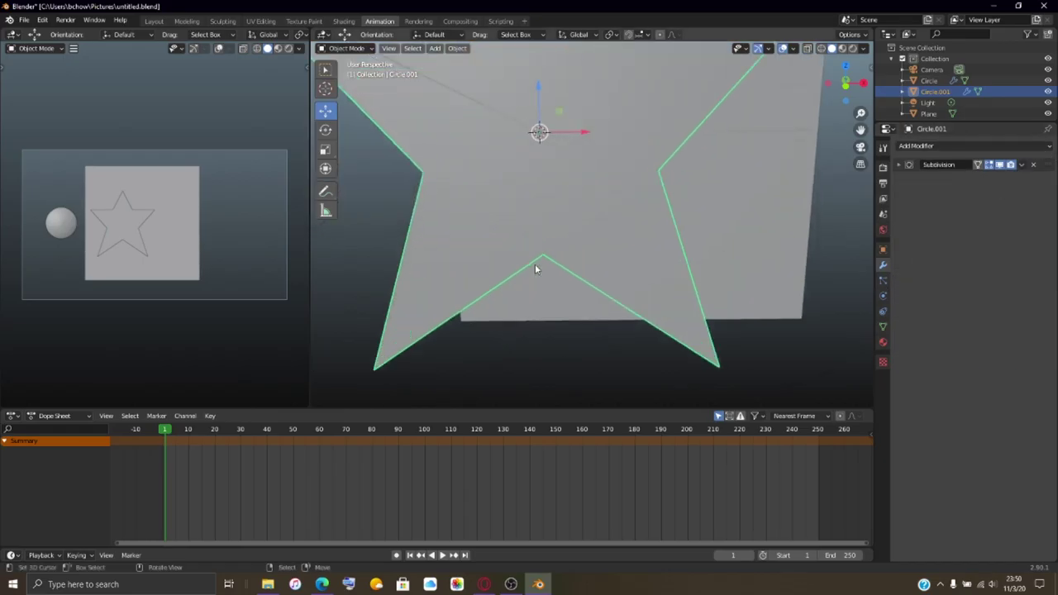
pyautogui.scroll(-5, 535, 264)
pyautogui.press('Tab')
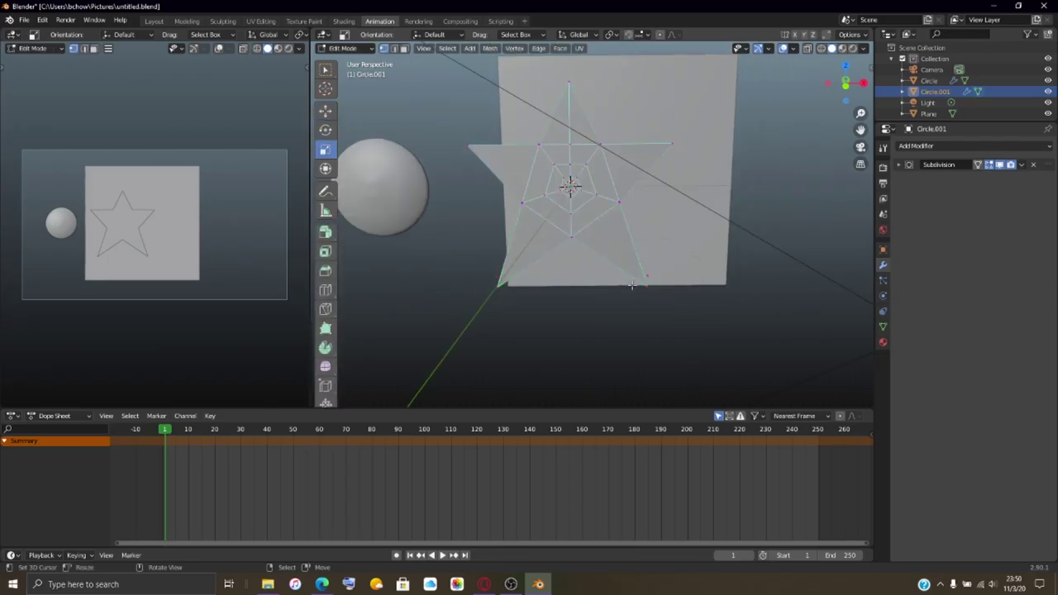
pyautogui.scroll(2, 584, 238)
pyautogui.scroll(-3, 584, 238)
pyautogui.press('Tab')
pyautogui.moveTo(761, 209)
pyautogui.mouseDown(button='middle')
pyautogui.moveTo(793, 193)
pyautogui.moveTo(774, 206)
pyautogui.mouseUp(button='middle')
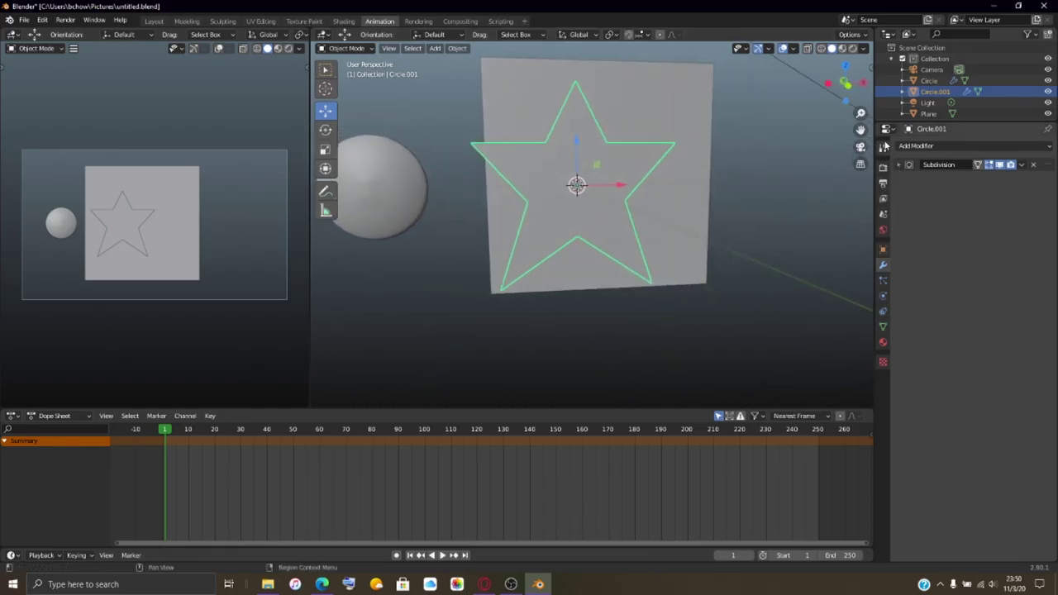
# Step: Assign the existing white emission material Material.001 to the star
pyautogui.click(882, 342)
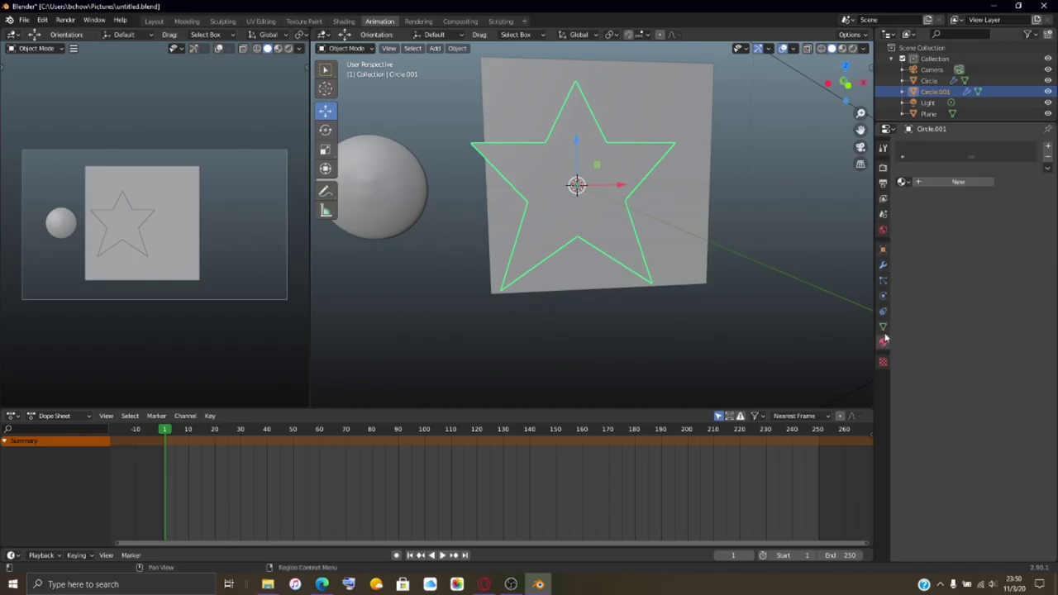
pyautogui.click(904, 181)
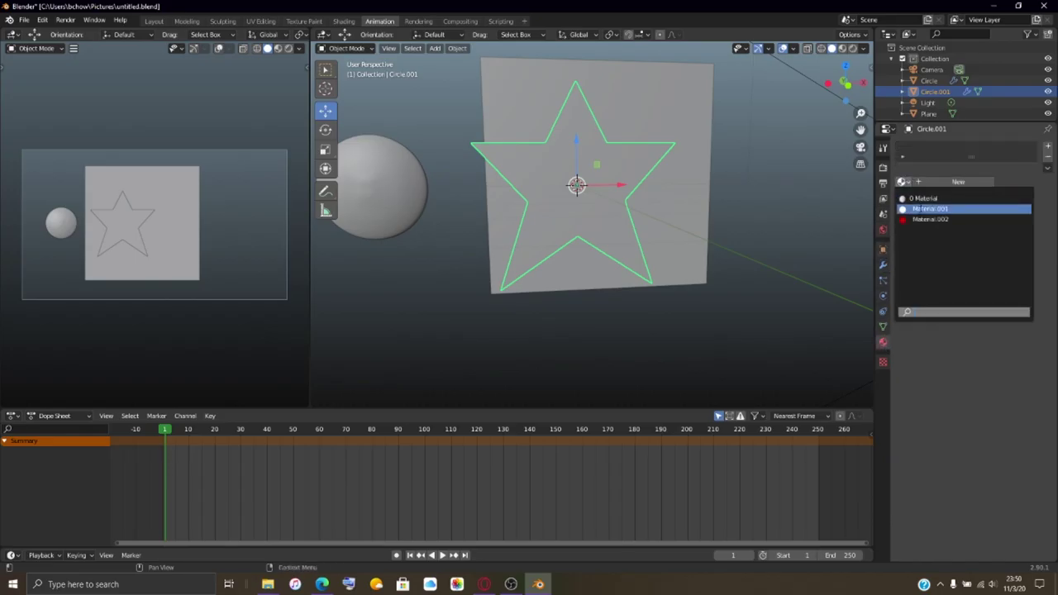
pyautogui.click(909, 209)
pyautogui.moveTo(686, 239); pyautogui.dragTo(650, 232, button='middle')
pyautogui.scroll(-3, 649, 225)
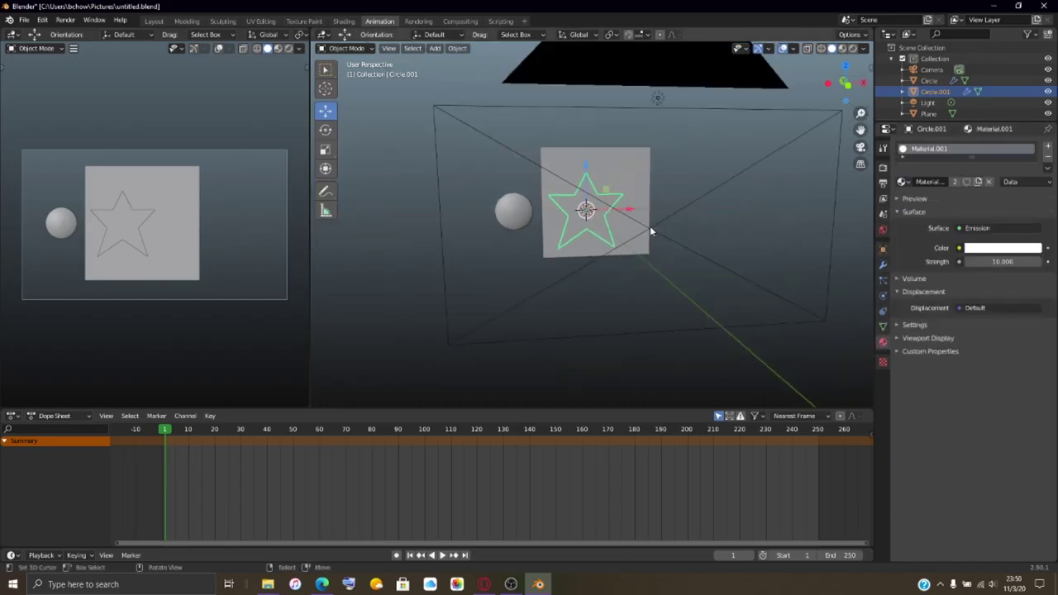
pyautogui.scroll(5, 650, 225)
pyautogui.scroll(-4, 653, 229)
pyautogui.scroll(4, 654, 231)
pyautogui.scroll(-2, 655, 231)
pyautogui.scroll(4, 655, 231)
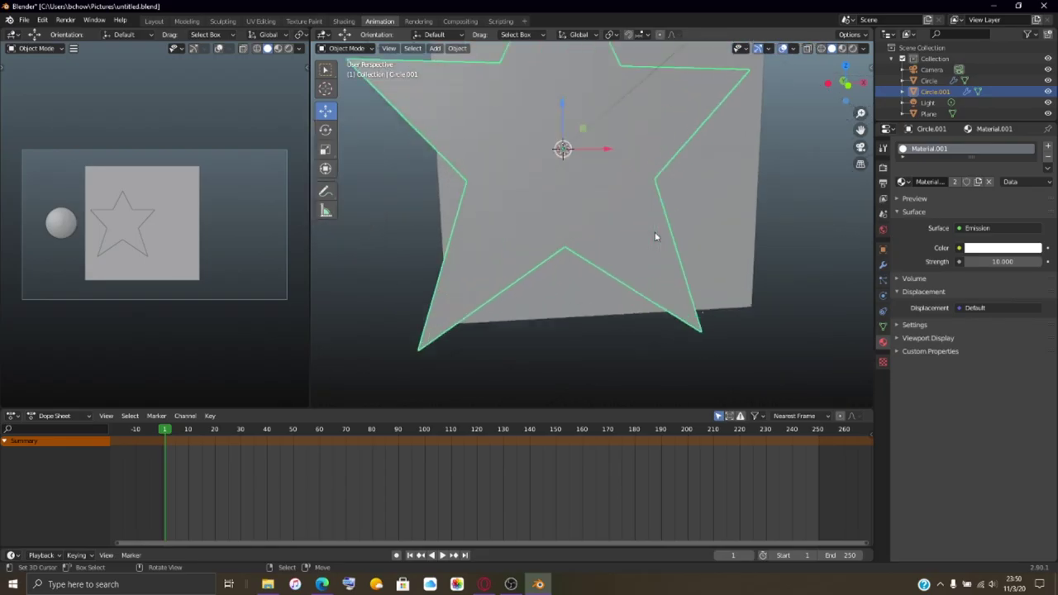
pyautogui.scroll(-4, 654, 231)
pyautogui.scroll(-3, 655, 237)
pyautogui.scroll(3, 654, 237)
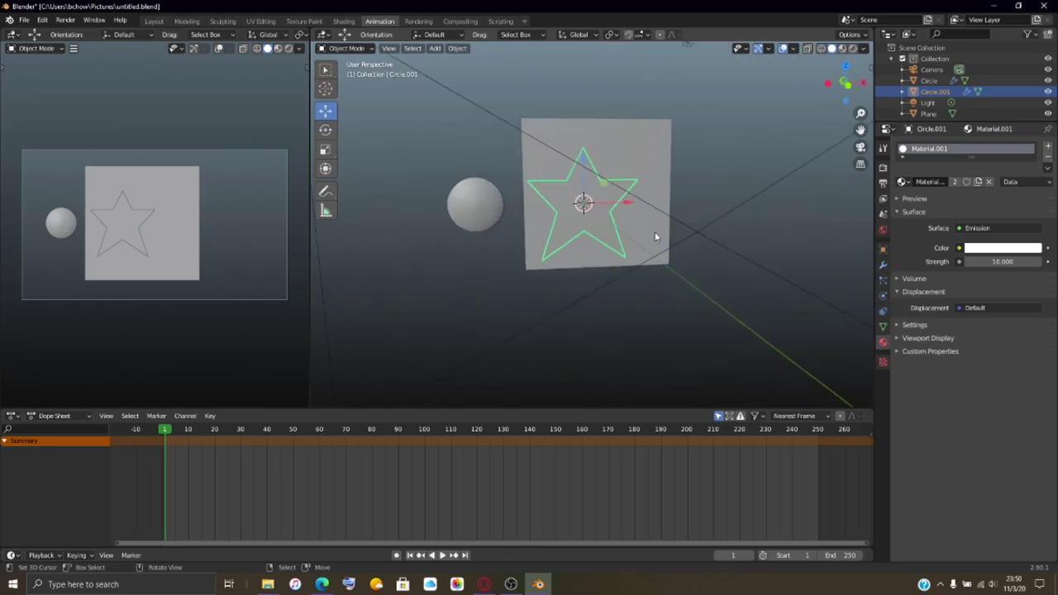
pyautogui.scroll(-4, 654, 237)
pyautogui.scroll(6, 655, 237)
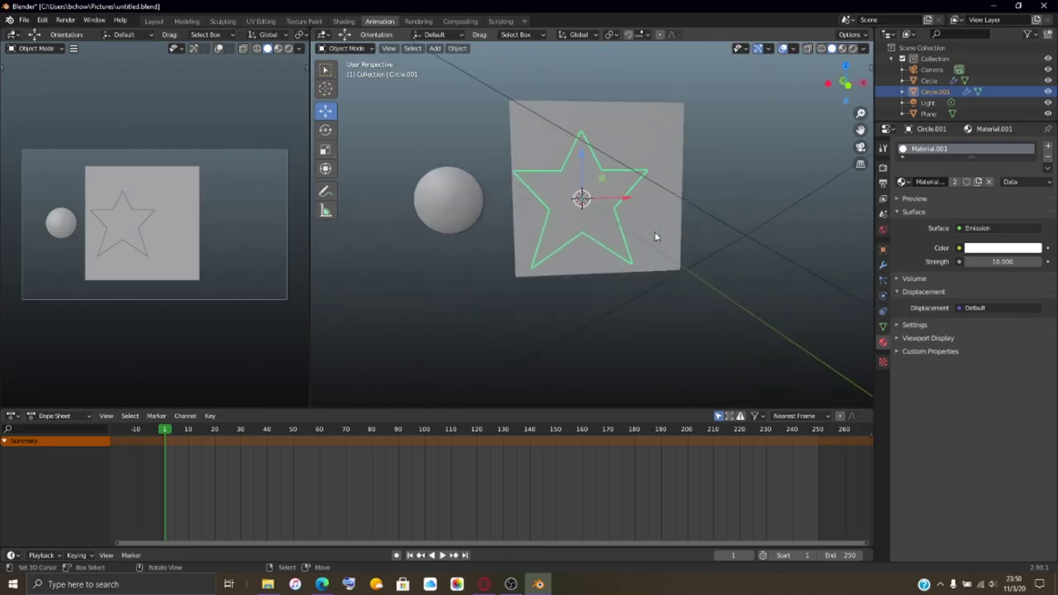
pyautogui.scroll(5, 655, 238)
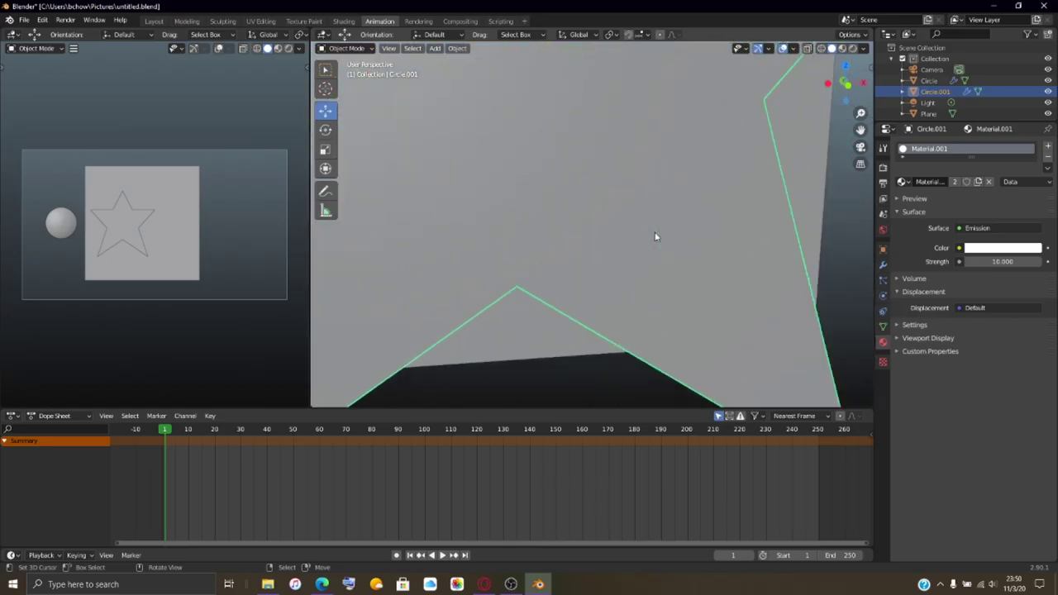
pyautogui.scroll(-4, 654, 237)
pyautogui.moveTo(654, 237)
pyautogui.mouseDown(button='middle')
pyautogui.moveTo(631, 254)
pyautogui.moveTo(653, 230)
pyautogui.mouseUp(button='middle')
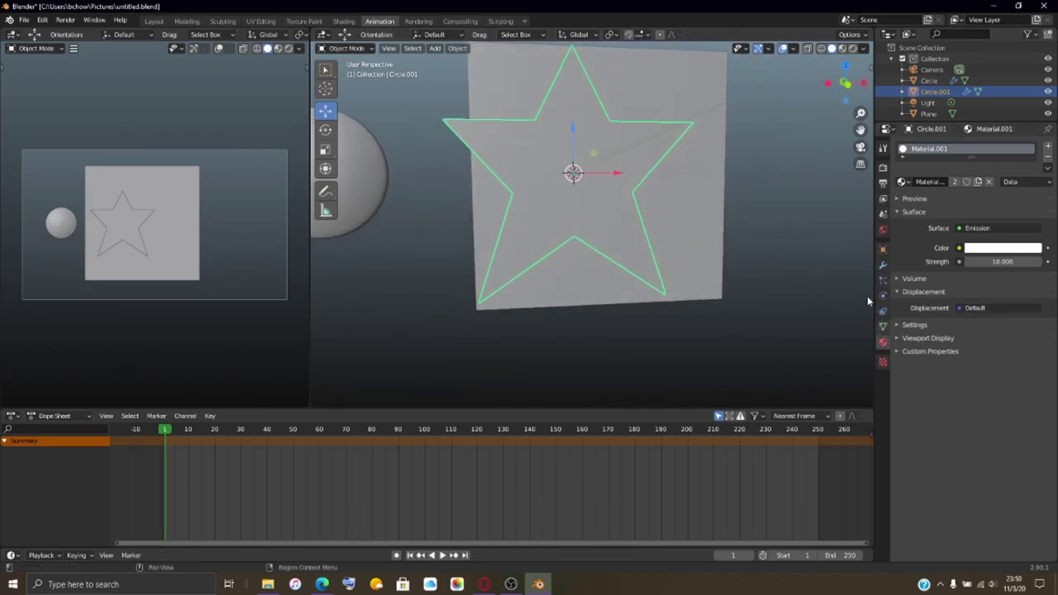
# Step: Set the World background colour to full-brightness white
pyautogui.click(882, 181)
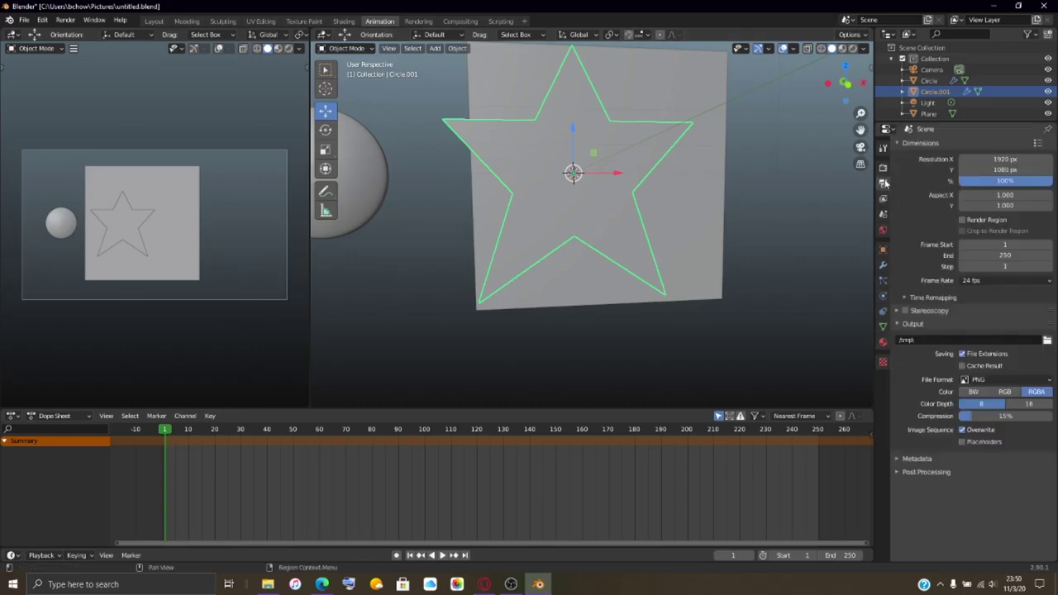
pyautogui.click(883, 229)
pyautogui.click(999, 213)
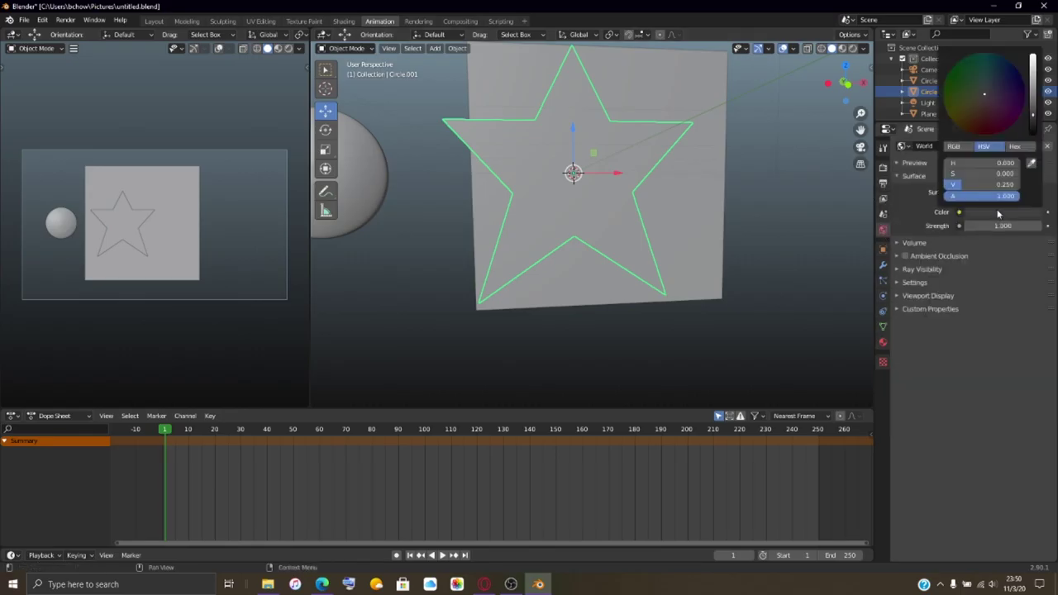
pyautogui.moveTo(1033, 125); pyautogui.dragTo(1033, 56)
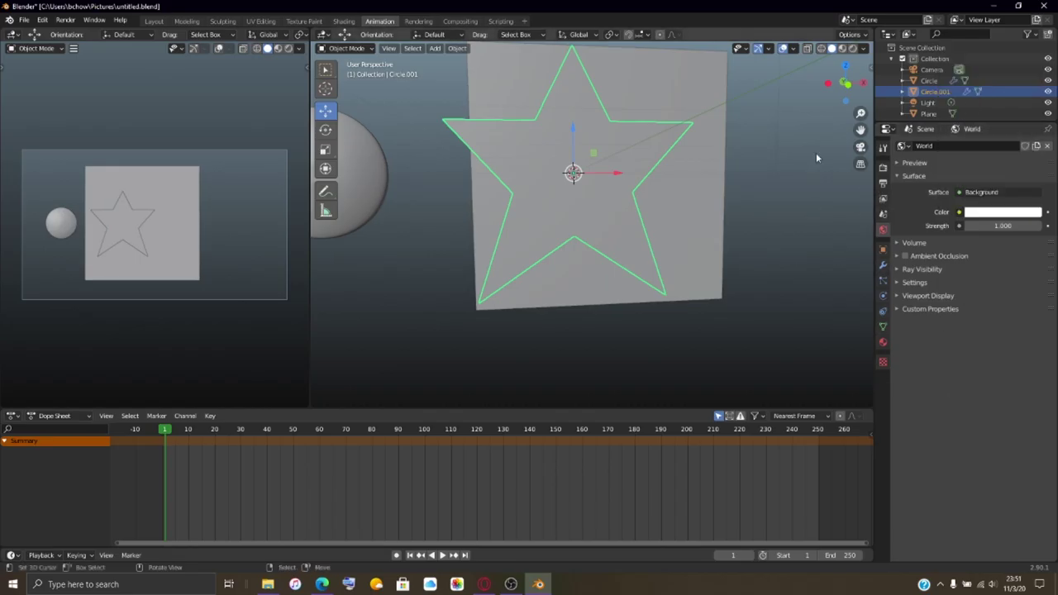
# Step: Render the current frame as a still image, review it and close the render window
pyautogui.click(38, 19)
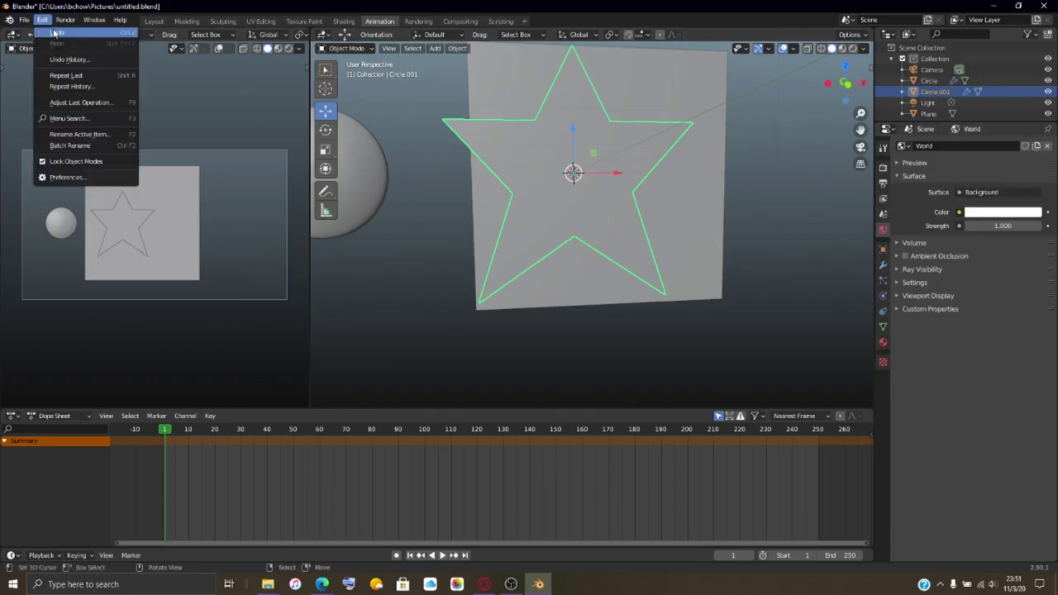
pyautogui.click(65, 19)
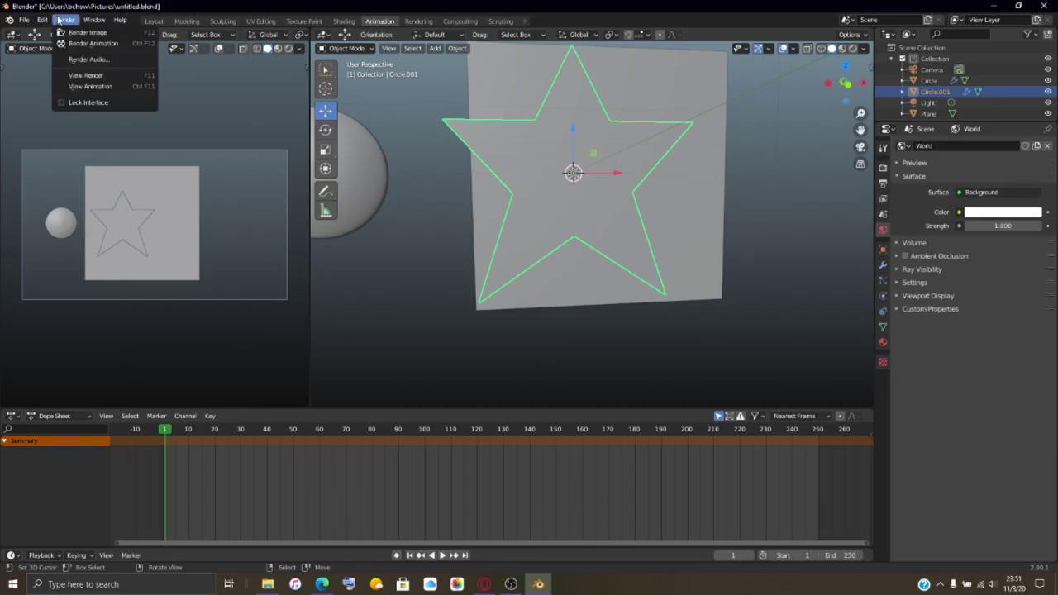
pyautogui.click(82, 33)
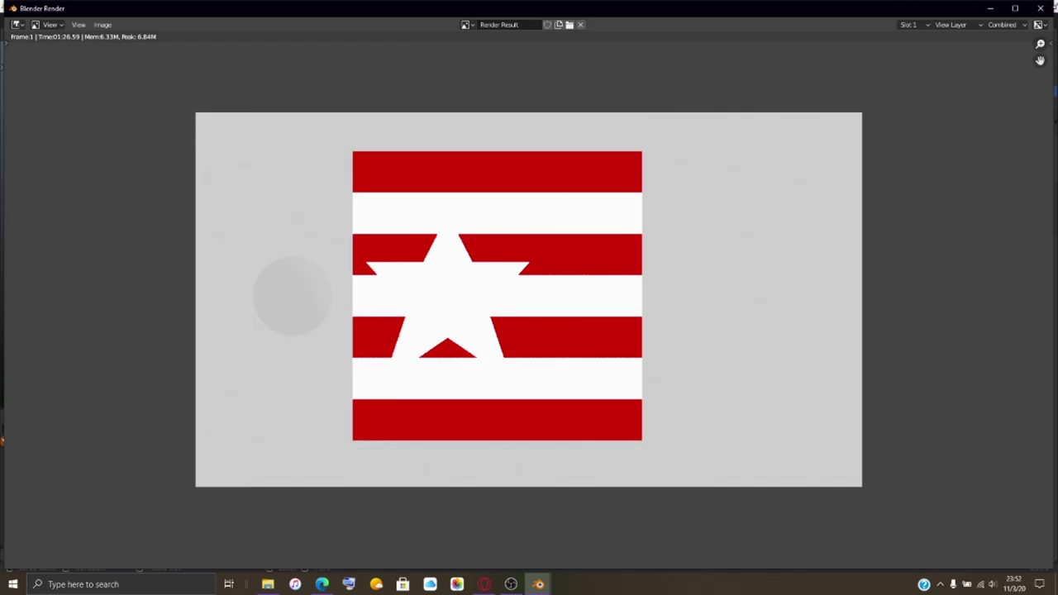
pyautogui.click(1041, 7)
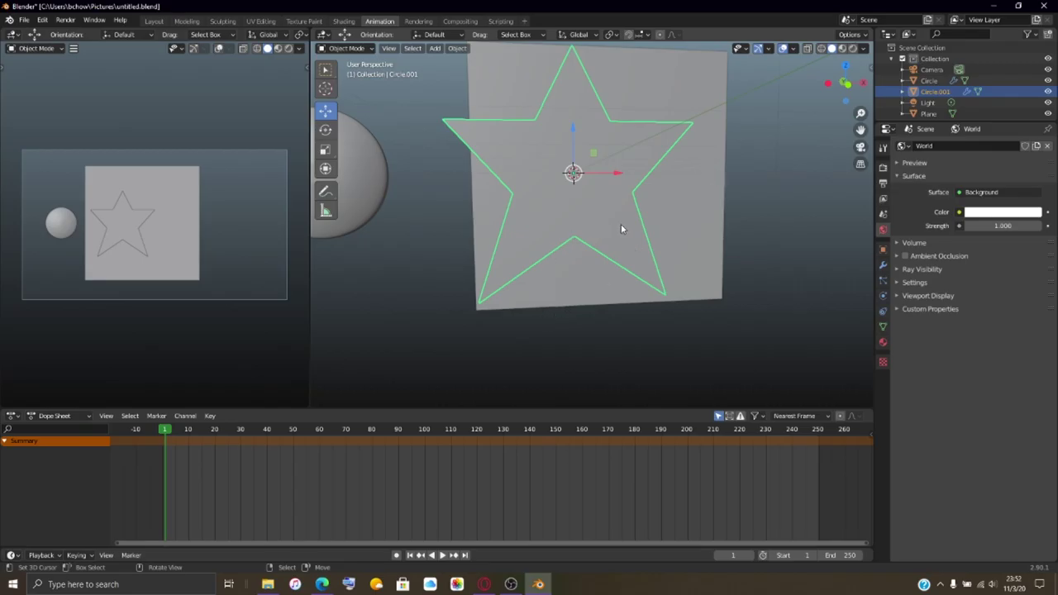
# Step: Move the star along the X axis off the plane until it is centred behind the sphere
pyautogui.press('g')
pyautogui.press('x')
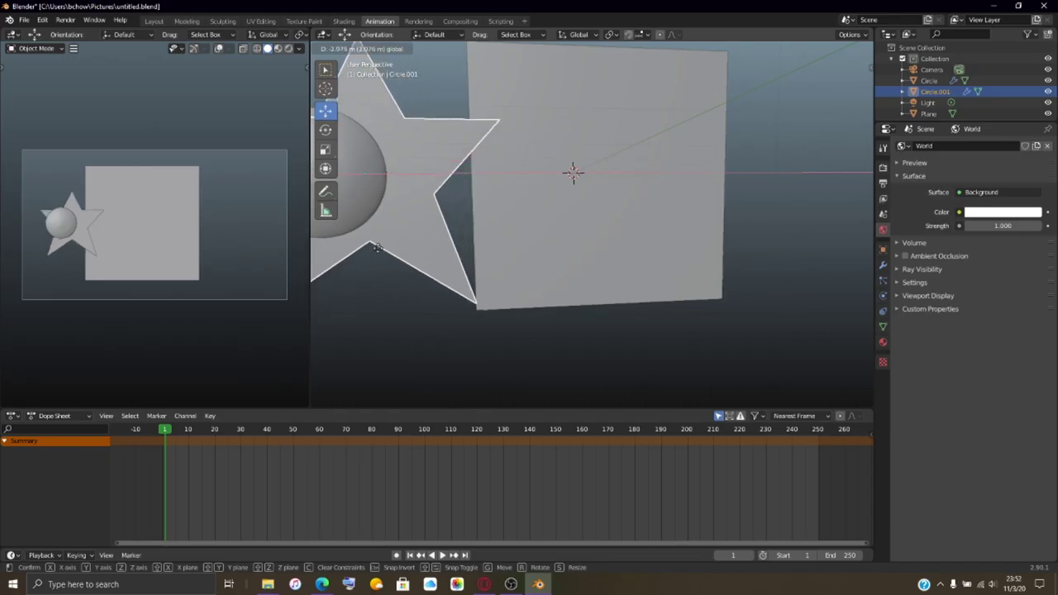
pyautogui.click(484, 234)
# Step: Select the plane, enter Edit Mode and show its stripes in the front orthographic view
pyautogui.click(489, 214)
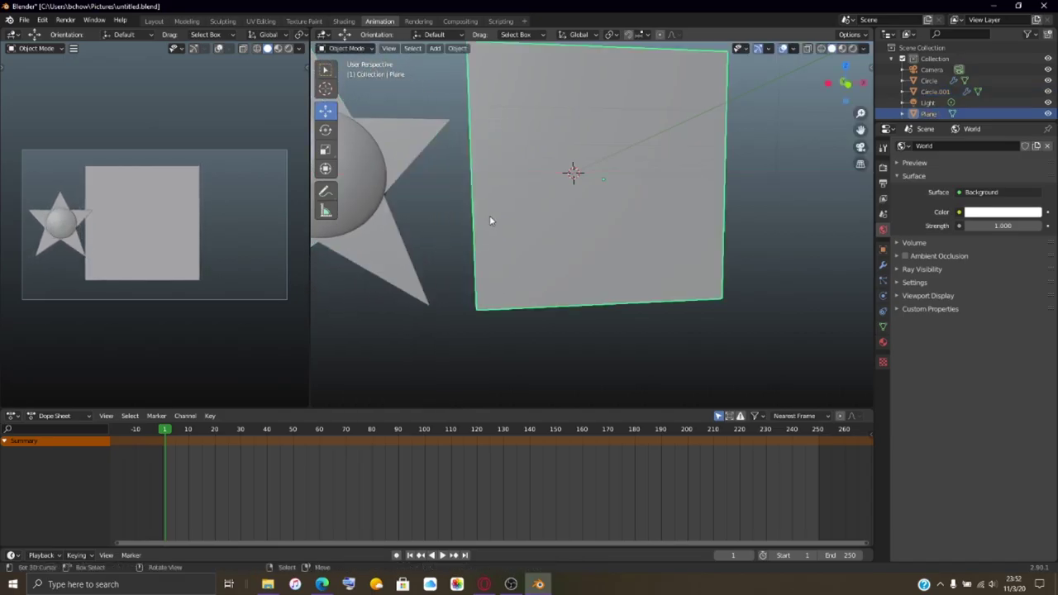
pyautogui.press('Tab')
pyautogui.scroll(1, 496, 213)
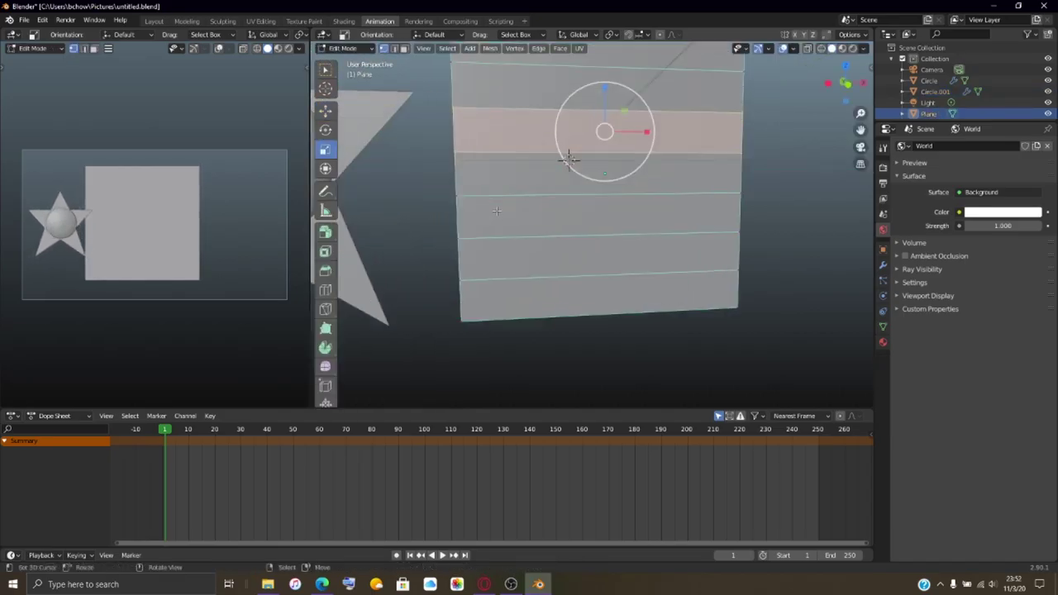
pyautogui.moveTo(495, 211)
pyautogui.mouseDown(button='middle')
pyautogui.moveTo(454, 198)
pyautogui.moveTo(482, 211)
pyautogui.mouseUp(button='middle')
pyautogui.scroll(1, 585, 229)
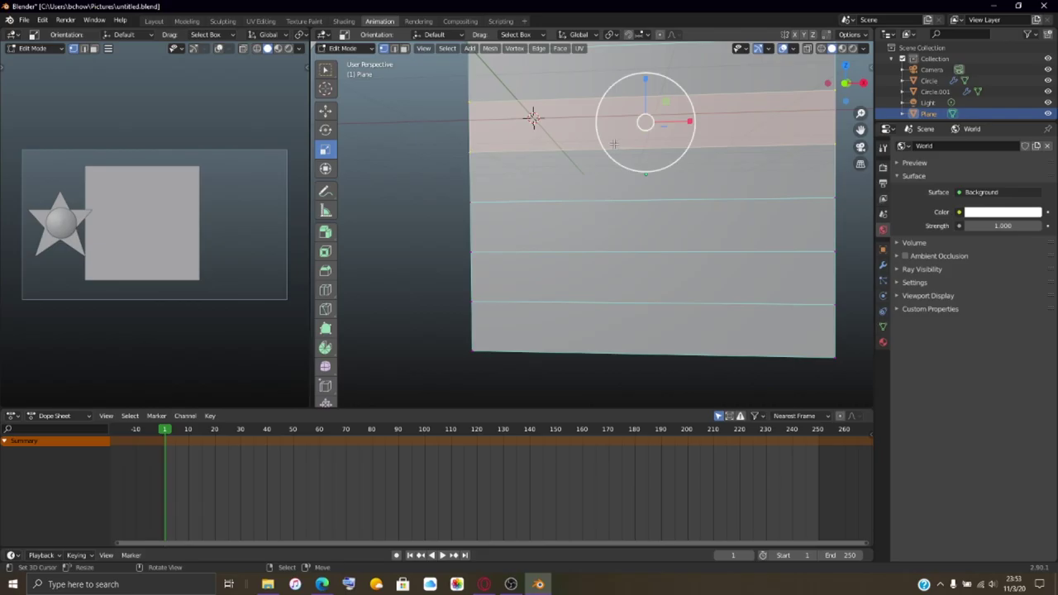
pyautogui.moveTo(570, 183); pyautogui.dragTo(570, 182, button='middle')
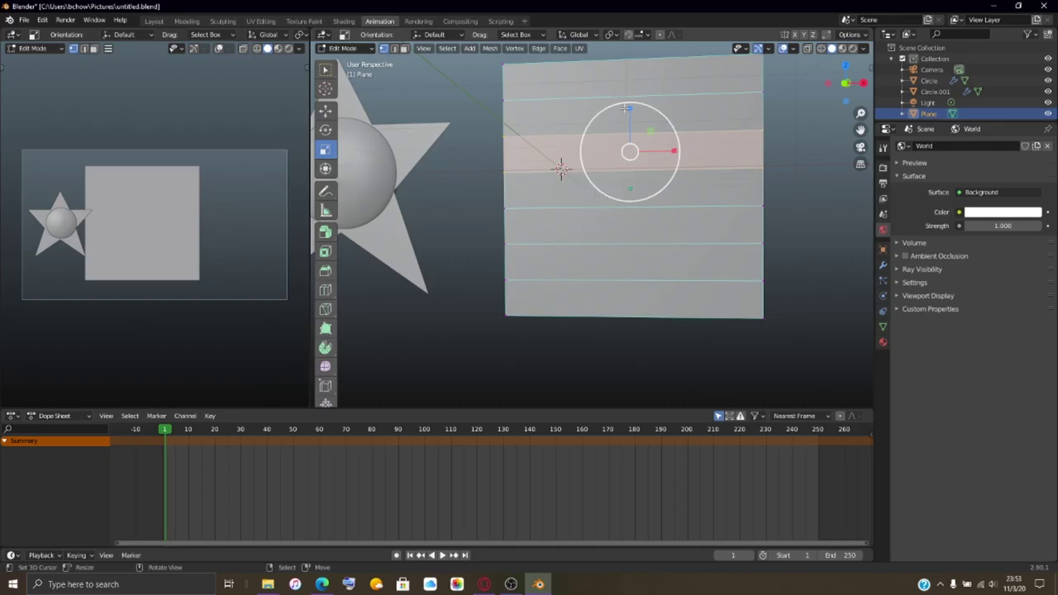
pyautogui.moveTo(625, 108); pyautogui.dragTo(554, 200, button='middle')
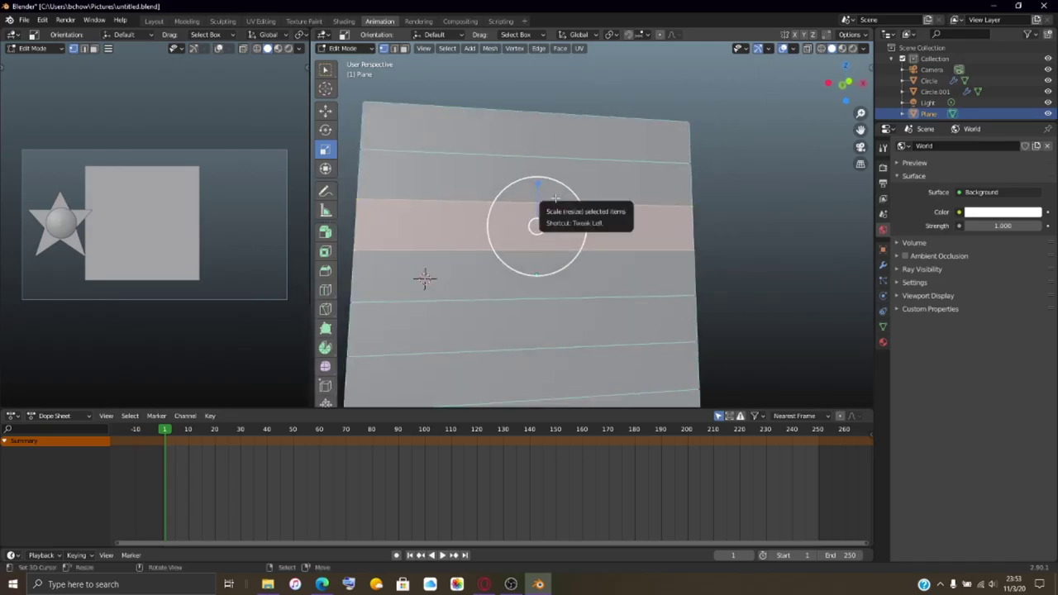
pyautogui.press('KP_1')
pyautogui.scroll(-3, 612, 157)
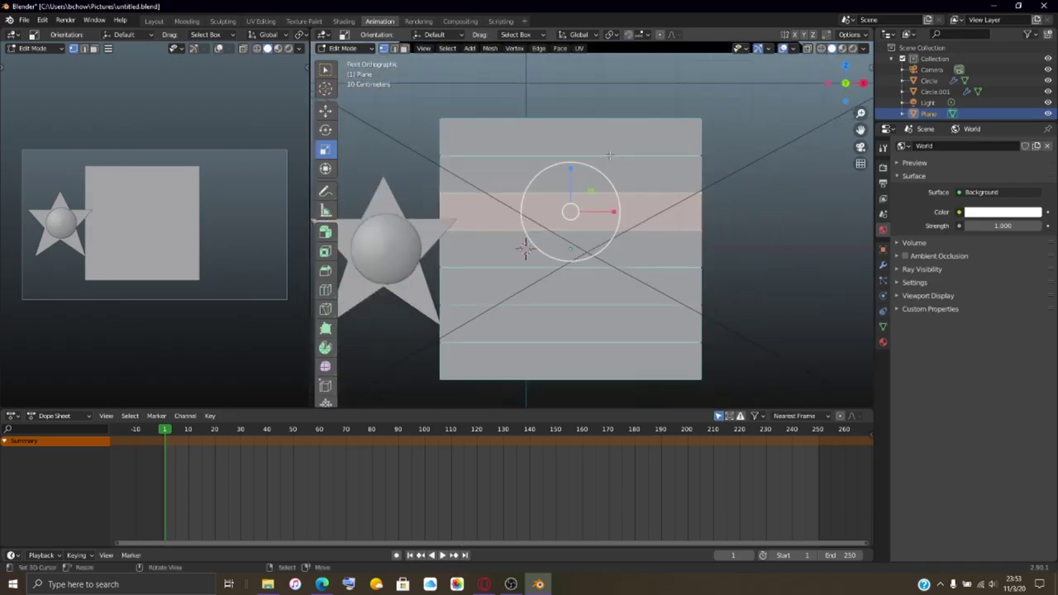
pyautogui.scroll(1, 609, 155)
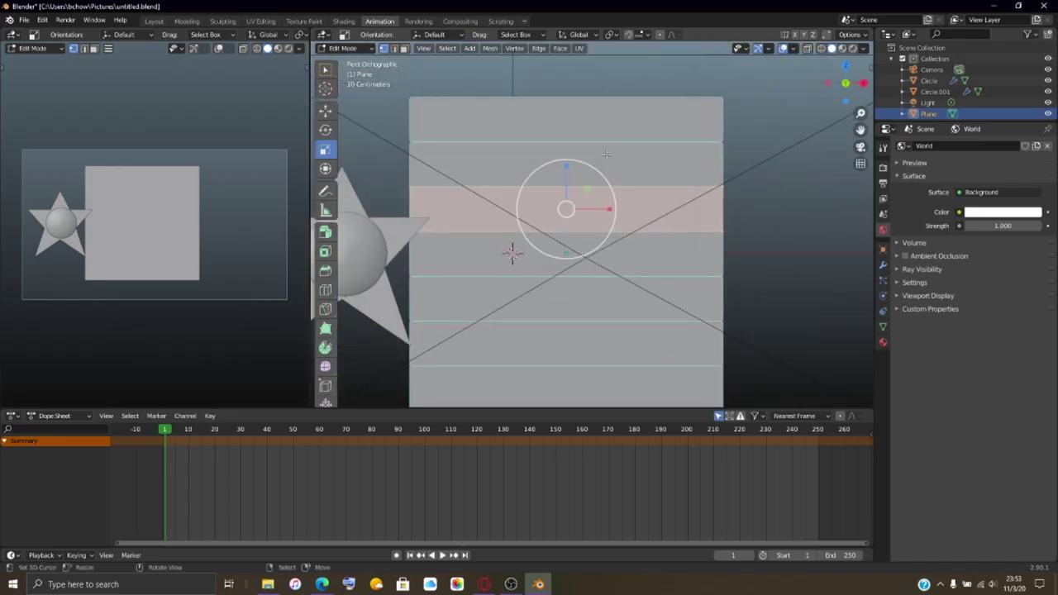
# Step: Knife-cut a vertical line through the plane's top three stripes, from the upper edge to the third stripe's lower edge
pyautogui.press('k')
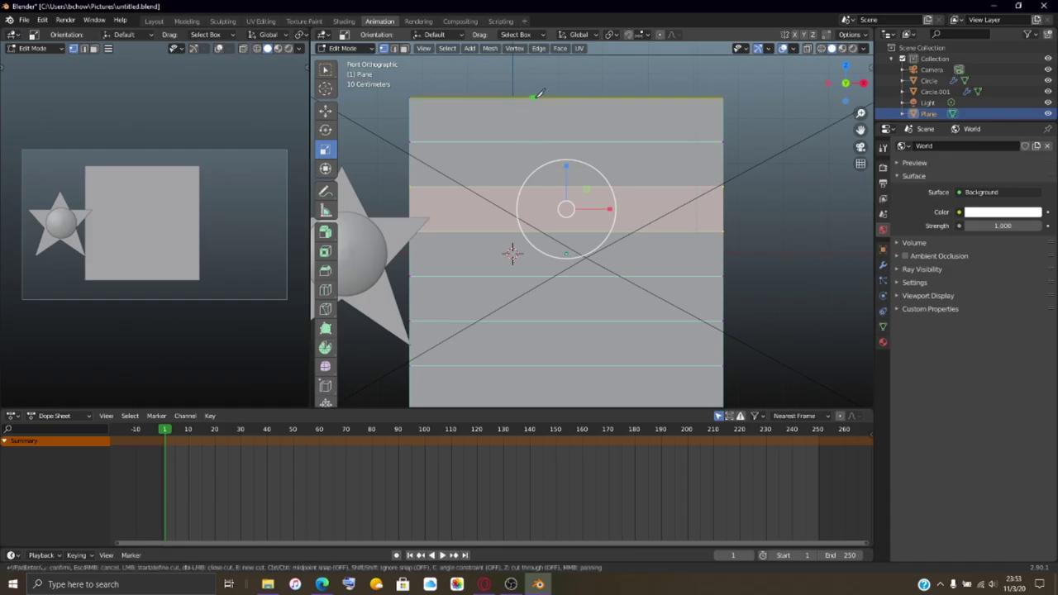
pyautogui.click(545, 98)
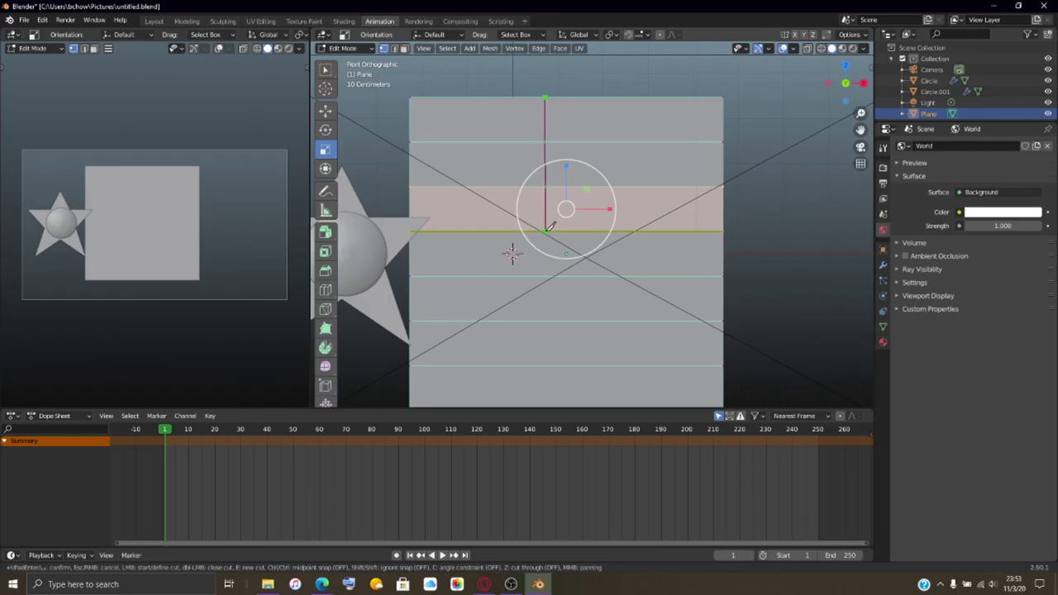
pyautogui.click(546, 231)
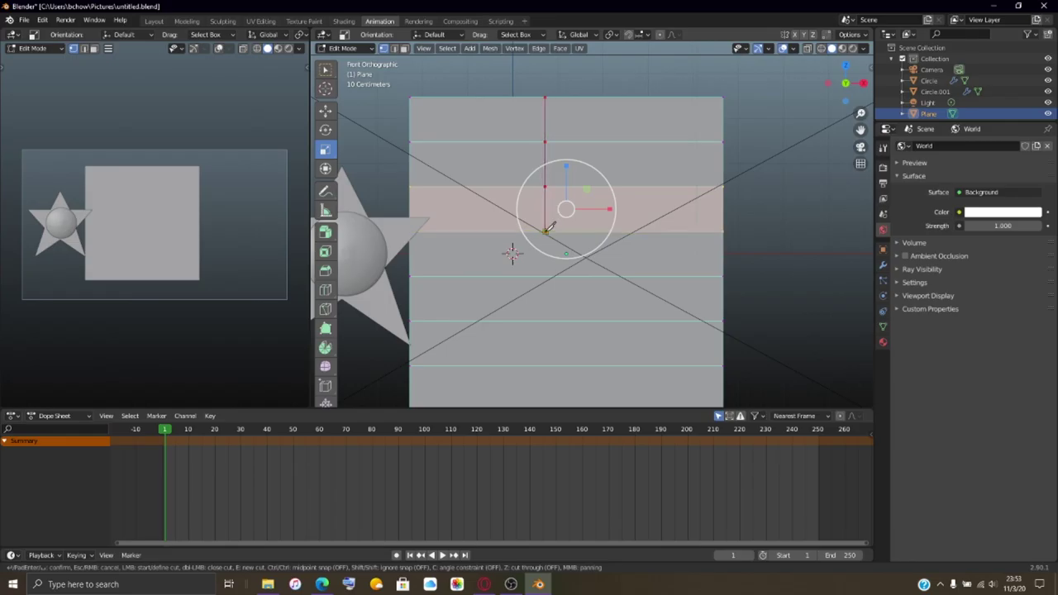
pyautogui.press('Return')
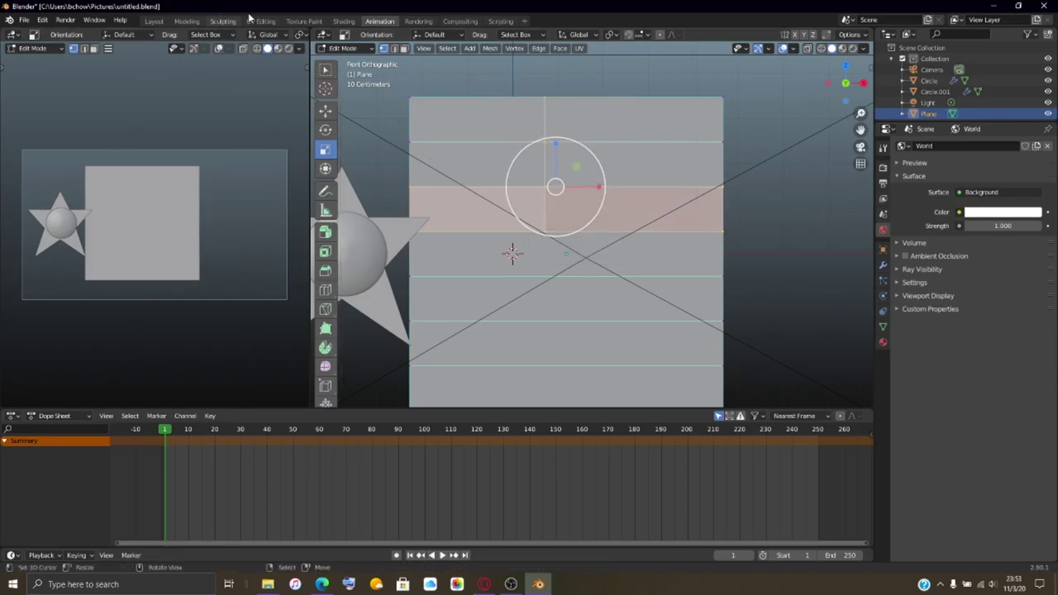
# Step: Select the three upper stripe faces left of the cut and add a new material with an Emission surface to the plane
pyautogui.click(403, 48)
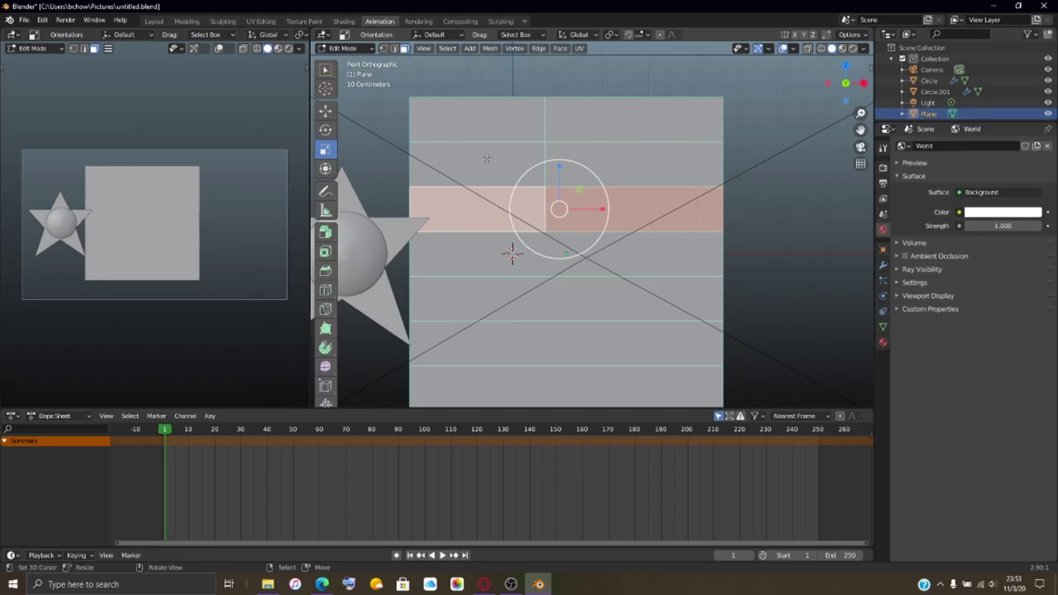
pyautogui.click(455, 218)
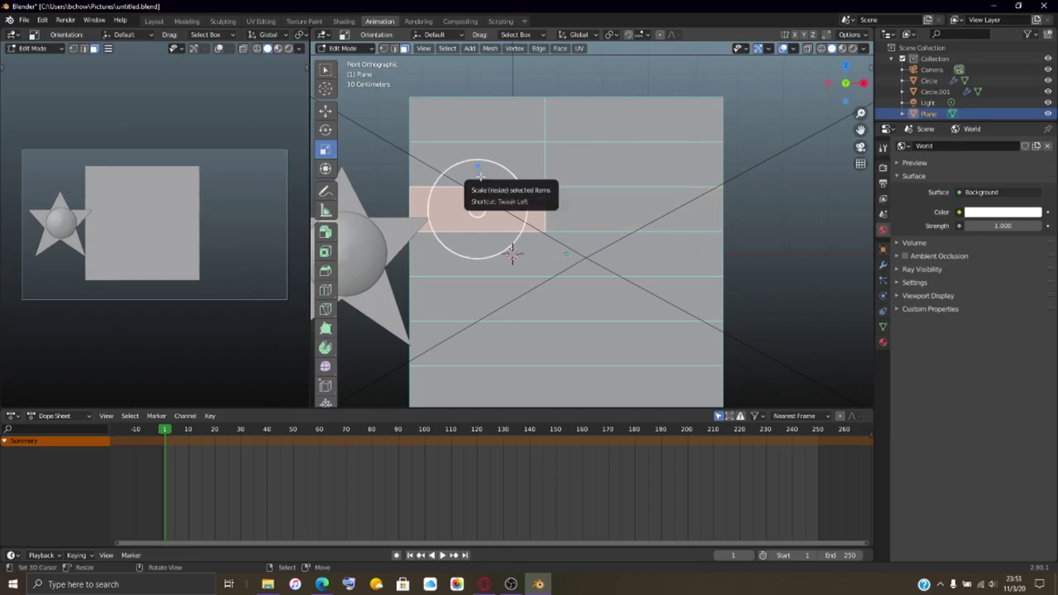
pyautogui.keyDown('shift'); pyautogui.click(479, 176); pyautogui.keyUp('shift')
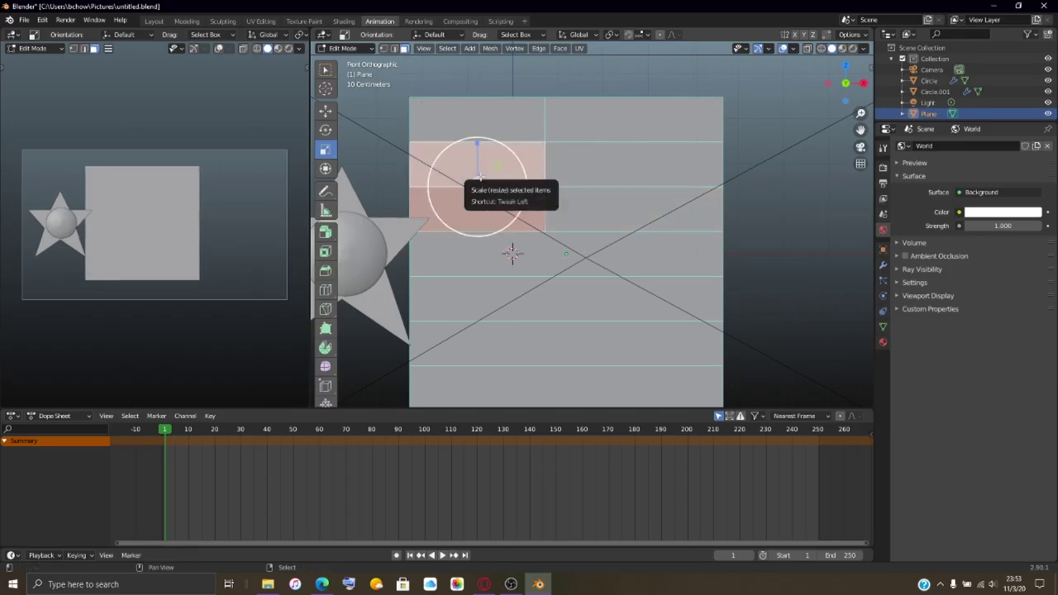
pyautogui.keyDown('shift'); pyautogui.click(487, 126); pyautogui.keyUp('shift')
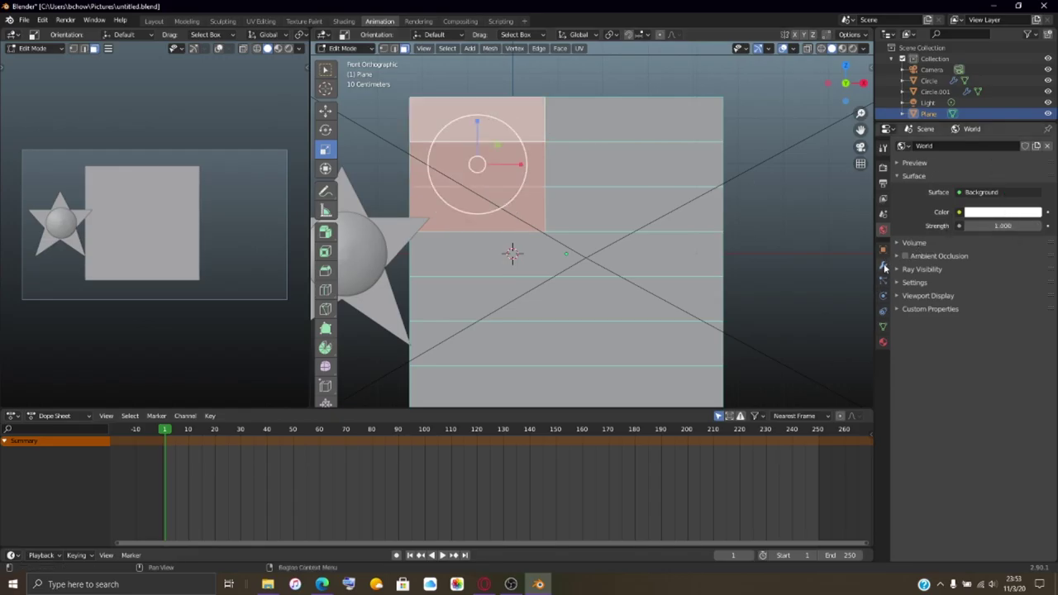
pyautogui.click(883, 342)
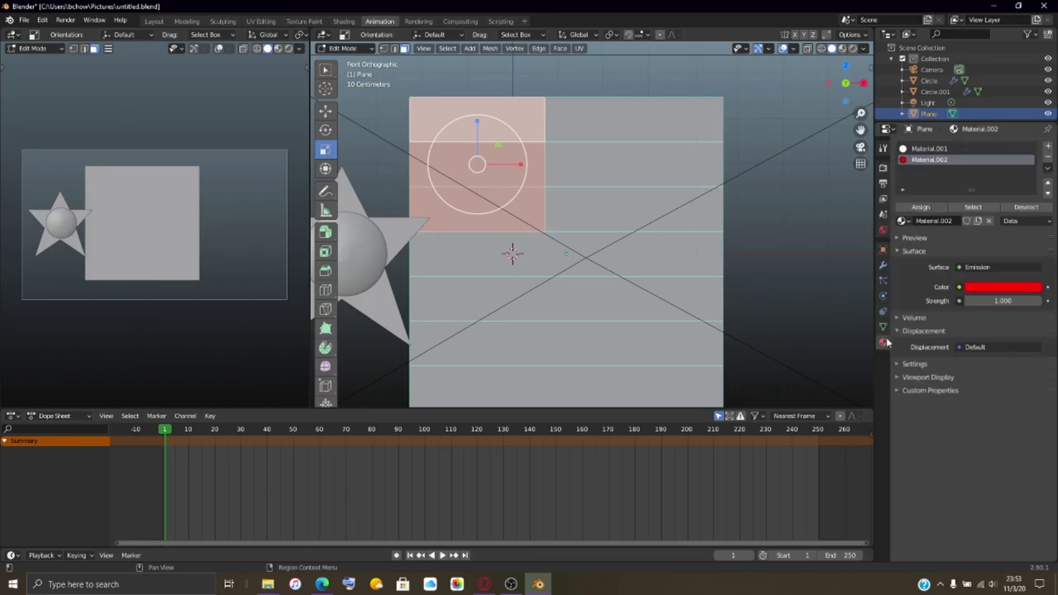
pyautogui.click(1047, 146)
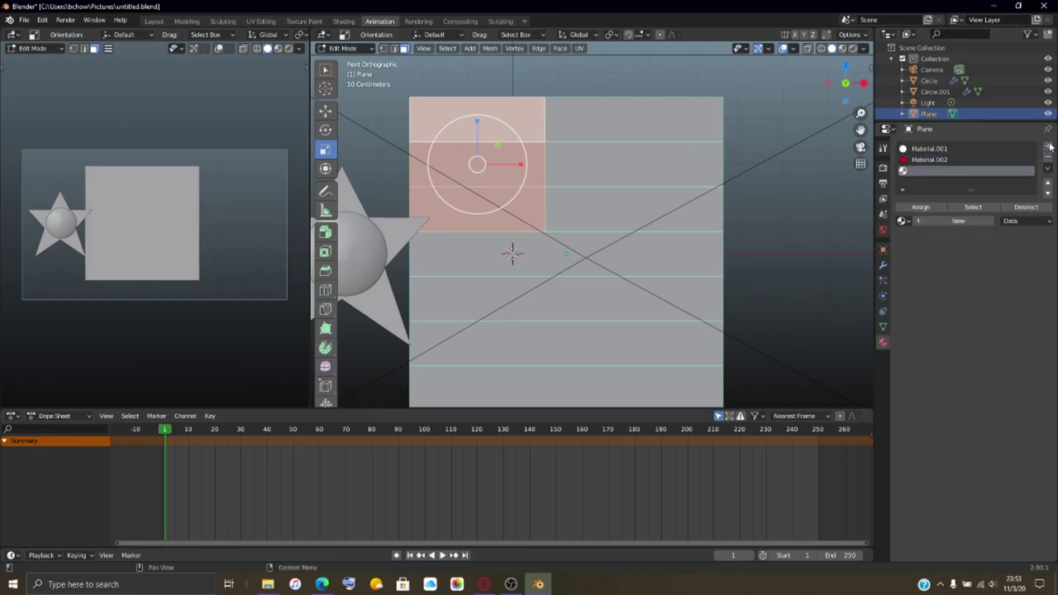
pyautogui.click(954, 220)
pyautogui.click(983, 267)
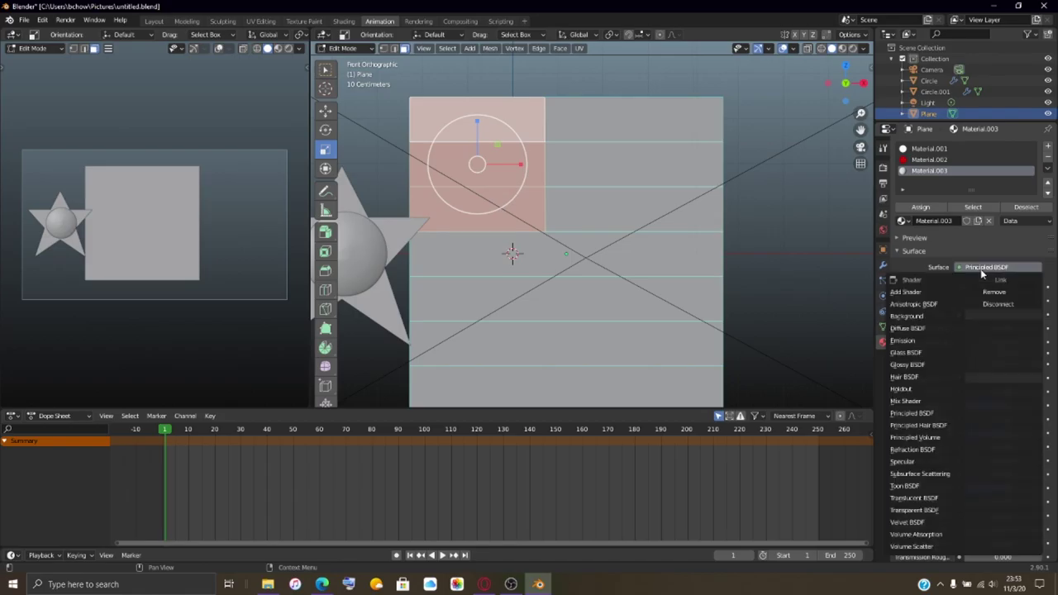
pyautogui.click(910, 341)
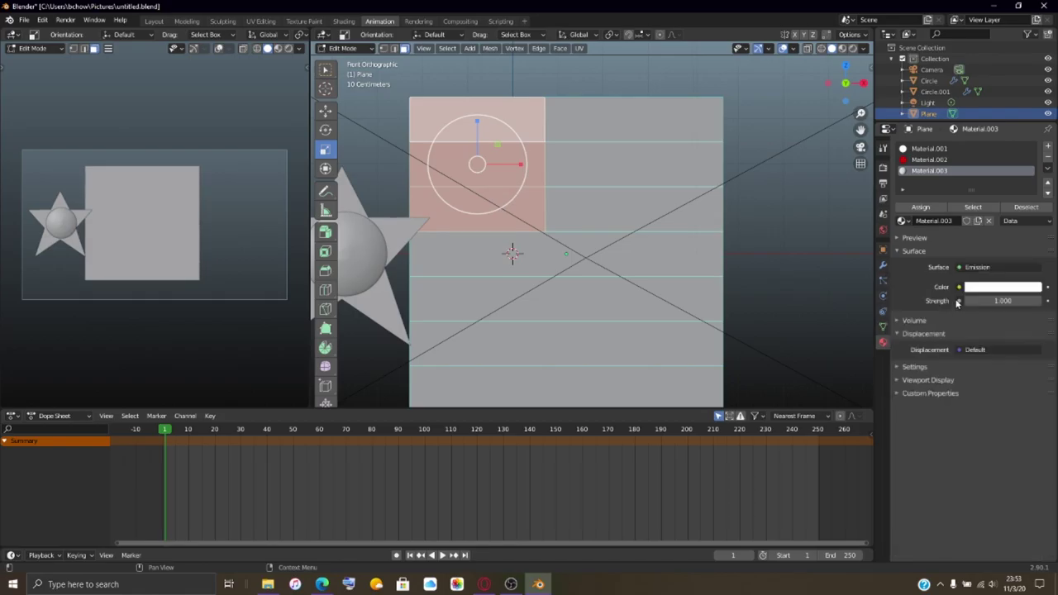
# Step: Set the new material's emission colour to pure blue, assign it to the selected faces and leave Edit Mode
pyautogui.click(975, 287)
pyautogui.moveTo(986, 170); pyautogui.dragTo(1019, 148)
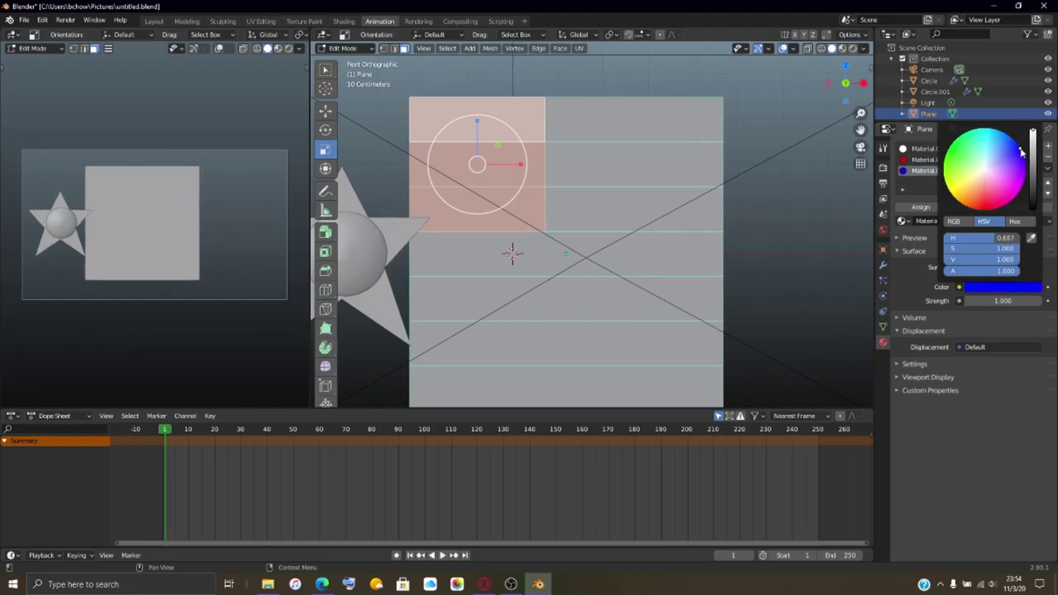
pyautogui.click(920, 207)
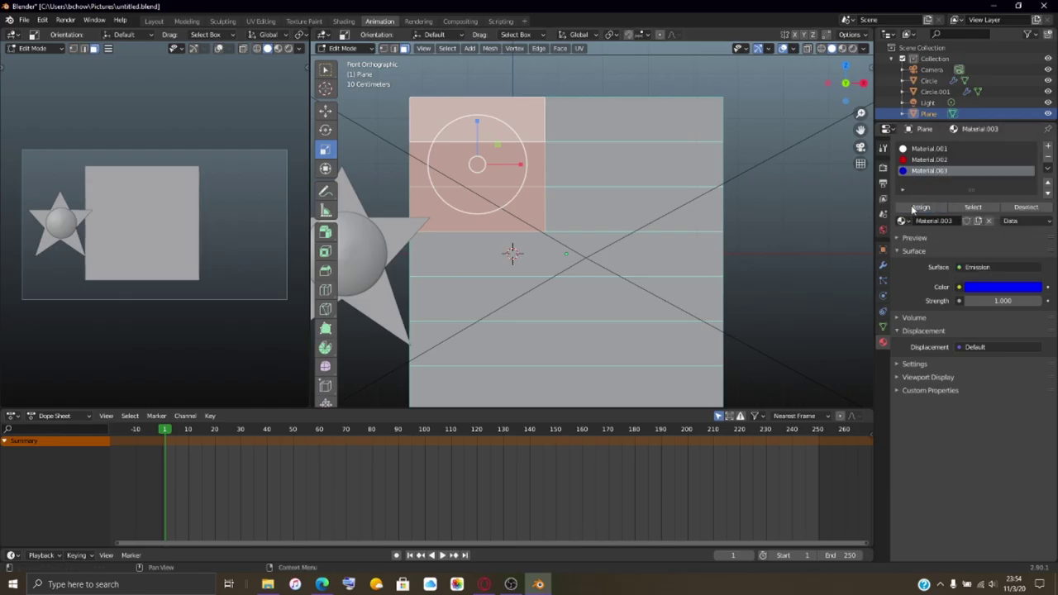
pyautogui.scroll(-4, 553, 238)
pyautogui.scroll(3, 511, 236)
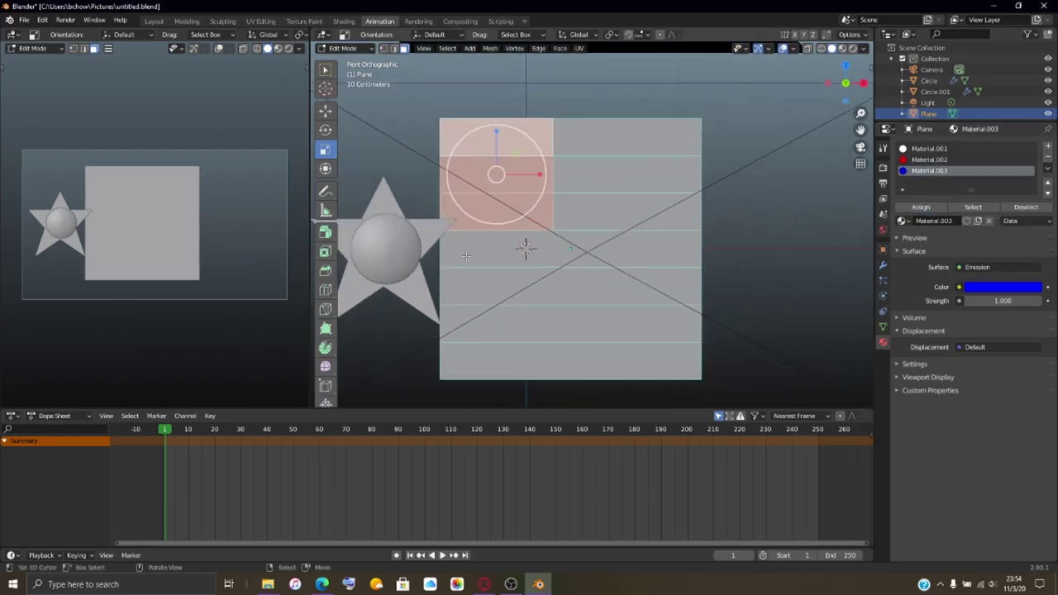
pyautogui.press('Tab')
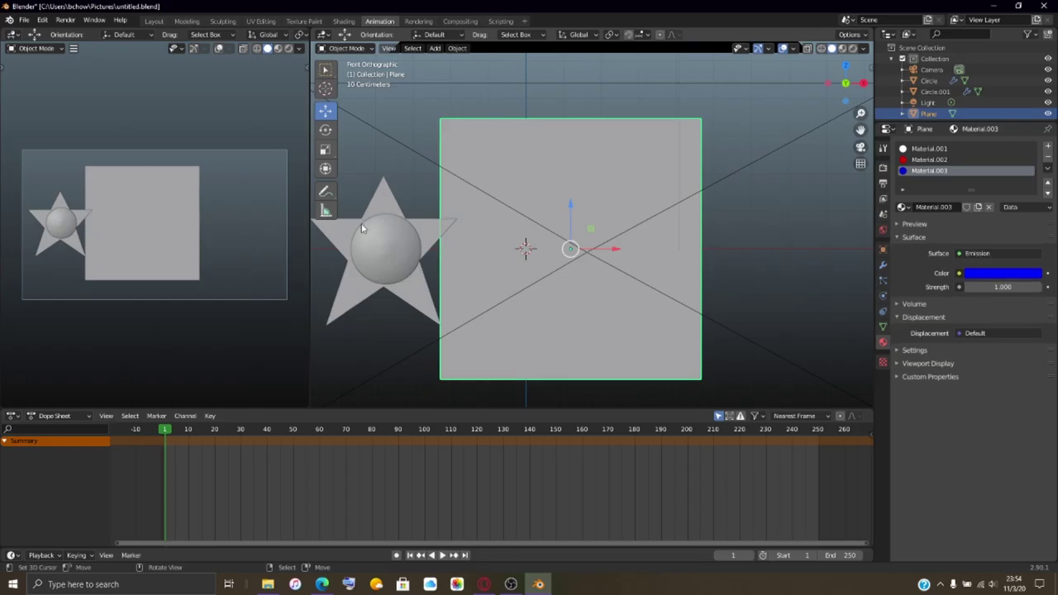
# Step: Move the star along the X axis onto the plane and scale it down to about 0.2 of its size
pyautogui.click(418, 240)
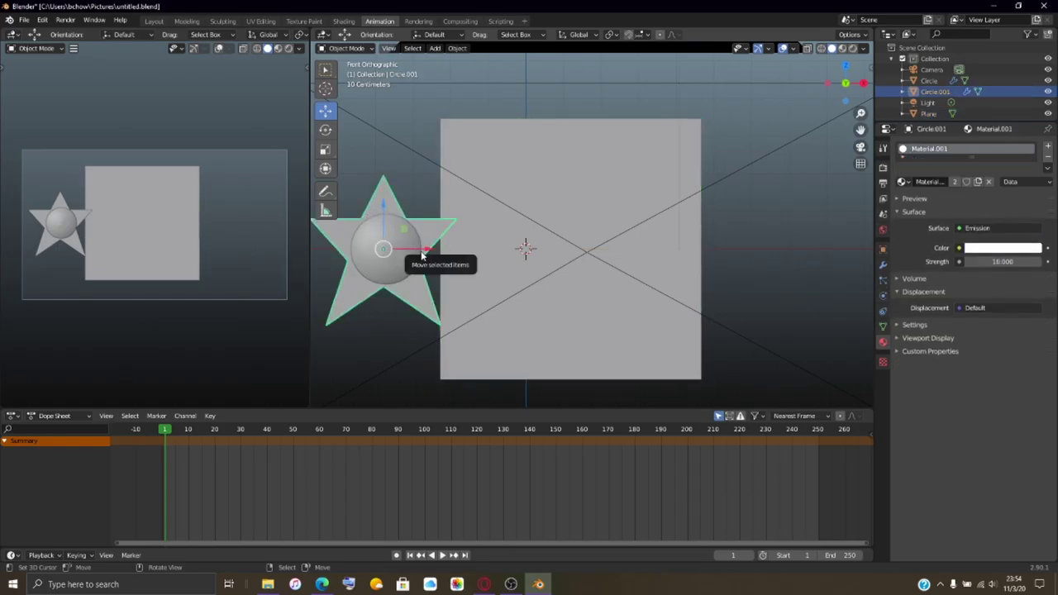
pyautogui.moveTo(424, 248); pyautogui.dragTo(538, 248)
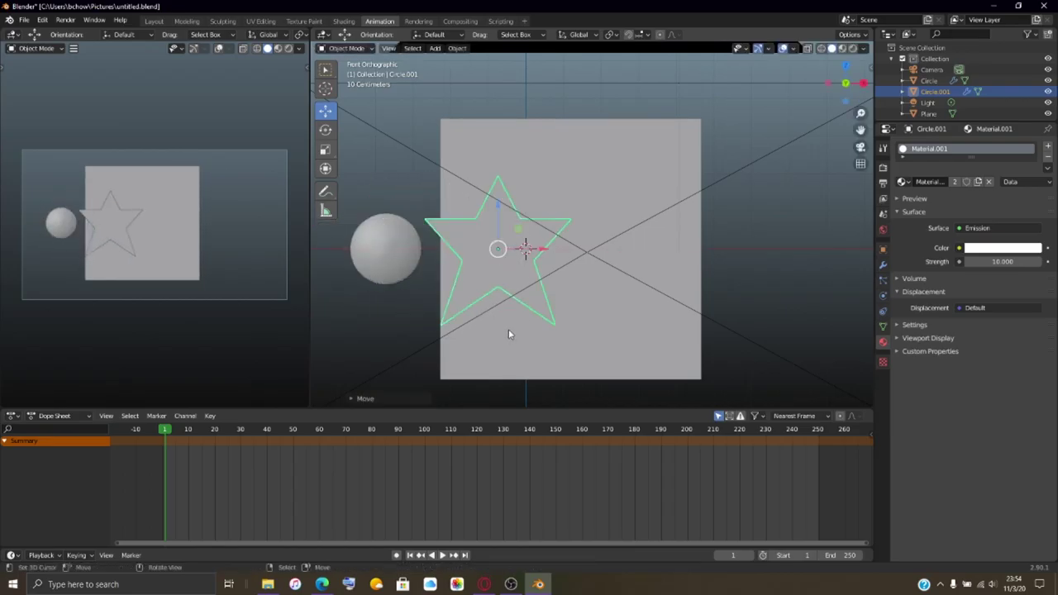
pyautogui.press('s')
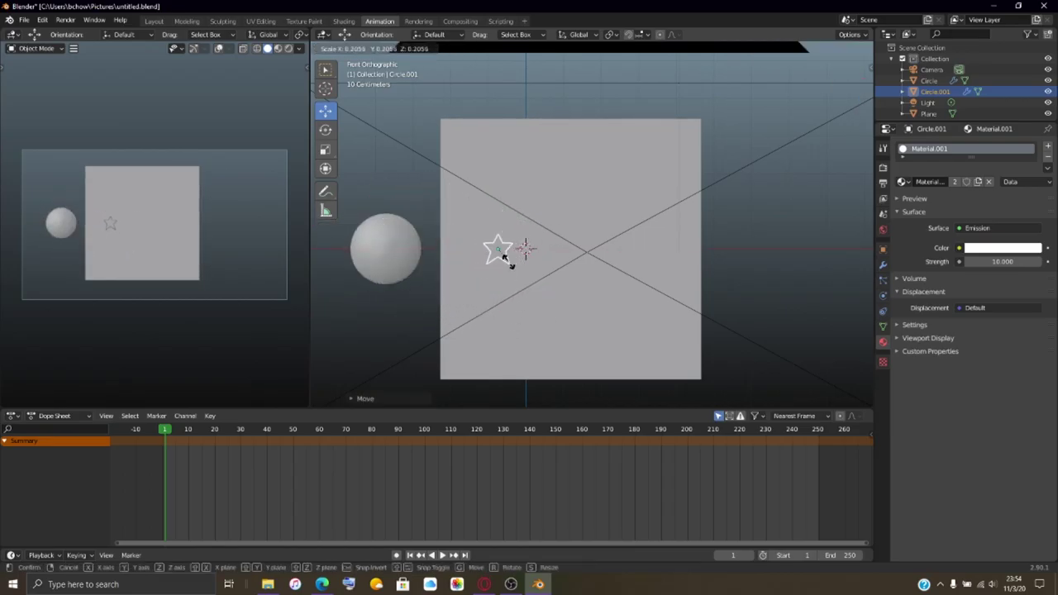
pyautogui.click(505, 259)
# Step: Move the star near the plane's upper-left corner, at about X -1.55 m and Z 2.17 m, and shrink it to about 0.156 scale
pyautogui.scroll(4, 488, 266)
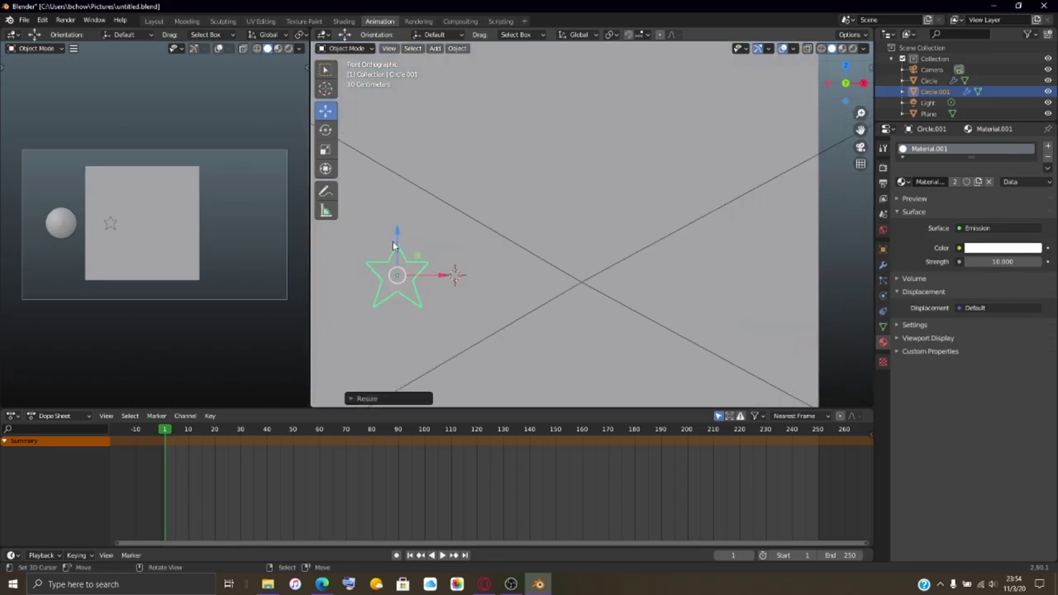
pyautogui.moveTo(395, 240); pyautogui.dragTo(422, 92)
pyautogui.keyDown('shift'); pyautogui.moveTo(463, 178); pyautogui.dragTo(560, 248, button='middle'); pyautogui.keyUp('shift')
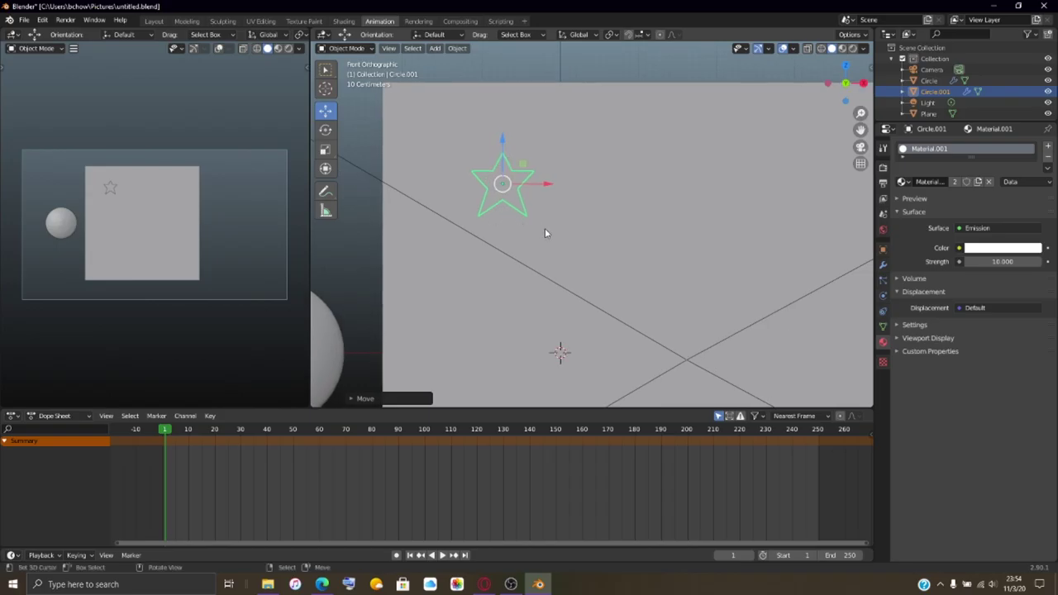
pyautogui.press('s')
pyautogui.click(540, 186)
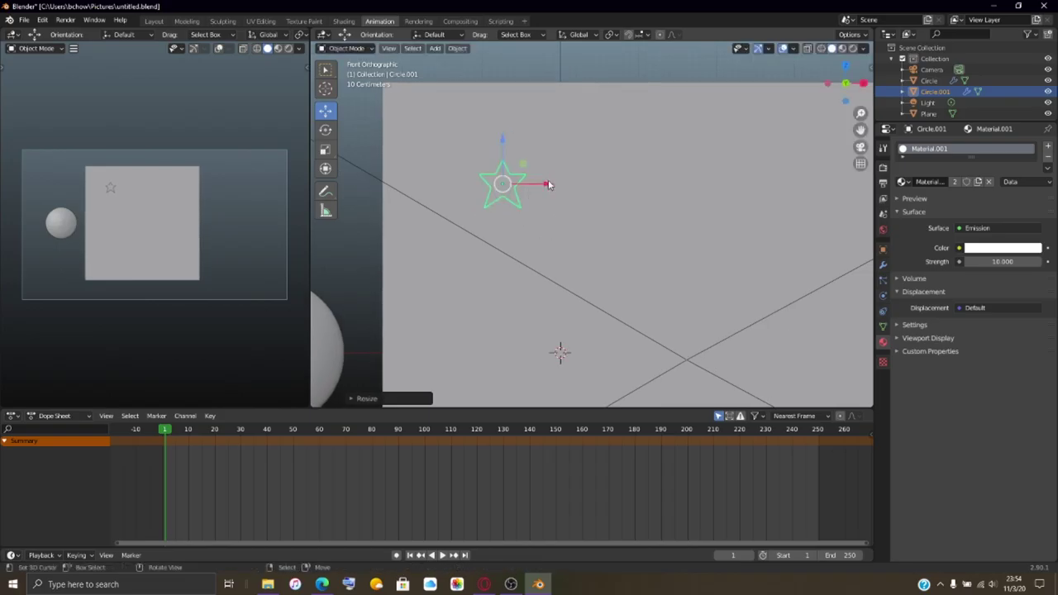
pyautogui.moveTo(548, 180); pyautogui.dragTo(487, 197)
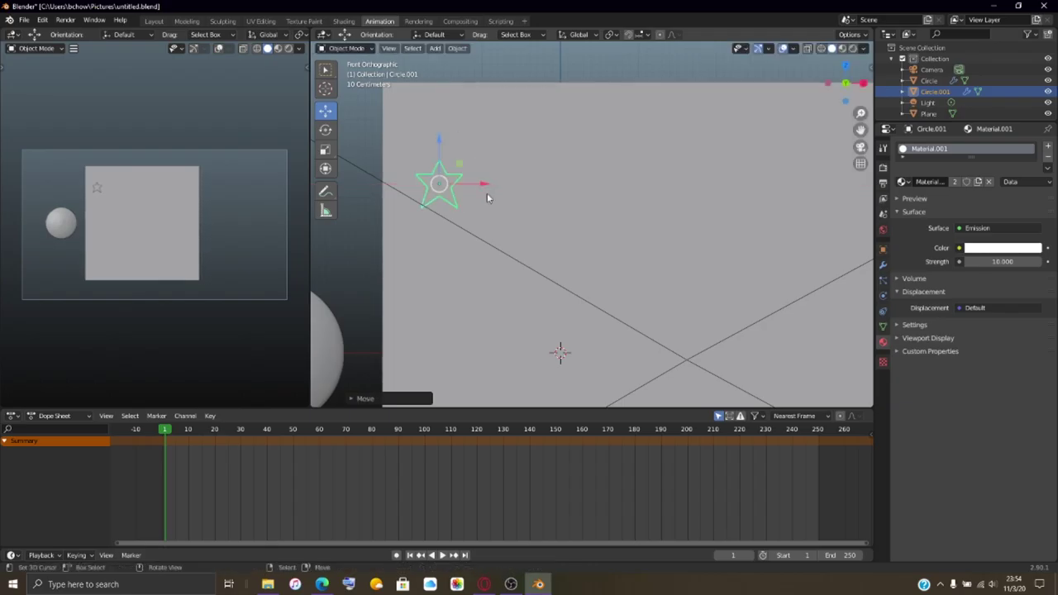
# Step: Select the plane and look through its material and object properties for the viewport display options
pyautogui.click(663, 189)
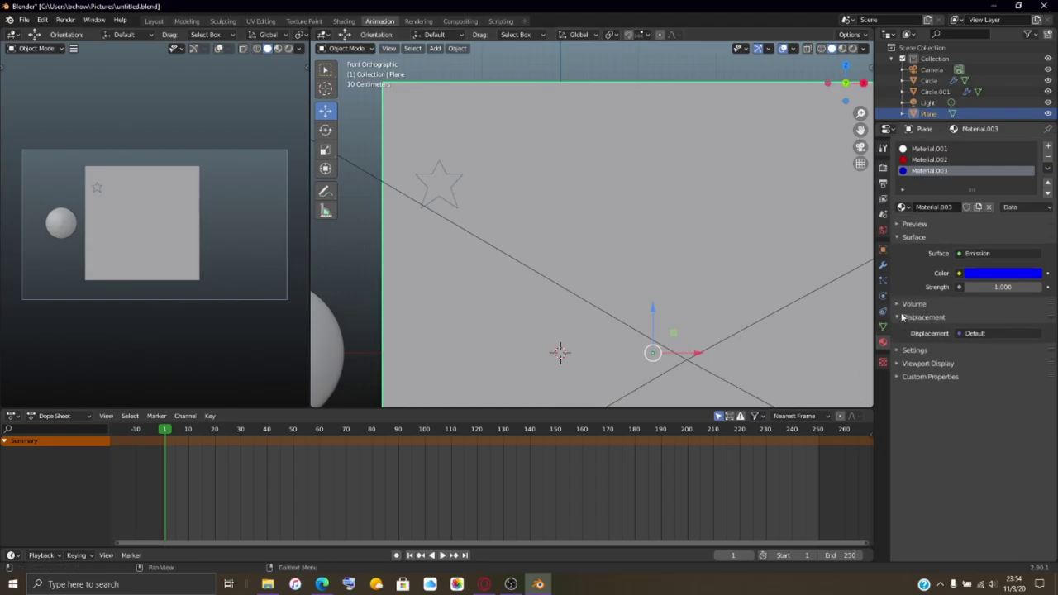
pyautogui.click(882, 250)
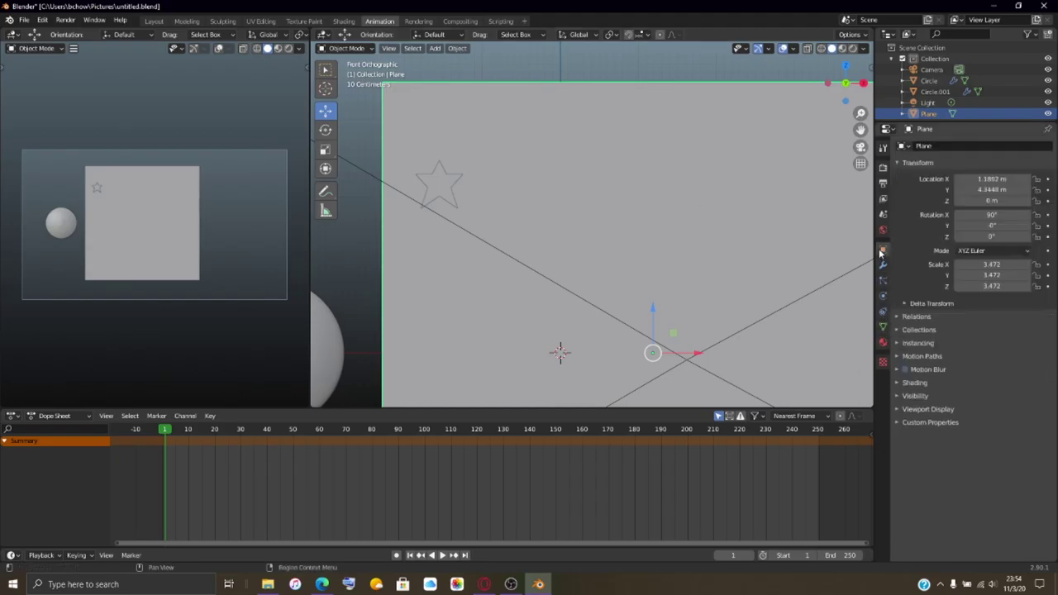
pyautogui.click(882, 341)
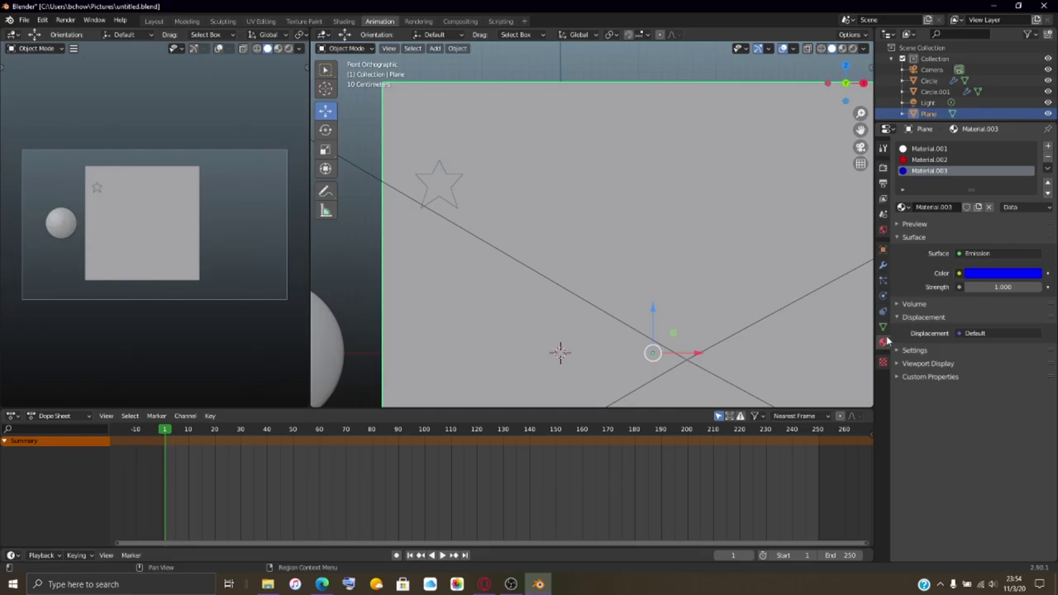
pyautogui.click(882, 250)
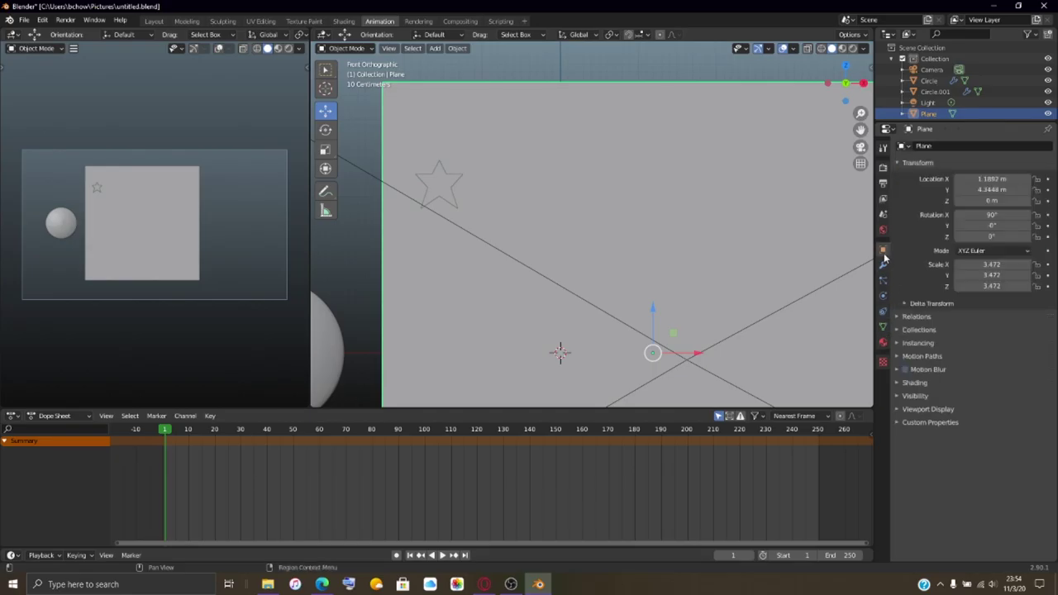
pyautogui.click(900, 318)
pyautogui.click(901, 407)
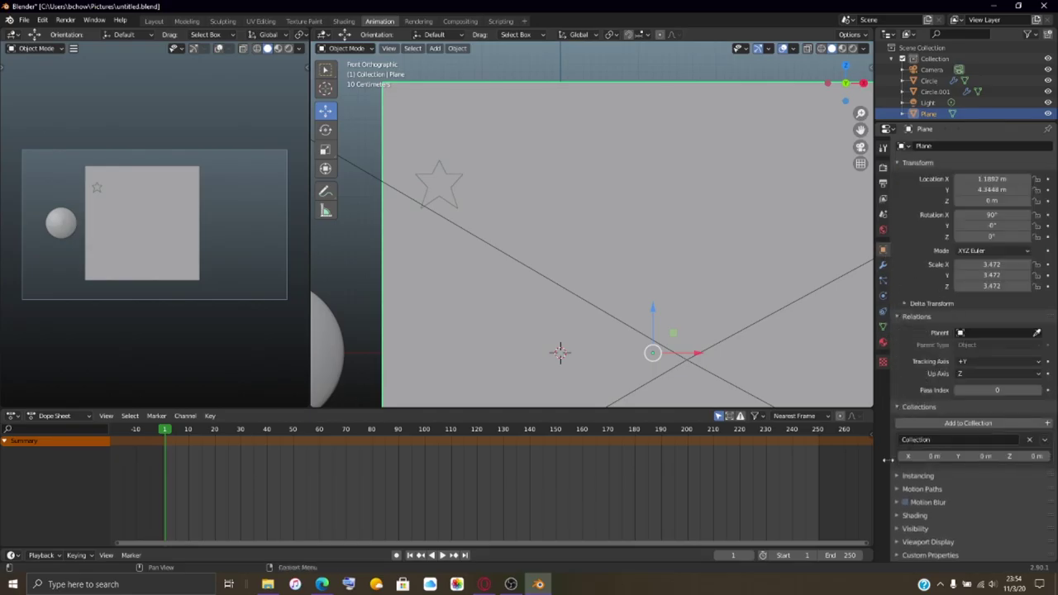
pyautogui.click(897, 406)
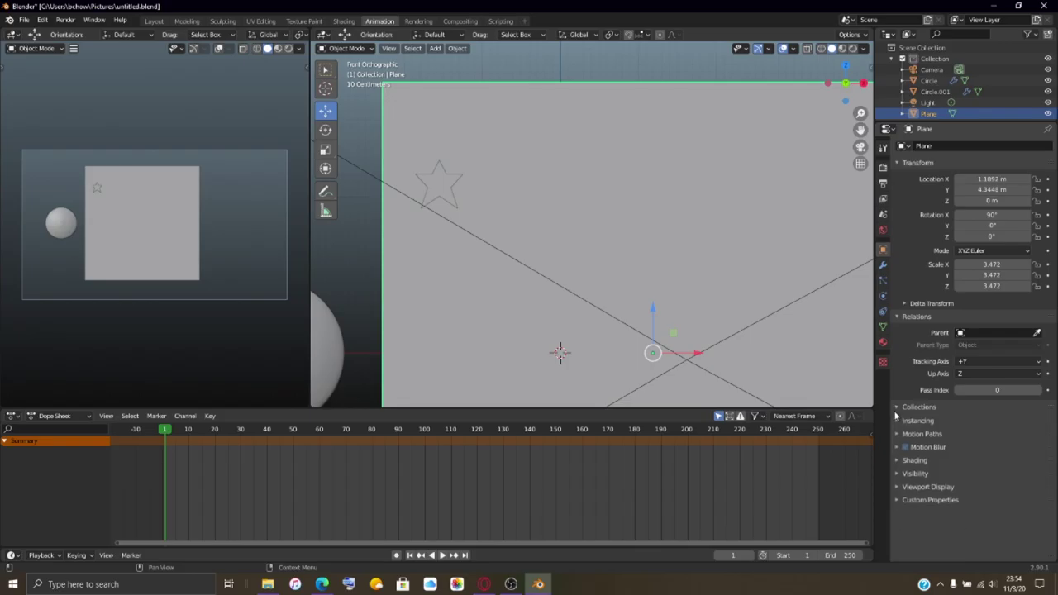
pyautogui.click(899, 318)
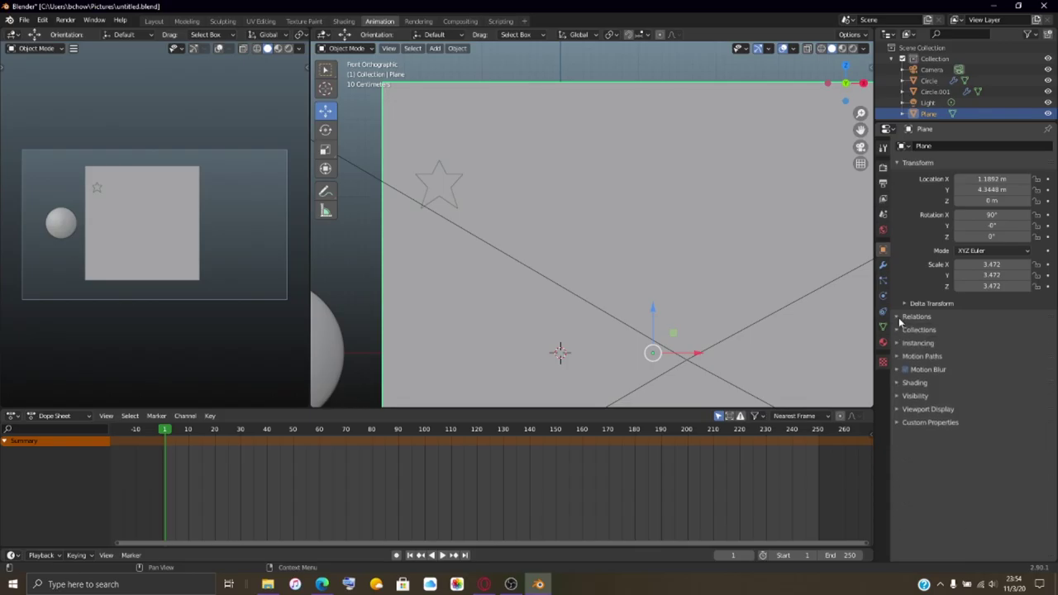
pyautogui.click(901, 397)
pyautogui.click(901, 397)
pyautogui.click(901, 398)
pyautogui.click(902, 398)
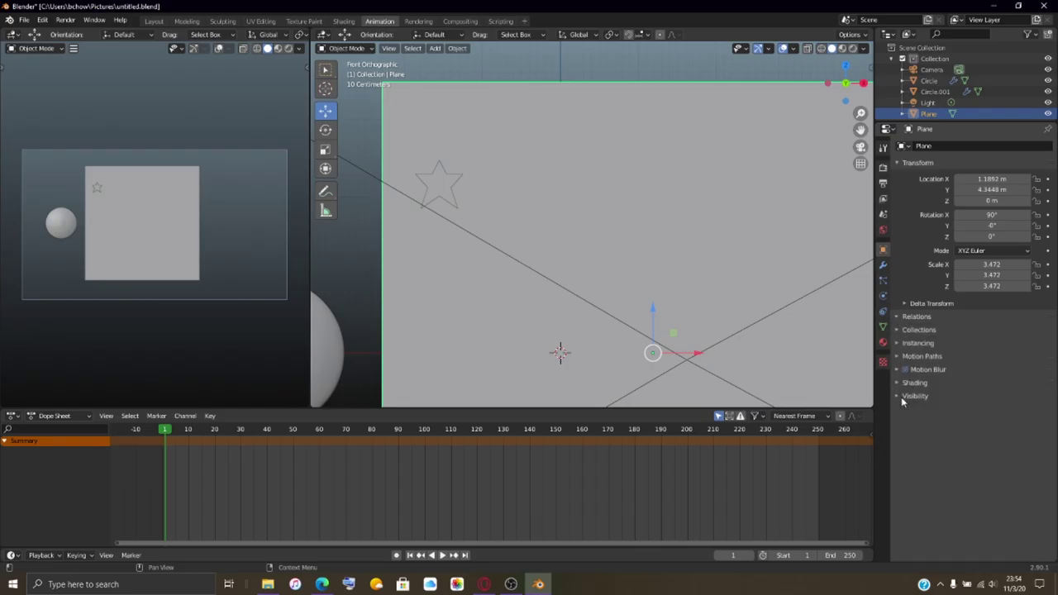
# Step: Turn on the Wireframe viewport display for the plane, leaving All Edges off
pyautogui.click(902, 410)
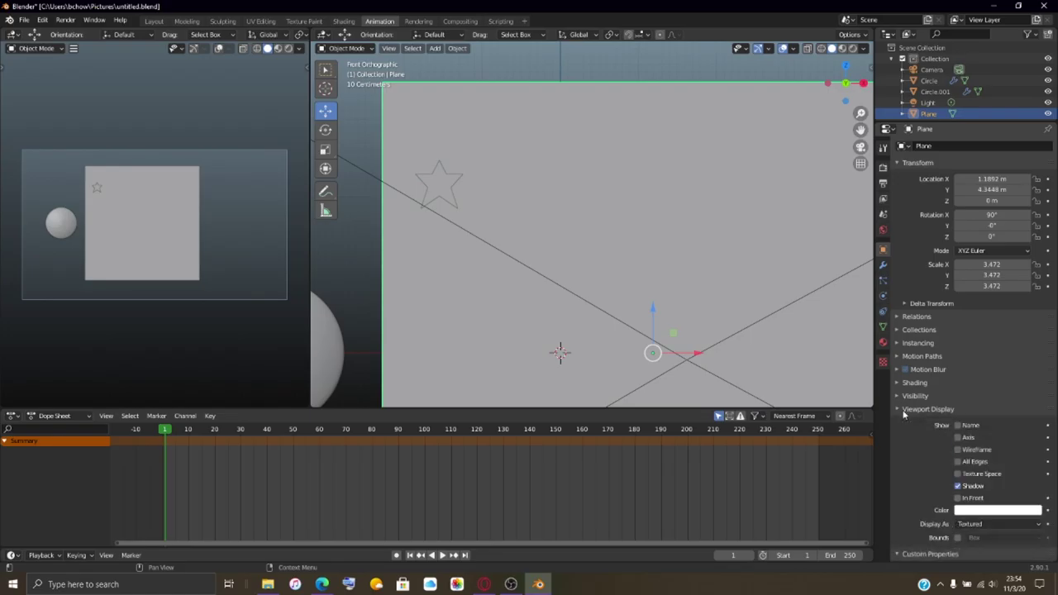
pyautogui.click(958, 463)
pyautogui.click(957, 462)
pyautogui.click(958, 449)
pyautogui.scroll(-2, 680, 271)
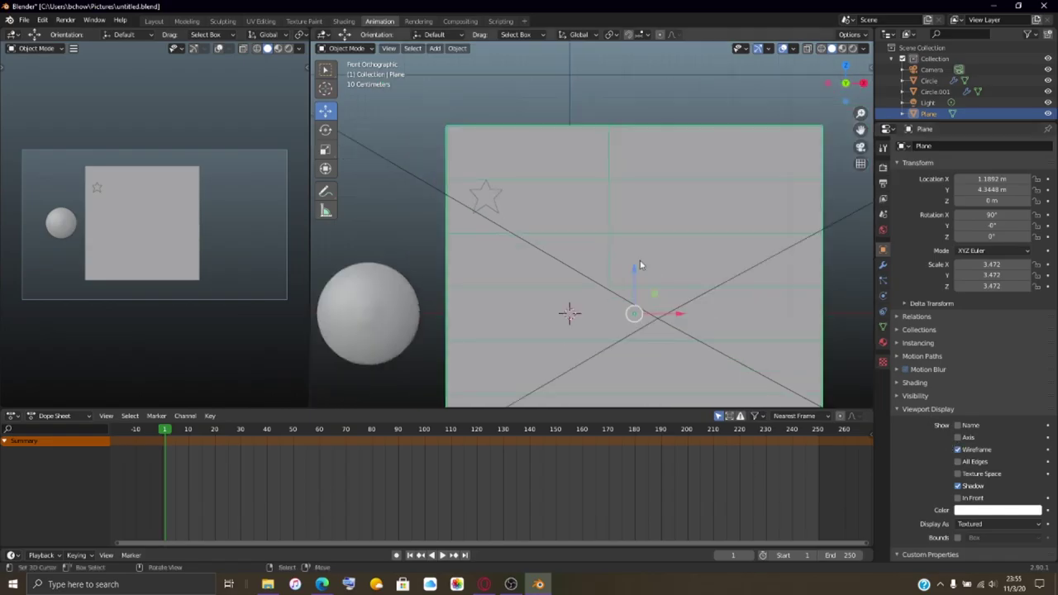
# Step: Move the star down along the Z axis onto the third stripe, to about Z 0.93 m
pyautogui.click(488, 193)
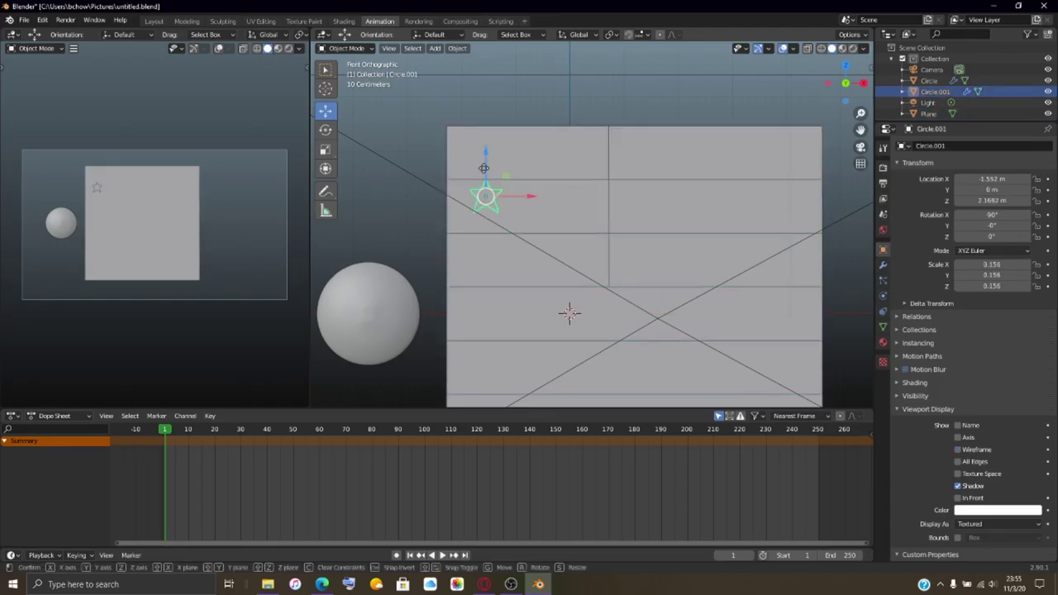
pyautogui.moveTo(486, 163); pyautogui.dragTo(472, 236)
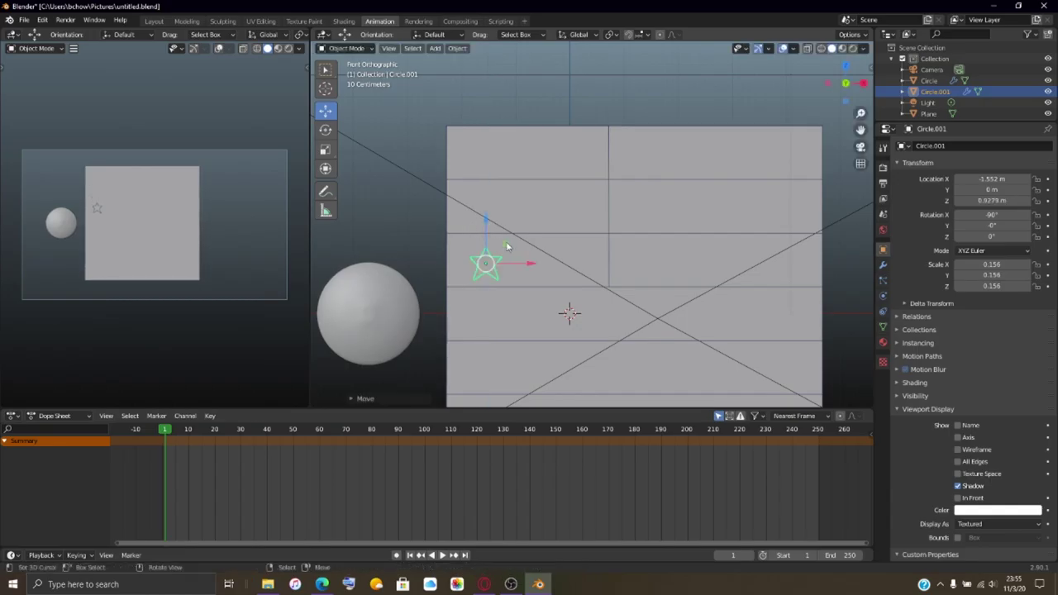
# Step: Slide the star horizontally along the third stripe to about X -1.43 m
pyautogui.moveTo(527, 262); pyautogui.dragTo(508, 265)
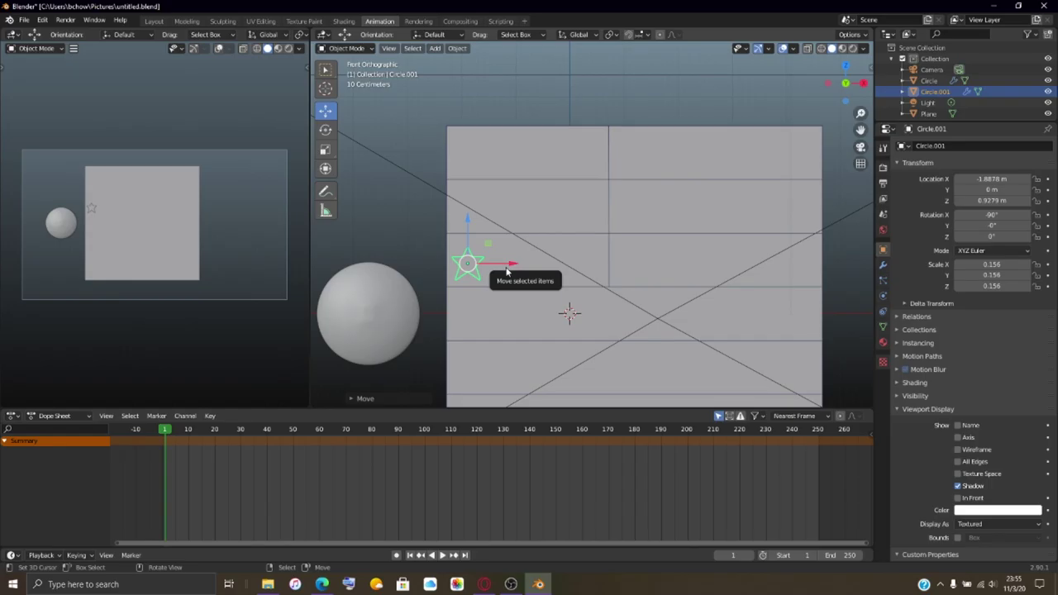
pyautogui.press('ctrl')
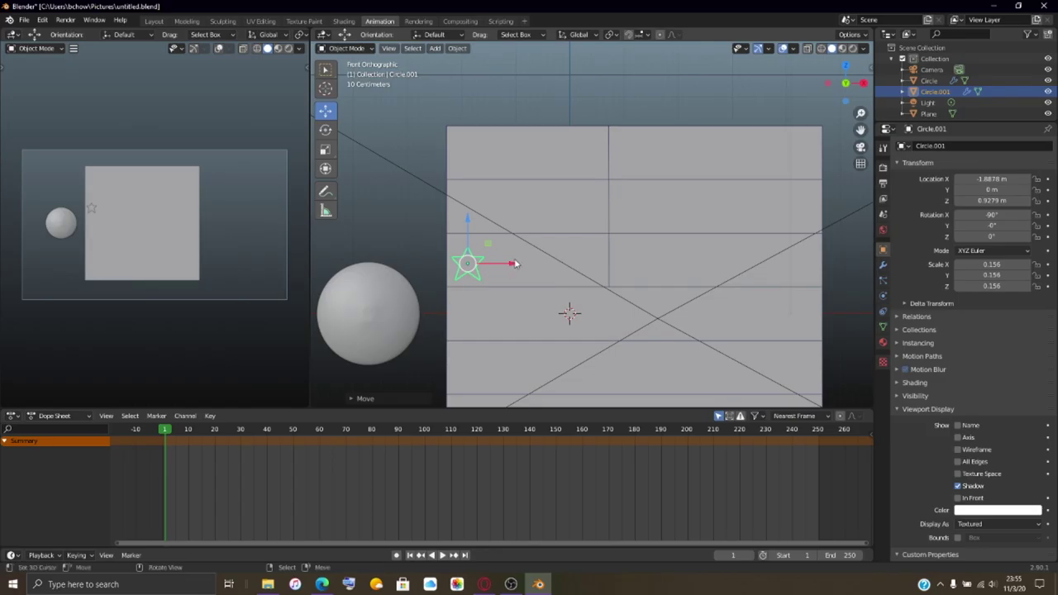
pyautogui.moveTo(511, 265); pyautogui.dragTo(534, 250)
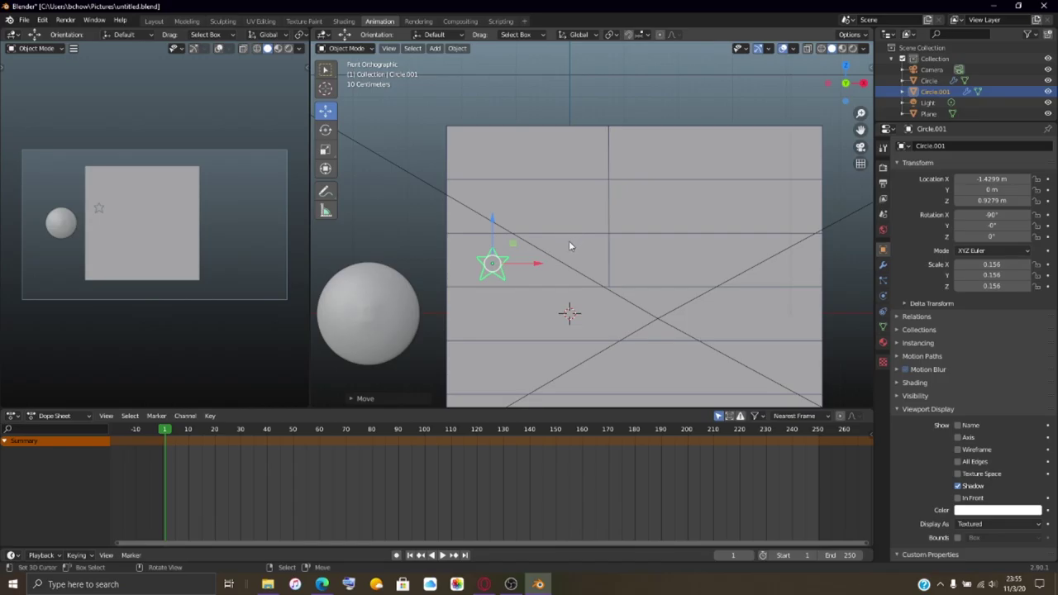
# Step: Duplicate the star and place the copy beside it on the third stripe, at about X -0.26 m
pyautogui.hotkey('shift', 'd')
pyautogui.press('Escape')
pyautogui.press('g')
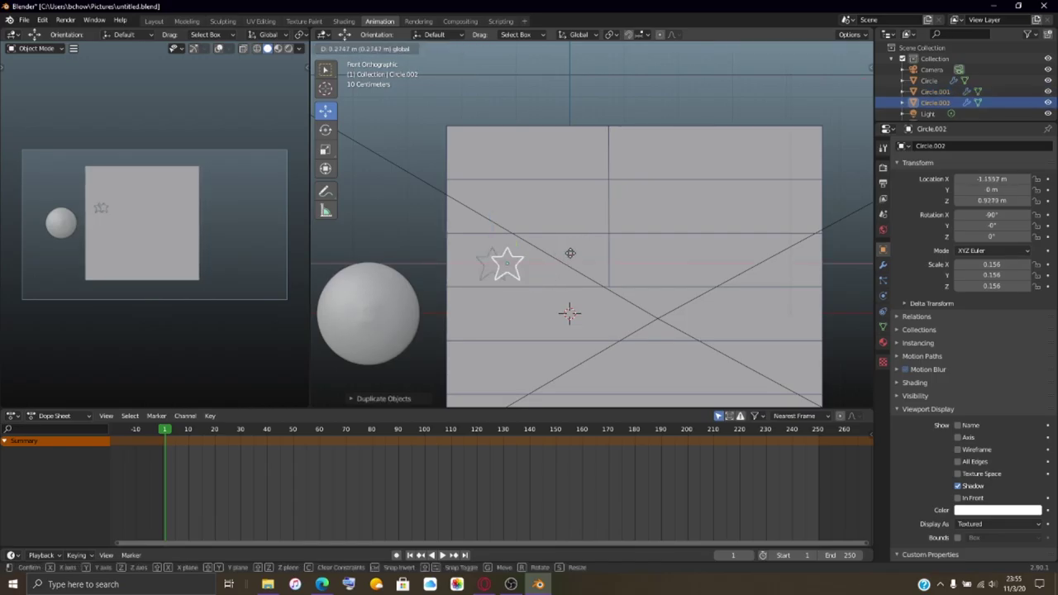
pyautogui.click(600, 256)
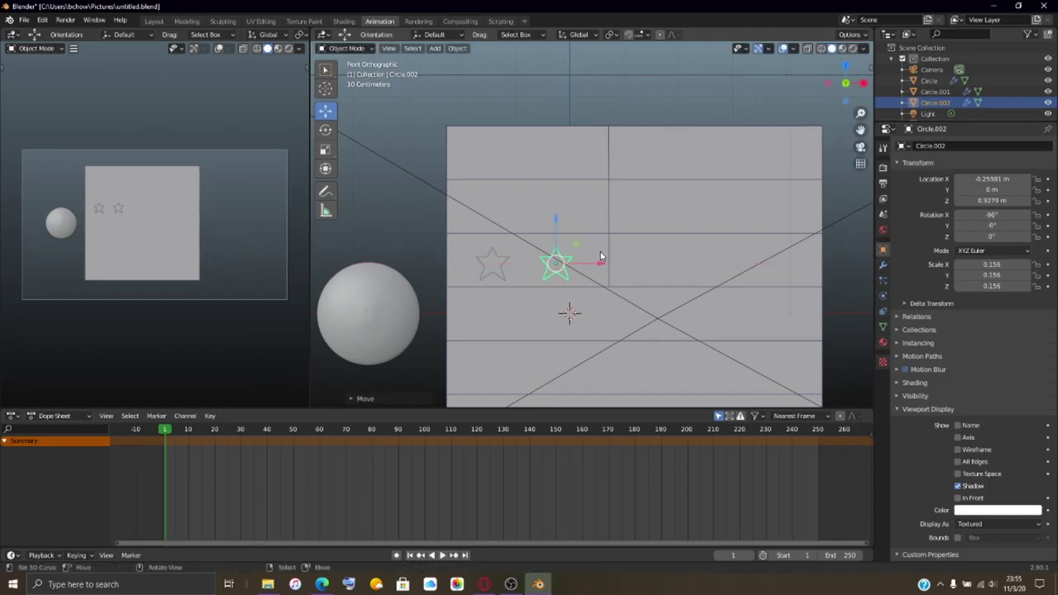
# Step: Add three duplicate stars and space them in a row across the second stripe, the leftmost at about X -1.78 m and Z 2.01 m
pyautogui.hotkey('shift', 'd')
pyautogui.press('Escape')
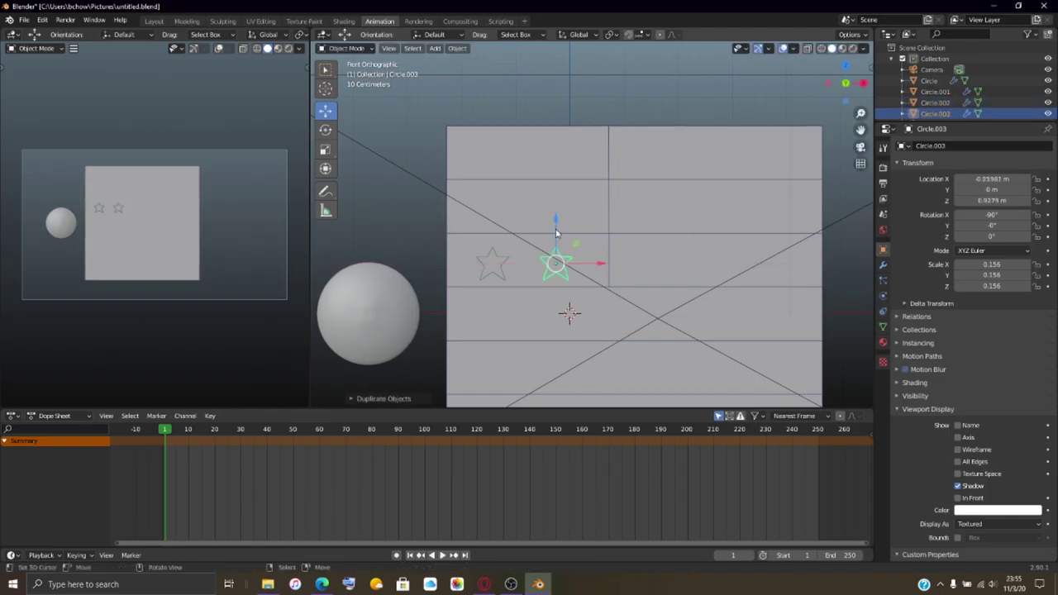
pyautogui.moveTo(555, 234); pyautogui.dragTo(572, 174)
pyautogui.moveTo(602, 206); pyautogui.dragTo(513, 243)
pyautogui.hotkey('shift', 'd')
pyautogui.rightClick(603, 211)
pyautogui.hotkey('shift', 'd')
pyautogui.rightClick(593, 216)
# Step: Duplicate two more stars and place them side by side on the top stripe, the right one at about X -0.15 m and Z 2.99 m
pyautogui.hotkey('shift', 'd')
pyautogui.rightClick(488, 182)
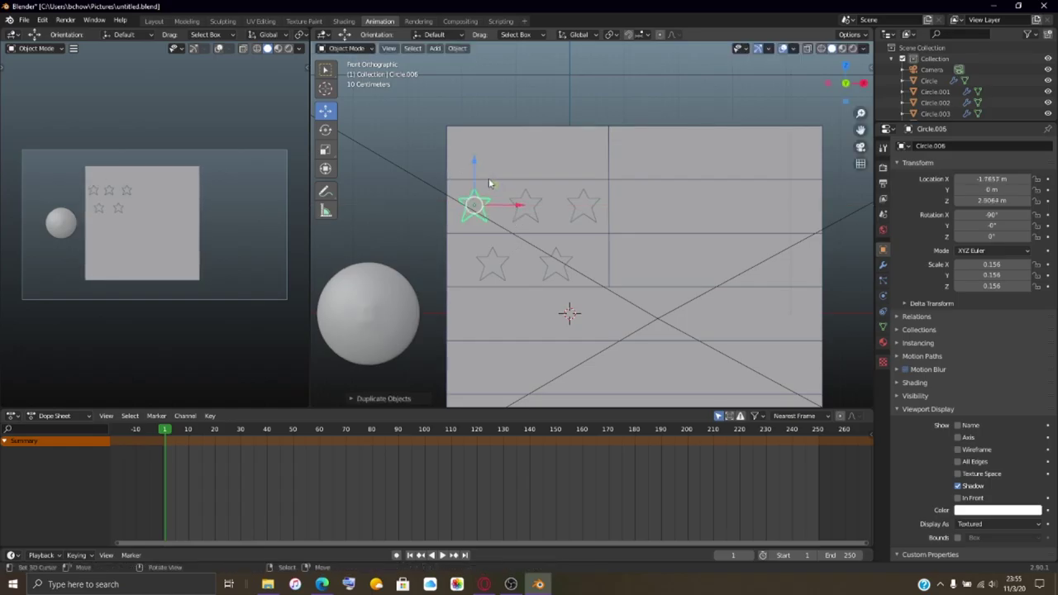
pyautogui.moveTo(488, 180); pyautogui.dragTo(603, 144)
pyautogui.hotkey('shift', 'd')
pyautogui.rightClick(548, 167)
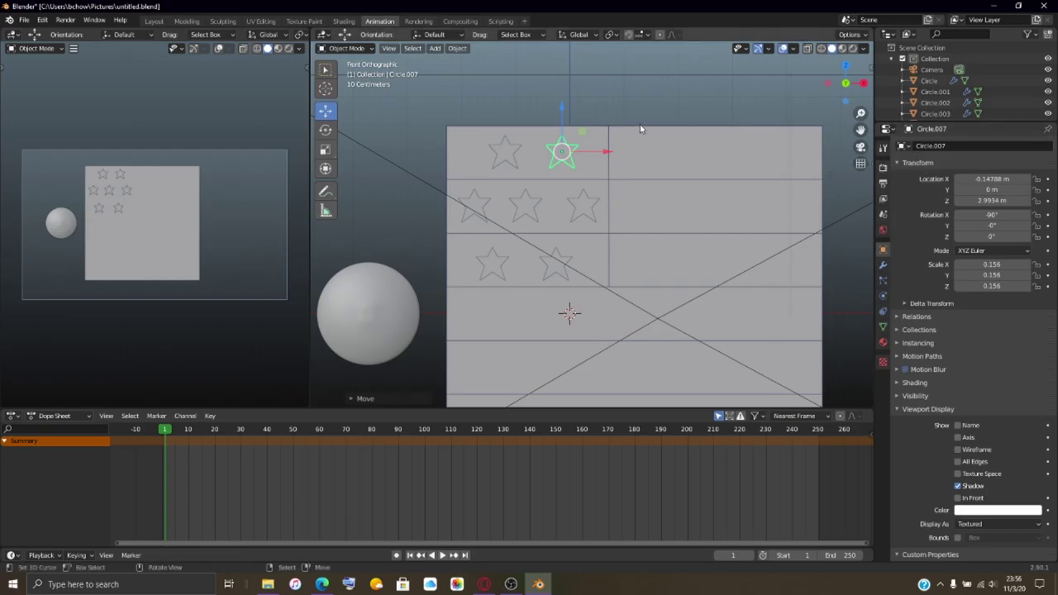
# Step: Render the scene, examine the finished flag image, and return to the main window with the plane selected
pyautogui.press('F12')
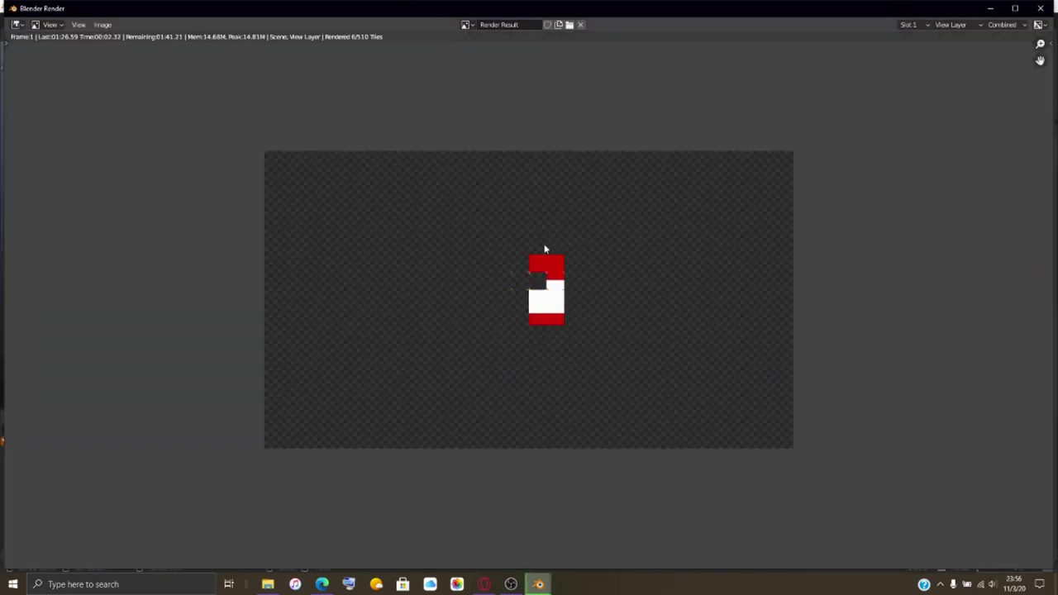
pyautogui.click(538, 585)
pyautogui.click(460, 538)
pyautogui.click(460, 538)
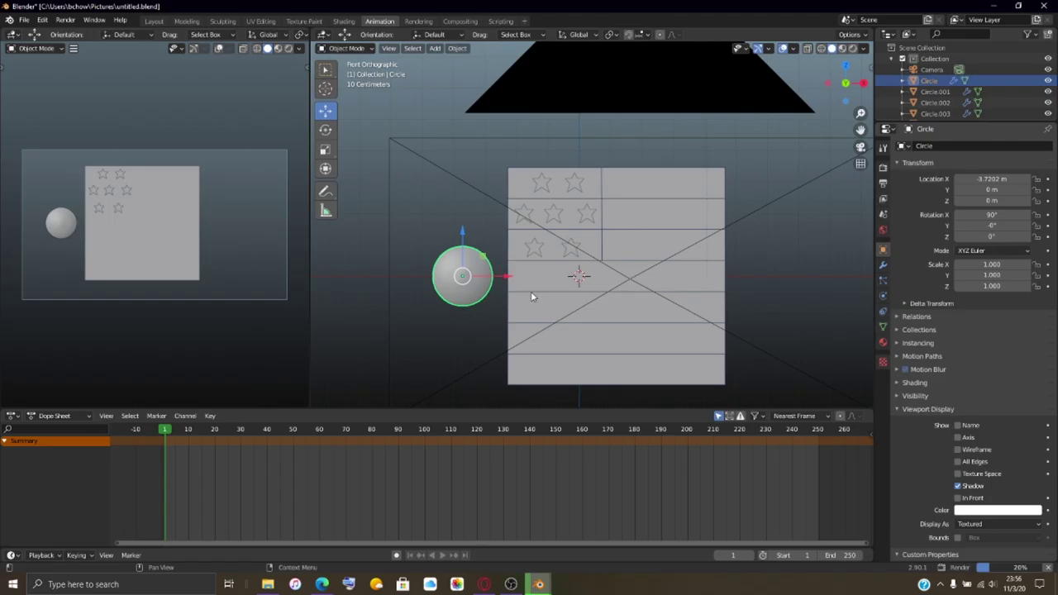
pyautogui.click(626, 211)
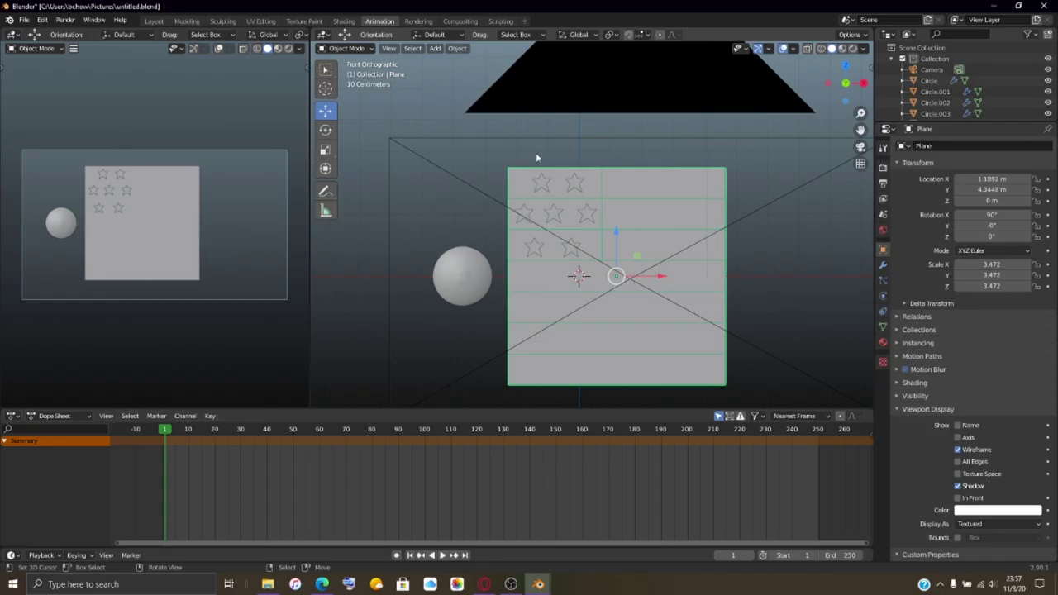
pyautogui.moveTo(541, 585)
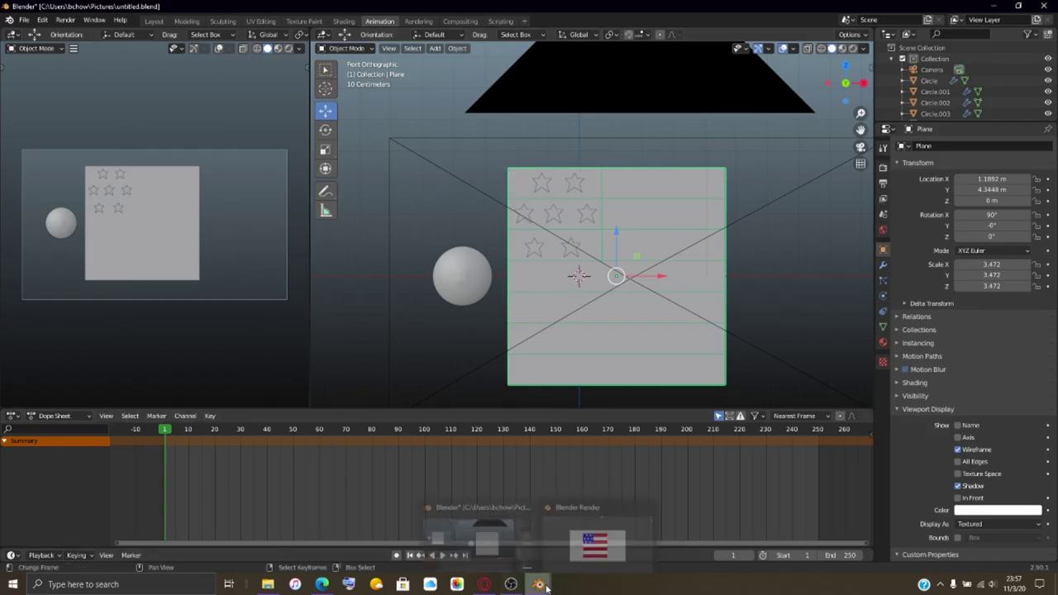
pyautogui.moveTo(573, 554)
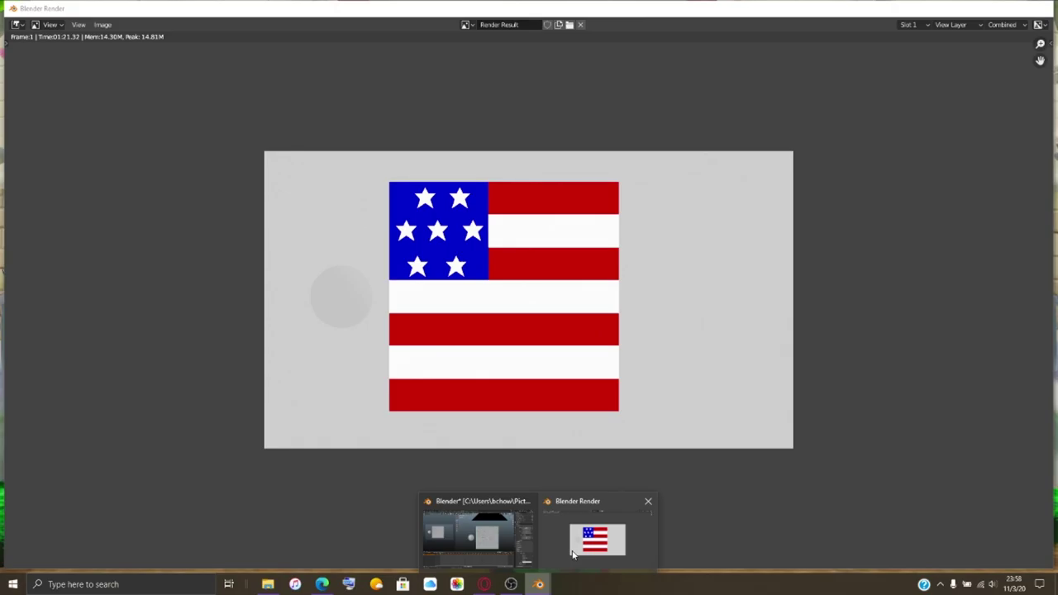
pyautogui.click(573, 554)
pyautogui.moveTo(539, 587)
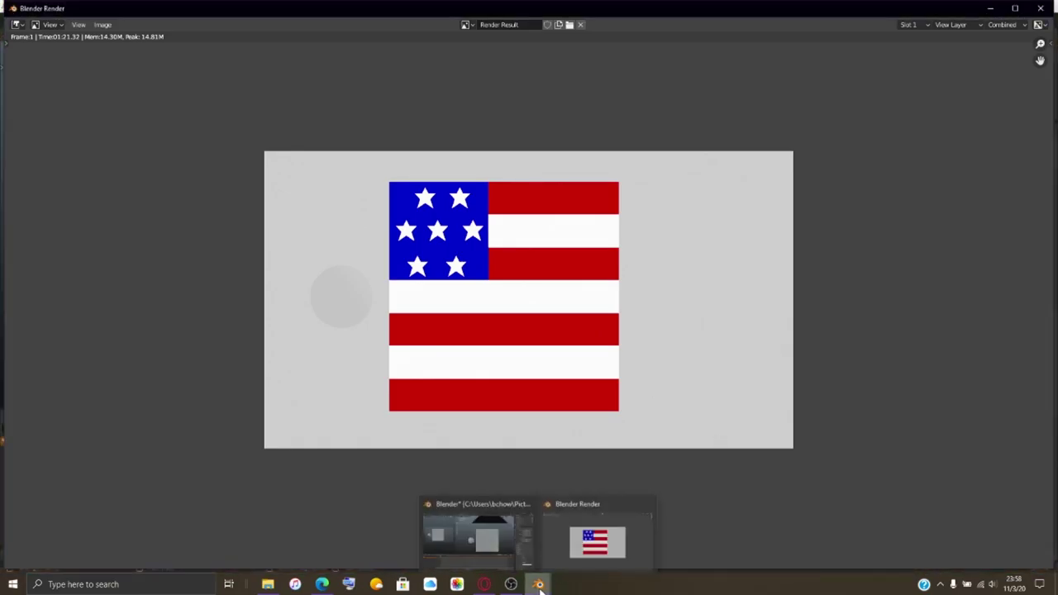
pyautogui.click(513, 530)
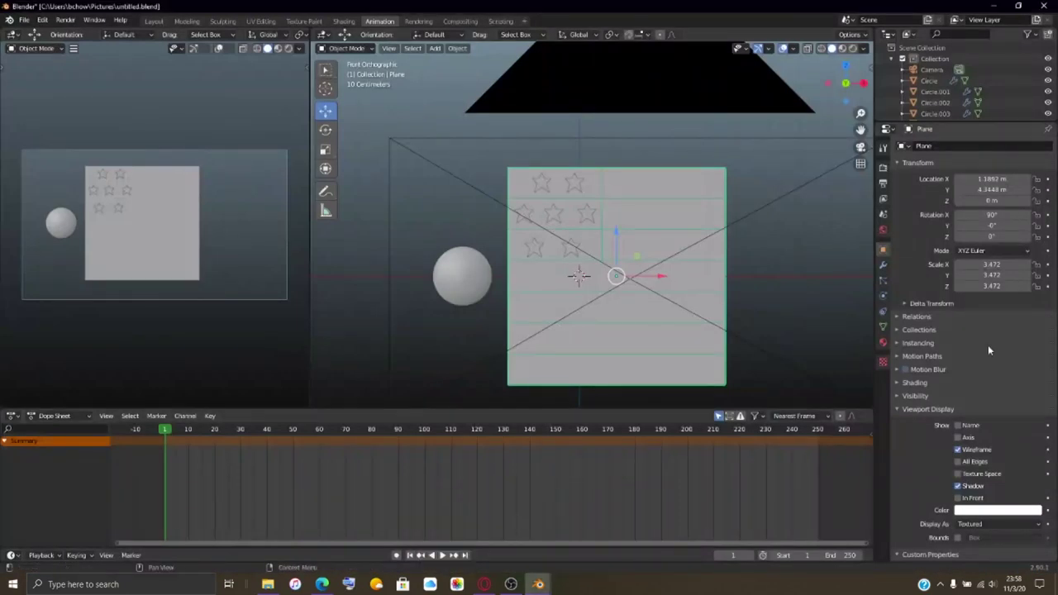
# Step: Change the surface shader of the plane's blue Material.003 to Diffuse BSDF
pyautogui.click(883, 342)
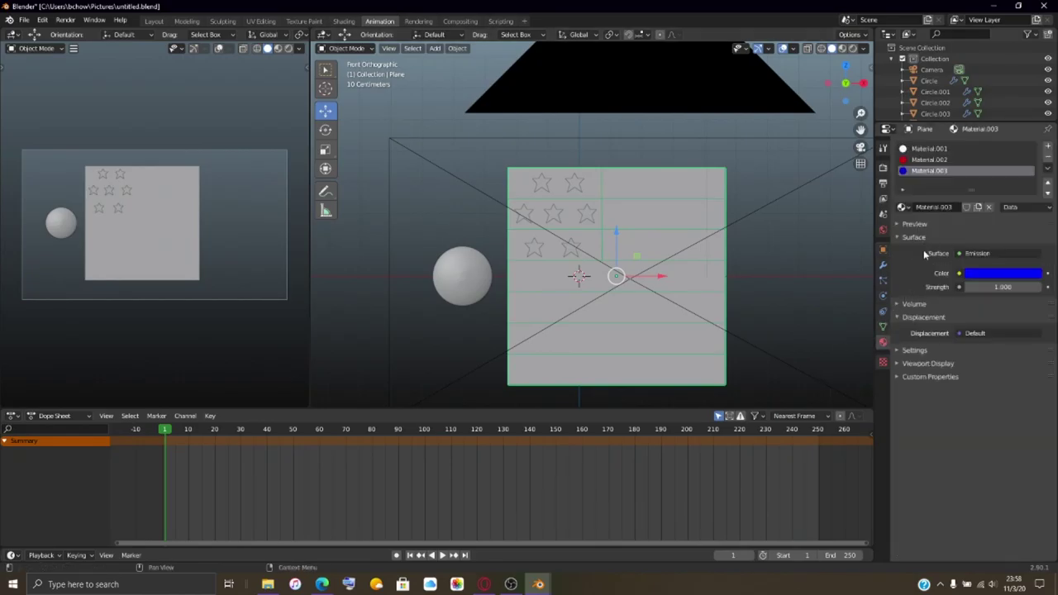
pyautogui.click(977, 254)
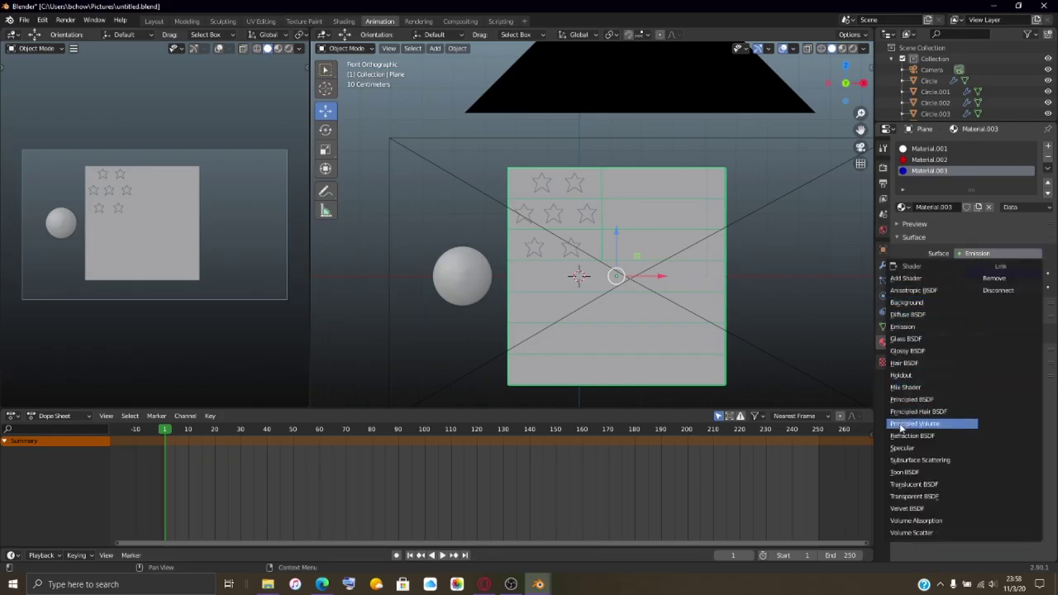
pyautogui.scroll(-6, 903, 463)
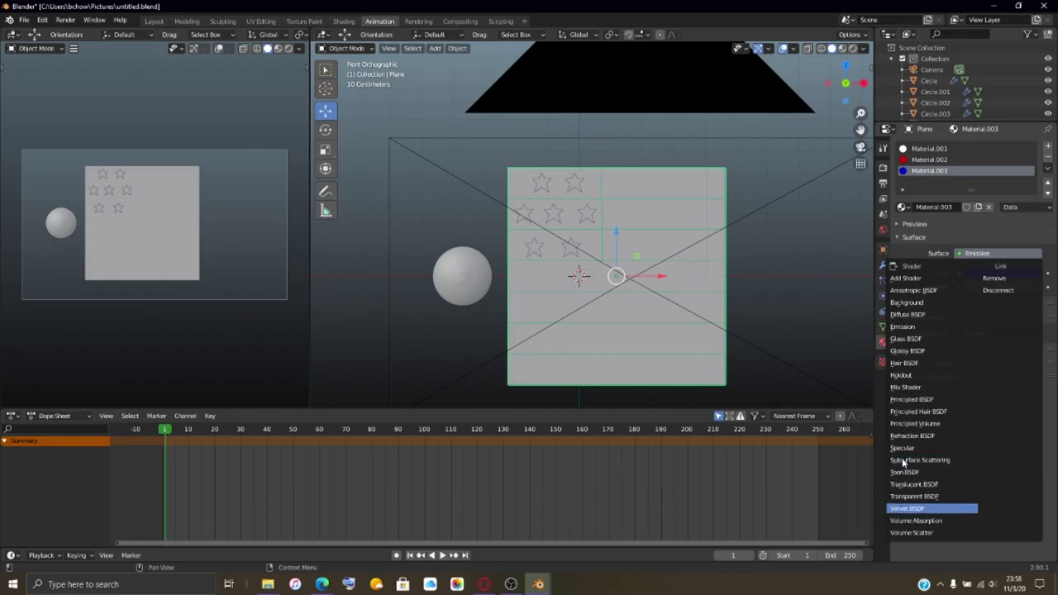
pyautogui.scroll(3, 903, 463)
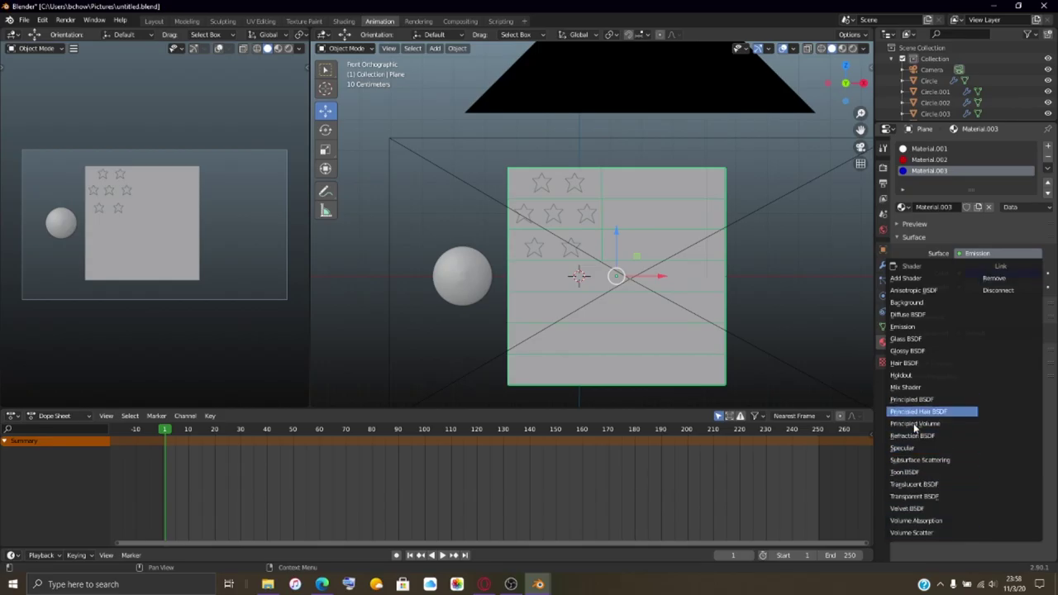
pyautogui.click(929, 317)
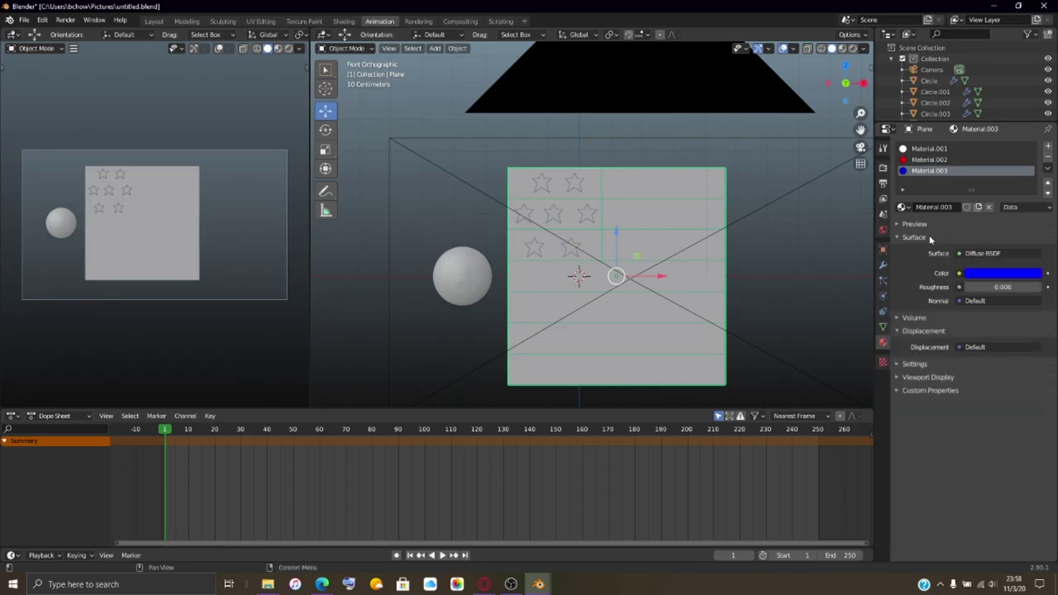
# Step: Change the surface shaders of the plane's red Material.002 and white Material.001 to Diffuse BSDF
pyautogui.moveTo(548, 586)
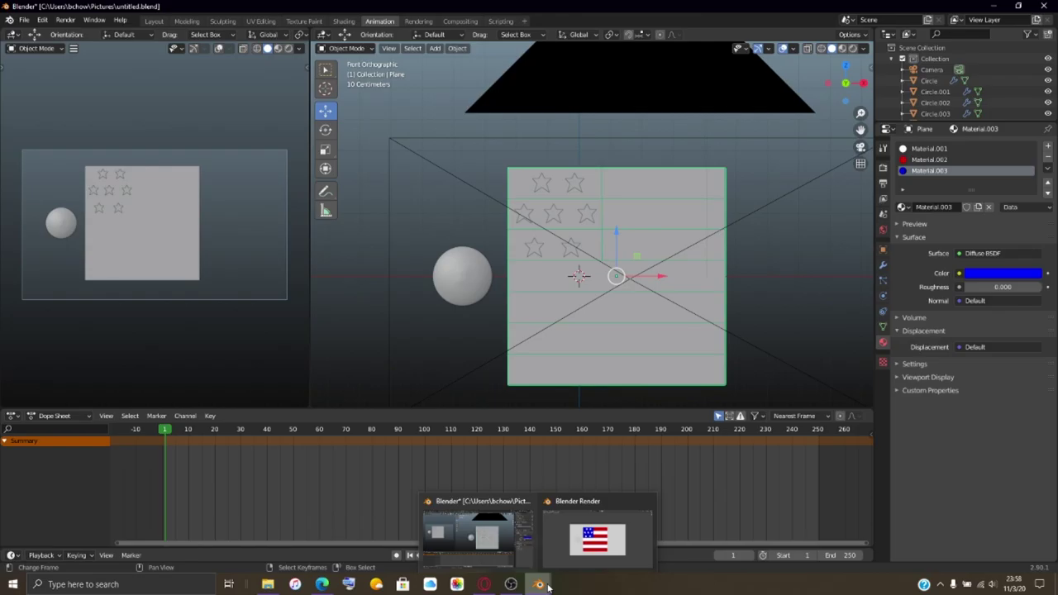
pyautogui.click(934, 160)
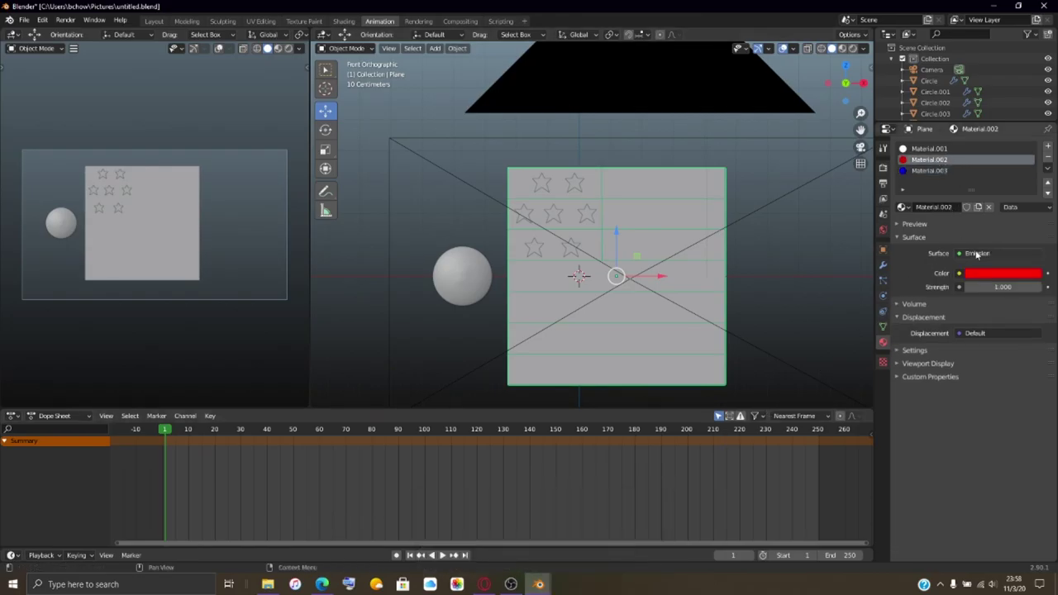
pyautogui.click(977, 254)
pyautogui.click(958, 315)
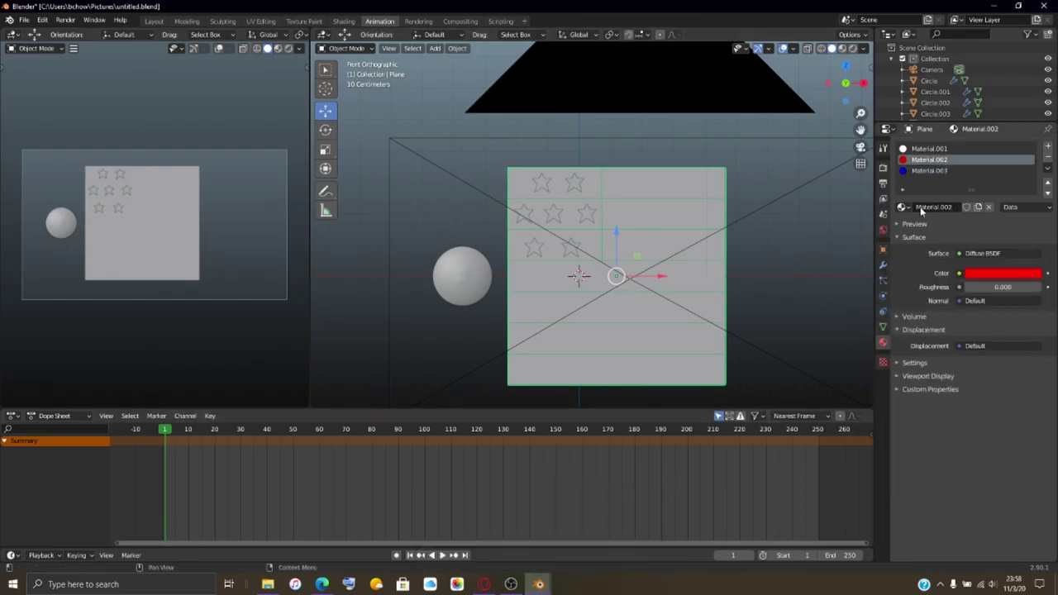
pyautogui.click(920, 148)
pyautogui.click(992, 252)
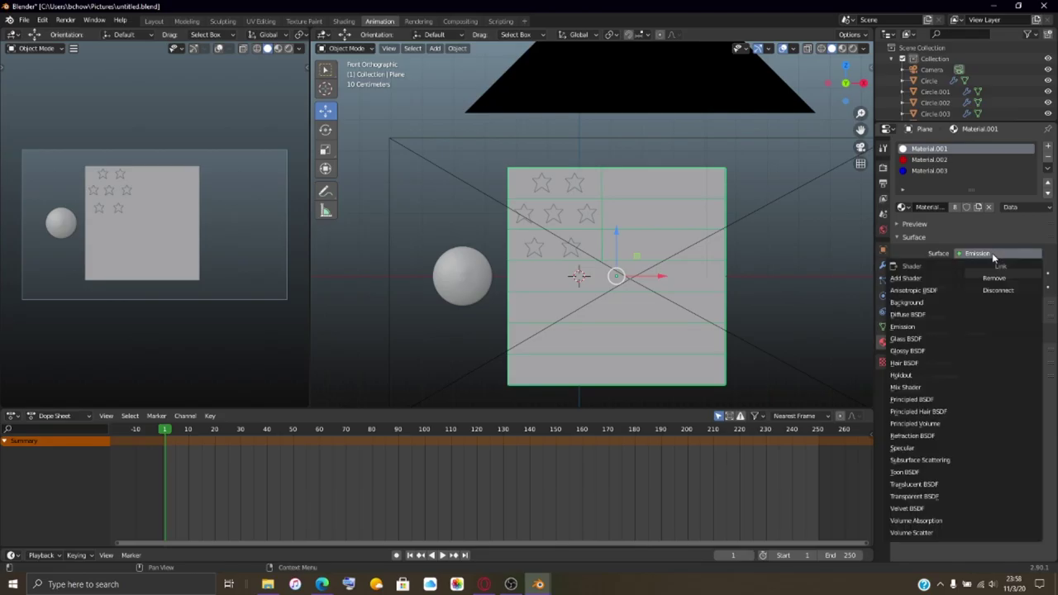
pyautogui.click(918, 314)
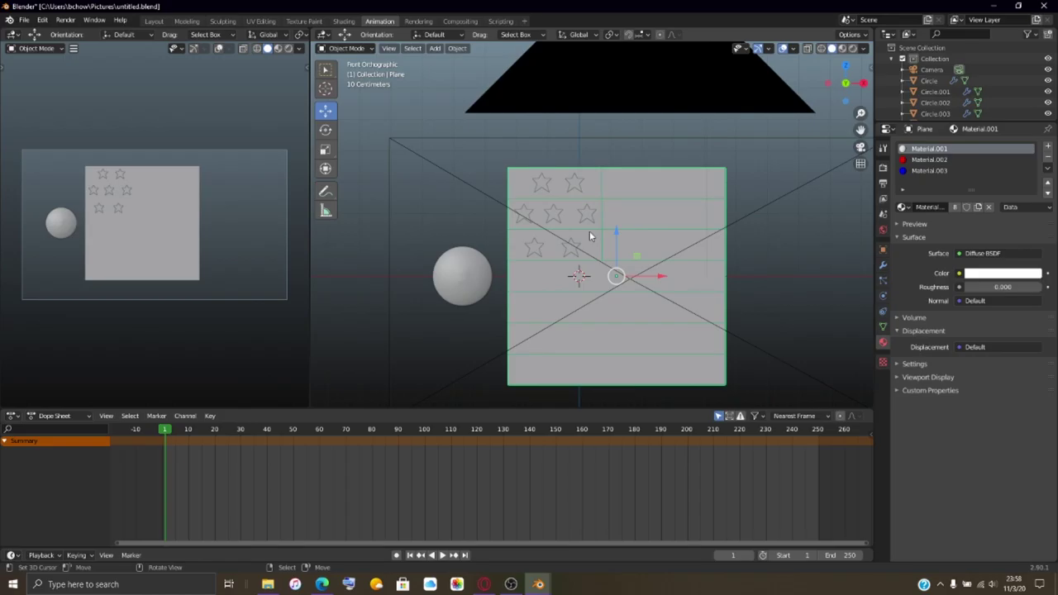
# Step: Render the flag with the diffuse materials, review the image, and close the render window
pyautogui.press('F12')
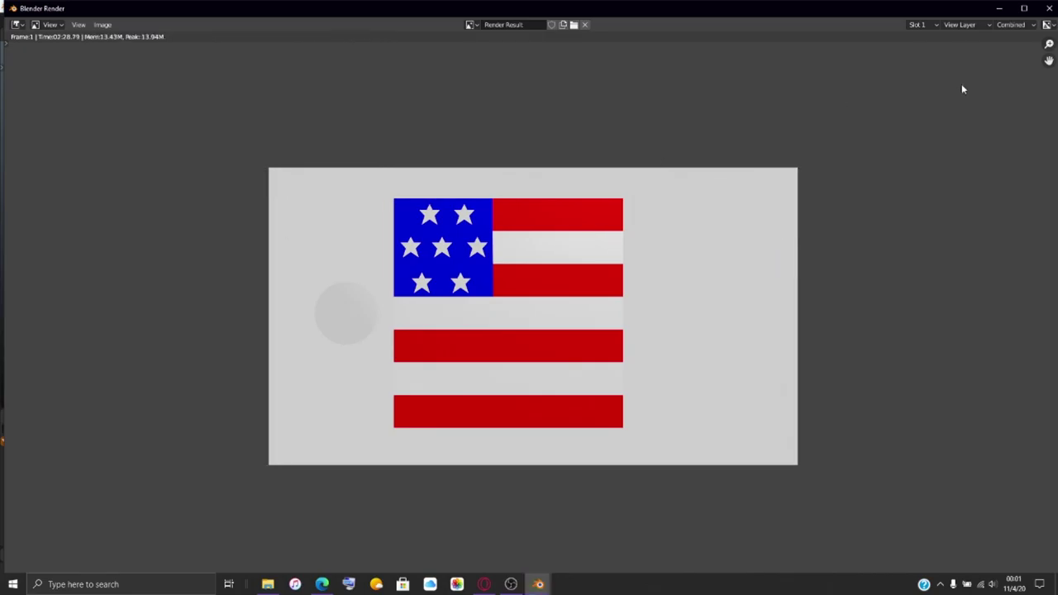
pyautogui.click(1050, 8)
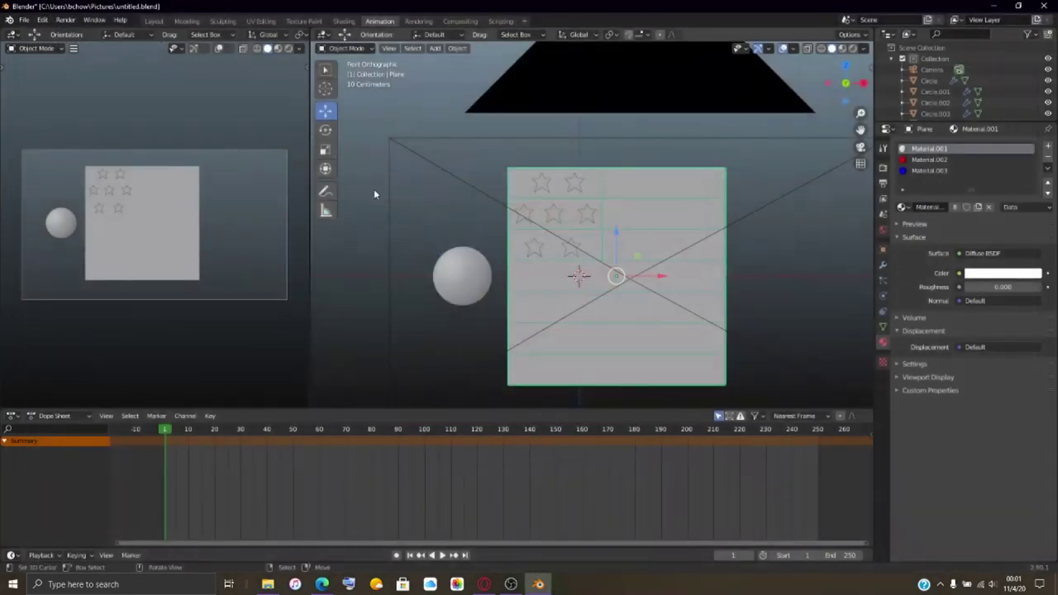
# Step: Assign the existing material named Material to the sphere beside the flag
pyautogui.click(465, 264)
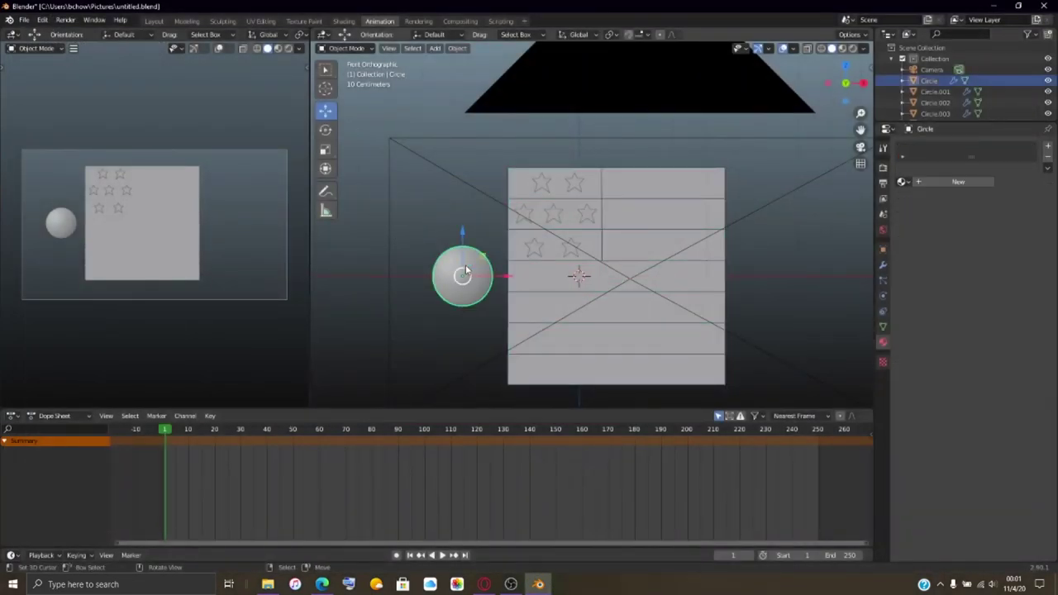
pyautogui.click(903, 181)
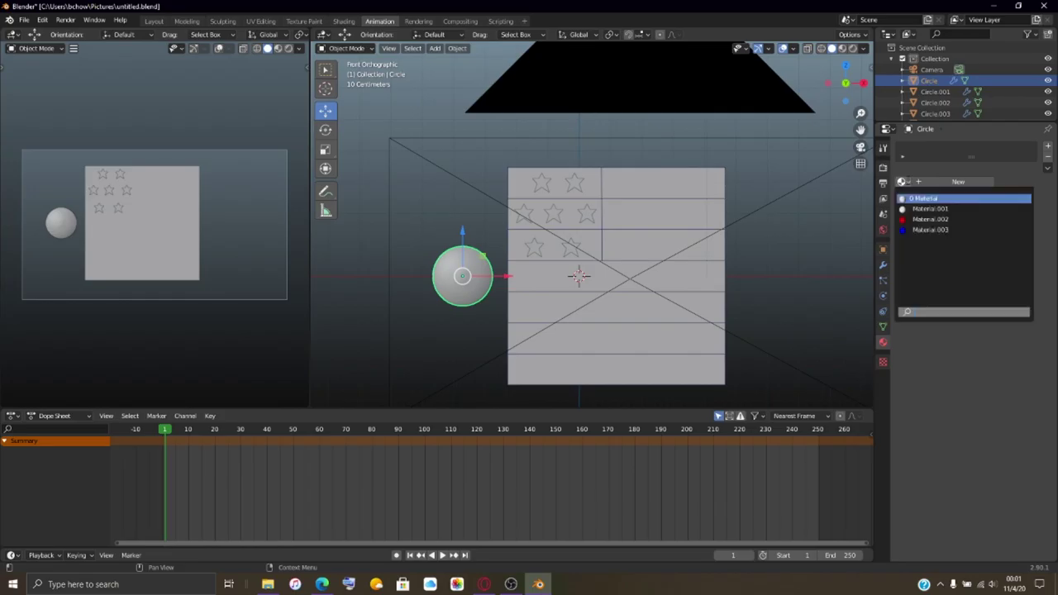
pyautogui.click(916, 199)
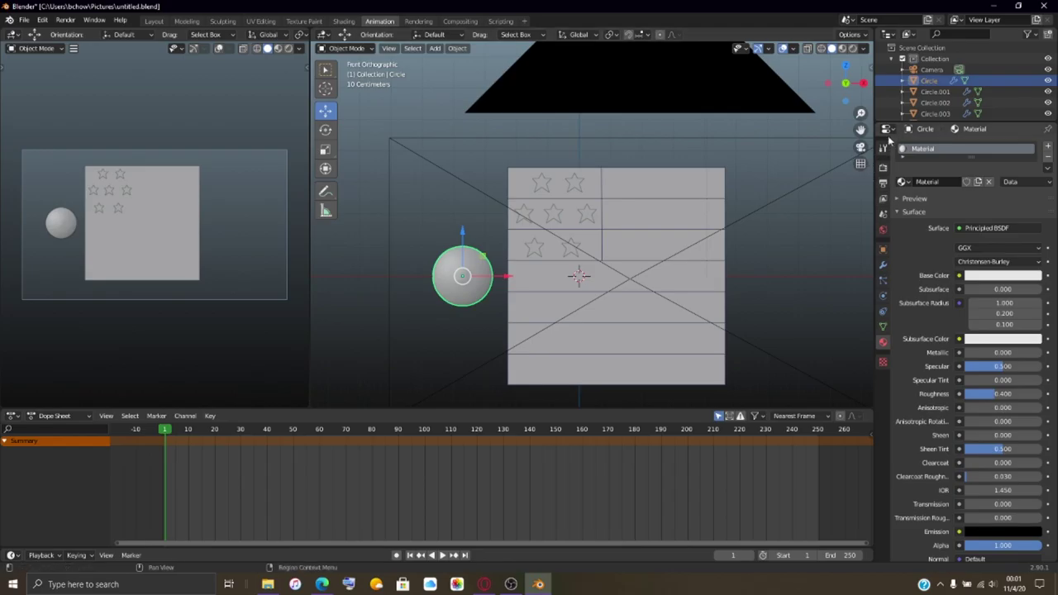
# Step: Compare the sphere's and plane's materials, and change the plane's white Material.001 surface shader to Principled BSDF
pyautogui.click(635, 204)
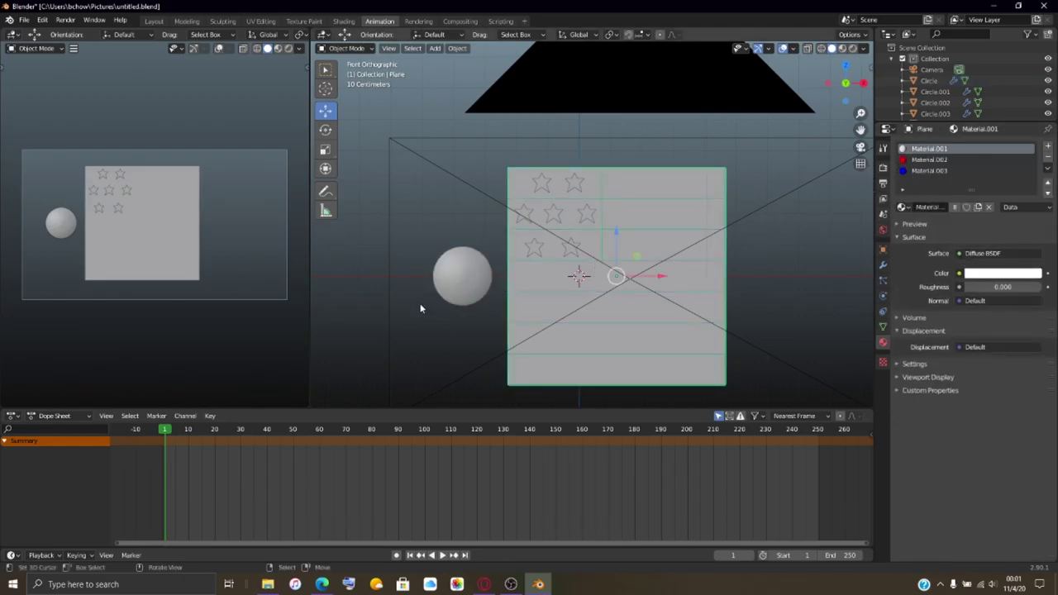
pyautogui.click(440, 278)
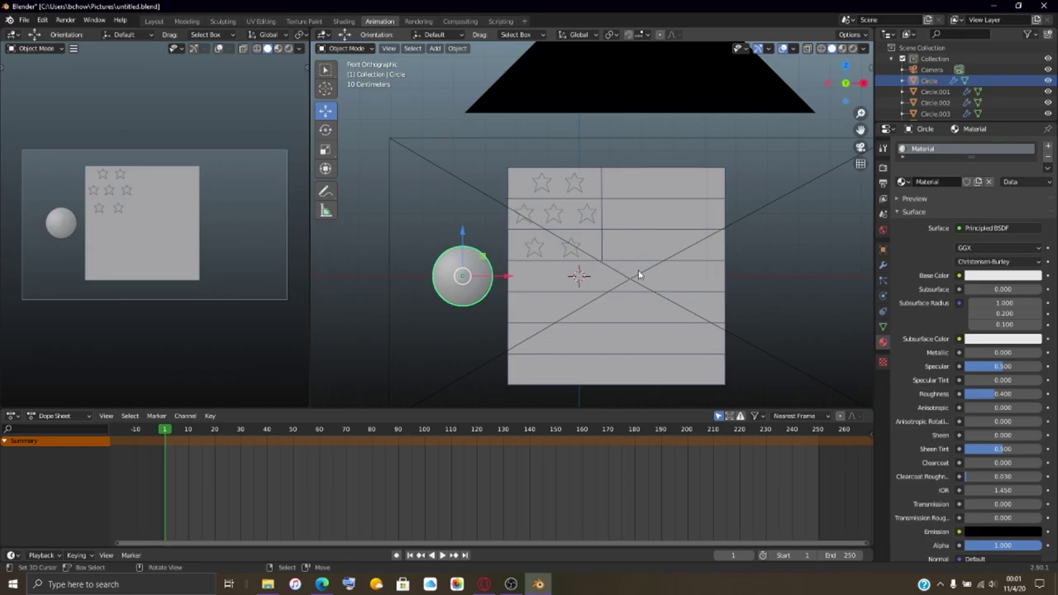
pyautogui.click(639, 275)
pyautogui.click(652, 239)
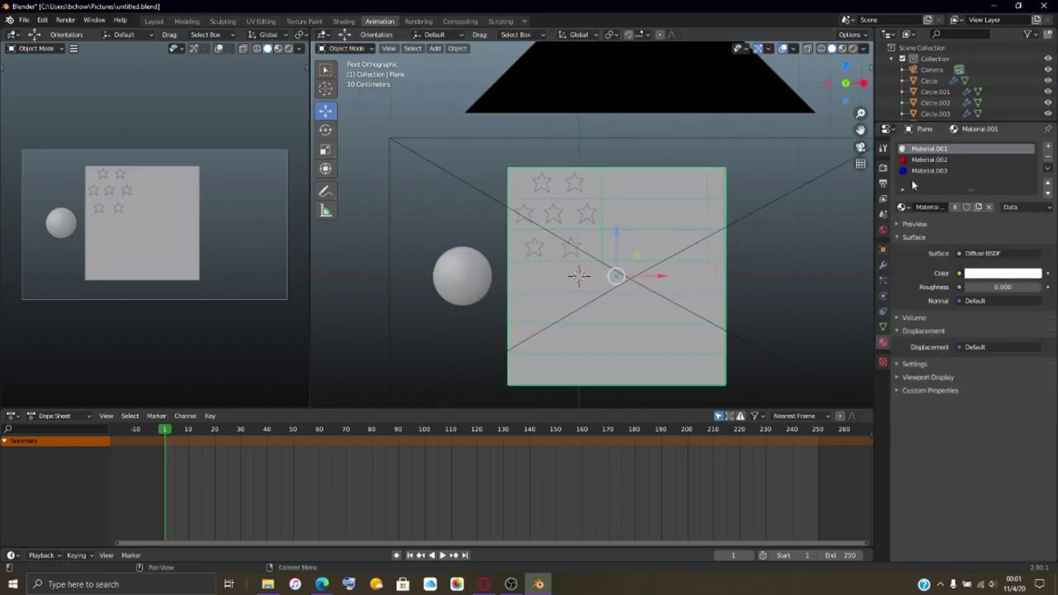
pyautogui.click(977, 253)
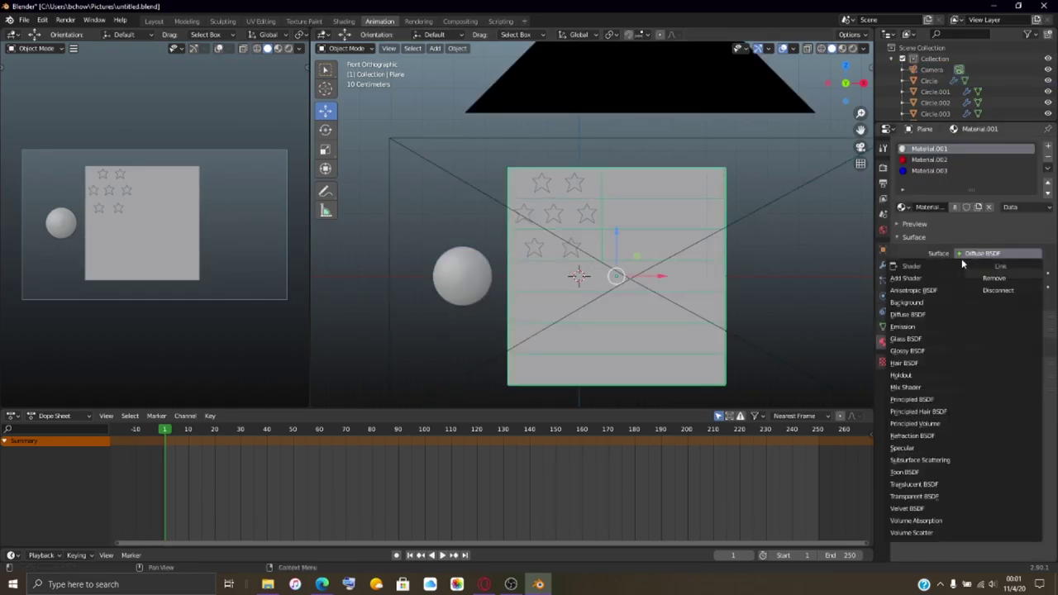
pyautogui.click(929, 400)
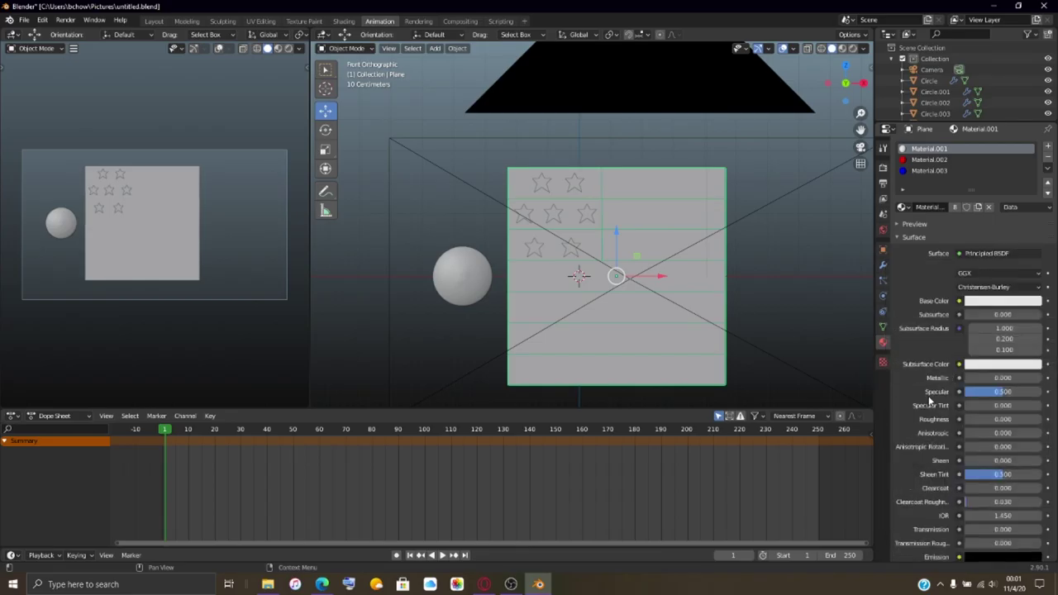
# Step: Change the plane's Material.002 surface shader to Principled BSDF and give it a dark red base color
pyautogui.click(929, 159)
pyautogui.click(971, 255)
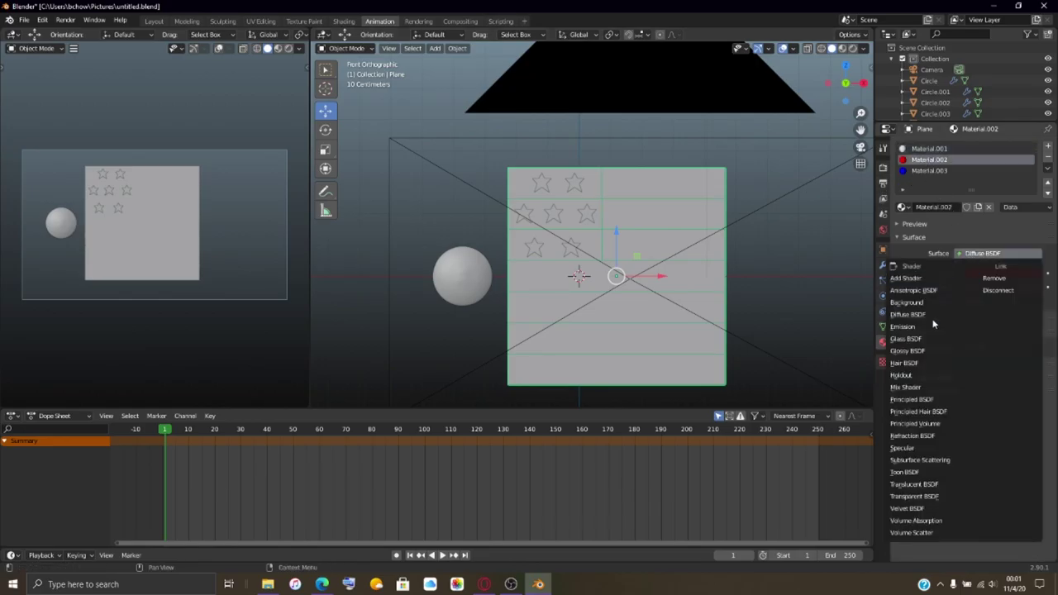
pyautogui.click(923, 401)
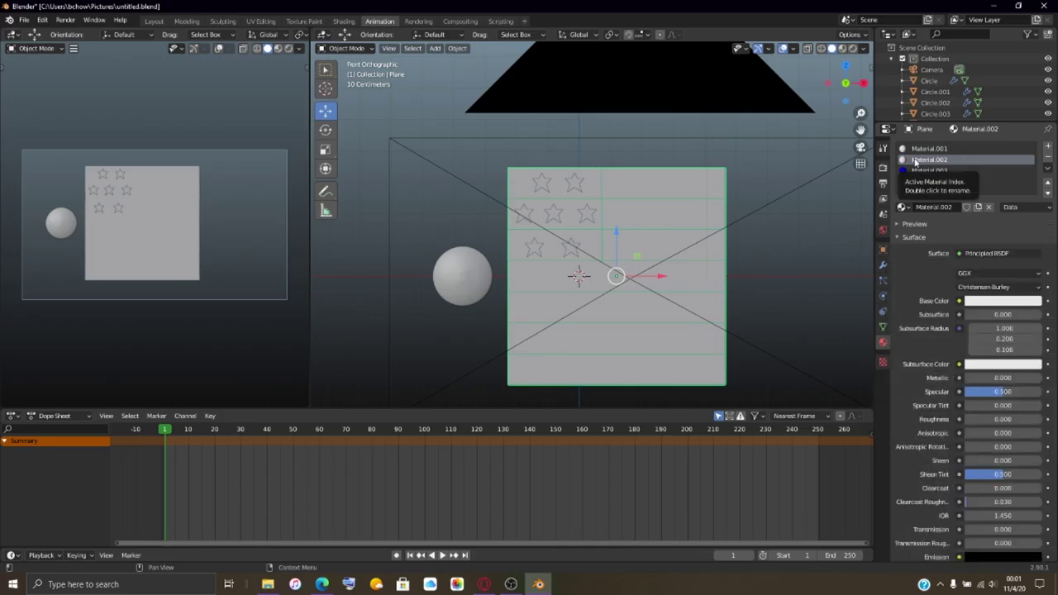
pyautogui.click(993, 301)
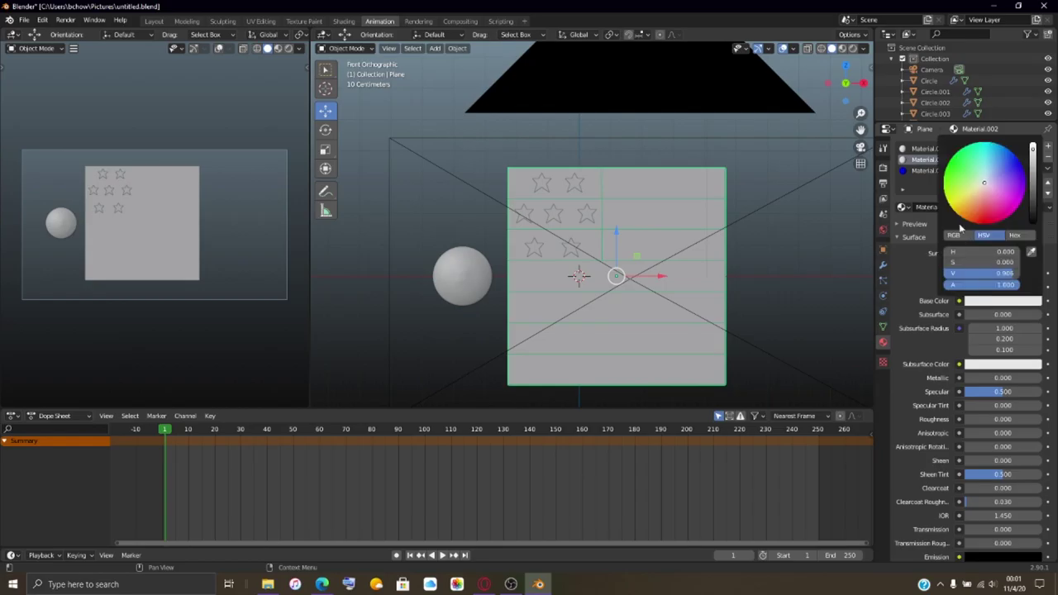
pyautogui.moveTo(985, 174); pyautogui.dragTo(988, 223)
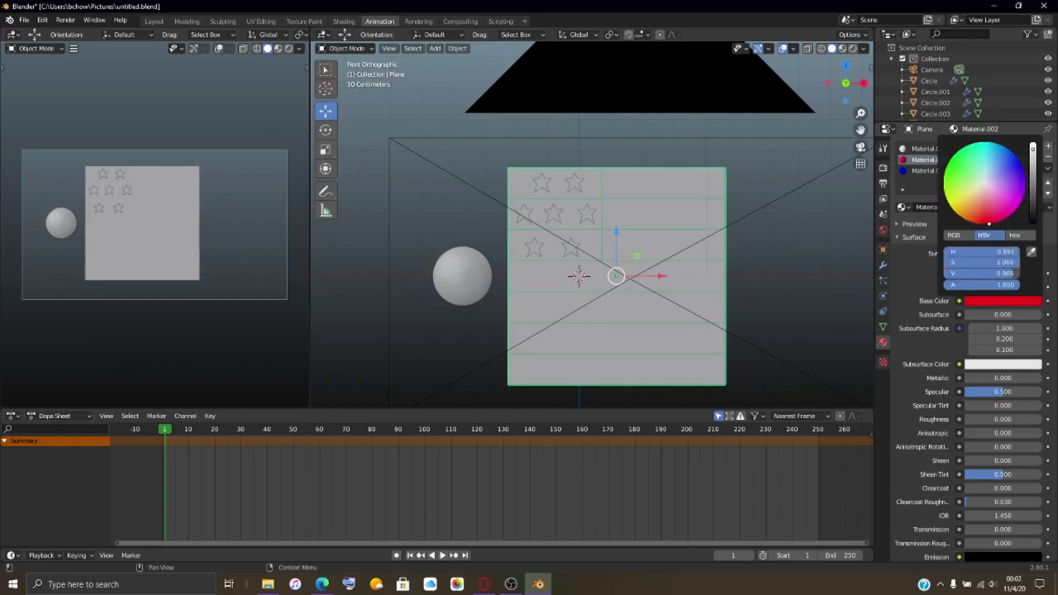
pyautogui.moveTo(1033, 149); pyautogui.dragTo(1032, 167)
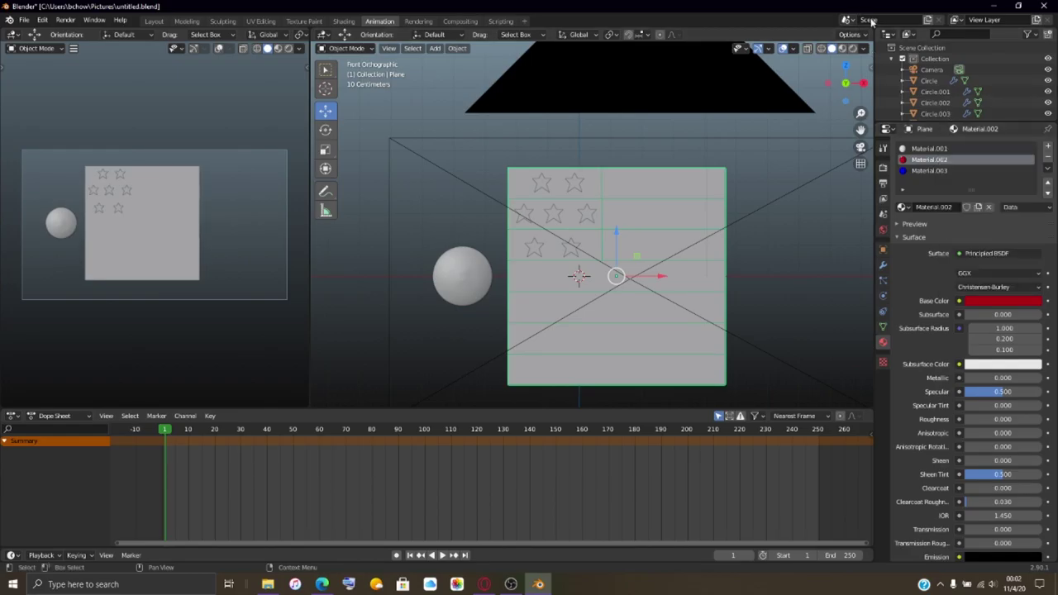
# Step: Change the plane's Material.003 surface shader to Principled BSDF and give it a dark blue base color
pyautogui.click(928, 170)
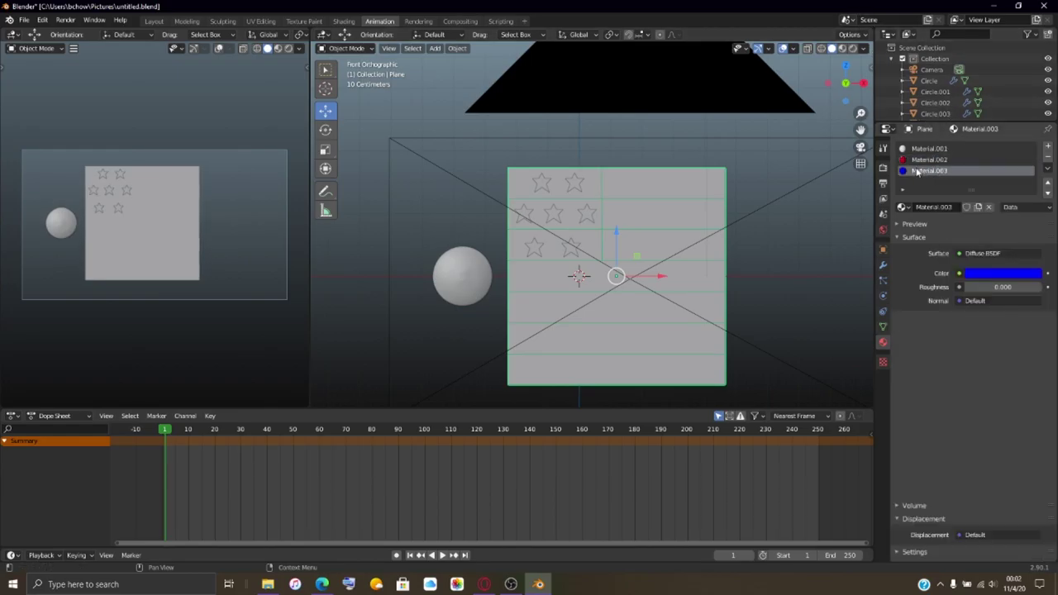
pyautogui.click(982, 253)
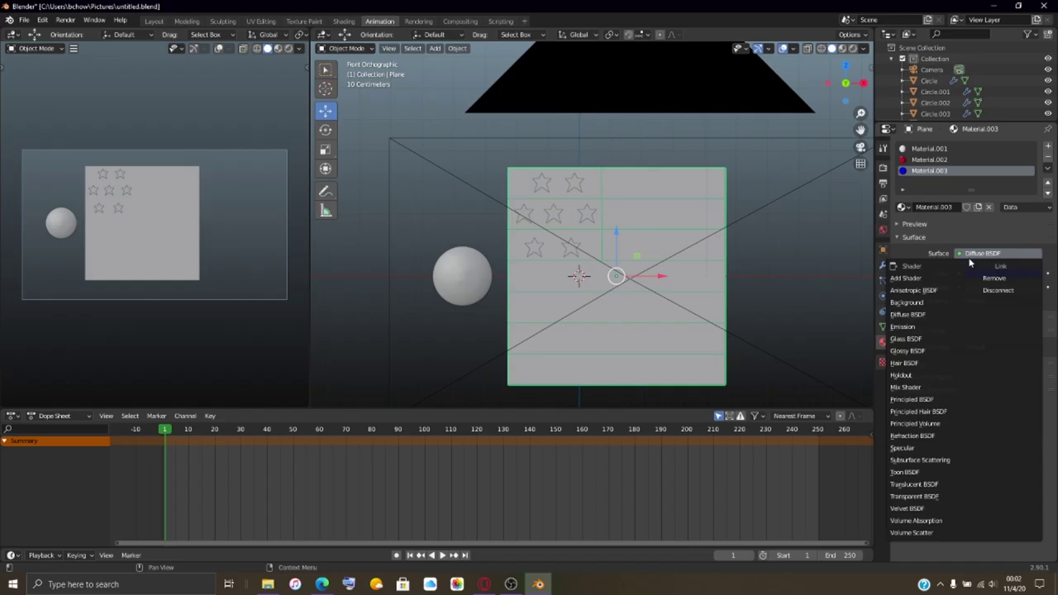
pyautogui.click(913, 399)
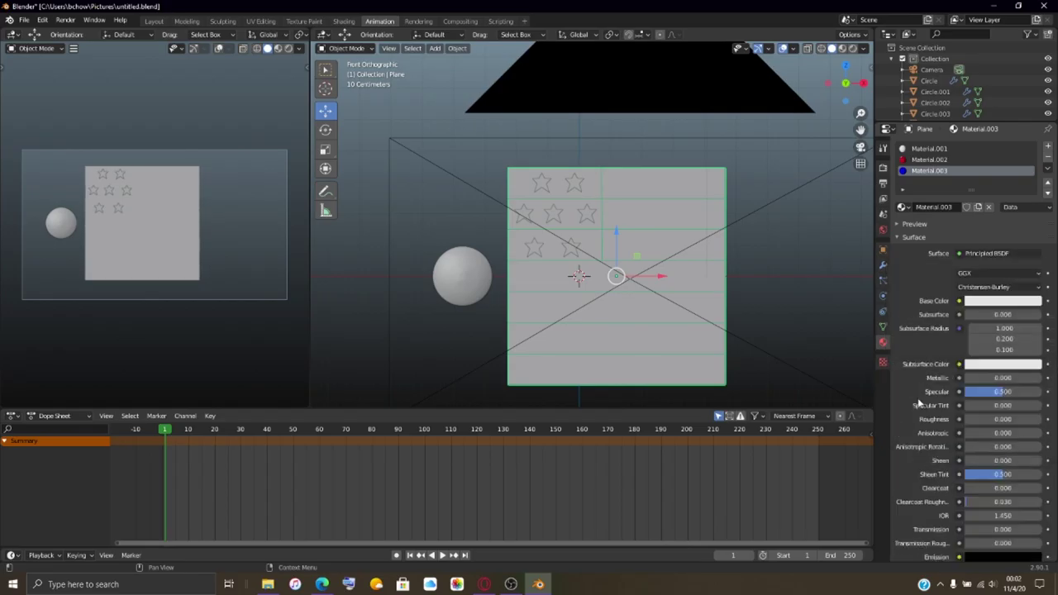
pyautogui.click(981, 301)
pyautogui.click(1009, 150)
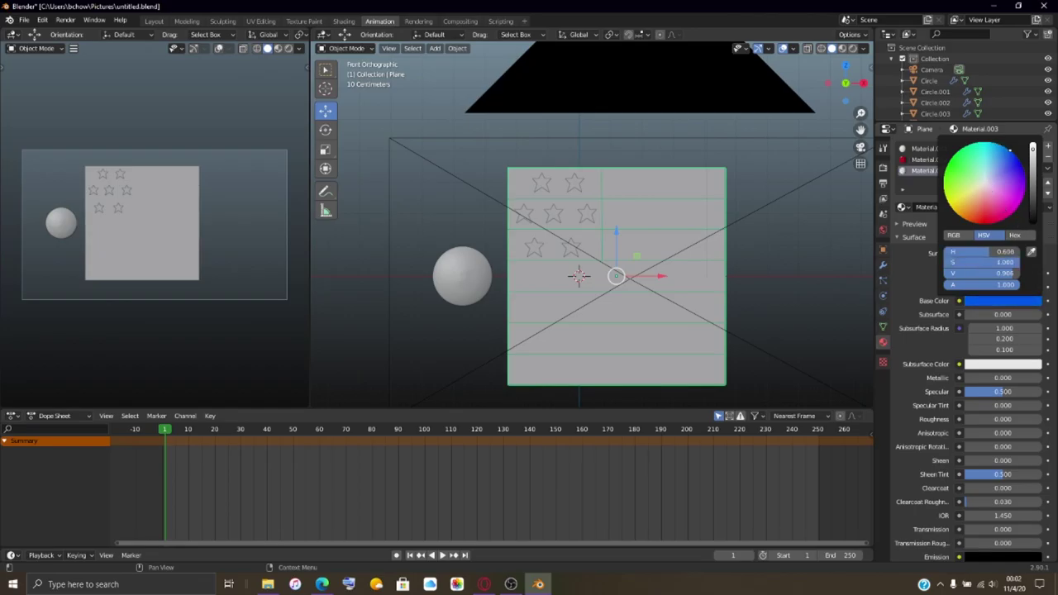
pyautogui.click(1019, 162)
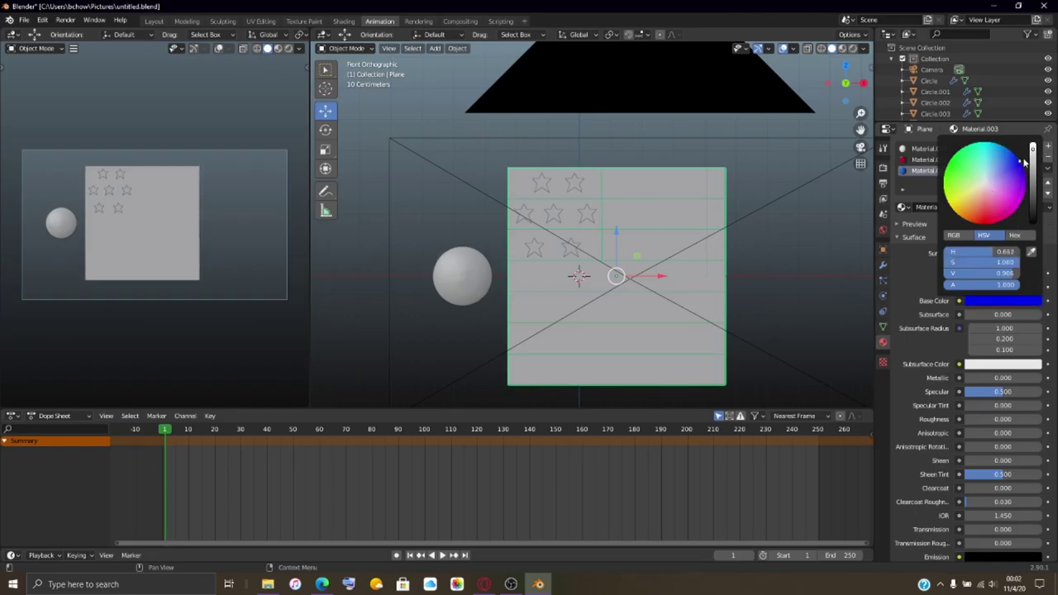
pyautogui.moveTo(1033, 151); pyautogui.dragTo(1033, 183)
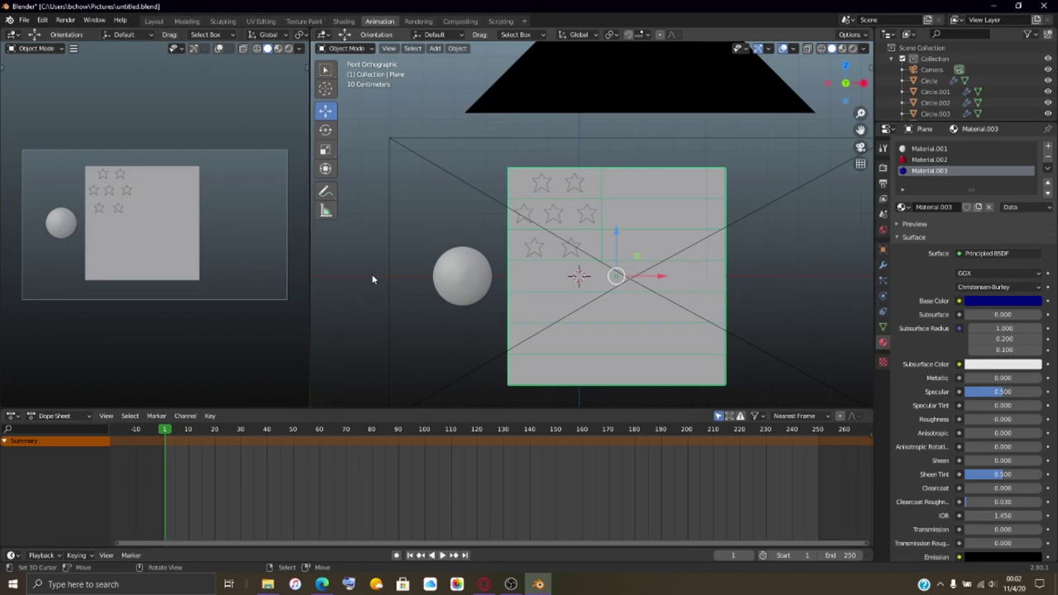
# Step: Start rendering the flag with the Principled materials, check the emerging image, and return to the scene
pyautogui.press('F12')
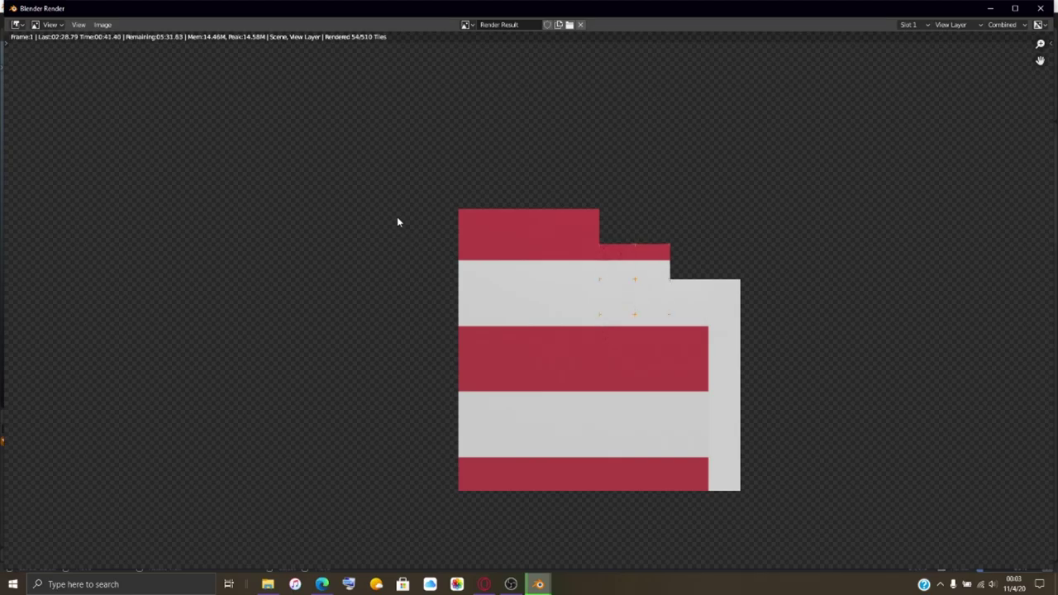
pyautogui.click(188, 581)
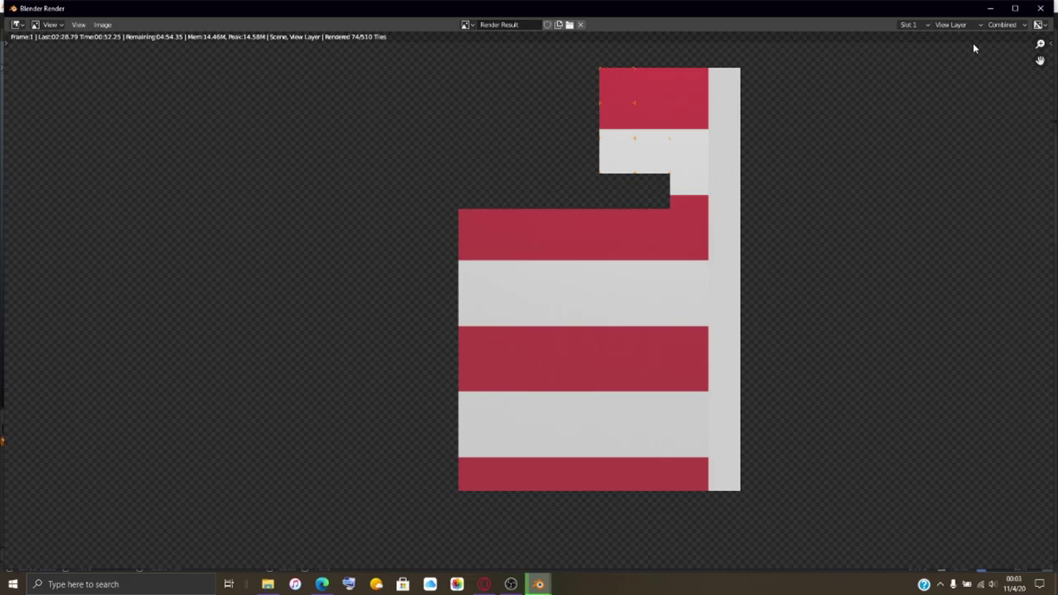
pyautogui.press('F11')
# Step: Try adding a Shrinkwrap modifier to the sphere, and remove that modifier again
pyautogui.click(455, 298)
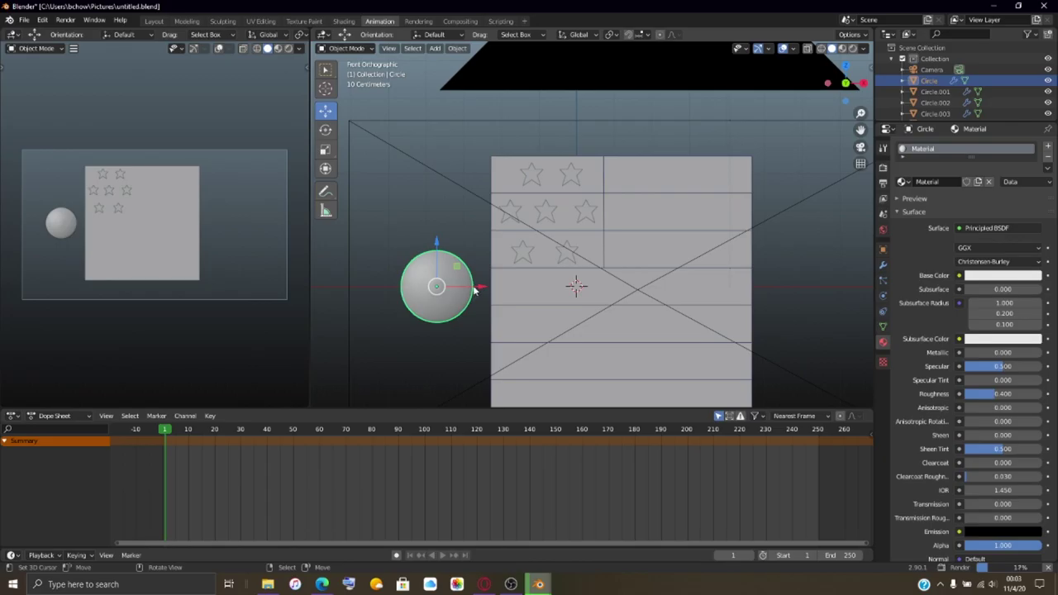
pyautogui.click(588, 305)
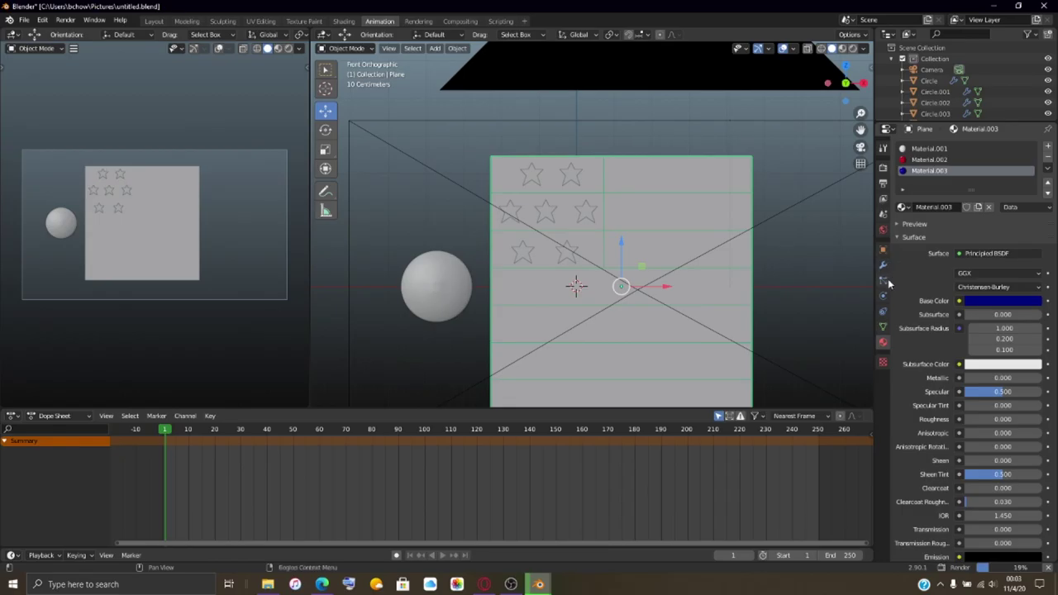
pyautogui.click(882, 265)
pyautogui.click(946, 149)
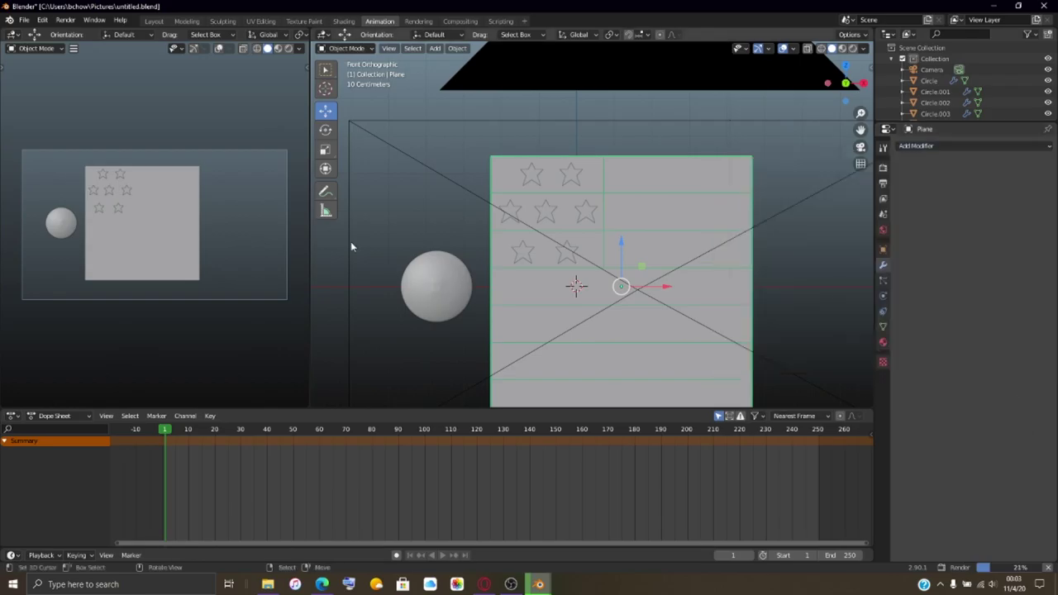
pyautogui.click(419, 278)
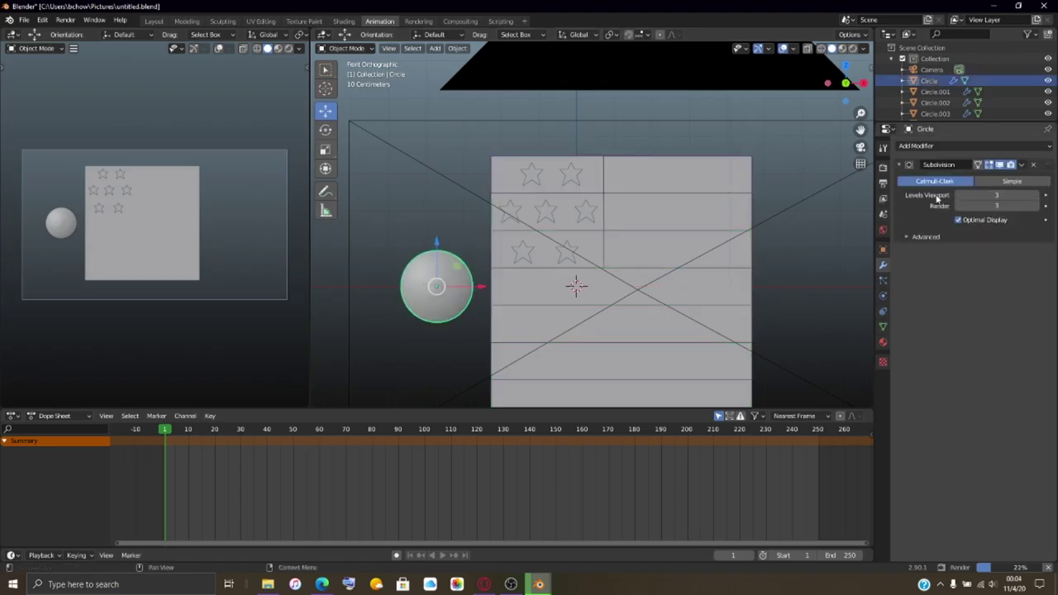
pyautogui.click(951, 147)
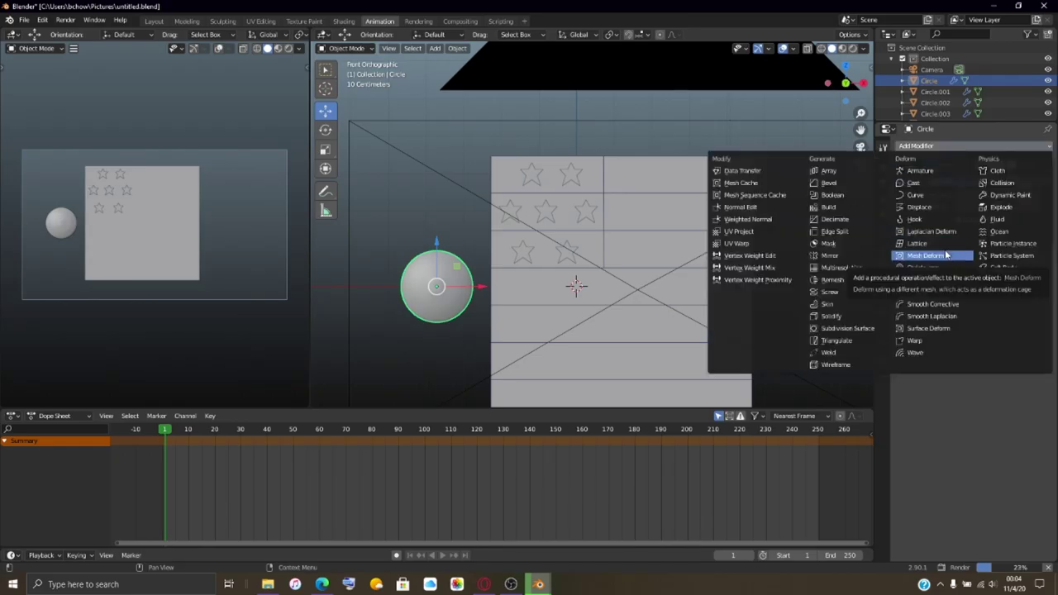
pyautogui.click(924, 268)
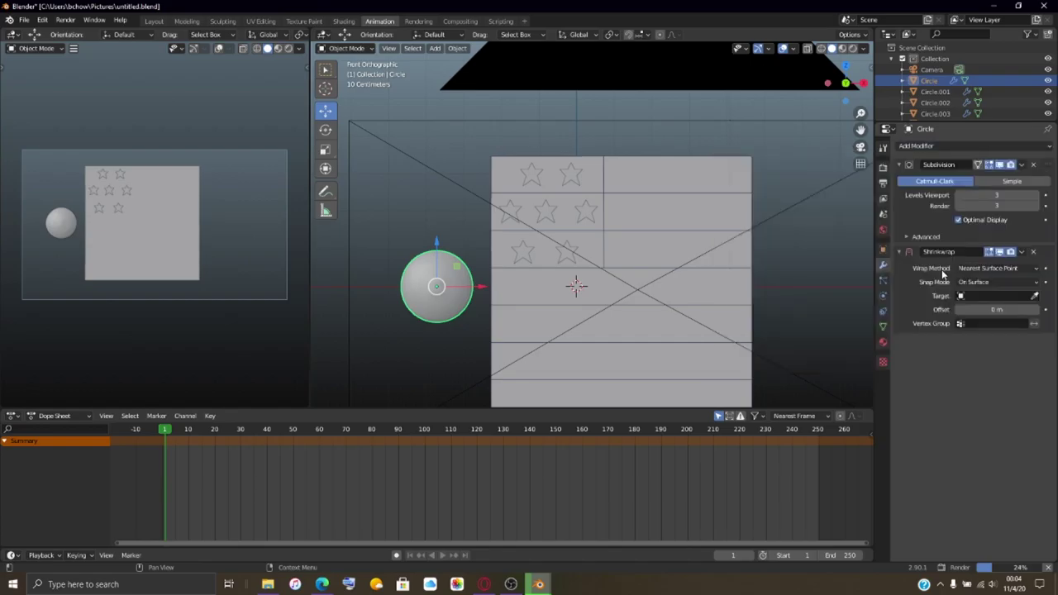
pyautogui.click(992, 296)
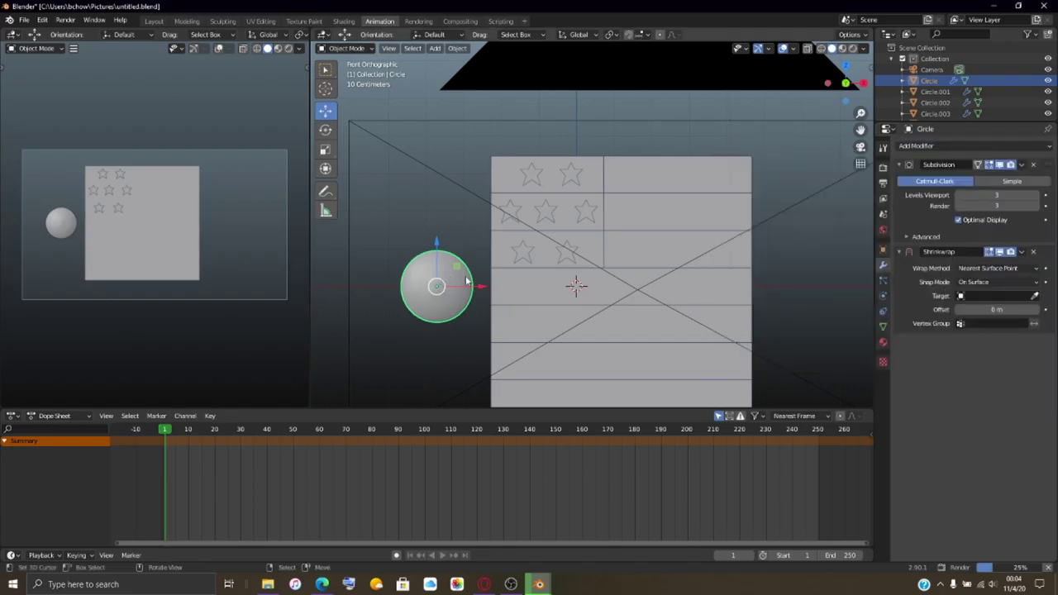
pyautogui.click(1033, 252)
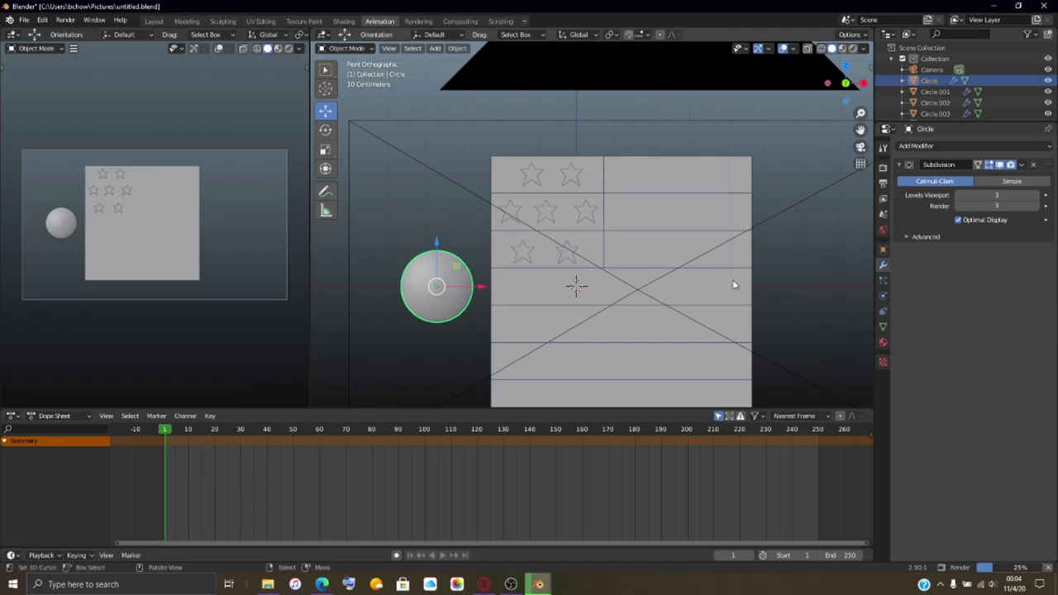
# Step: Add a Shrinkwrap modifier to the flag plane with the sphere, Circle, as its target
pyautogui.click(733, 285)
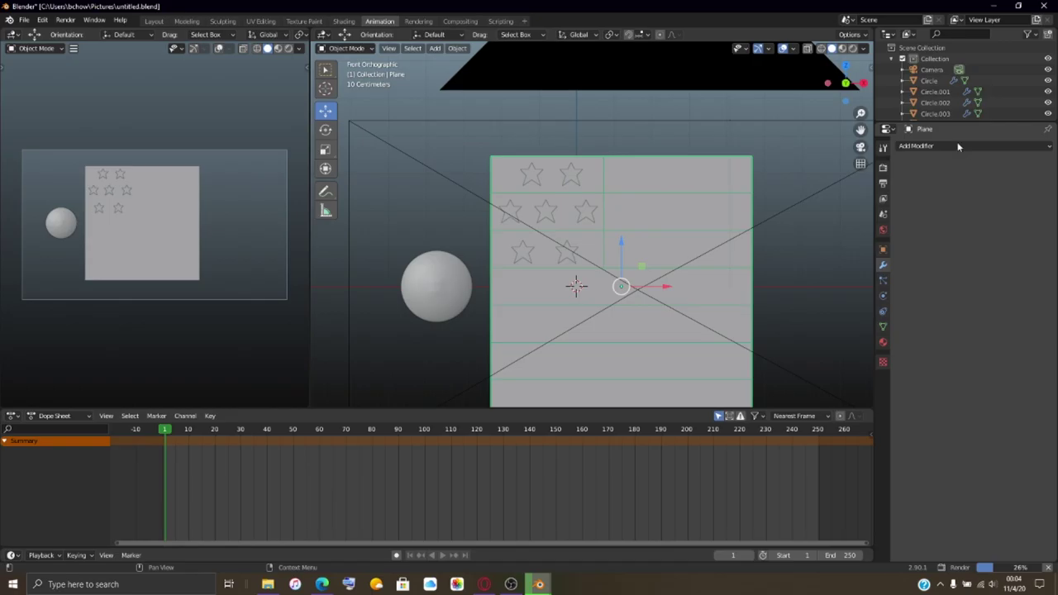
pyautogui.click(937, 102)
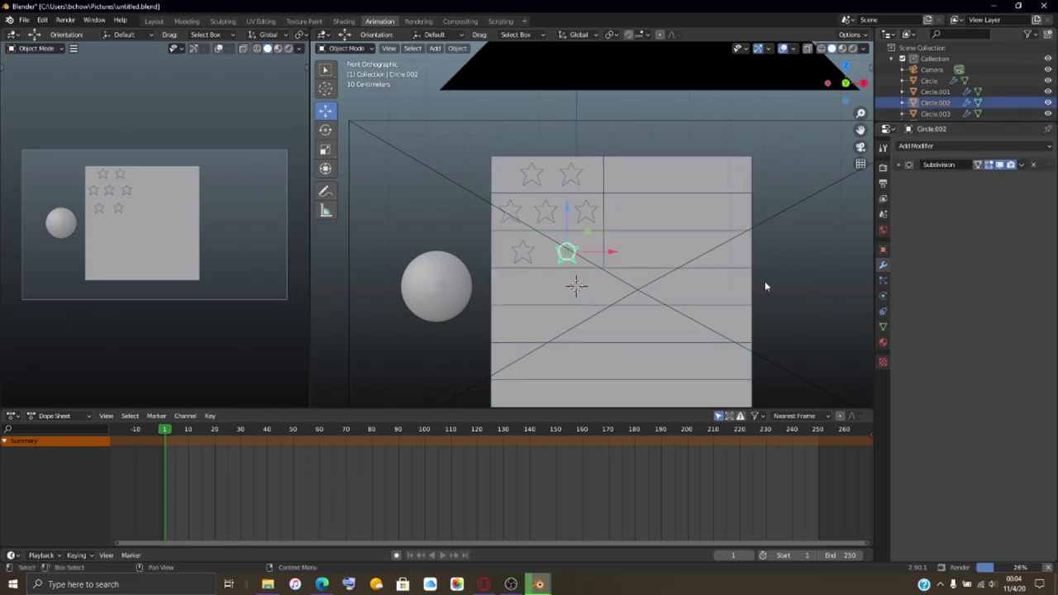
pyautogui.click(654, 208)
pyautogui.click(939, 145)
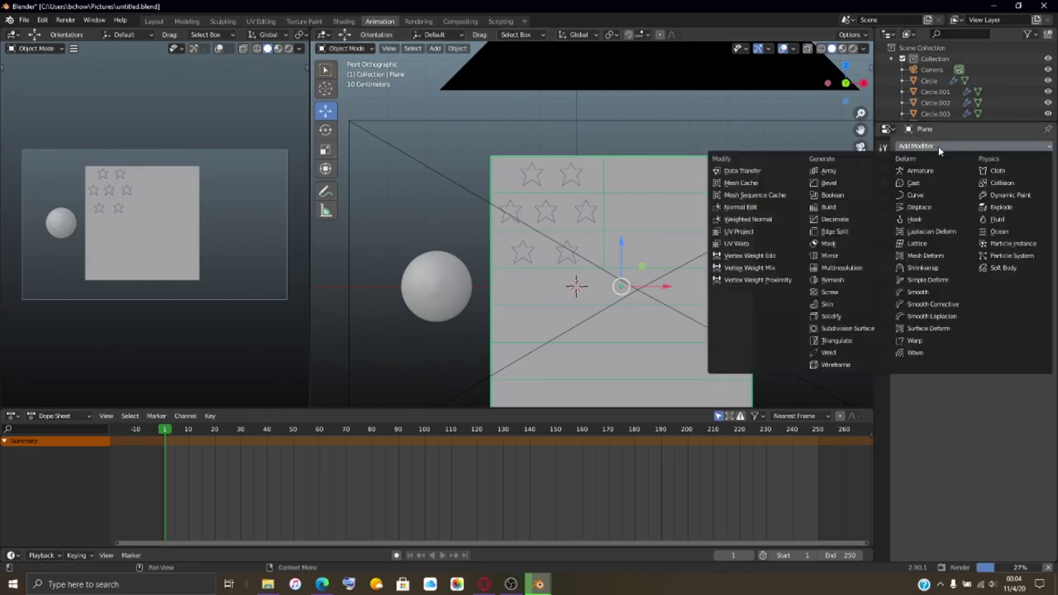
pyautogui.click(923, 268)
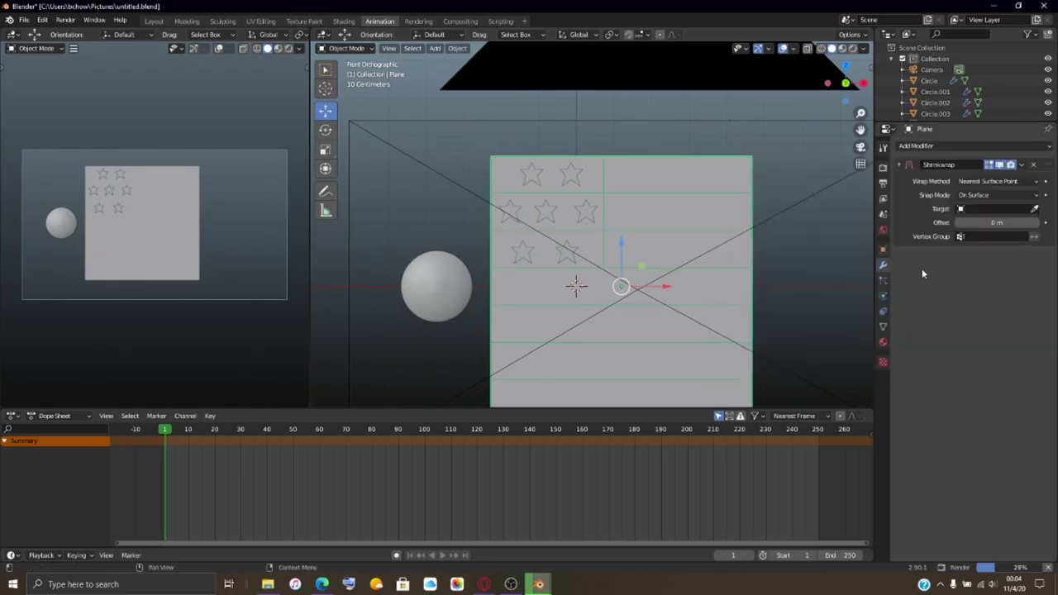
pyautogui.click(991, 209)
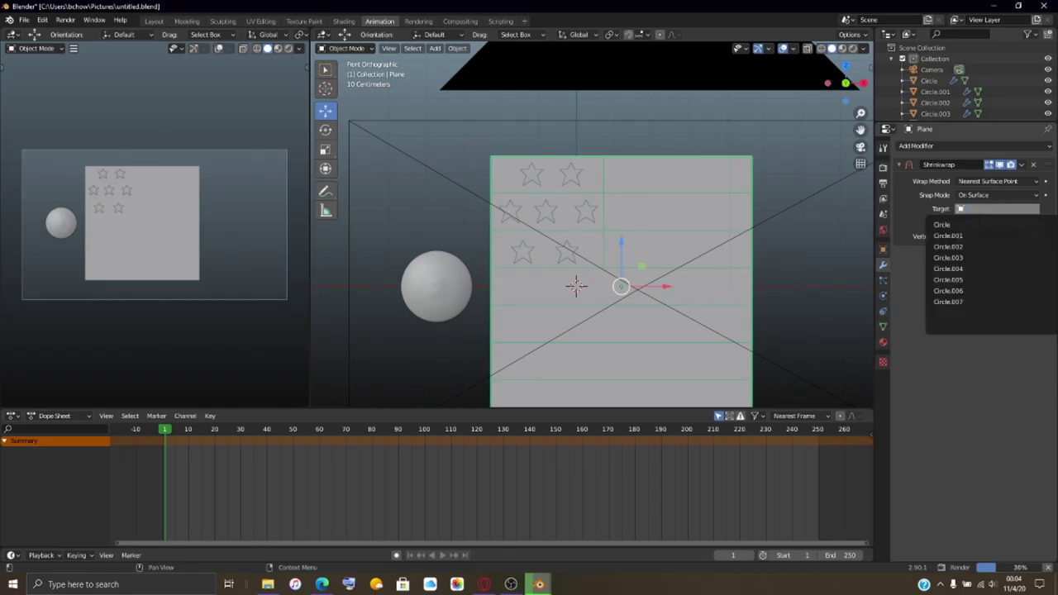
pyautogui.click(957, 225)
# Step: Adjust the offset of the plane's Shrinkwrap modifier to a small negative distance
pyautogui.scroll(2, 497, 312)
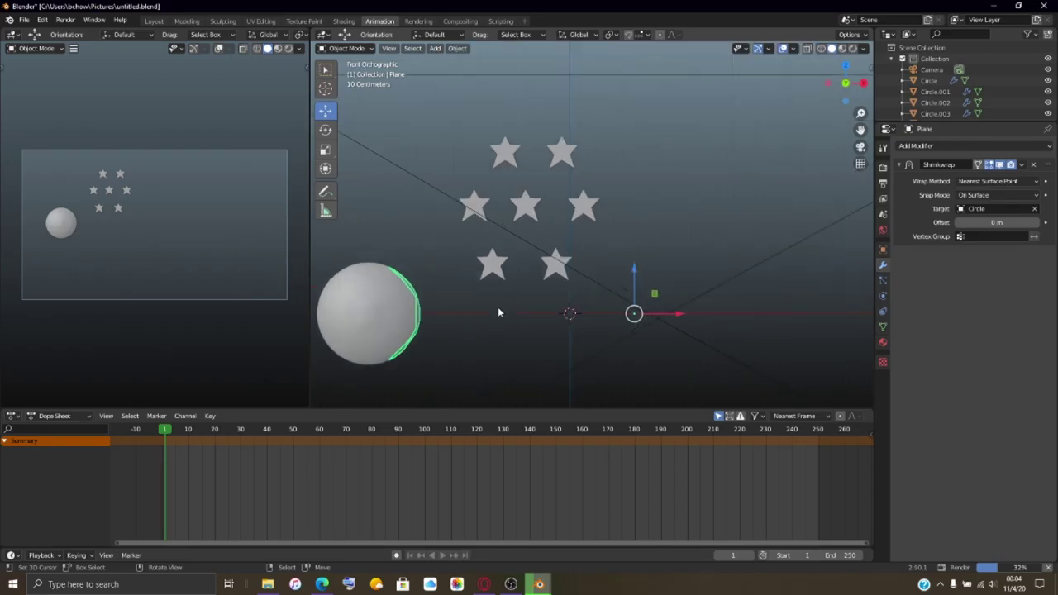
pyautogui.scroll(-1, 498, 313)
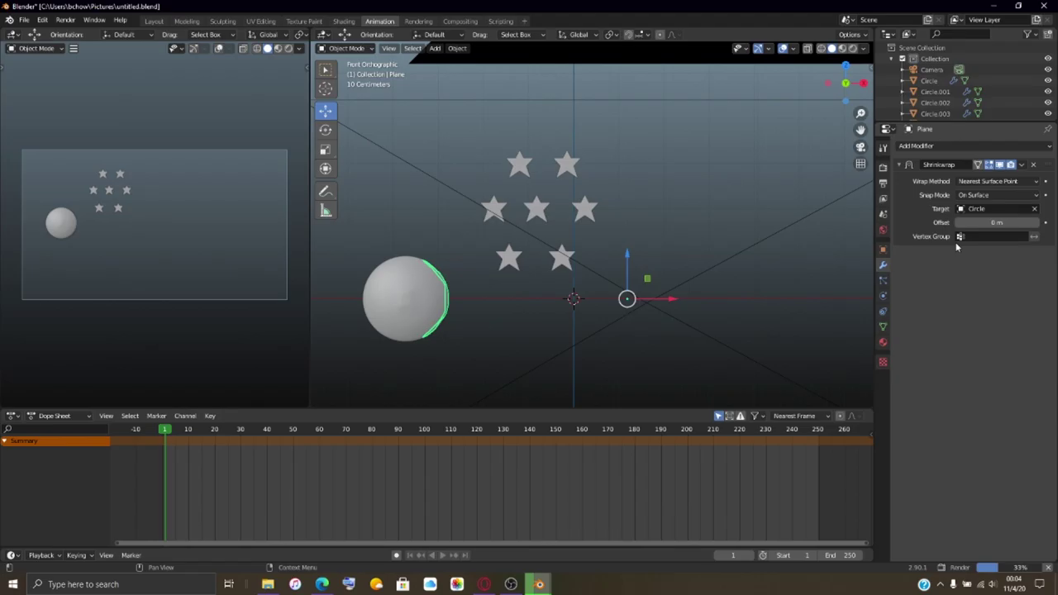
pyautogui.moveTo(963, 222); pyautogui.dragTo(979, 223)
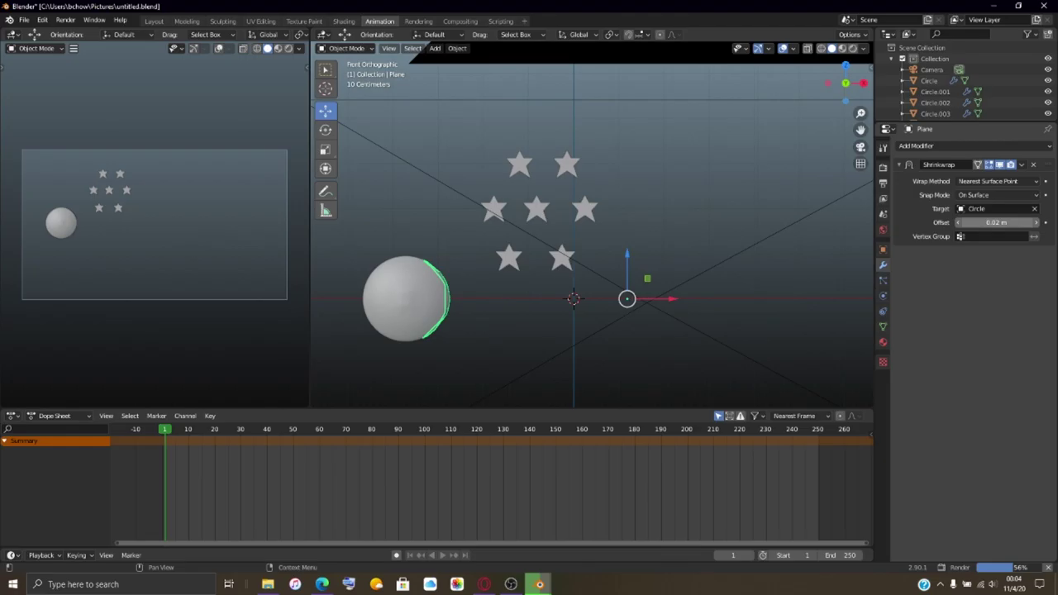
# Step: Try the Nearest Vertex and Project wrap methods on the plane's Shrinkwrap, and undo the Front face culling
pyautogui.click(988, 181)
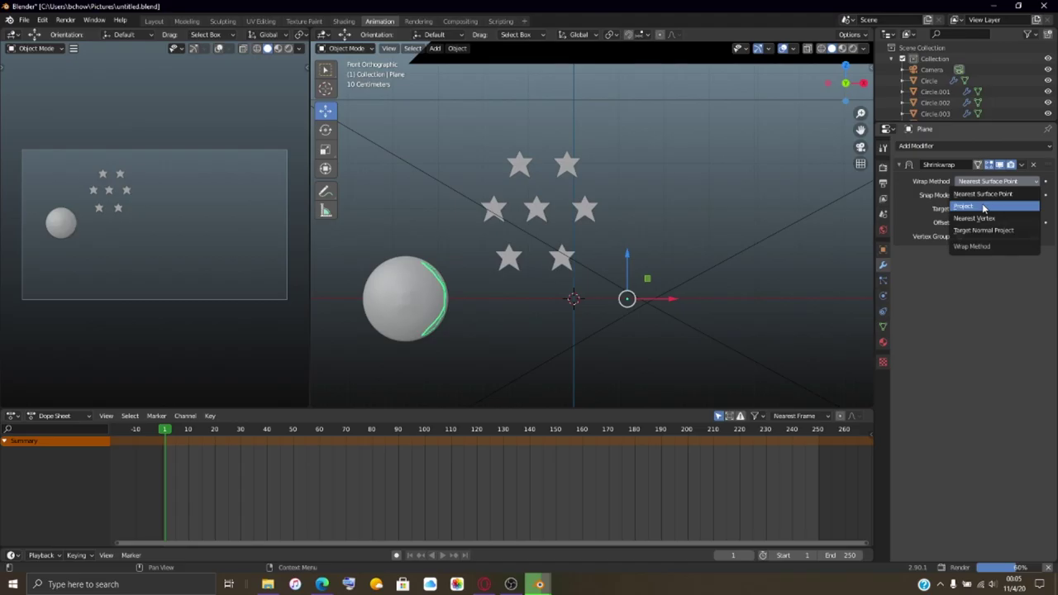
pyautogui.click(979, 218)
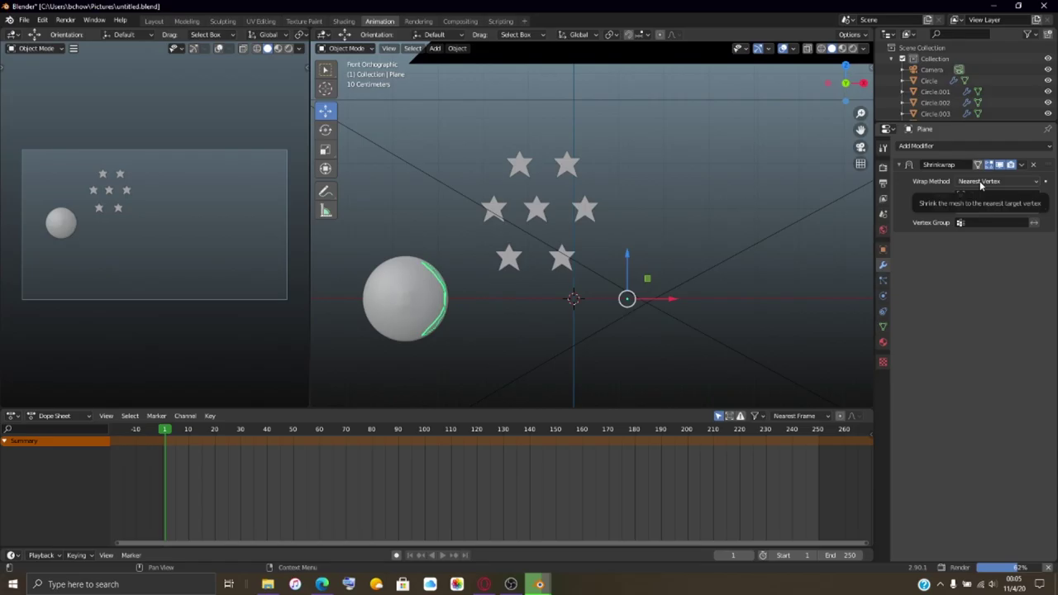
pyautogui.hotkey('ctrl', 'z')
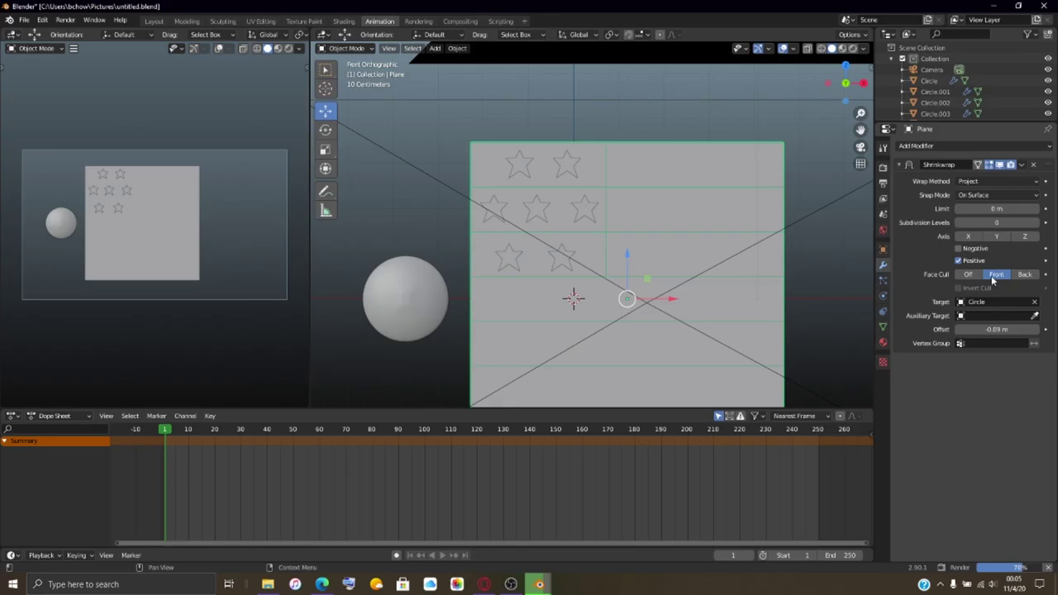
pyautogui.hotkey('ctrl', 'z')
# Step: Set the plane's Shrinkwrap snap mode to Outside and its wrap method to Nearest Surface Point
pyautogui.click(991, 195)
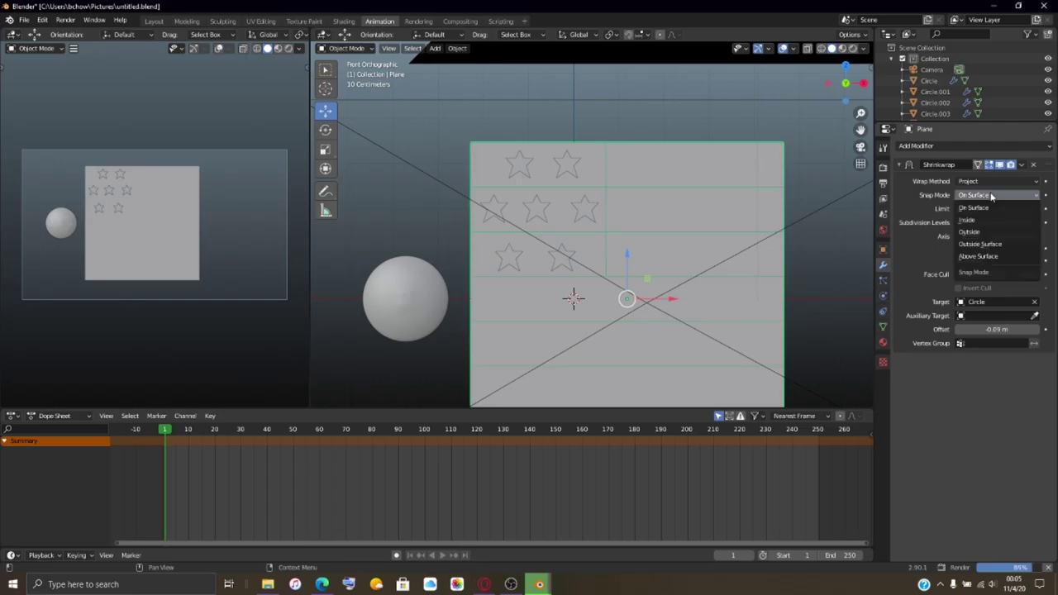
pyautogui.click(969, 231)
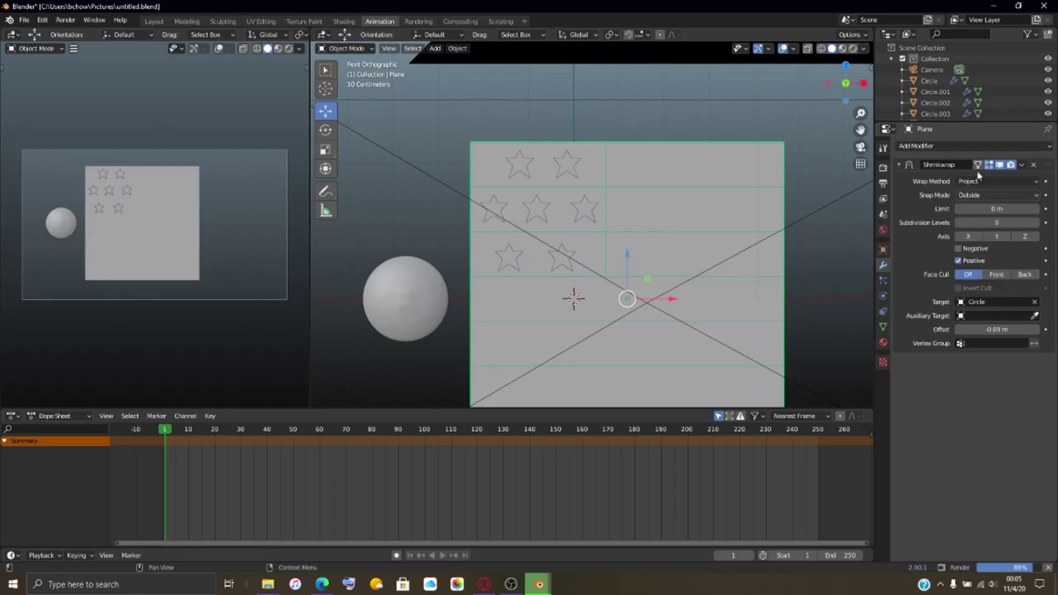
pyautogui.click(988, 181)
pyautogui.click(996, 192)
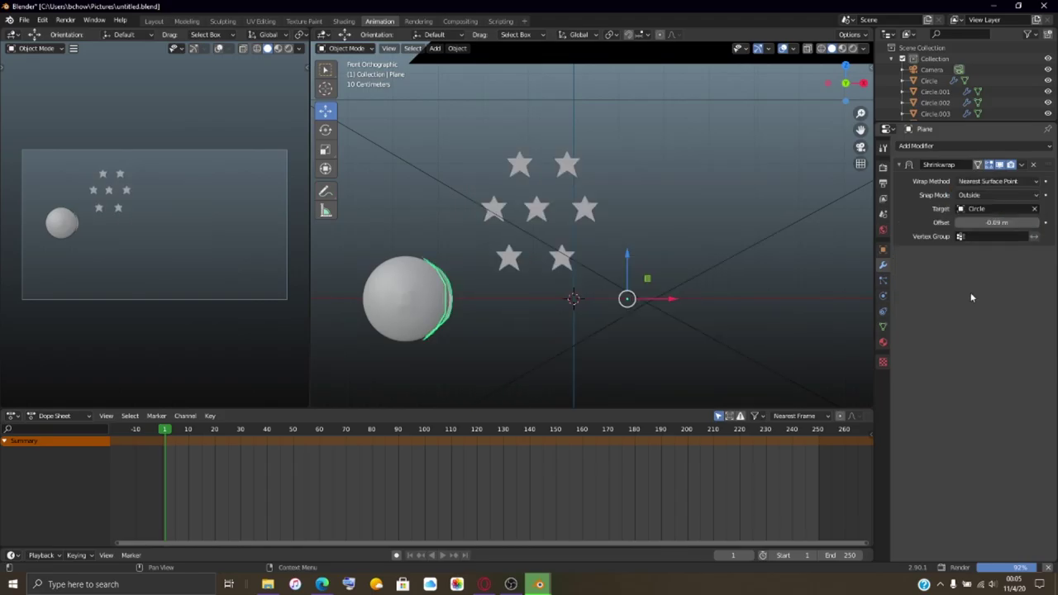
# Step: Try the Above Surface, Outside Surface and Inside snap modes on the plane's Shrinkwrap, then choose On Surface
pyautogui.click(986, 195)
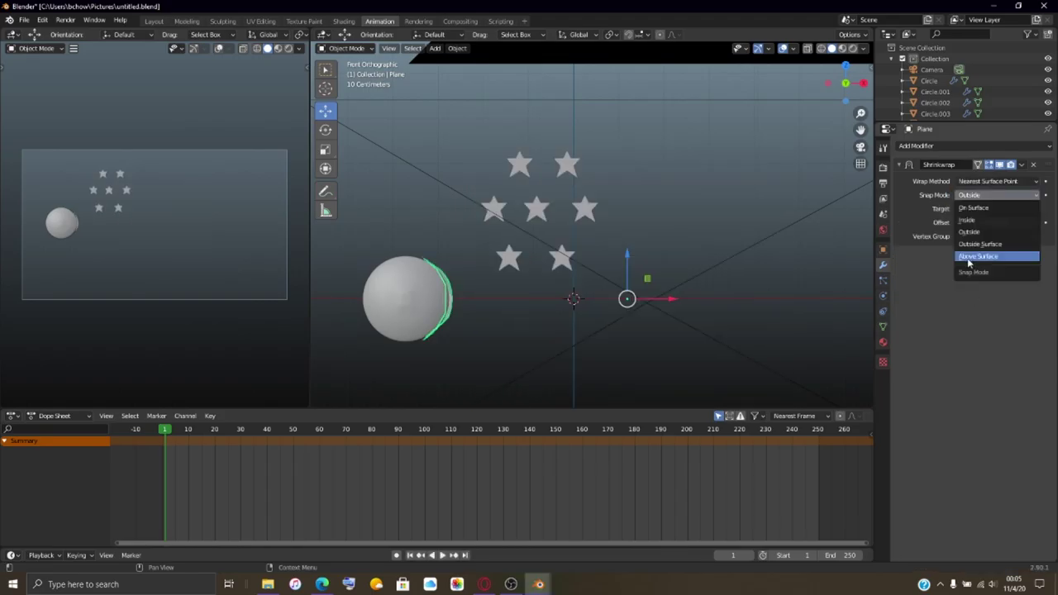
pyautogui.click(970, 261)
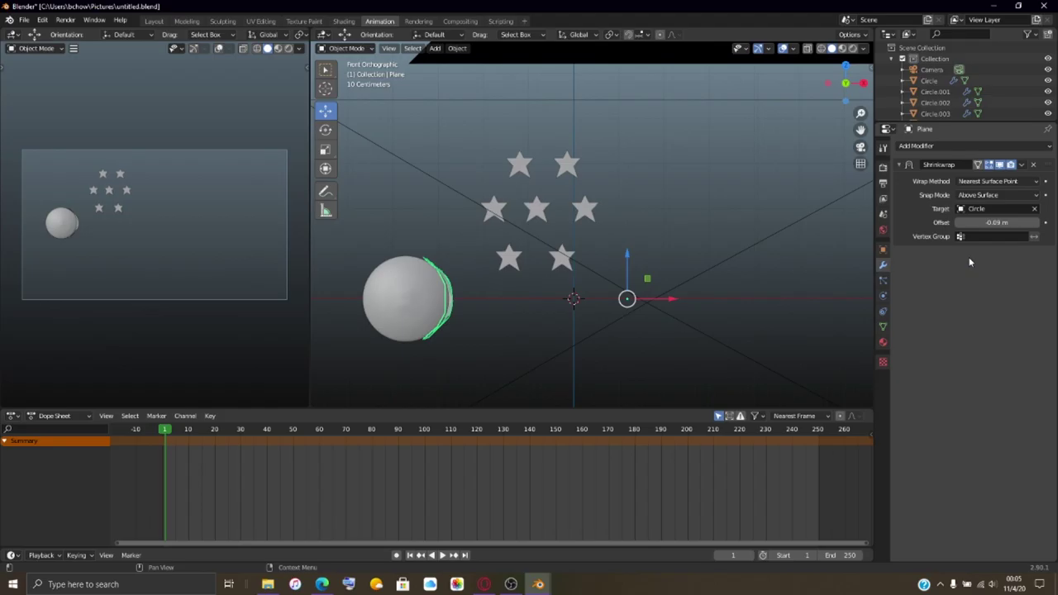
pyautogui.click(1000, 195)
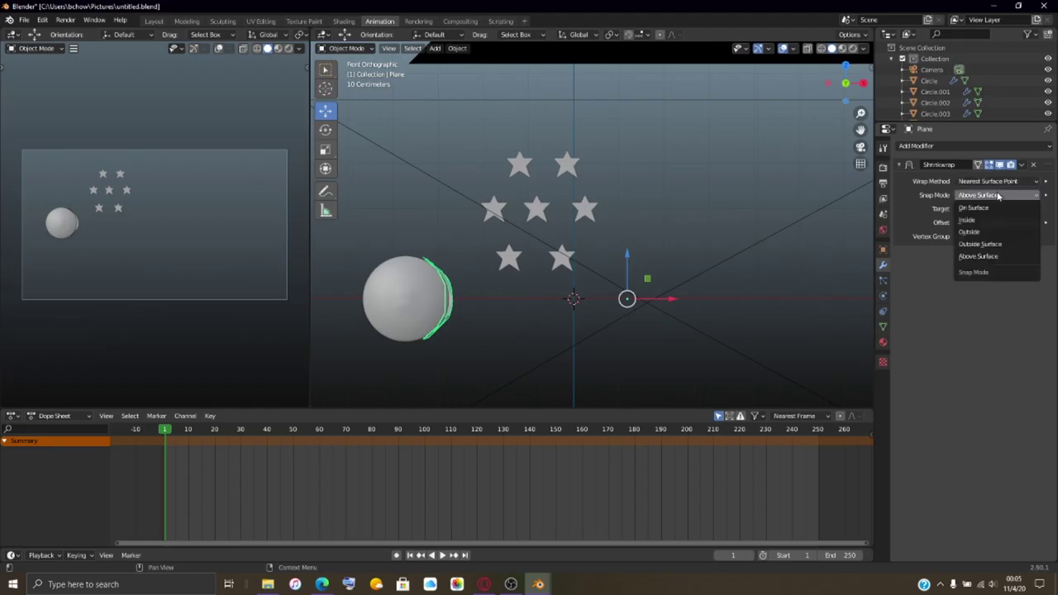
pyautogui.click(985, 244)
pyautogui.click(986, 195)
pyautogui.click(967, 220)
pyautogui.click(979, 195)
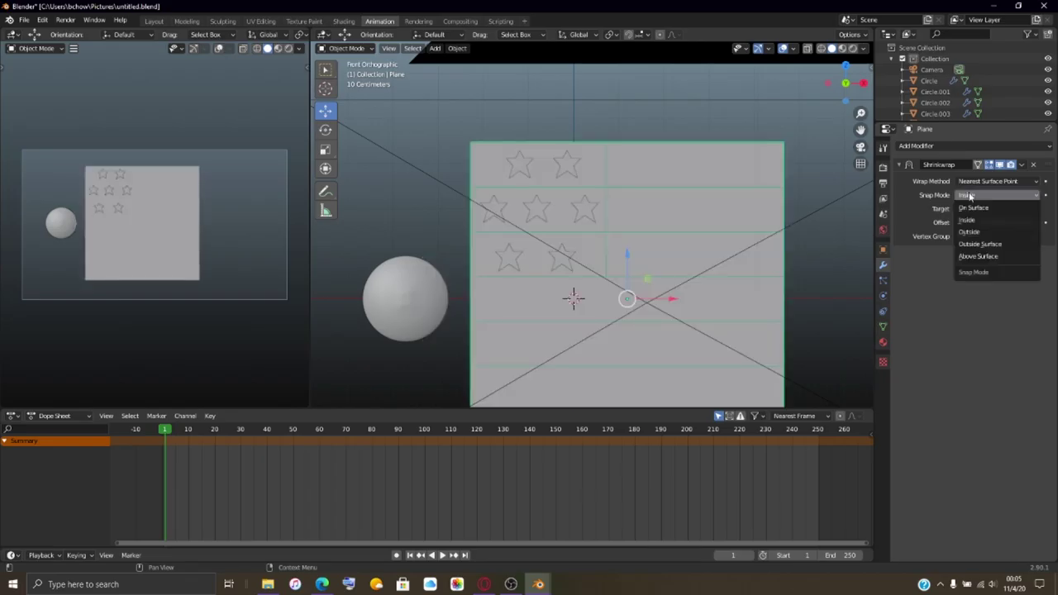
pyautogui.click(971, 211)
pyautogui.click(971, 195)
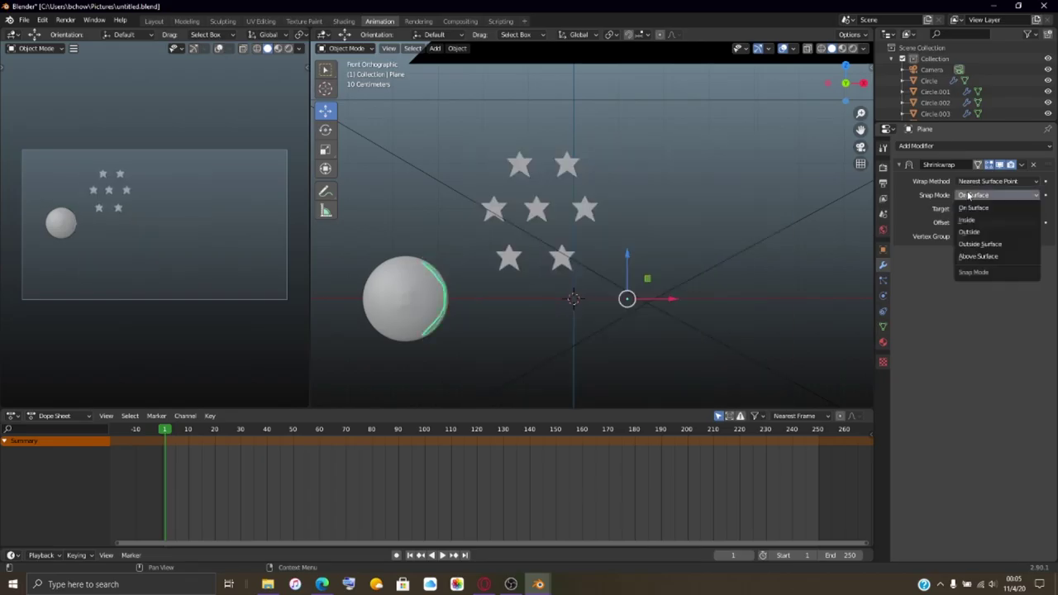
pyautogui.click(964, 210)
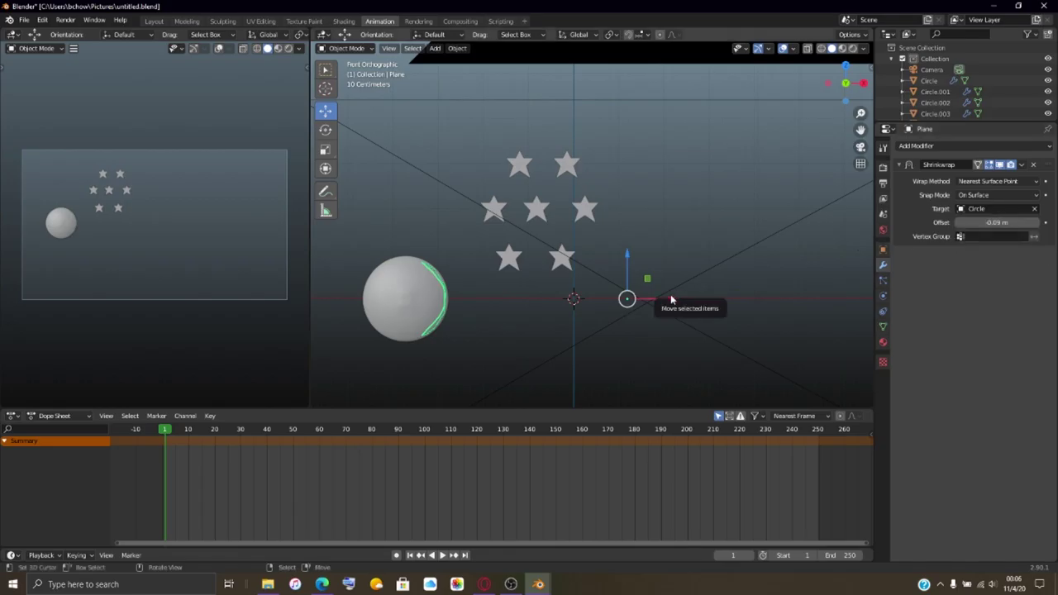
# Step: Move the flag plane along X towards the sphere and slightly down along Z
pyautogui.moveTo(671, 300); pyautogui.dragTo(527, 297)
pyautogui.moveTo(482, 256); pyautogui.dragTo(510, 303)
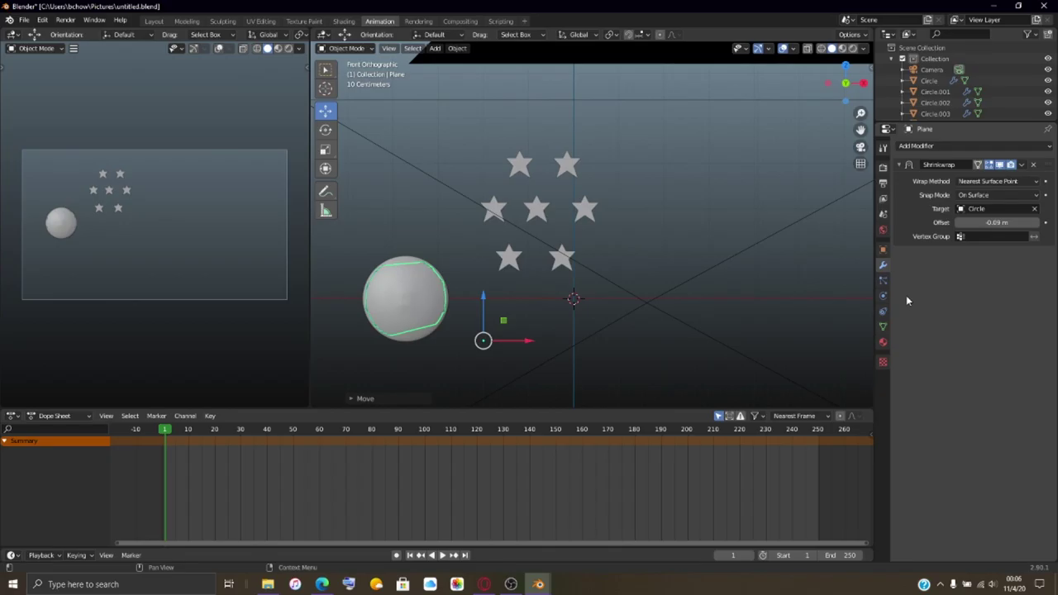
# Step: Request an image render, check the render result in its own window, and close it
pyautogui.click(65, 19)
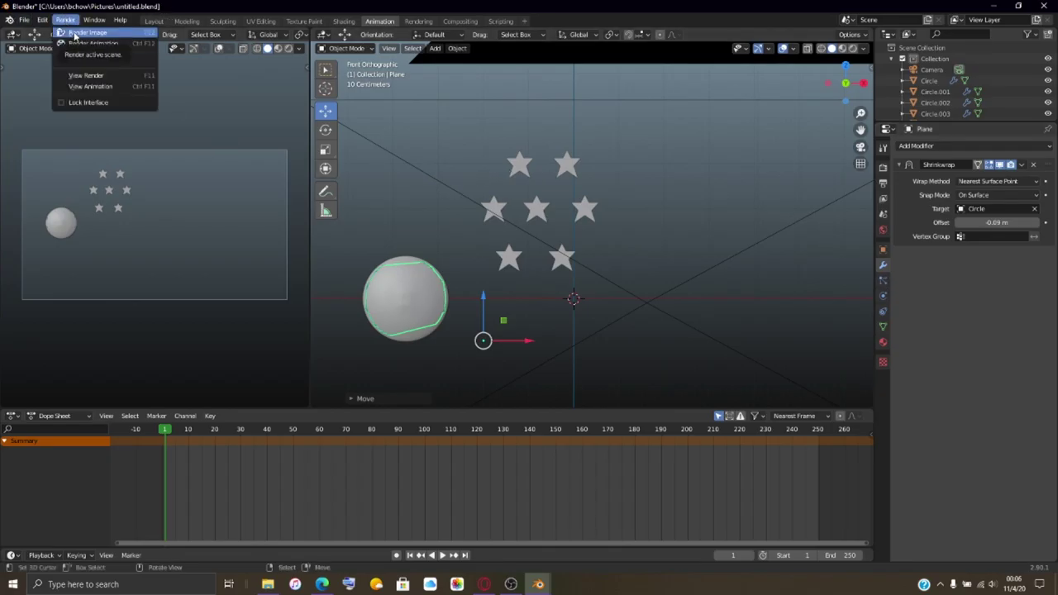
pyautogui.click(74, 34)
pyautogui.moveTo(539, 583)
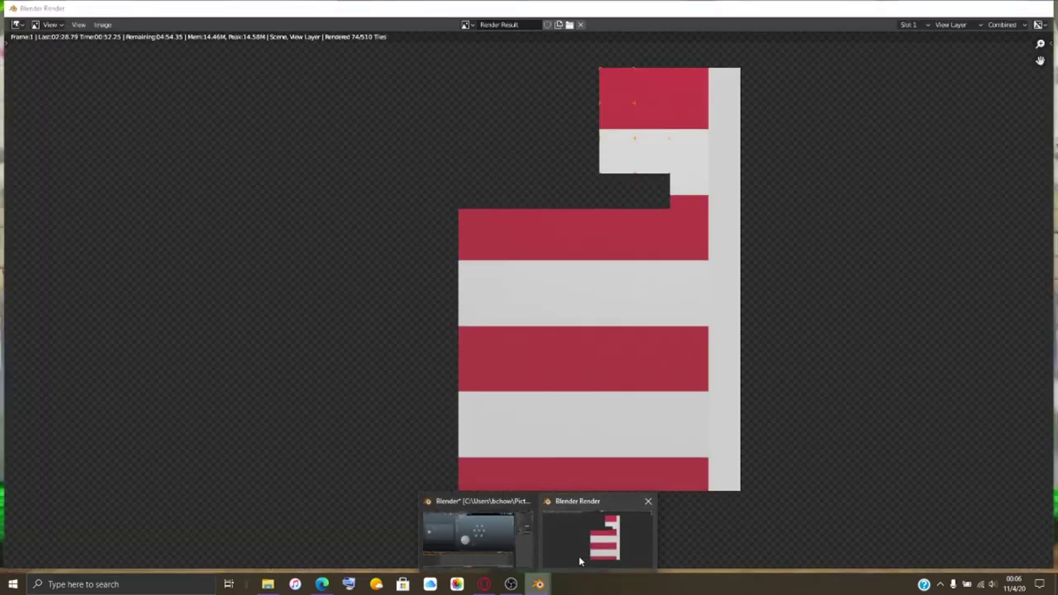
pyautogui.click(579, 562)
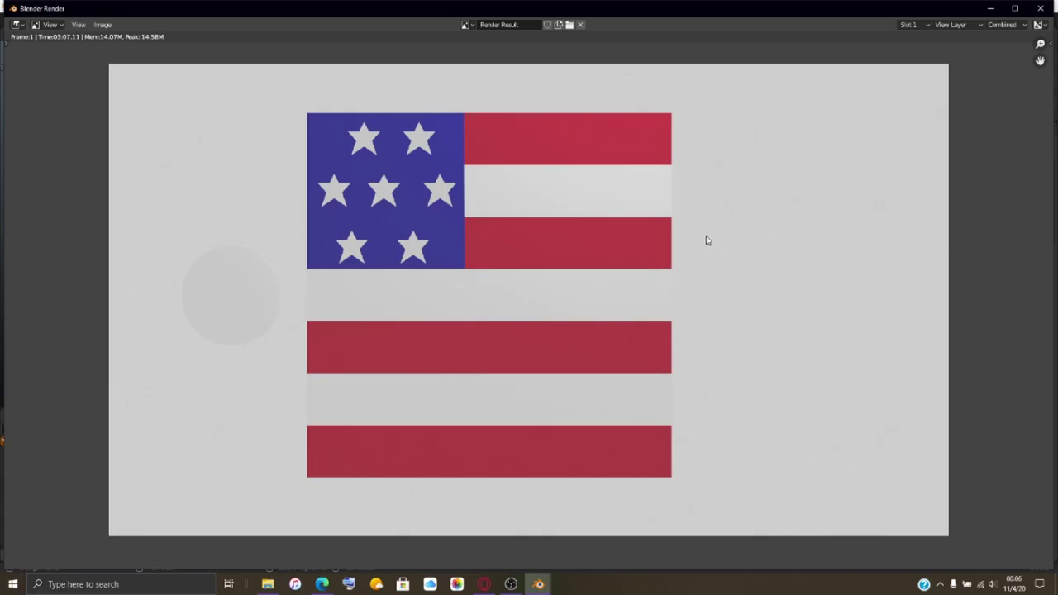
pyautogui.click(1040, 8)
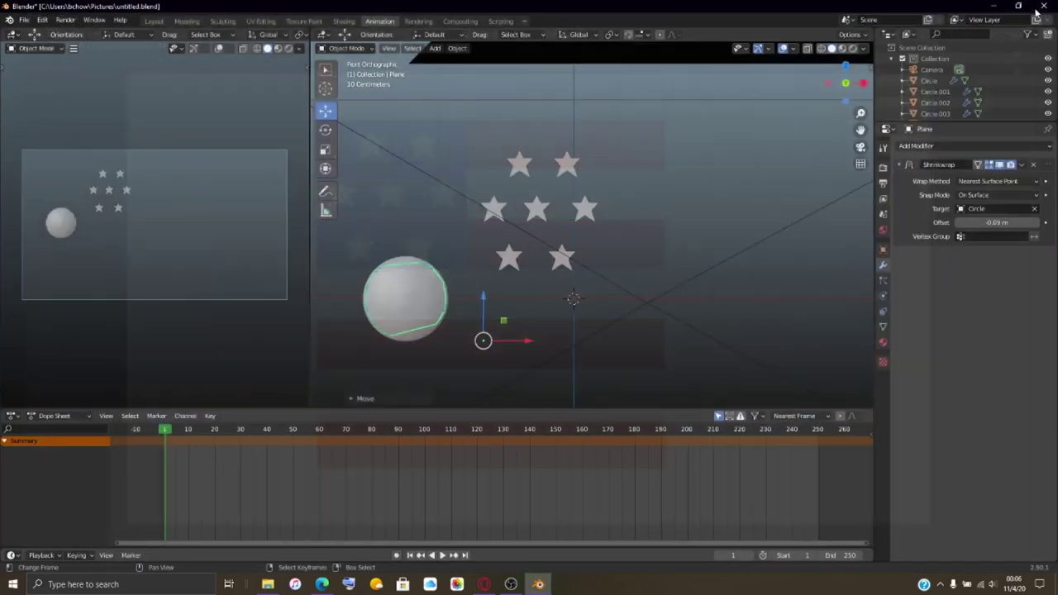
# Step: Render the current frame again to inspect the plane wrapped on the sphere, and close the render result
pyautogui.click(41, 21)
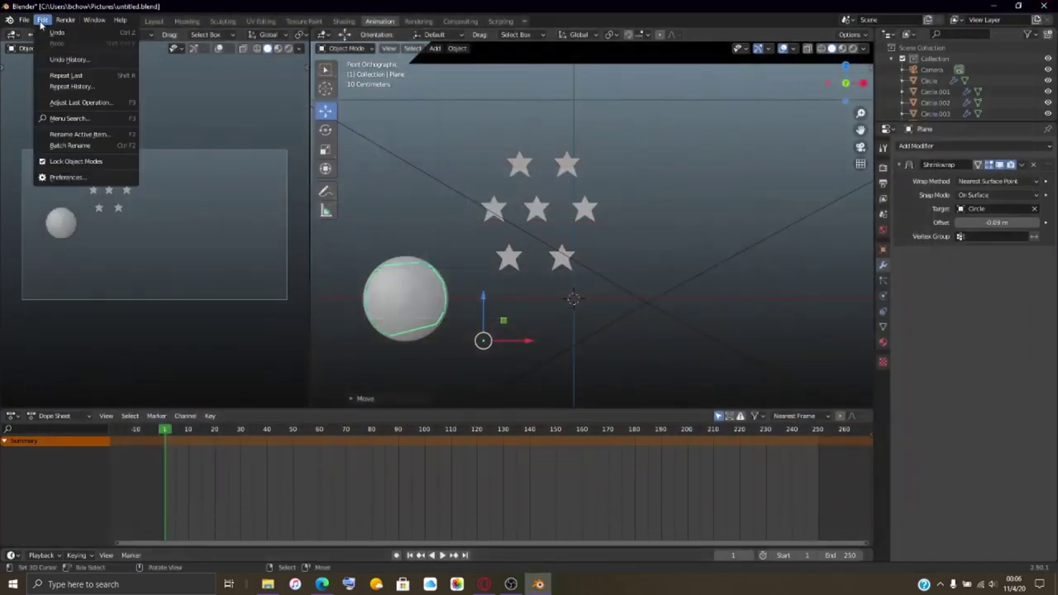
pyautogui.moveTo(65, 20)
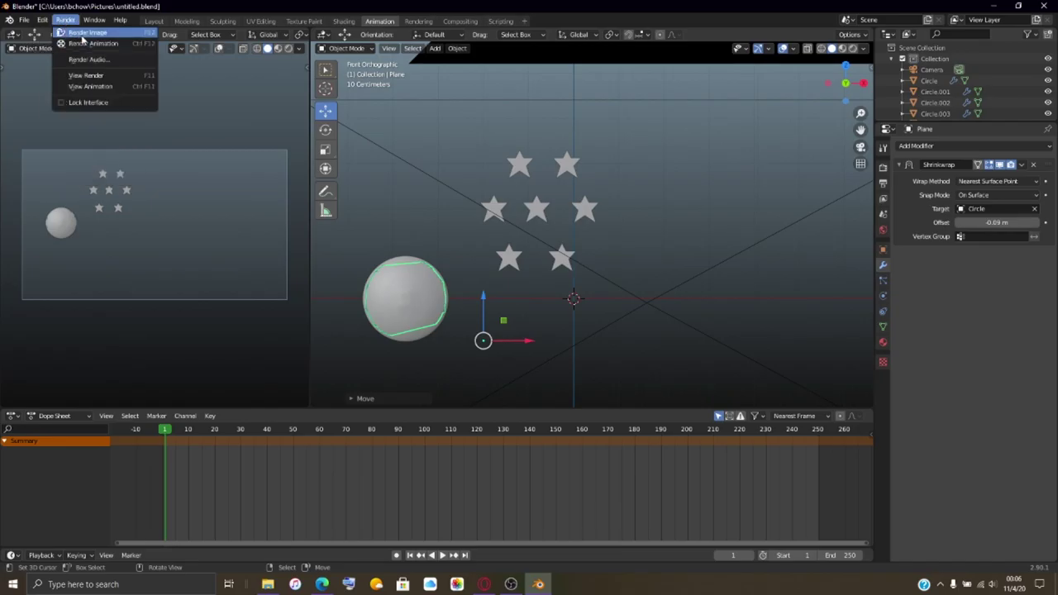
pyautogui.click(83, 33)
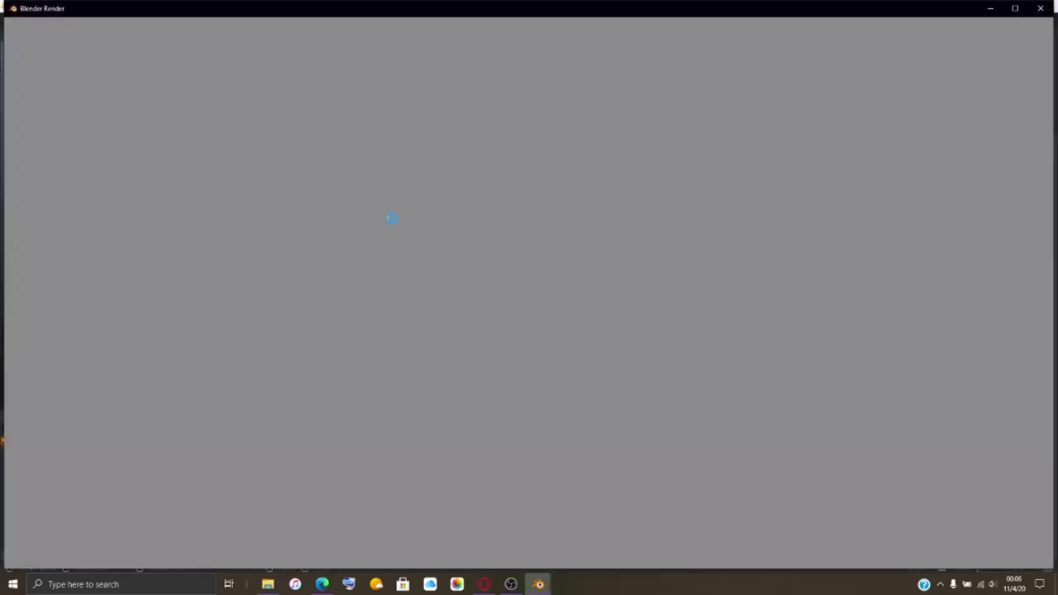
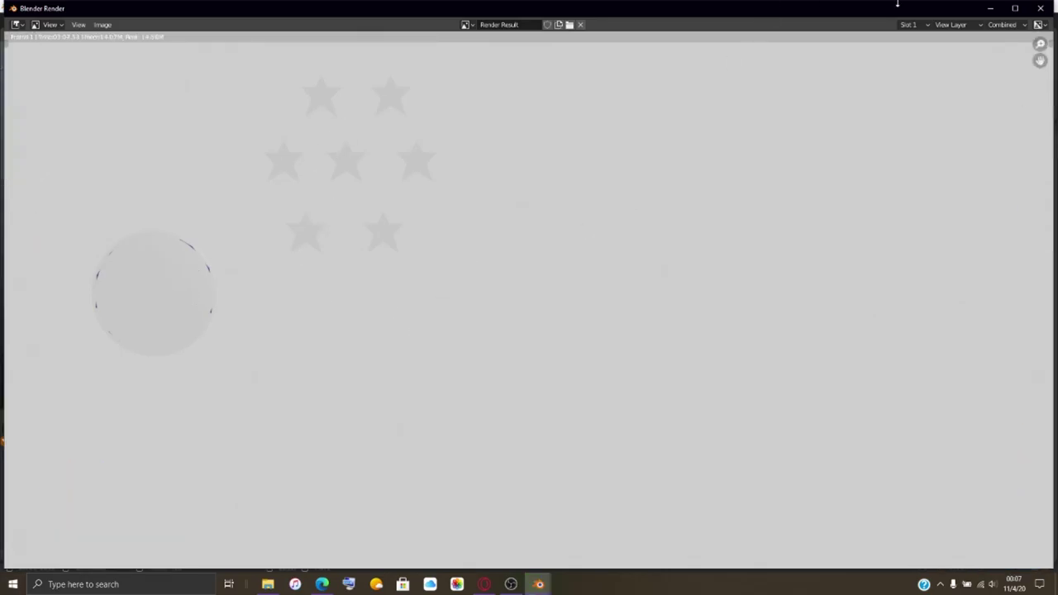
pyautogui.click(1041, 7)
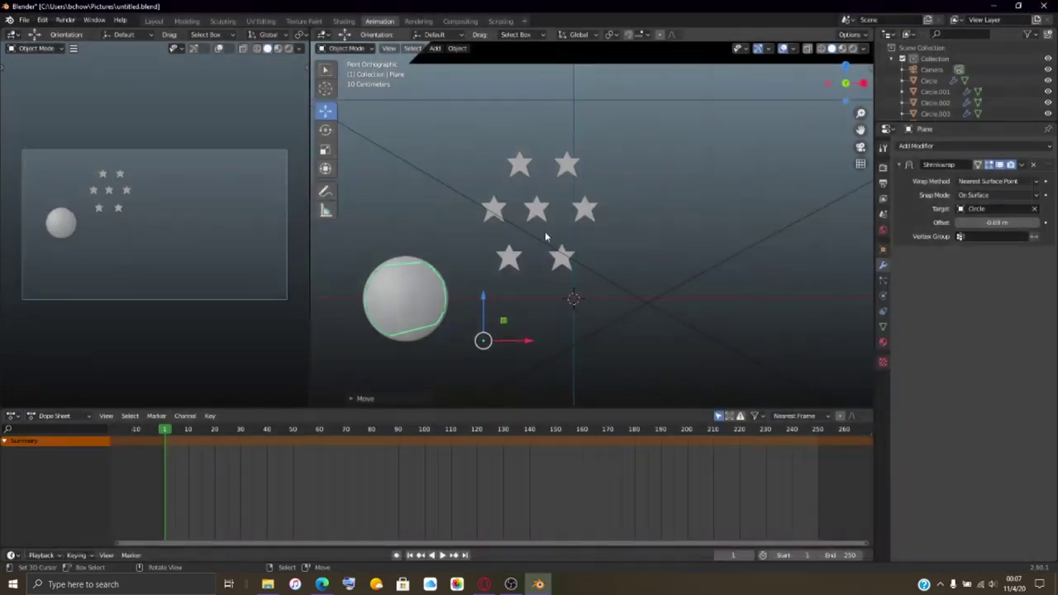
# Step: Reposition the flag plane along the Z, Y and X axes to bring it closer to the sphere
pyautogui.moveTo(483, 305); pyautogui.dragTo(507, 318)
pyautogui.moveTo(508, 319); pyautogui.dragTo(647, 306, button='middle')
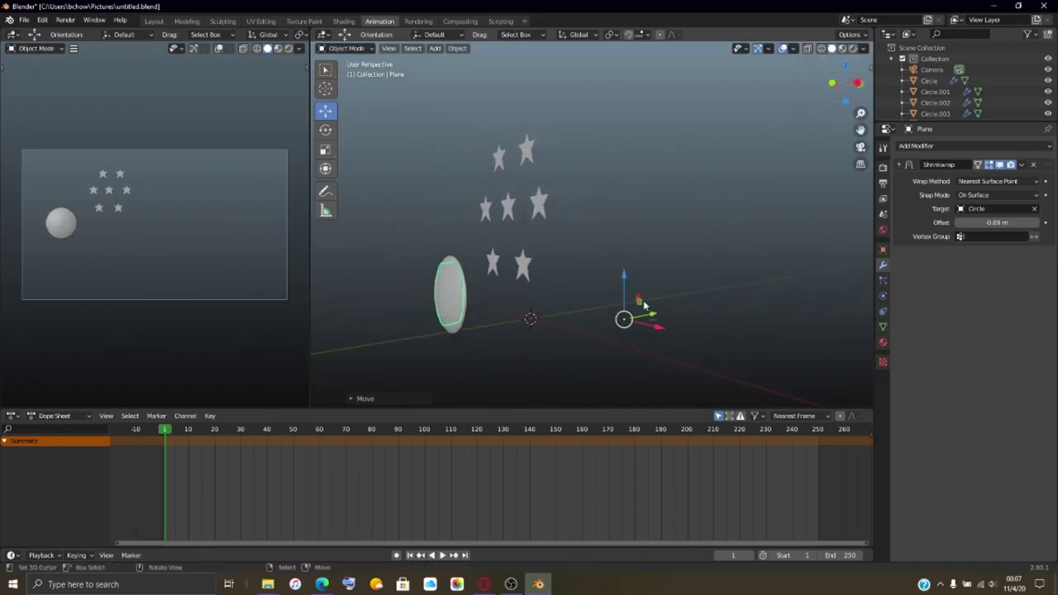
pyautogui.press('g')
pyautogui.press('y')
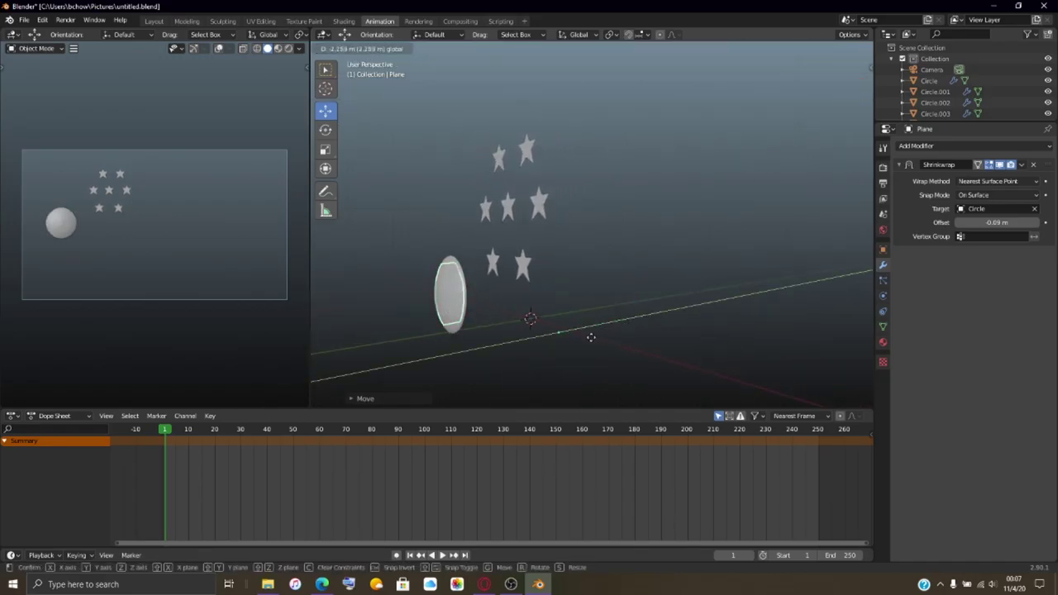
pyautogui.click(592, 341)
pyautogui.press('g')
pyautogui.press('x')
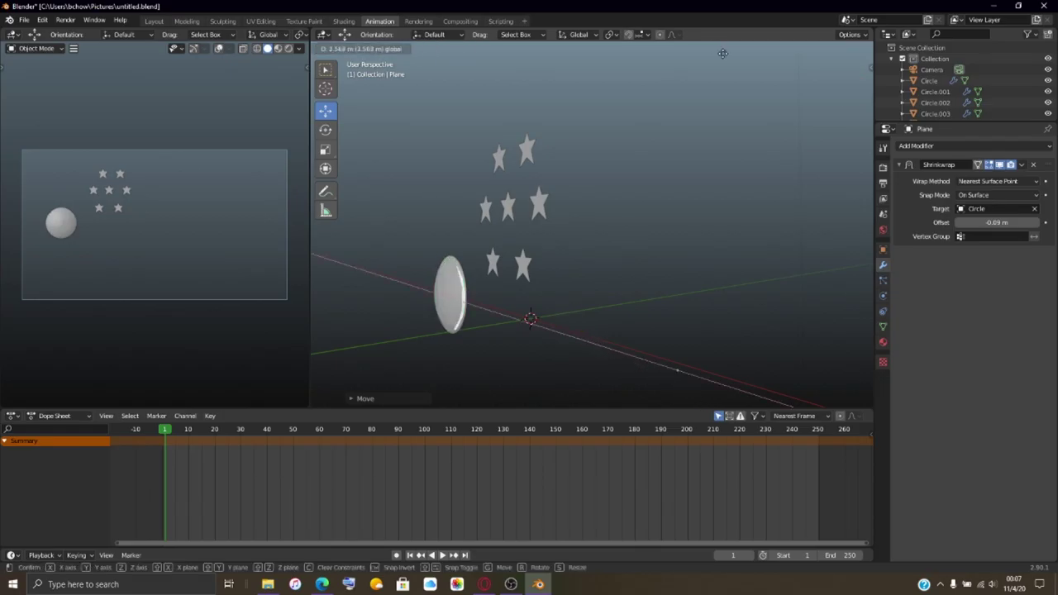
pyautogui.click(522, 345)
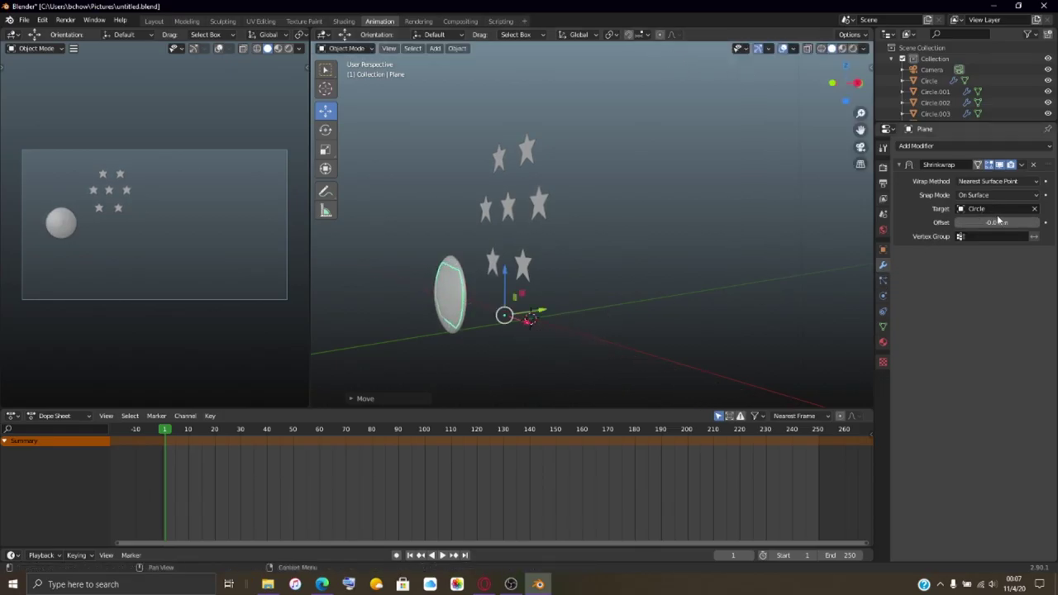
# Step: Set the plane's Shrinkwrap offset to -0.37 m, try the Inside snap mode, and set the snap mode to Outside
pyautogui.moveTo(996, 222)
pyautogui.mouseDown()
pyautogui.moveTo(917, 222)
pyautogui.moveTo(990, 223)
pyautogui.mouseUp()
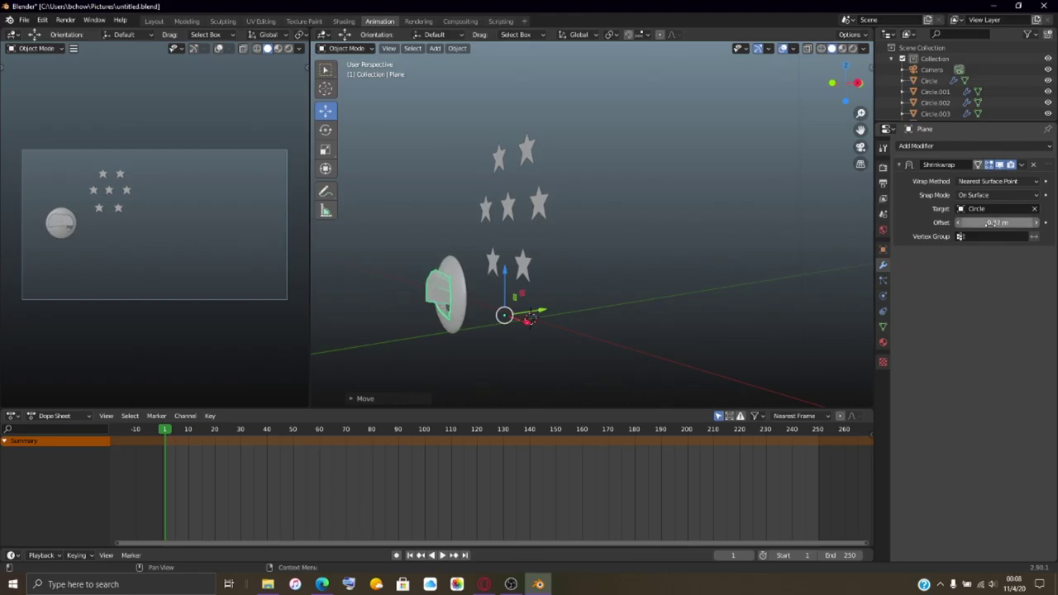
pyautogui.click(985, 196)
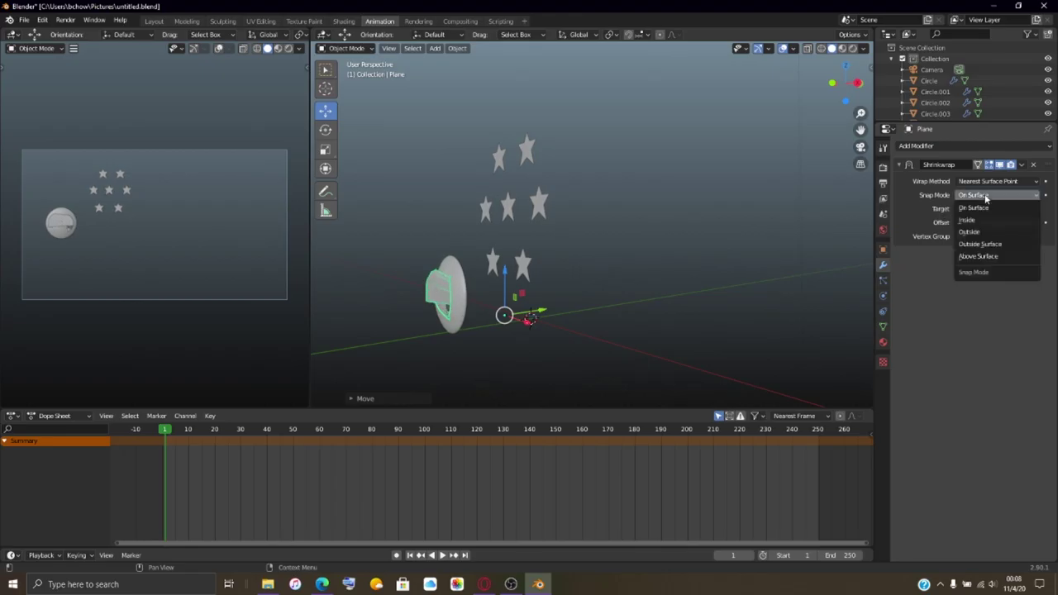
pyautogui.click(974, 220)
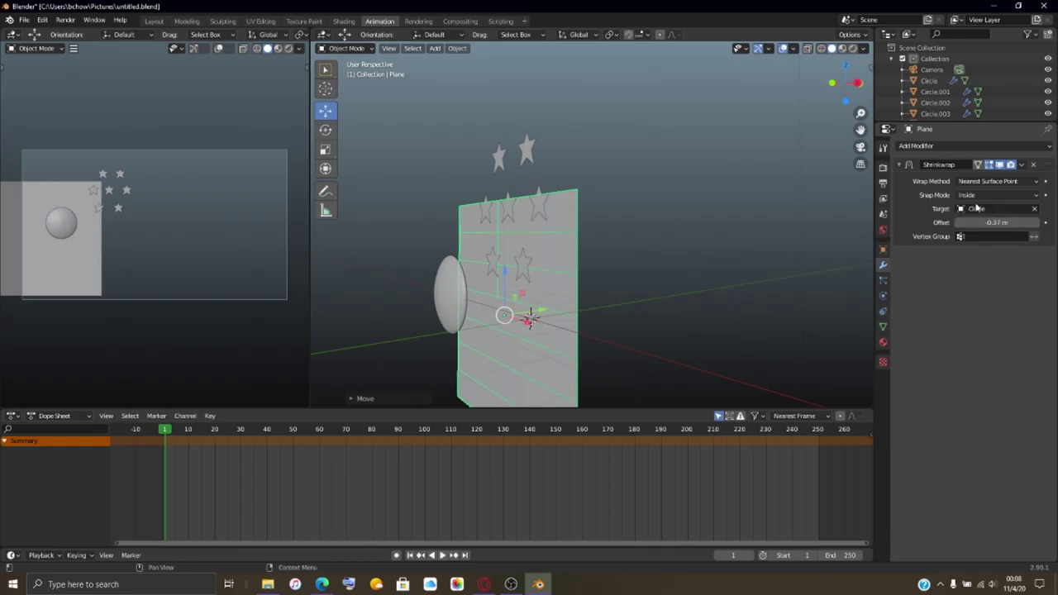
pyautogui.click(978, 195)
pyautogui.click(977, 222)
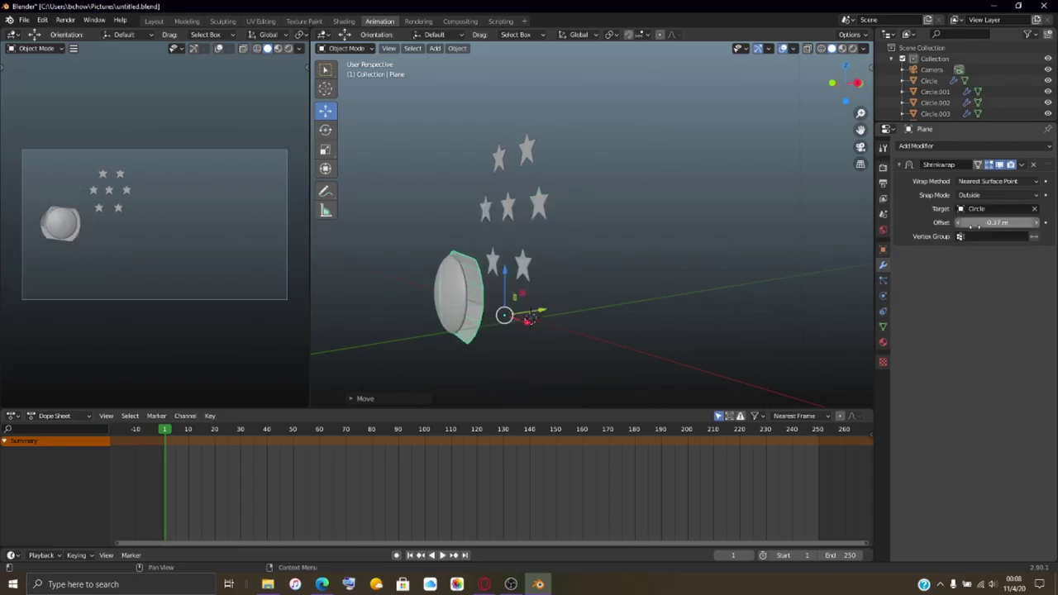
pyautogui.moveTo(642, 258); pyautogui.dragTo(598, 254, button='middle')
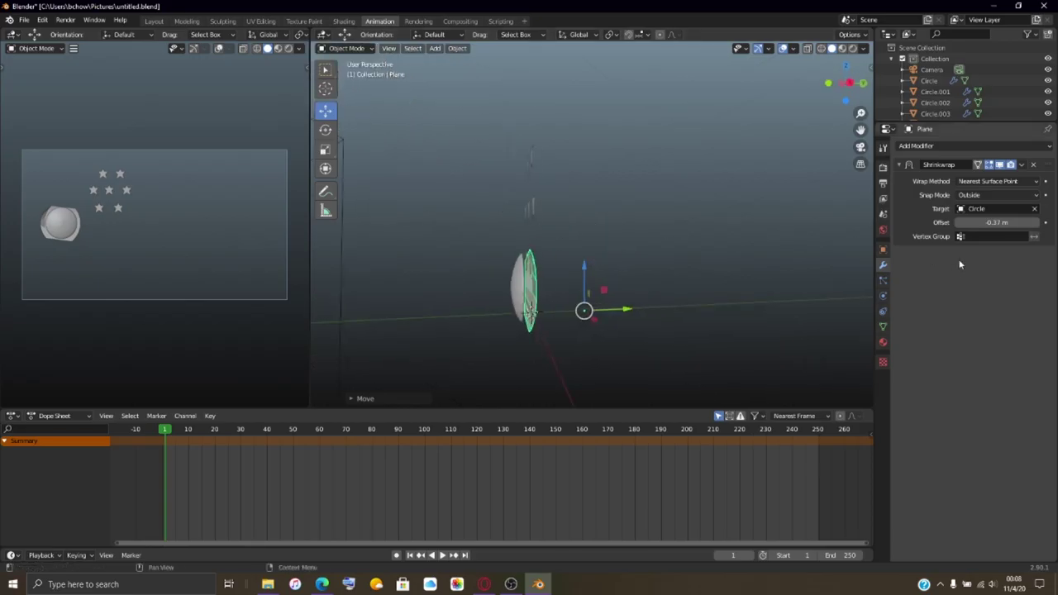
# Step: Set the plane's Shrinkwrap offset to 0.14 m and check the fit against the sphere
pyautogui.moveTo(977, 222)
pyautogui.mouseDown()
pyautogui.moveTo(1003, 222)
pyautogui.moveTo(964, 222)
pyautogui.mouseUp()
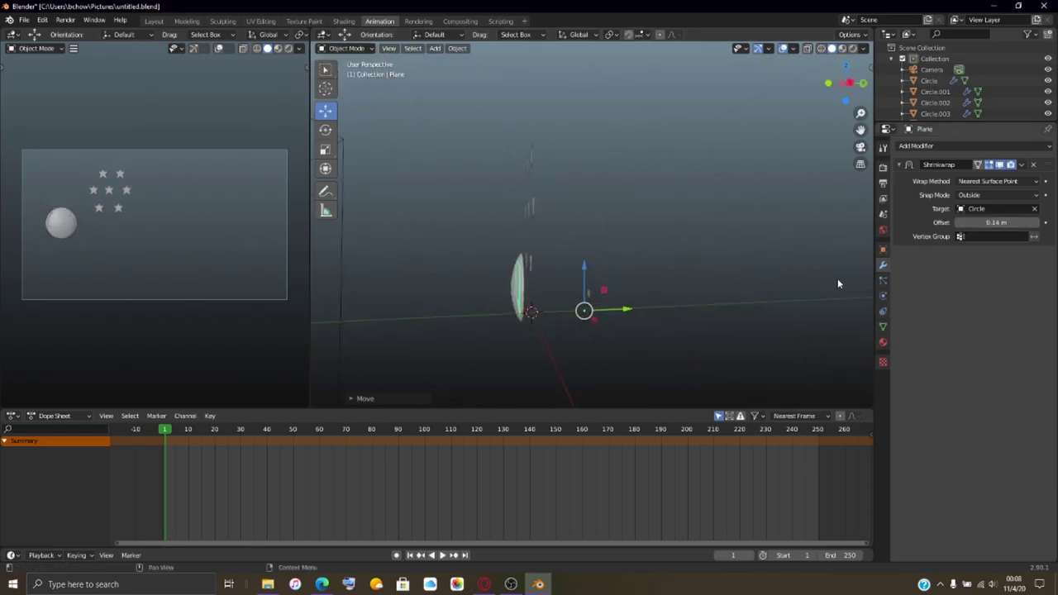
pyautogui.moveTo(837, 278); pyautogui.dragTo(574, 290, button='middle')
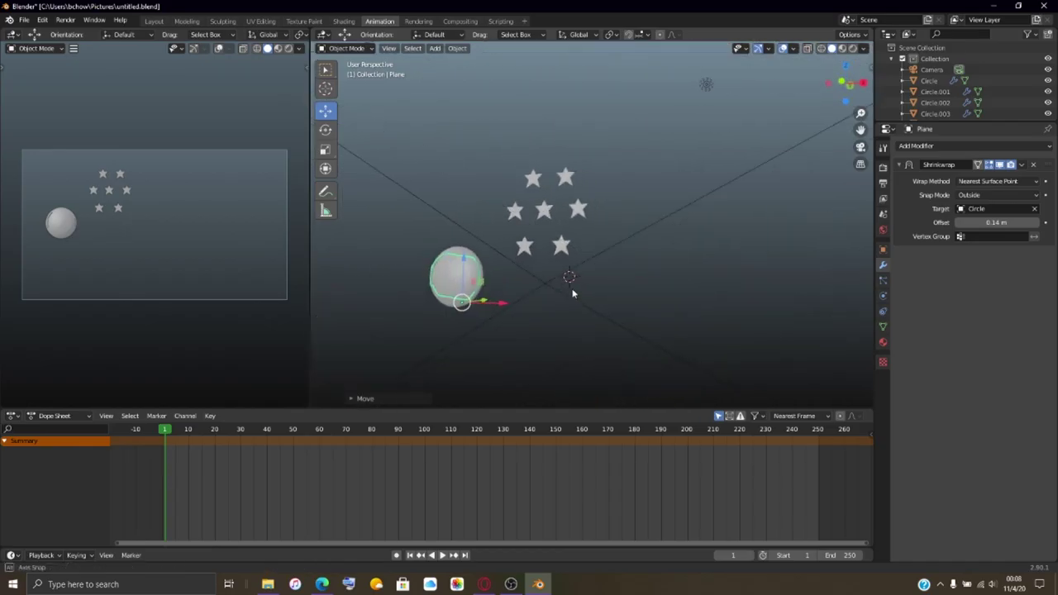
pyautogui.click(995, 195)
pyautogui.click(995, 195)
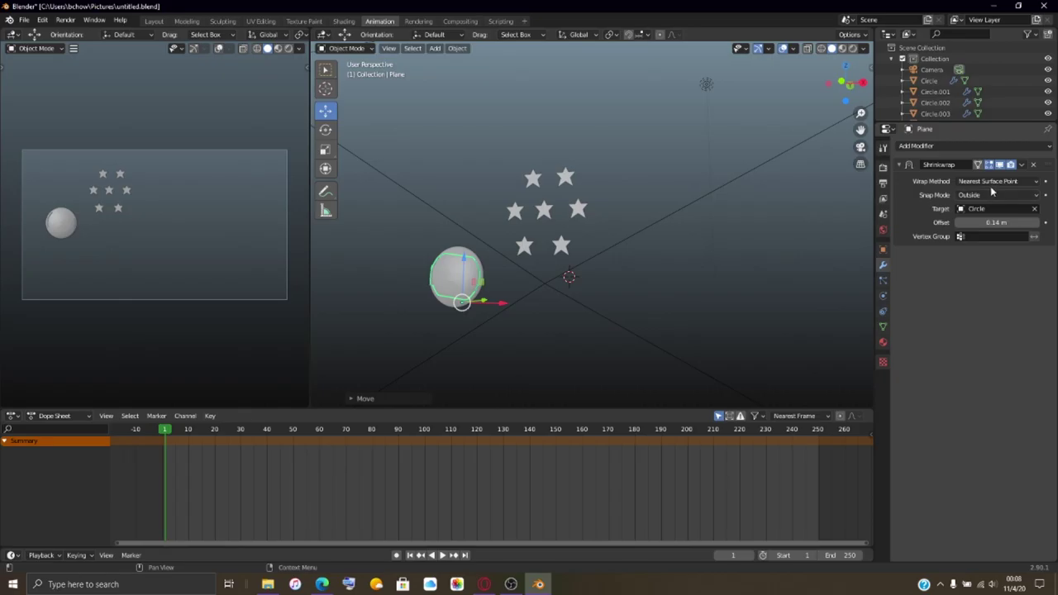
# Step: Change the plane's Shrinkwrap method to Target Normal Project and set its offset to -0.33 m
pyautogui.click(990, 182)
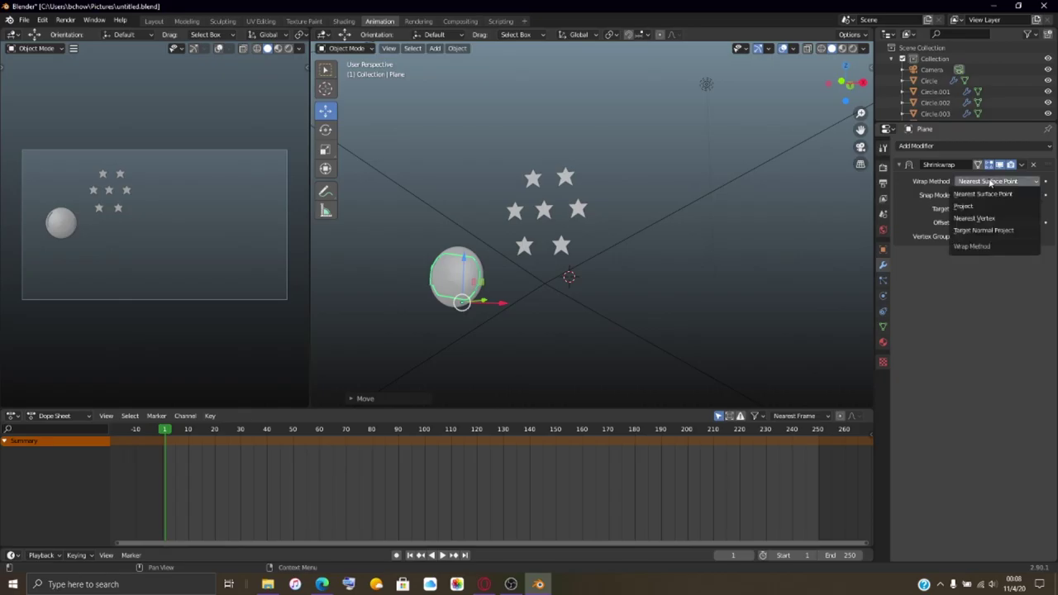
pyautogui.click(983, 230)
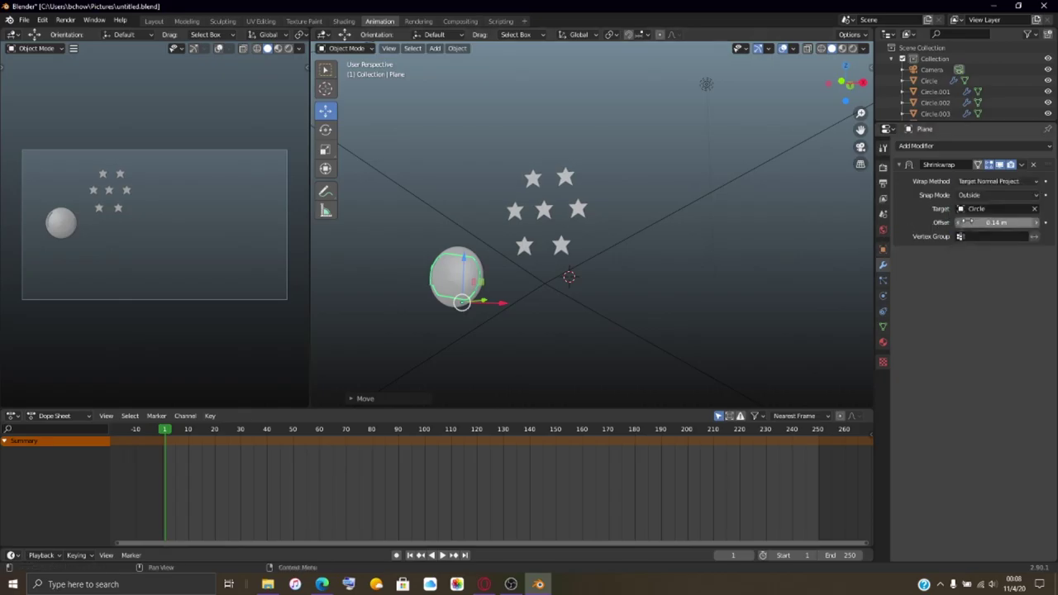
pyautogui.moveTo(967, 223); pyautogui.dragTo(919, 222)
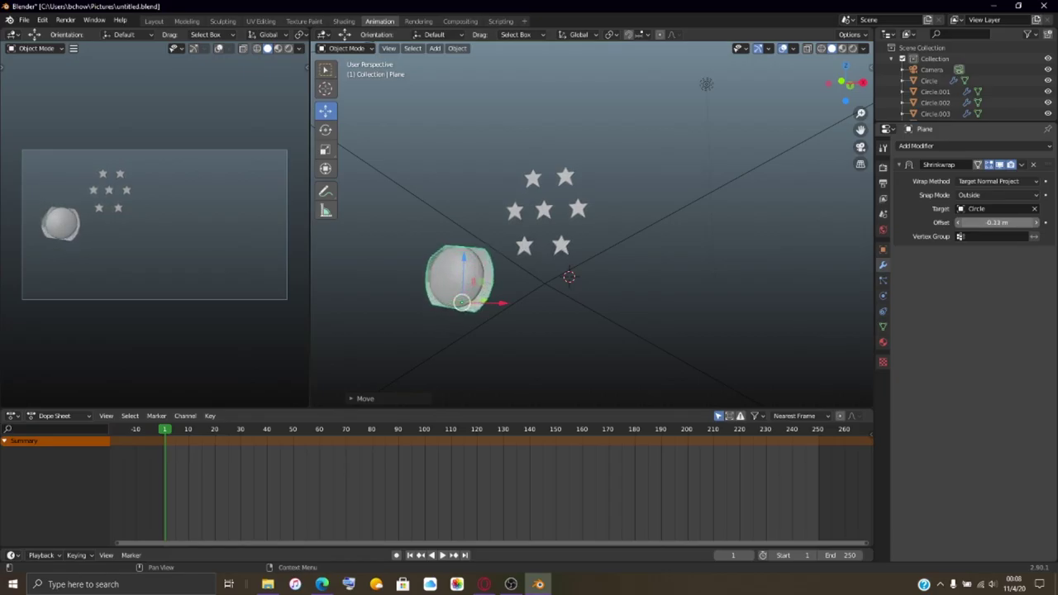
pyautogui.moveTo(636, 312); pyautogui.dragTo(672, 321, button='middle')
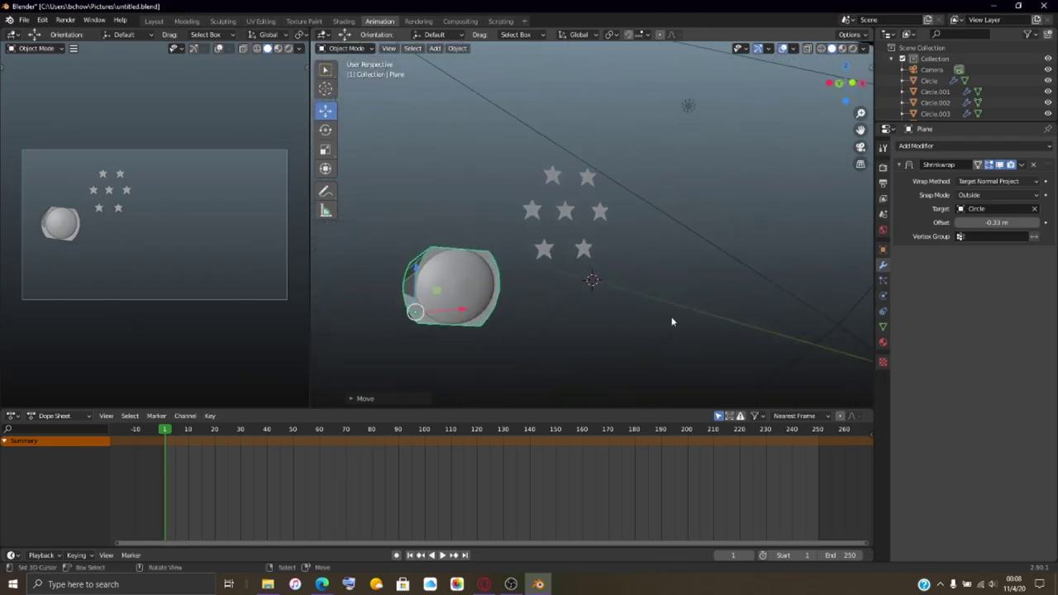
# Step: Clear the Circle target from the plane's Shrinkwrap modifier and inspect the plane from several angles
pyautogui.click(1033, 212)
pyautogui.scroll(-6, 682, 239)
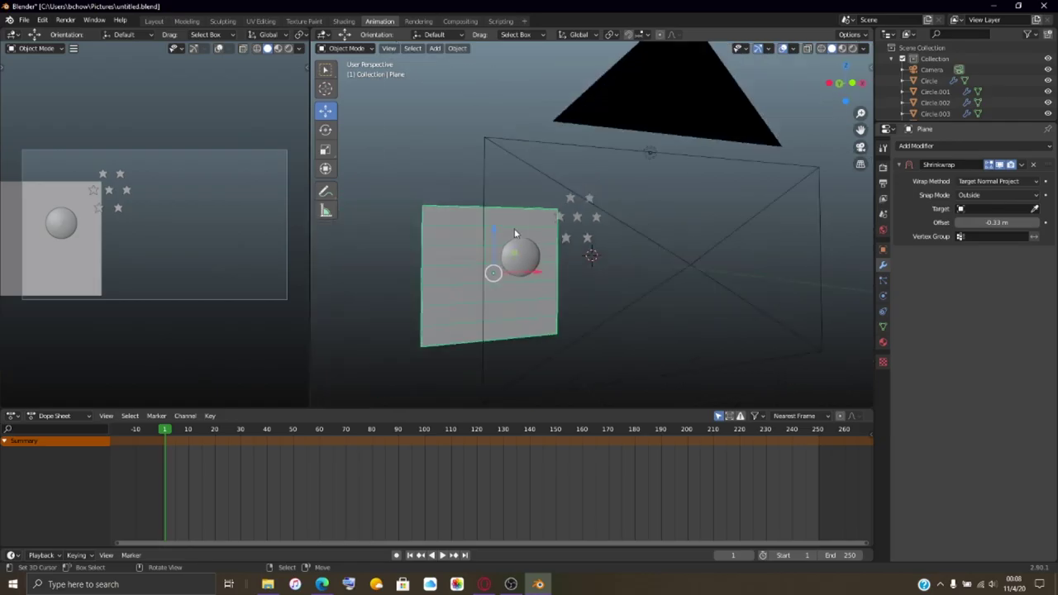
pyautogui.scroll(5, 516, 235)
pyautogui.moveTo(517, 236); pyautogui.dragTo(626, 250, button='middle')
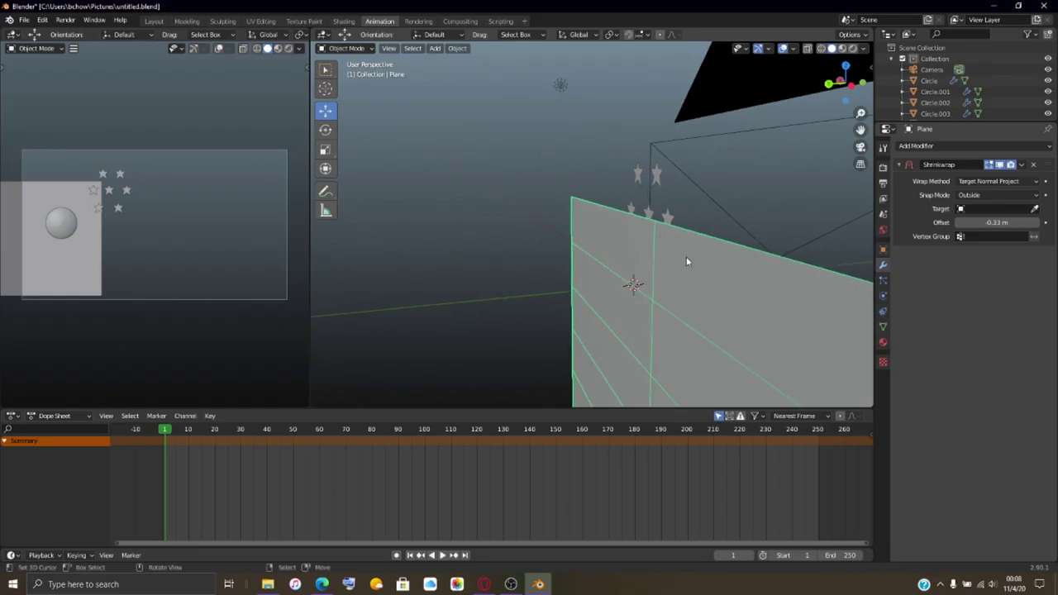
pyautogui.moveTo(545, 229); pyautogui.dragTo(380, 231, button='middle')
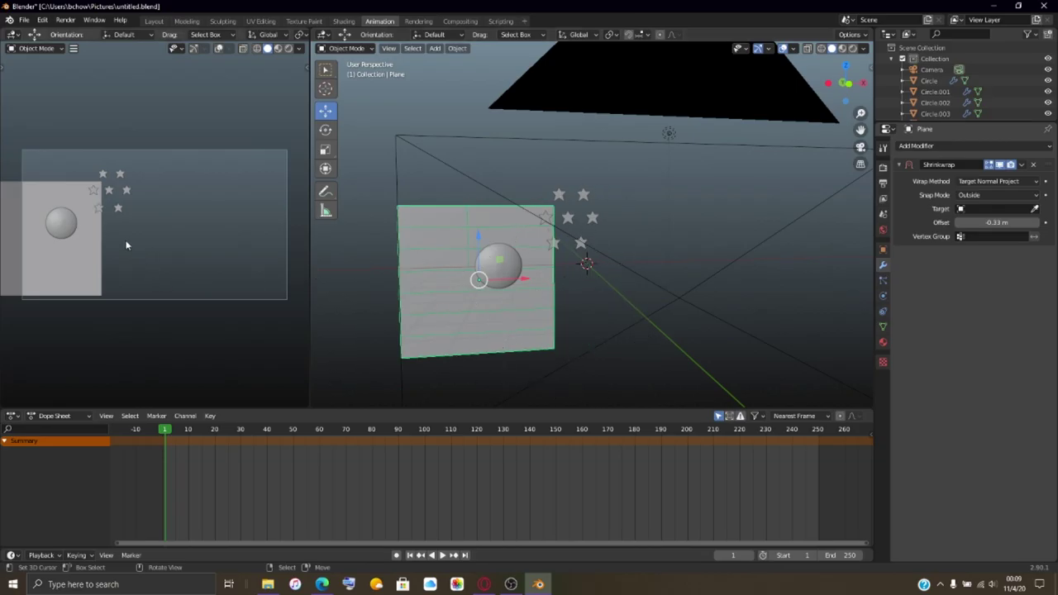
# Step: Move the plane along X away from the sphere and raise it about 1 m so it lies behind all the stars
pyautogui.moveTo(528, 283); pyautogui.dragTo(649, 323)
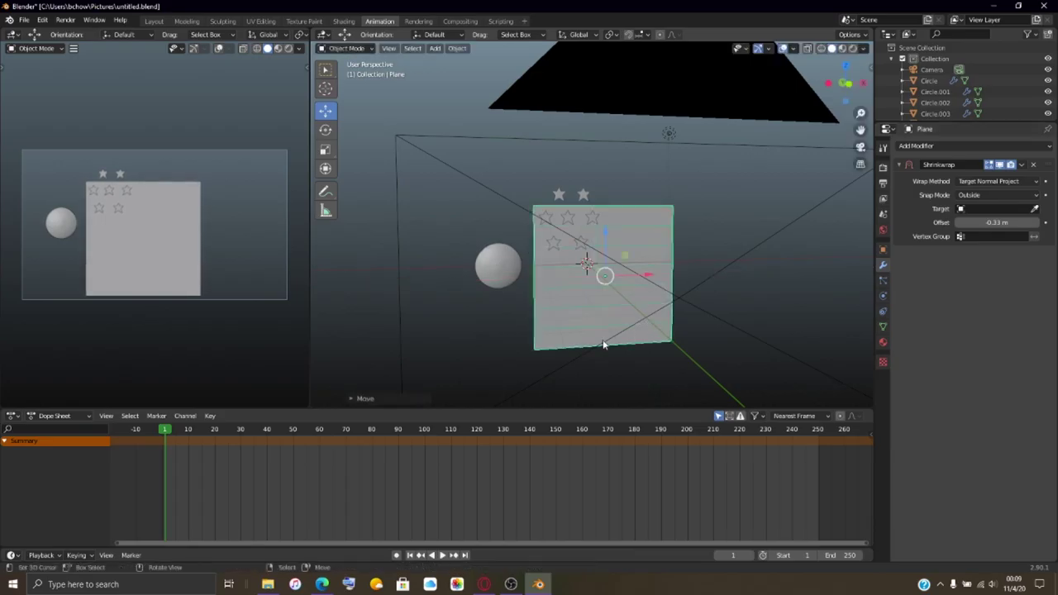
pyautogui.scroll(3, 536, 322)
pyautogui.press('g')
pyautogui.press('z')
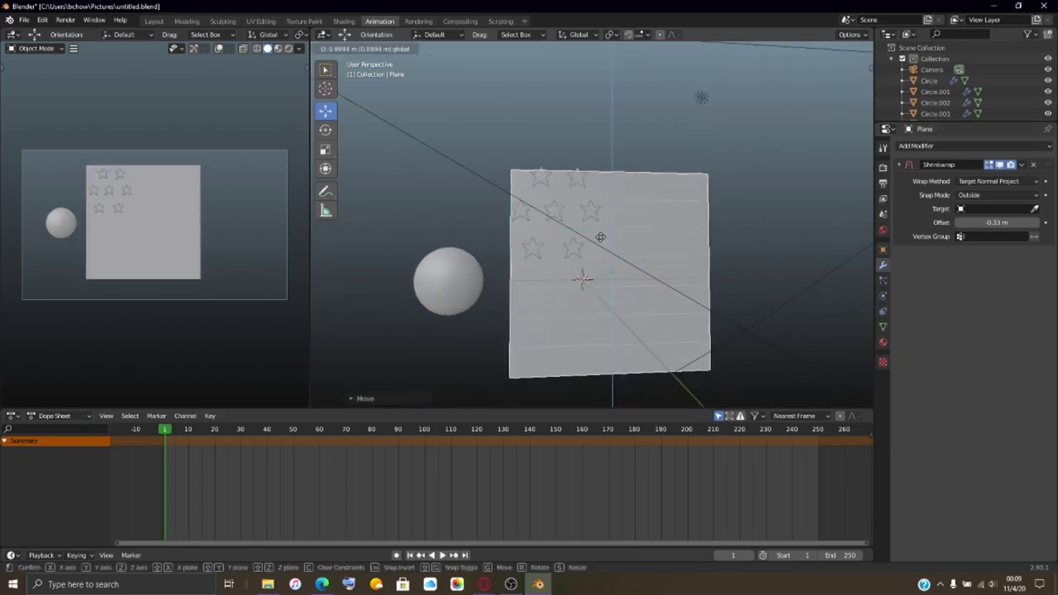
pyautogui.click(592, 239)
pyautogui.moveTo(589, 241); pyautogui.dragTo(695, 274, button='middle')
pyautogui.moveTo(526, 252); pyautogui.dragTo(563, 258)
pyautogui.moveTo(563, 259); pyautogui.dragTo(453, 283, button='middle')
# Step: Delete the sphere beside the plane
pyautogui.click(453, 284)
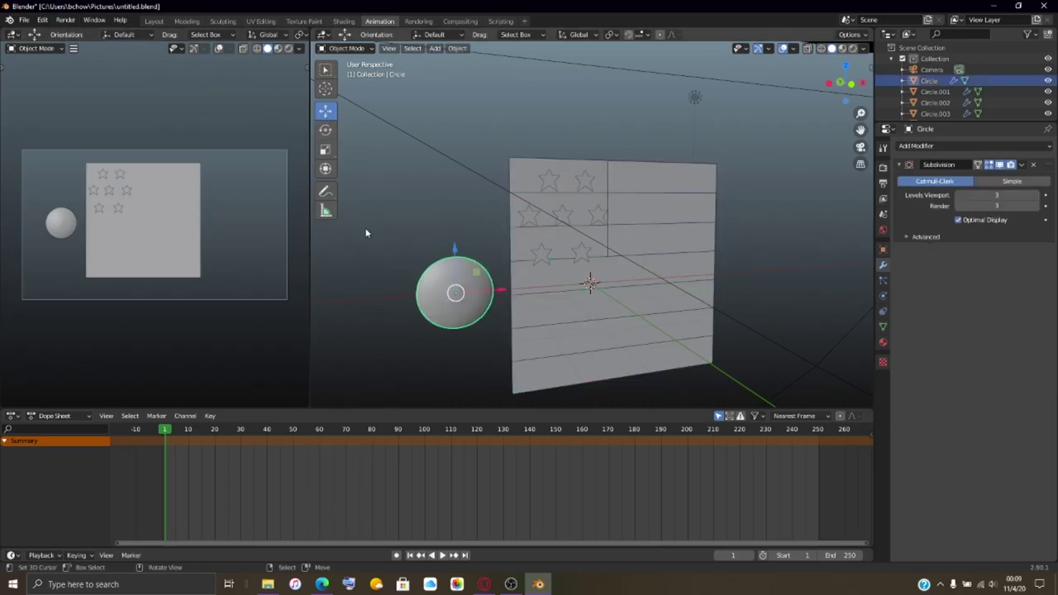
pyautogui.press('x')
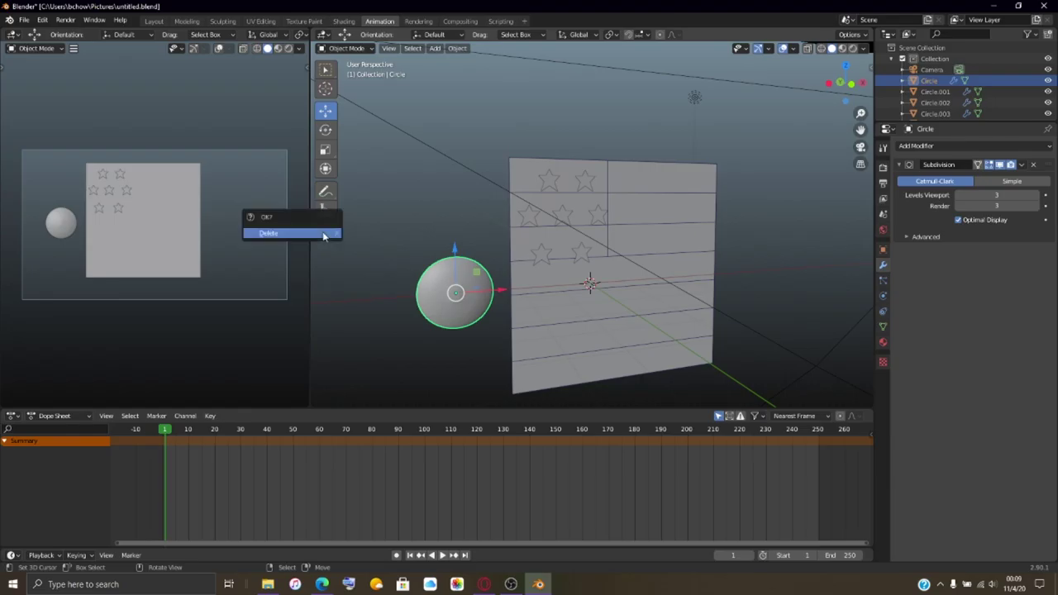
pyautogui.click(323, 235)
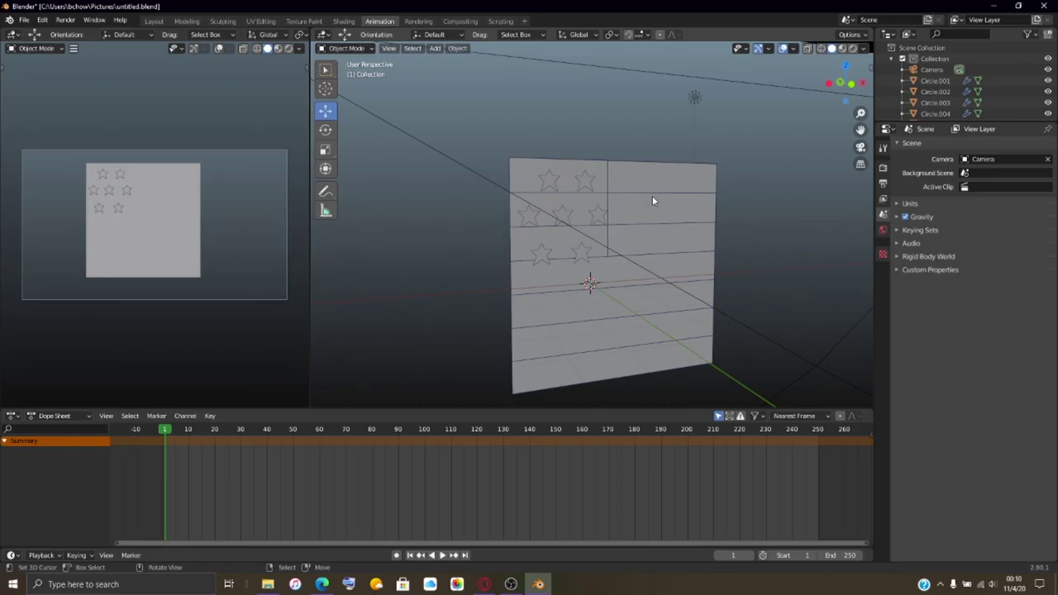
# Step: Align the plane's upper edge with the top of the camera frame and shift it along X toward the frame's centre
pyautogui.moveTo(671, 222); pyautogui.dragTo(676, 212)
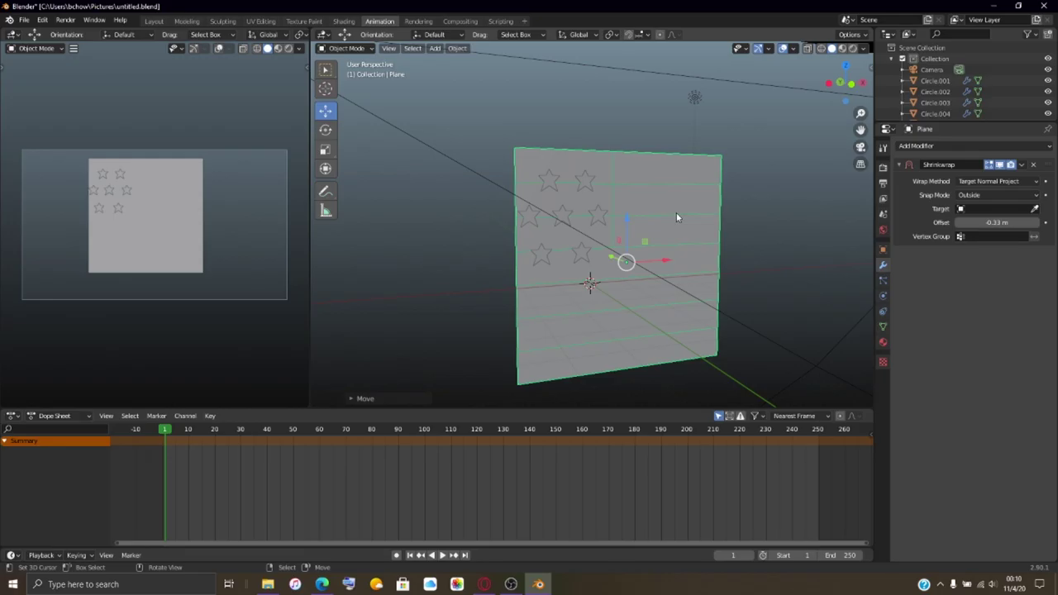
pyautogui.moveTo(627, 220); pyautogui.dragTo(618, 408)
pyautogui.scroll(-5, 633, 283)
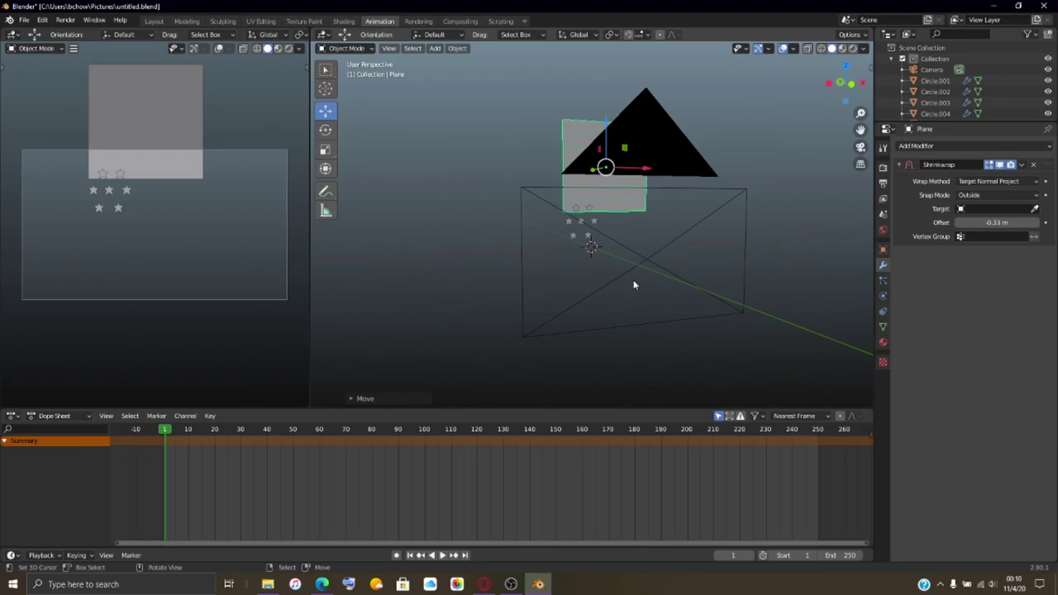
pyautogui.moveTo(604, 126); pyautogui.dragTo(619, 193)
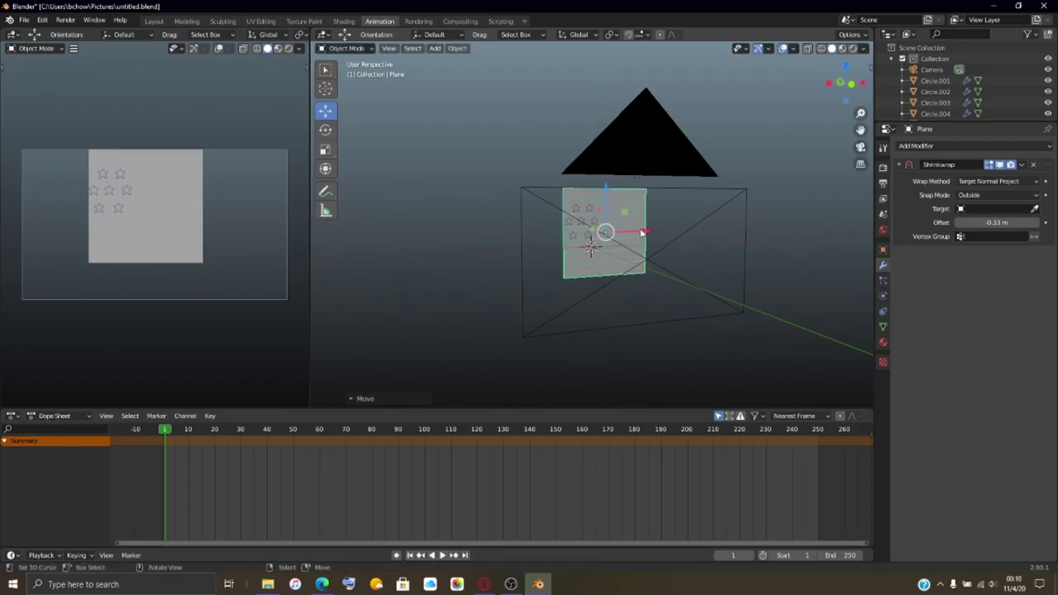
pyautogui.moveTo(642, 232); pyautogui.dragTo(649, 226)
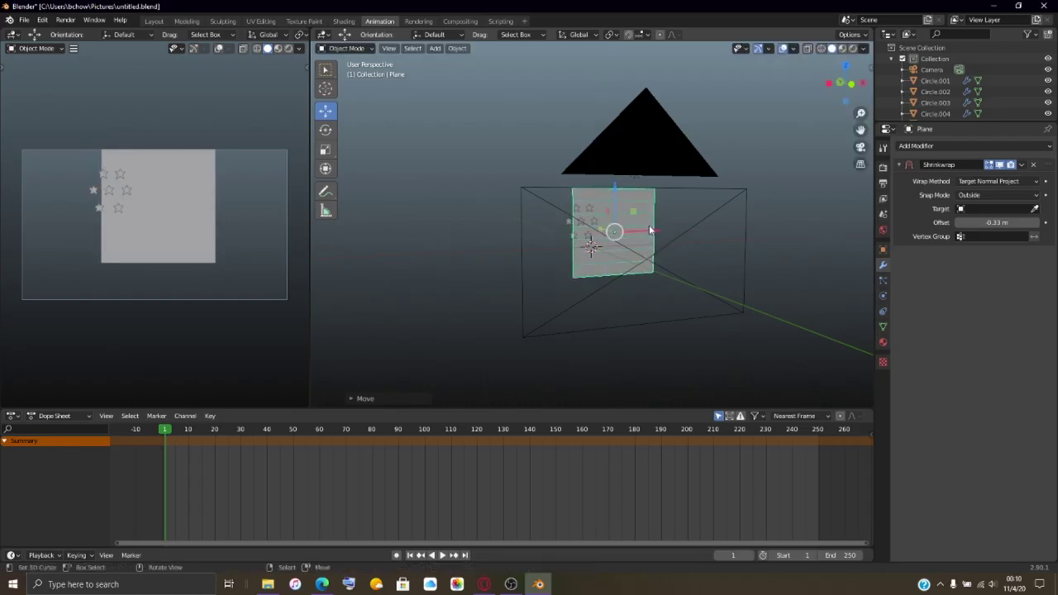
# Step: Stretch the plane along X to about 2.5 times its width so it spans the whole camera frame
pyautogui.click(325, 149)
pyautogui.moveTo(654, 229); pyautogui.dragTo(696, 231)
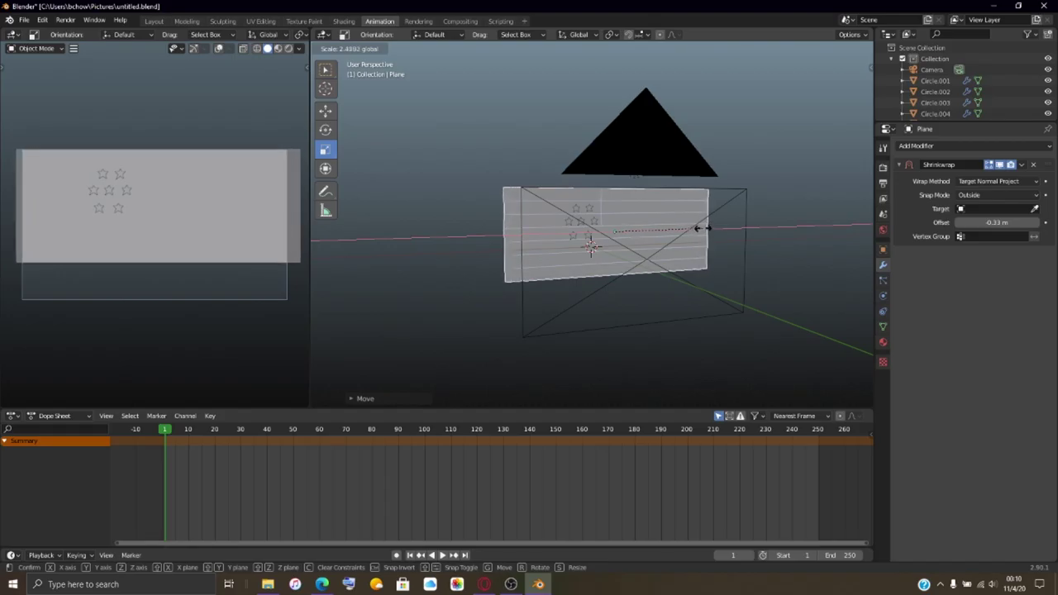
pyautogui.click(699, 227)
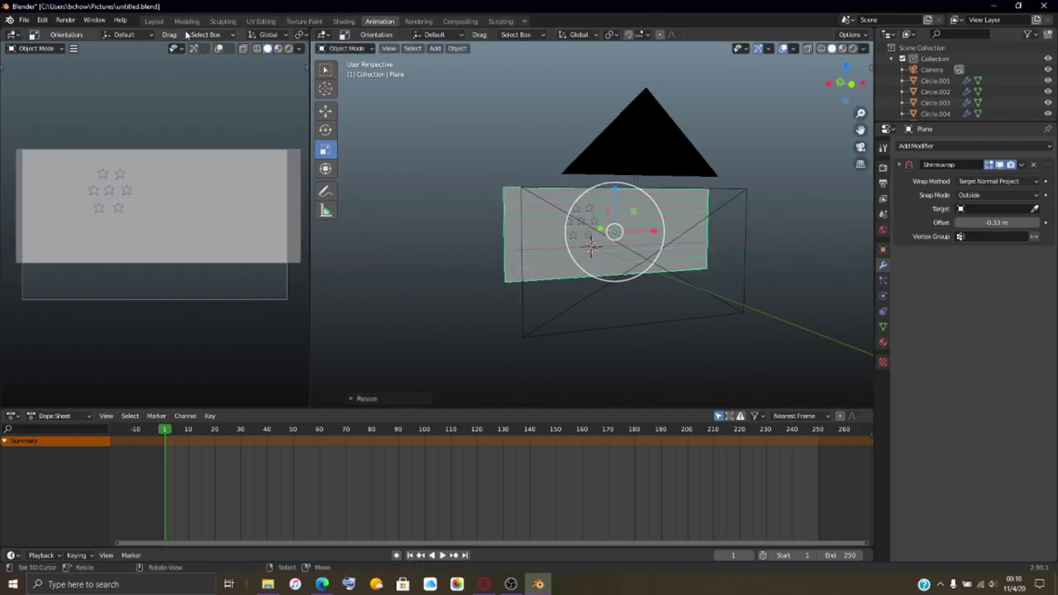
# Step: Lower the plane and enlarge it along Z to cover the full camera frame, then nudge it into a centred position
pyautogui.click(324, 110)
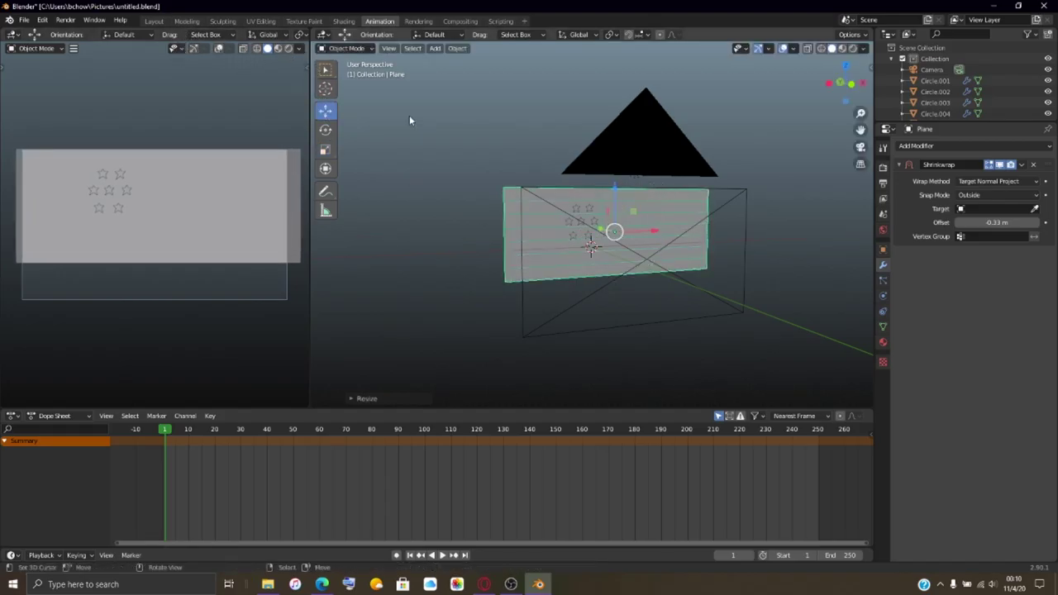
pyautogui.moveTo(614, 192); pyautogui.dragTo(616, 209)
pyautogui.click(324, 148)
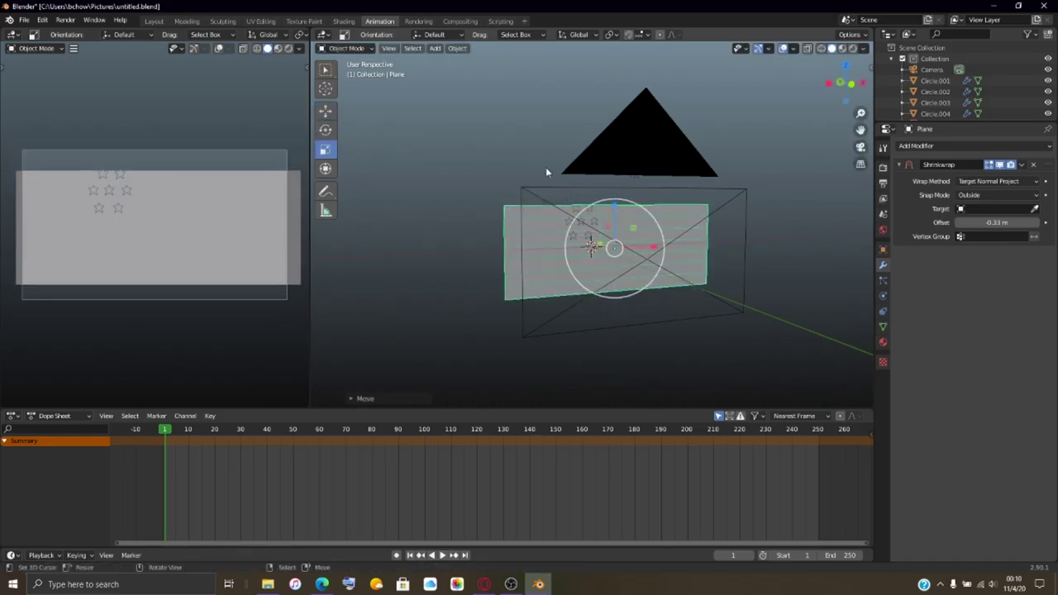
pyautogui.moveTo(618, 207); pyautogui.dragTo(609, 196)
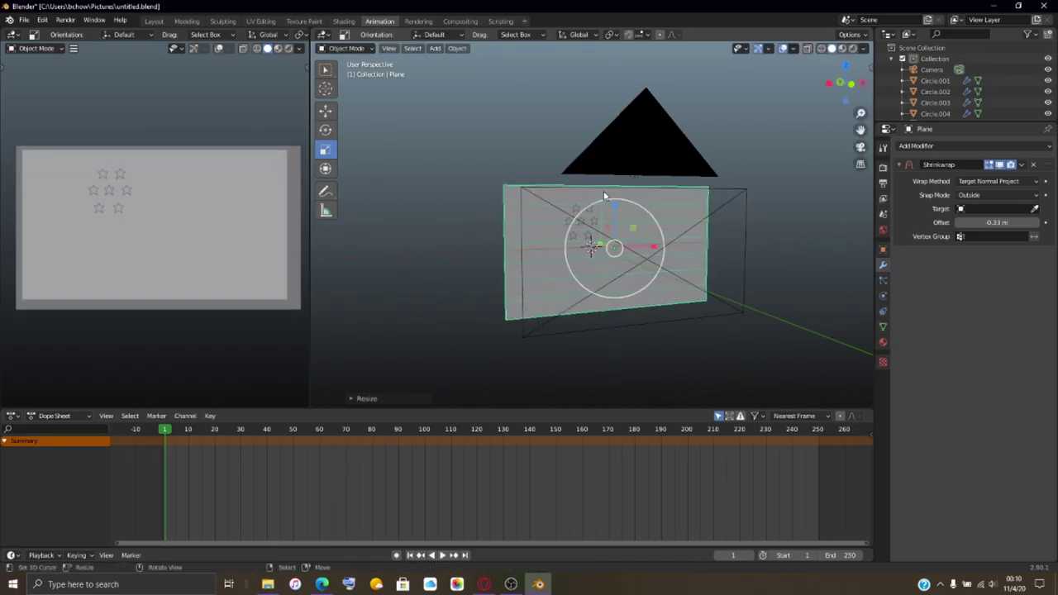
pyautogui.click(325, 110)
pyautogui.moveTo(620, 209); pyautogui.dragTo(615, 211)
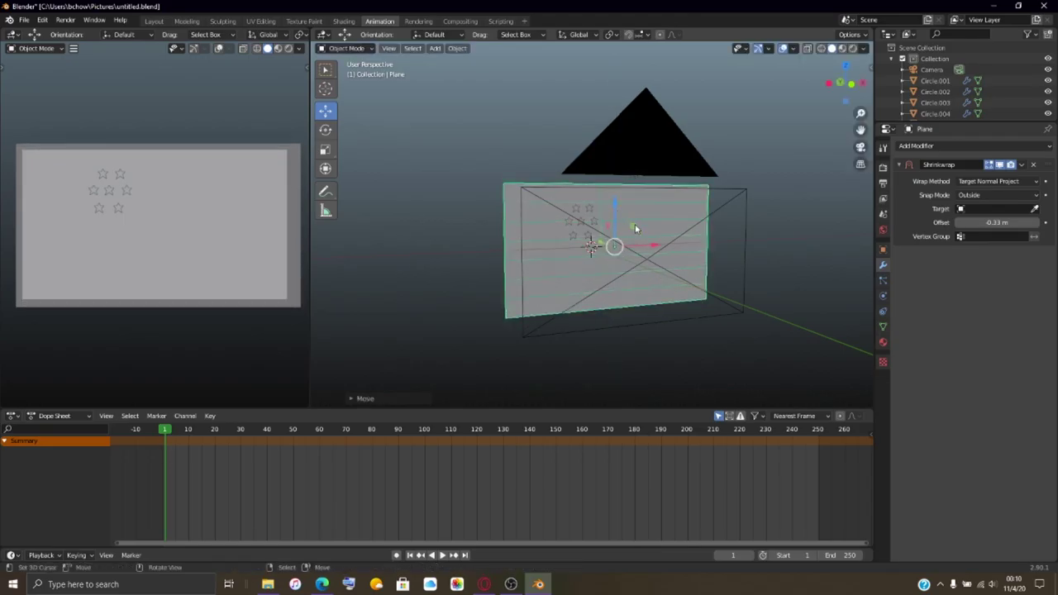
pyautogui.moveTo(642, 246); pyautogui.dragTo(644, 248)
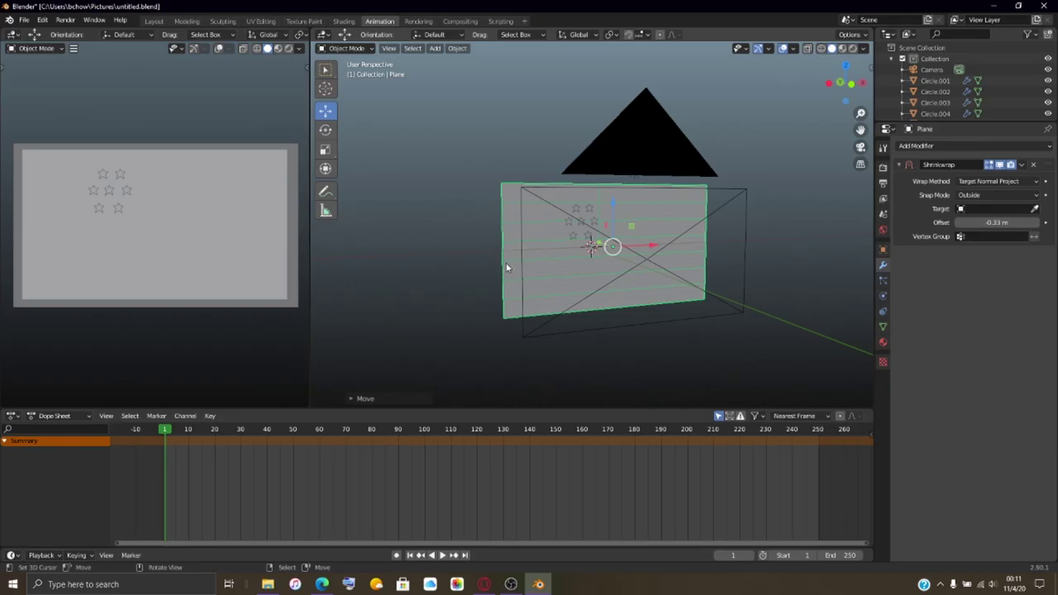
pyautogui.scroll(5, 508, 259)
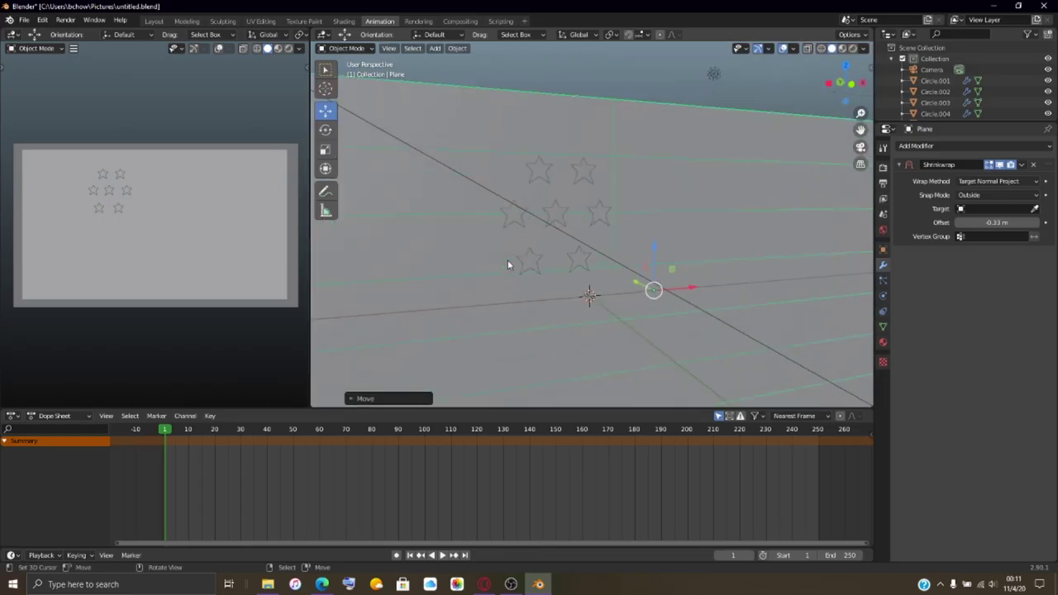
pyautogui.scroll(-5, 507, 260)
pyautogui.scroll(2, 506, 262)
pyautogui.scroll(1, 506, 263)
pyautogui.scroll(-3, 507, 263)
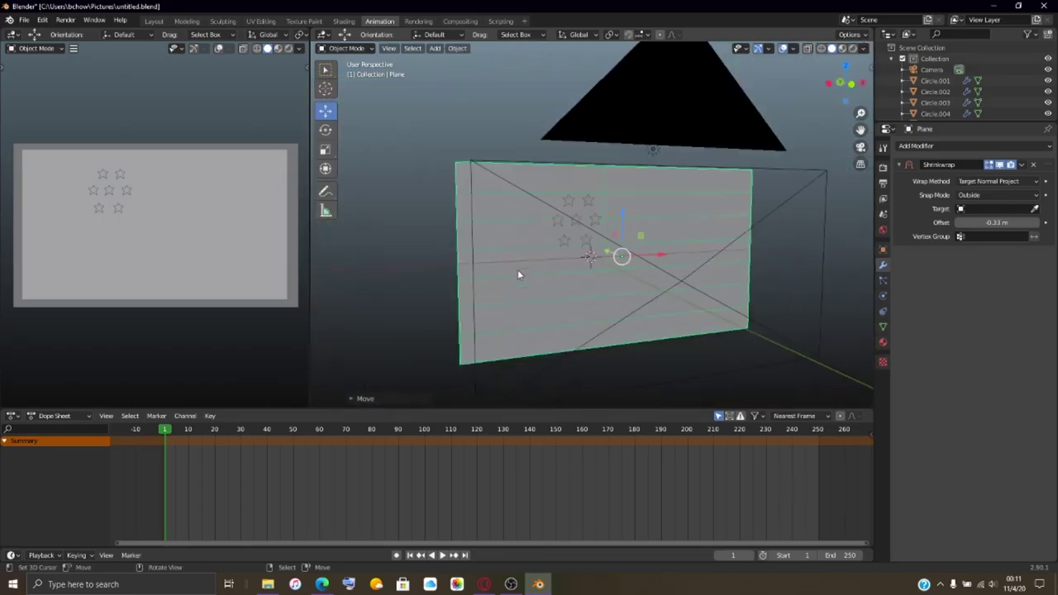
pyautogui.scroll(2, 518, 269)
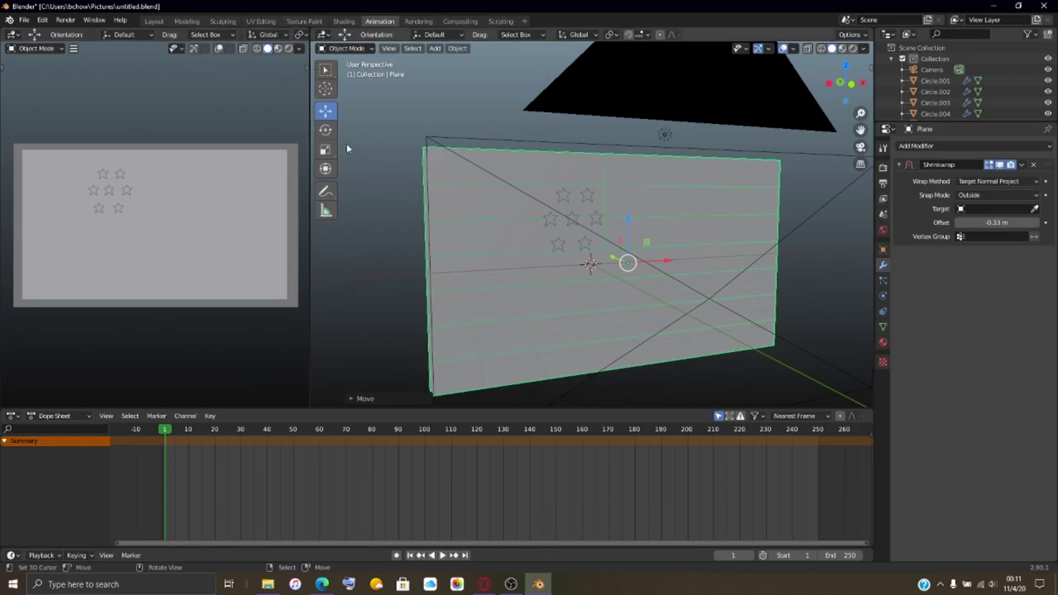
# Step: Add a text object and rotate it exactly 90° about the global X axis so it stands upright
pyautogui.click(435, 48)
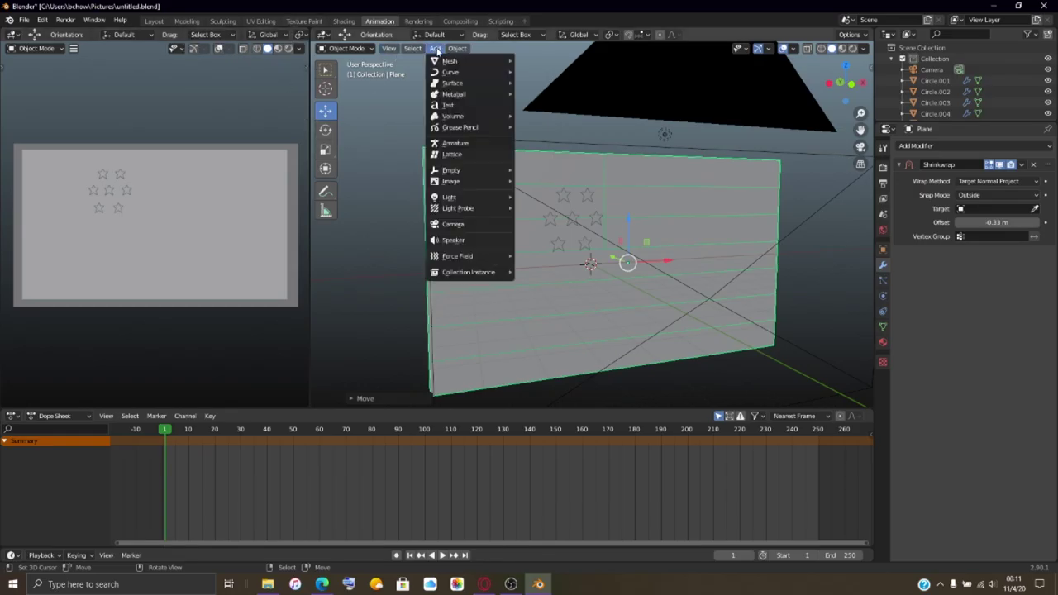
pyautogui.click(490, 107)
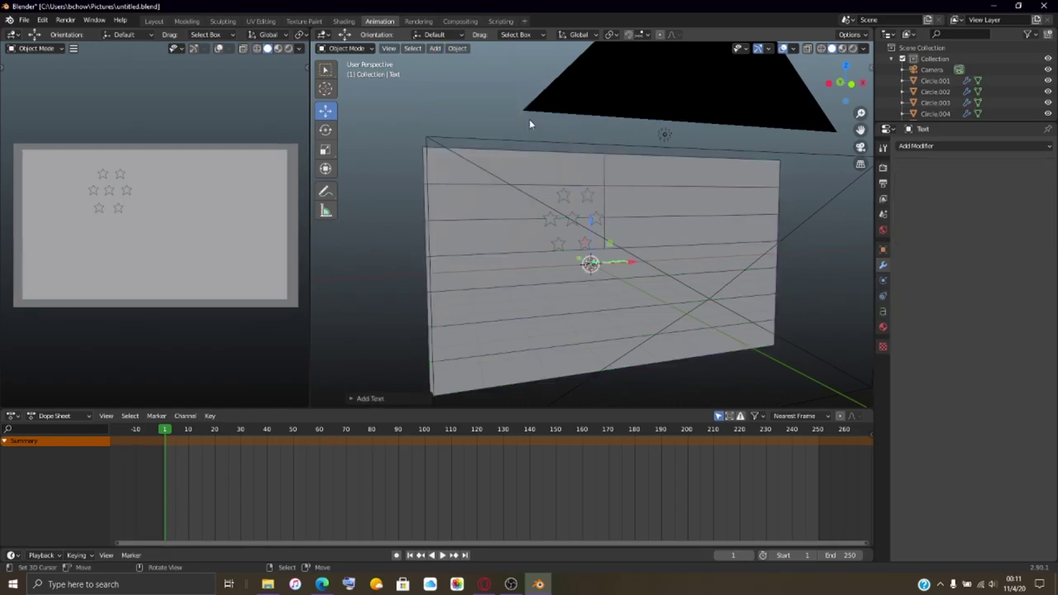
pyautogui.click(325, 130)
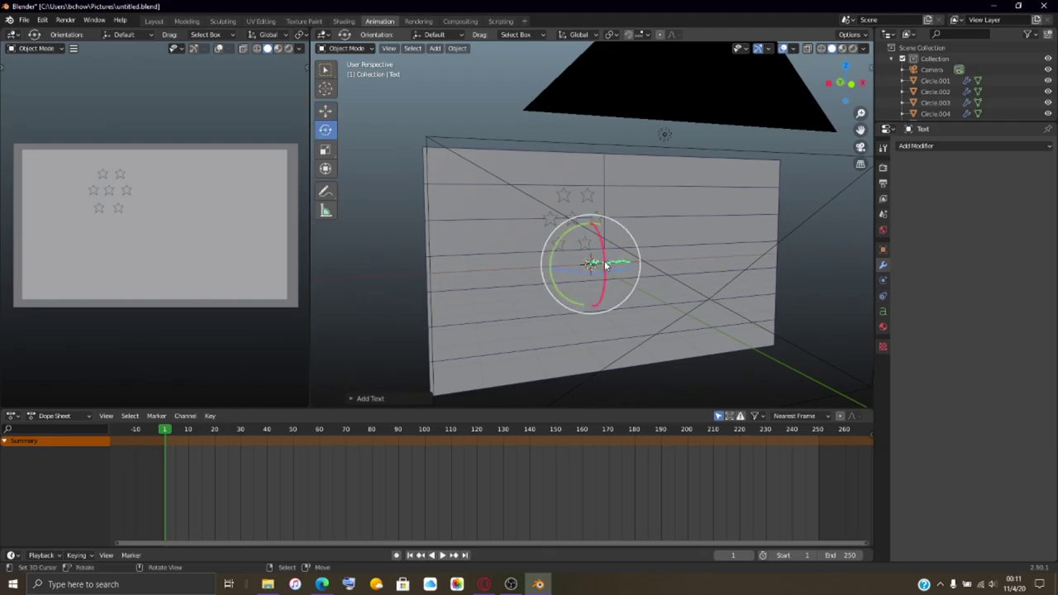
pyautogui.moveTo(611, 263); pyautogui.dragTo(598, 306)
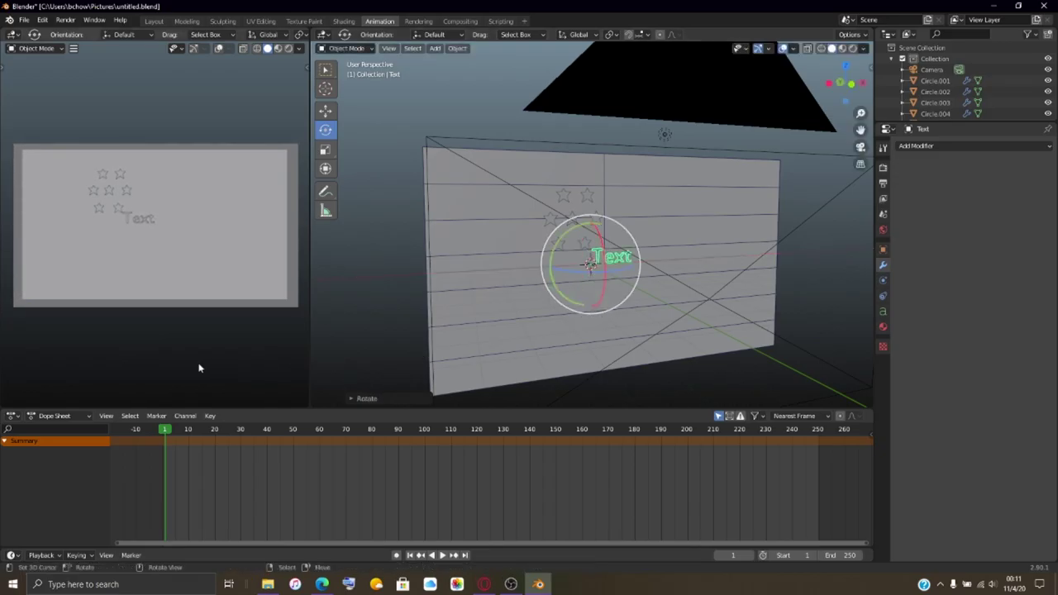
pyautogui.click(356, 398)
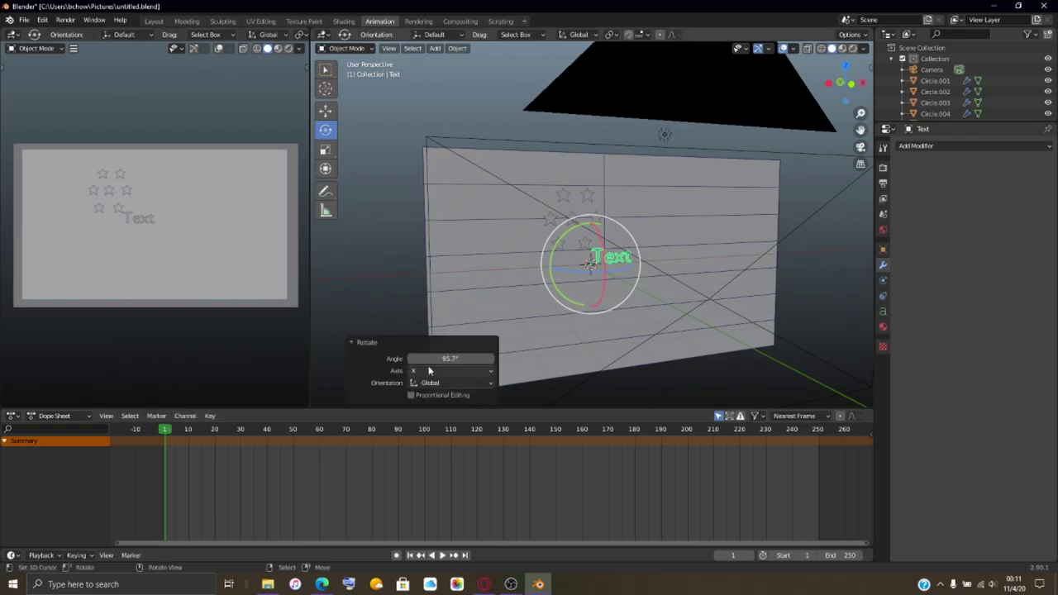
pyautogui.click(450, 358)
pyautogui.write('90')
pyautogui.press('Return')
# Step: Replace the text object's placeholder content with "Happy"
pyautogui.click(344, 48)
pyautogui.click(359, 76)
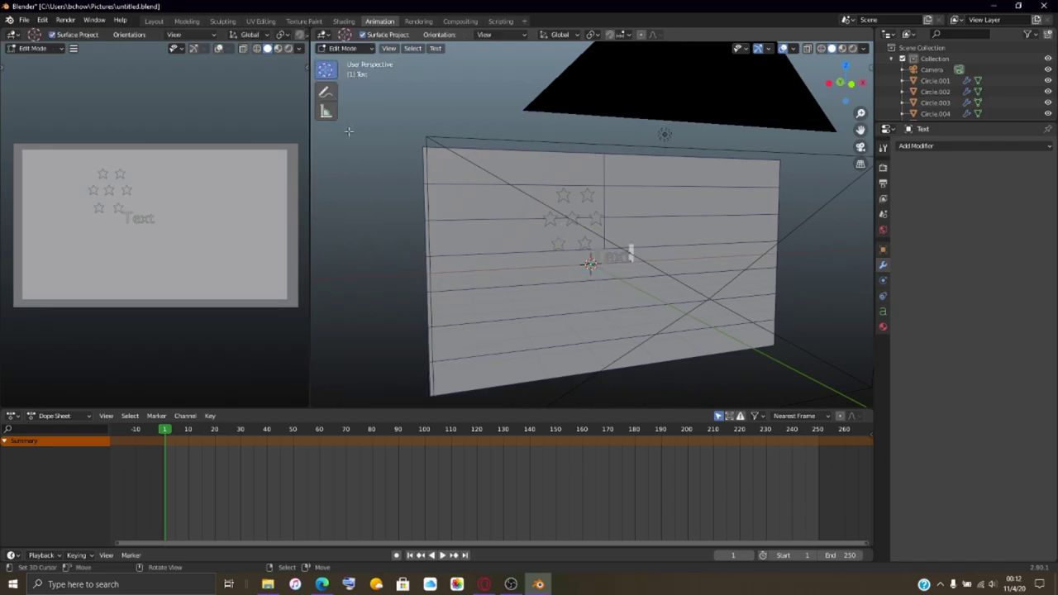
pyautogui.press('BackSpace')
pyautogui.press('BackSpace')
pyautogui.press('BackSpace')
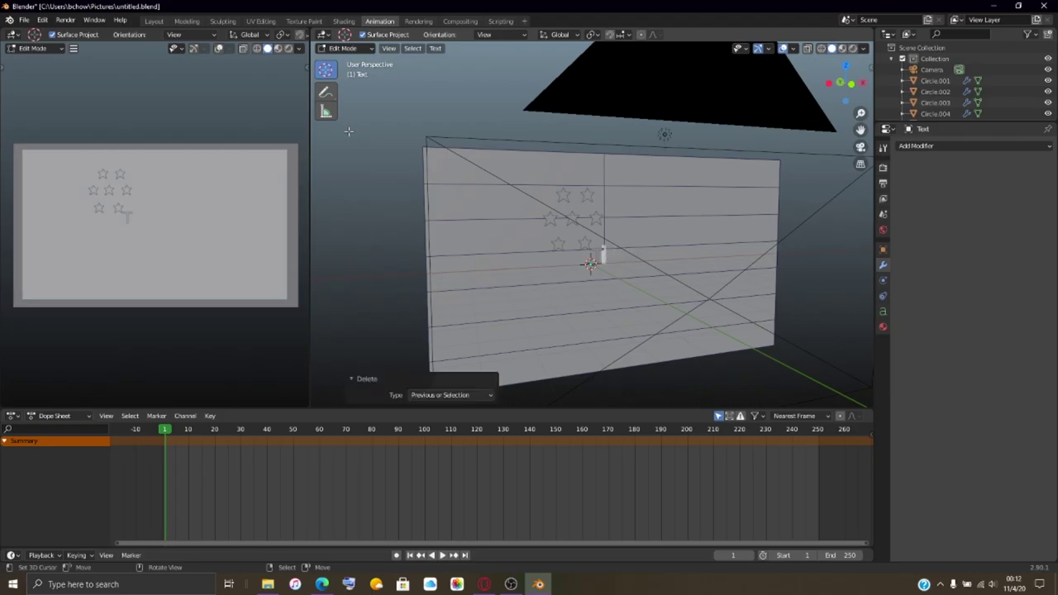
pyautogui.press('BackSpace')
pyautogui.write('H')
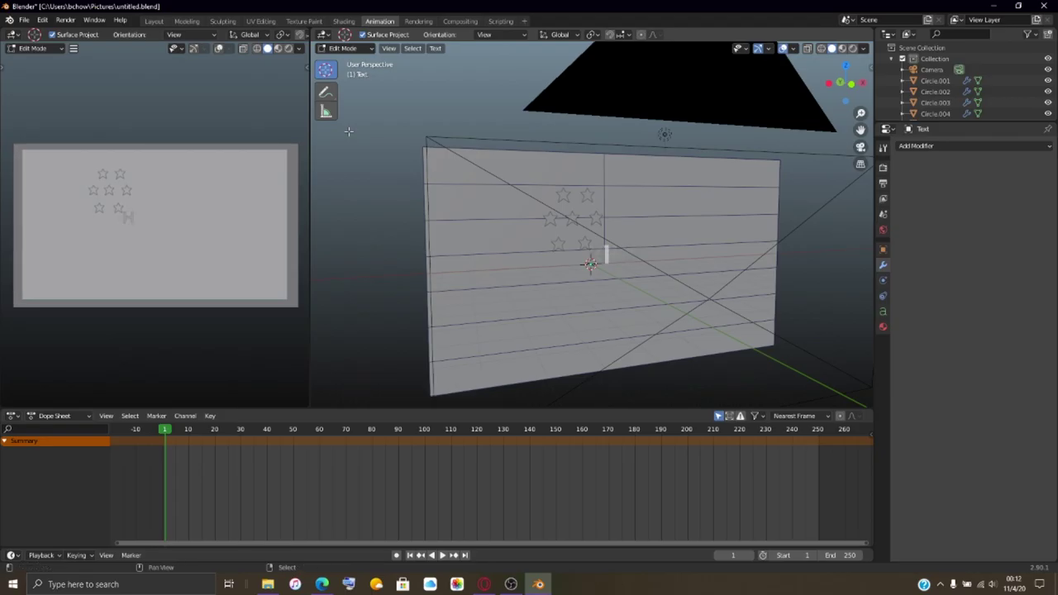
pyautogui.write('appy')
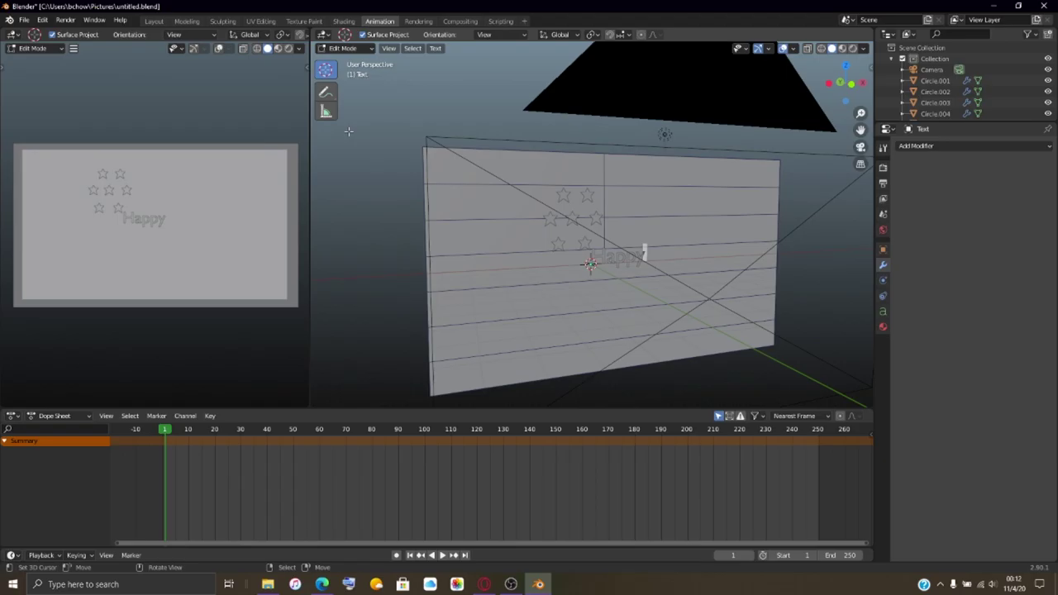
# Step: Add "Election" and "Day!" on two separate lines below "Happy" in the text object
pyautogui.press('Return')
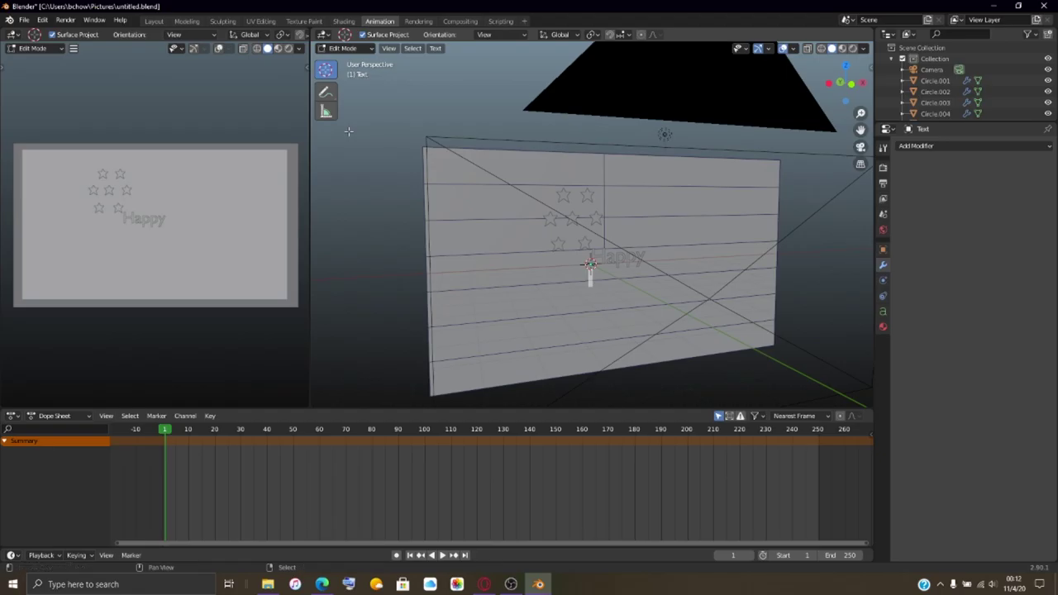
pyautogui.write('B')
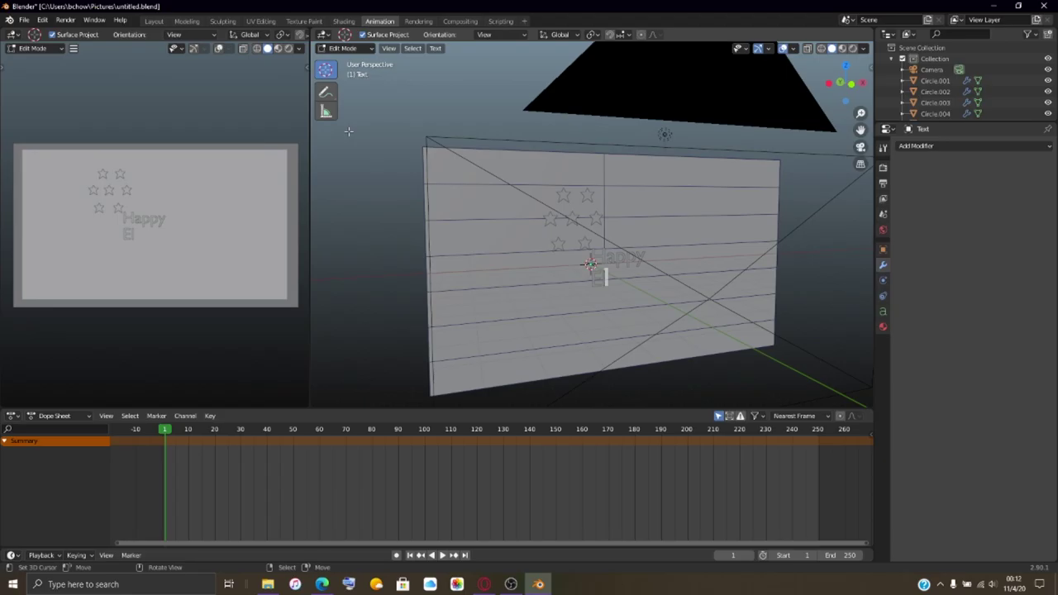
pyautogui.write('lection')
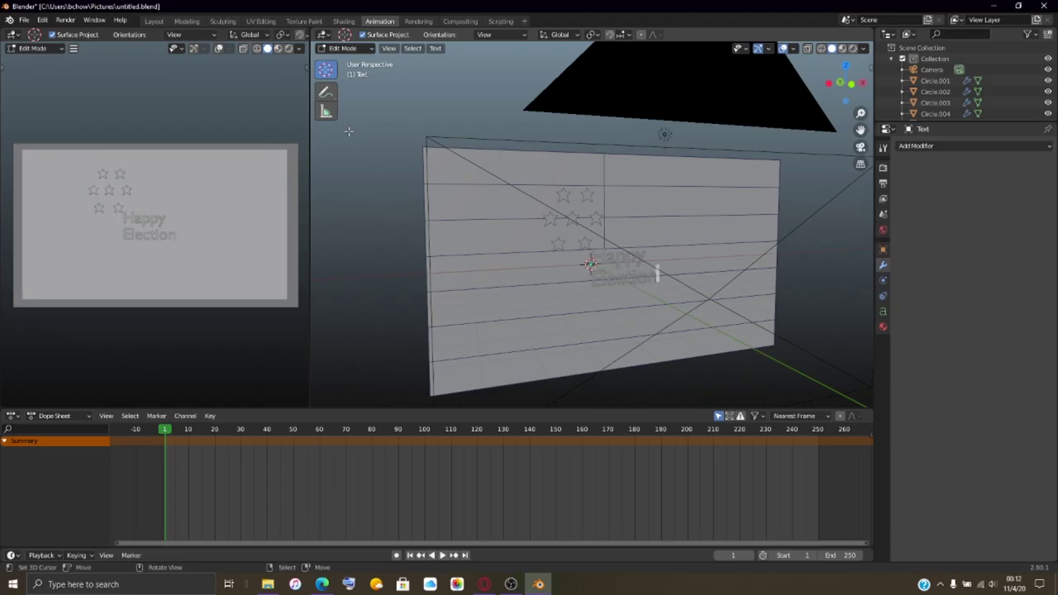
pyautogui.press('Return')
pyautogui.write('Day!')
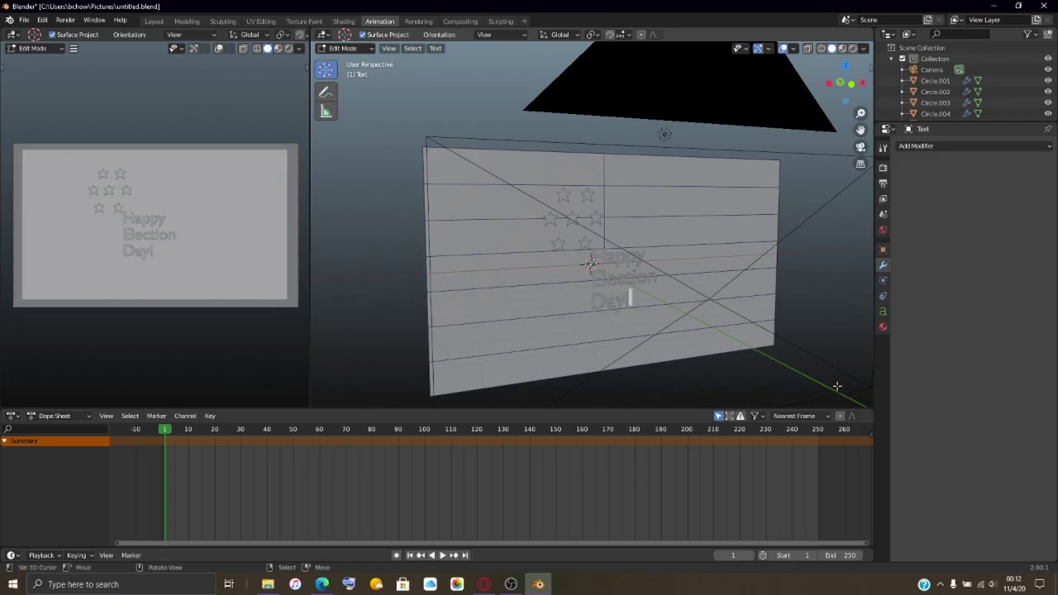
# Step: Set both the horizontal and vertical alignment of the text paragraph to Center
pyautogui.click(883, 311)
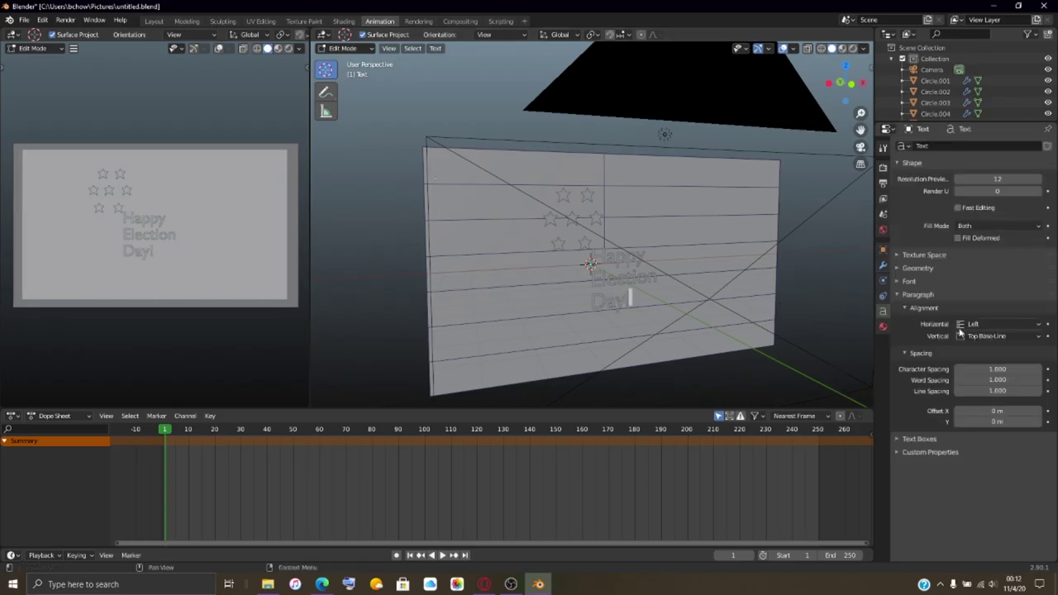
pyautogui.click(994, 324)
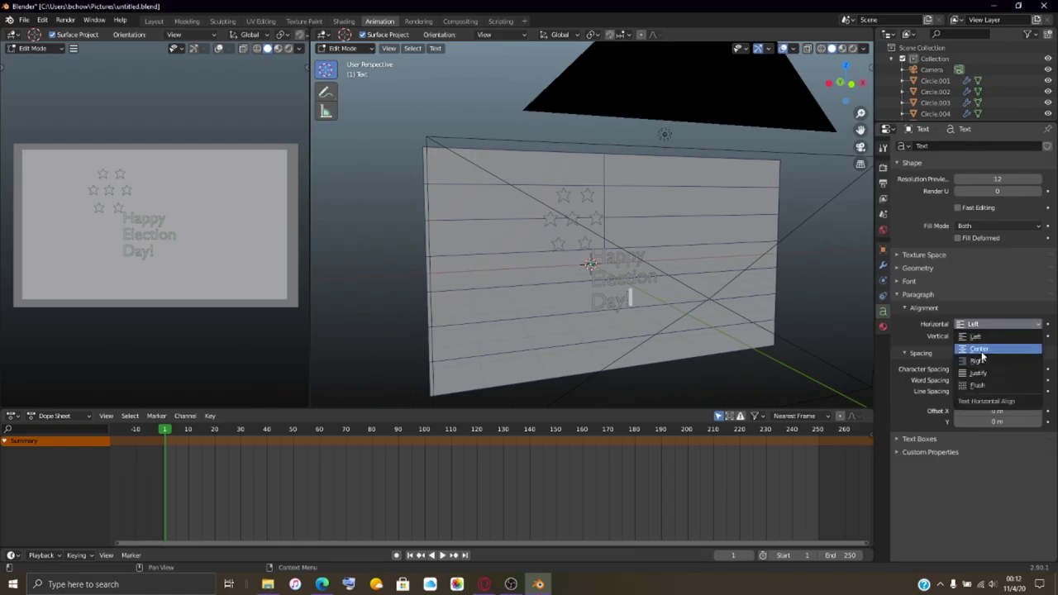
pyautogui.click(981, 351)
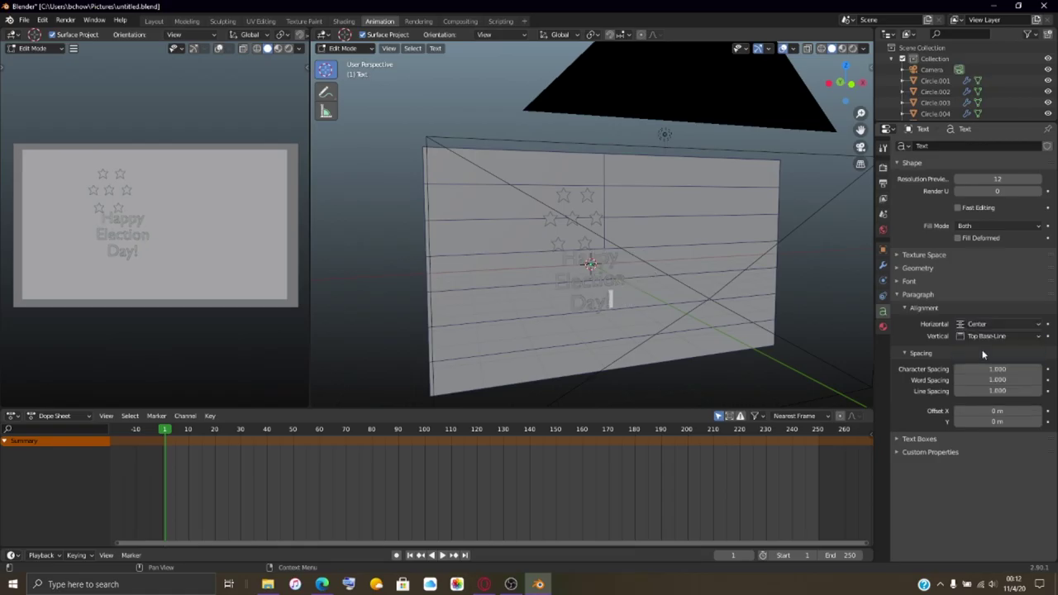
pyautogui.click(991, 335)
pyautogui.click(975, 367)
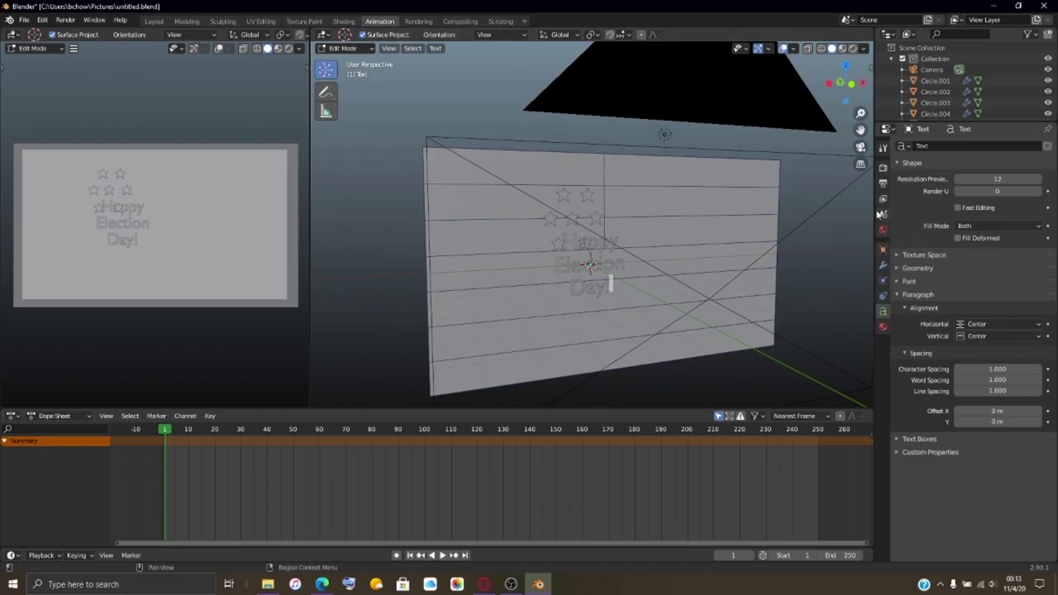
pyautogui.click(882, 296)
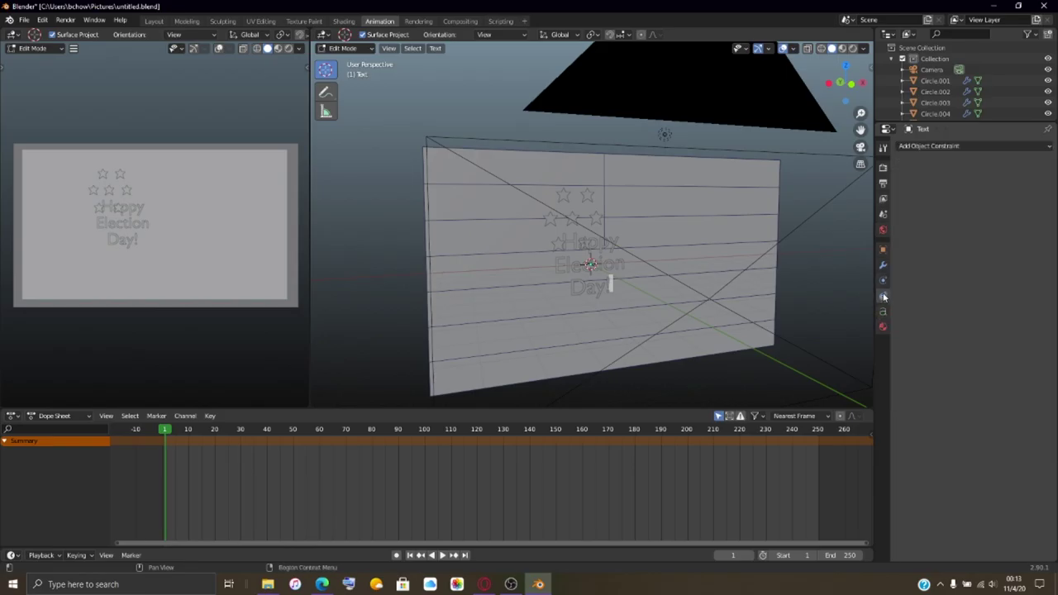
pyautogui.click(883, 280)
pyautogui.click(883, 264)
pyautogui.click(883, 249)
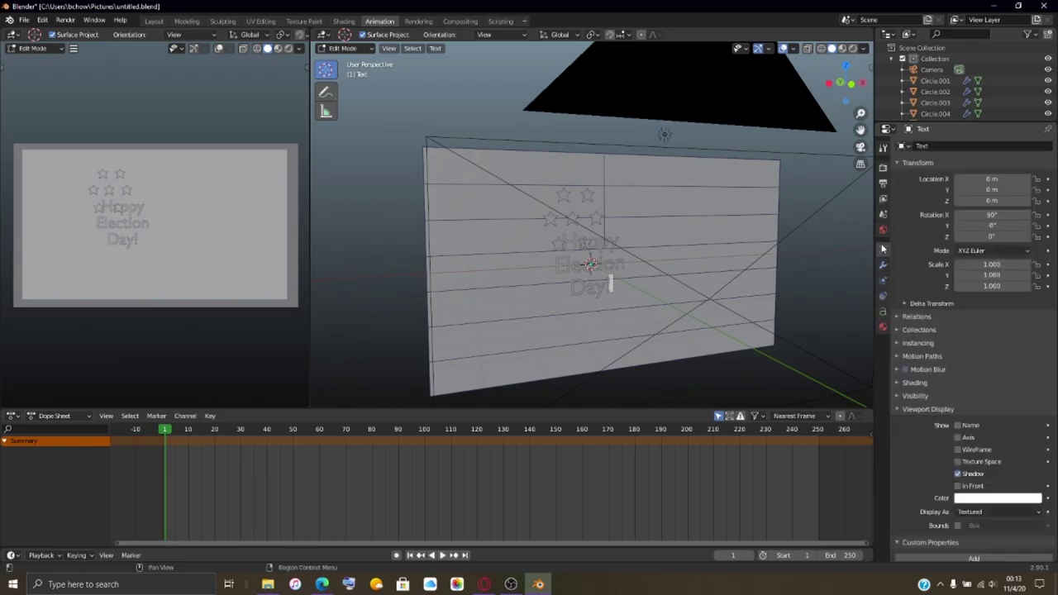
# Step: Load LiberationSerif-Regular.ttf from the Windows fonts folder as the text object's regular font
pyautogui.click(883, 312)
pyautogui.click(902, 256)
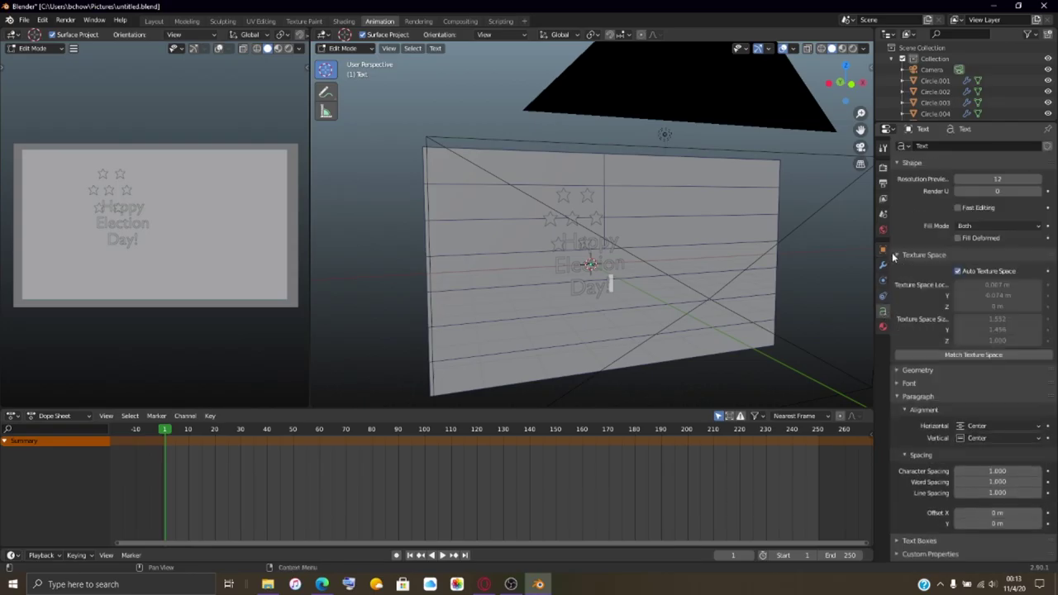
pyautogui.click(897, 372)
pyautogui.scroll(-2, 894, 374)
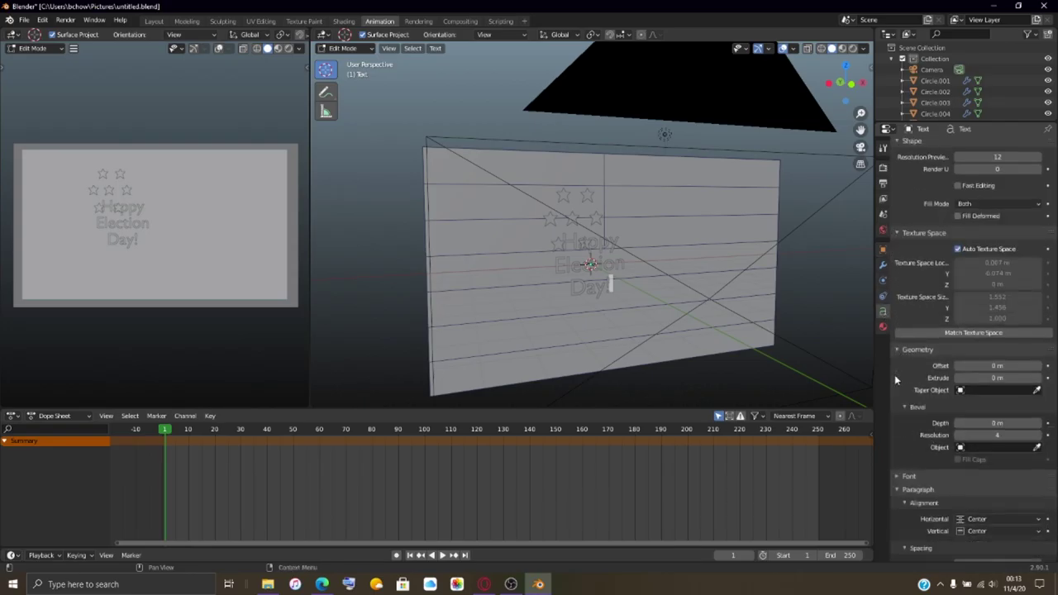
pyautogui.click(900, 454)
pyautogui.scroll(-4, 900, 455)
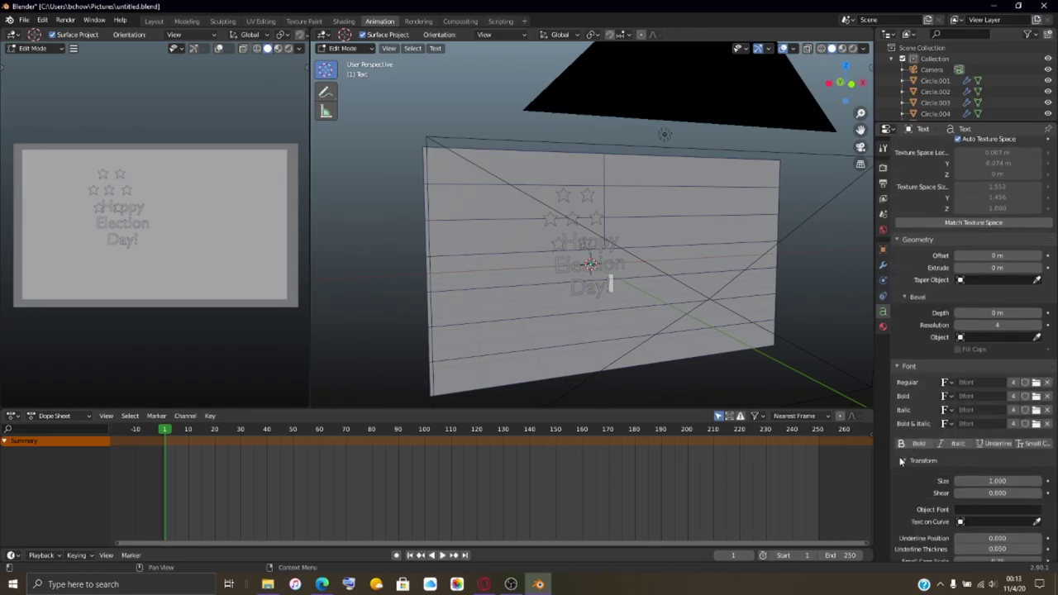
pyautogui.click(947, 338)
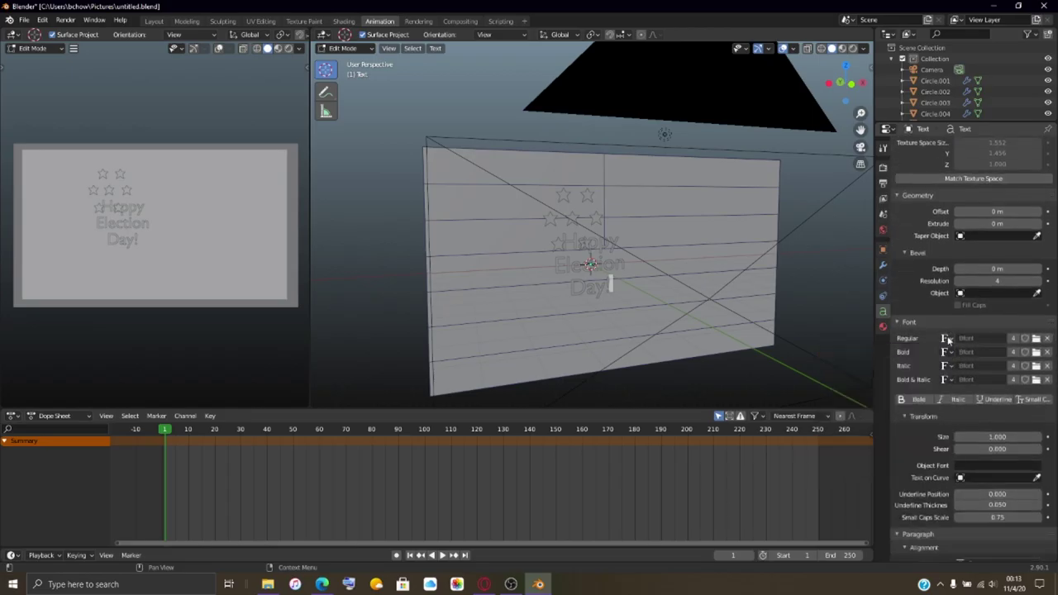
pyautogui.click(1036, 339)
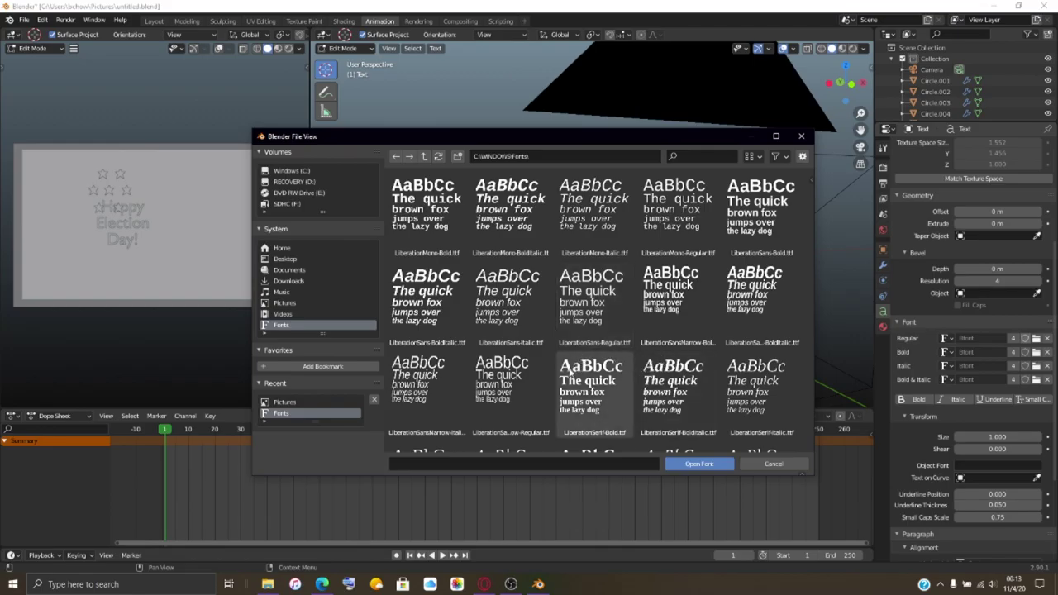
pyautogui.scroll(-2, 544, 301)
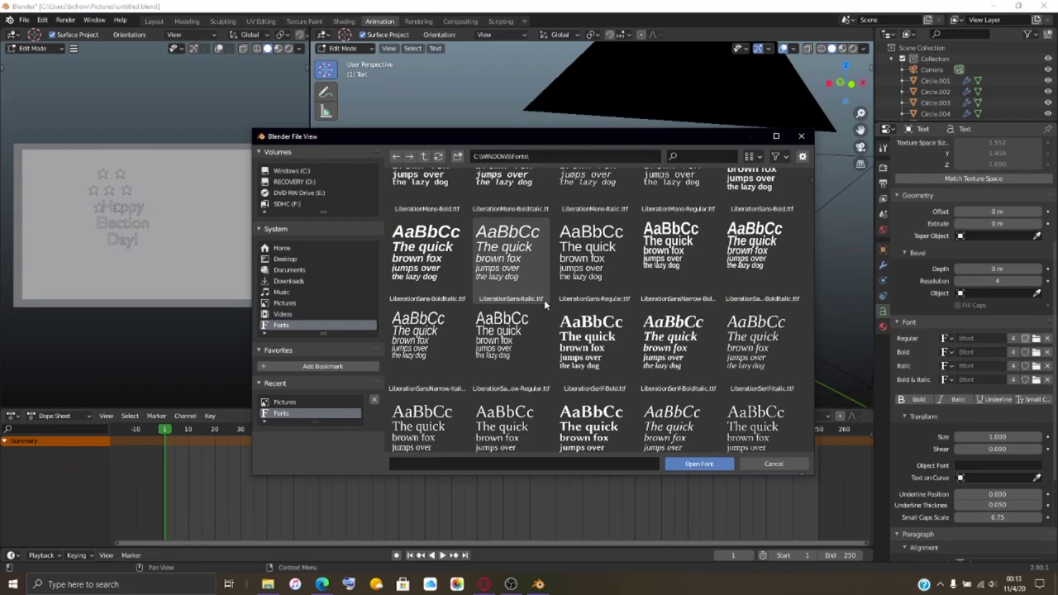
pyautogui.click(422, 435)
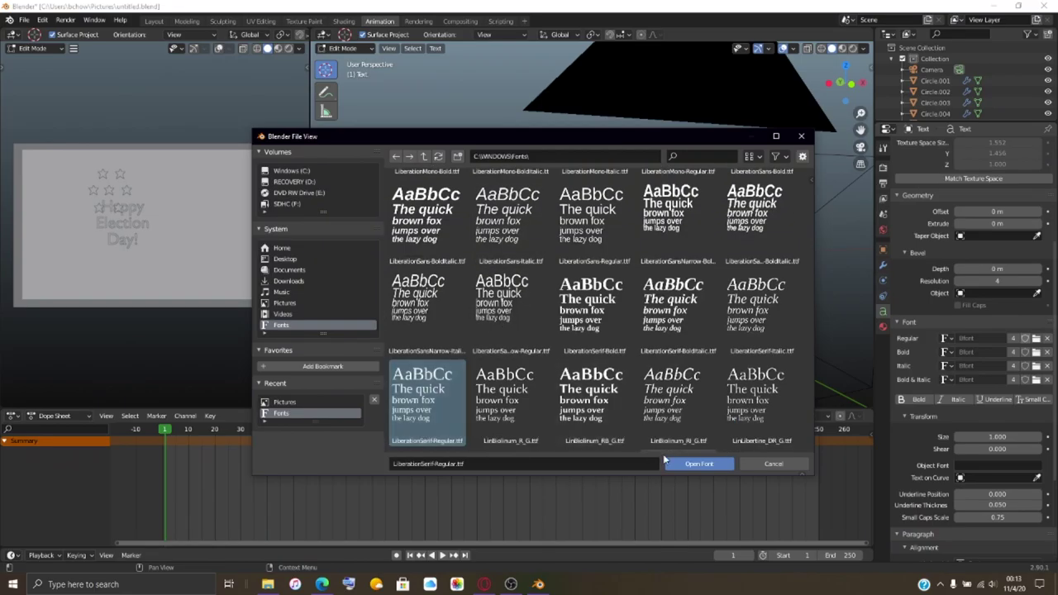
pyautogui.click(696, 464)
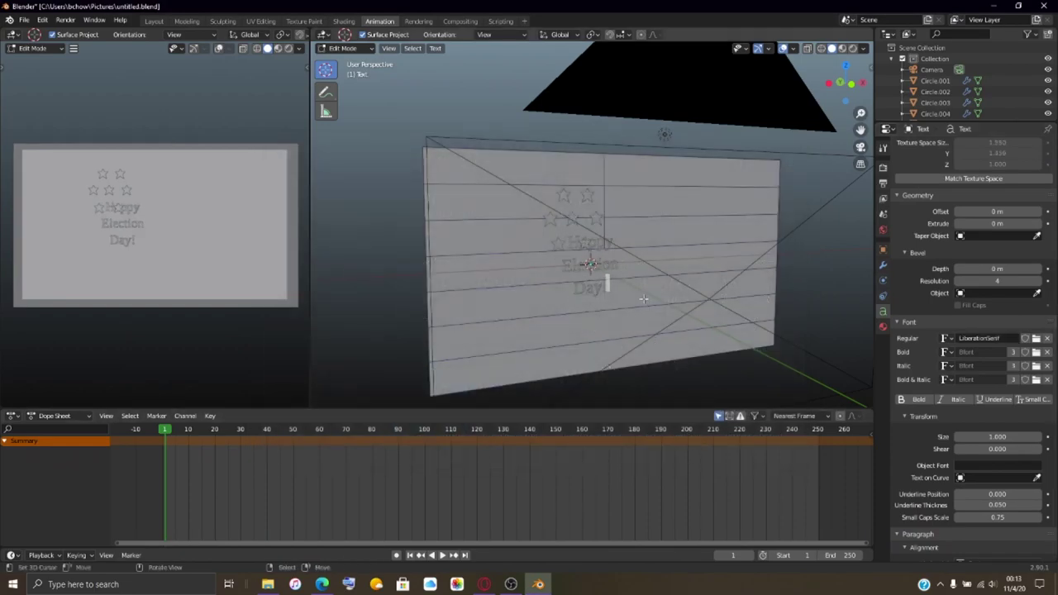
# Step: Give the text a new material and darken its base color to black
pyautogui.scroll(4, 643, 299)
pyautogui.scroll(2, 643, 299)
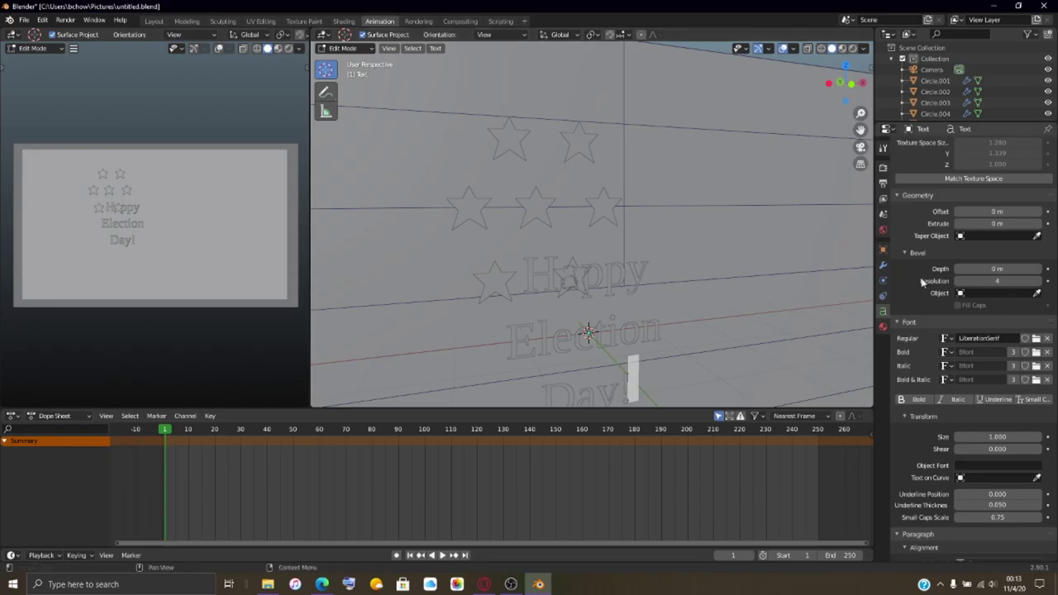
pyautogui.click(883, 326)
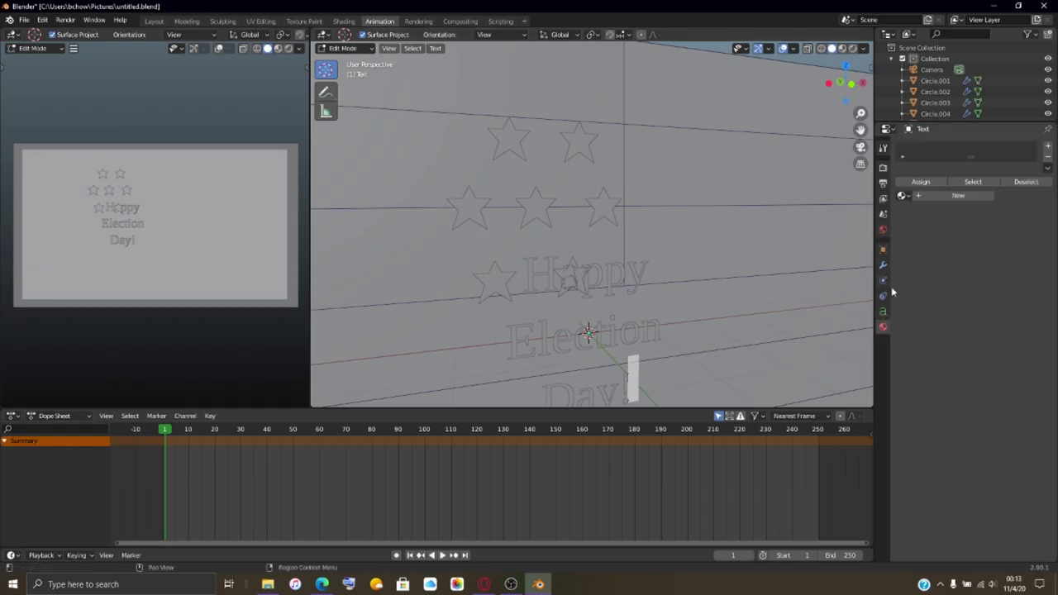
pyautogui.click(924, 199)
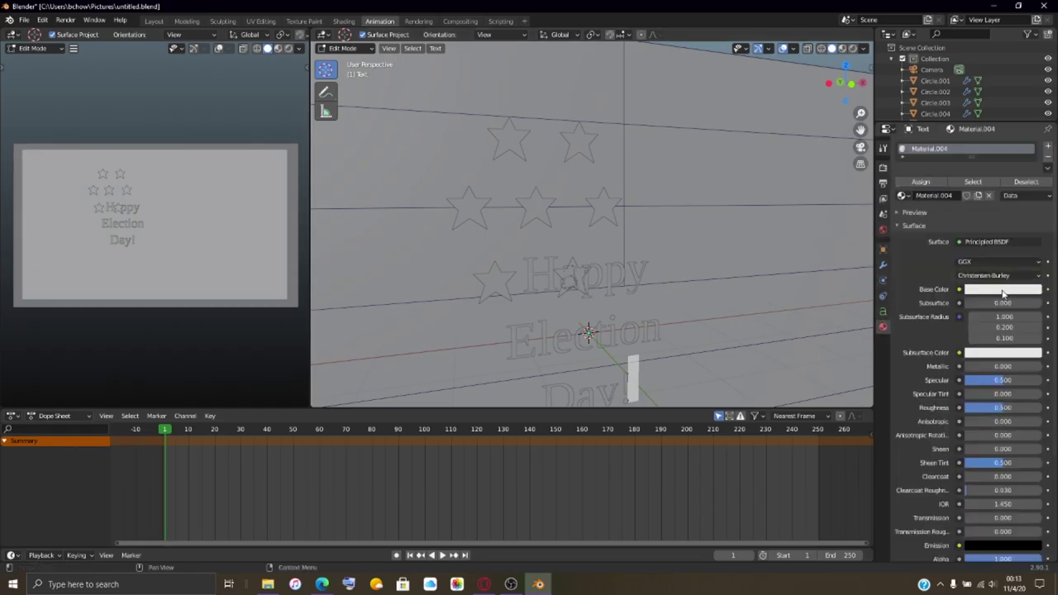
pyautogui.click(1003, 289)
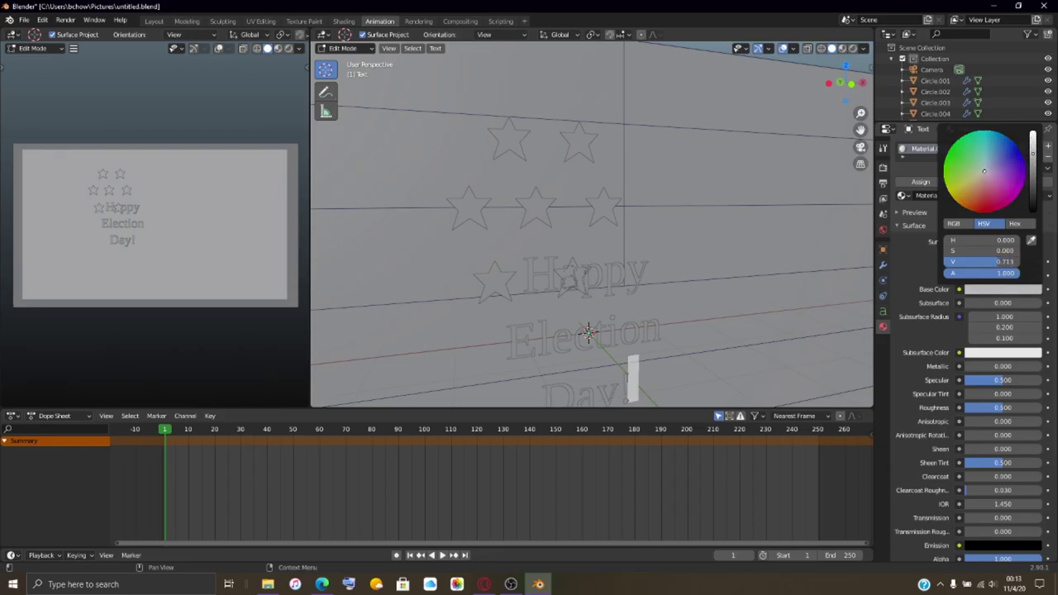
pyautogui.moveTo(1033, 141); pyautogui.dragTo(1039, 213)
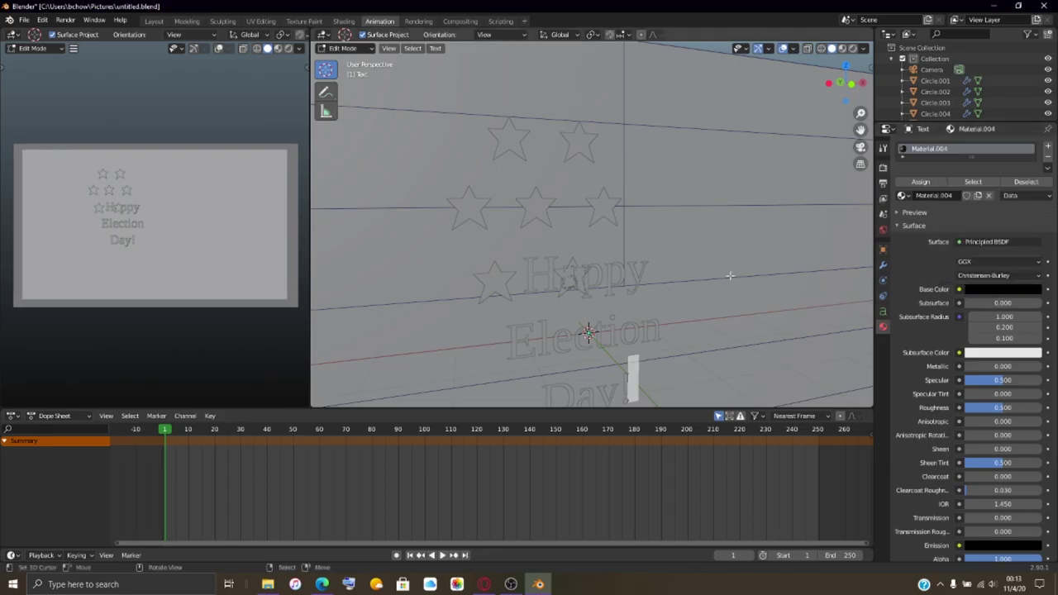
pyautogui.scroll(-5, 691, 313)
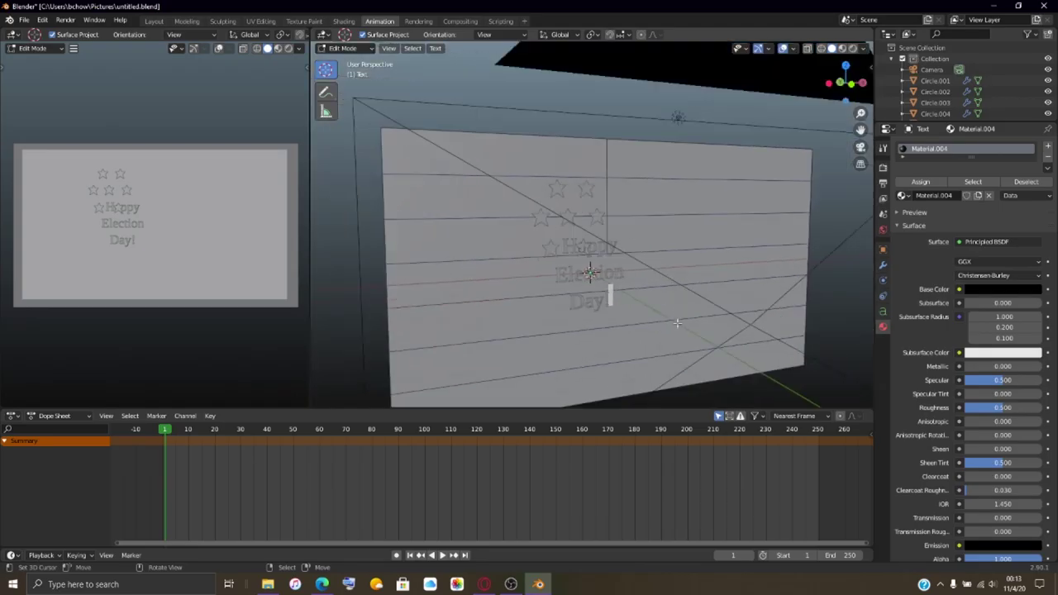
pyautogui.scroll(4, 677, 323)
pyautogui.scroll(-6, 677, 323)
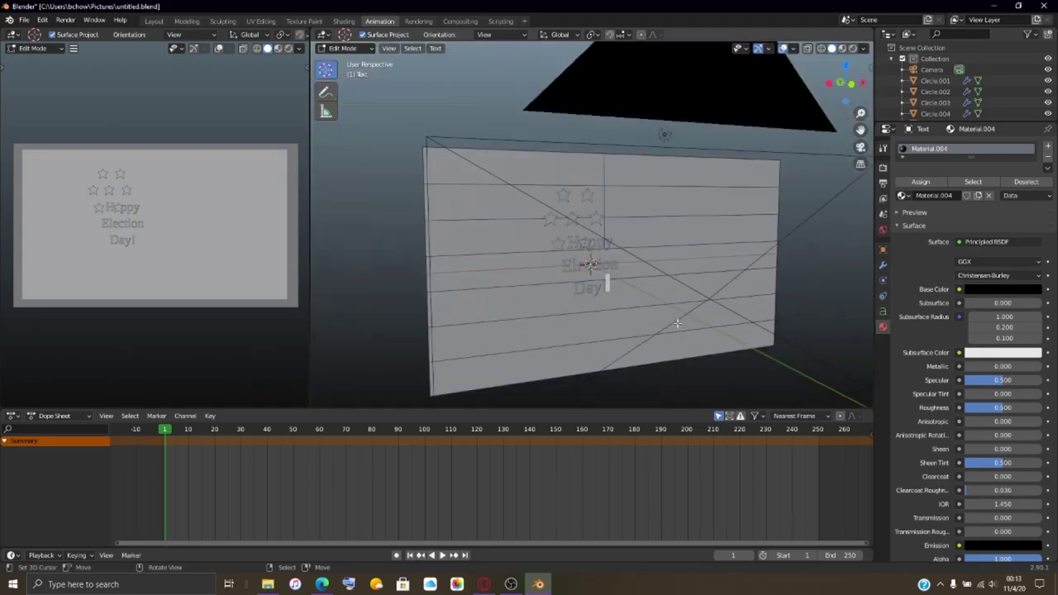
pyautogui.scroll(4, 677, 323)
pyautogui.scroll(-4, 676, 323)
pyautogui.scroll(2, 677, 323)
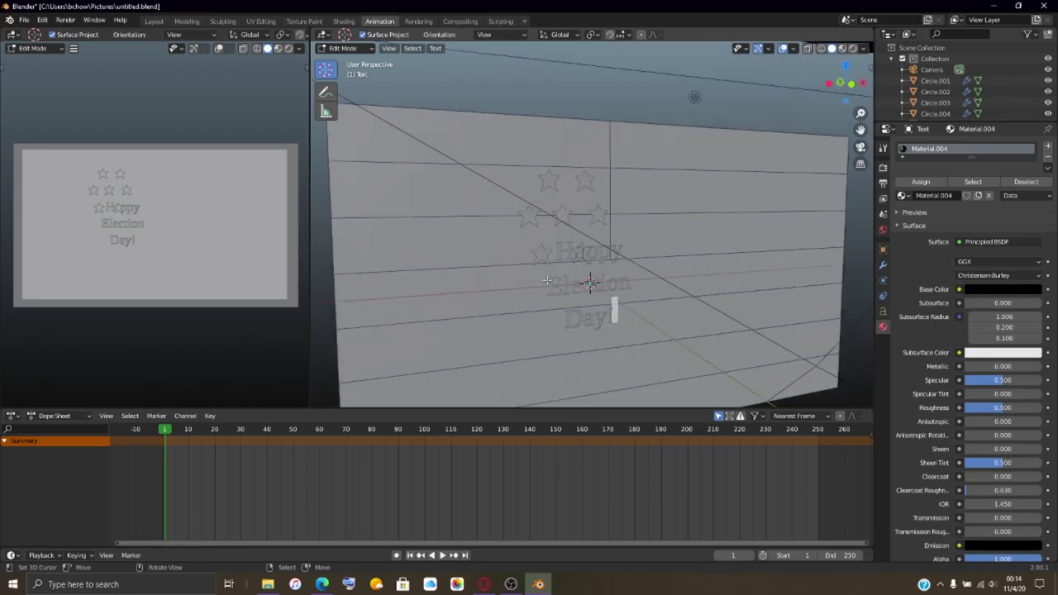
# Step: Return to Object Mode and move the text down about 2.09 m along Z and about 1.8 m along positive X, clear of the stars
pyautogui.press('Tab')
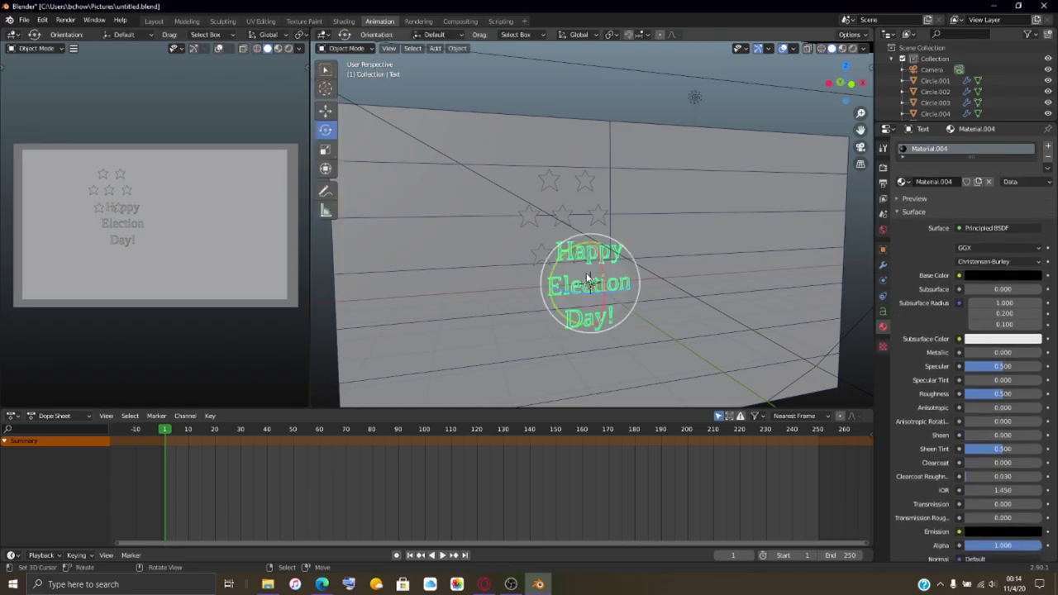
pyautogui.click(326, 112)
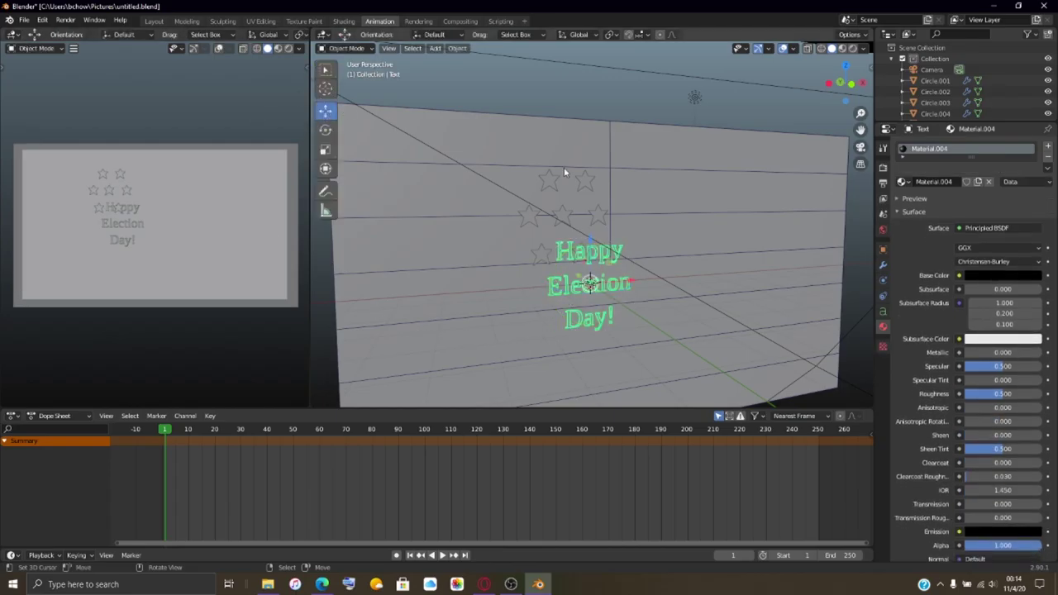
pyautogui.moveTo(602, 248); pyautogui.dragTo(623, 309)
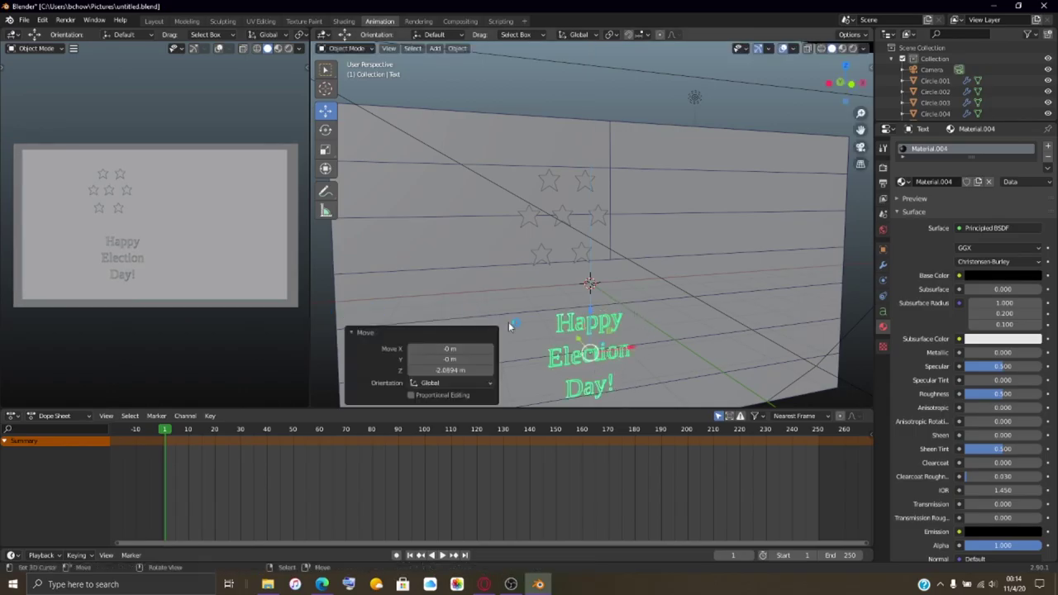
pyautogui.press('g')
pyautogui.press('x')
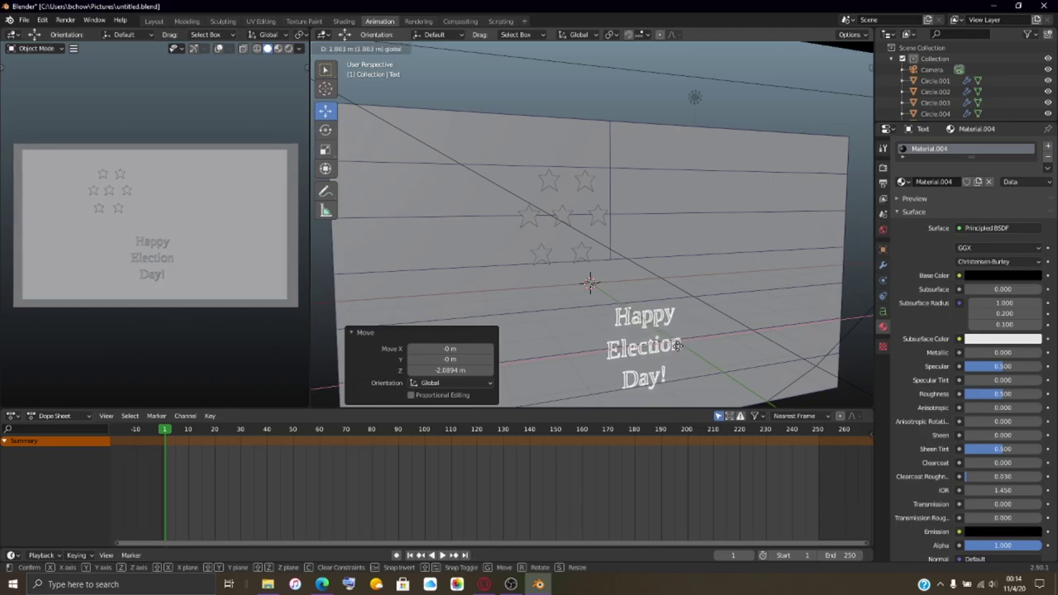
pyautogui.click(677, 346)
# Step: Nudge the "Happy Election Day!" text slightly along negative X on the backdrop
pyautogui.press('a')
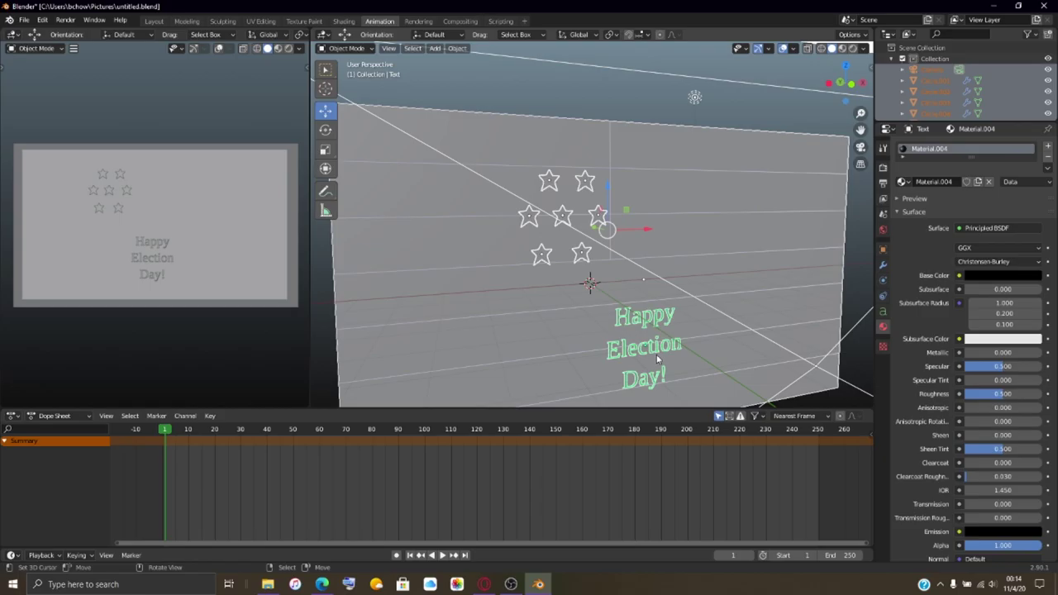
pyautogui.hotkey('alt', 'a')
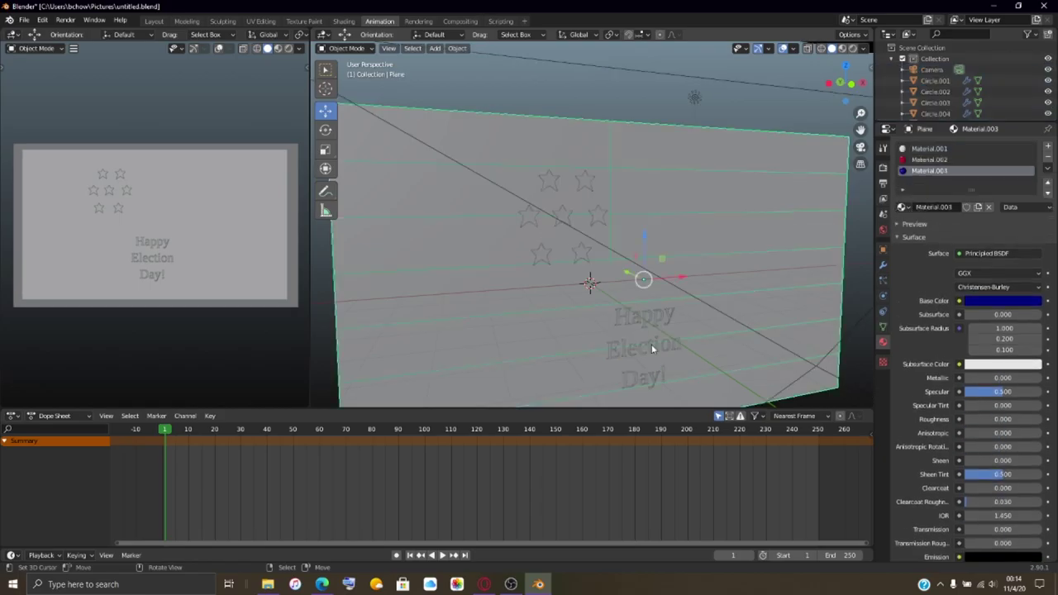
pyautogui.click(651, 344)
pyautogui.press('g')
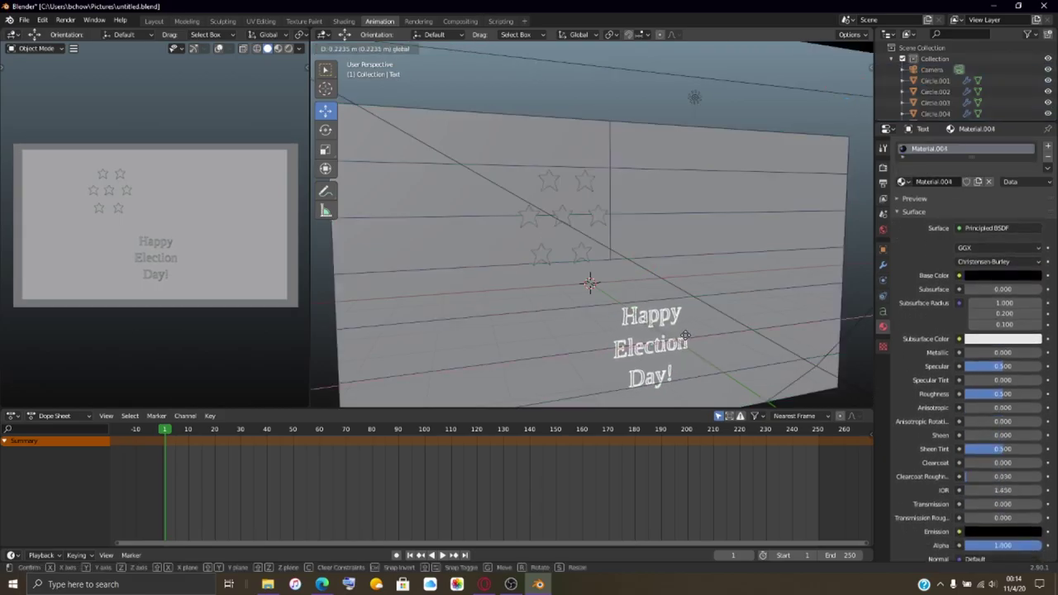
pyautogui.rightClick(696, 354)
# Step: Scale the "Happy Election Day!" text up uniformly by about 1.65
pyautogui.press('a')
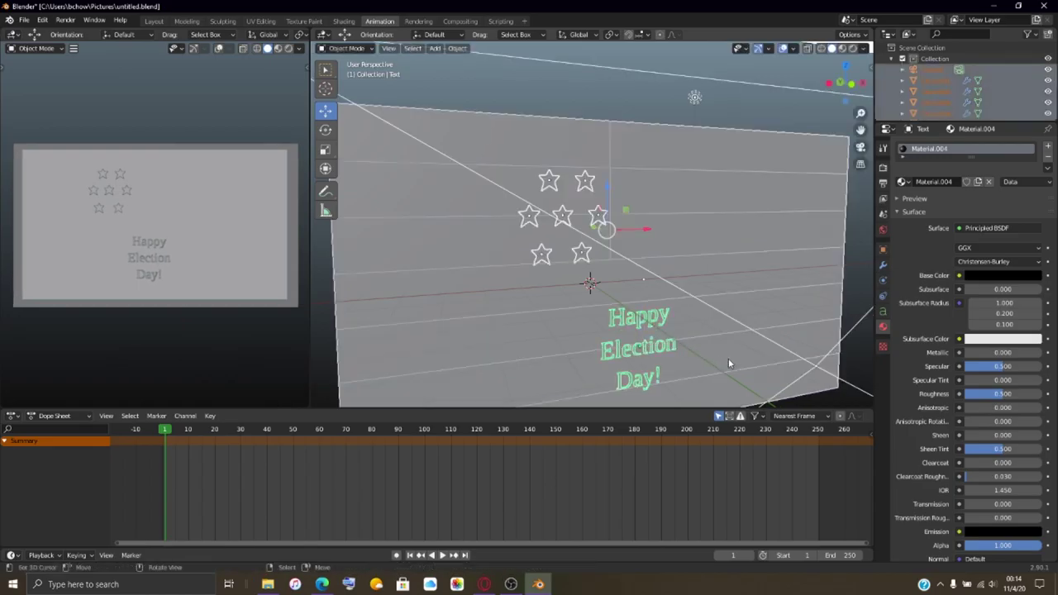
pyautogui.hotkey('alt', 'a')
pyautogui.click(651, 349)
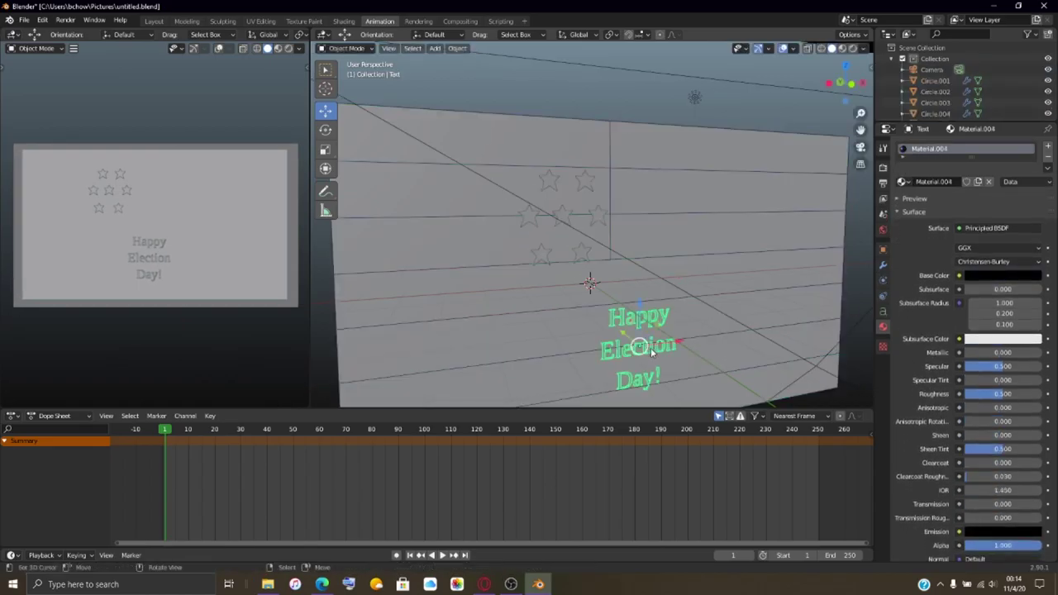
pyautogui.press('s')
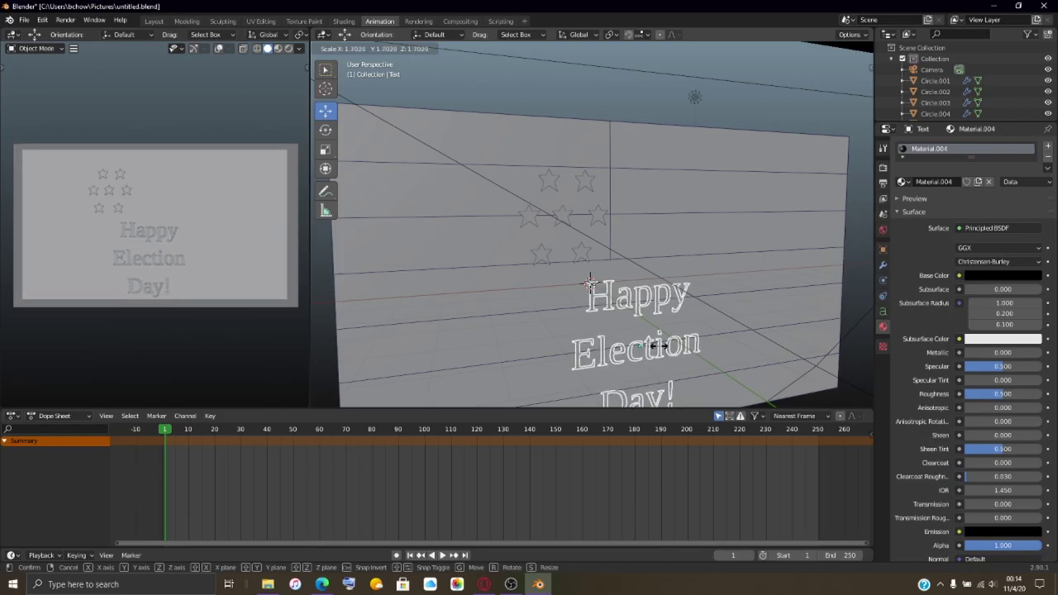
pyautogui.click(652, 347)
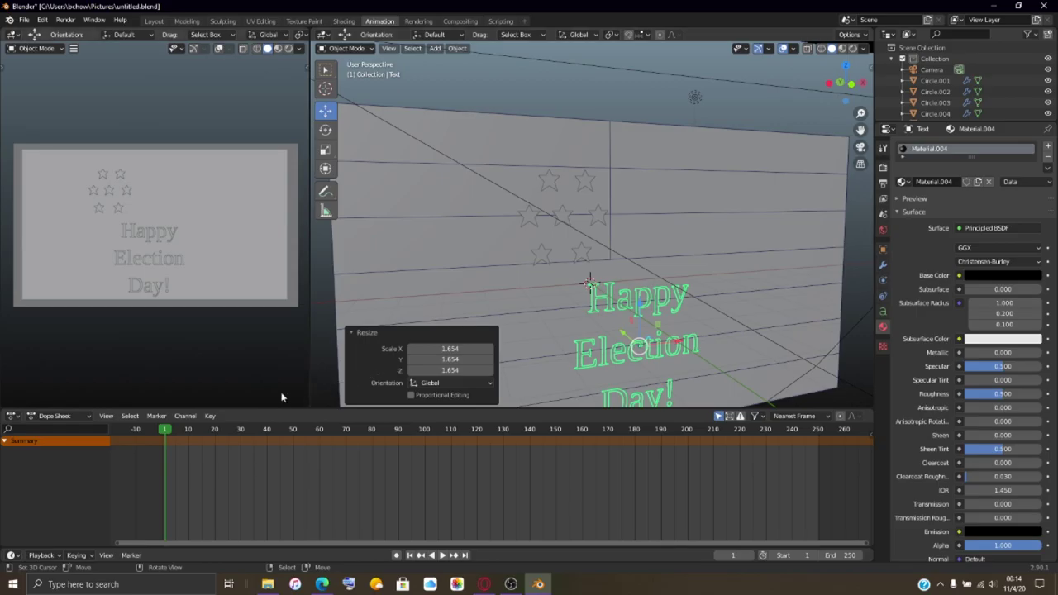
# Step: Move the outermost star of the cluster's middle row about 4.5 m along positive X, away from the other stars
pyautogui.click(104, 176)
pyautogui.click(116, 179)
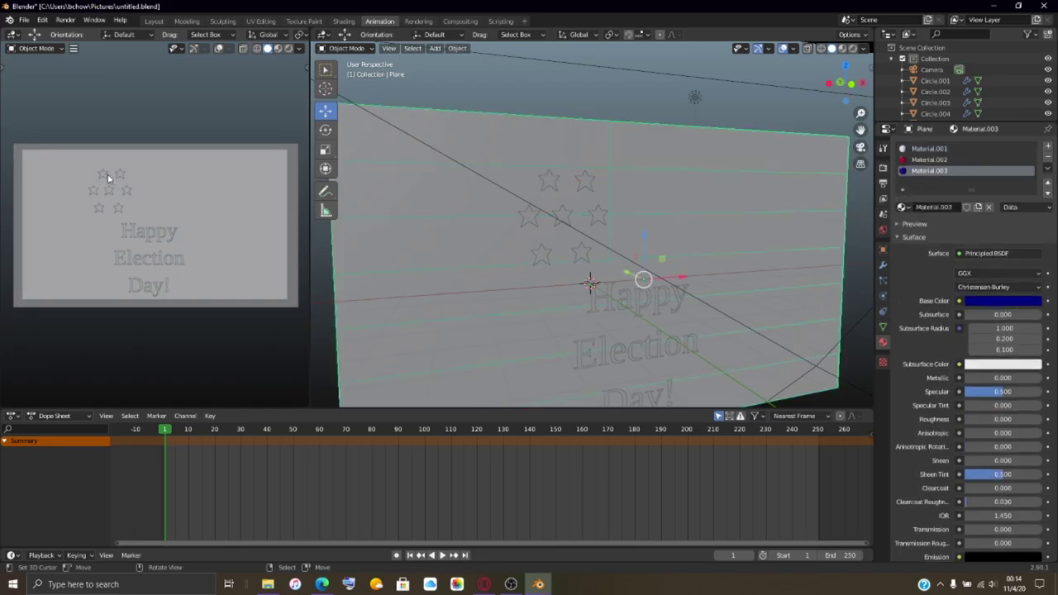
pyautogui.click(548, 176)
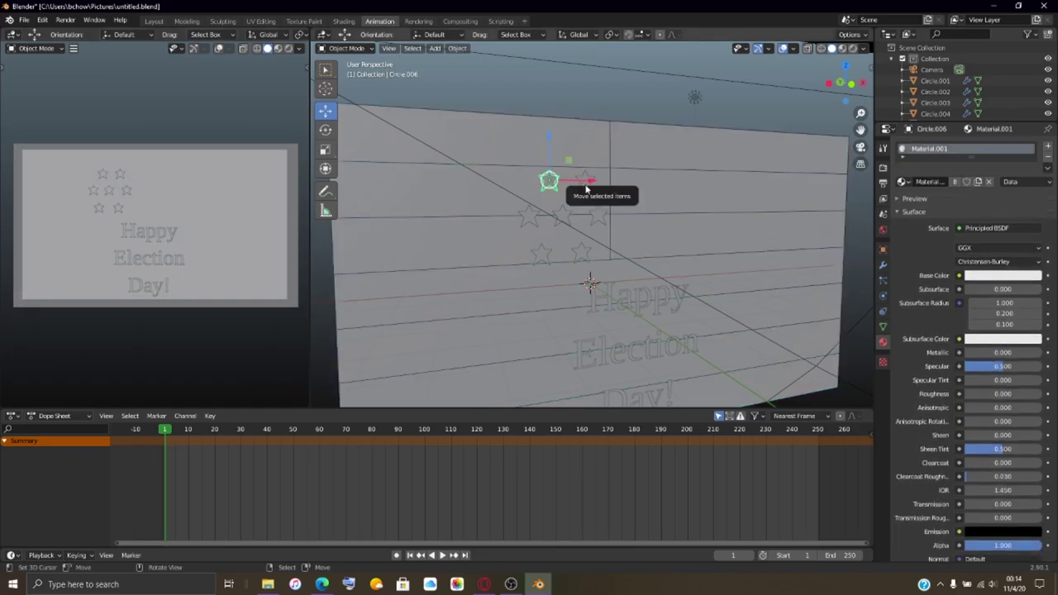
pyautogui.click(604, 212)
pyautogui.press('g')
pyautogui.press('x')
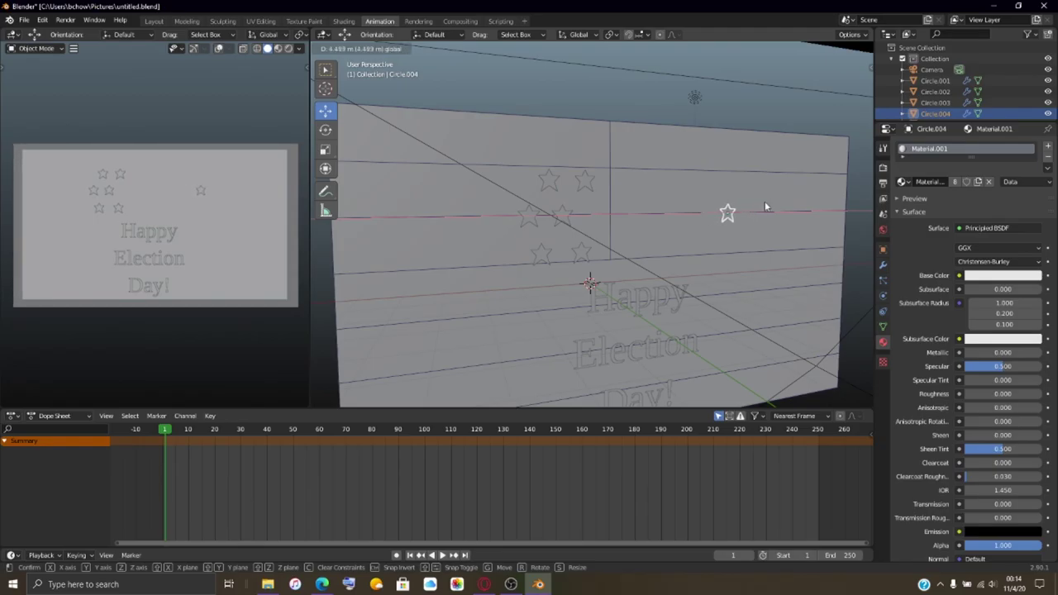
pyautogui.click(765, 207)
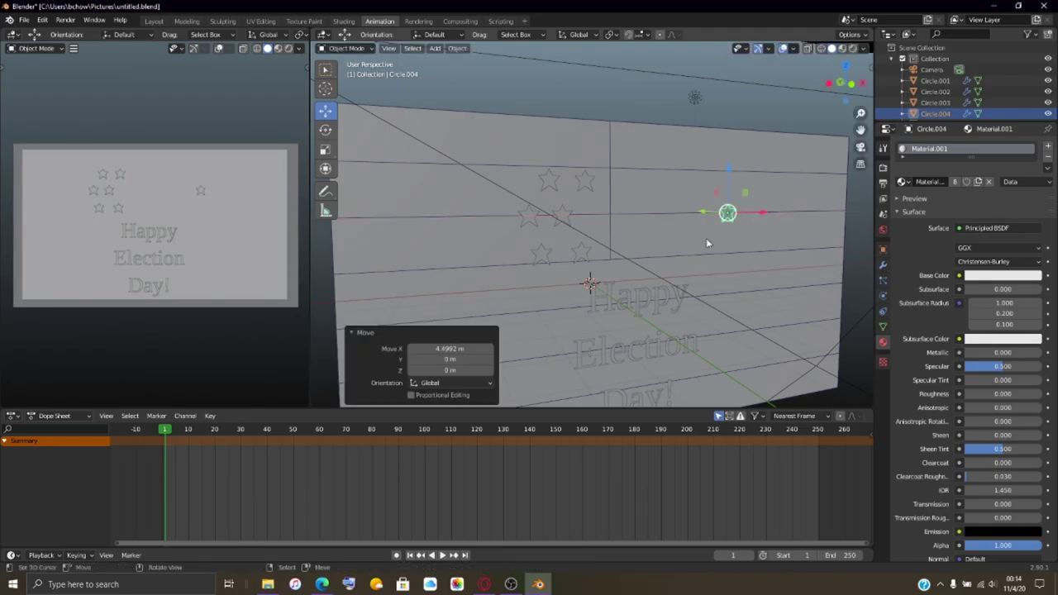
pyautogui.click(143, 244)
pyautogui.press('g')
pyautogui.click(644, 265)
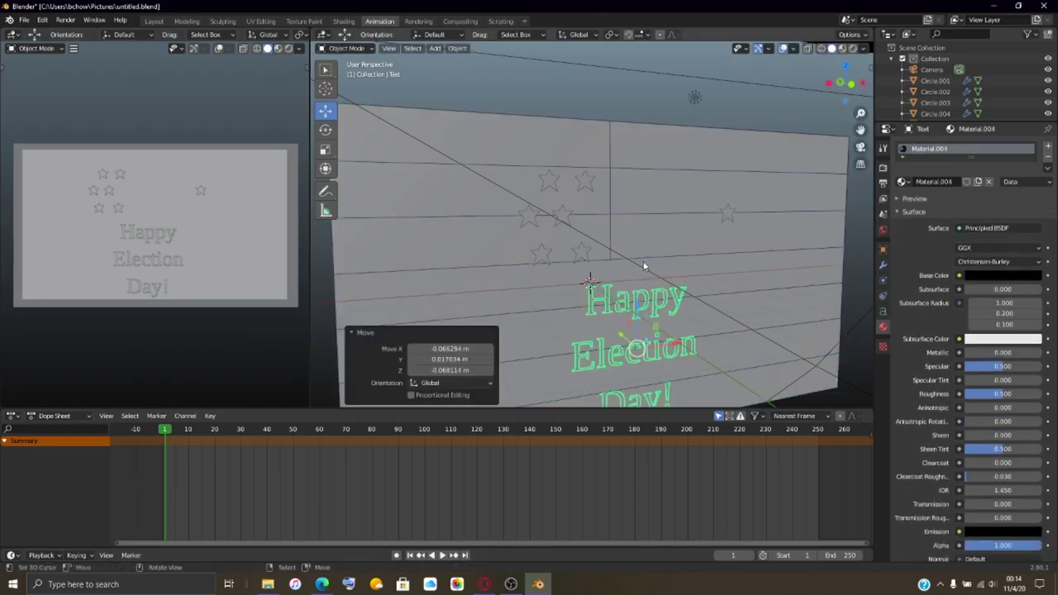
pyautogui.rightClick(626, 298)
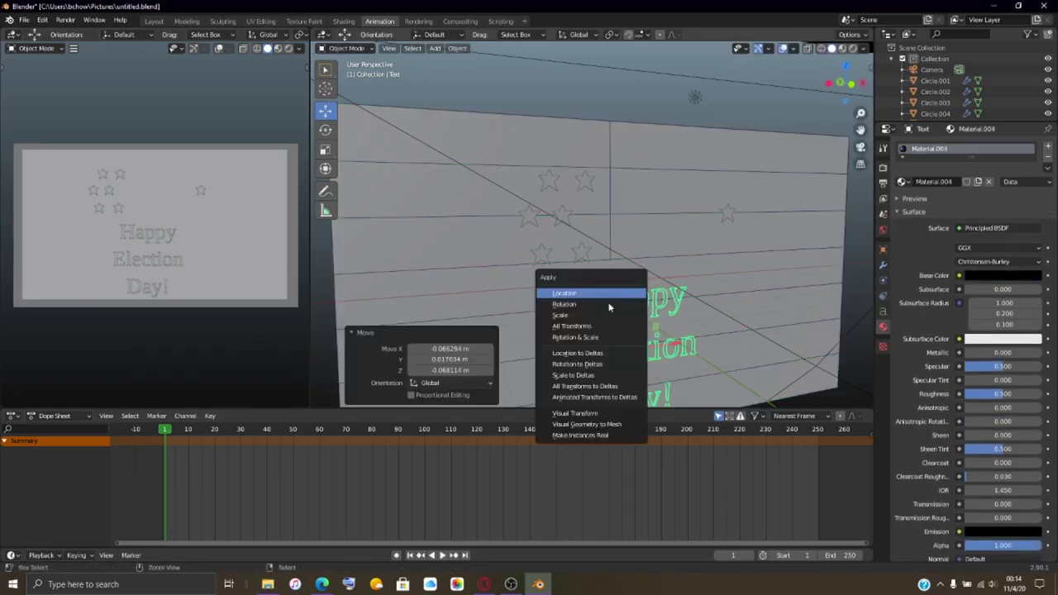
pyautogui.hotkey('ctrl', 'z')
# Step: Raise the "Happy Election Day!" text about 1.79 m along Z toward the backdrop's centre
pyautogui.press('g')
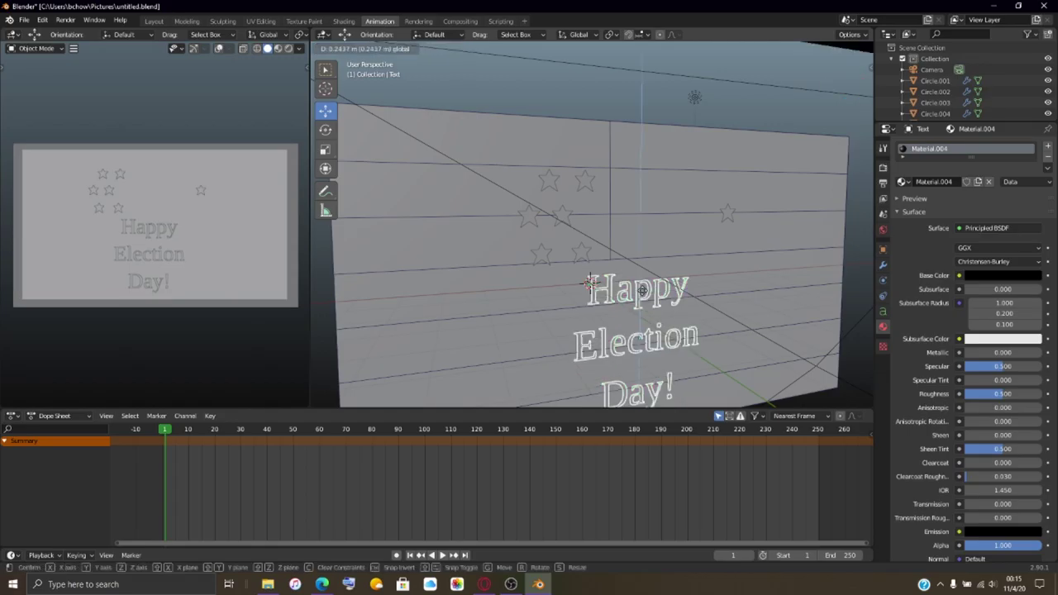
pyautogui.press('z')
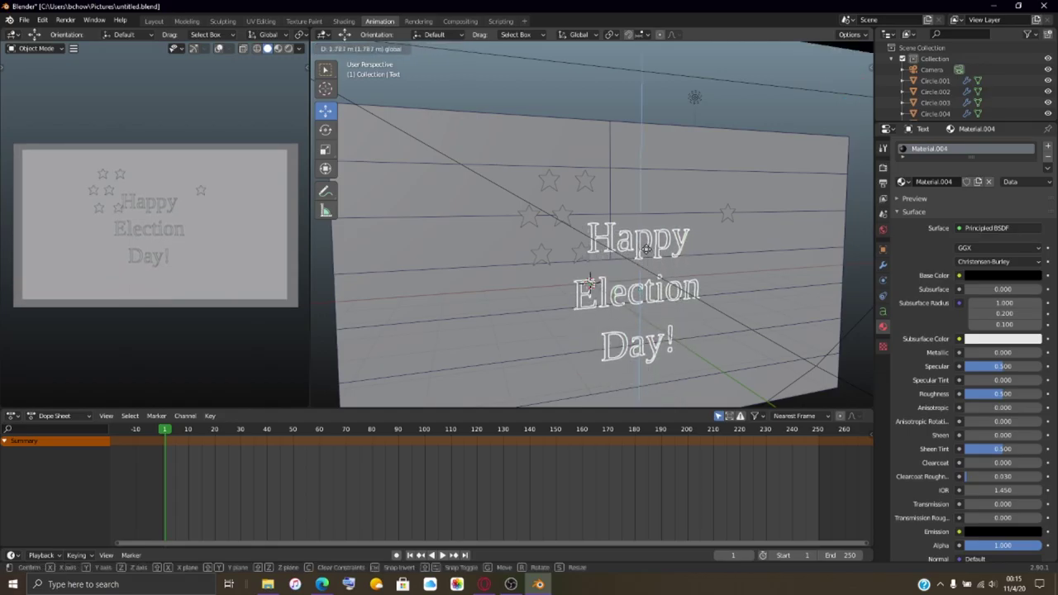
pyautogui.click(648, 250)
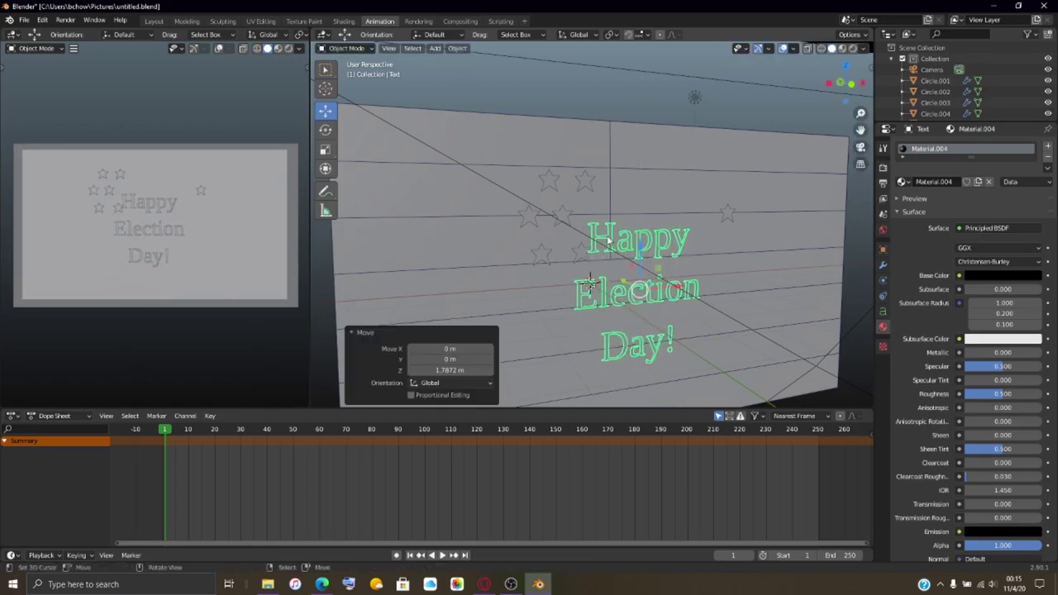
# Step: Lower the cluster's bottom-left star to near the backdrop's lower edge, and the isolated star about 6.01 m down along Z
pyautogui.click(95, 217)
pyautogui.click(99, 211)
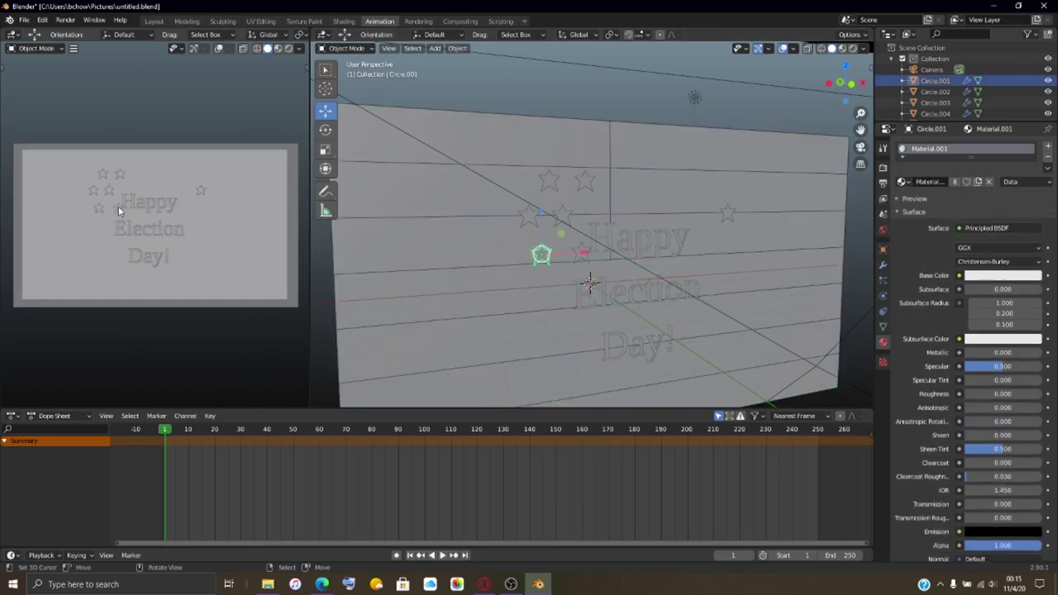
pyautogui.click(203, 192)
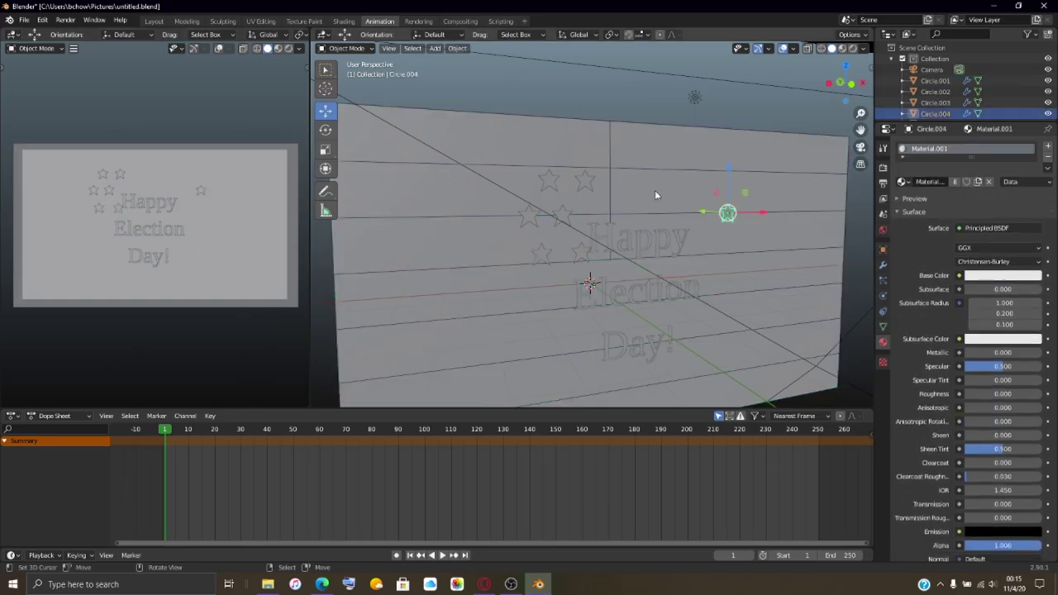
pyautogui.click(585, 180)
pyautogui.click(547, 256)
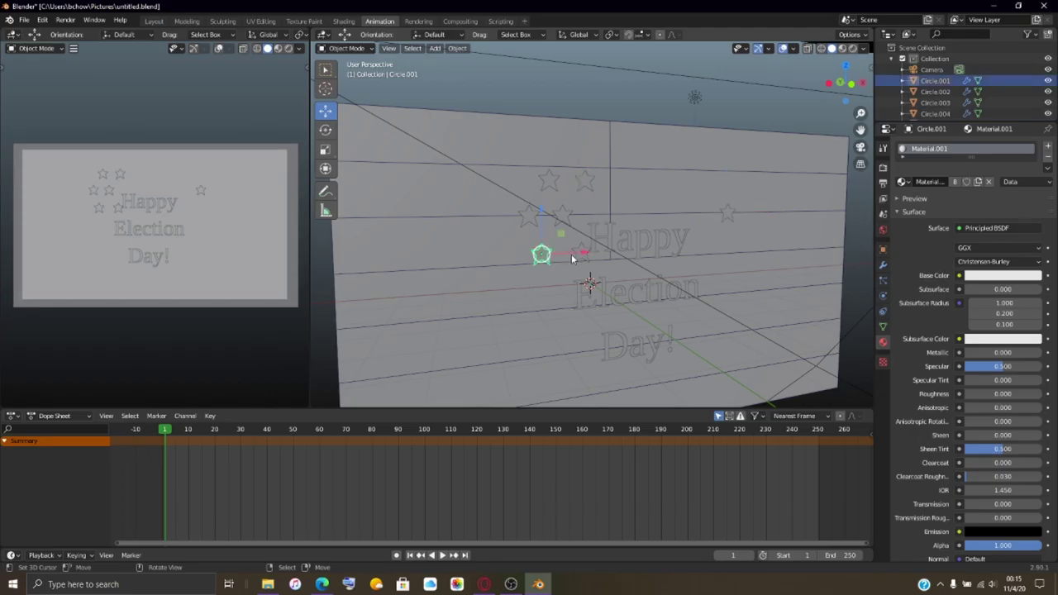
pyautogui.moveTo(537, 217); pyautogui.dragTo(524, 389)
pyautogui.click(720, 219)
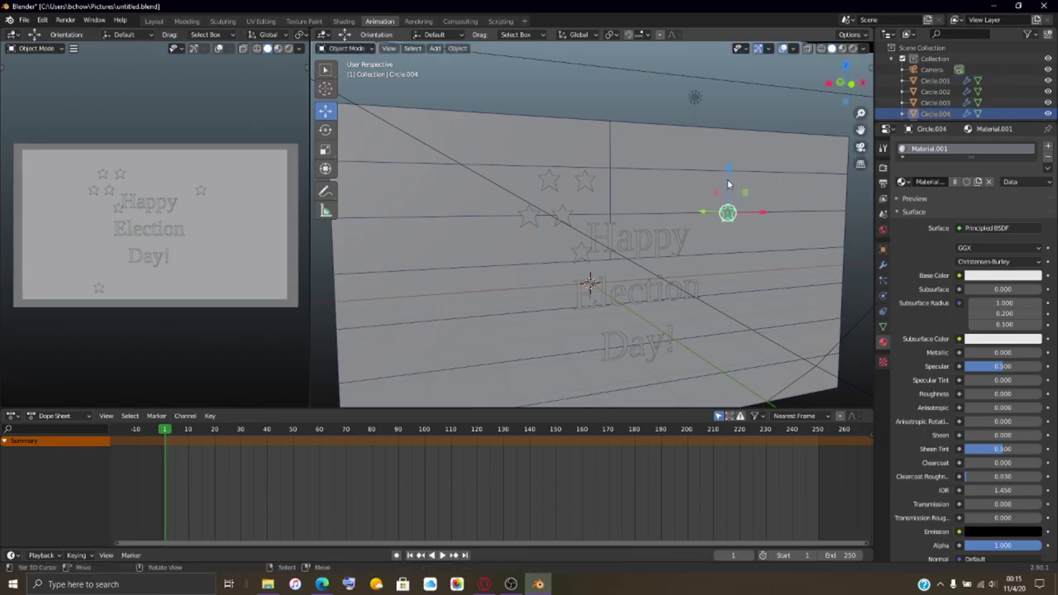
pyautogui.moveTo(731, 184); pyautogui.dragTo(677, 339)
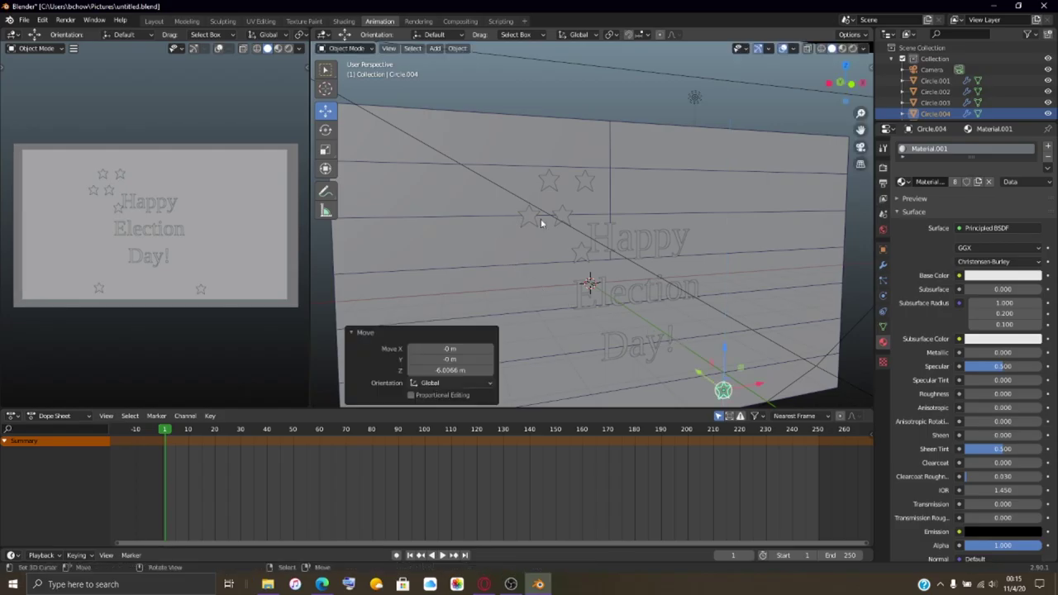
# Step: Move the star overlapping the word "Happy" about 4.96 m down along Z and about 1.86 m along positive X, centring it below the text
pyautogui.click(588, 246)
pyautogui.moveTo(577, 205); pyautogui.dragTo(595, 367)
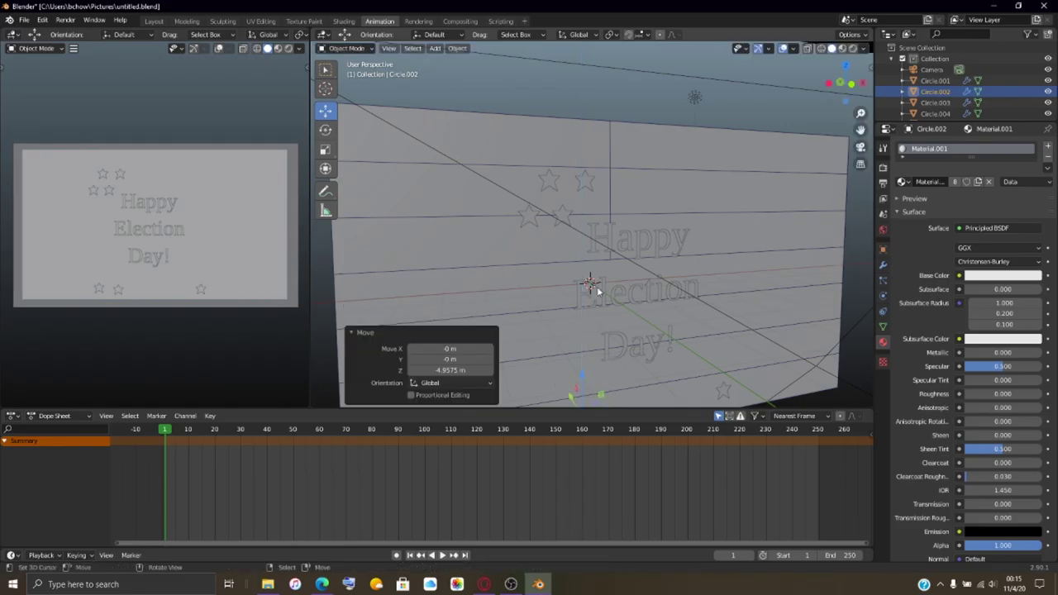
pyautogui.moveTo(597, 286); pyautogui.dragTo(604, 357, button='middle')
pyautogui.press('g')
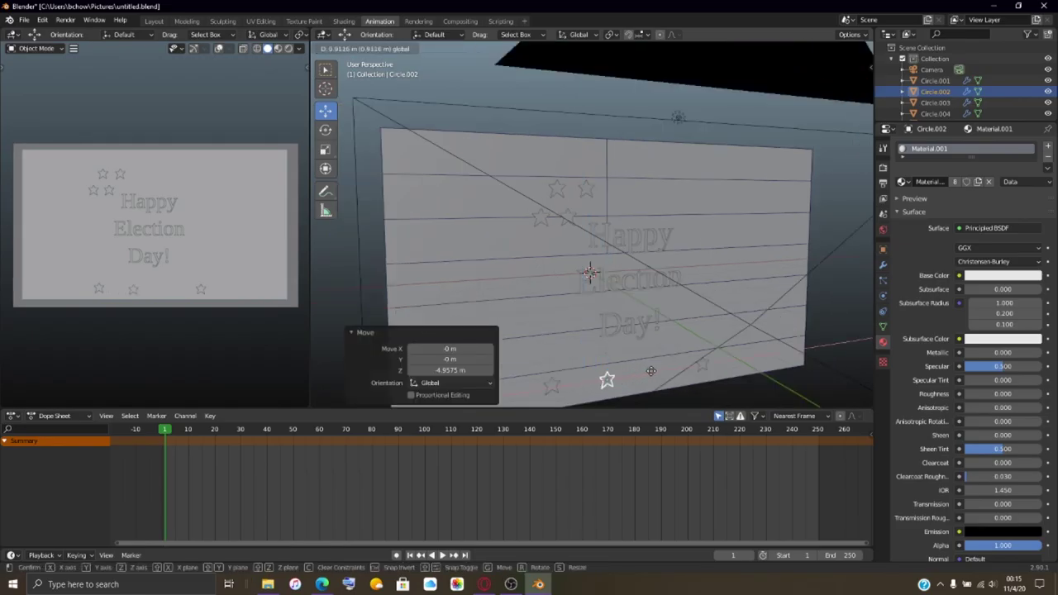
pyautogui.click(666, 373)
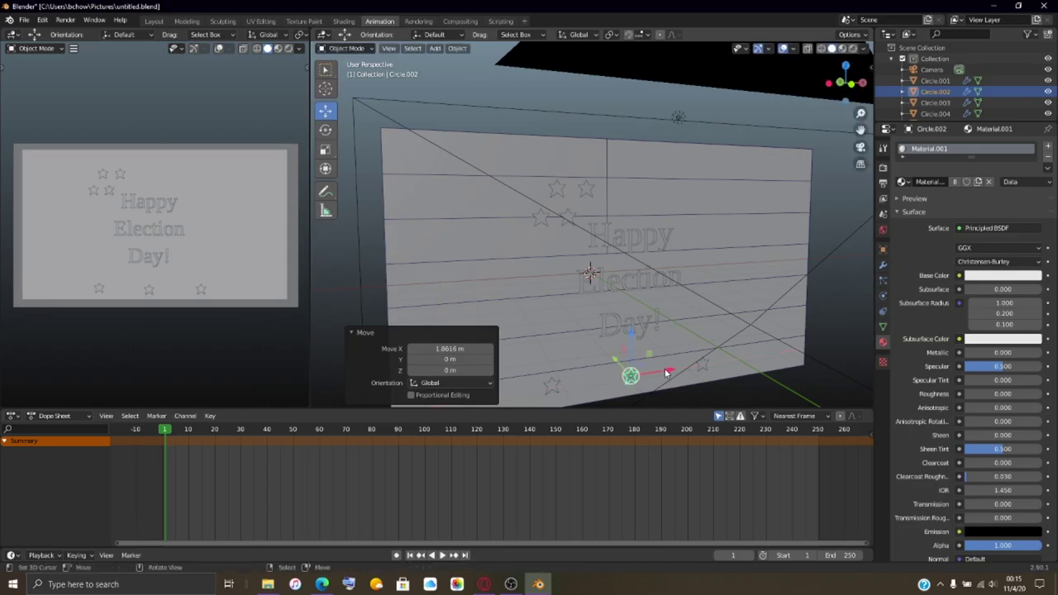
# Step: Level the bottom row by raising its middle star about 0.1 m and its right star about 0.08 m along Z
pyautogui.press('g')
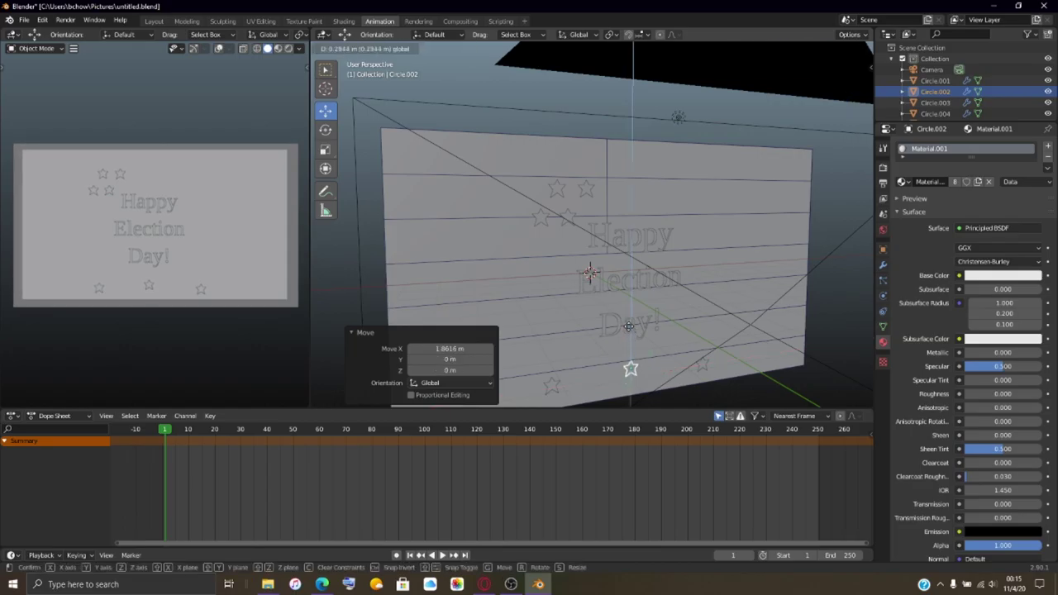
pyautogui.press('Escape')
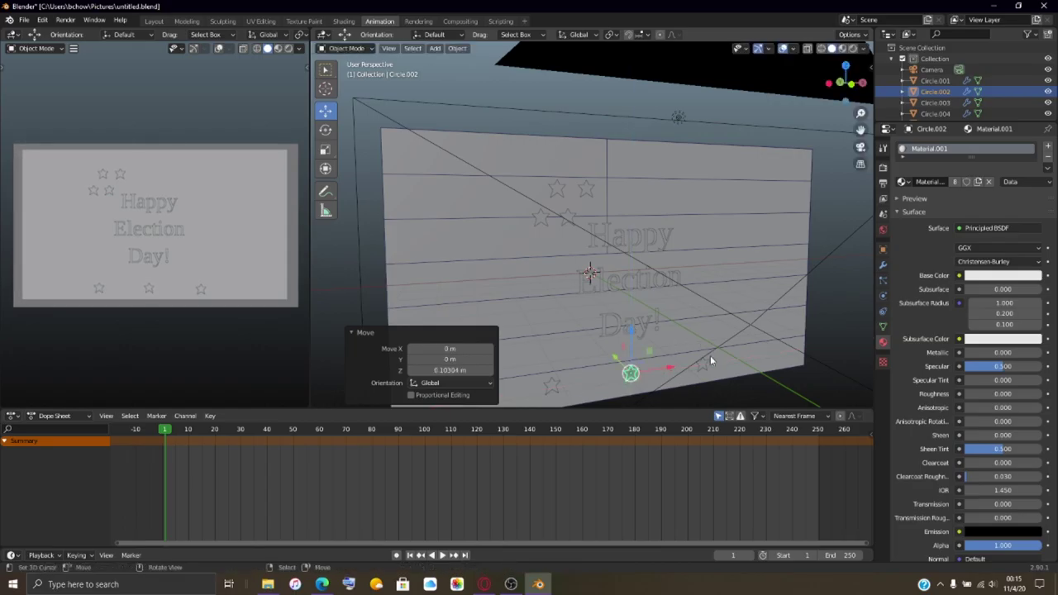
pyautogui.click(707, 358)
pyautogui.moveTo(705, 327); pyautogui.dragTo(690, 330)
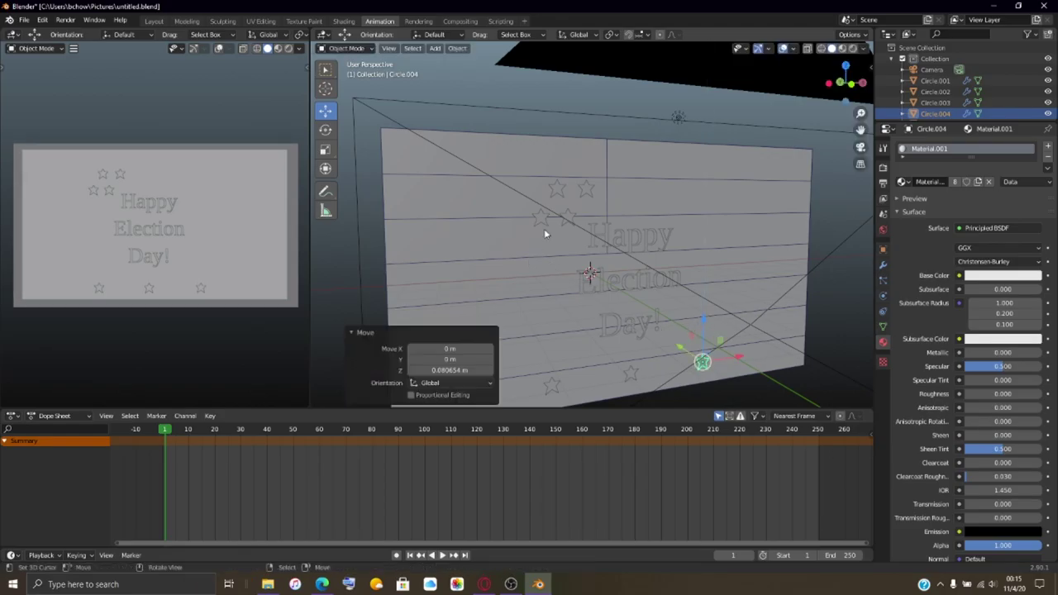
# Step: Spread the two top stars by shifting the left one slightly along negative X and the other about 2.12 m along positive X
pyautogui.click(558, 189)
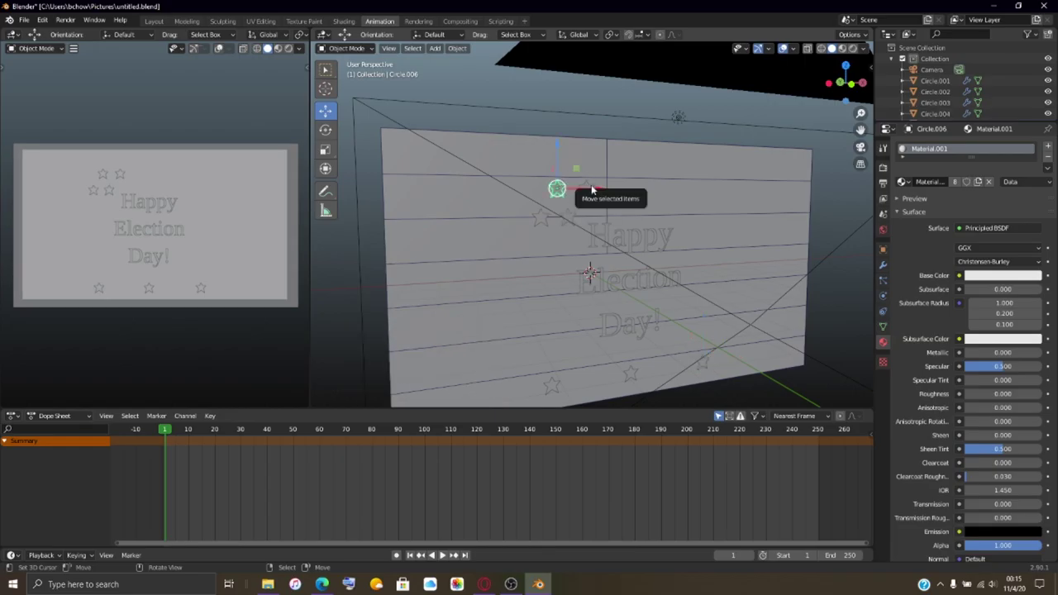
pyautogui.moveTo(591, 190); pyautogui.dragTo(676, 189)
pyautogui.click(585, 190)
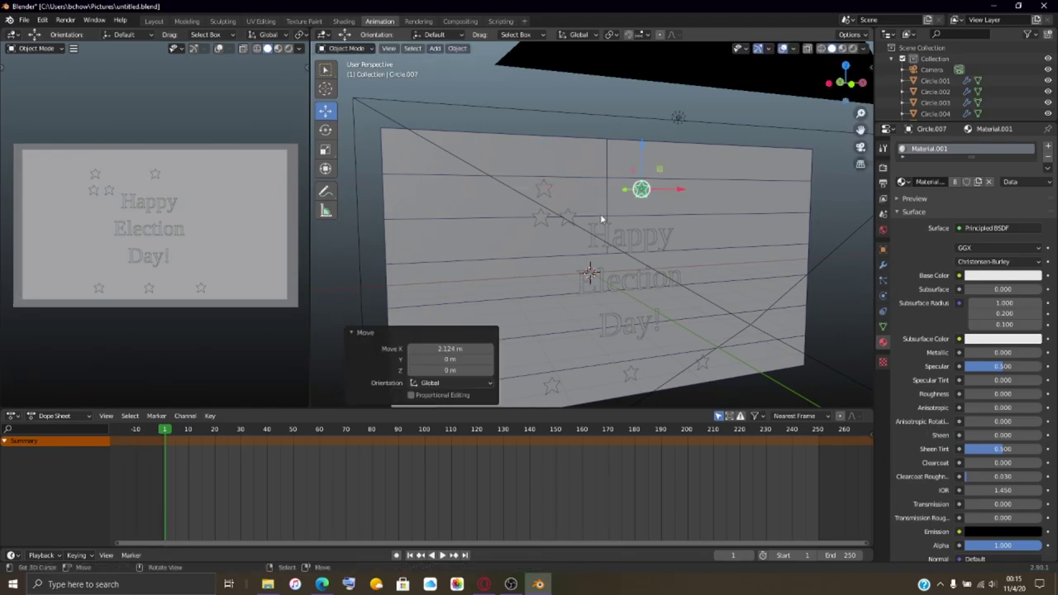
# Step: Move the star nearest the text along positive X to the backdrop's upper right, and raise it about 1.09 m along Z
pyautogui.click(568, 216)
pyautogui.moveTo(616, 218); pyautogui.dragTo(742, 238)
pyautogui.moveTo(702, 178); pyautogui.dragTo(705, 151)
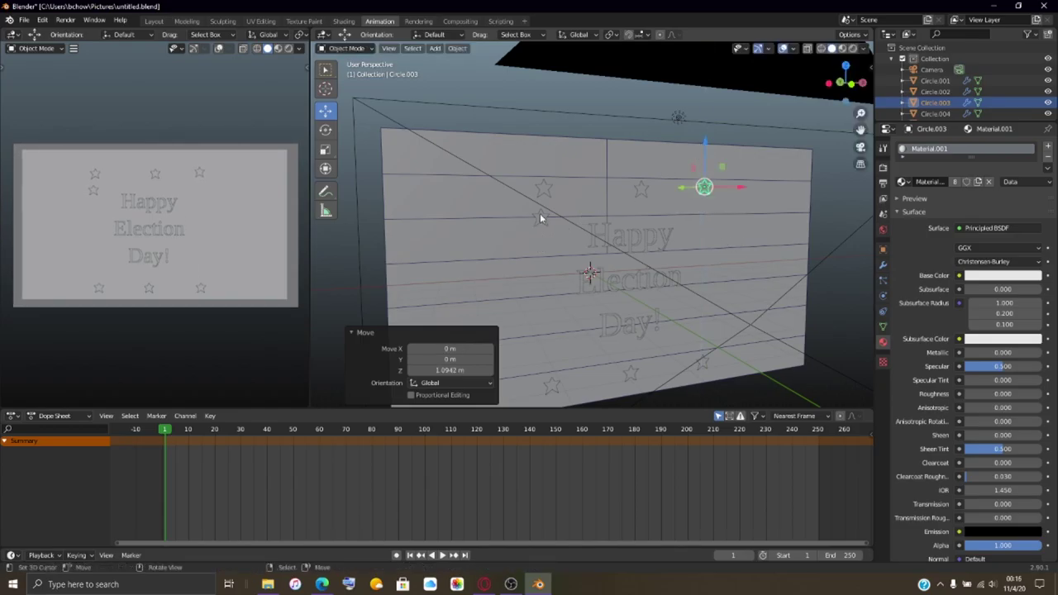
# Step: Shift the top row's middle star about 0.32 m along negative X to centre it above the text
pyautogui.click(634, 193)
pyautogui.moveTo(629, 263); pyautogui.dragTo(541, 274, button='middle')
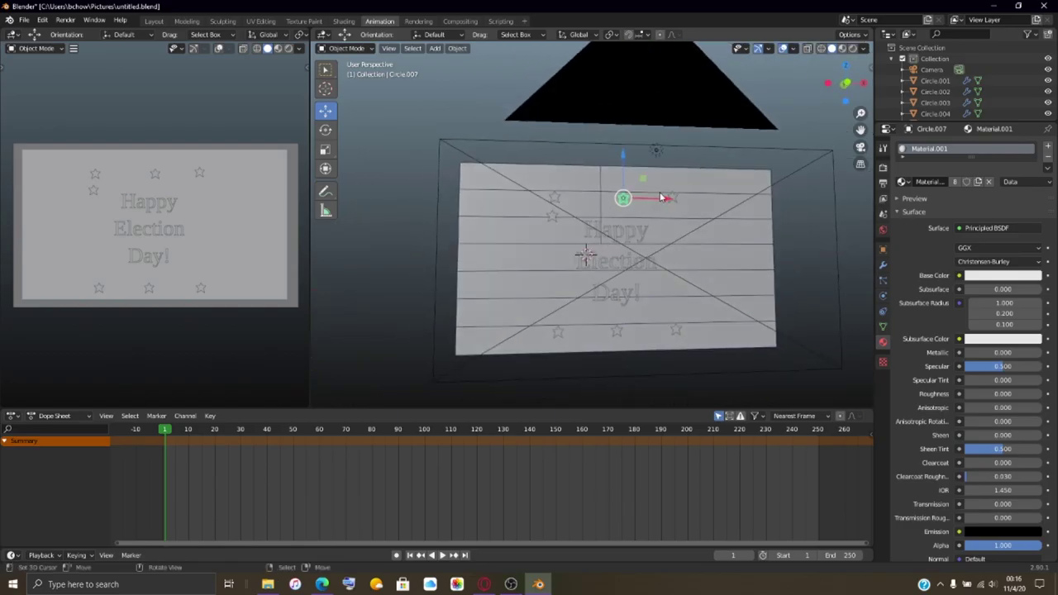
pyautogui.moveTo(670, 198); pyautogui.dragTo(653, 198)
# Step: Lower the star beneath the top-left one about 2.18 m along Z to sit beside "Election", and save the file
pyautogui.moveTo(641, 252); pyautogui.dragTo(544, 261, button='middle')
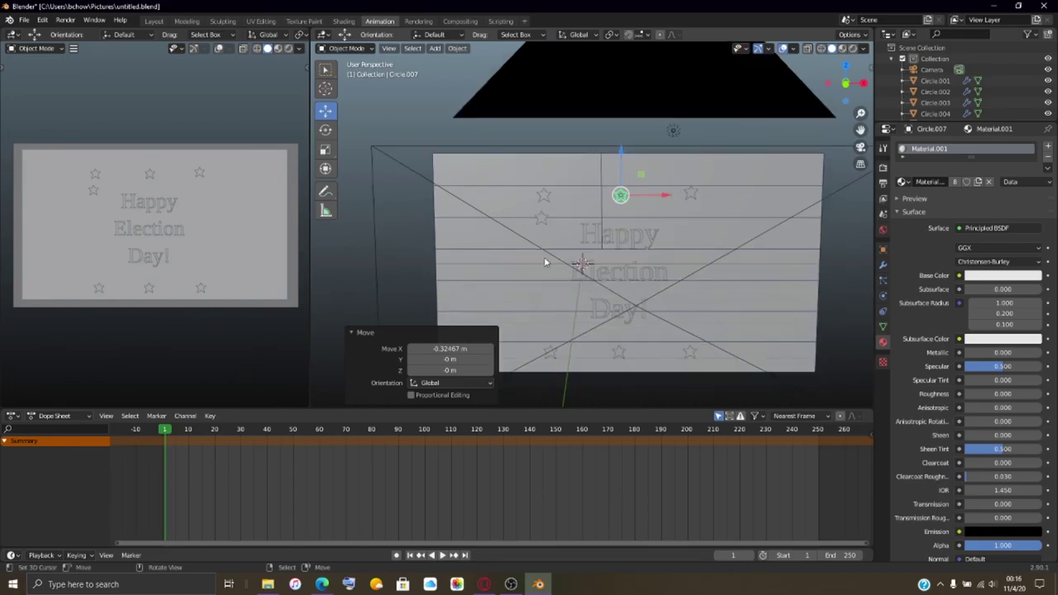
pyautogui.click(542, 217)
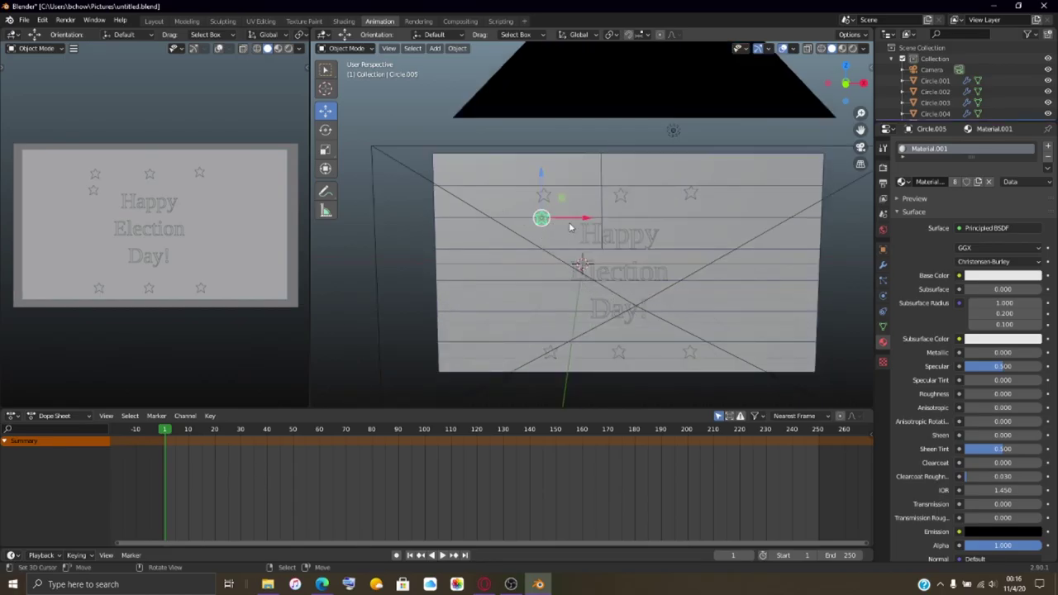
pyautogui.moveTo(538, 192); pyautogui.dragTo(552, 223)
pyautogui.hotkey('ctrl', 's')
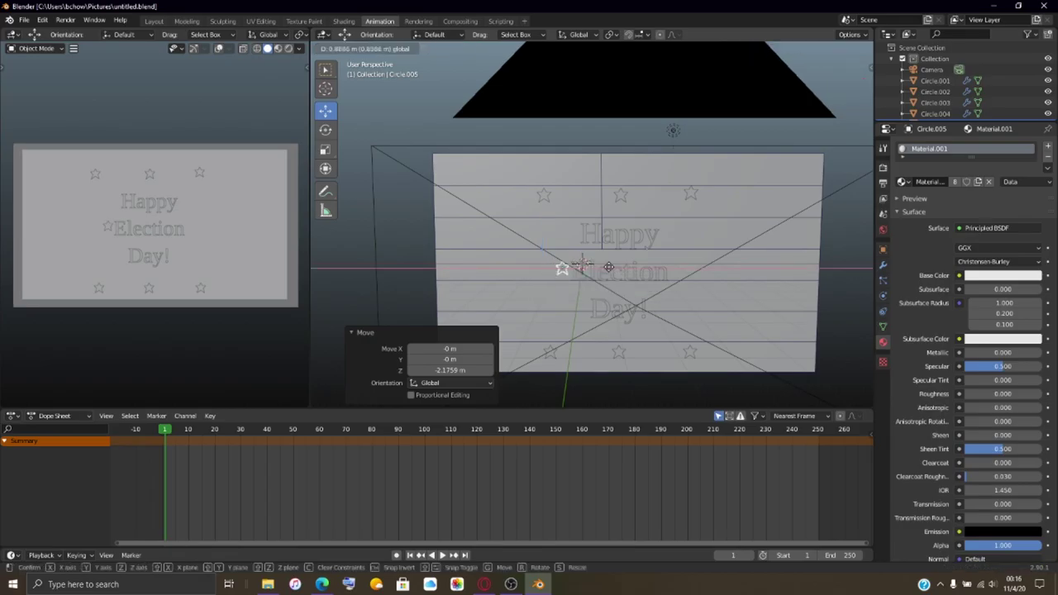
pyautogui.click(591, 276)
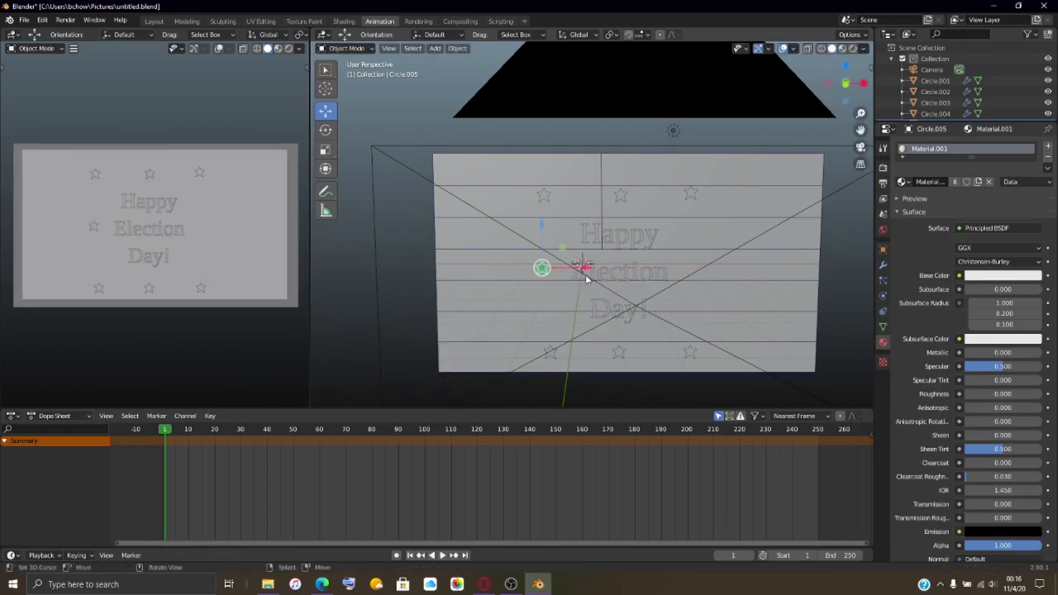
# Step: Duplicate the star beside "Election" and place the copy about 6.76 m along positive X, on the word's other side
pyautogui.hotkey('shift', 'd')
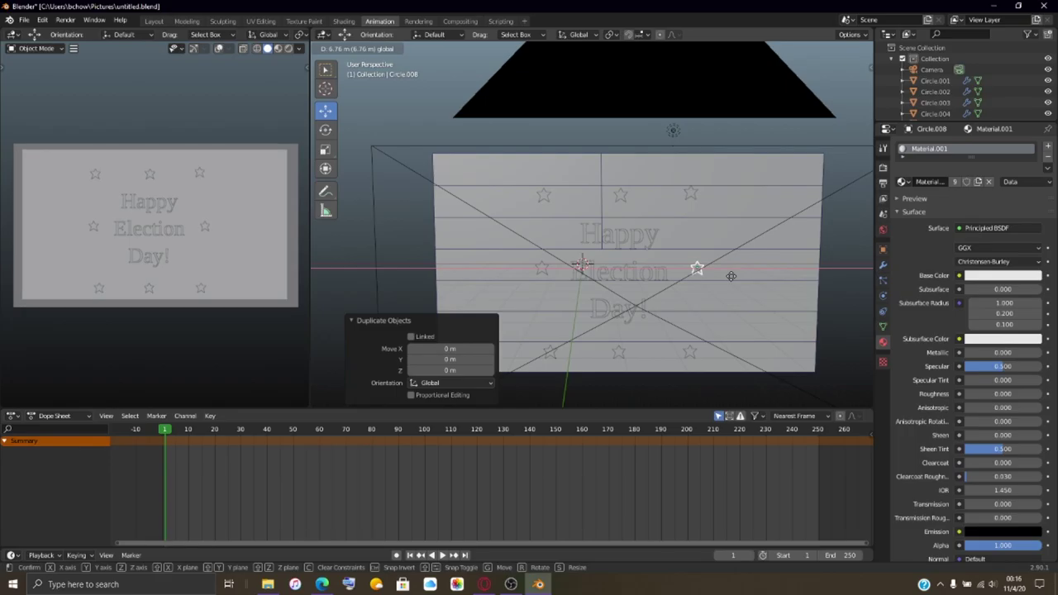
pyautogui.click(730, 276)
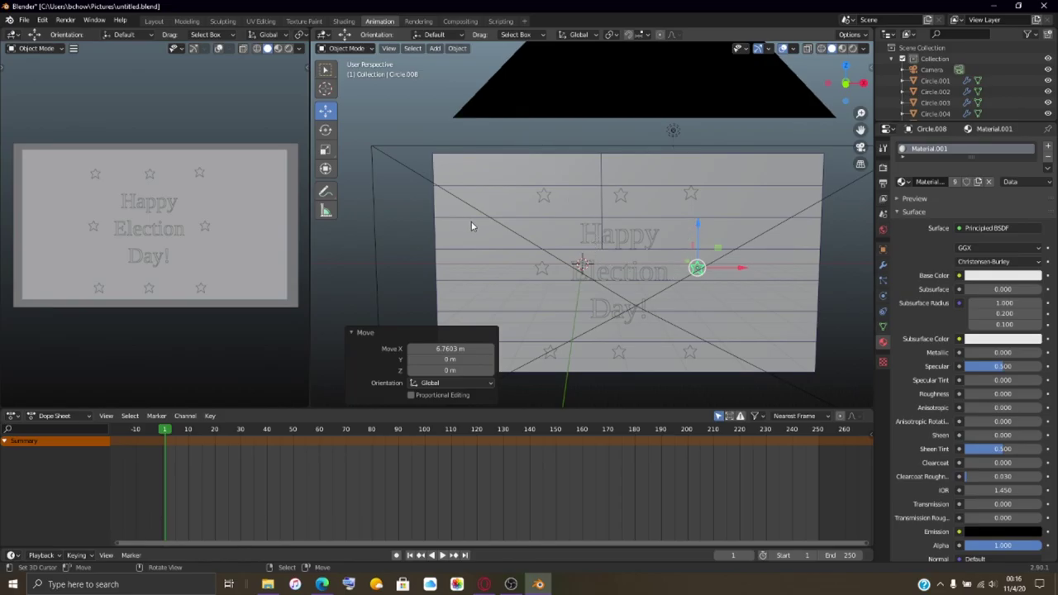
# Step: Assign the red Material.002 to all six faces in the backdrop's upper three stripes
pyautogui.click(504, 235)
pyautogui.press('Tab')
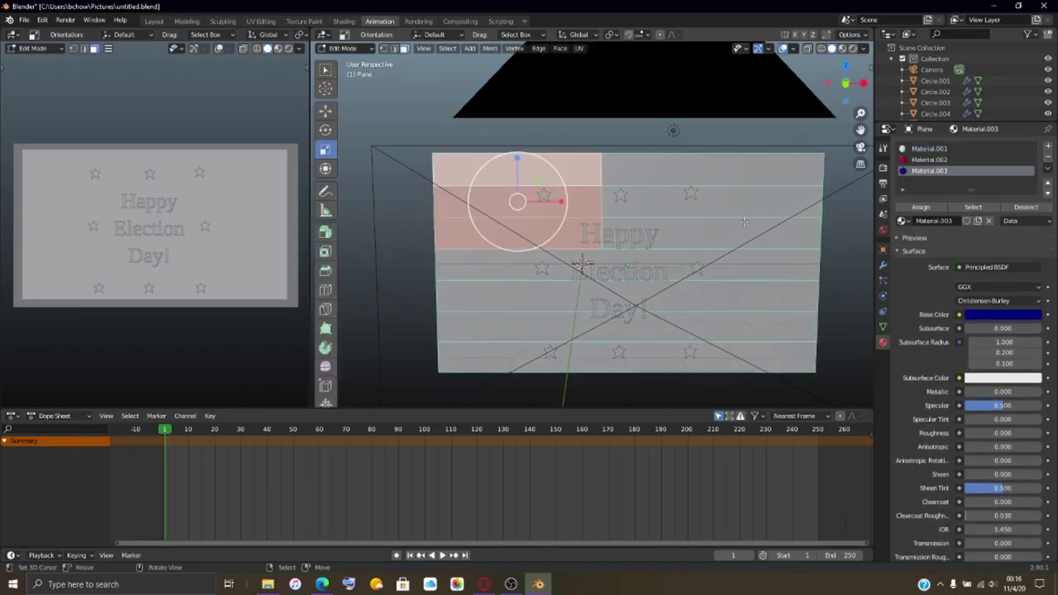
pyautogui.keyDown('shift'); pyautogui.click(700, 234); pyautogui.keyUp('shift')
pyautogui.keyDown('shift'); pyautogui.click(712, 199); pyautogui.keyUp('shift')
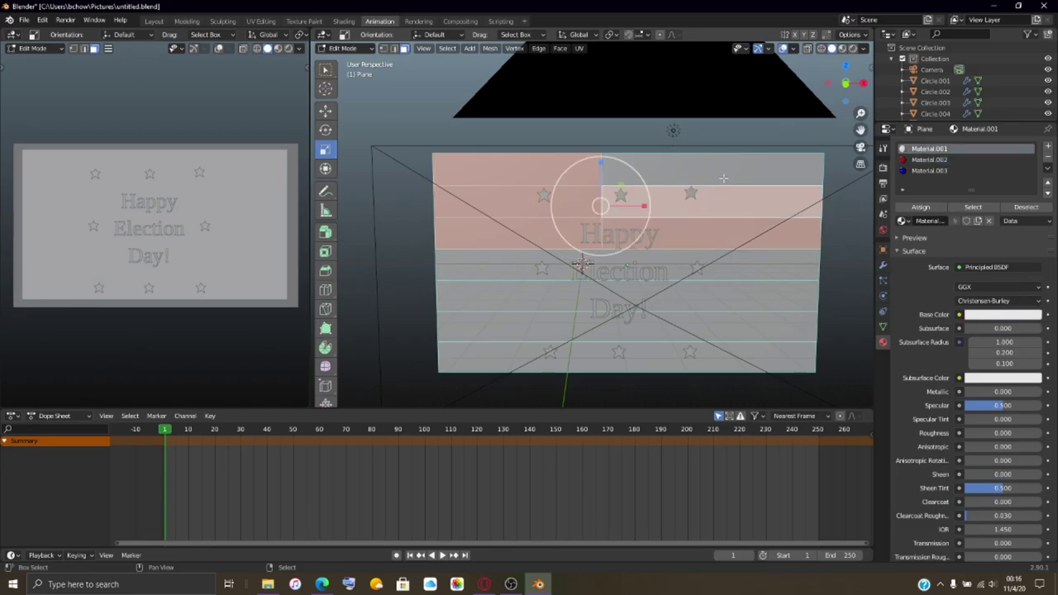
pyautogui.keyDown('shift'); pyautogui.click(726, 175); pyautogui.keyUp('shift')
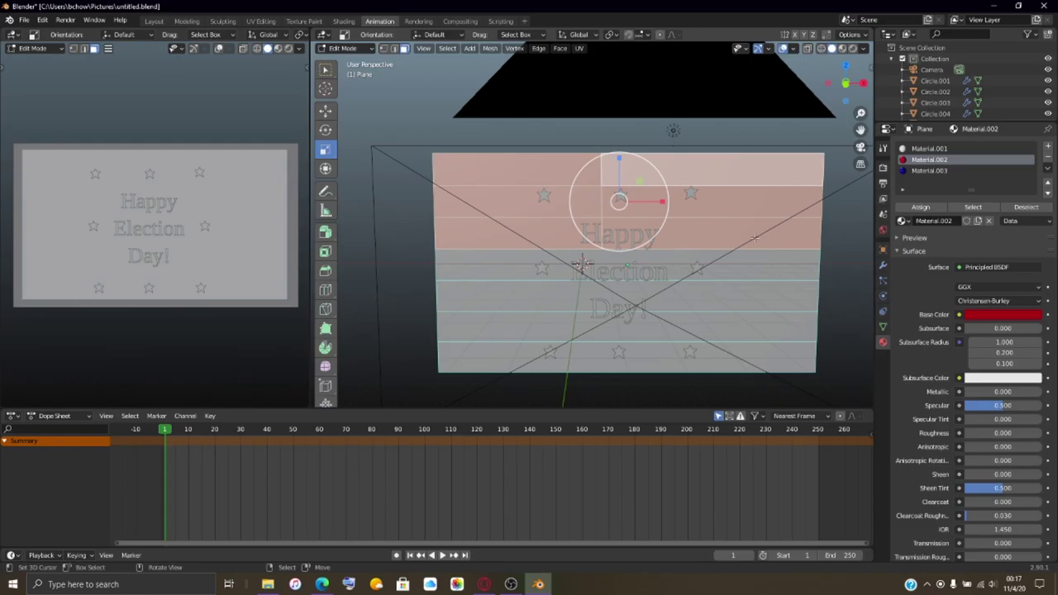
pyautogui.click(920, 207)
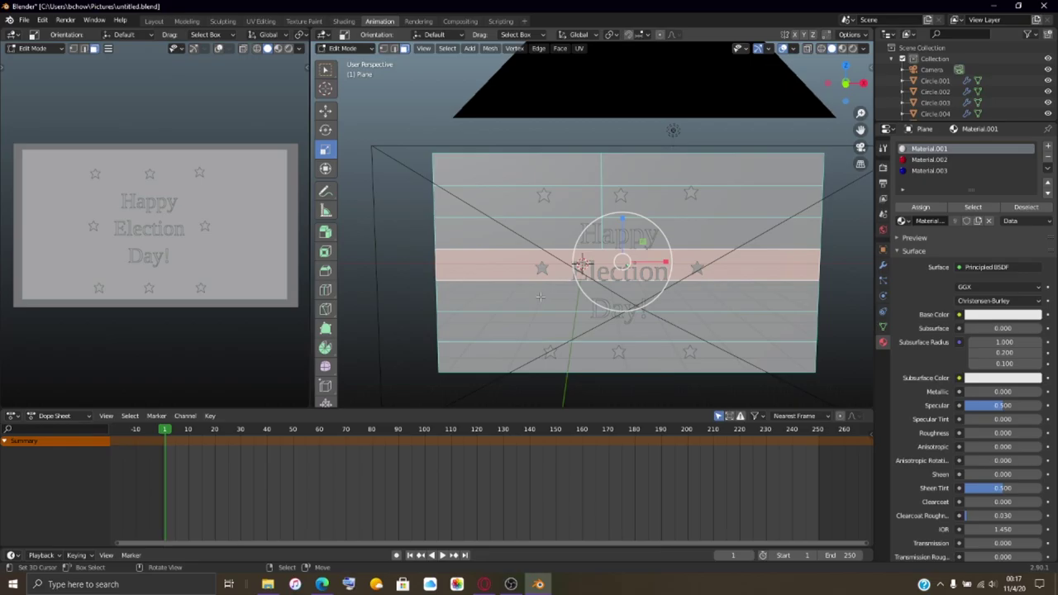
# Step: Check which material each of the backdrop's stripes uses by selecting faces in the lower and upper rows
pyautogui.click(540, 296)
pyautogui.click(522, 327)
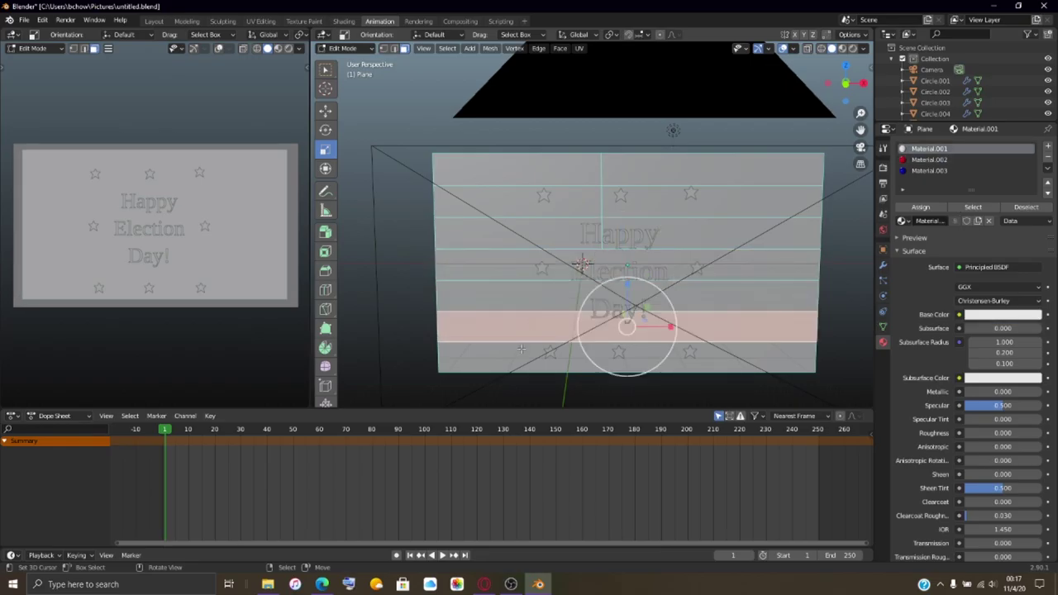
pyautogui.click(520, 348)
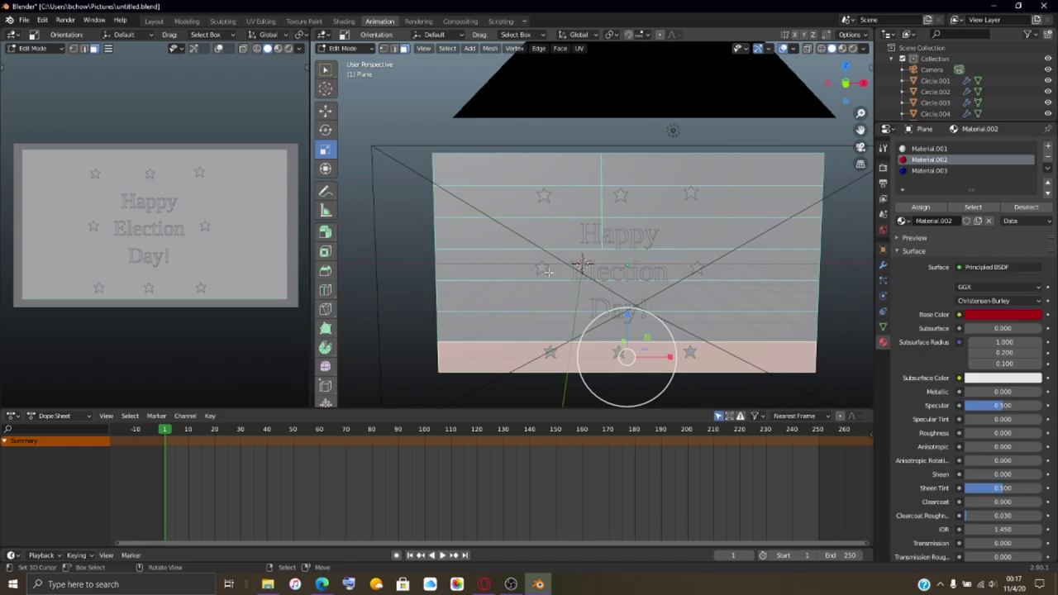
pyautogui.click(574, 239)
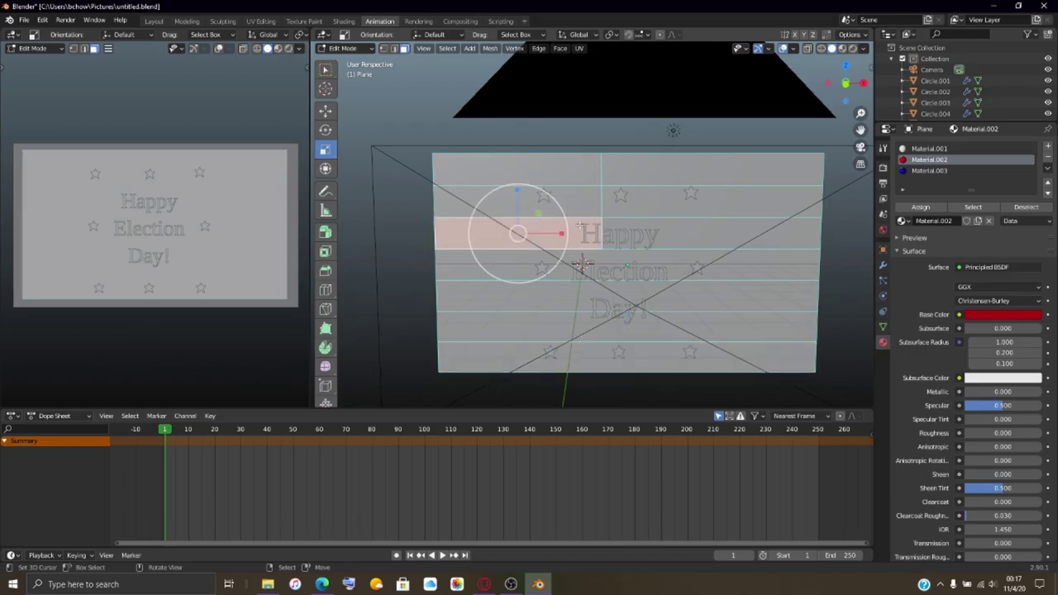
pyautogui.click(597, 178)
pyautogui.keyDown('shift'); pyautogui.click(626, 177); pyautogui.keyUp('shift')
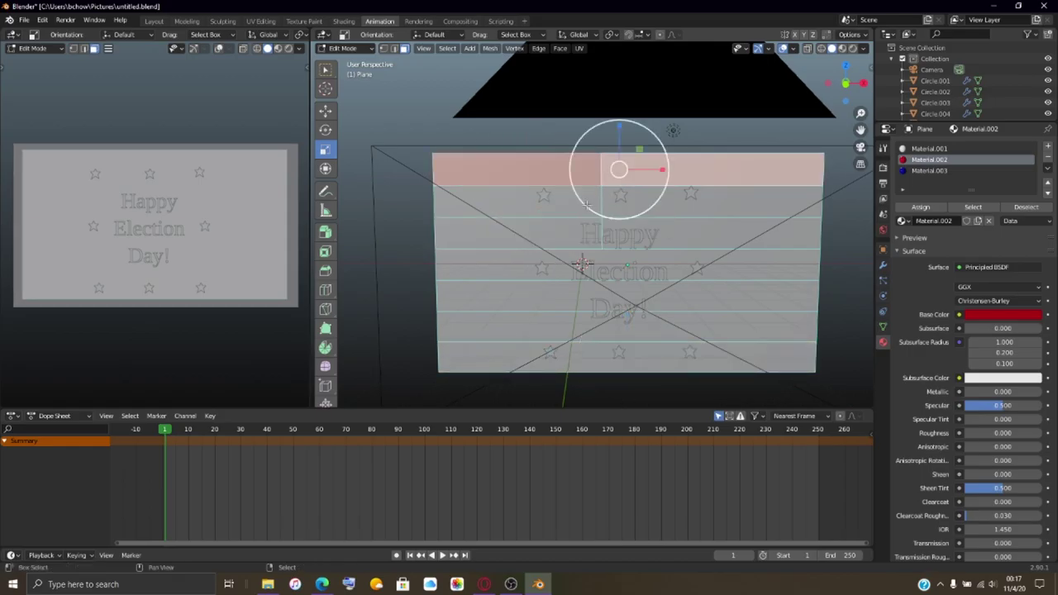
pyautogui.keyDown('shift'); pyautogui.click(730, 230); pyautogui.keyUp('shift')
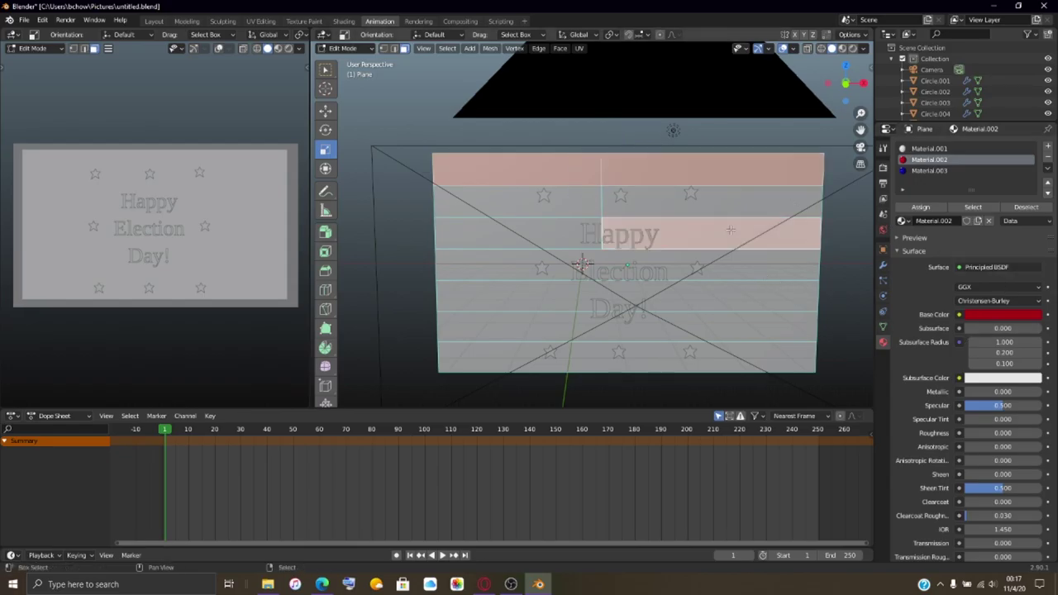
pyautogui.keyDown('shift'); pyautogui.click(551, 241); pyautogui.keyUp('shift')
# Step: Assign the white Material.001 to both faces of the backdrop's second stripe from the top
pyautogui.click(559, 207)
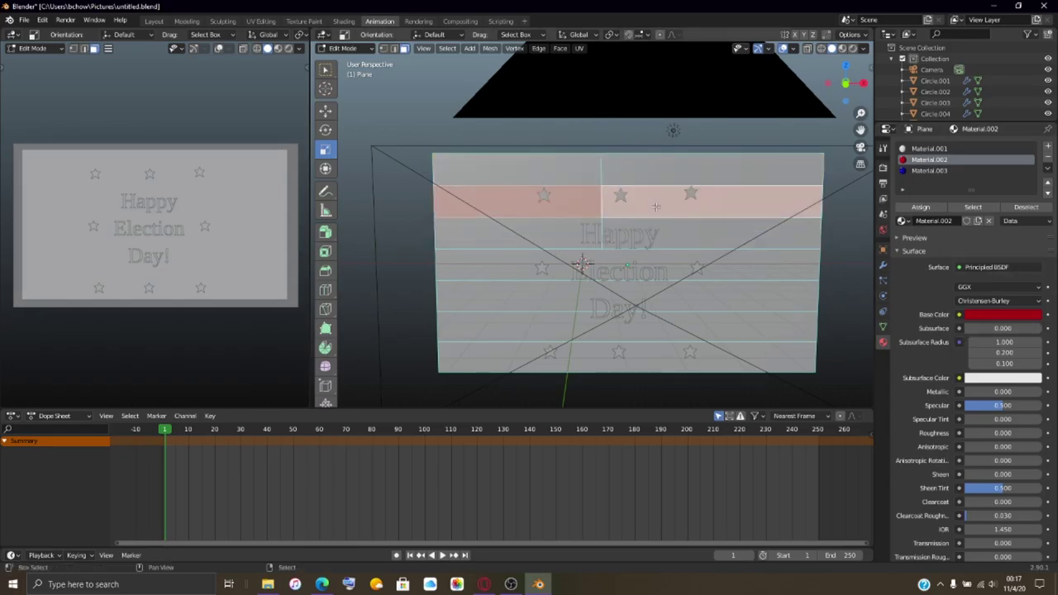
pyautogui.keyDown('shift'); pyautogui.click(656, 208); pyautogui.keyUp('shift')
pyautogui.click(929, 149)
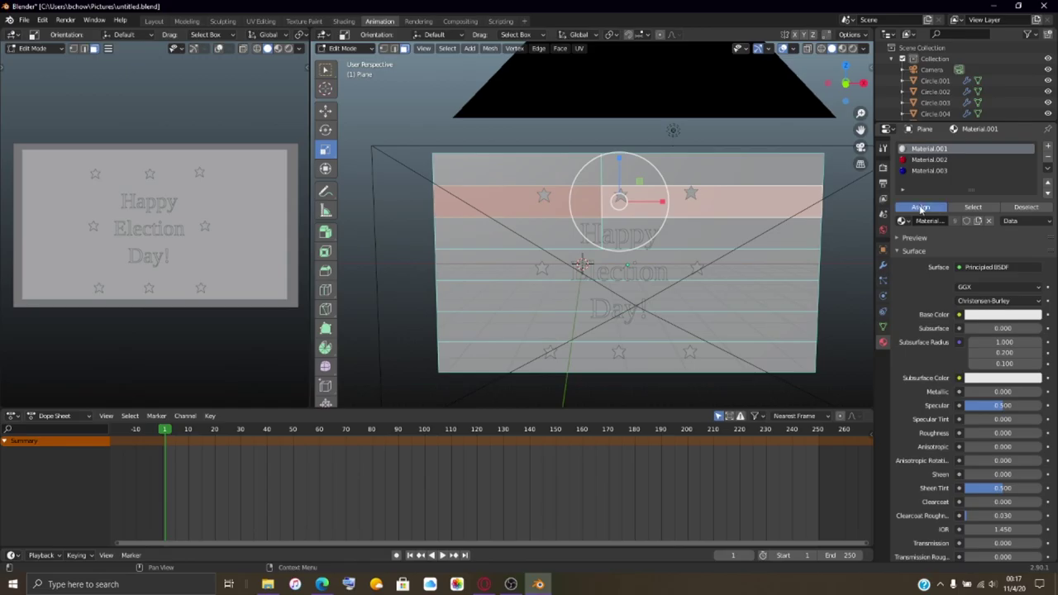
pyautogui.click(920, 208)
pyautogui.click(521, 274)
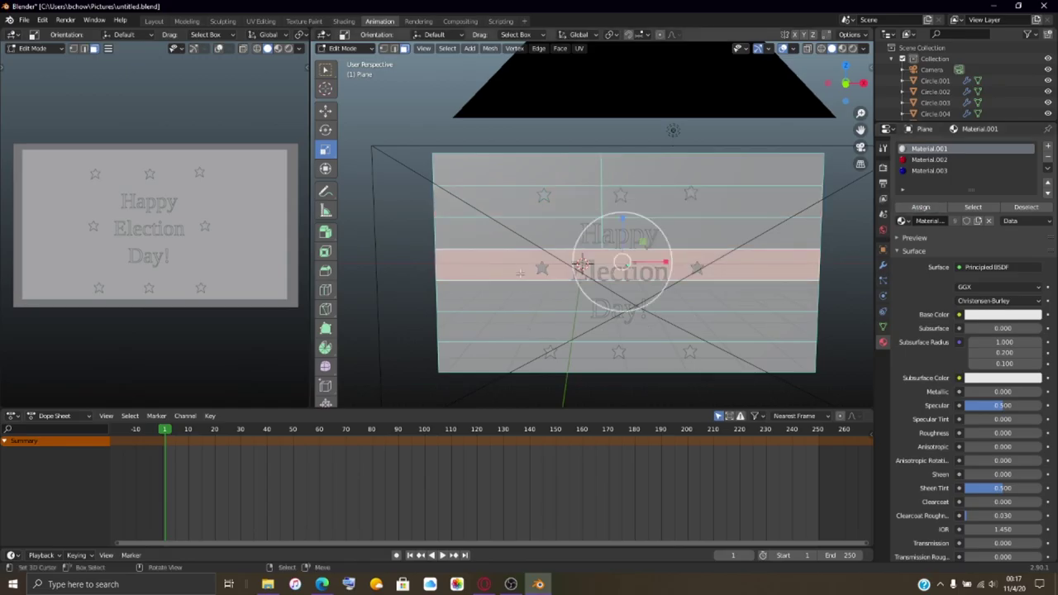
pyautogui.keyDown('shift'); pyautogui.click(514, 294); pyautogui.keyUp('shift')
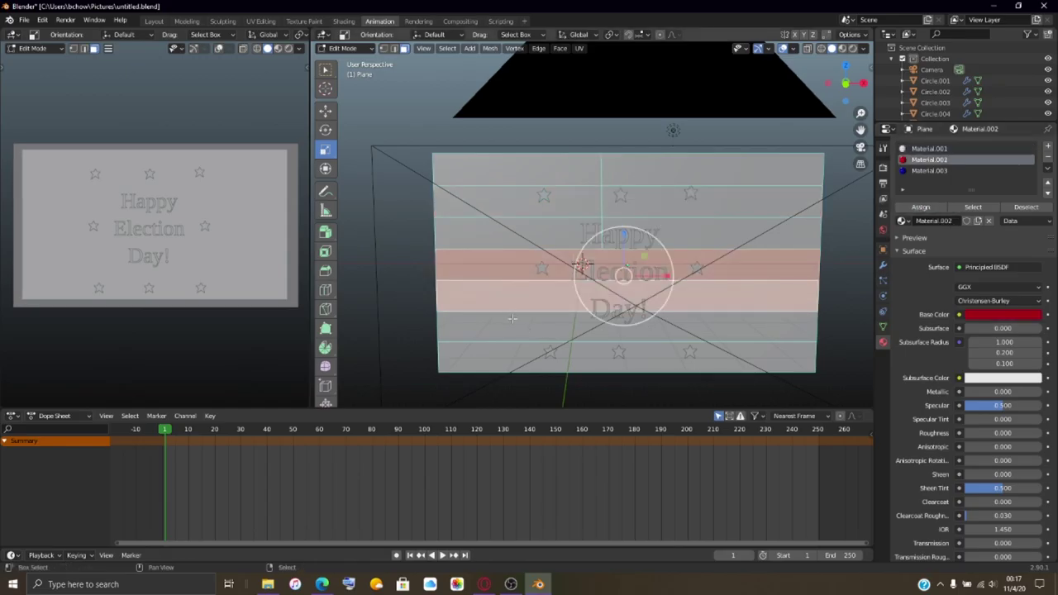
pyautogui.keyDown('shift'); pyautogui.click(512, 319); pyautogui.keyUp('shift')
pyautogui.keyDown('shift'); pyautogui.click(500, 360); pyautogui.keyUp('shift')
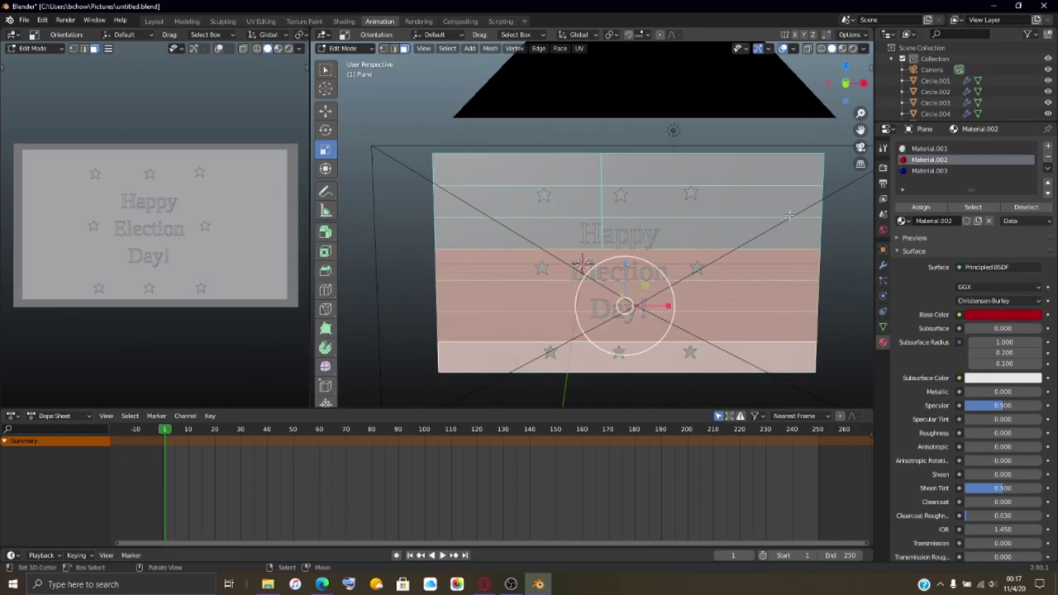
pyautogui.click(585, 179)
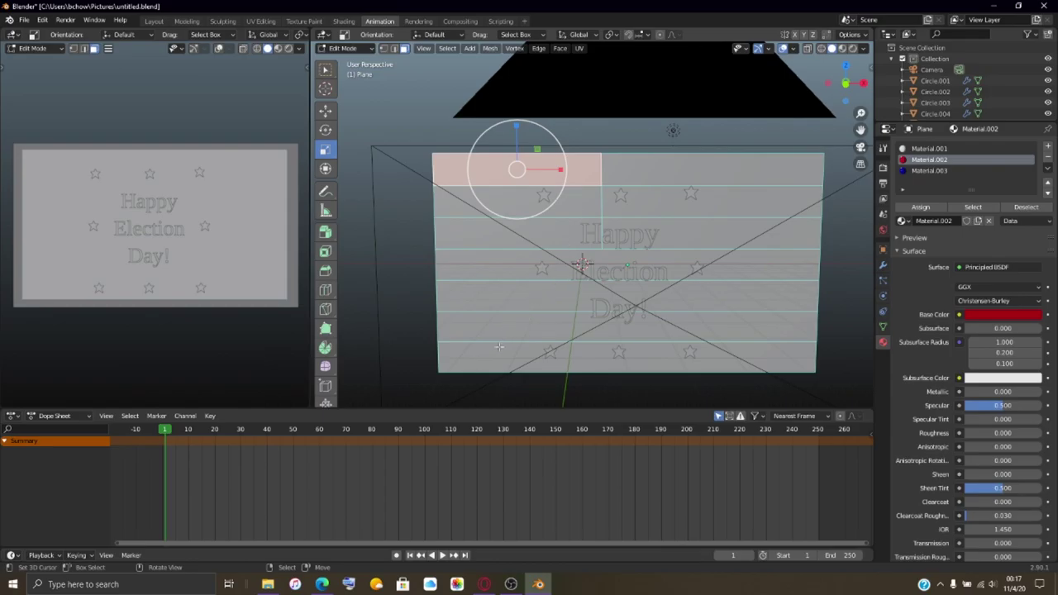
# Step: Assign the blue Material.003 to the backdrop's two lowest stripes
pyautogui.click(498, 347)
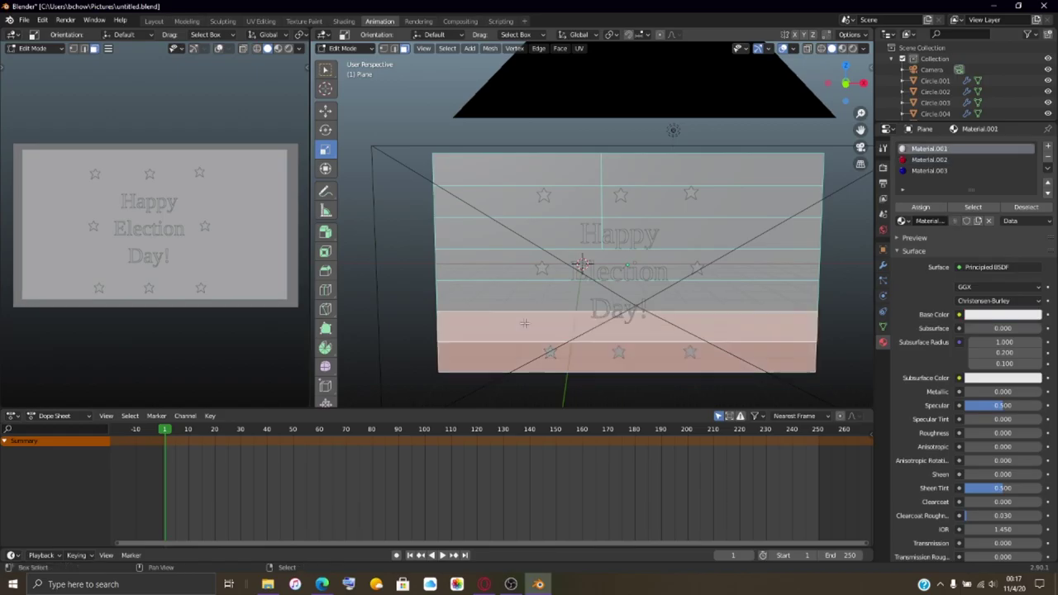
pyautogui.keyDown('shift'); pyautogui.click(524, 323); pyautogui.keyUp('shift')
pyautogui.keyDown('shift'); pyautogui.click(525, 295); pyautogui.keyUp('shift')
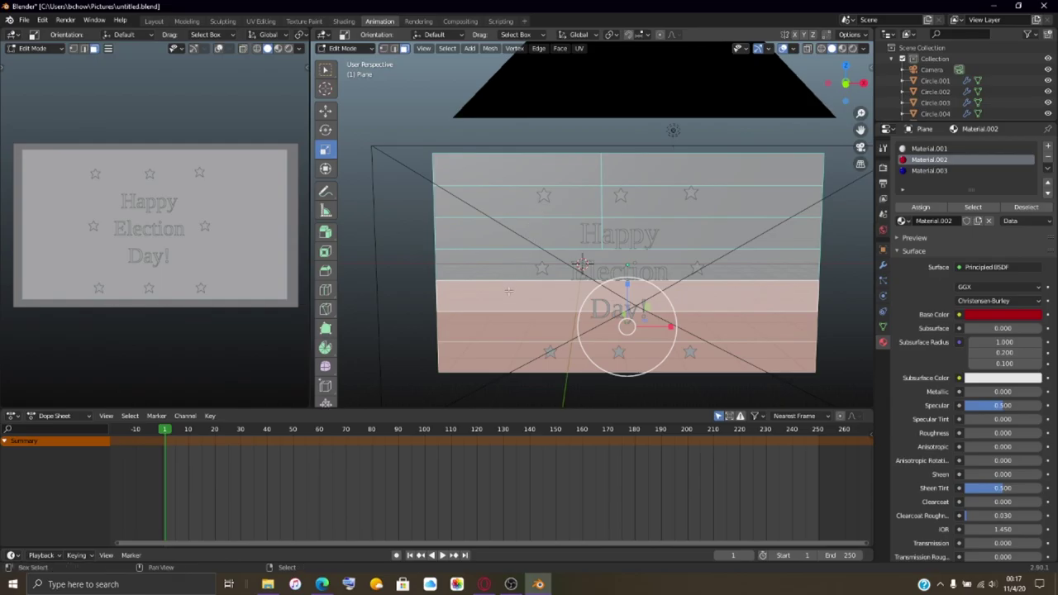
pyautogui.keyDown('shift'); pyautogui.click(508, 291); pyautogui.keyUp('shift')
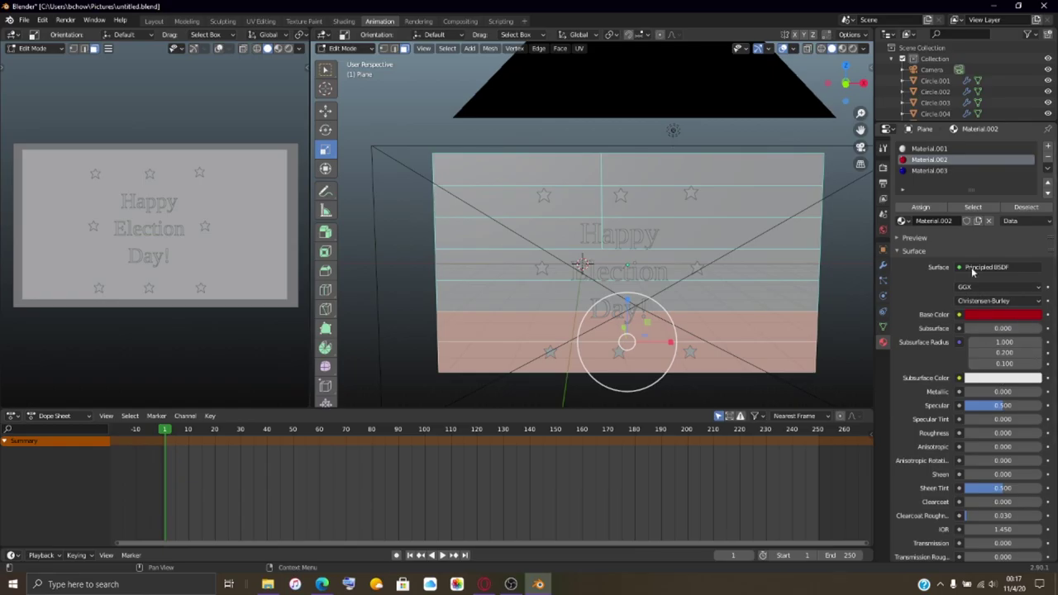
pyautogui.click(919, 171)
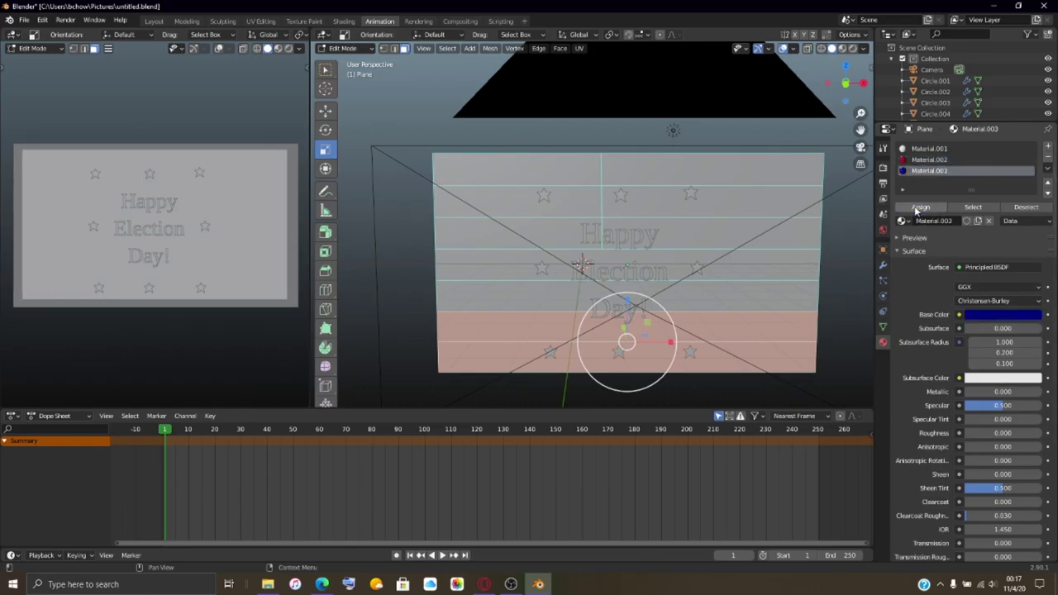
# Step: Assign the white Material.001 to the fourth and fifth stripes and the right-hand face of the third stripe
pyautogui.click(719, 297)
pyautogui.keyDown('shift'); pyautogui.click(736, 262); pyautogui.keyUp('shift')
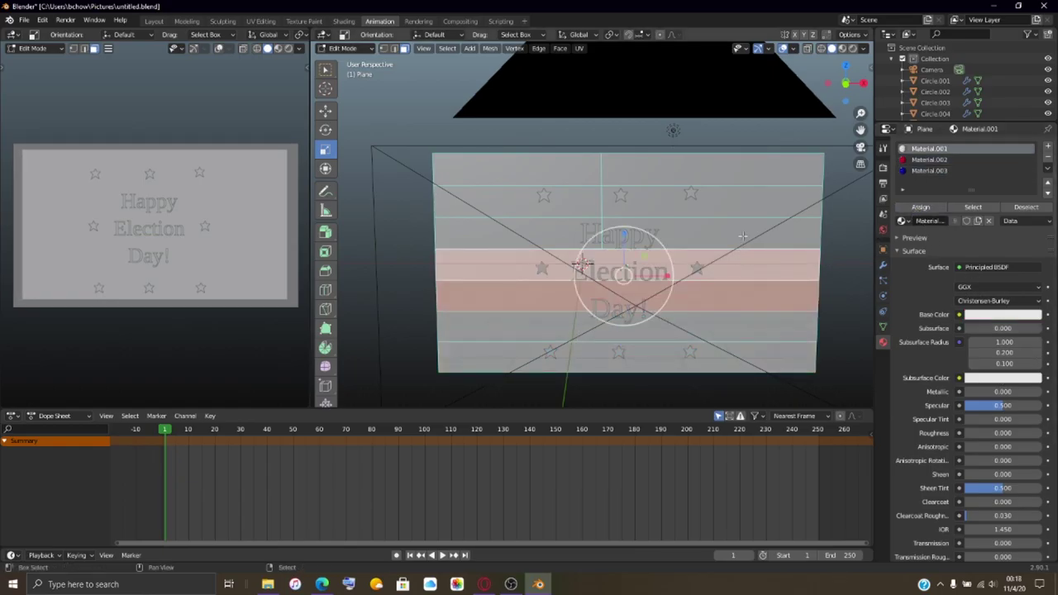
pyautogui.keyDown('shift'); pyautogui.click(744, 237); pyautogui.keyUp('shift')
pyautogui.click(929, 148)
pyautogui.click(921, 208)
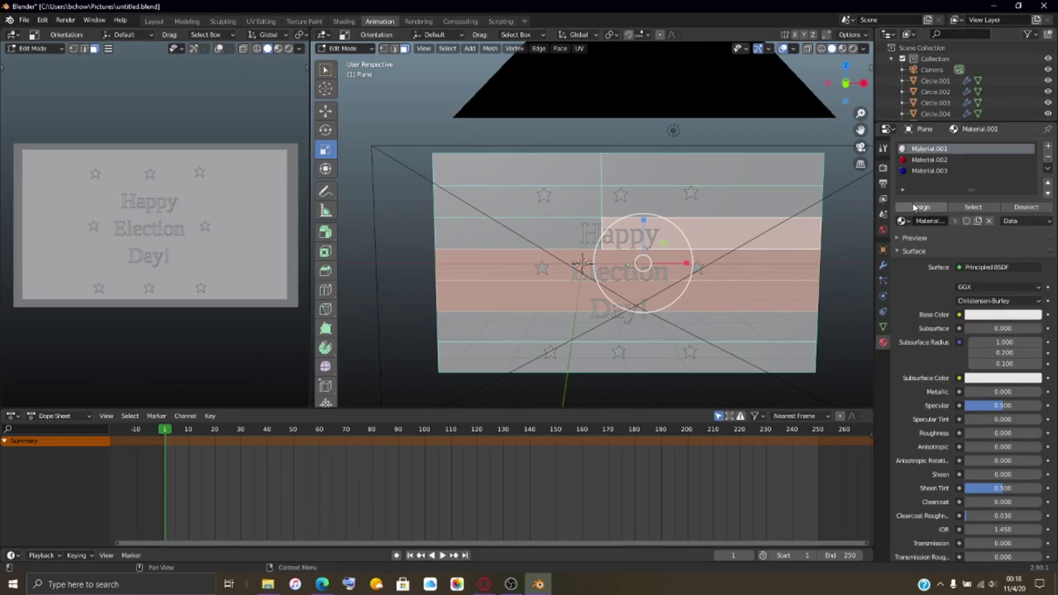
# Step: Assign the red Material.002 to the right-hand faces of the top two stripes and finish editing the backdrop mesh
pyautogui.click(744, 208)
pyautogui.keyDown('shift'); pyautogui.click(727, 169); pyautogui.keyUp('shift')
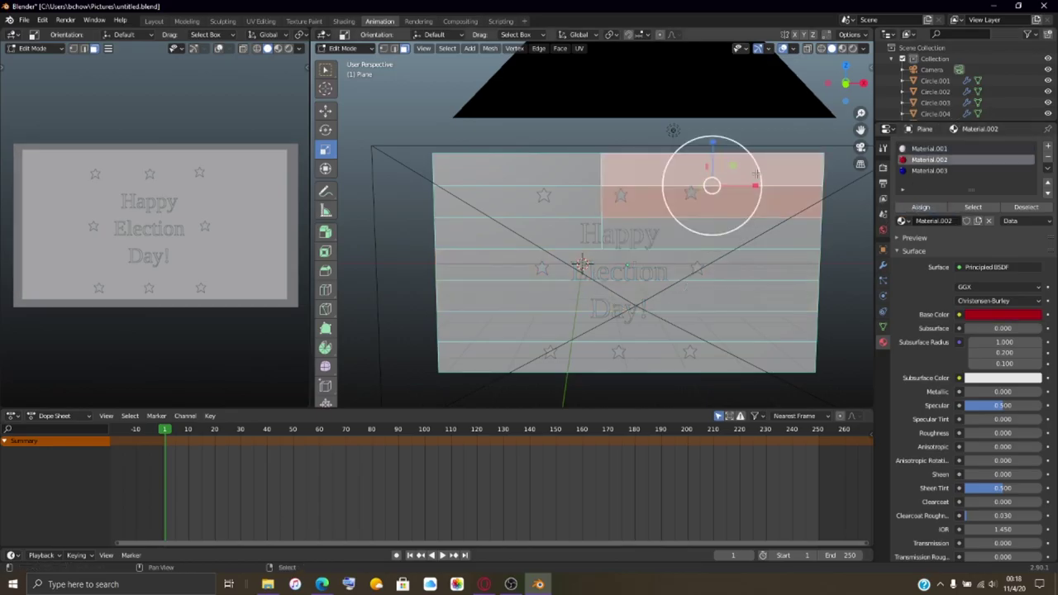
pyautogui.click(921, 208)
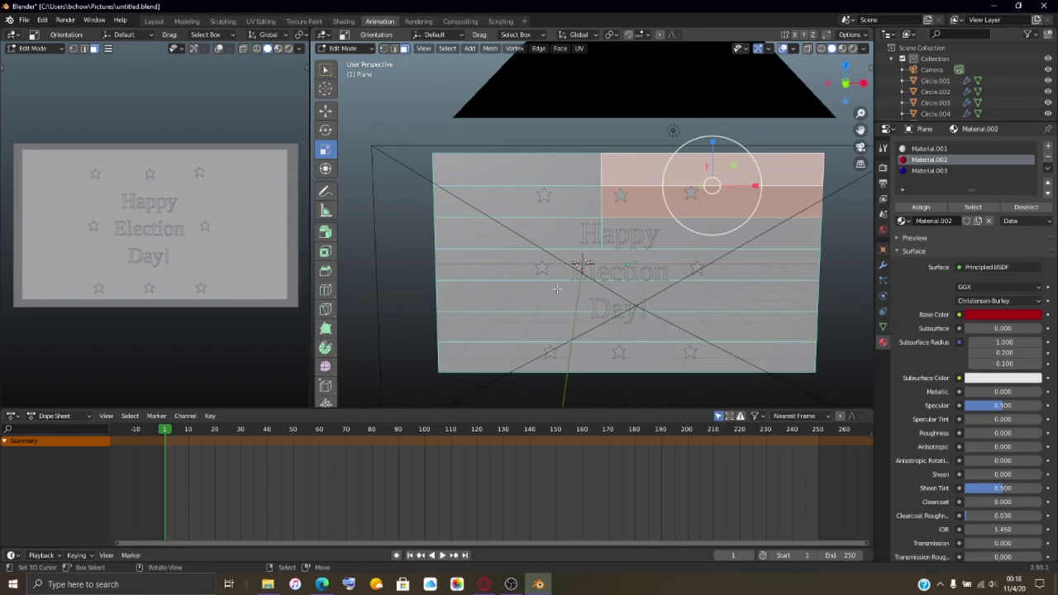
pyautogui.press('Tab')
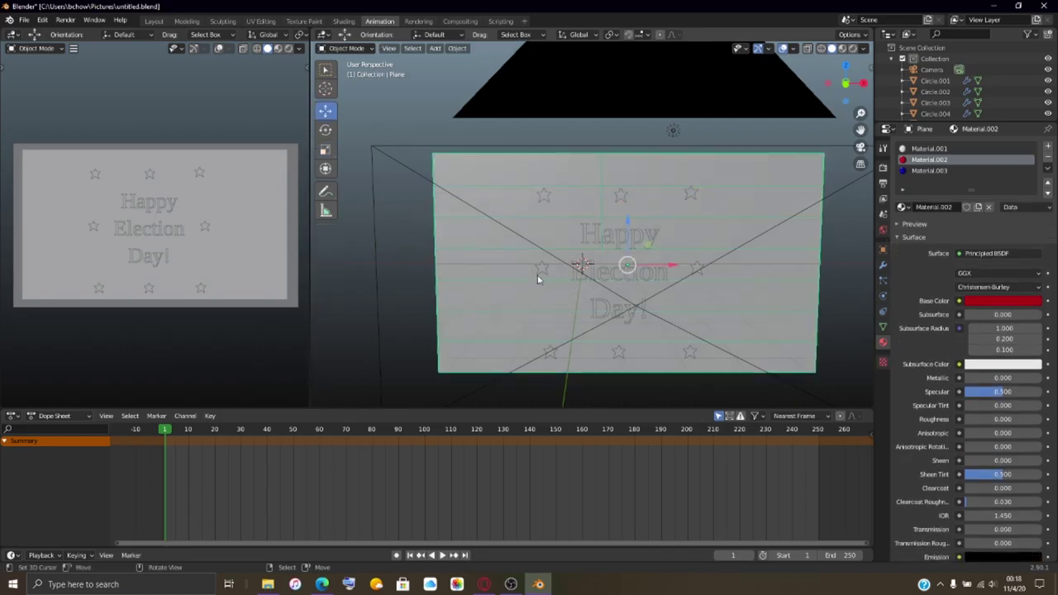
# Step: Change the material of the star to the left of "Election" to the red Material.002
pyautogui.click(542, 268)
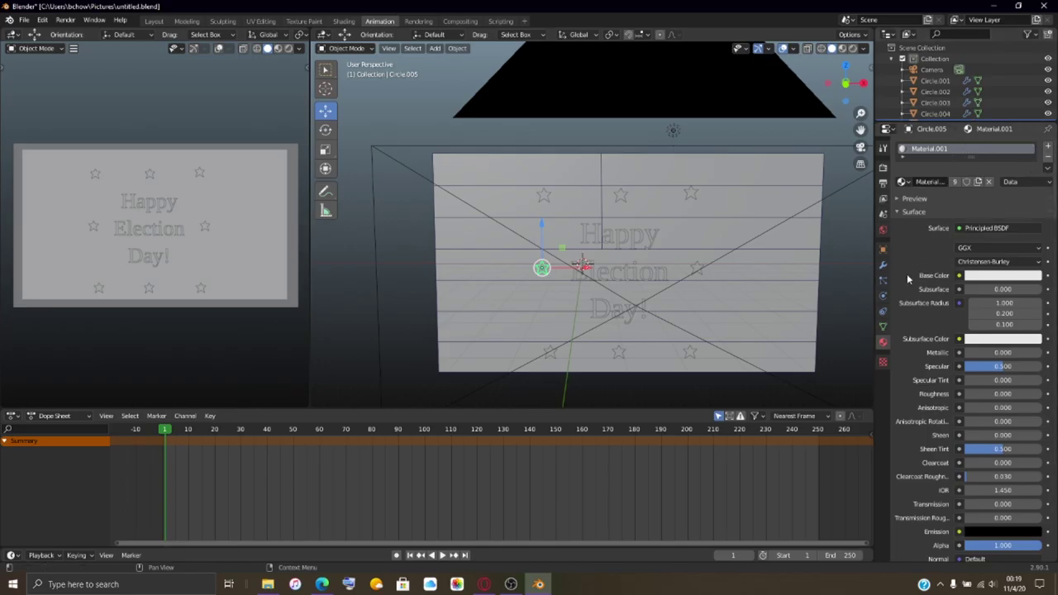
pyautogui.click(909, 200)
pyautogui.click(909, 200)
pyautogui.click(902, 181)
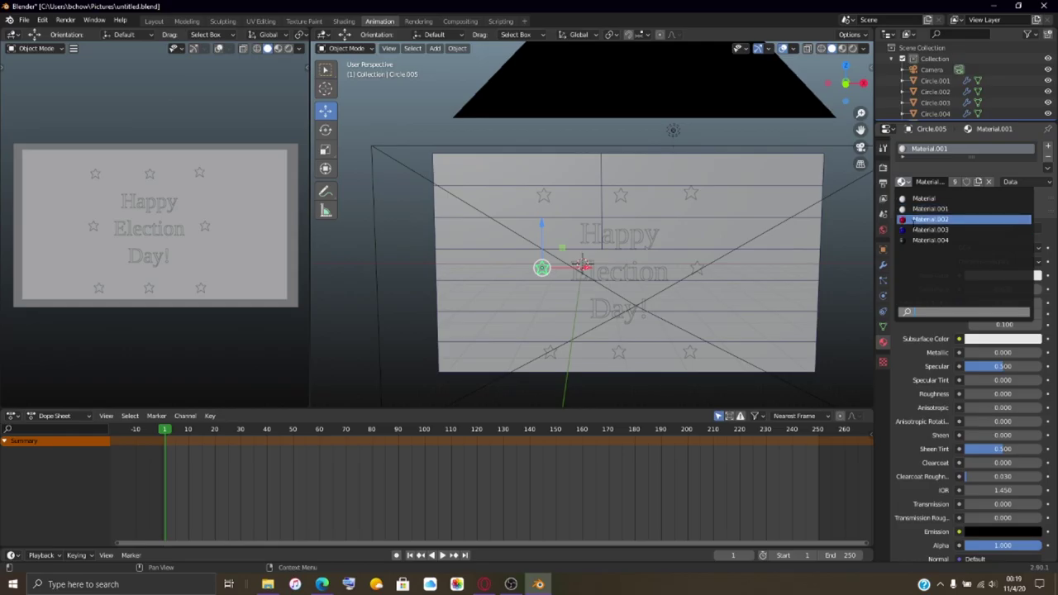
pyautogui.click(930, 219)
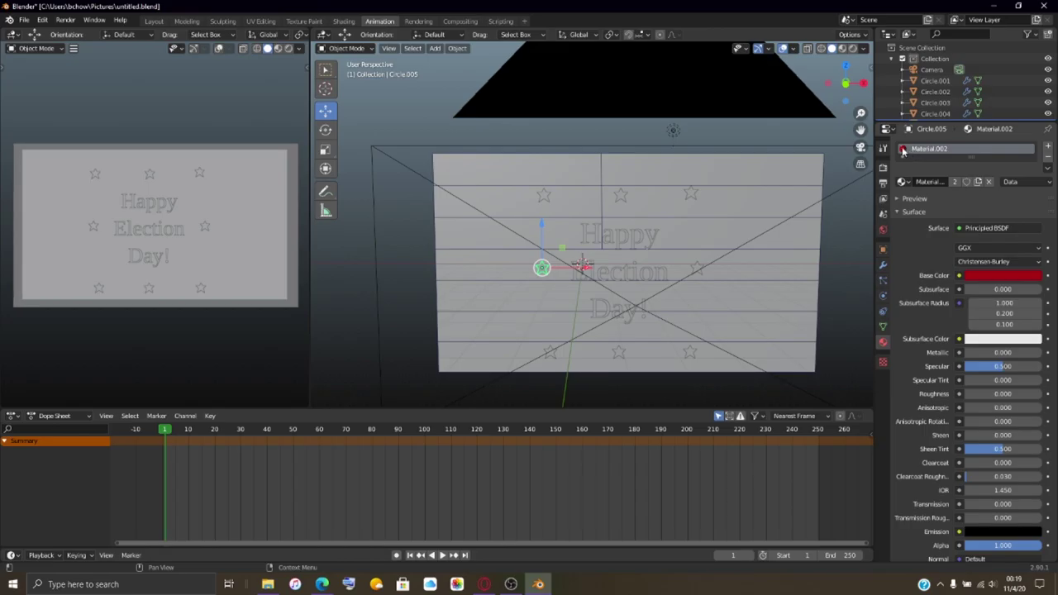
# Step: Change the material of the star to the right of "Election" to the blue Material.003
pyautogui.scroll(2, 703, 295)
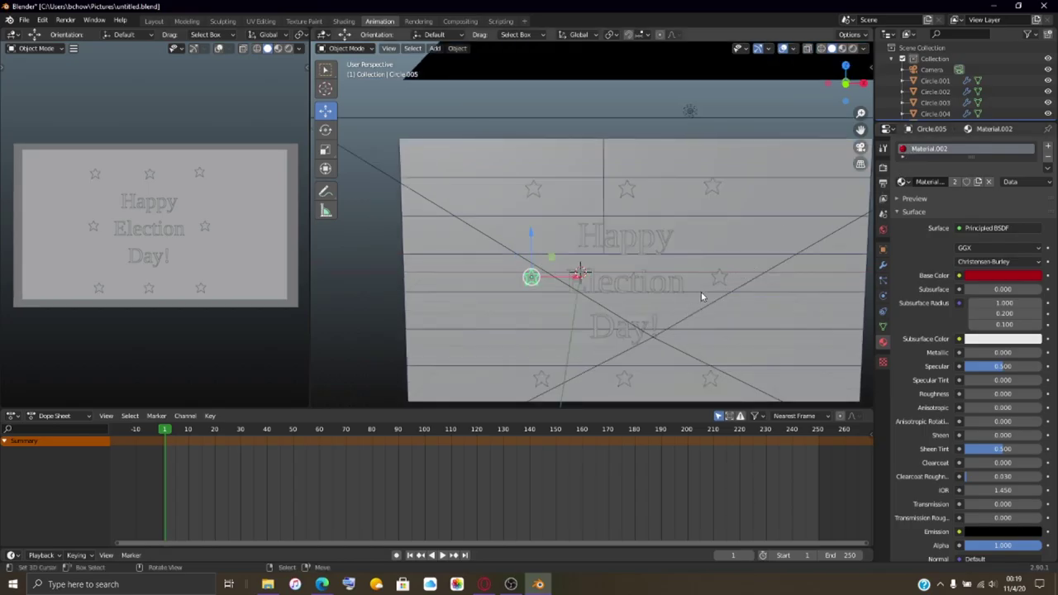
pyautogui.click(710, 285)
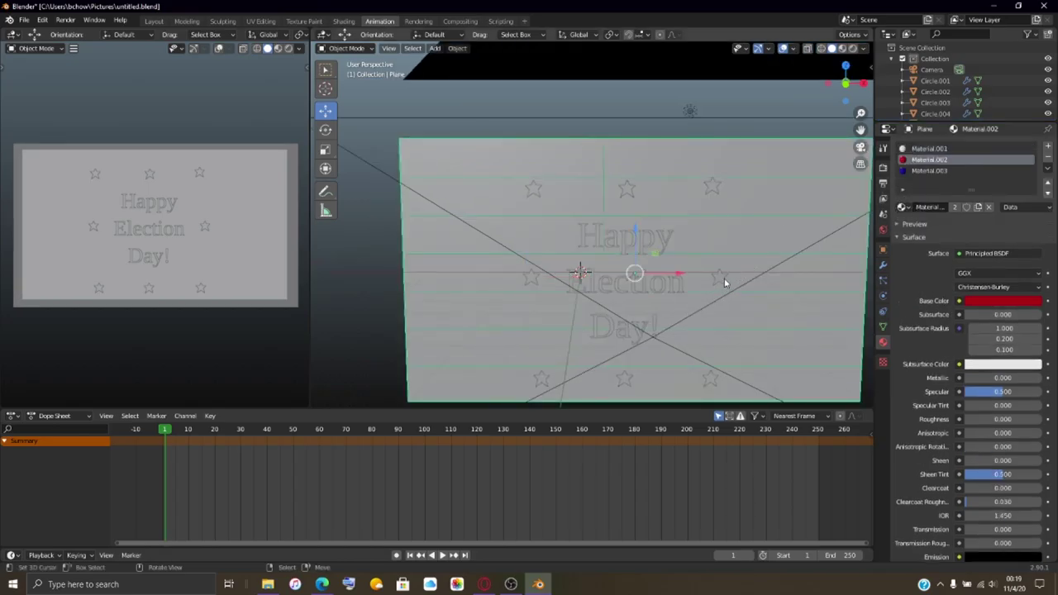
pyautogui.click(721, 278)
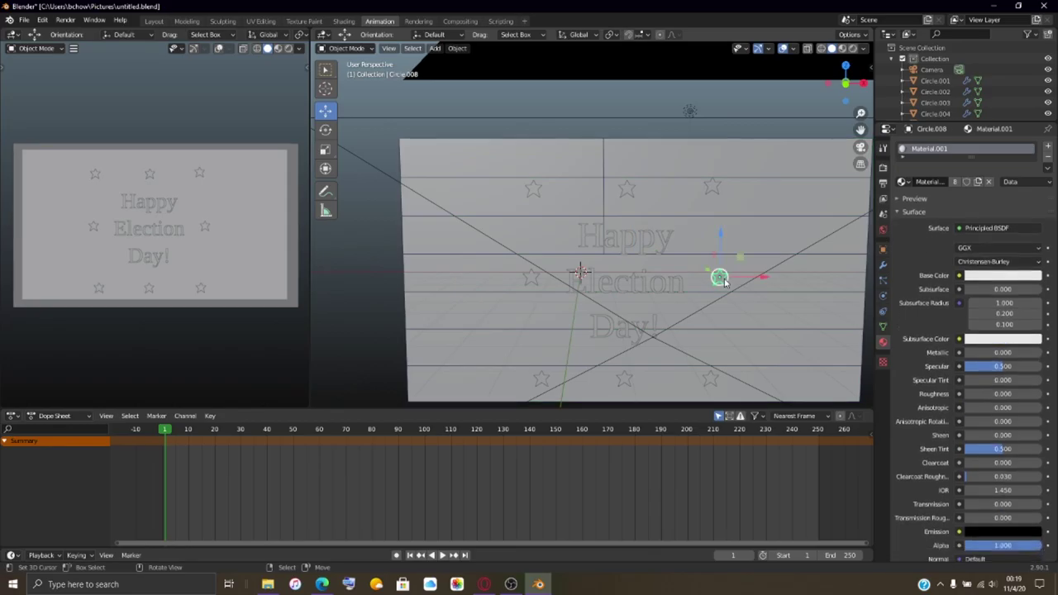
pyautogui.click(902, 181)
pyautogui.click(913, 231)
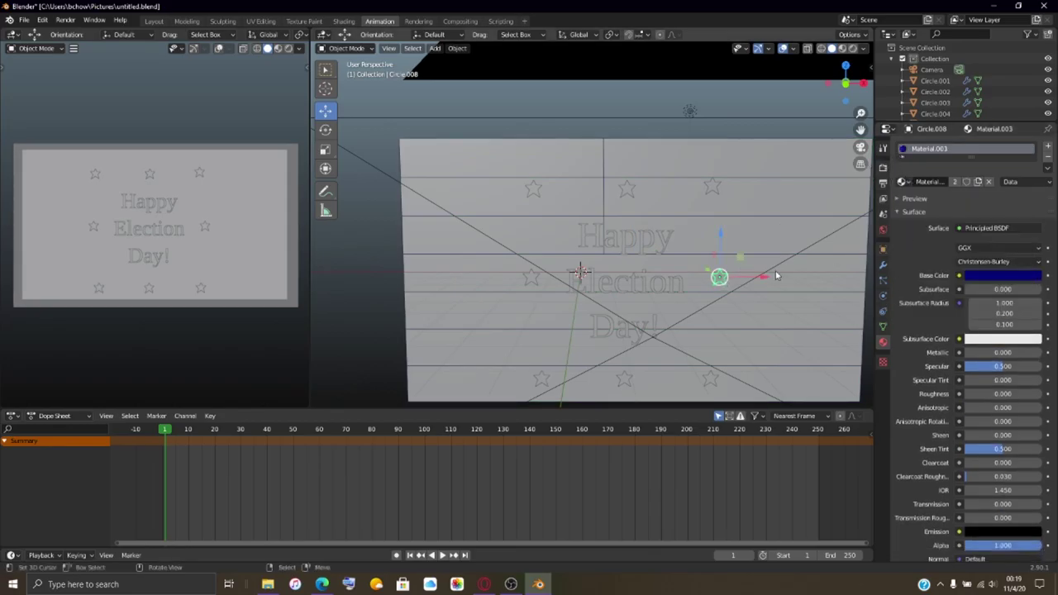
# Step: Render the scene as a still image and minimise the render window while it runs
pyautogui.scroll(-3, 682, 264)
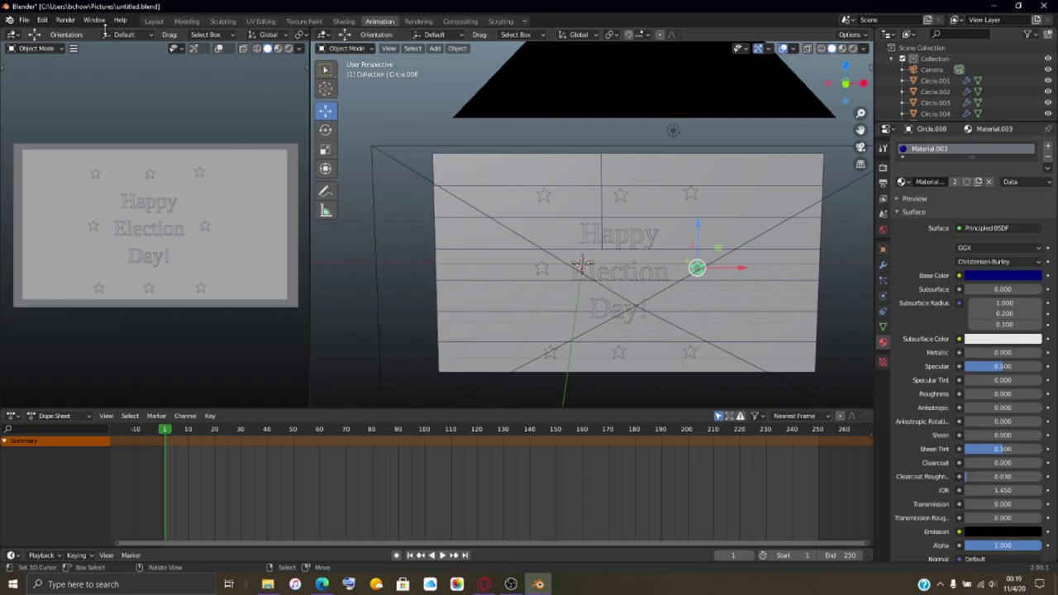
pyautogui.click(68, 21)
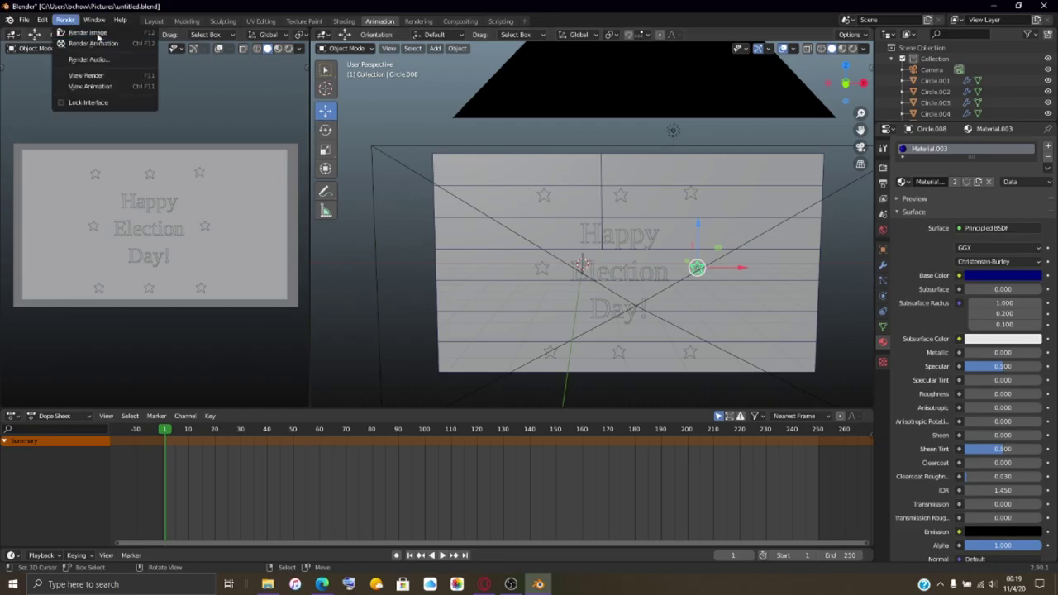
pyautogui.click(97, 31)
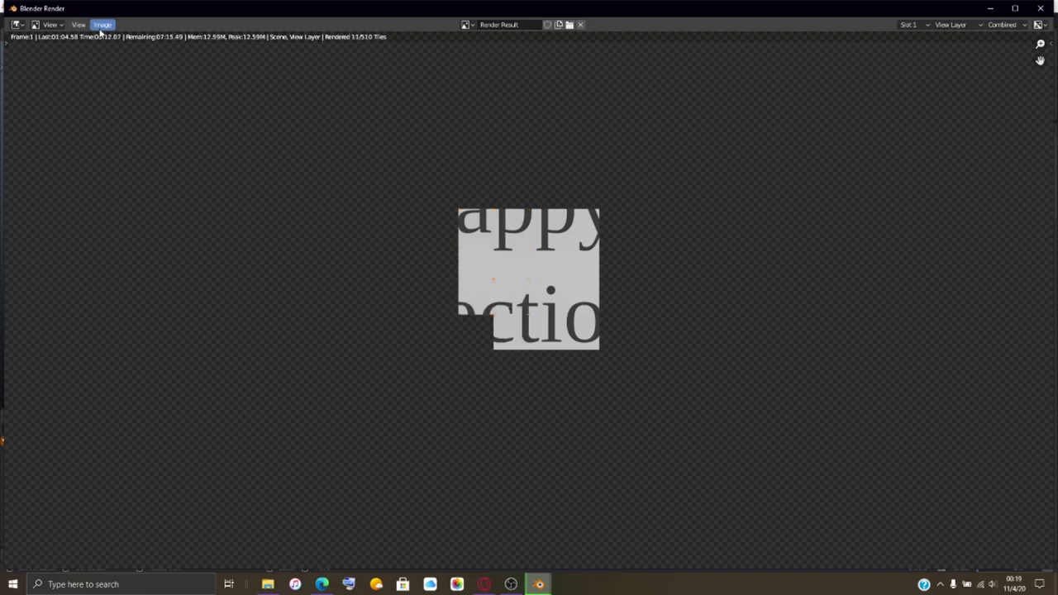
pyautogui.click(992, 10)
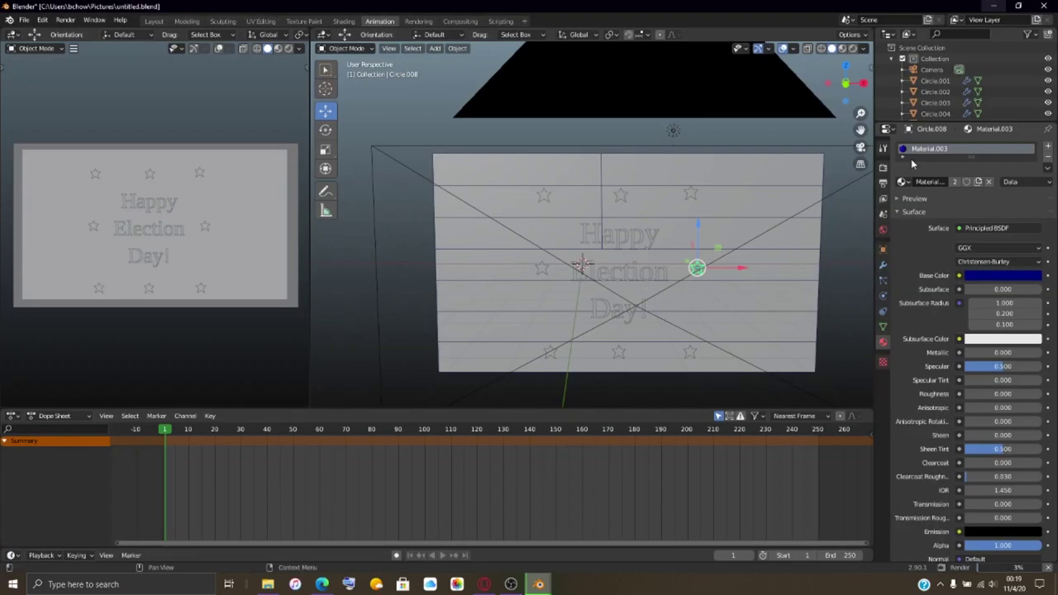
# Step: Set the first Subsurface Radius value of the "Happy Election Day!" text material to 0.500
pyautogui.click(627, 277)
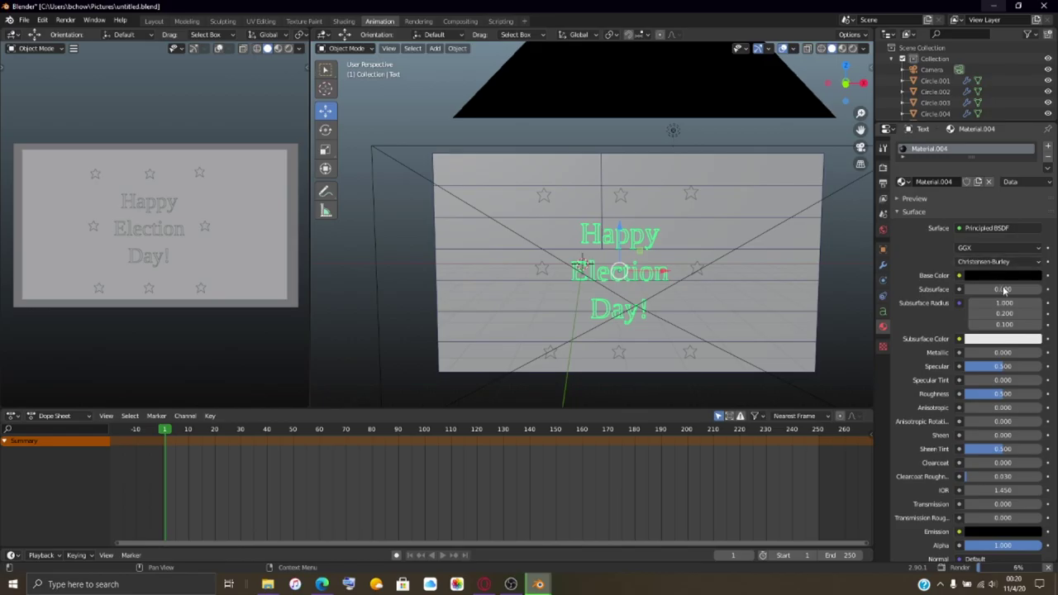
pyautogui.moveTo(1000, 303); pyautogui.dragTo(972, 310)
pyautogui.click(973, 306)
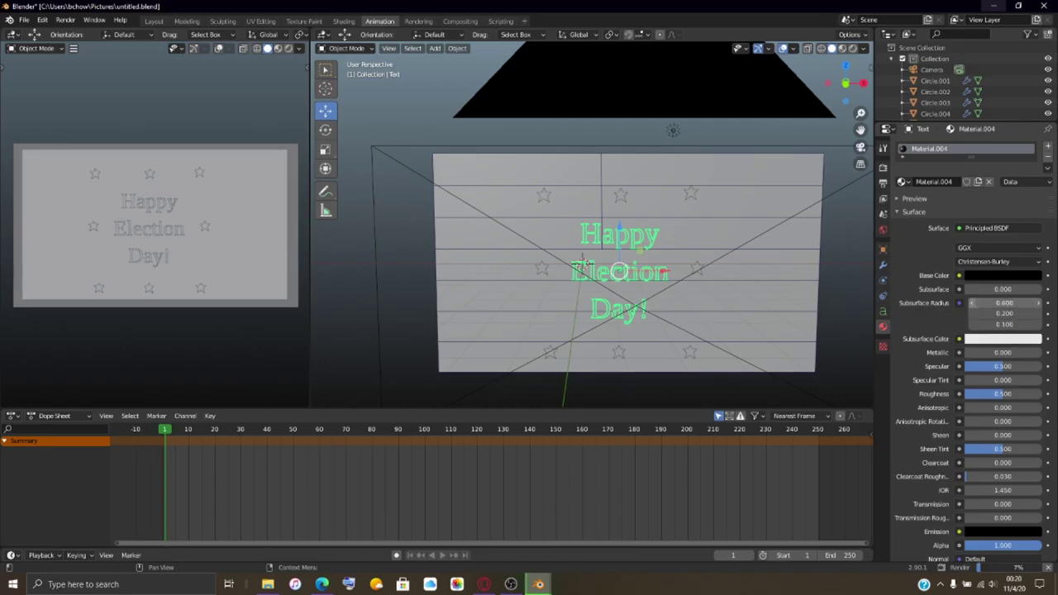
pyautogui.click(974, 306)
# Step: Check the progress of the running render and return to the scene
pyautogui.moveTo(538, 585)
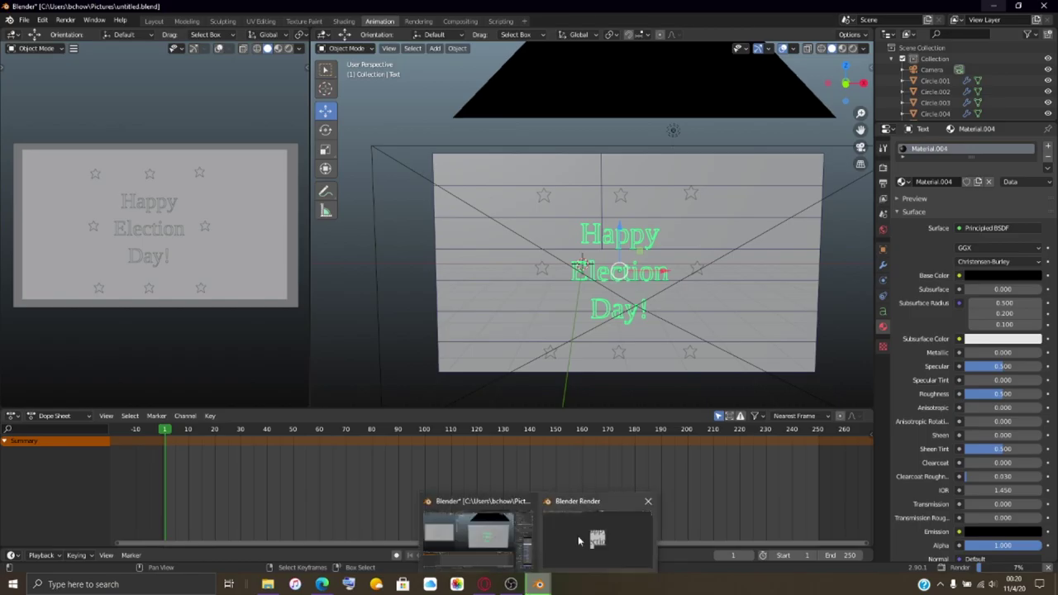
pyautogui.moveTo(578, 537)
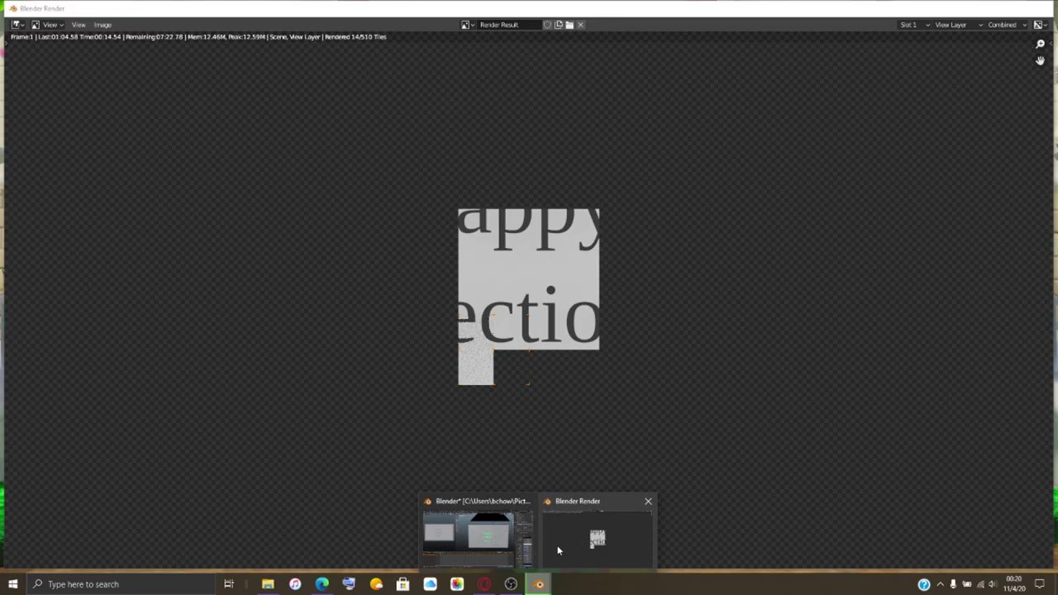
pyautogui.click(478, 537)
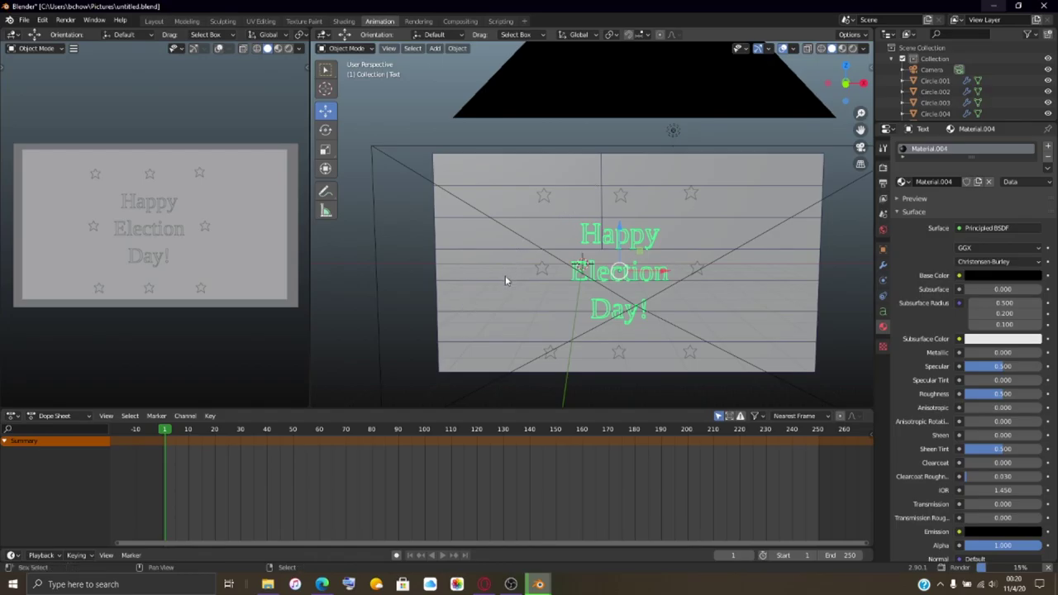
pyautogui.hotkey('shift', 's')
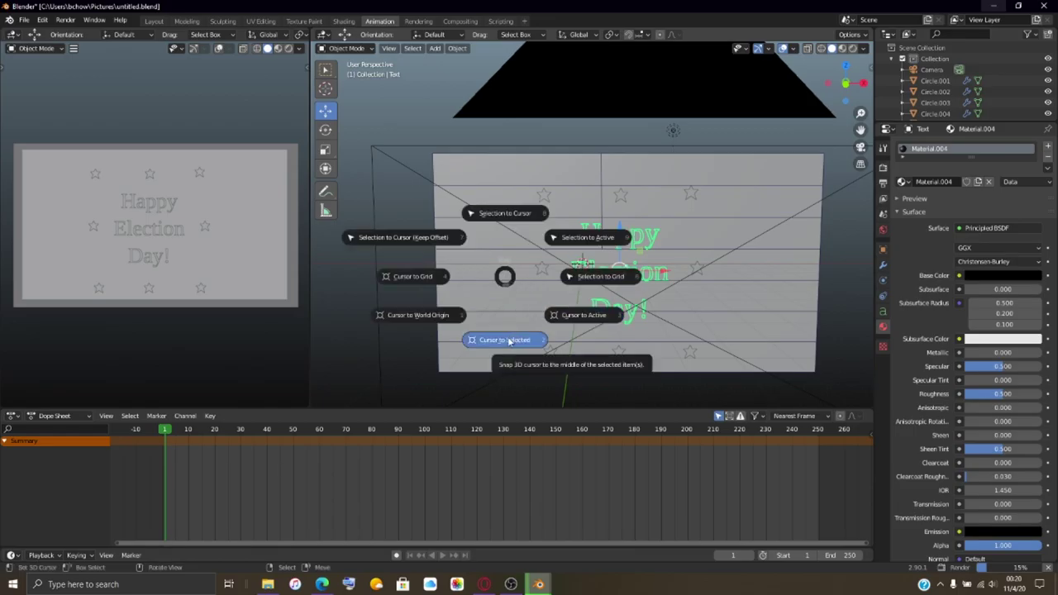
pyautogui.click(446, 319)
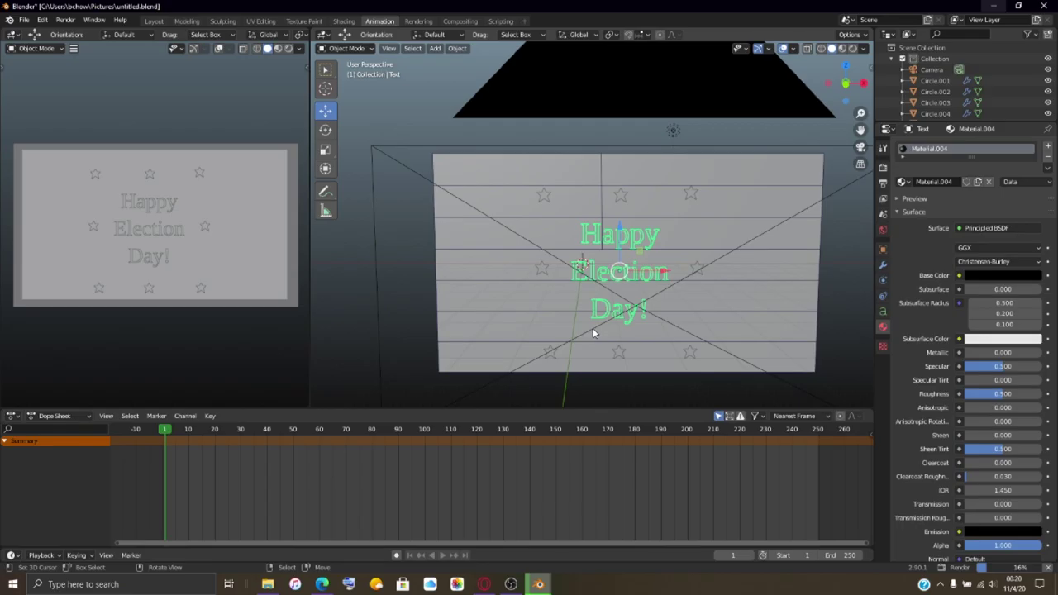
pyautogui.scroll(-3, 593, 333)
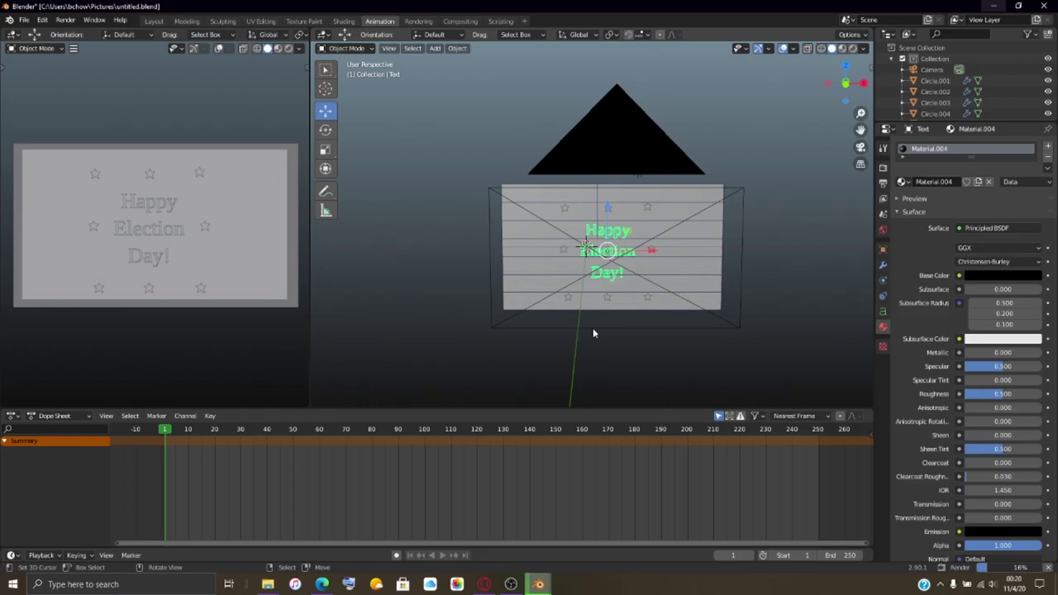
pyautogui.scroll(5, 546, 348)
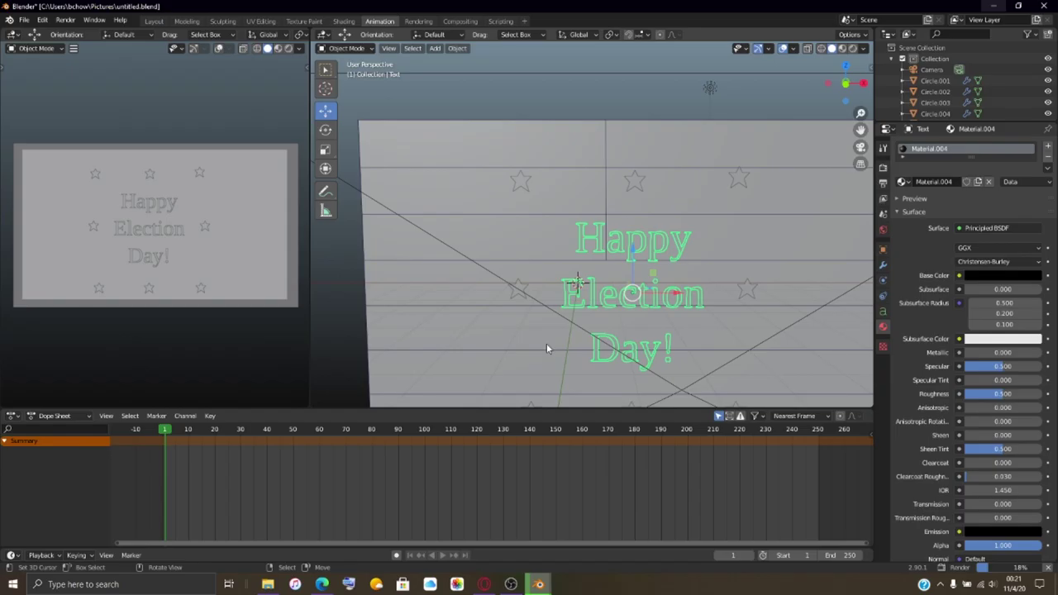
# Step: Open the backdrop plane for mesh editing and select the right-hand face of the top stripe
pyautogui.press('F11')
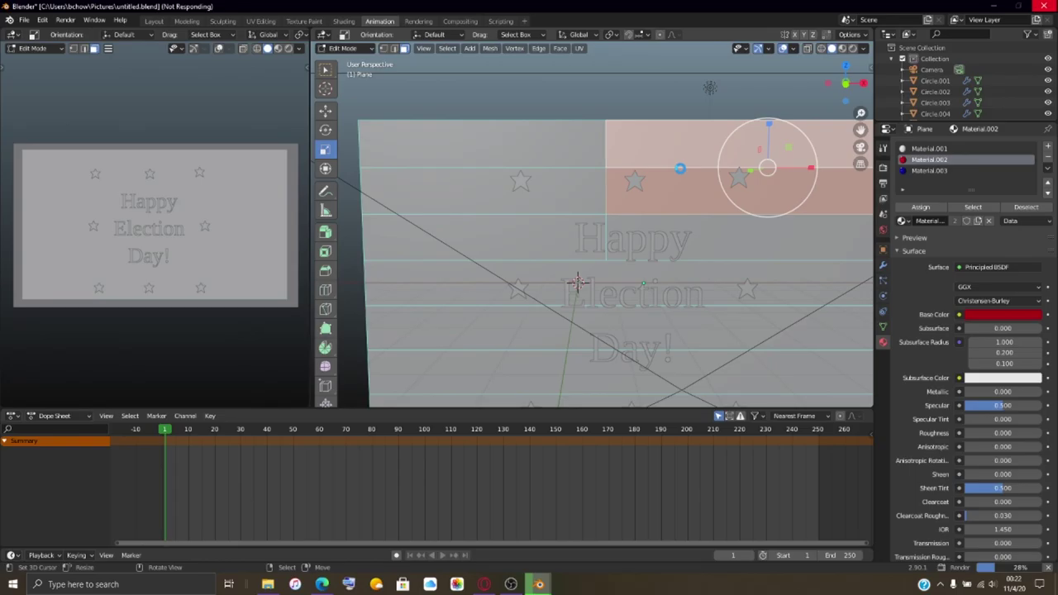
pyautogui.click(679, 169)
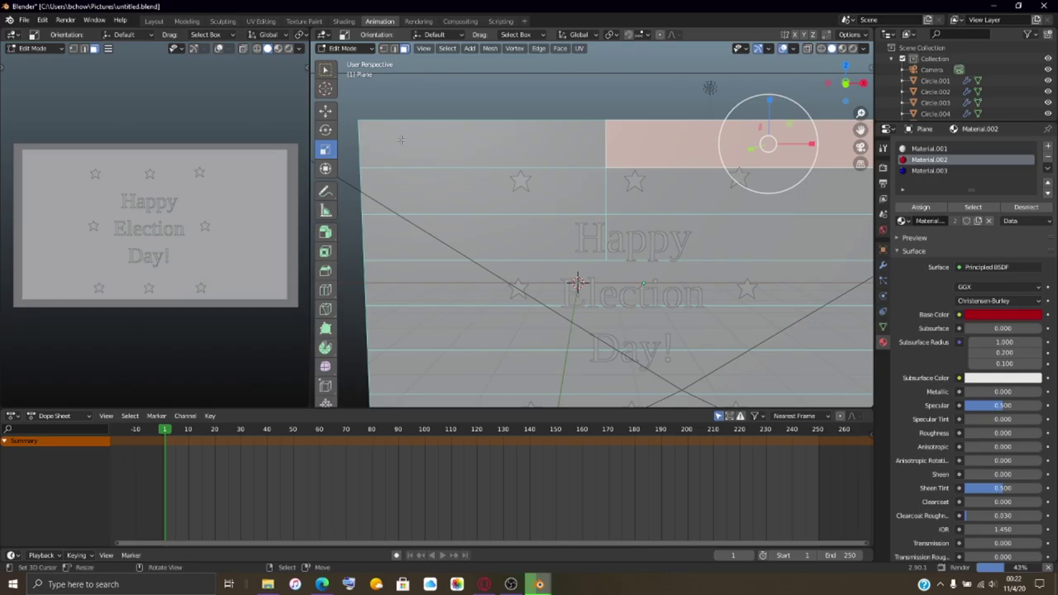
# Step: Examine the stripe and star colours in the render, then close the render window
pyautogui.moveTo(539, 584)
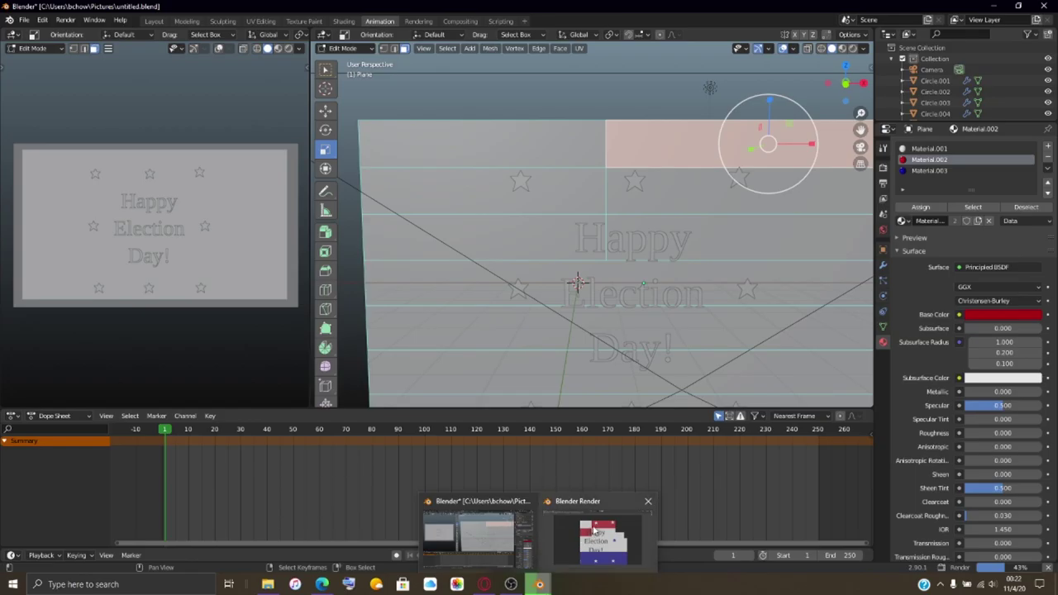
pyautogui.click(594, 533)
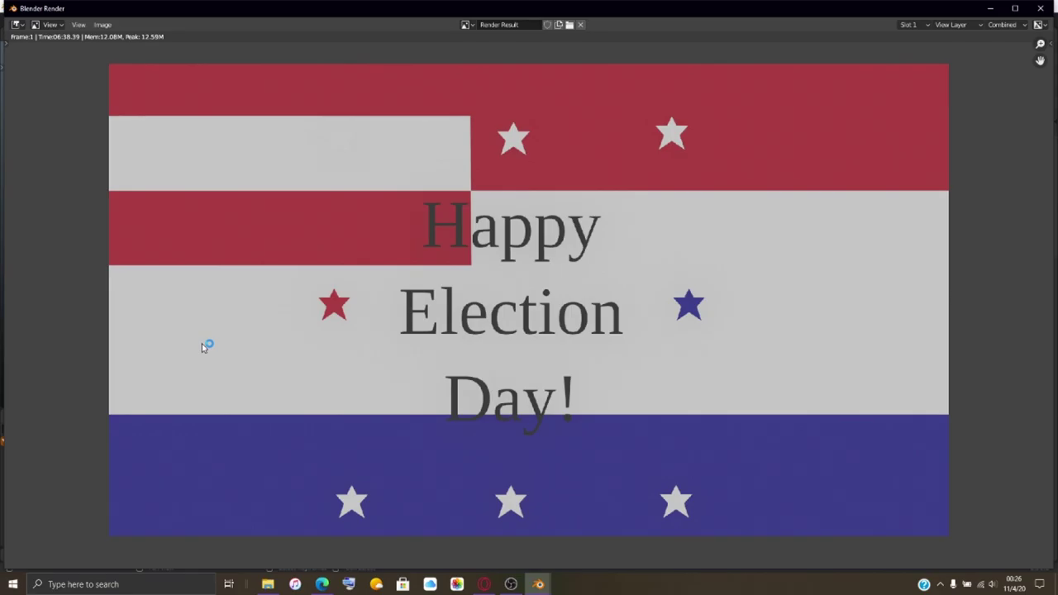
pyautogui.click(1040, 7)
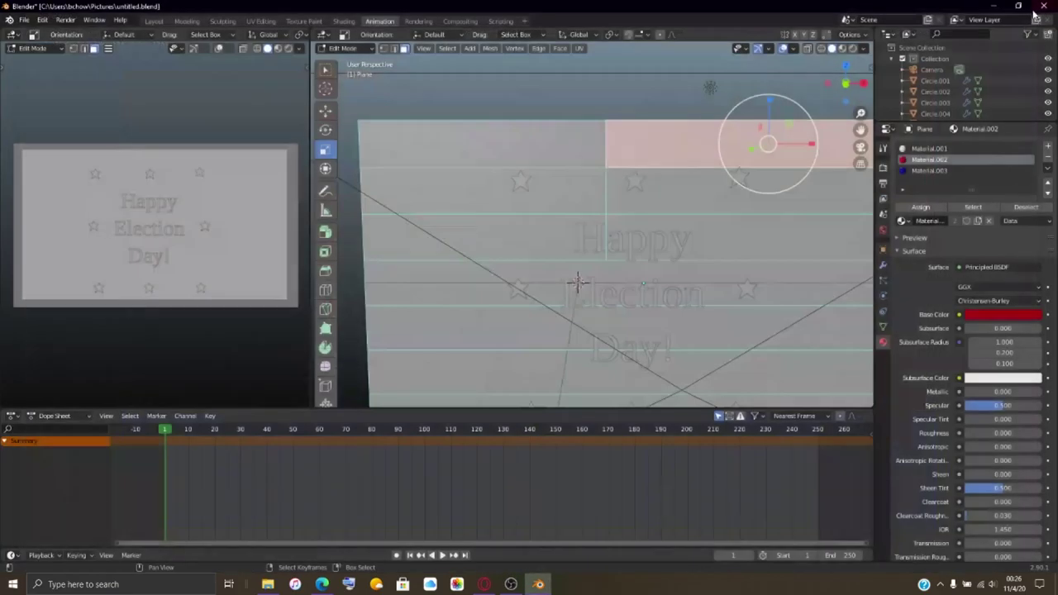
# Step: Assign the white Material.001 to the left-hand face of the third stripe
pyautogui.click(548, 244)
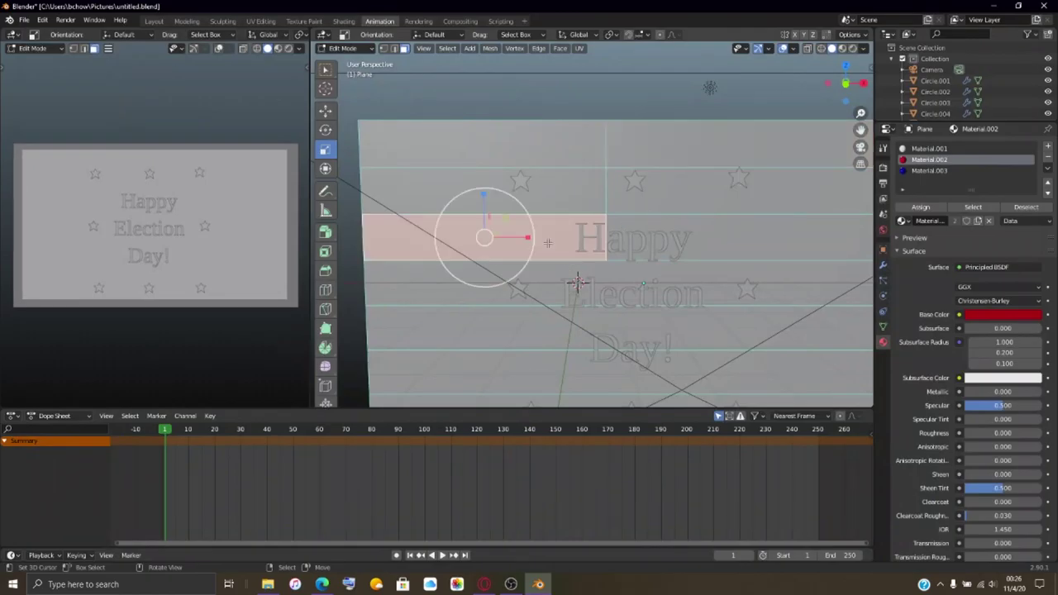
pyautogui.click(938, 149)
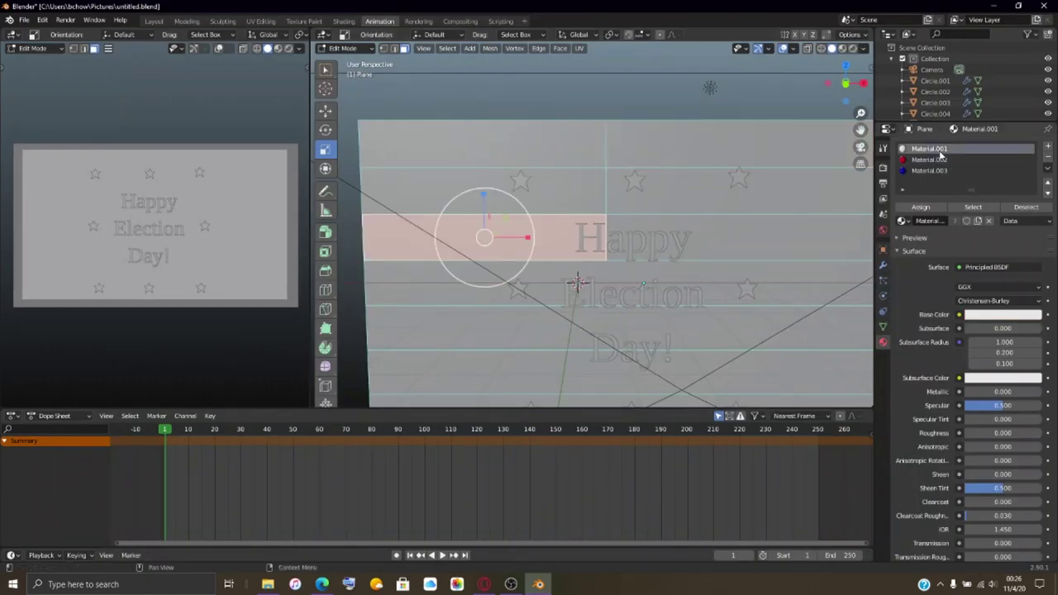
pyautogui.click(581, 191)
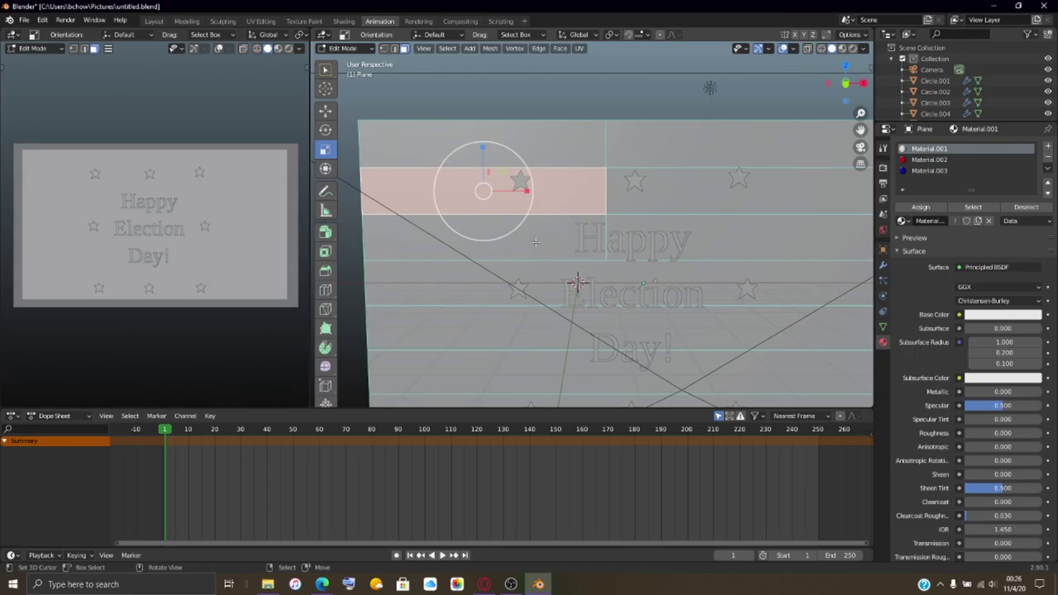
pyautogui.click(536, 242)
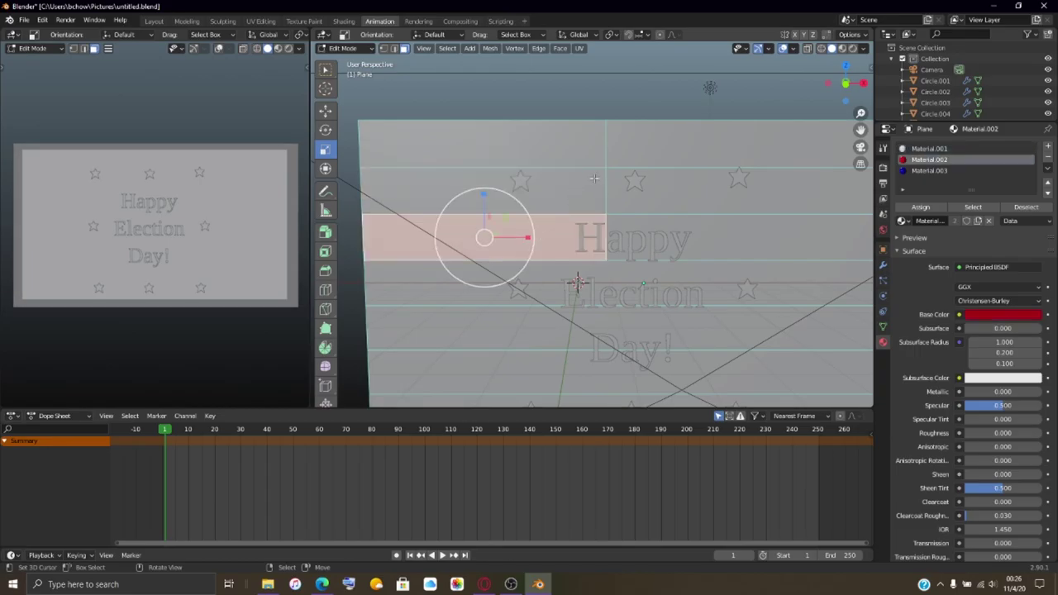
pyautogui.click(922, 151)
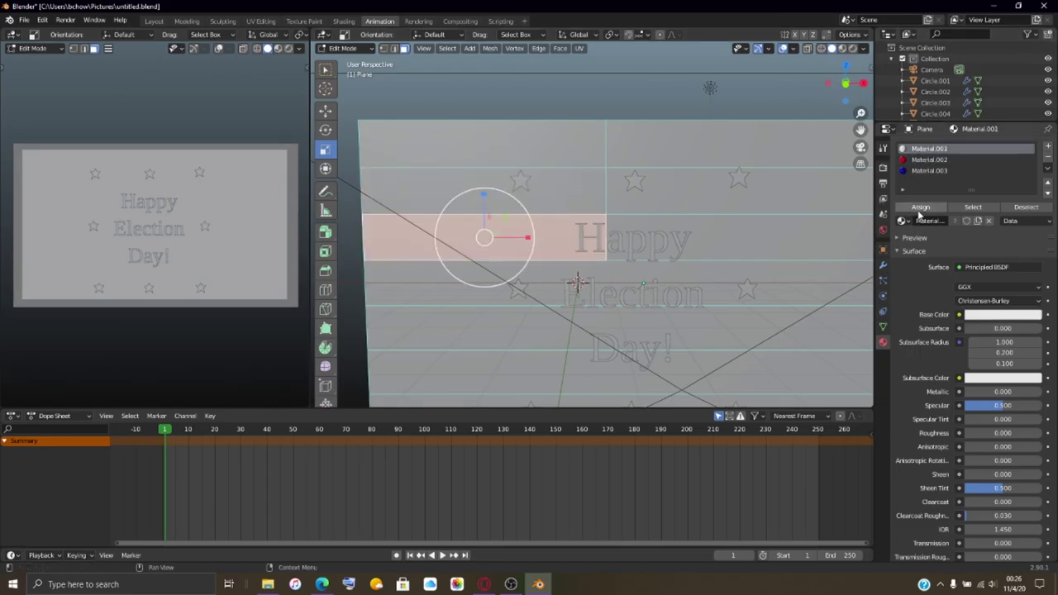
# Step: Assign the red Material.002 to the left-hand face of the second stripe
pyautogui.click(567, 187)
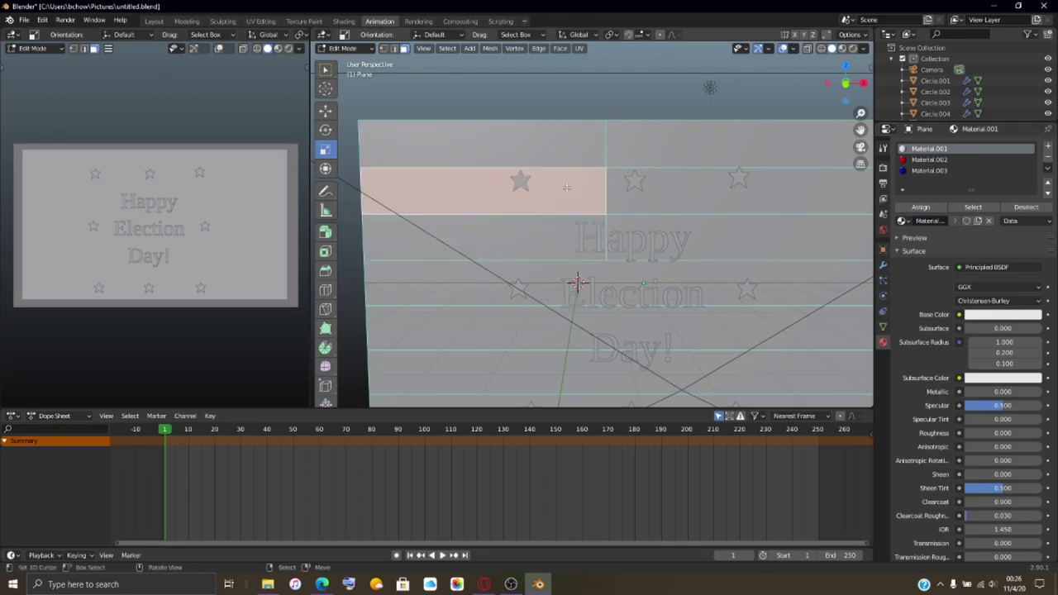
pyautogui.click(919, 160)
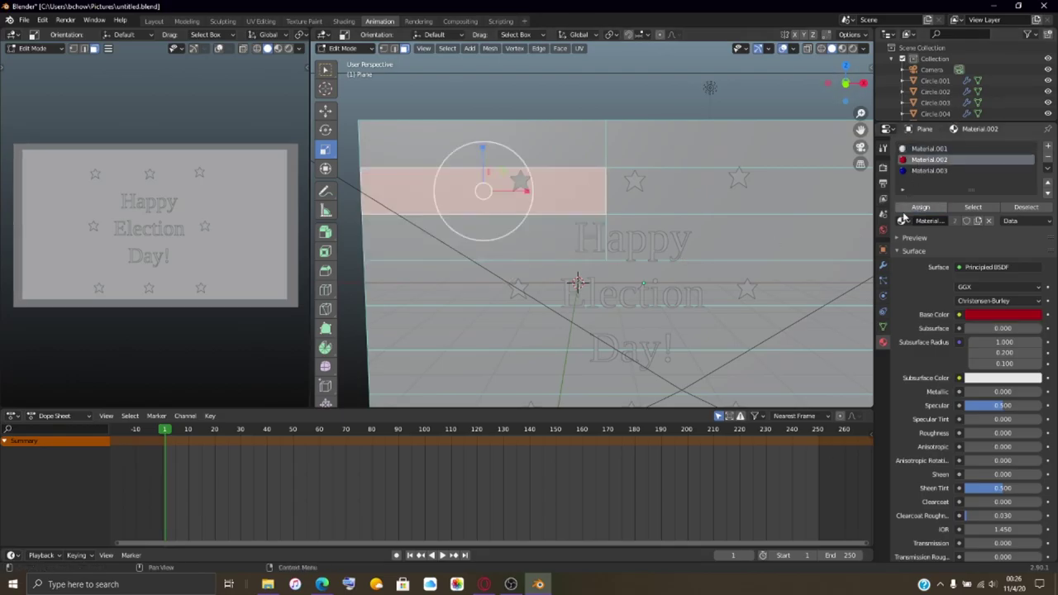
pyautogui.click(911, 209)
# Step: Check the materials assigned to the faces of the top five backdrop stripes and finish editing the mesh
pyautogui.click(588, 150)
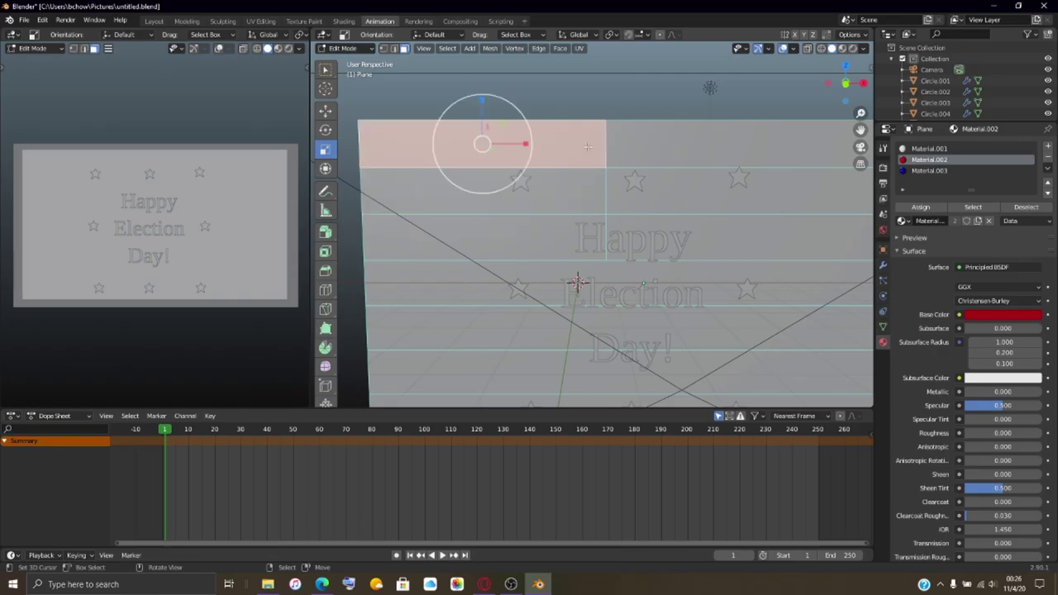
pyautogui.click(703, 134)
pyautogui.click(683, 186)
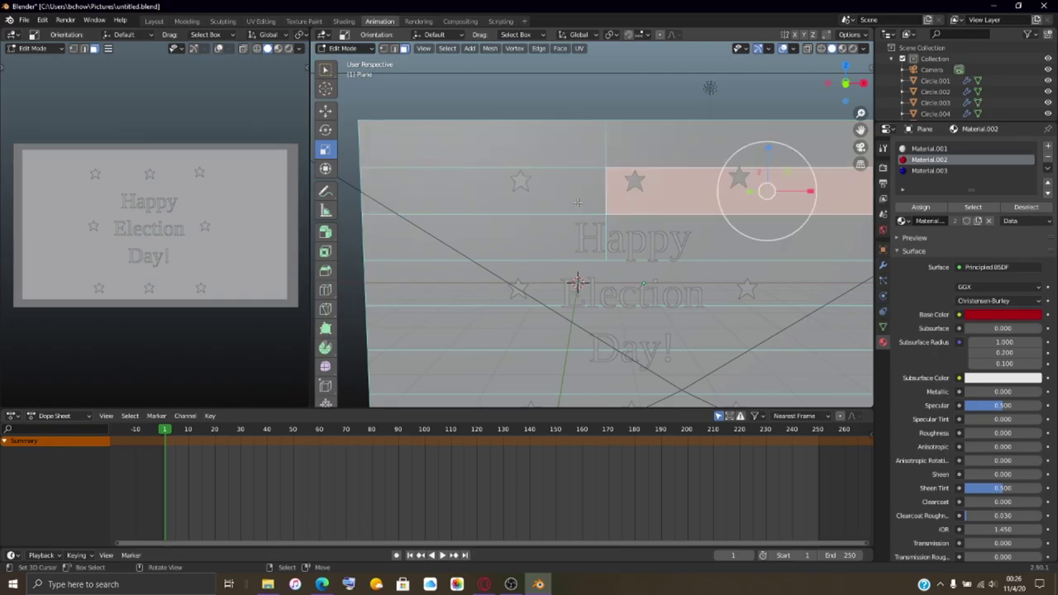
pyautogui.click(567, 198)
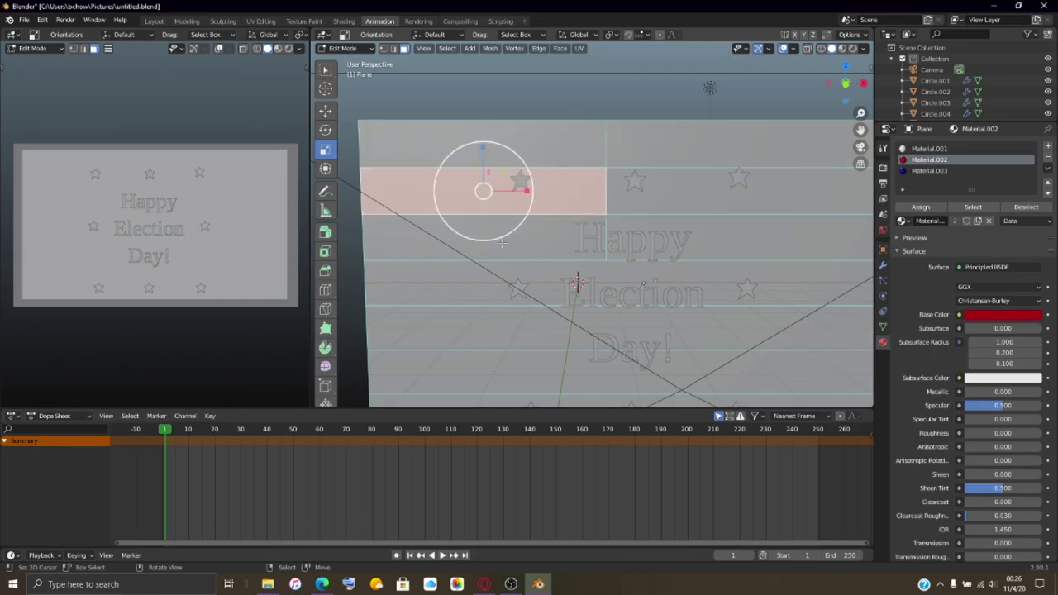
pyautogui.click(501, 242)
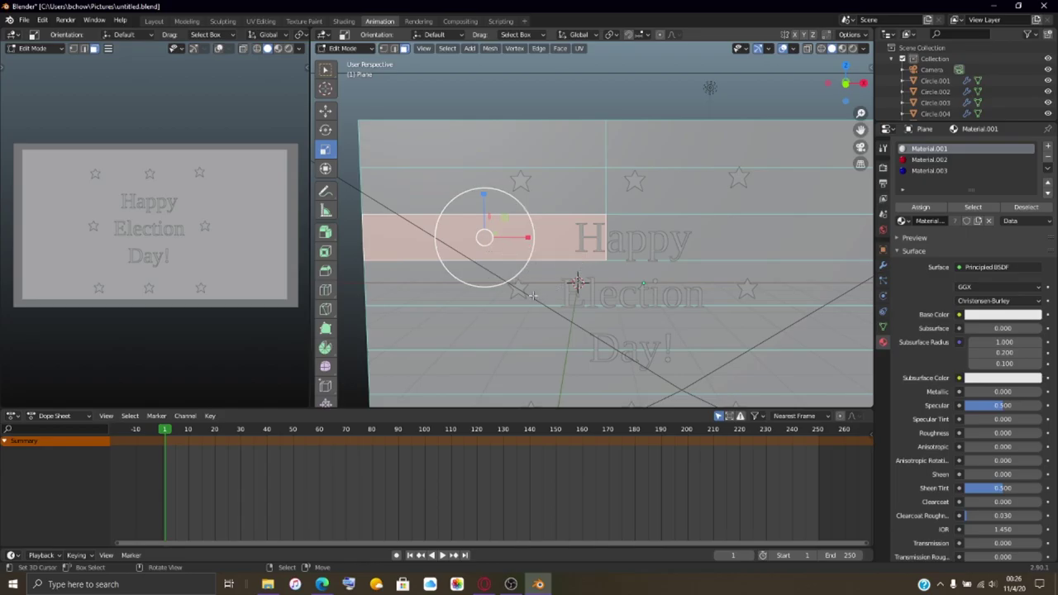
pyautogui.click(577, 200)
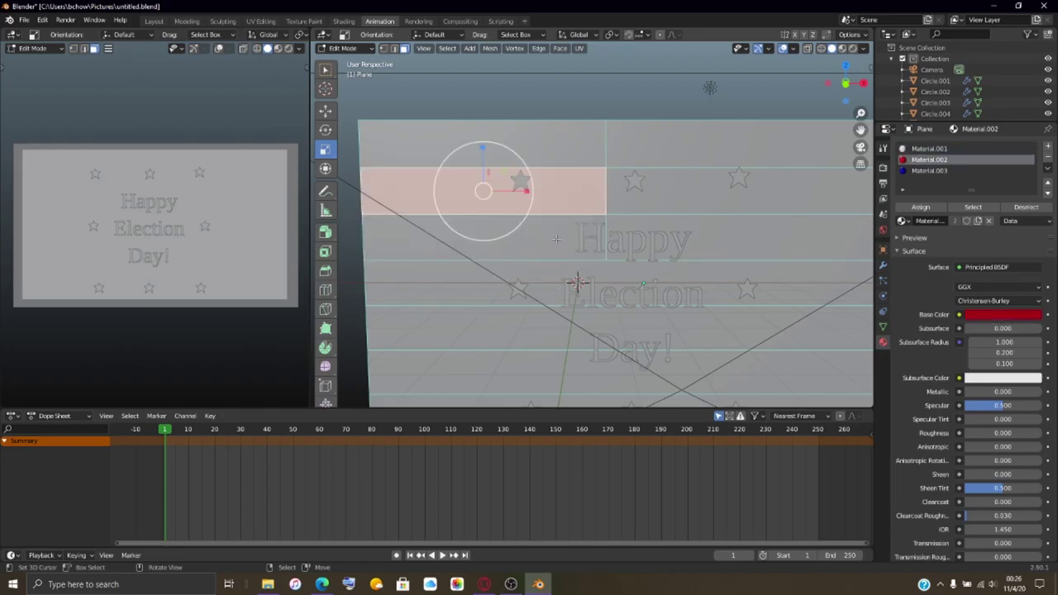
pyautogui.click(696, 190)
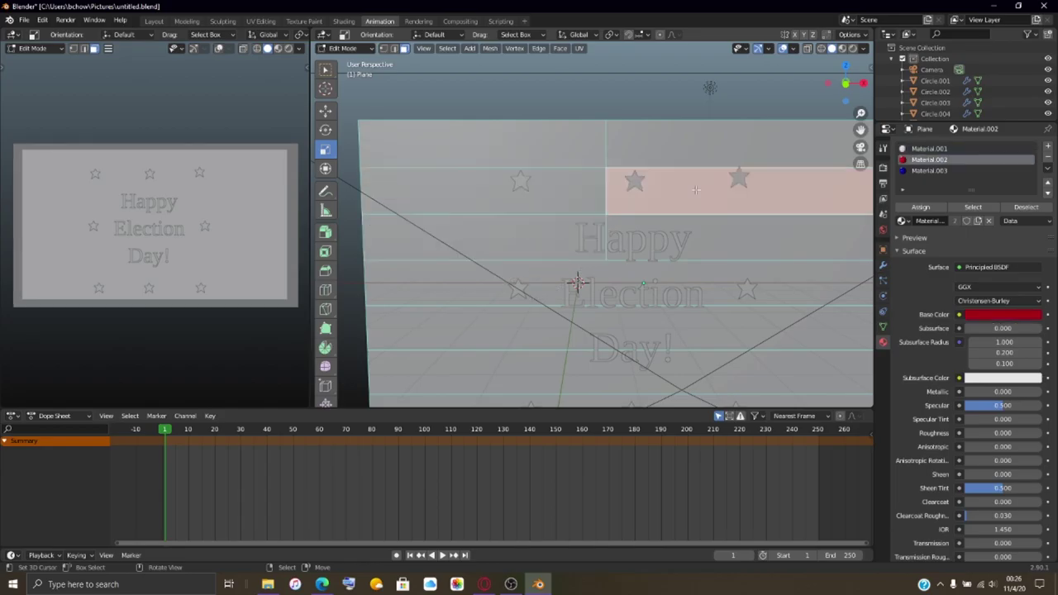
pyautogui.click(567, 236)
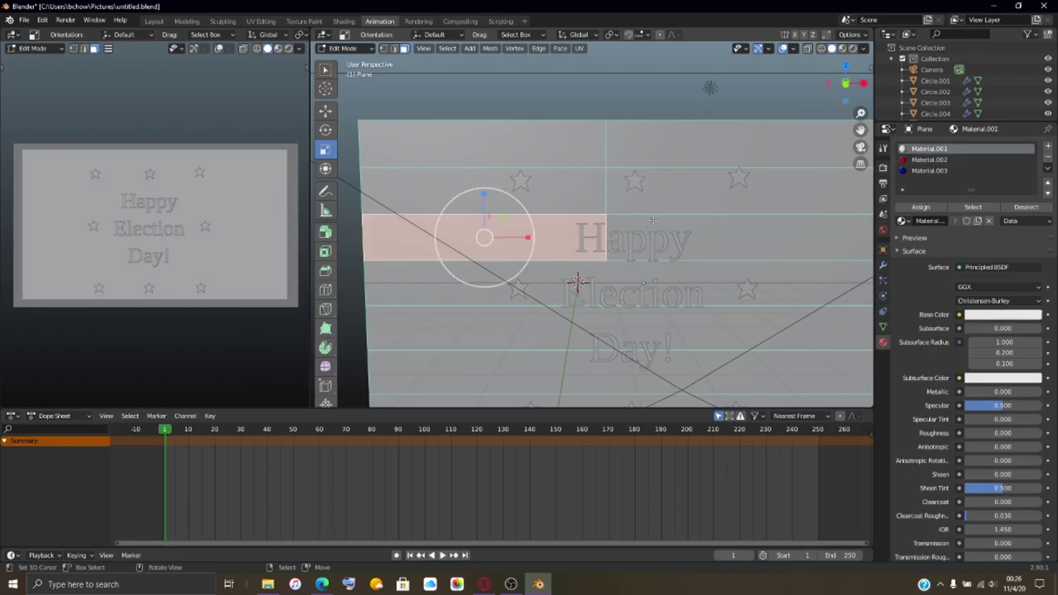
pyautogui.click(713, 248)
pyautogui.click(698, 290)
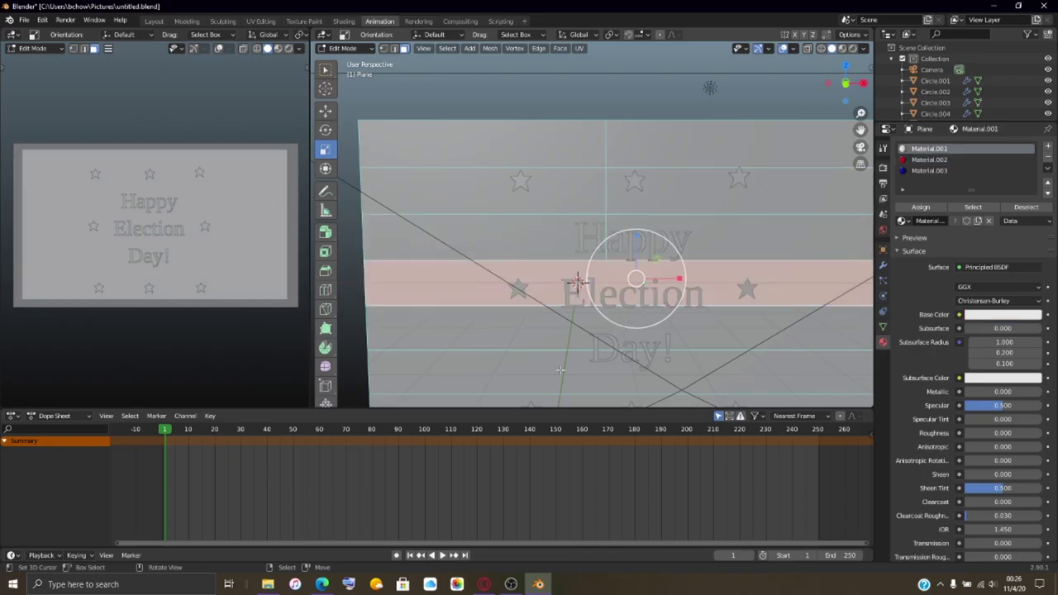
pyautogui.click(543, 337)
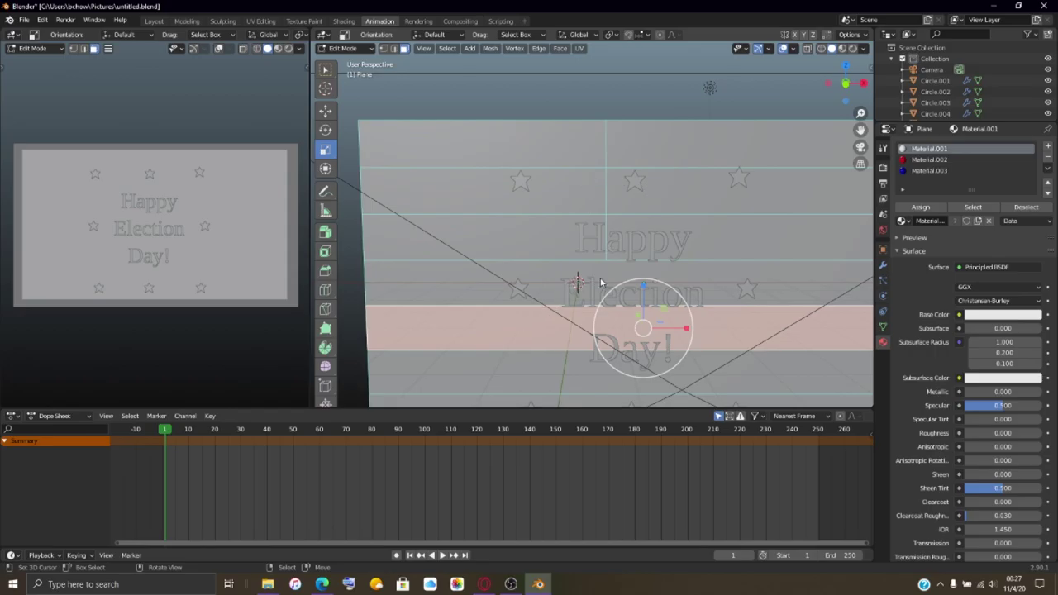
pyautogui.press('Tab')
# Step: Lower the middle star of the top row about 0.56 m along Z, closer to the "Happy" text
pyautogui.click(634, 181)
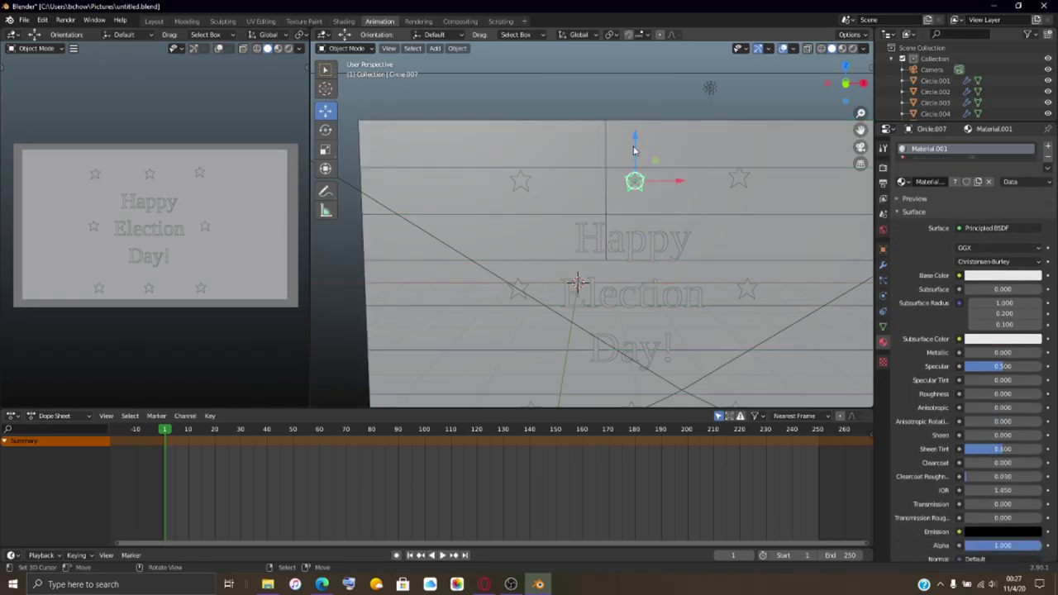
pyautogui.moveTo(634, 151); pyautogui.dragTo(634, 148)
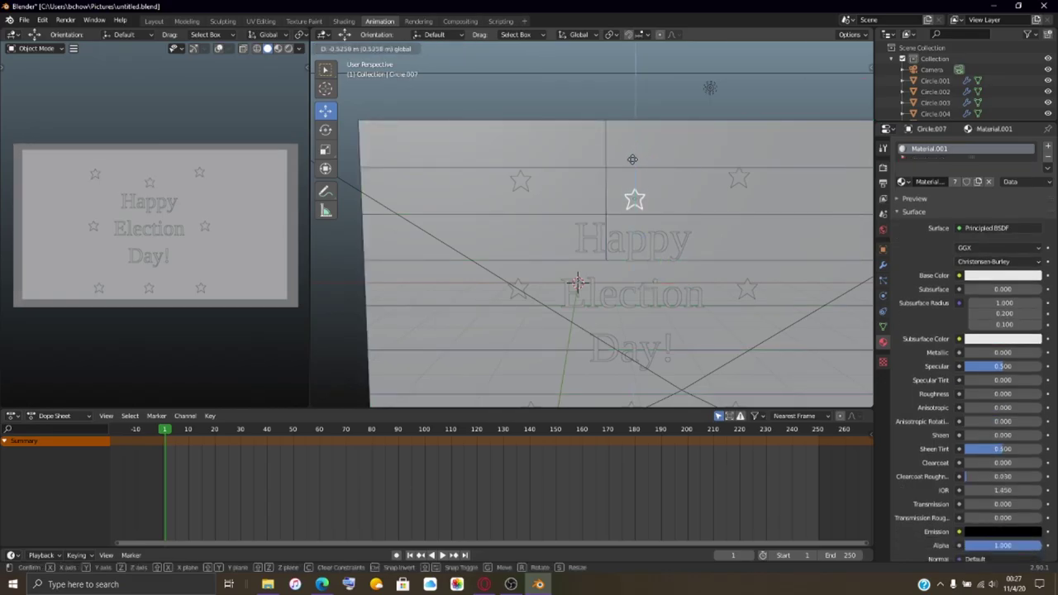
pyautogui.click(630, 164)
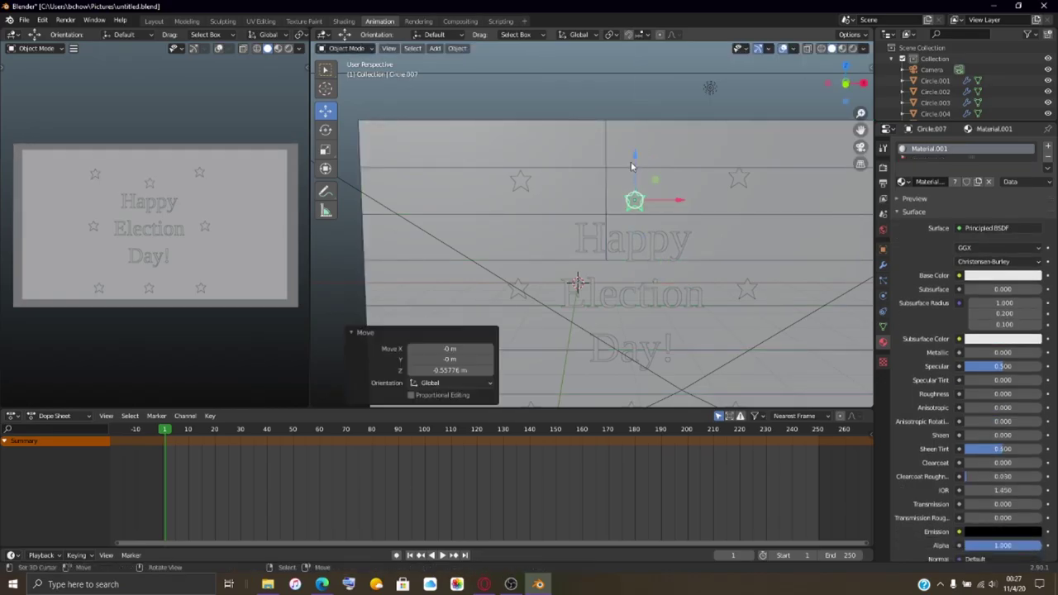
# Step: Lower the two outer stars of the top row level with the middle one, moving the right-hand star about 0.11 m further down
pyautogui.click(521, 182)
pyautogui.click(734, 182)
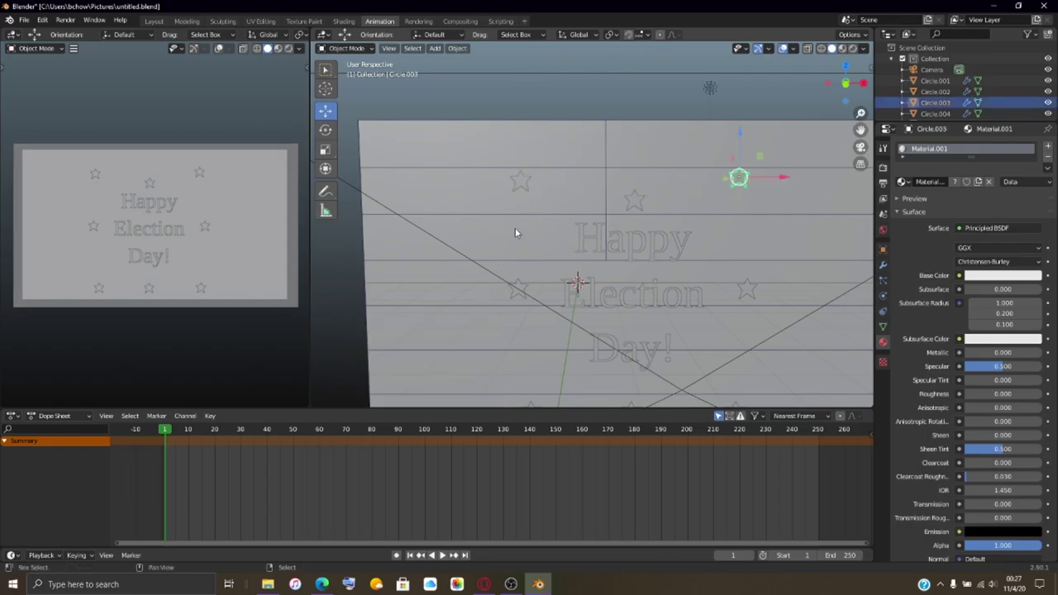
pyautogui.click(521, 187)
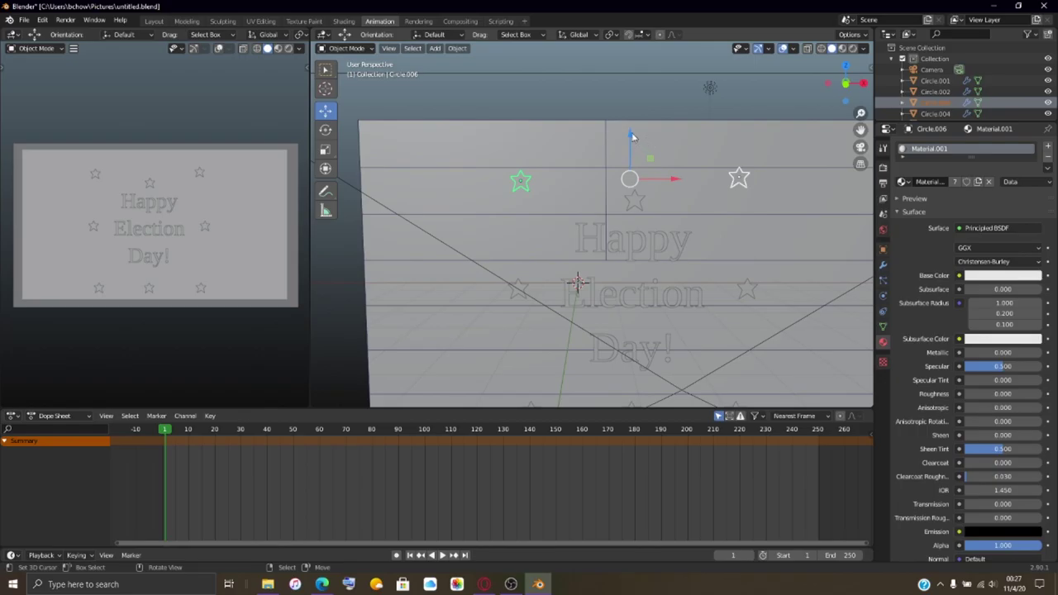
pyautogui.moveTo(632, 139); pyautogui.dragTo(611, 153)
pyautogui.click(737, 197)
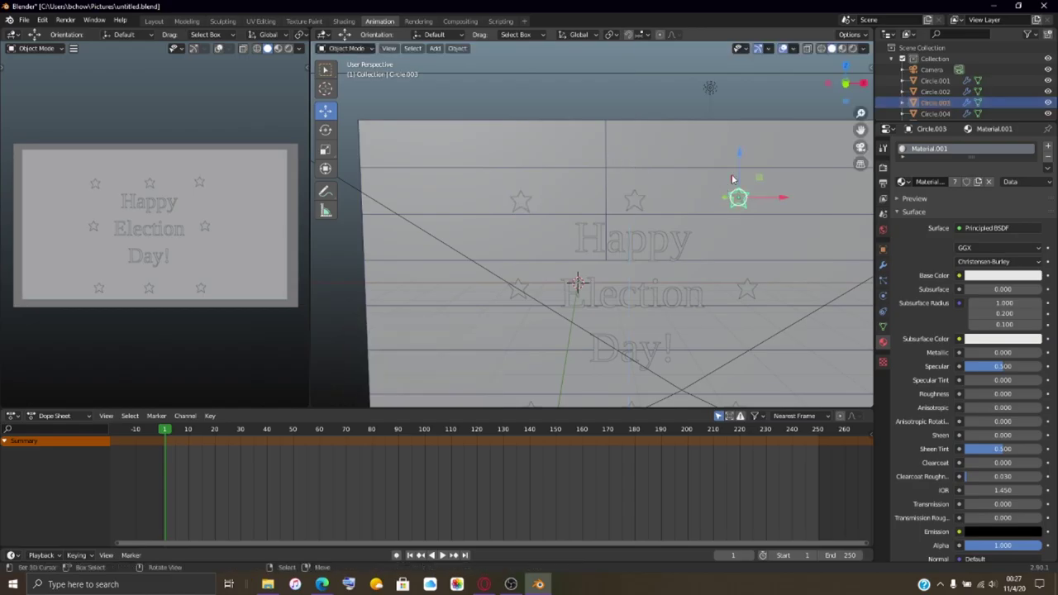
pyautogui.moveTo(740, 152); pyautogui.dragTo(732, 154)
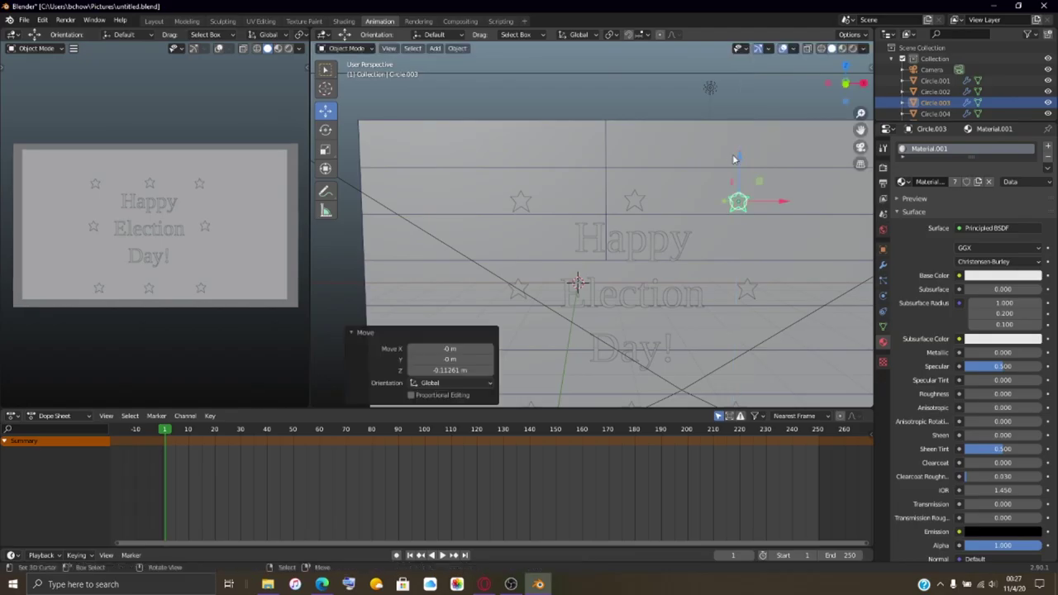
# Step: Raise the left star of the bottom row about 0.11 m along Z
pyautogui.click(520, 289)
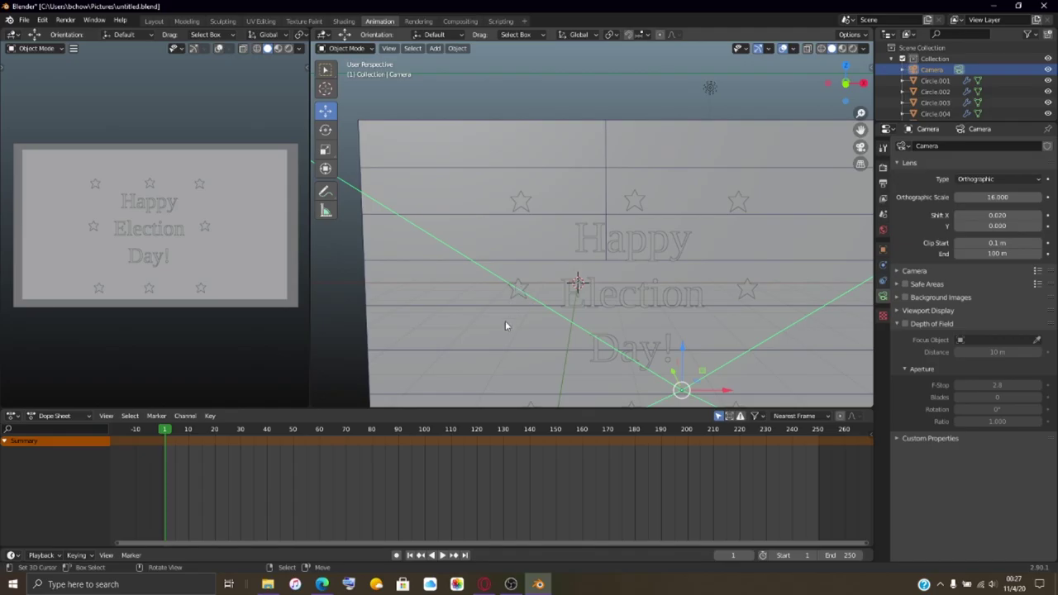
pyautogui.moveTo(504, 341); pyautogui.dragTo(556, 344, button='middle')
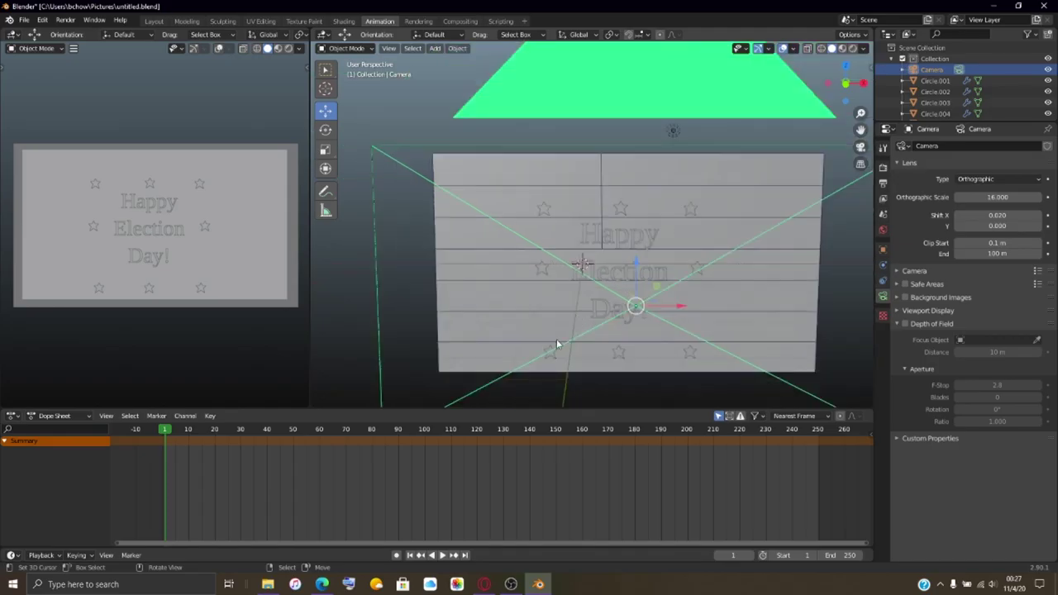
pyautogui.click(549, 348)
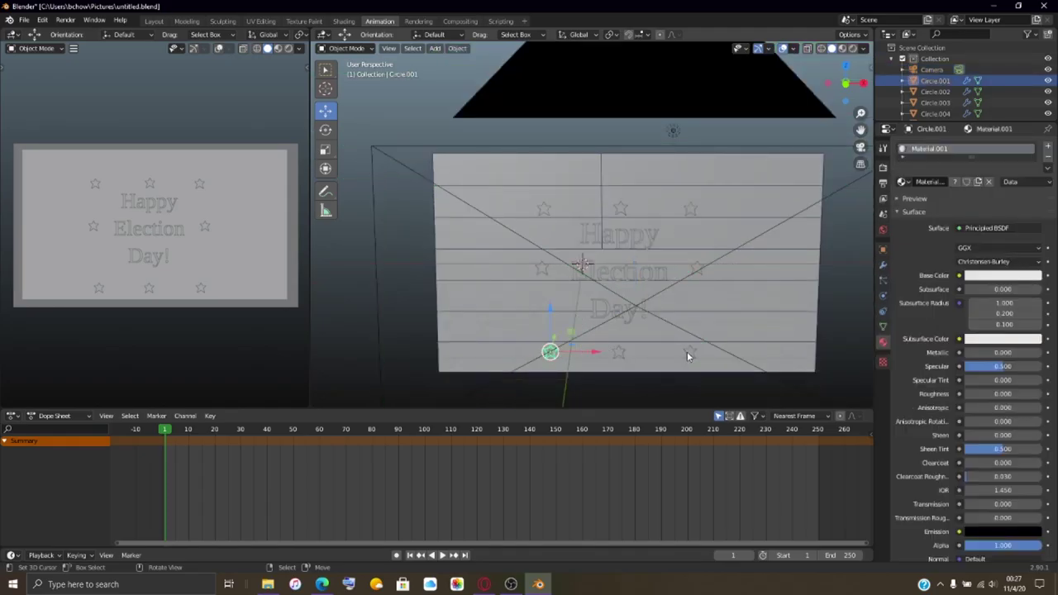
pyautogui.press('g')
pyautogui.press('z')
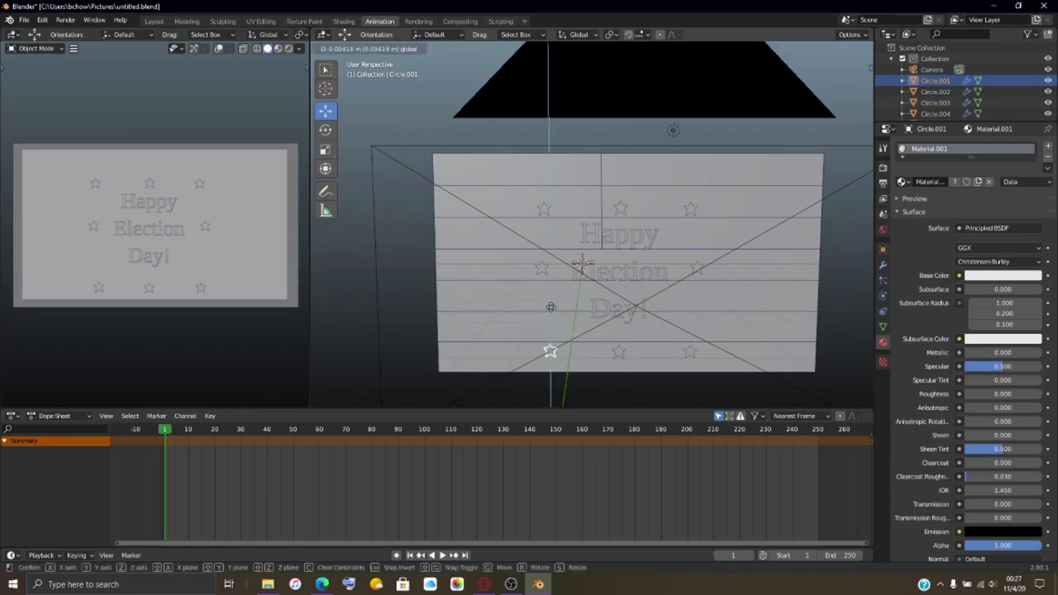
pyautogui.click(551, 306)
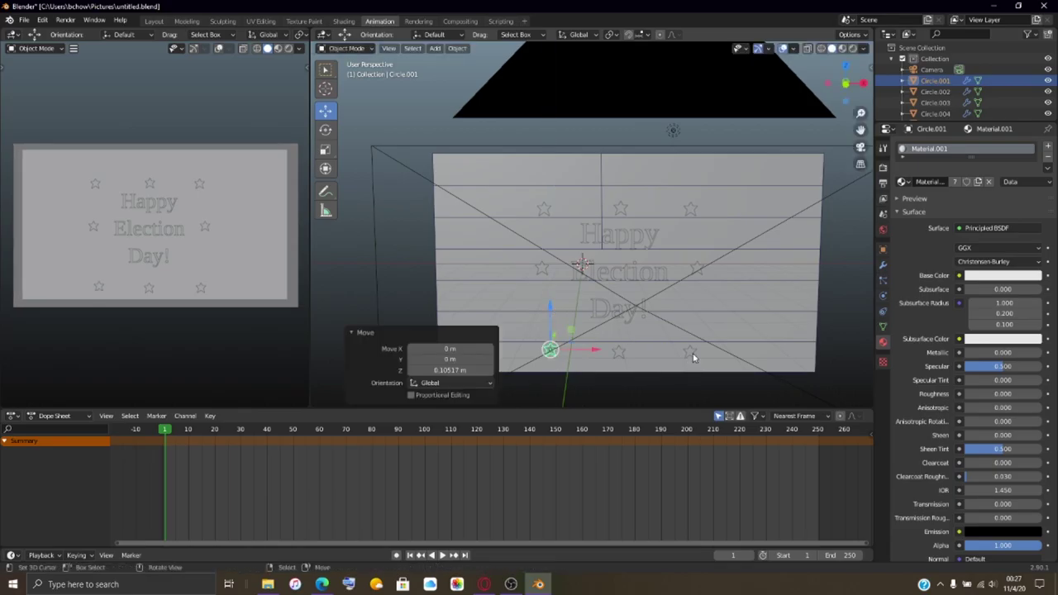
# Step: Raise the right star of the bottom row about 0.07 m along Z
pyautogui.click(691, 353)
pyautogui.press('g')
pyautogui.press('z')
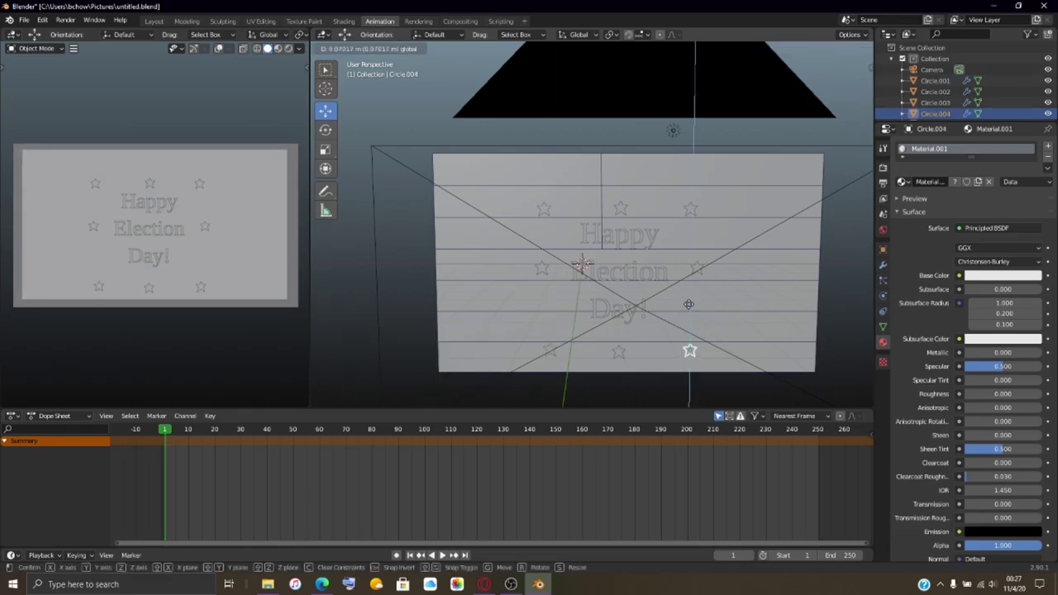
pyautogui.click(613, 361)
# Step: Raise the middle star of the bottom row about 0.07 m along Z and collapse the move settings
pyautogui.click(618, 353)
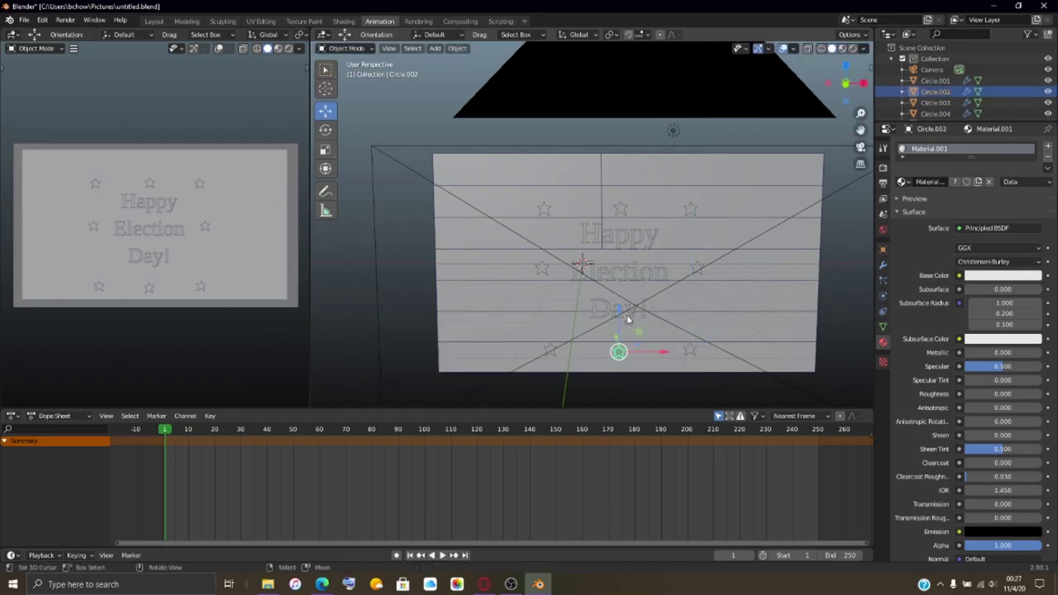
pyautogui.press('g')
pyautogui.press('z')
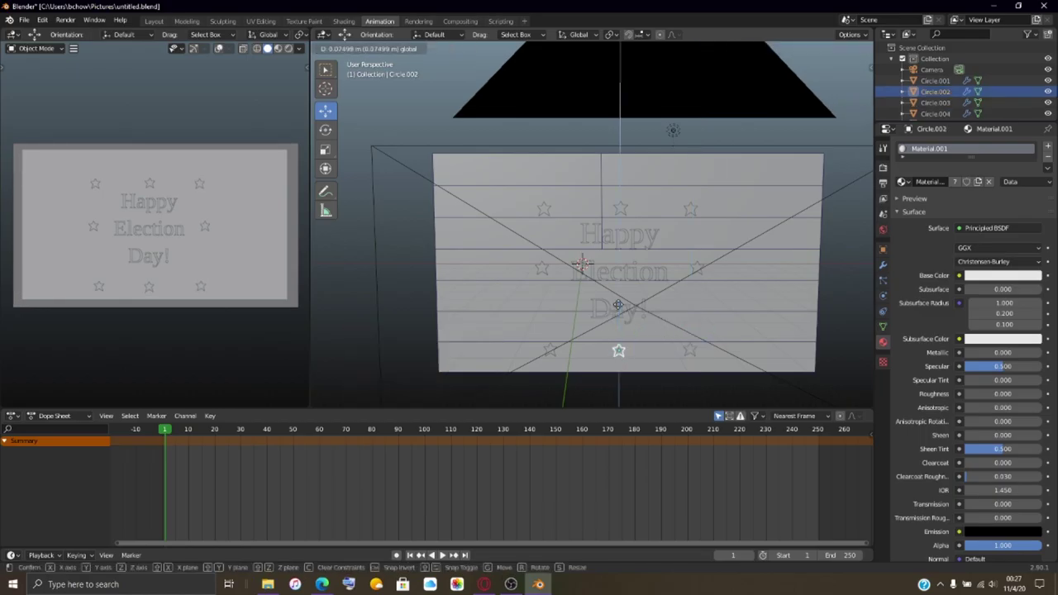
pyautogui.click(618, 303)
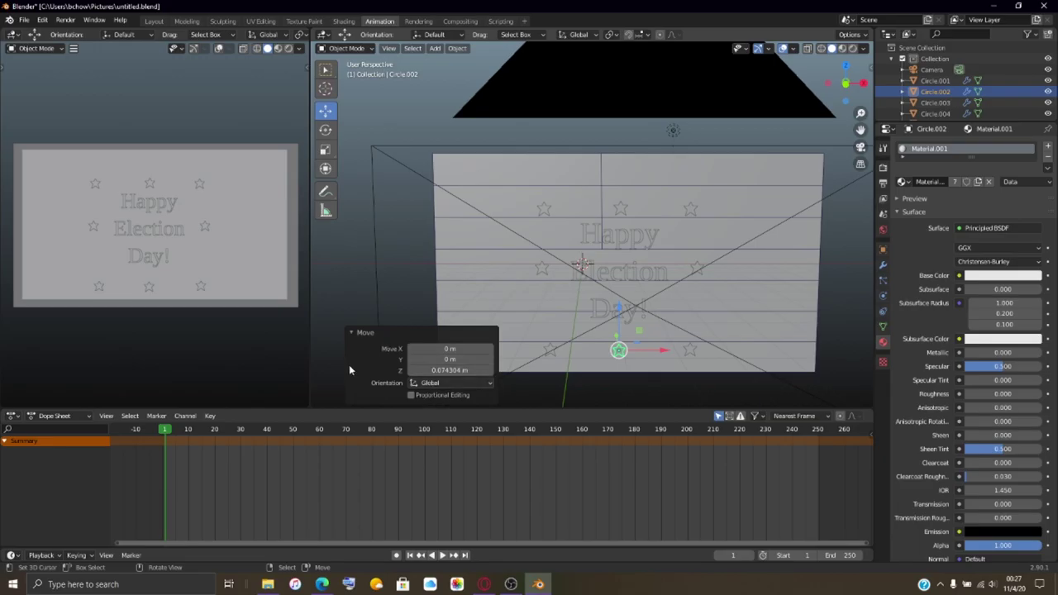
pyautogui.click(351, 333)
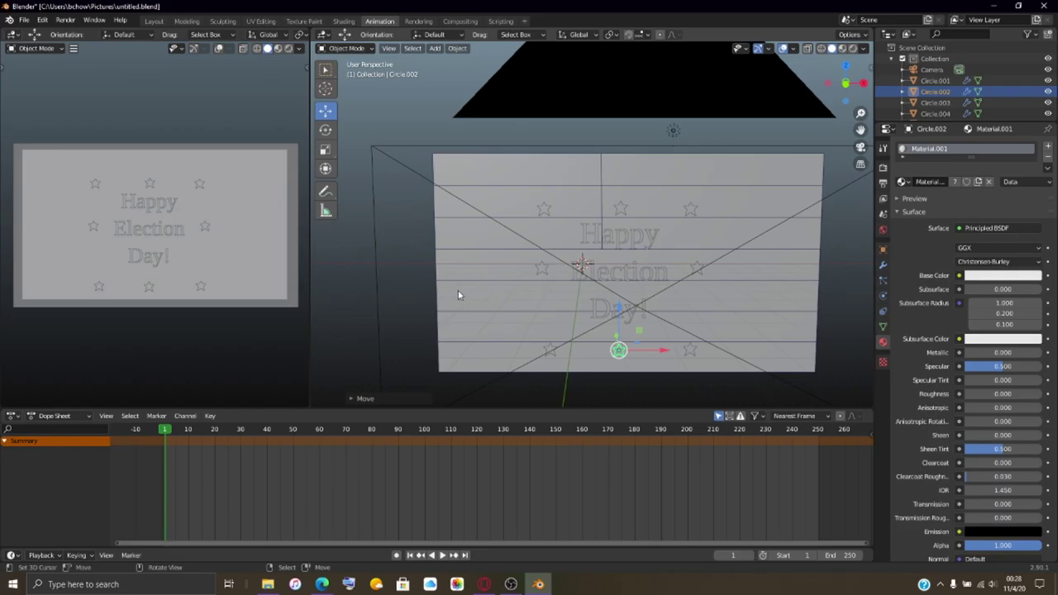
# Step: Add a new text object and set its X rotation to 90° so it stands upright
pyautogui.press('shift')
pyautogui.hotkey('shift', 'a')
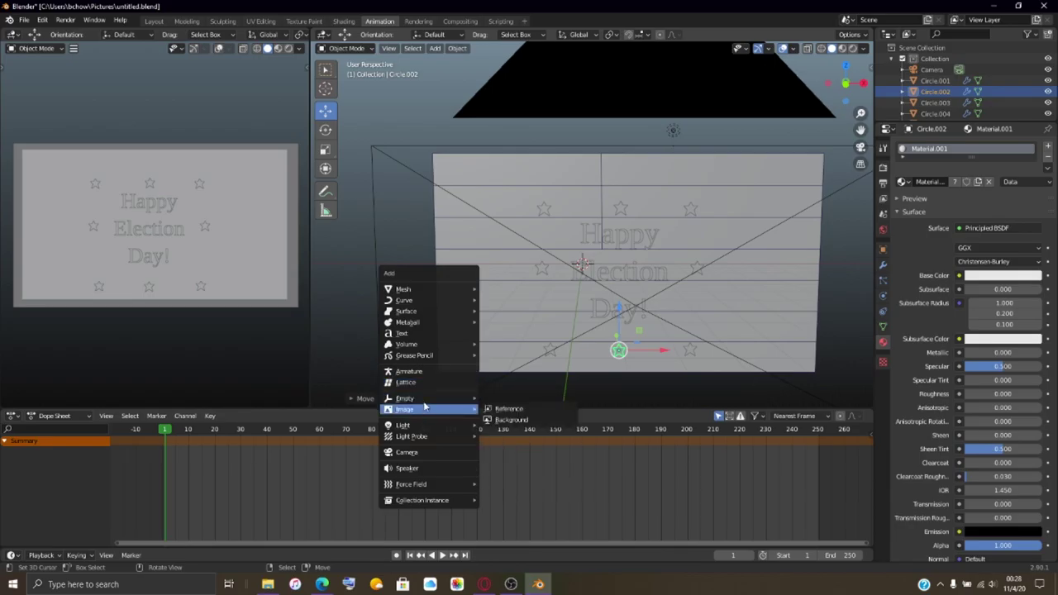
pyautogui.click(457, 332)
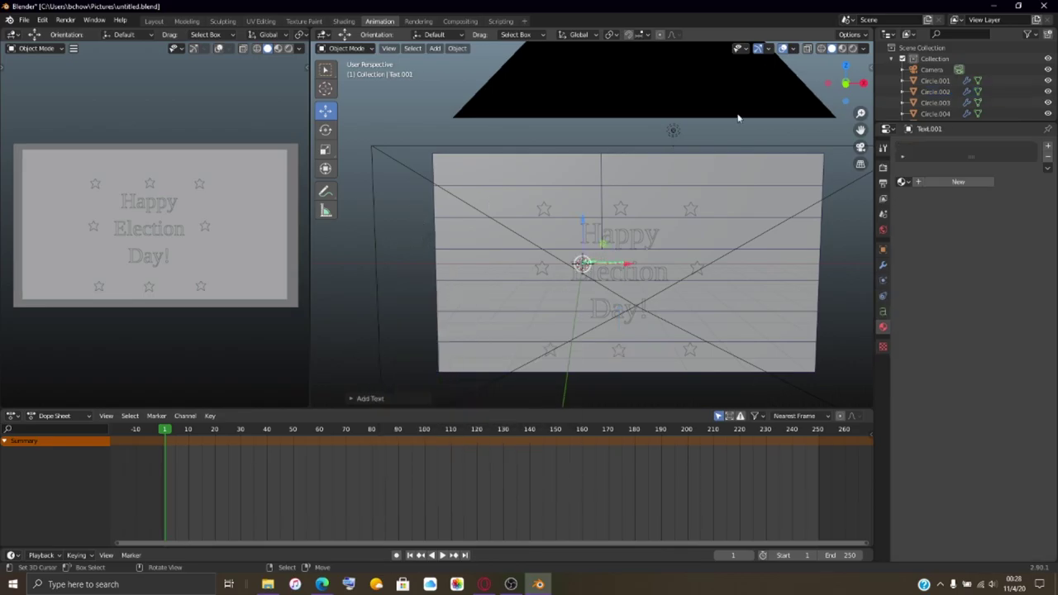
pyautogui.click(881, 252)
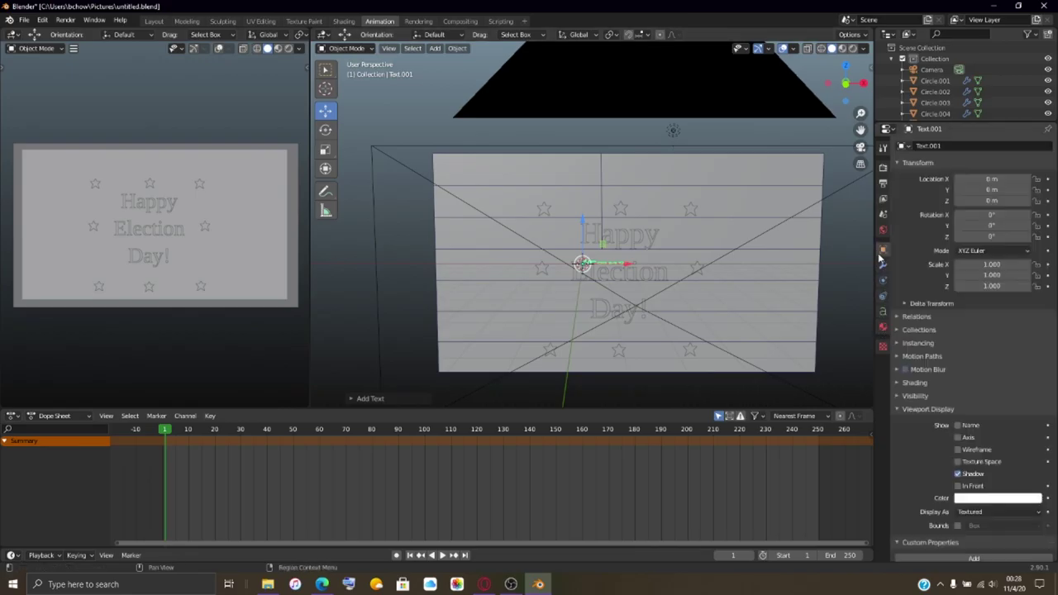
pyautogui.click(972, 215)
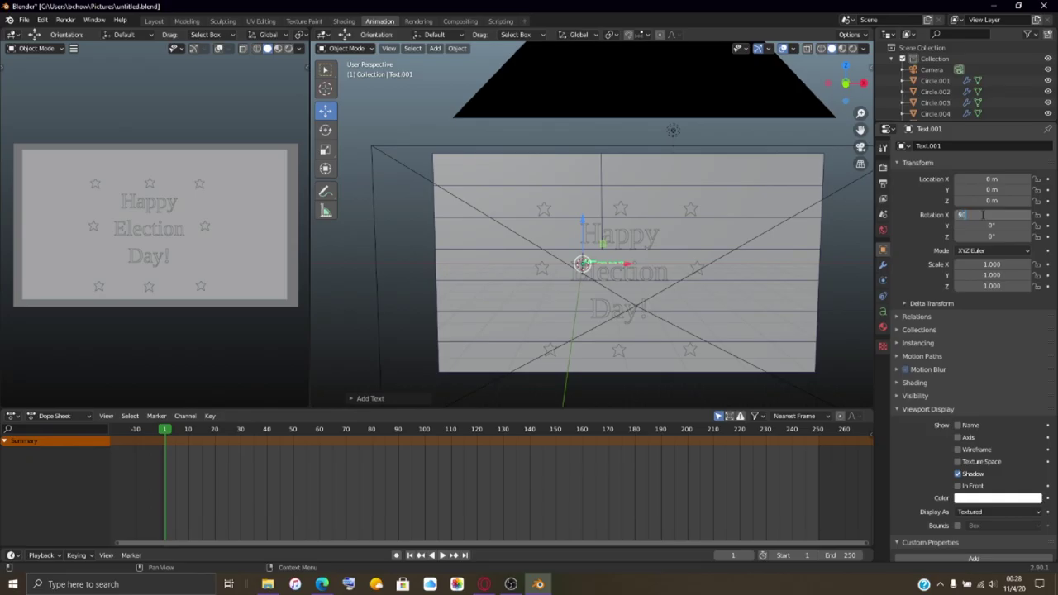
pyautogui.write('90')
pyautogui.press('Return')
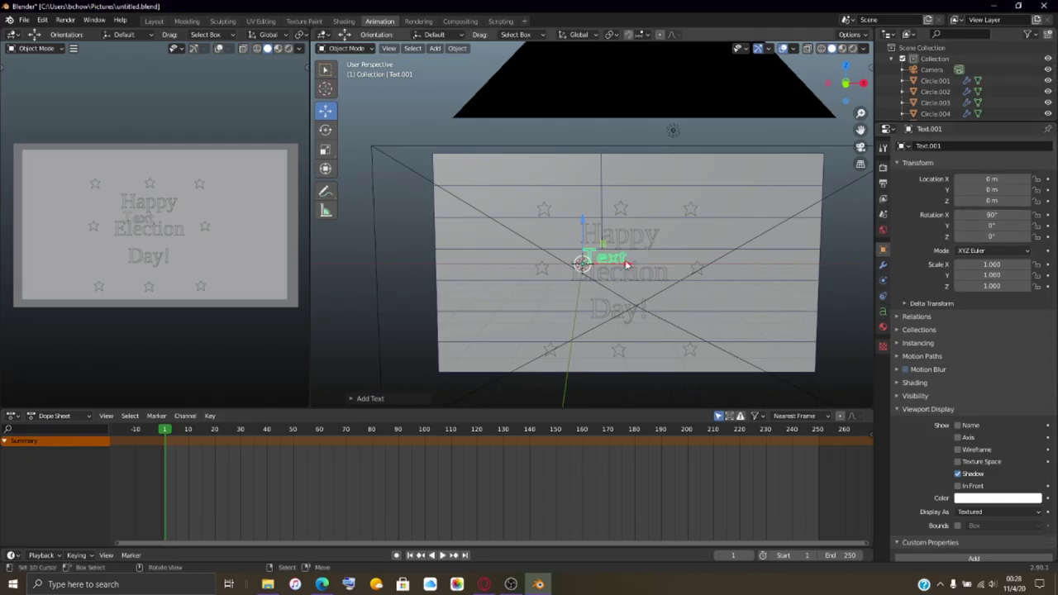
# Step: Move the new text left of the stars, to about X -4.87 m and Z -0.24 m
pyautogui.press('g')
pyautogui.press('x')
pyautogui.click(509, 263)
pyautogui.moveTo(509, 263); pyautogui.dragTo(527, 288, button='middle')
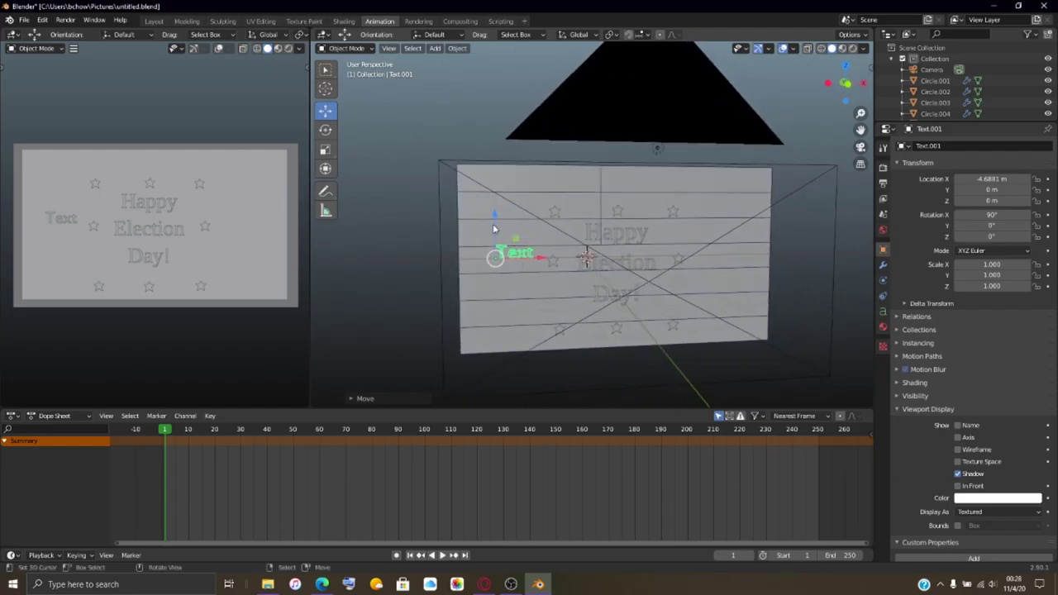
pyautogui.moveTo(494, 229); pyautogui.dragTo(484, 215)
pyautogui.moveTo(539, 267); pyautogui.dragTo(533, 270)
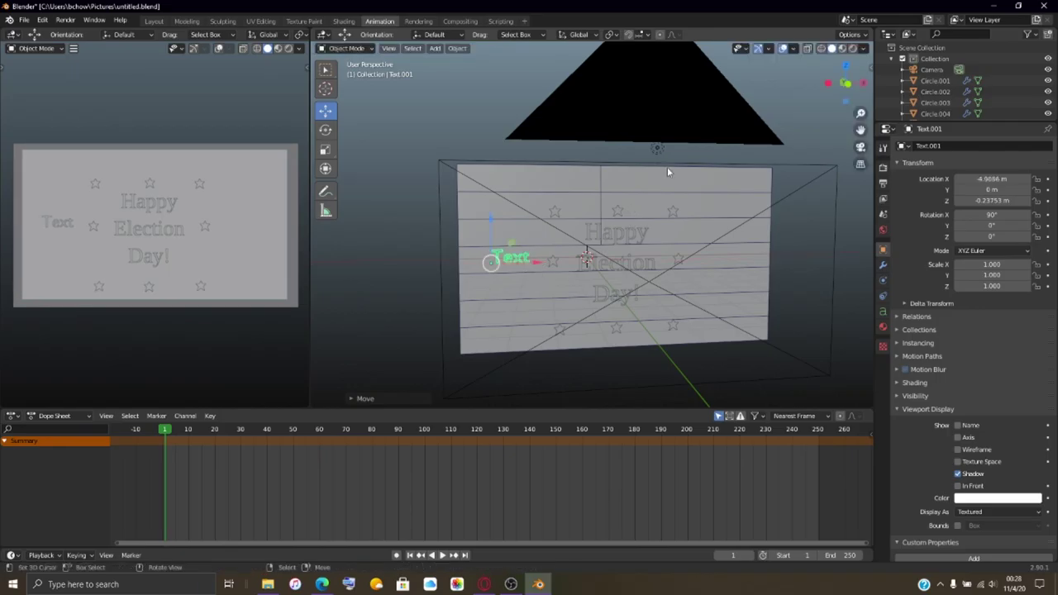
# Step: Replace the new text's content with "GO" and "VOTE!" on two lines
pyautogui.click(883, 312)
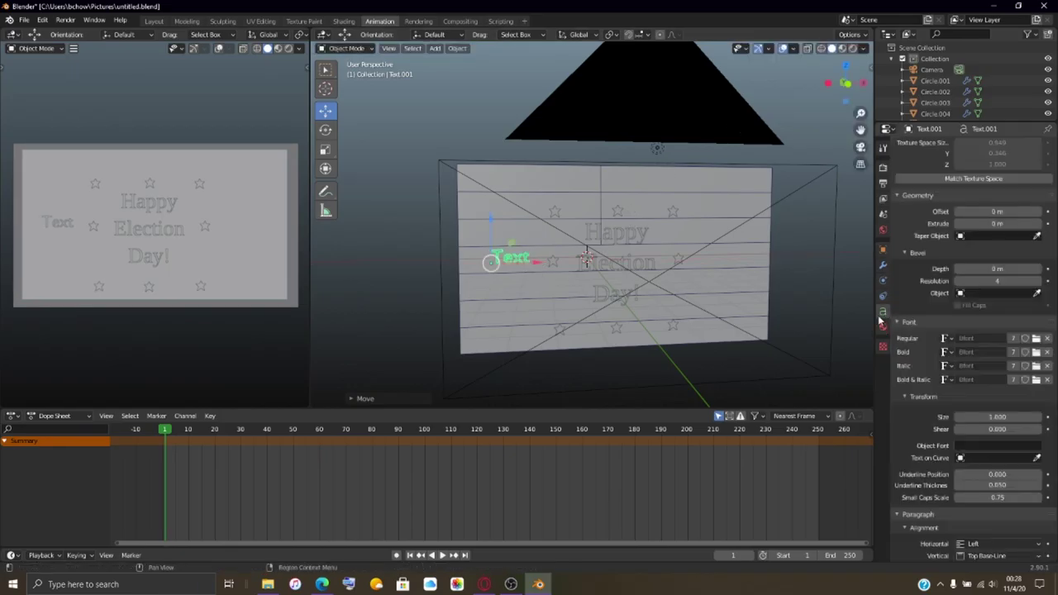
pyautogui.press('Tab')
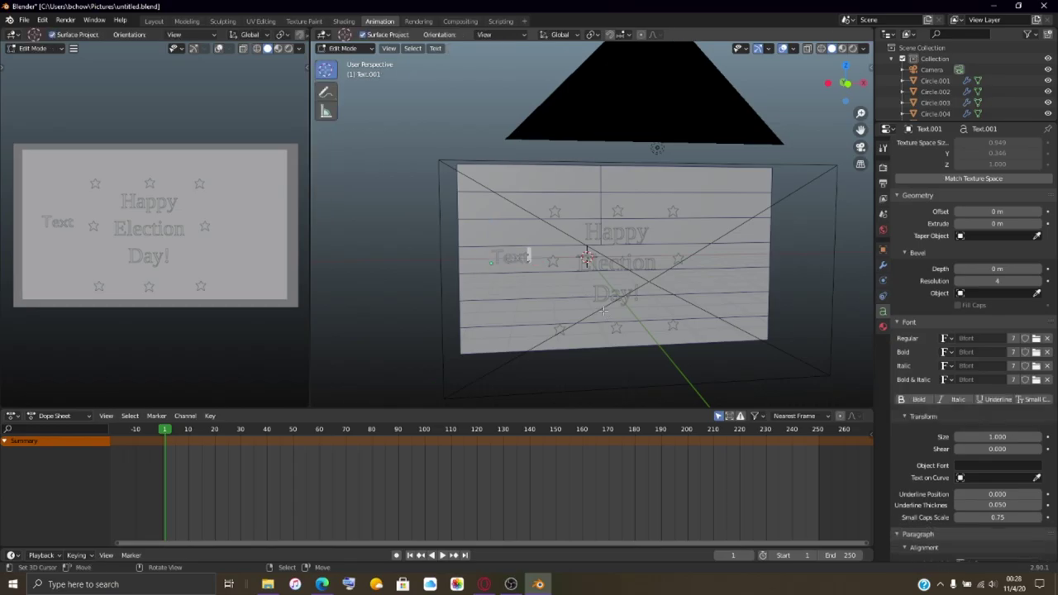
pyautogui.write('GO')
pyautogui.press('BackSpace')
pyautogui.press('BackSpace')
pyautogui.press('BackSpace')
pyautogui.press('BackSpace')
pyautogui.press('BackSpace')
pyautogui.press('BackSpace')
pyautogui.write('GO')
pyautogui.press('Return')
pyautogui.write('VOTE!')
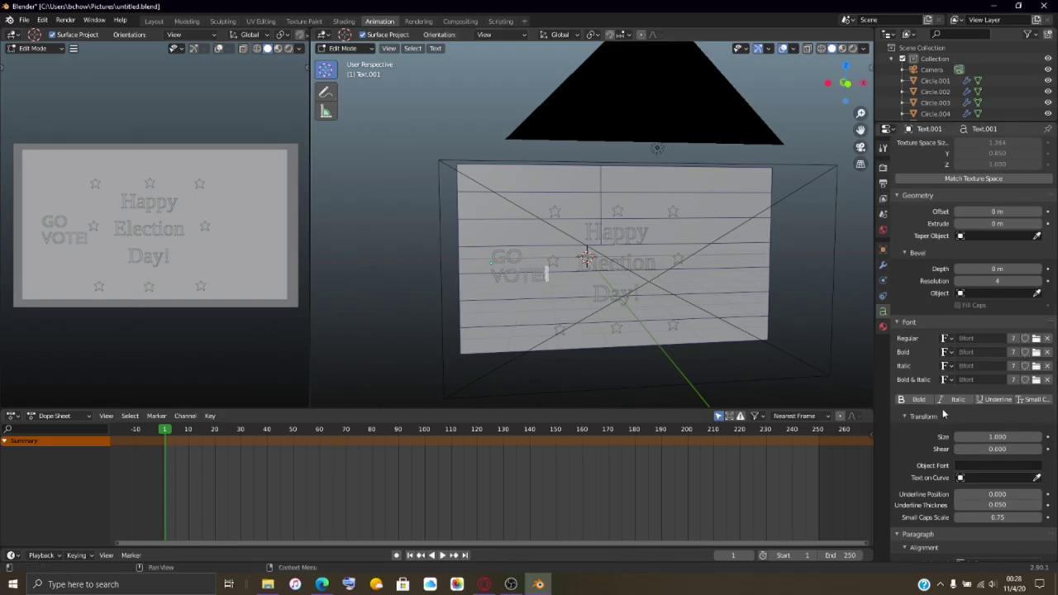
# Step: Set the "GO VOTE!" text's horizontal and vertical alignment to Center and shift the text slightly right, towards the stars
pyautogui.scroll(-4, 943, 415)
pyautogui.click(961, 432)
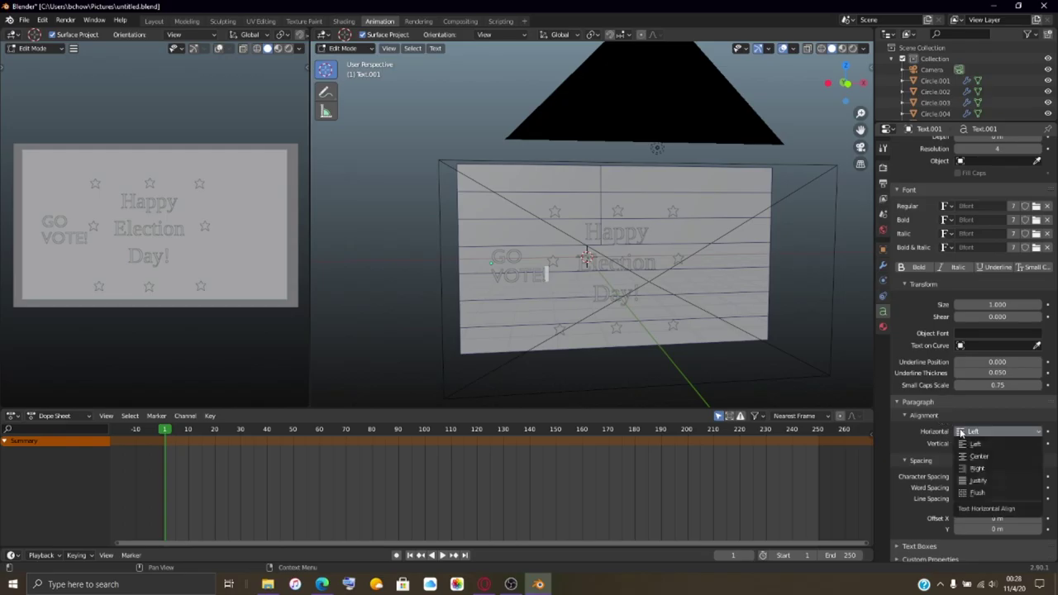
pyautogui.click(973, 457)
pyautogui.click(979, 444)
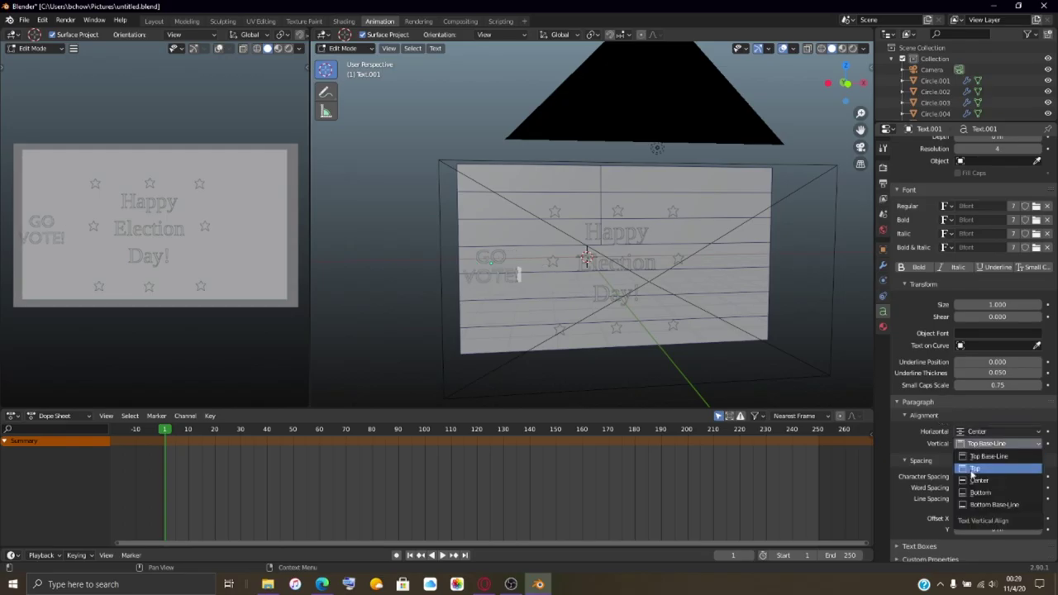
pyautogui.click(977, 480)
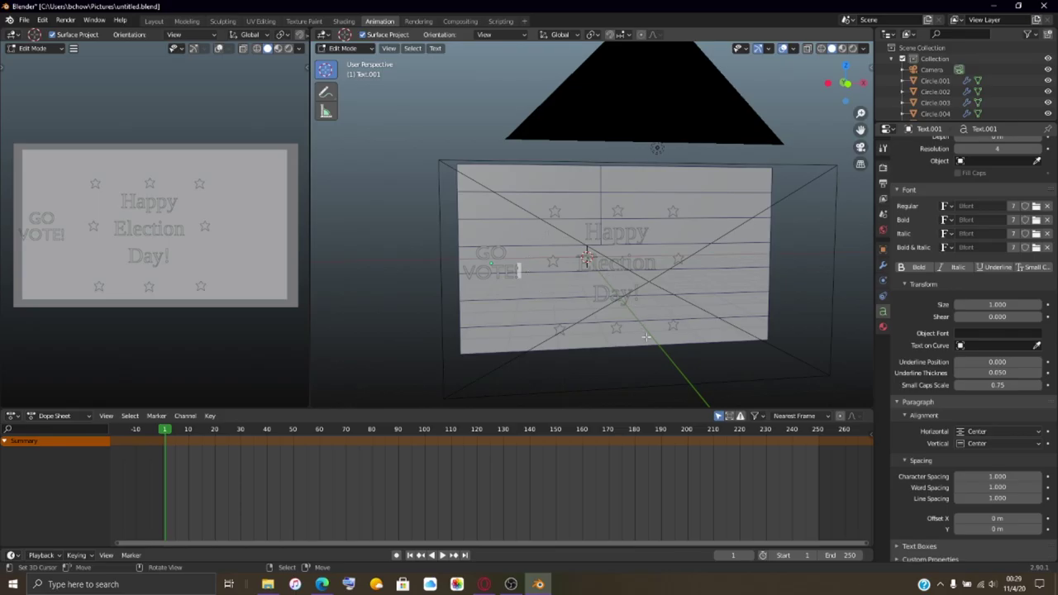
pyautogui.scroll(2, 901, 311)
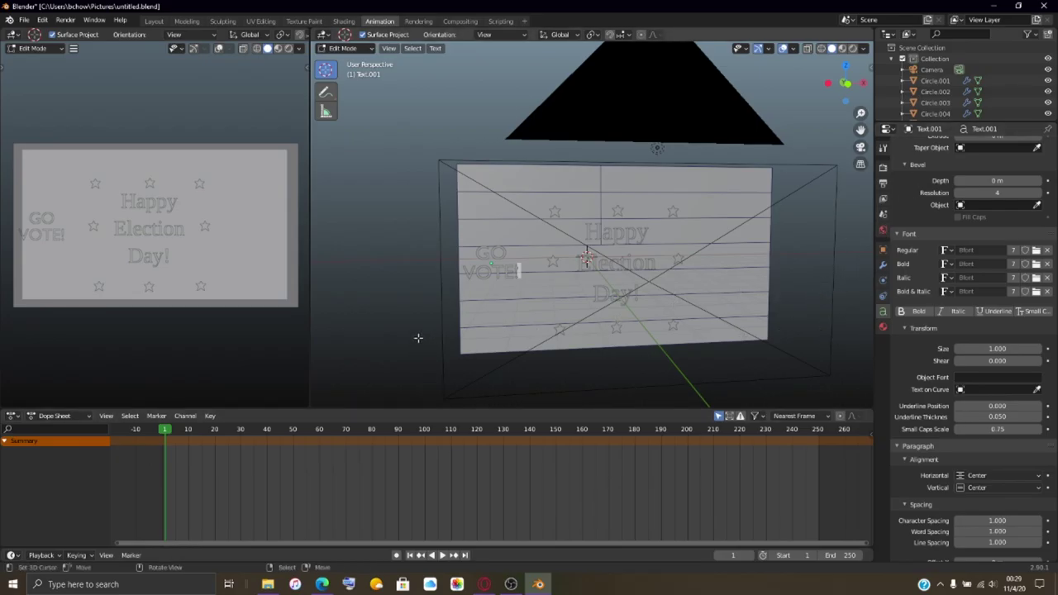
pyautogui.press('Tab')
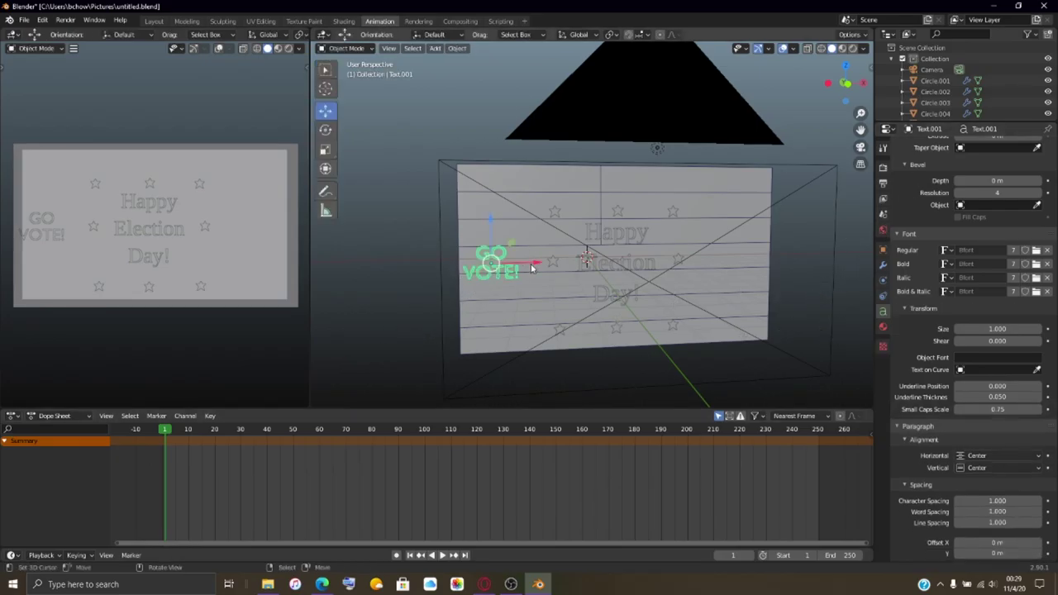
pyautogui.moveTo(533, 258); pyautogui.dragTo(550, 257)
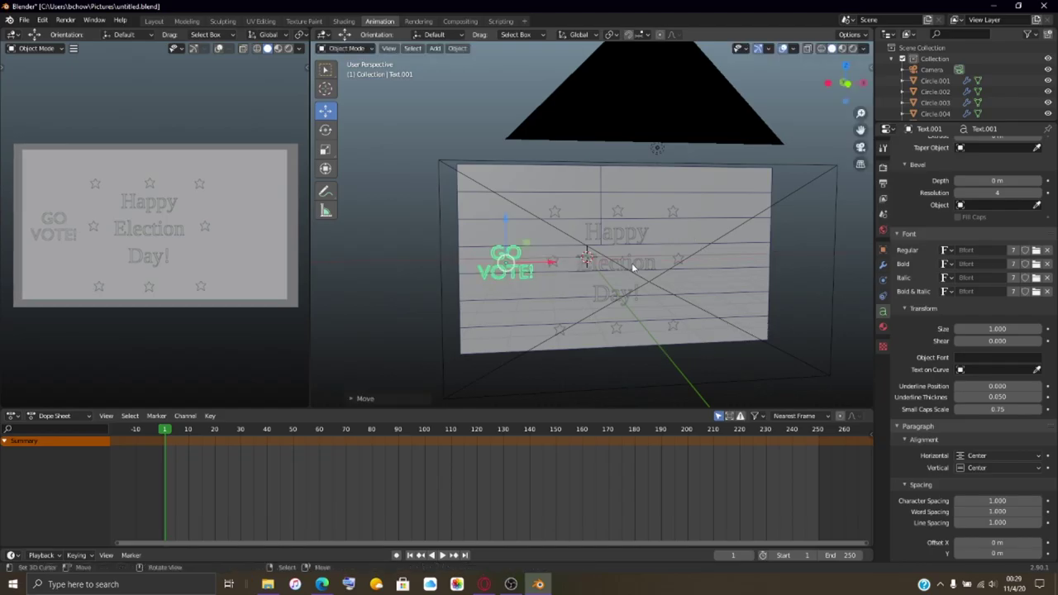
# Step: Assign the existing black Material.004 to the "GO VOTE!" text
pyautogui.click(883, 327)
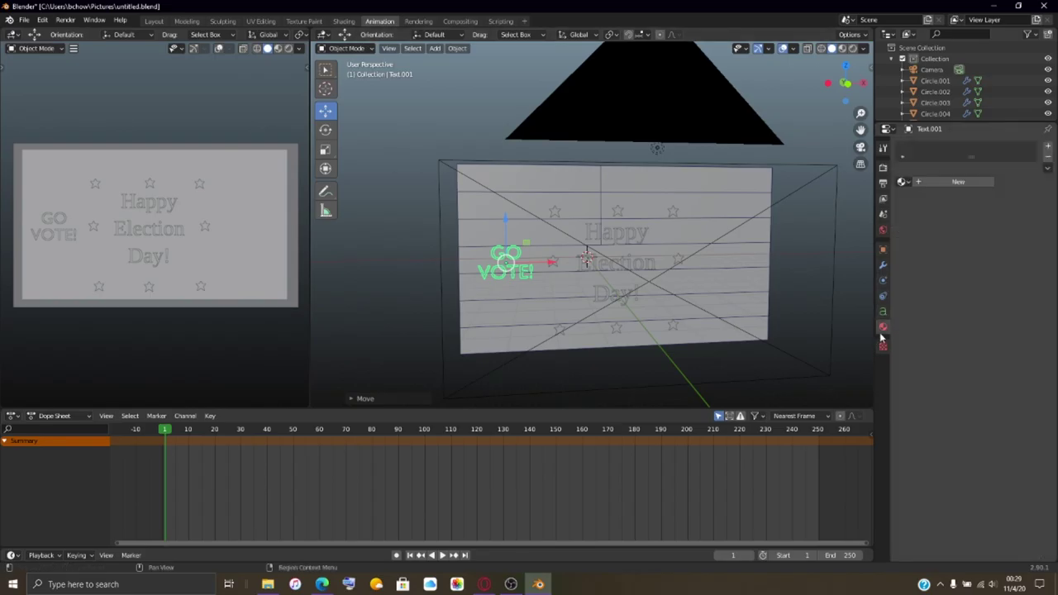
pyautogui.click(903, 182)
pyautogui.click(930, 240)
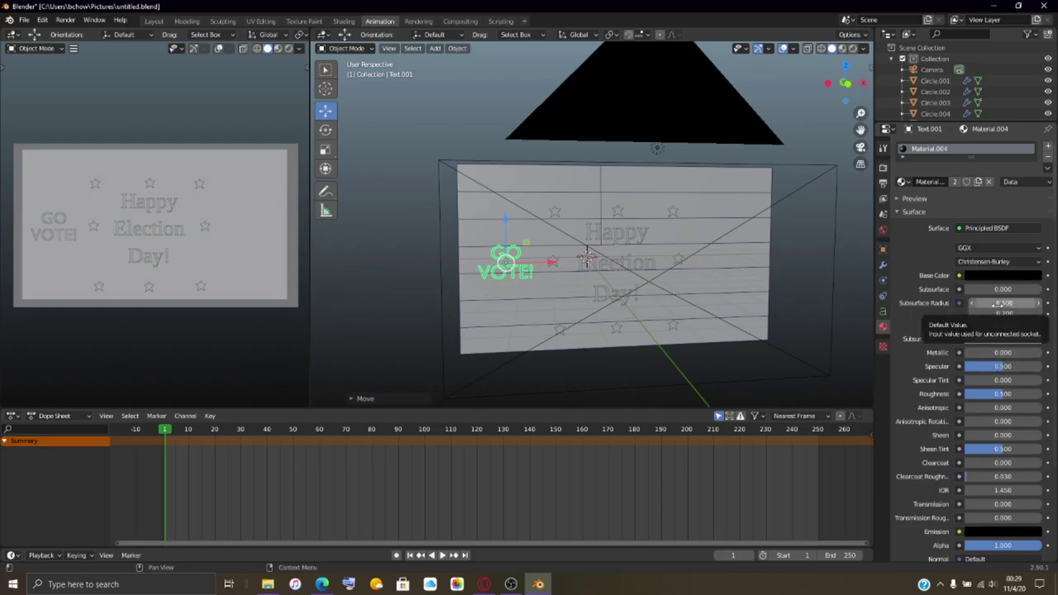
pyautogui.moveTo(1002, 302); pyautogui.dragTo(1010, 303)
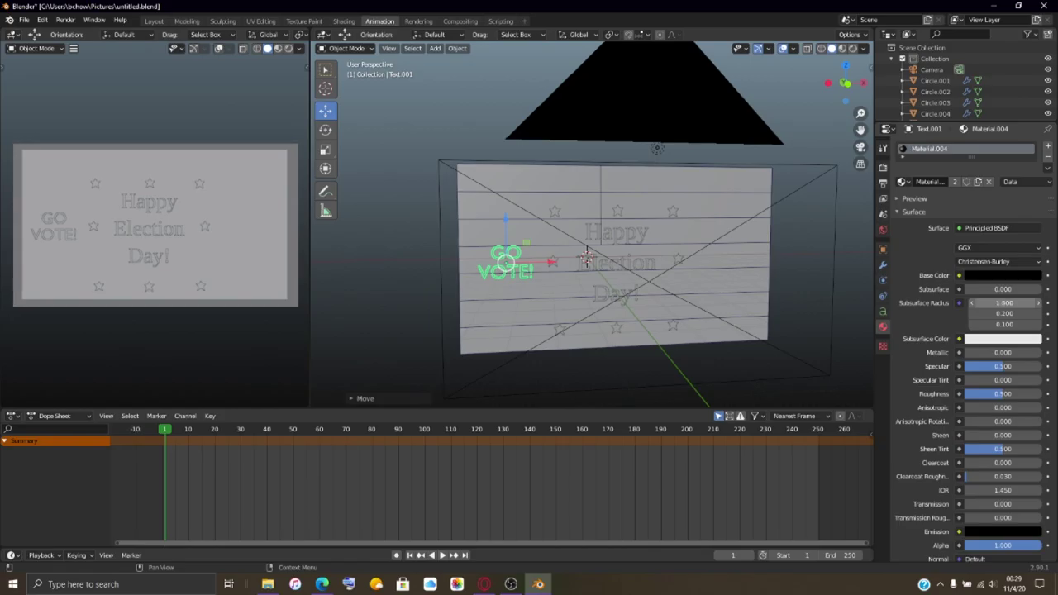
pyautogui.scroll(-5, 943, 405)
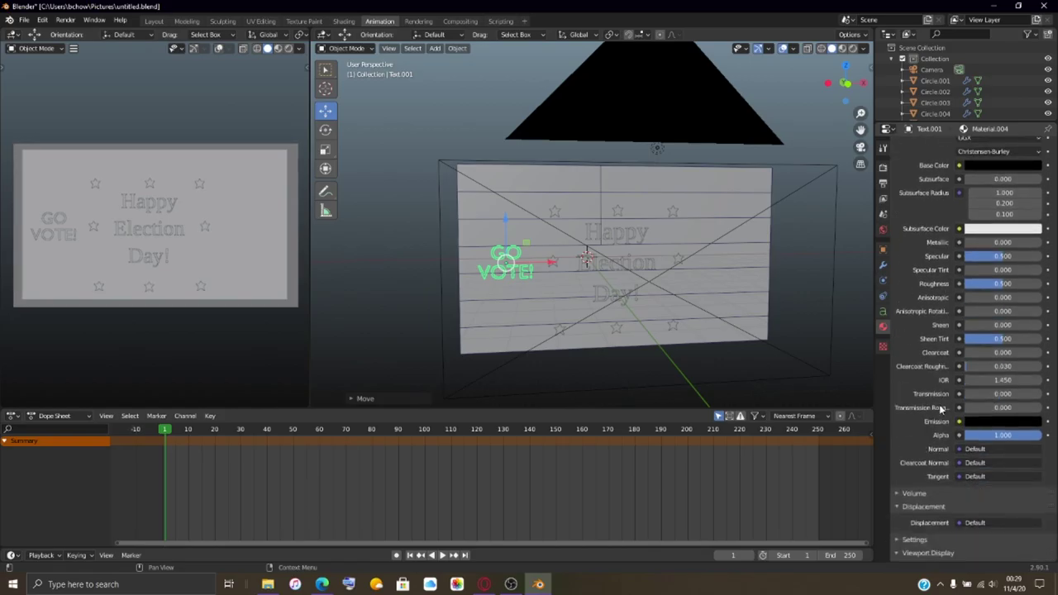
pyautogui.scroll(5, 939, 409)
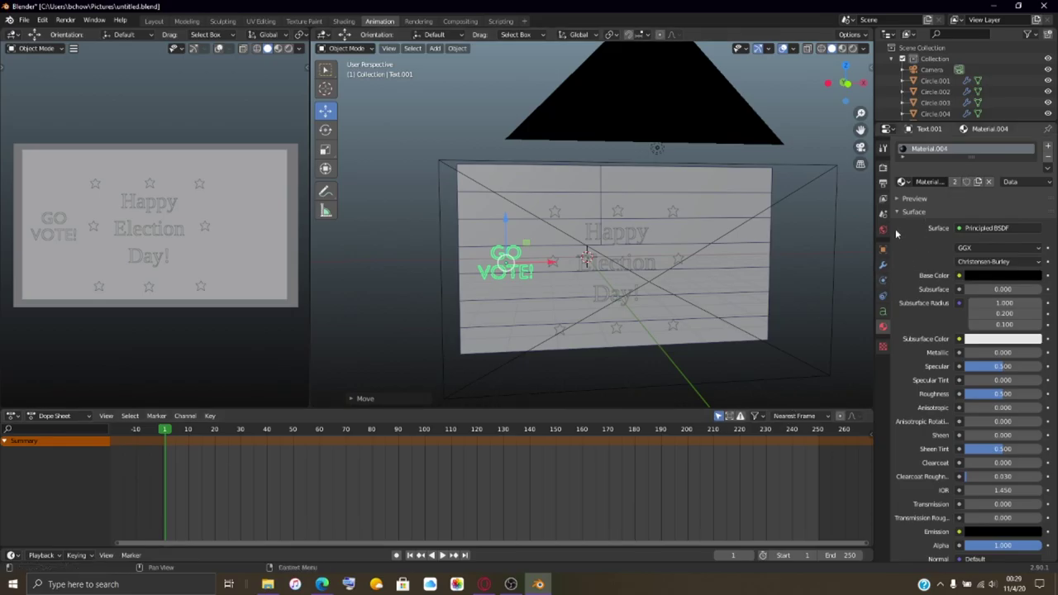
# Step: Load SourceSansPro-Black.ttf from the Windows fonts folder as the regular font of the "GO VOTE!" text
pyautogui.click(883, 311)
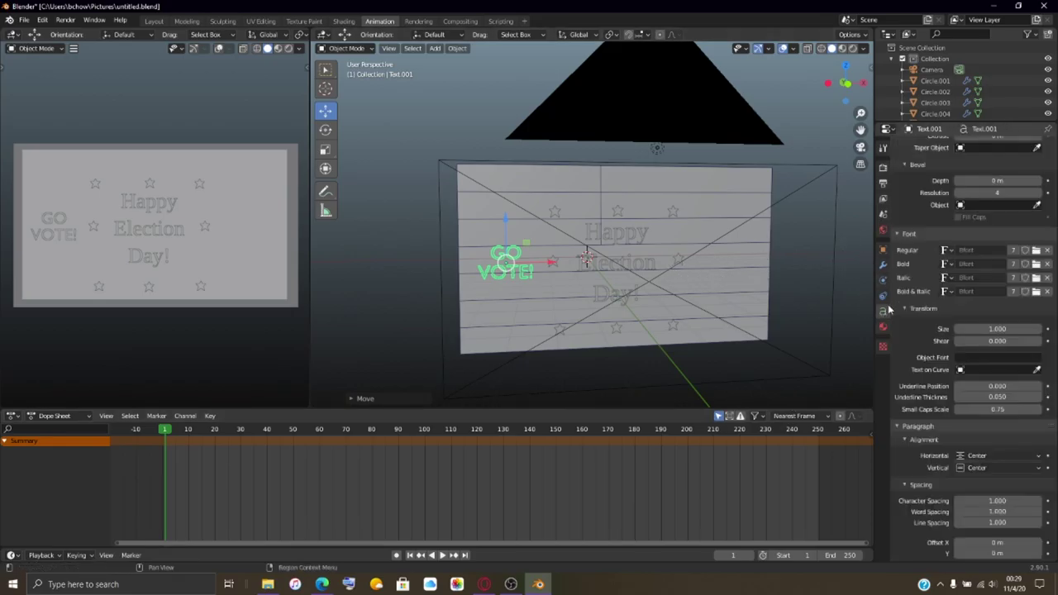
pyautogui.click(1036, 250)
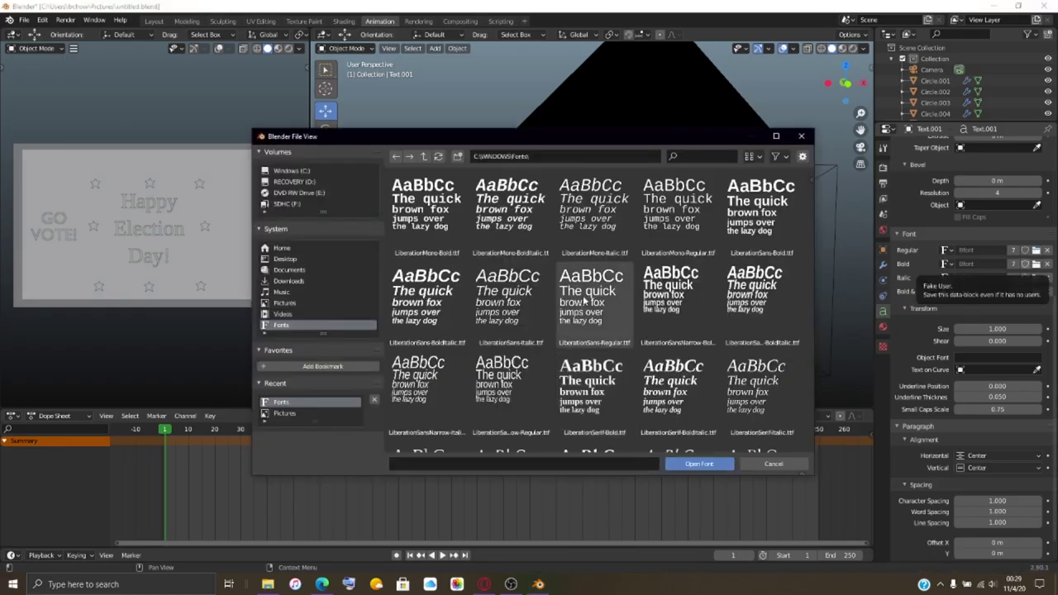
pyautogui.click(419, 223)
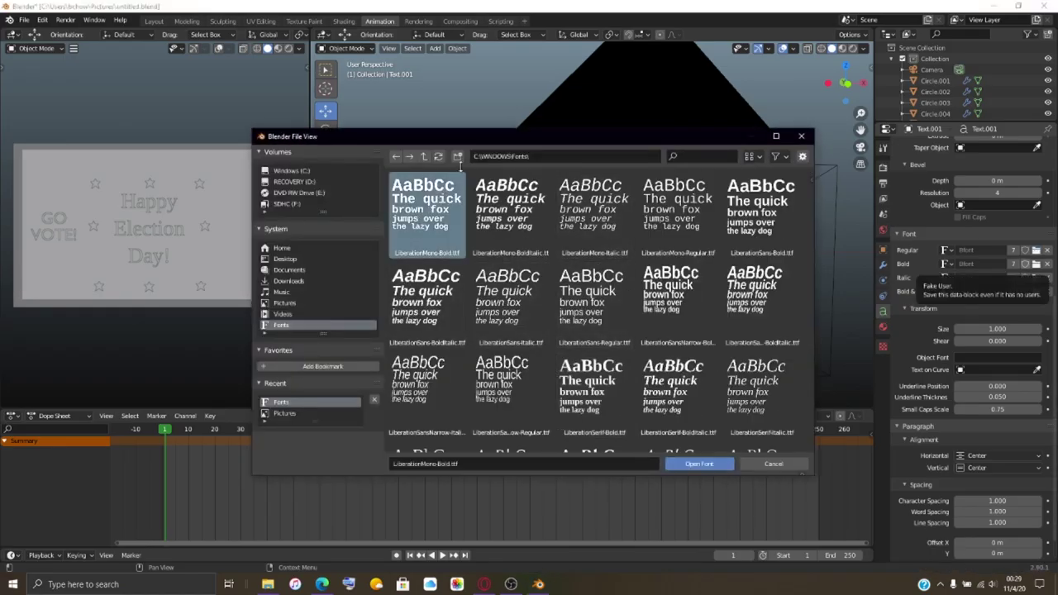
pyautogui.scroll(-1, 518, 276)
pyautogui.scroll(-2, 518, 276)
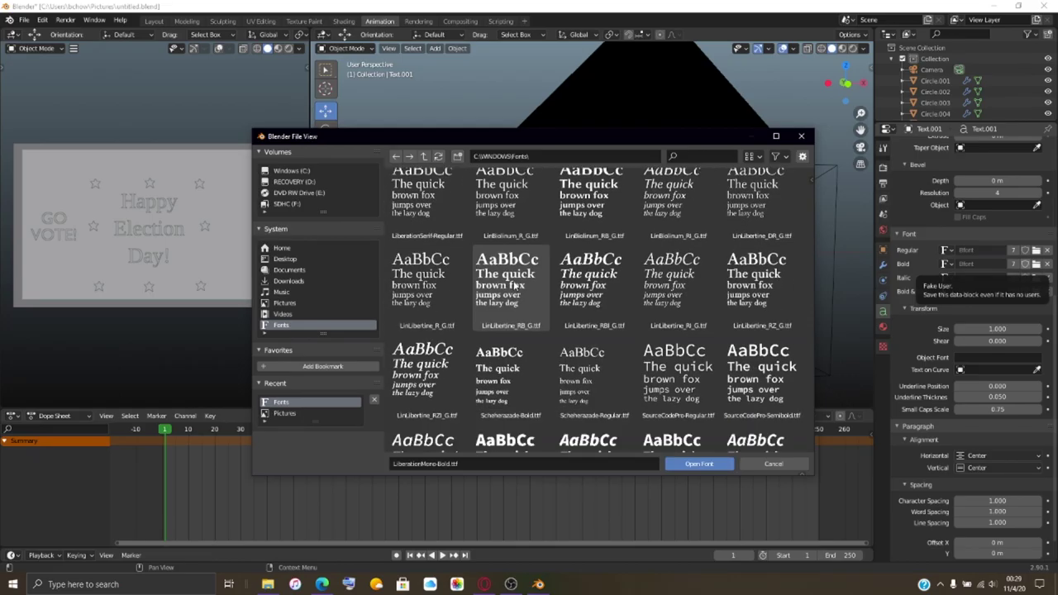
pyautogui.scroll(-3, 619, 273)
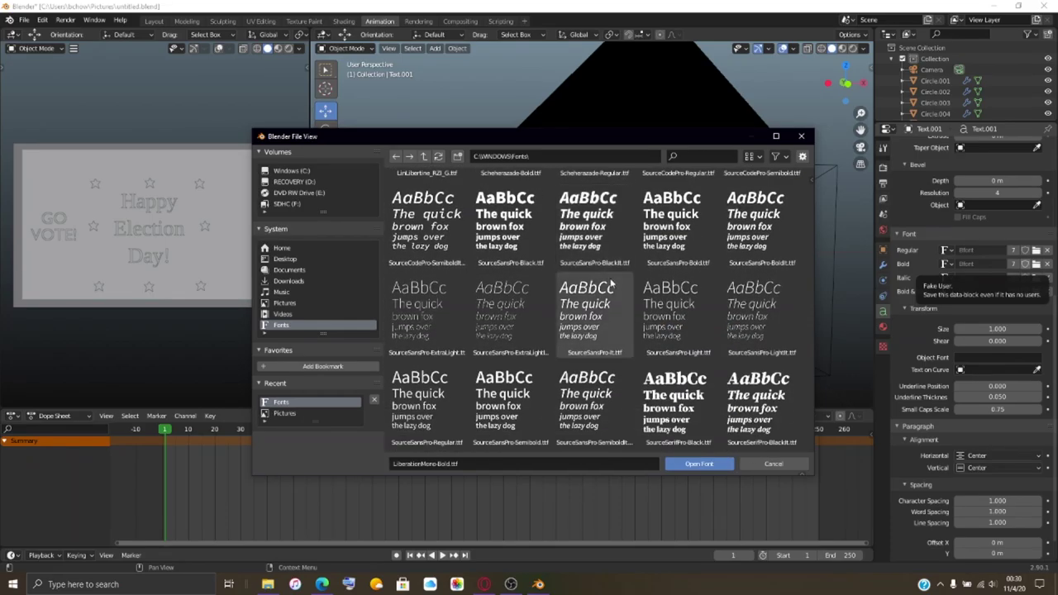
pyautogui.click(523, 235)
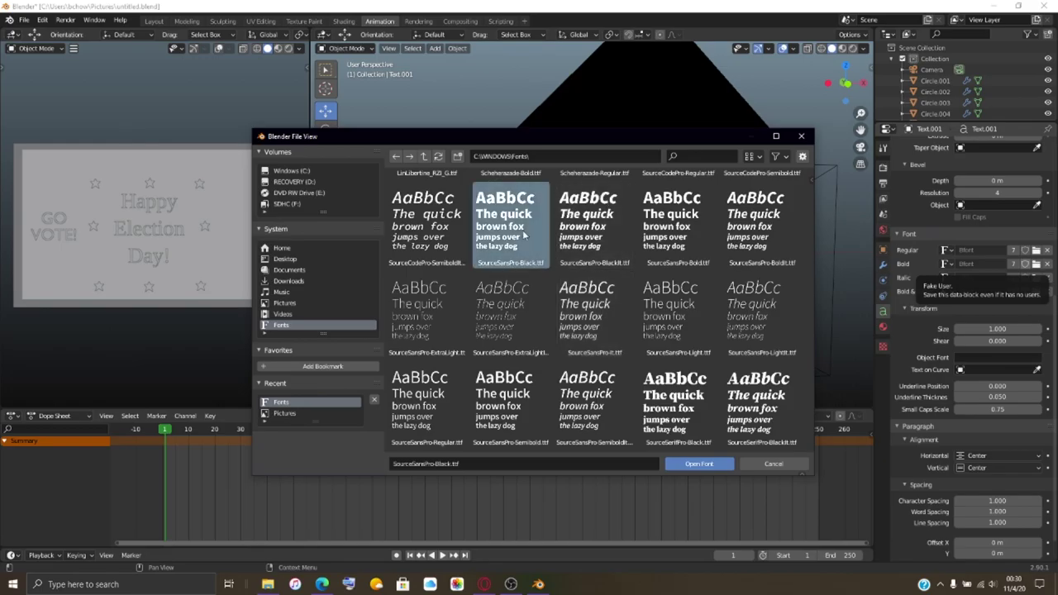
pyautogui.click(699, 465)
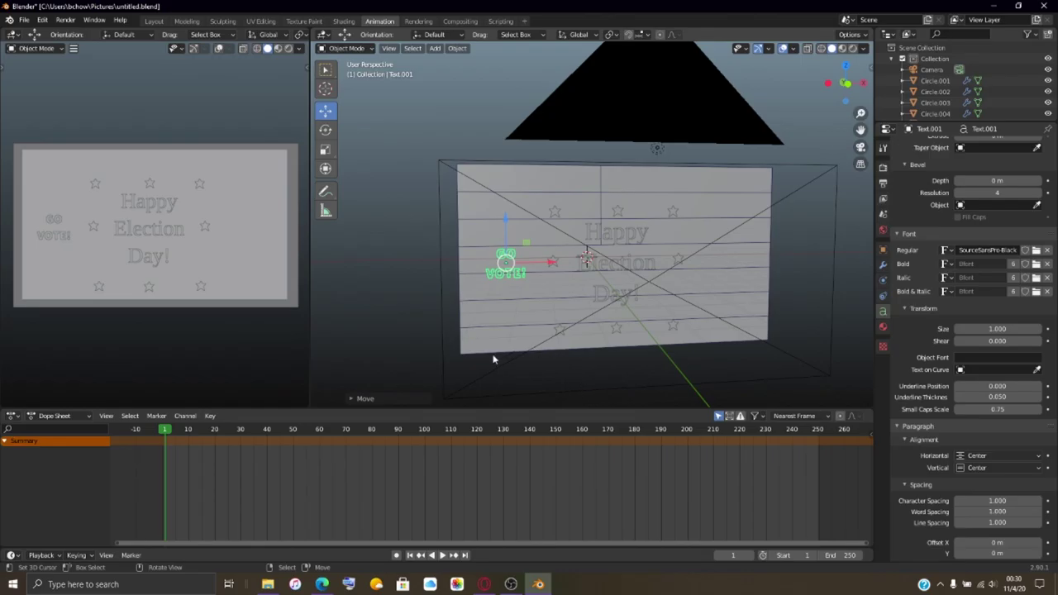
pyautogui.scroll(4, 493, 359)
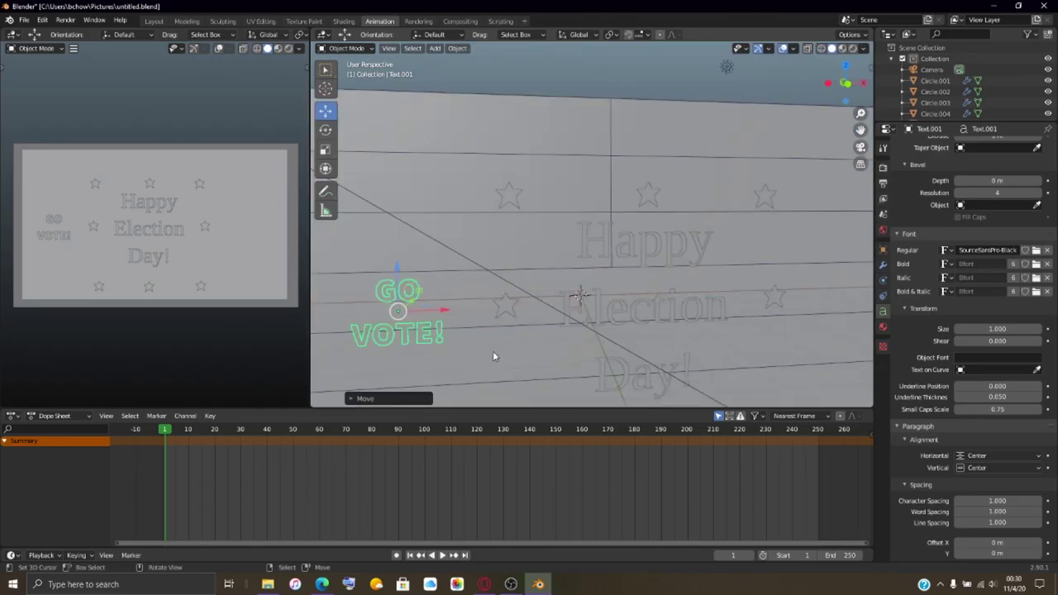
pyautogui.scroll(-5, 484, 344)
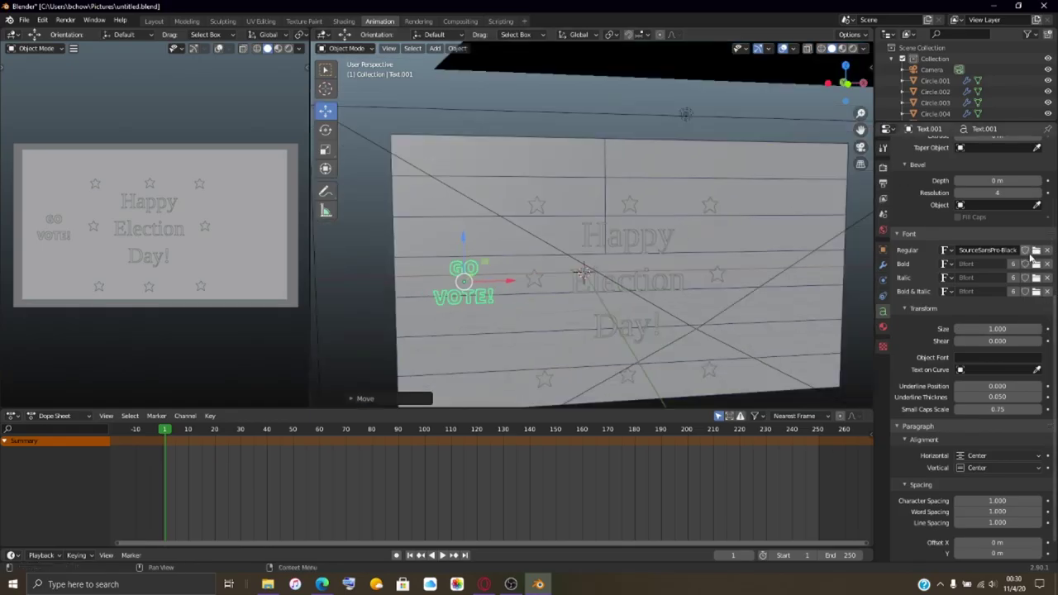
# Step: Browse the fonts folder again for the "GO VOTE!" text's regular font and reload SourceSansPro-Black.ttf
pyautogui.click(1036, 250)
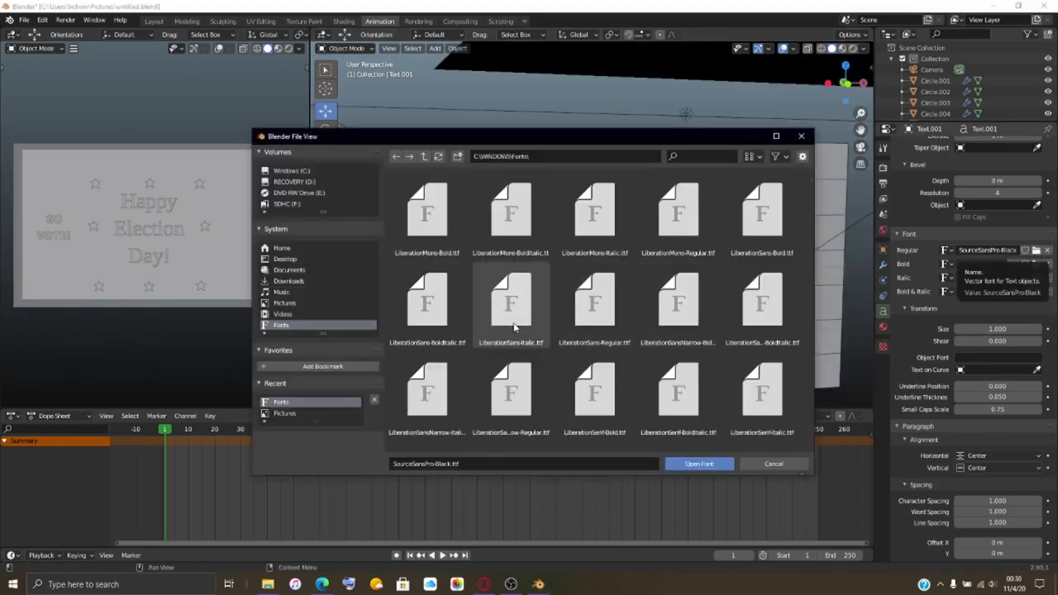
pyautogui.scroll(-5, 486, 324)
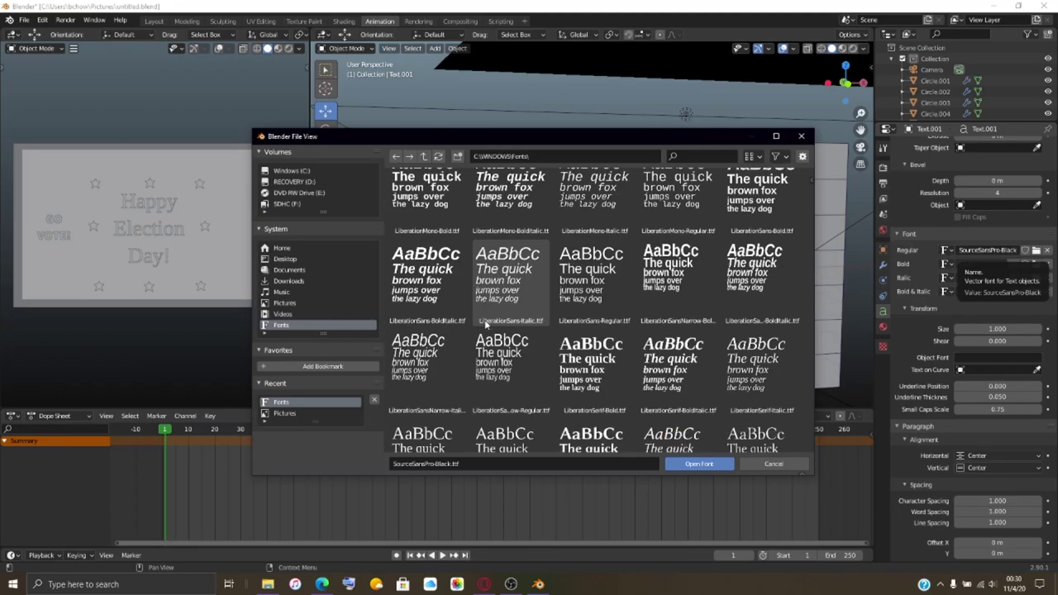
pyautogui.scroll(-4, 480, 324)
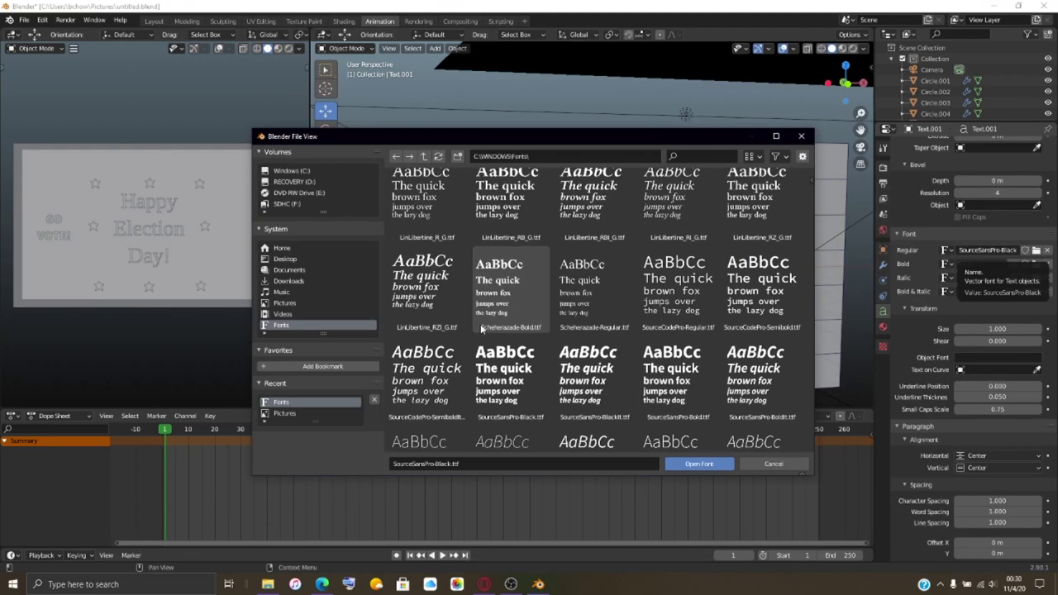
pyautogui.click(509, 373)
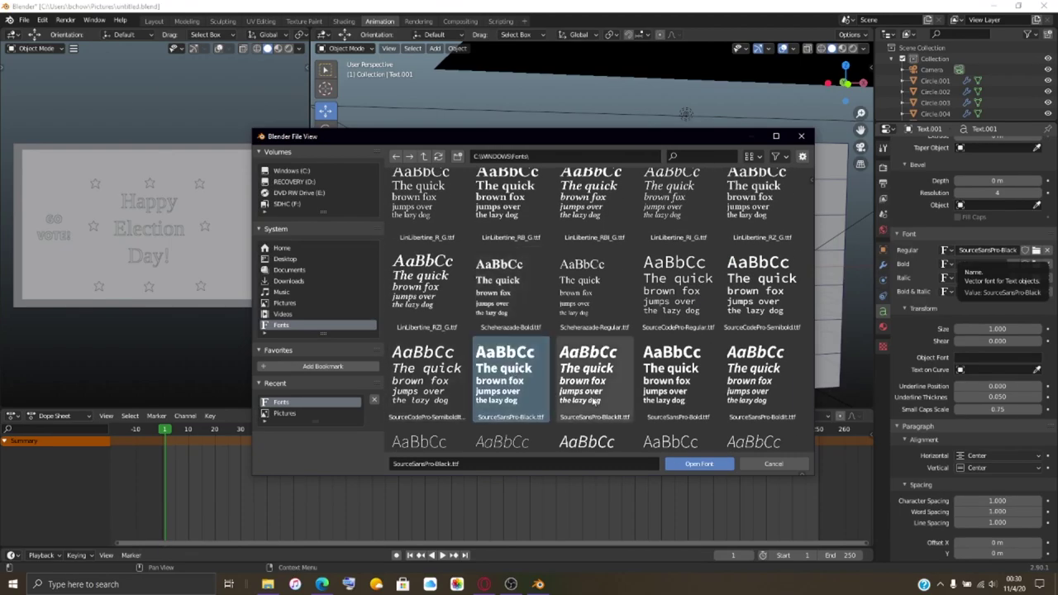
pyautogui.click(679, 468)
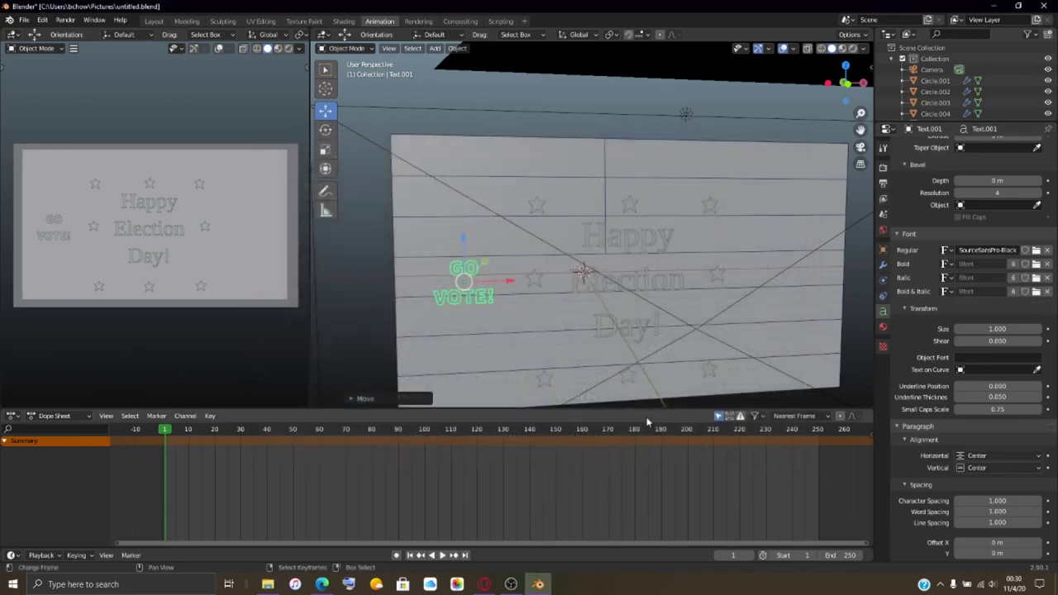
pyautogui.scroll(2, 481, 343)
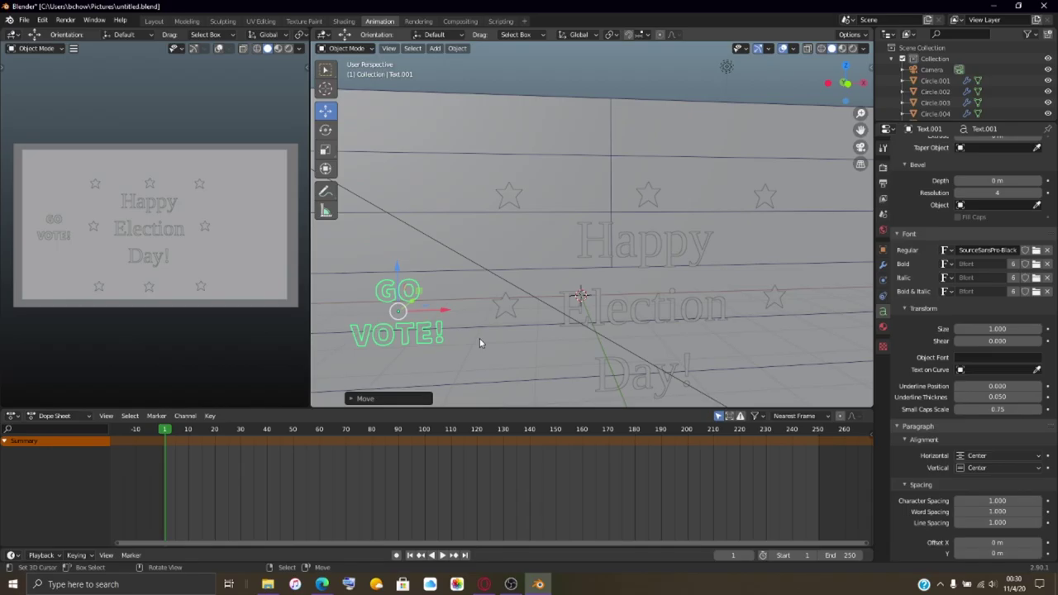
# Step: Duplicate the "GO VOTE!" text and move the copy along X to the right side of the stars
pyautogui.scroll(-5, 479, 339)
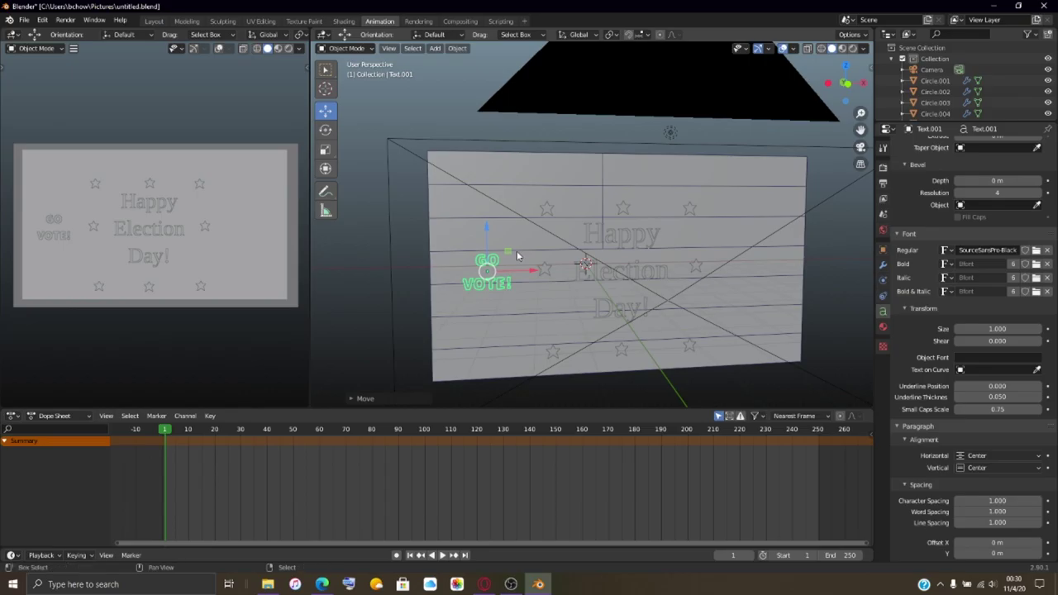
pyautogui.hotkey('shift', 'd')
pyautogui.rightClick(526, 269)
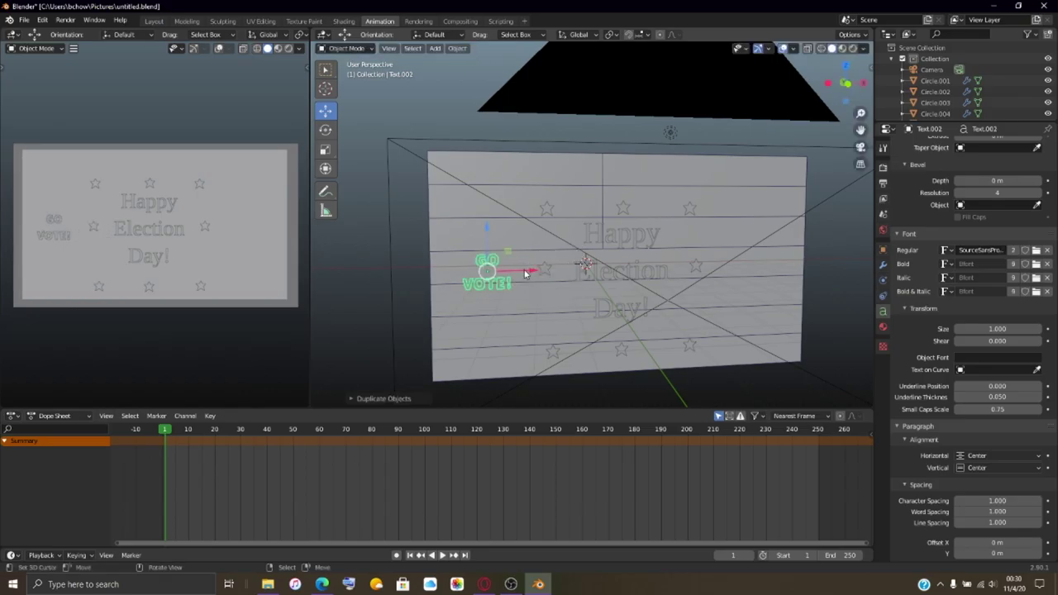
pyautogui.moveTo(525, 269); pyautogui.dragTo(779, 293)
pyautogui.click(777, 293)
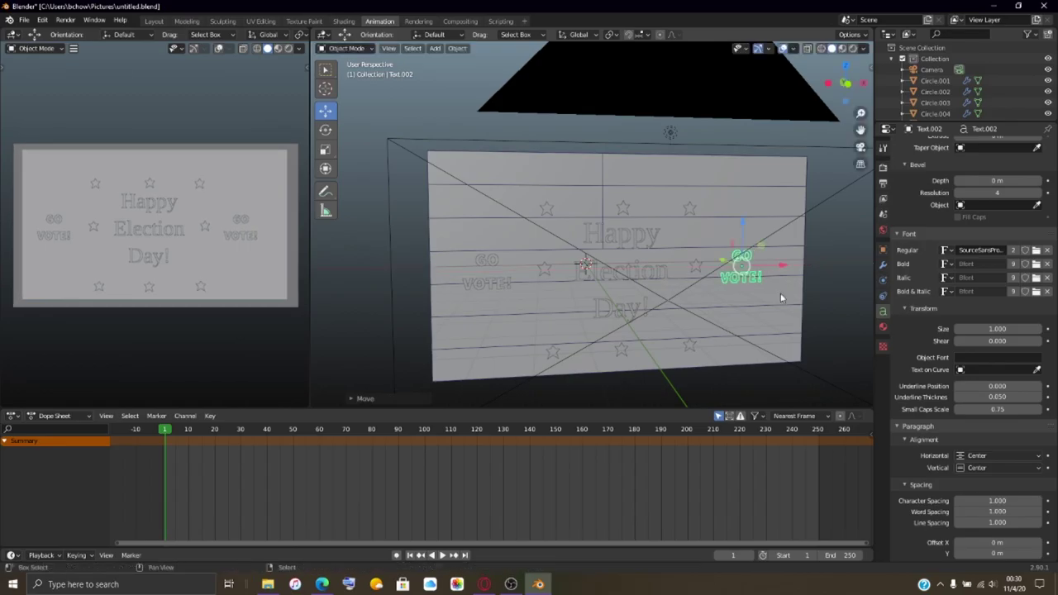
# Step: Duplicate the right-hand "GO VOTE!" text and move the copy above the top middle star
pyautogui.hotkey('shift', 'd')
pyautogui.rightClick(741, 236)
pyautogui.moveTo(741, 234); pyautogui.dragTo(662, 233)
# Step: Replace the content of the "GO VOTE!" copy above the top middle star with a single "!"
pyautogui.press('Tab')
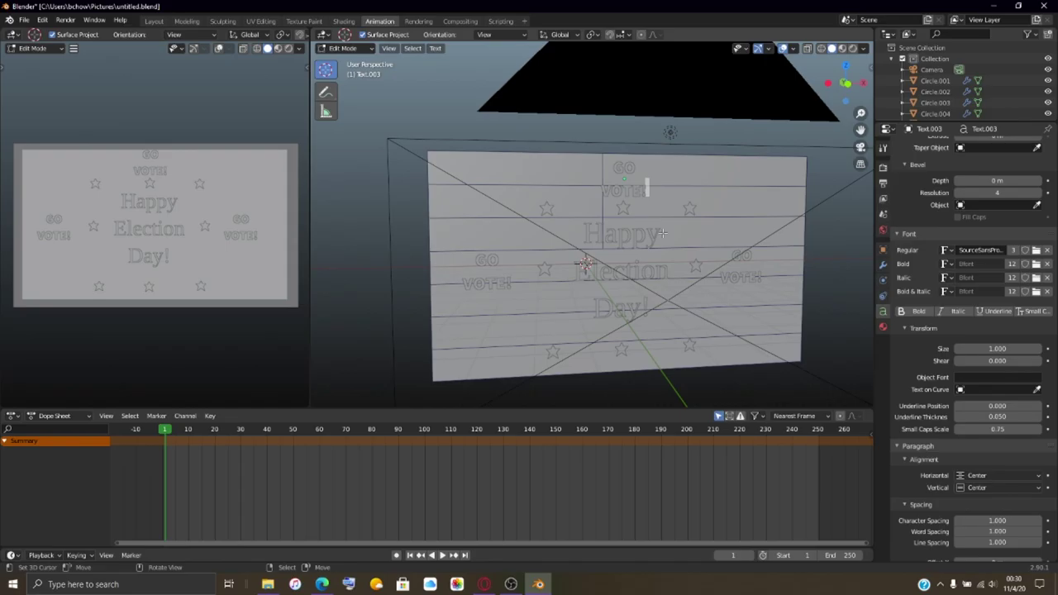
pyautogui.press('BackSpace')
pyautogui.press('BackSpace')
pyautogui.press('BackSpace')
pyautogui.press('BackSpace')
pyautogui.press('BackSpace')
pyautogui.press('BackSpace')
pyautogui.press('BackSpace')
pyautogui.press('BackSpace')
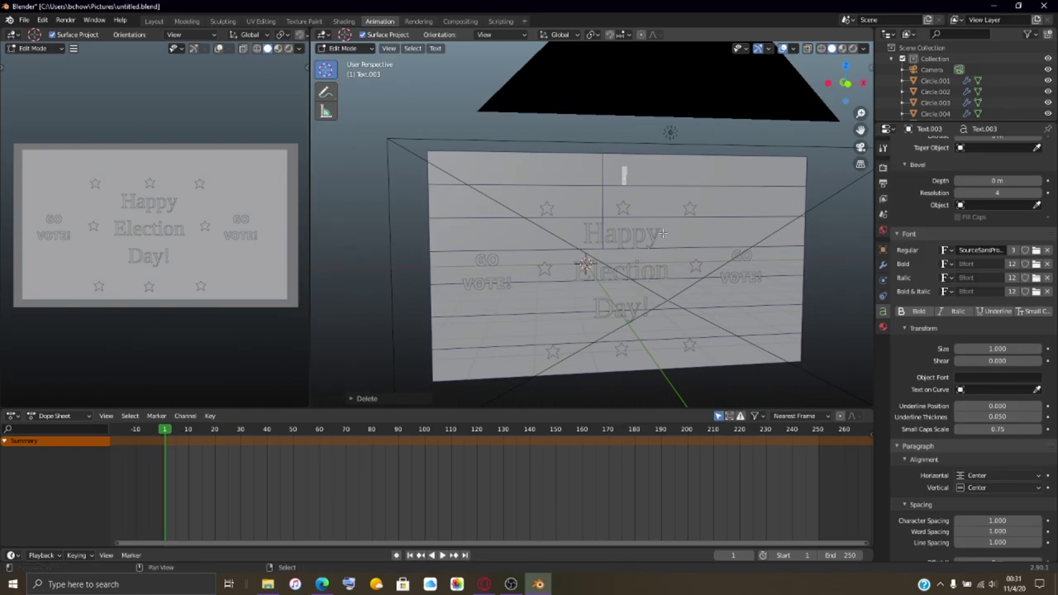
pyautogui.write('i')
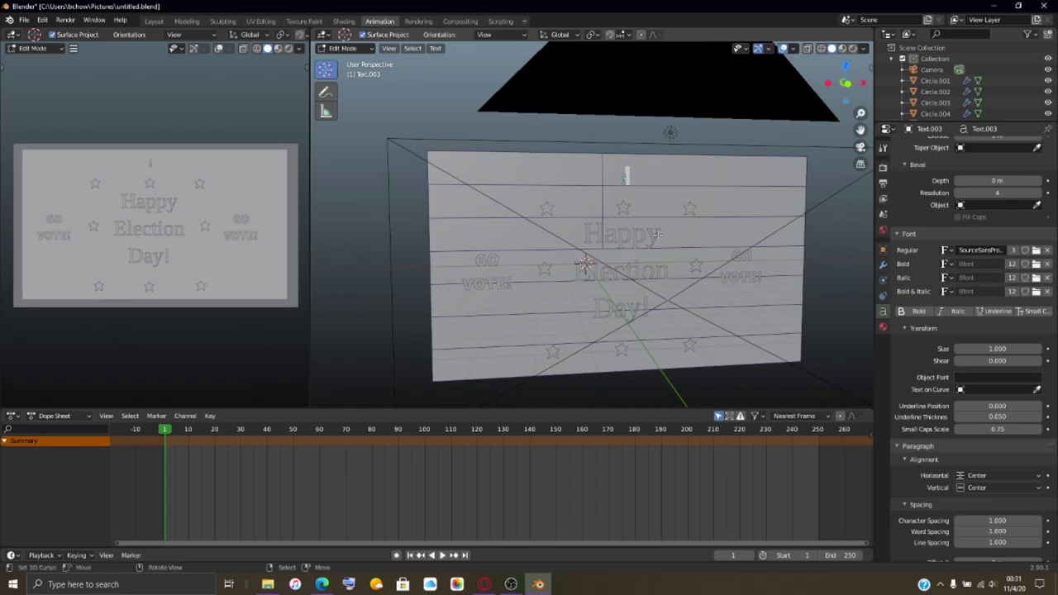
pyautogui.scroll(5, 657, 233)
pyautogui.keyDown('shift'); pyautogui.moveTo(648, 172); pyautogui.dragTo(586, 185, button='middle'); pyautogui.keyUp('shift')
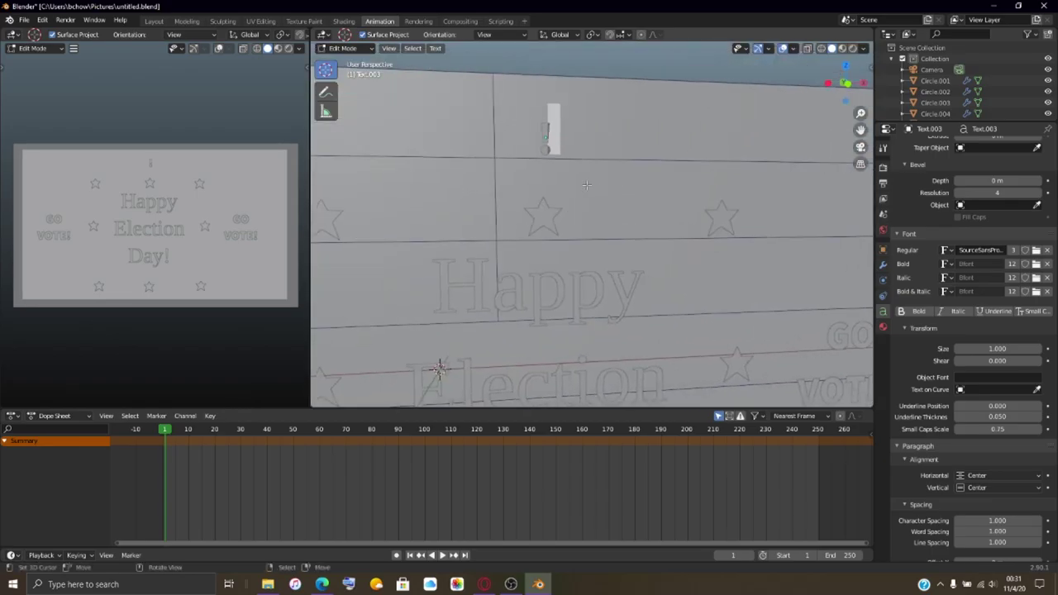
pyautogui.press('Tab')
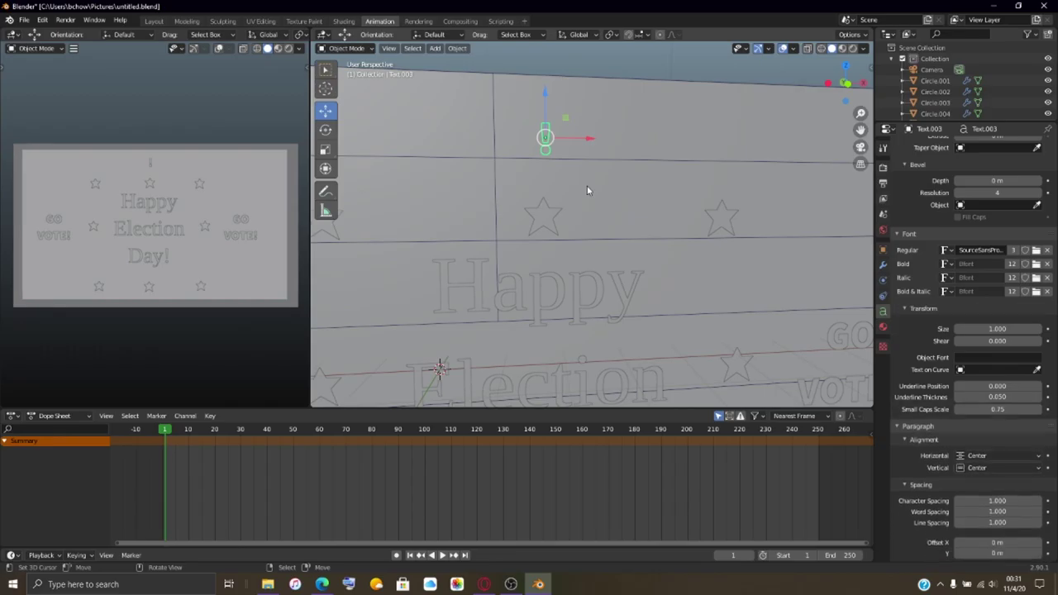
# Step: Turn the single-character text above the stars upside down by setting its Y rotation to -180°
pyautogui.click(883, 250)
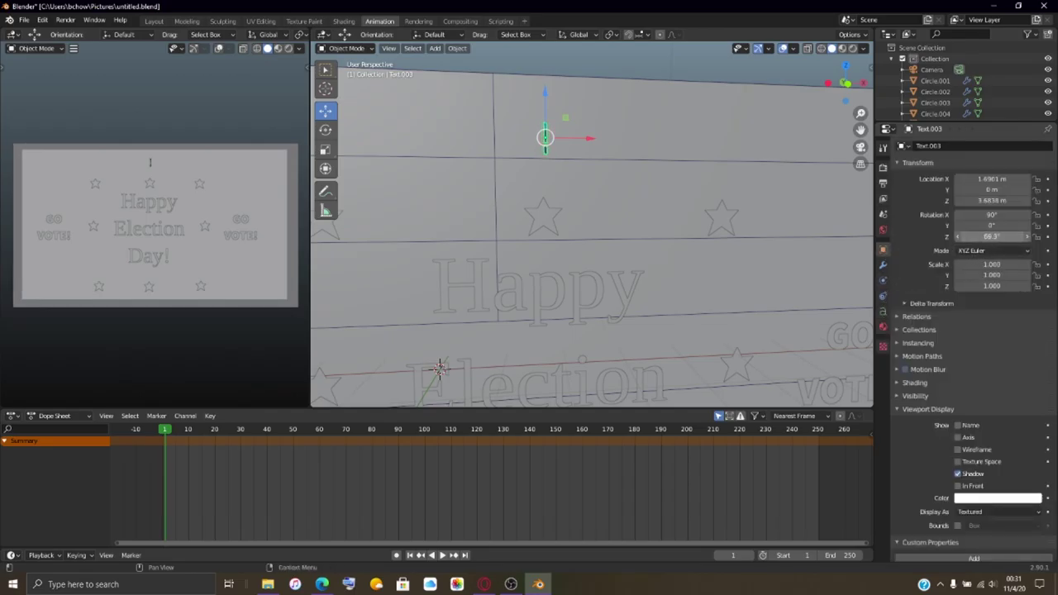
pyautogui.moveTo(976, 227)
pyautogui.mouseDown()
pyautogui.moveTo(943, 227)
pyautogui.moveTo(959, 225)
pyautogui.mouseUp()
pyautogui.click(985, 225)
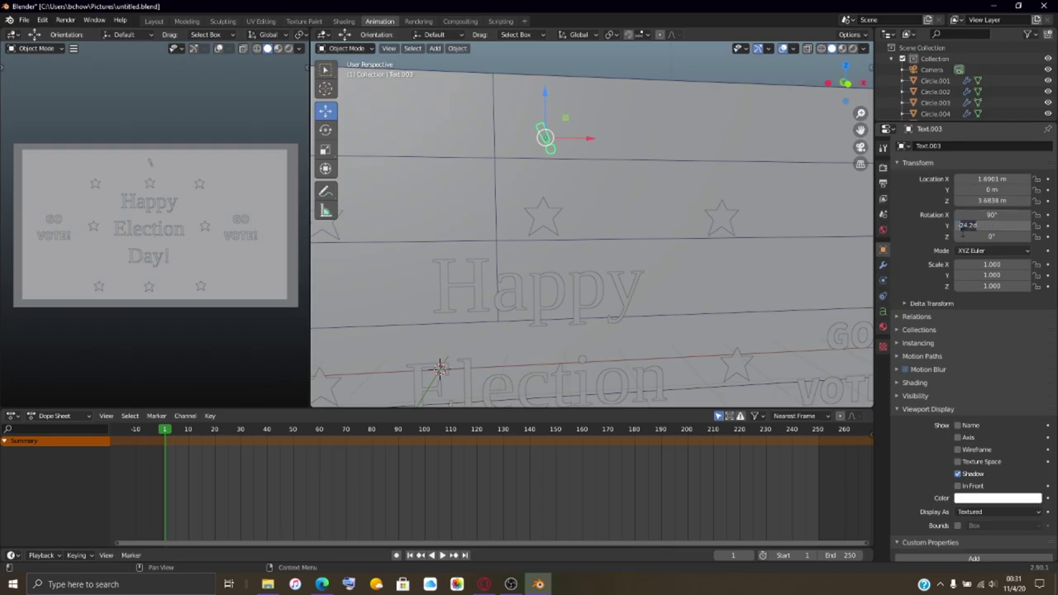
pyautogui.write('-90')
pyautogui.press('Return')
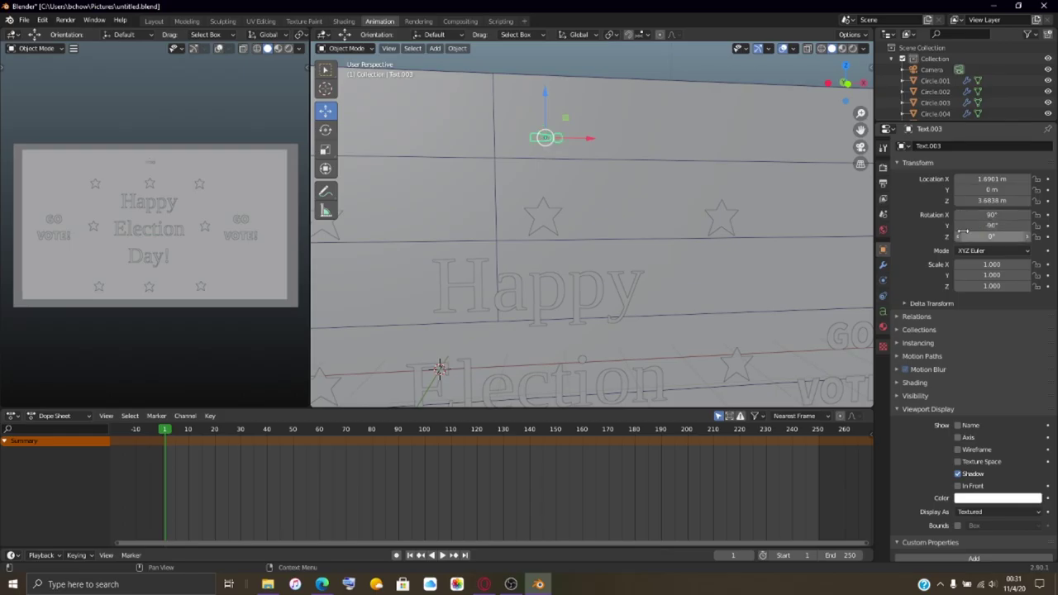
pyautogui.moveTo(963, 225); pyautogui.dragTo(936, 226)
pyautogui.click(1007, 224)
pyautogui.hotkey('ctrl', 'a')
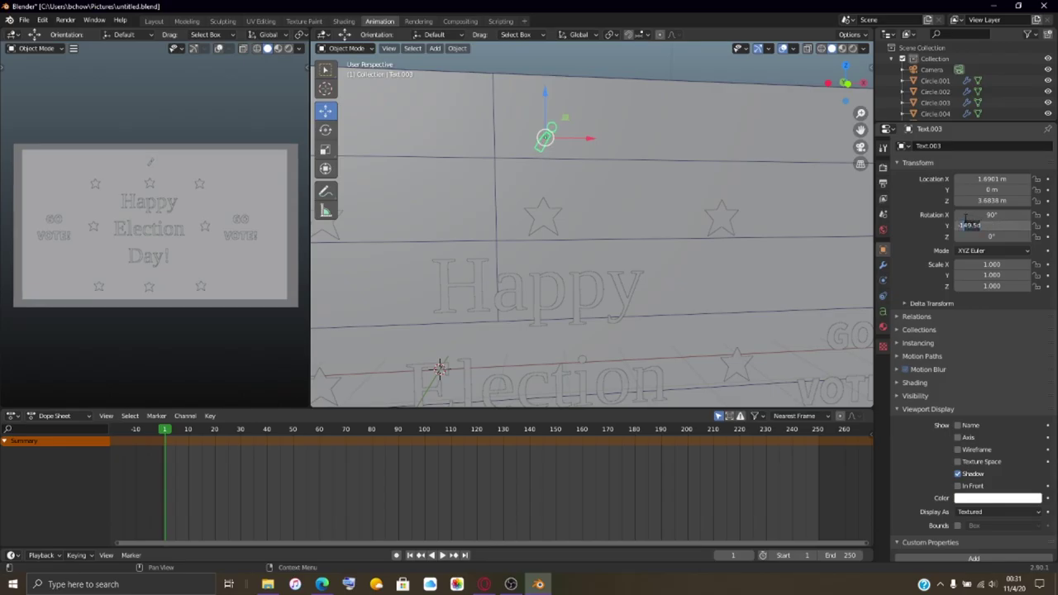
pyautogui.write('-180')
pyautogui.press('Return')
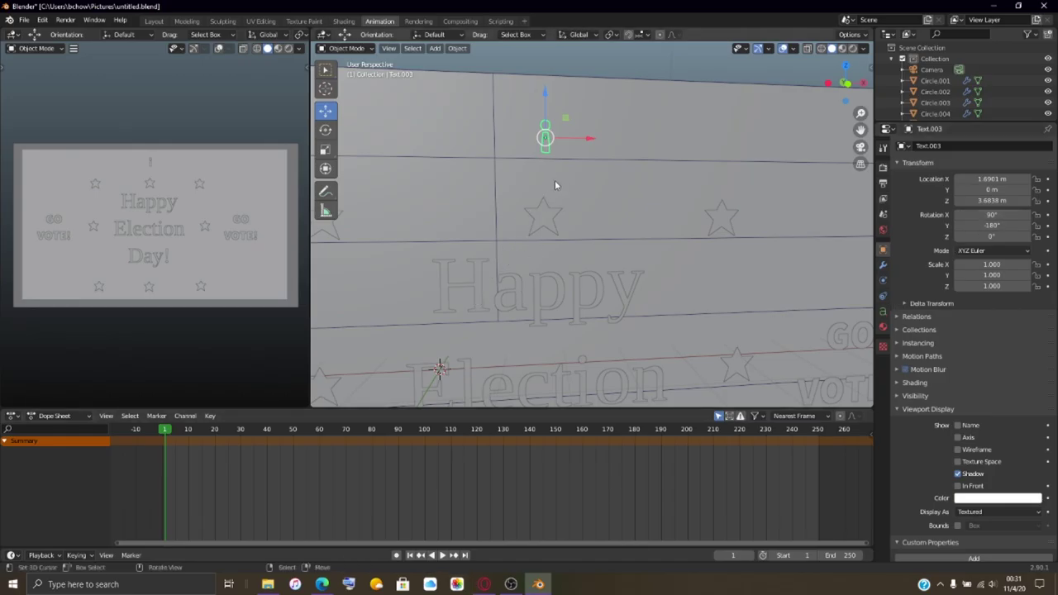
# Step: Snap the rotated single-character text to the grid, at X 2 m and Z 4 m
pyautogui.moveTo(555, 184)
pyautogui.mouseDown(button='middle')
pyautogui.moveTo(568, 167)
pyautogui.moveTo(562, 179)
pyautogui.mouseUp(button='middle')
pyautogui.hotkey('shift', 's')
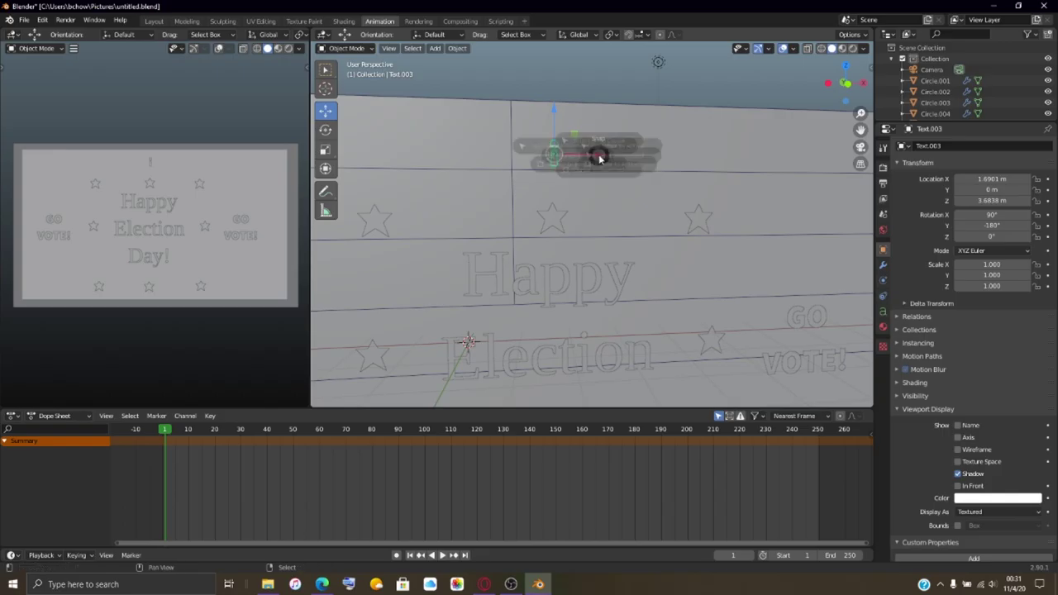
pyautogui.click(640, 161)
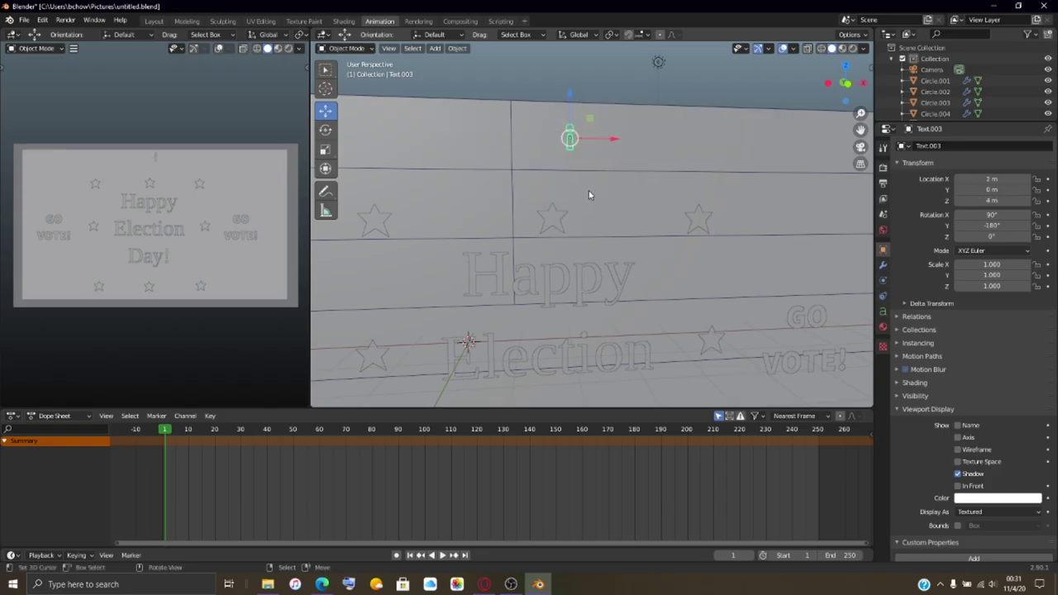
# Step: Duplicate the rotated single-character text and move the copy along X to about 2.35 m
pyautogui.hotkey('shift', 'd')
pyautogui.press('Escape')
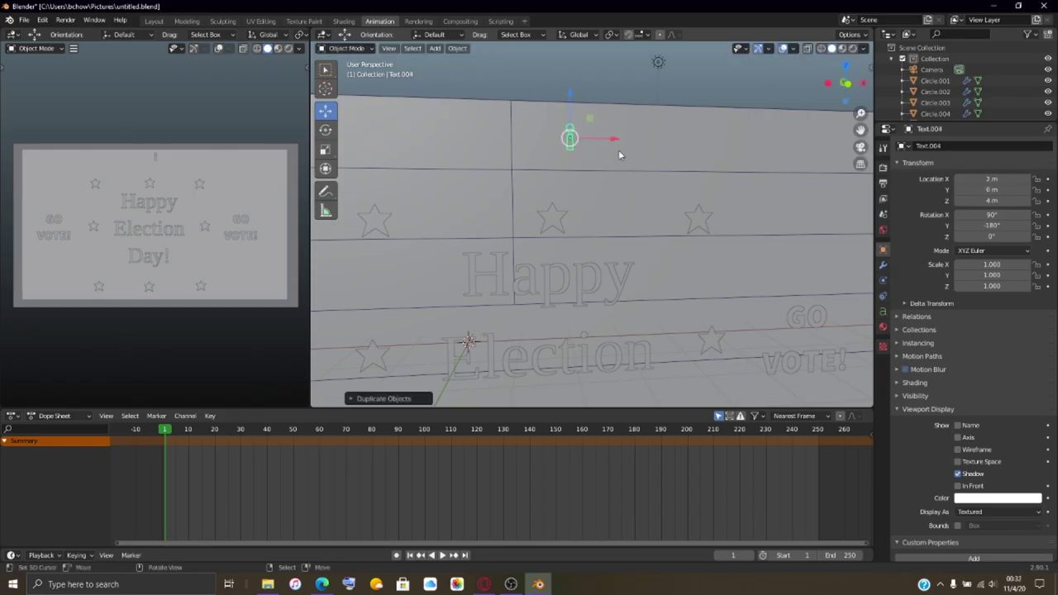
pyautogui.moveTo(615, 139); pyautogui.dragTo(632, 139)
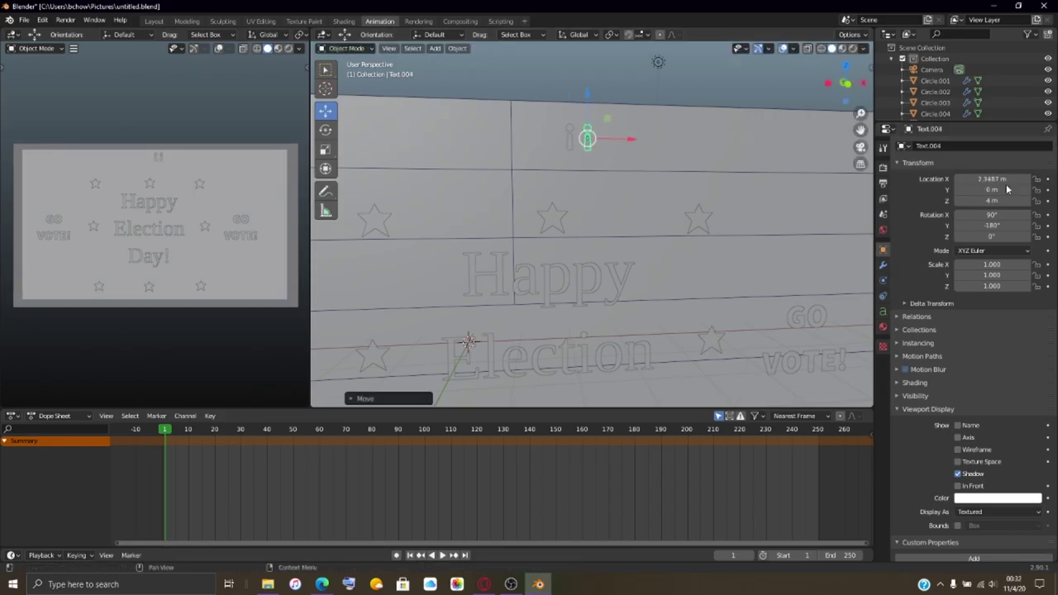
# Step: Set the duplicated exclamation mark's Y rotation to 0° and move it along X to about 3.45 m
pyautogui.click(992, 225)
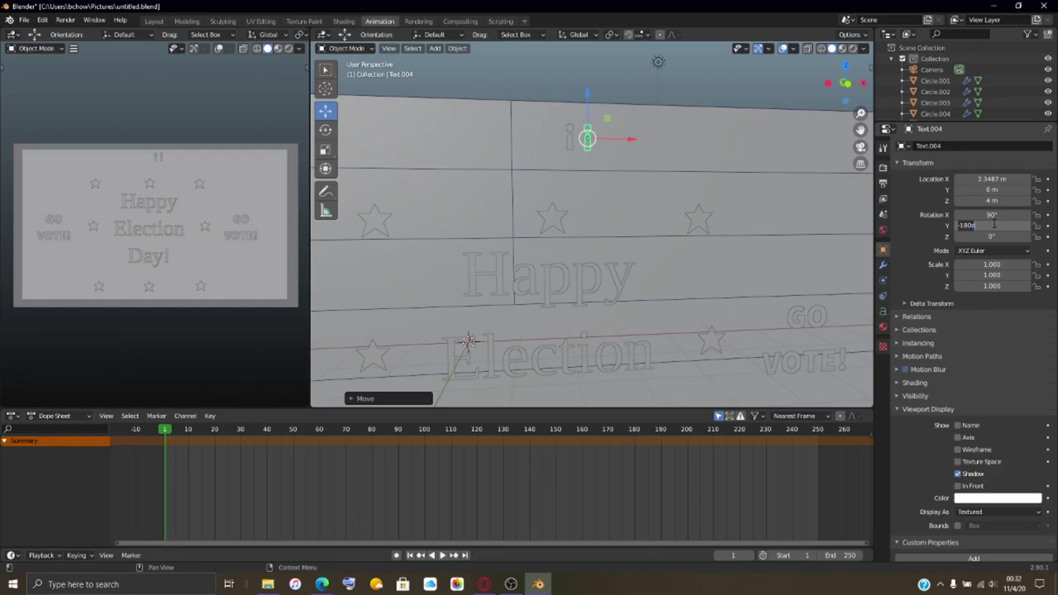
pyautogui.press('Return')
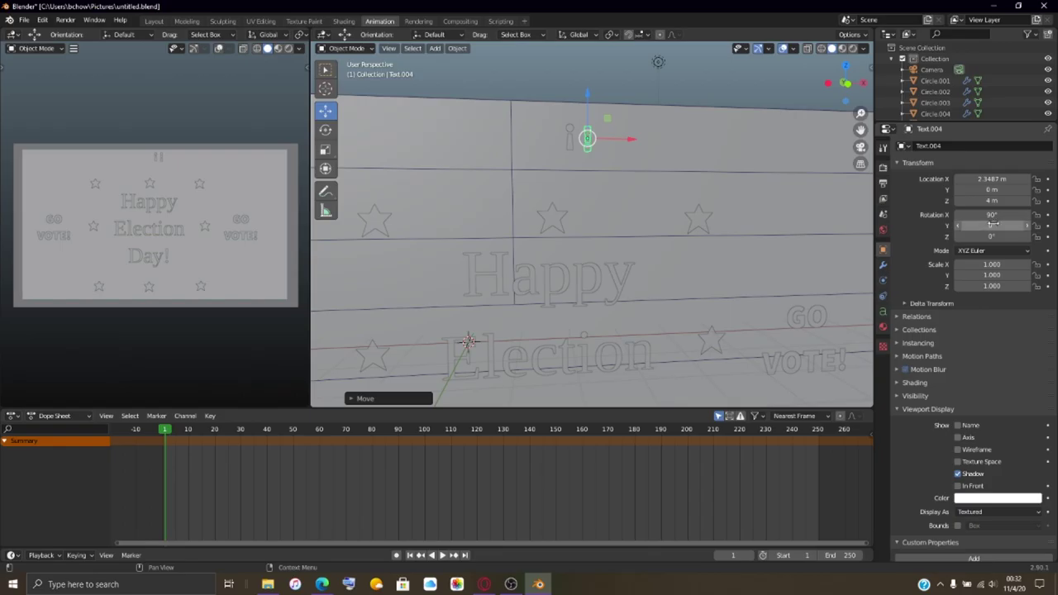
pyautogui.moveTo(624, 144); pyautogui.dragTo(675, 145)
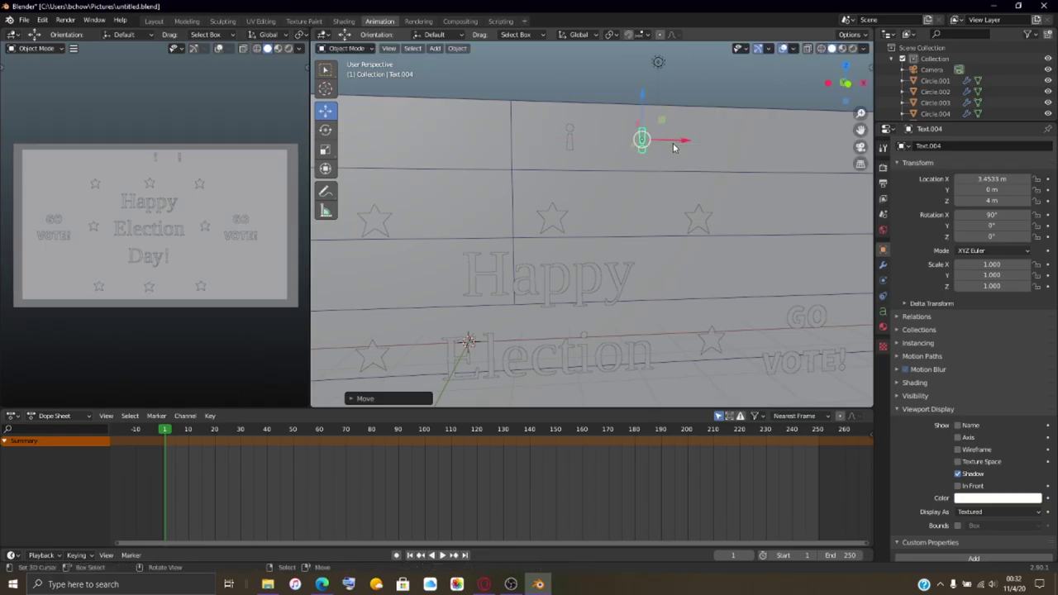
pyautogui.press('Tab')
pyautogui.press('Left')
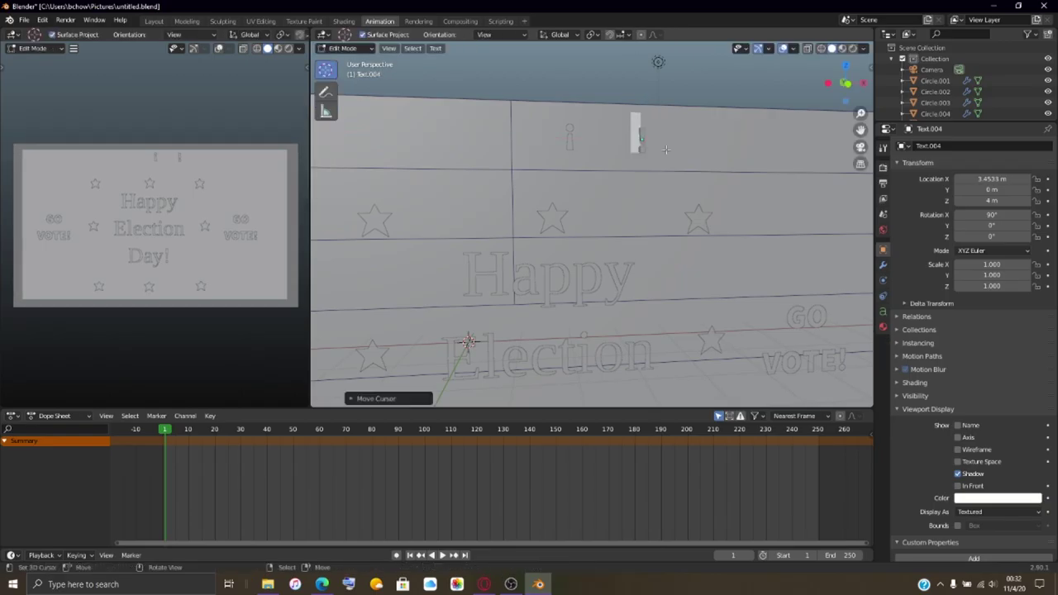
pyautogui.press('Tab')
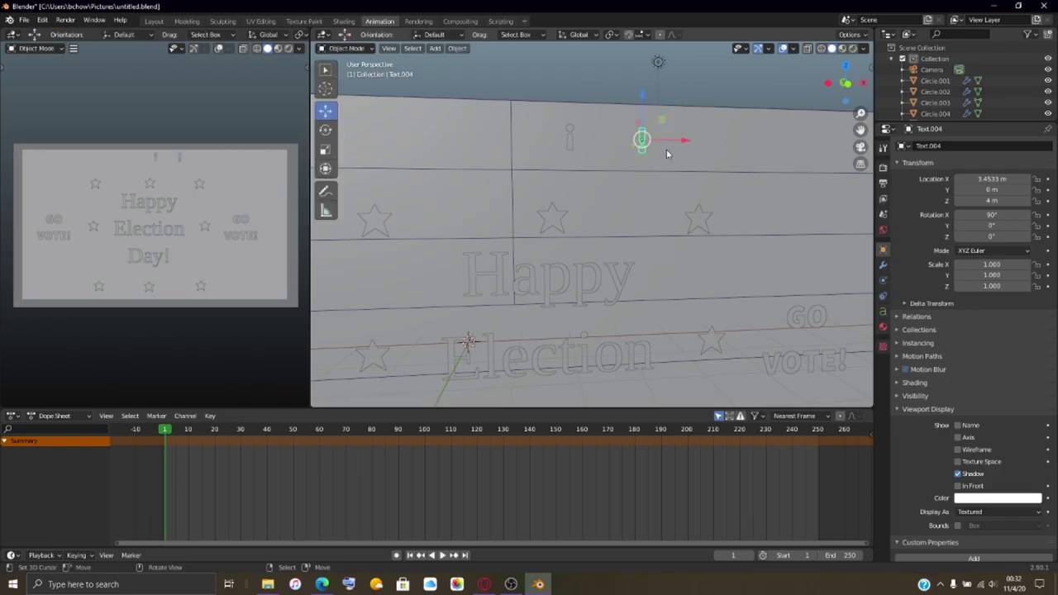
pyautogui.hotkey('shift', 'Tab')
pyautogui.press('Tab')
pyautogui.press('Tab')
pyautogui.press('a')
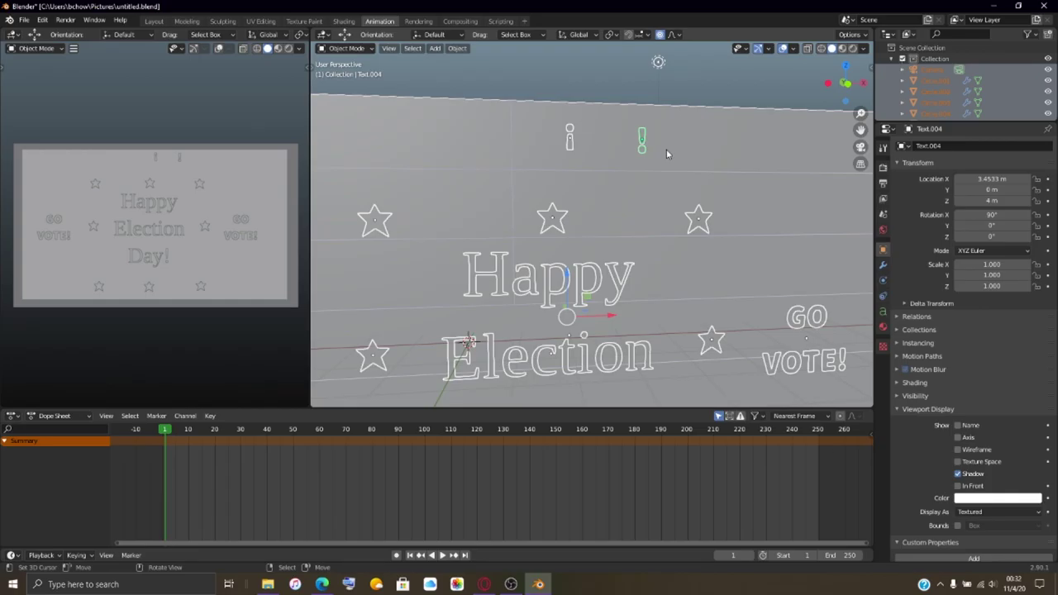
pyautogui.click(667, 149)
pyautogui.hotkey('shift', 'Tab')
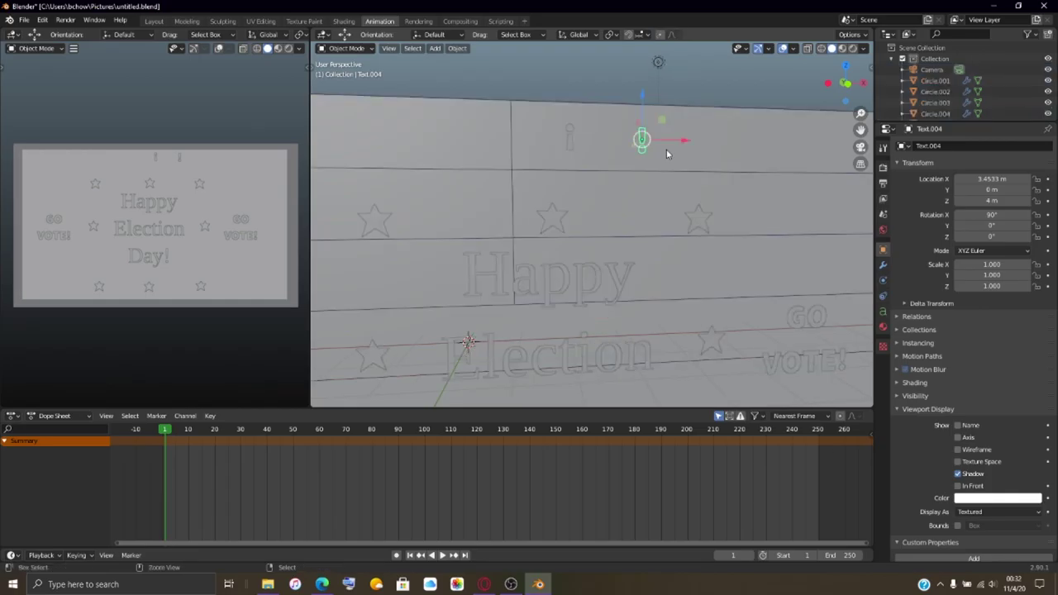
# Step: Insert "VOTA" before the upright exclamation mark so the text reads "VOTA!"
pyautogui.press('Tab')
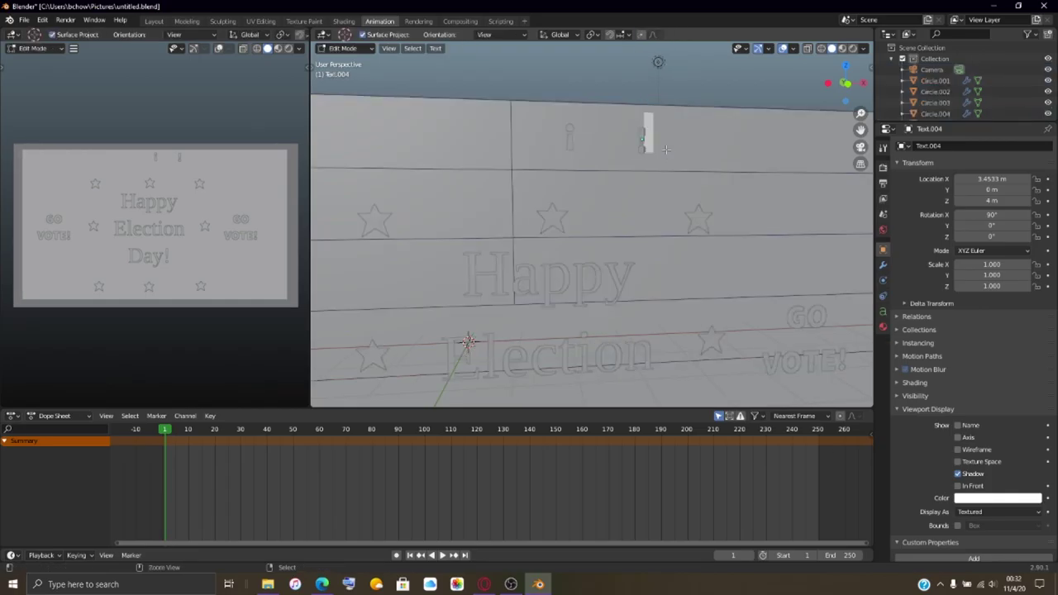
pyautogui.press('Left')
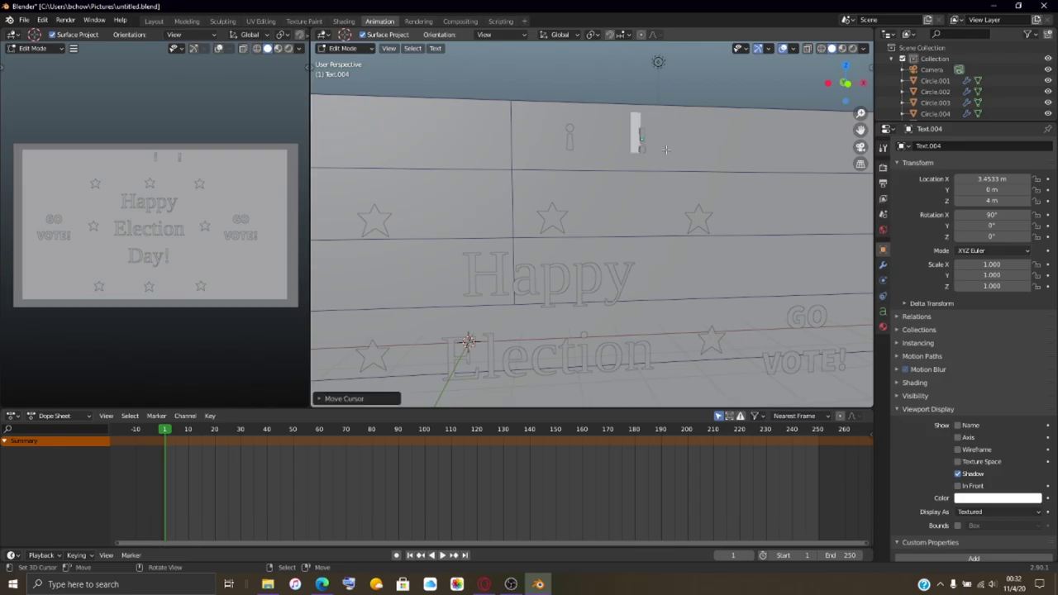
pyautogui.write('V')
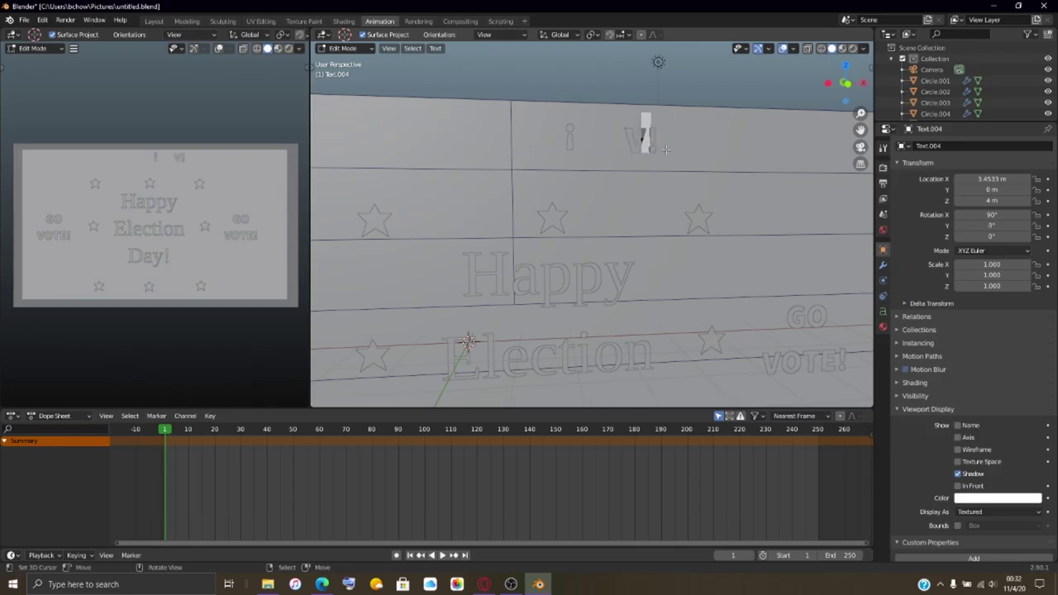
pyautogui.write('oT')
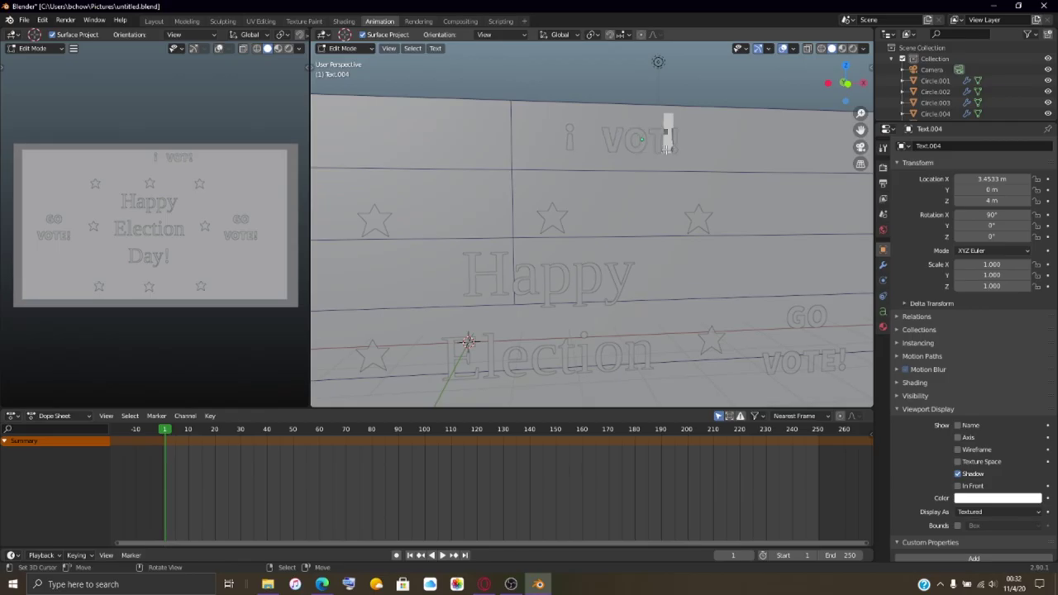
pyautogui.write('A!')
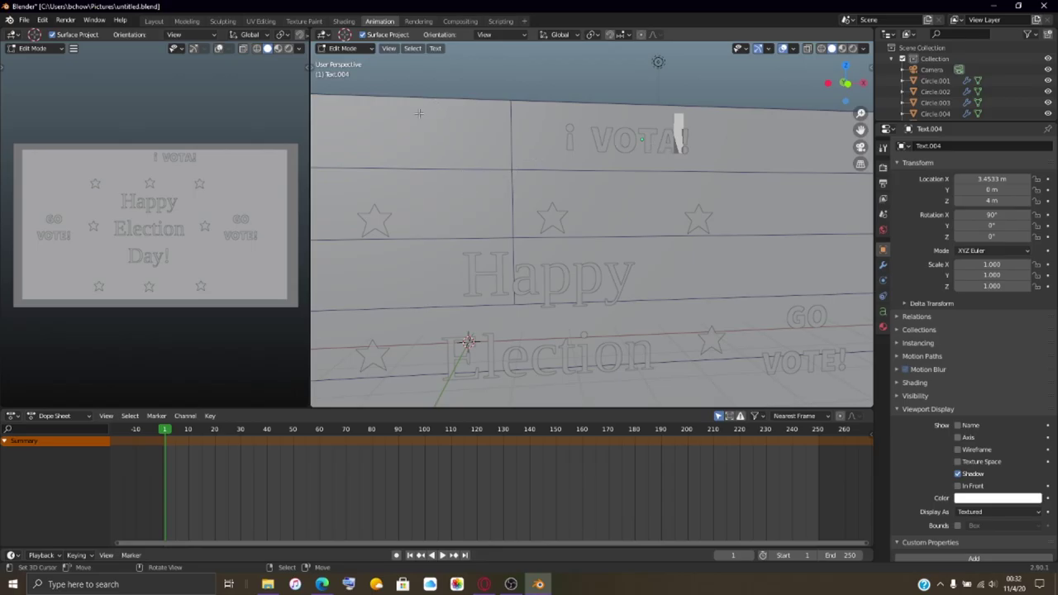
pyautogui.press('Tab')
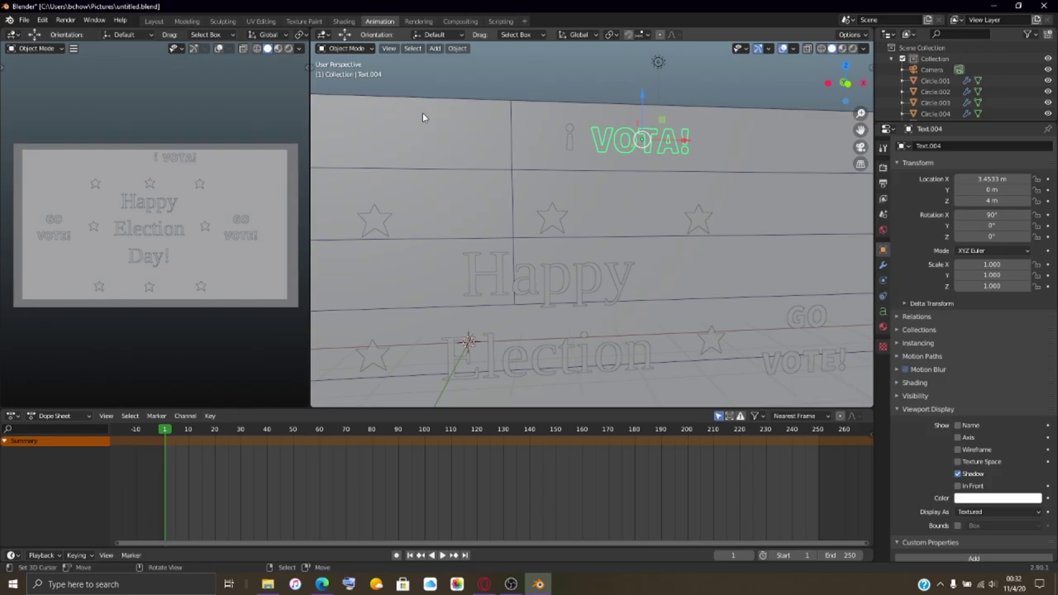
pyautogui.click(569, 137)
pyautogui.keyDown('shift'); pyautogui.click(625, 141); pyautogui.keyUp('shift')
pyautogui.click(456, 49)
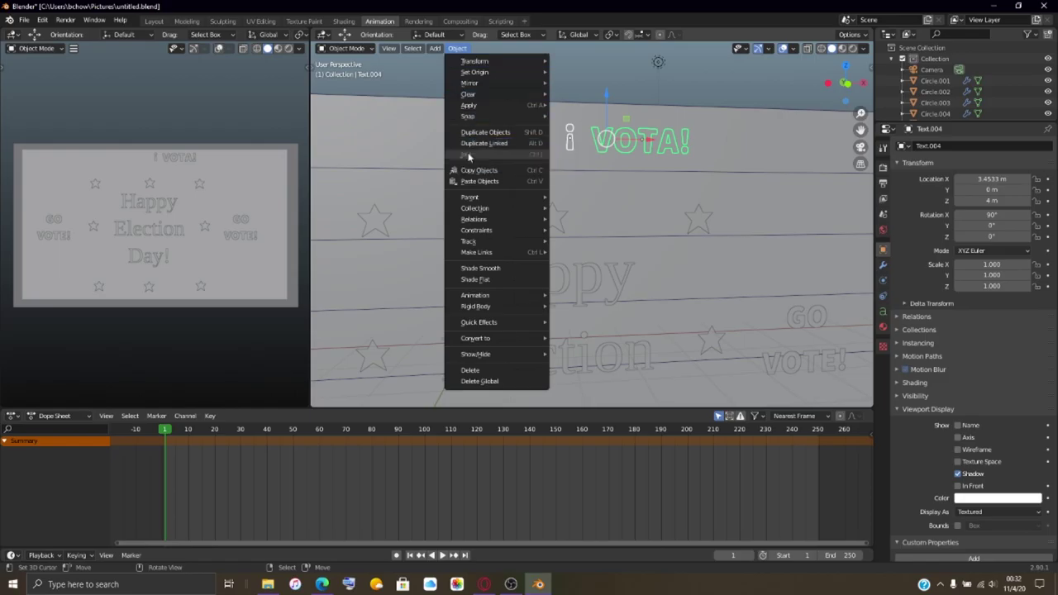
pyautogui.moveTo(463, 257)
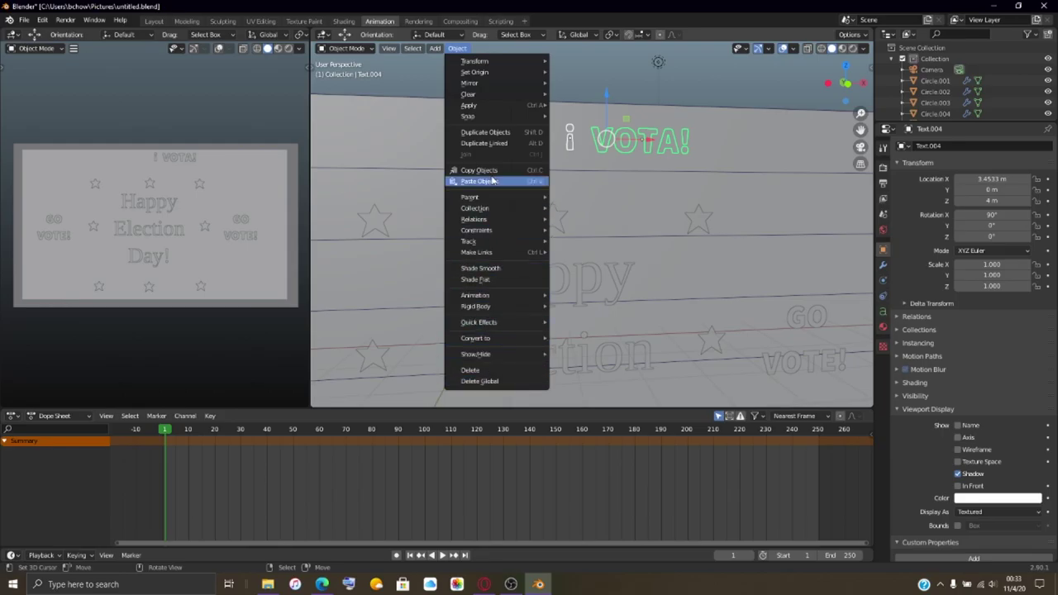
pyautogui.moveTo(418, 52)
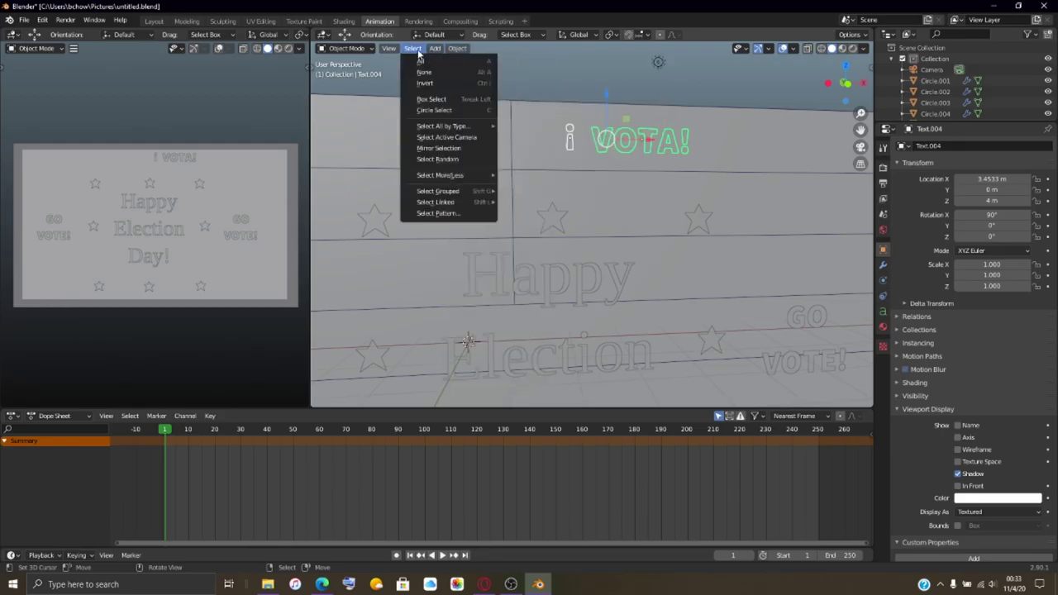
pyautogui.click(405, 48)
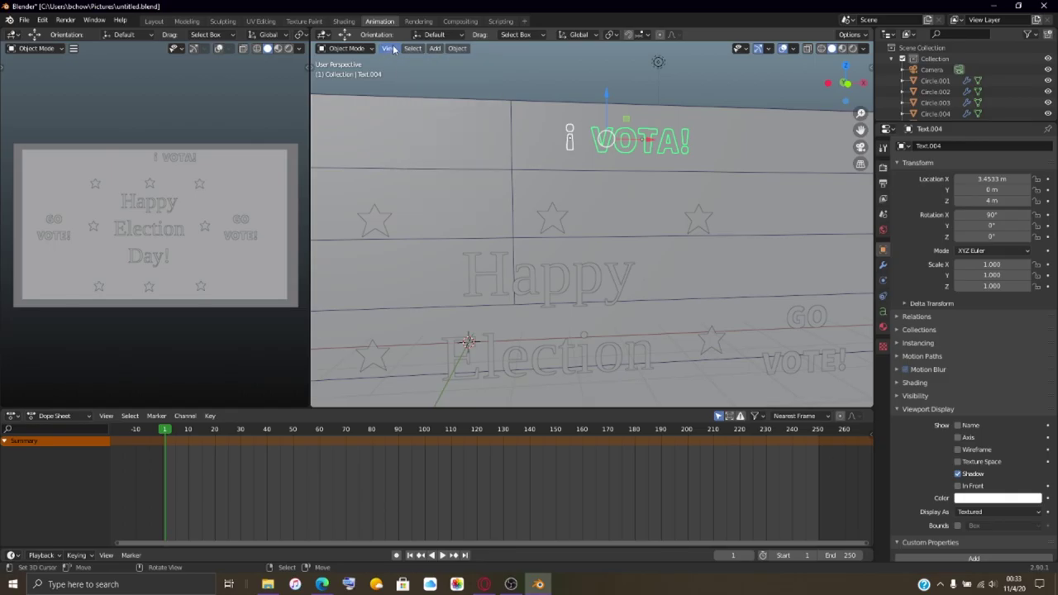
pyautogui.click(457, 48)
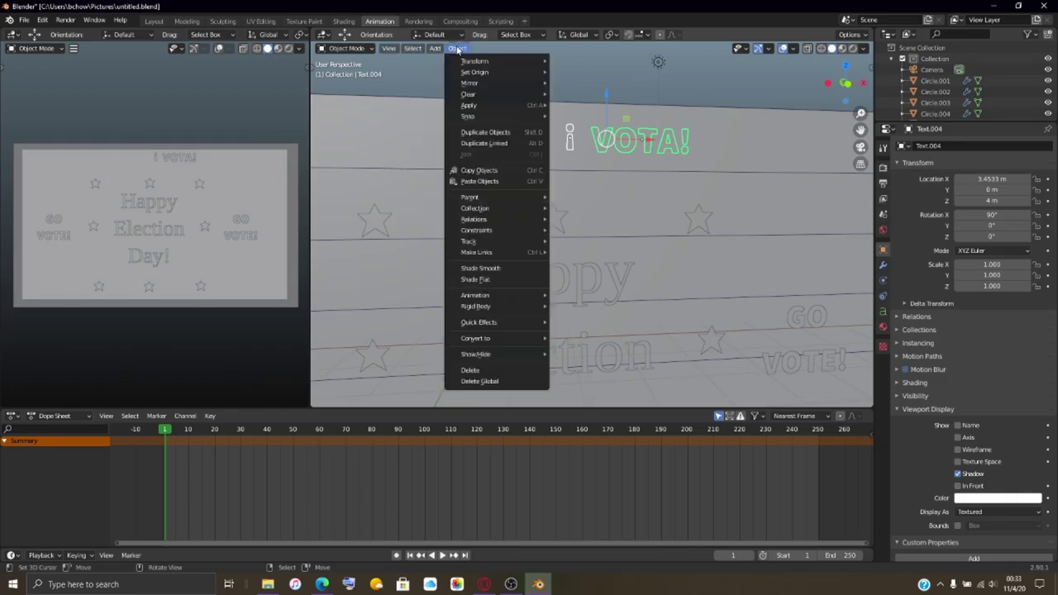
pyautogui.moveTo(461, 62)
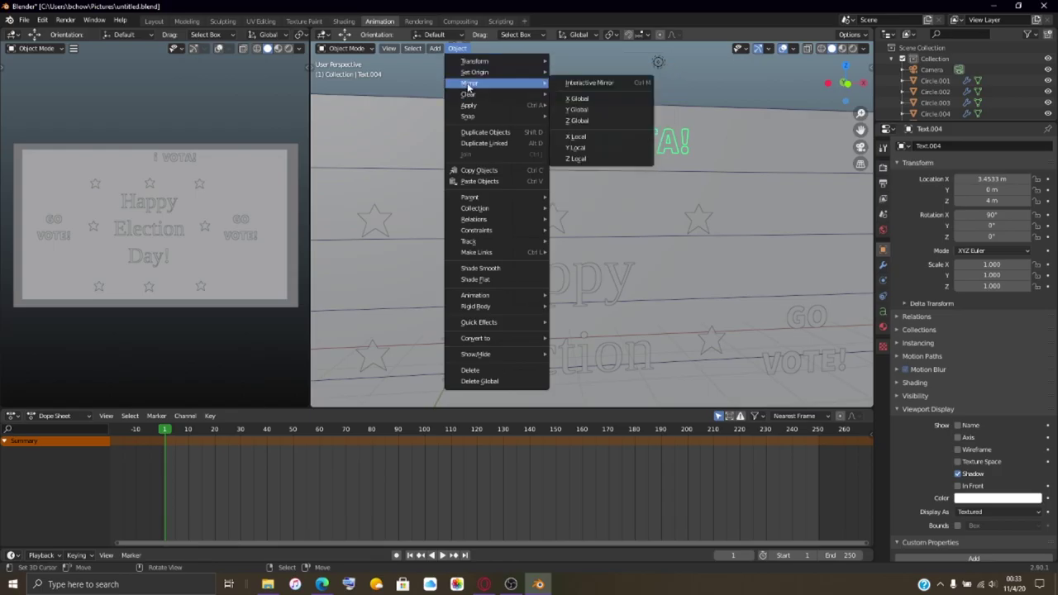
pyautogui.moveTo(457, 121)
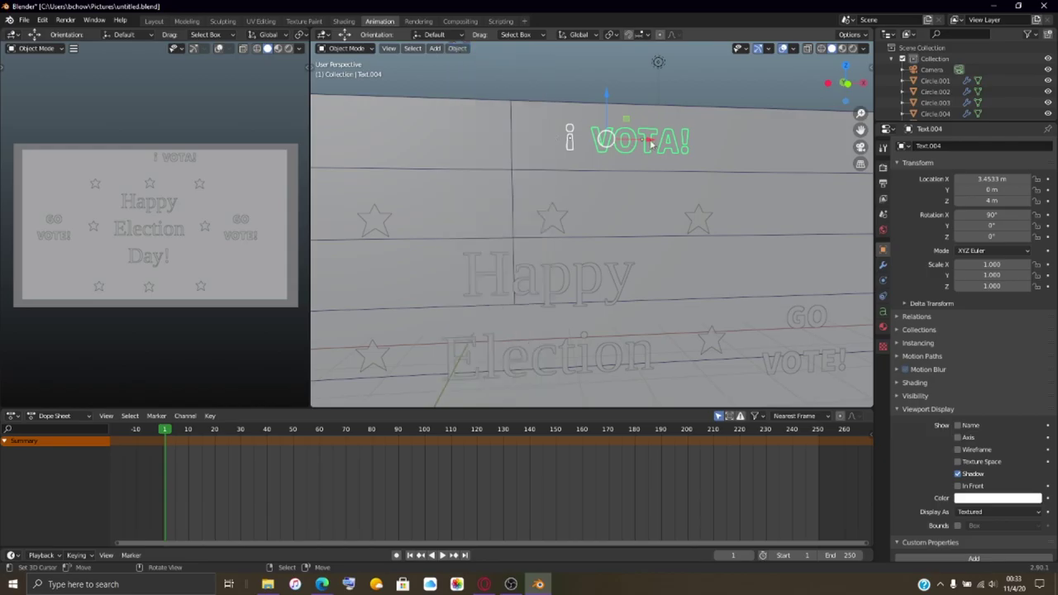
# Step: Move the inverted exclamation mark along negative X and slightly down, to just above the gap between the first two top-row stars
pyautogui.click(572, 141)
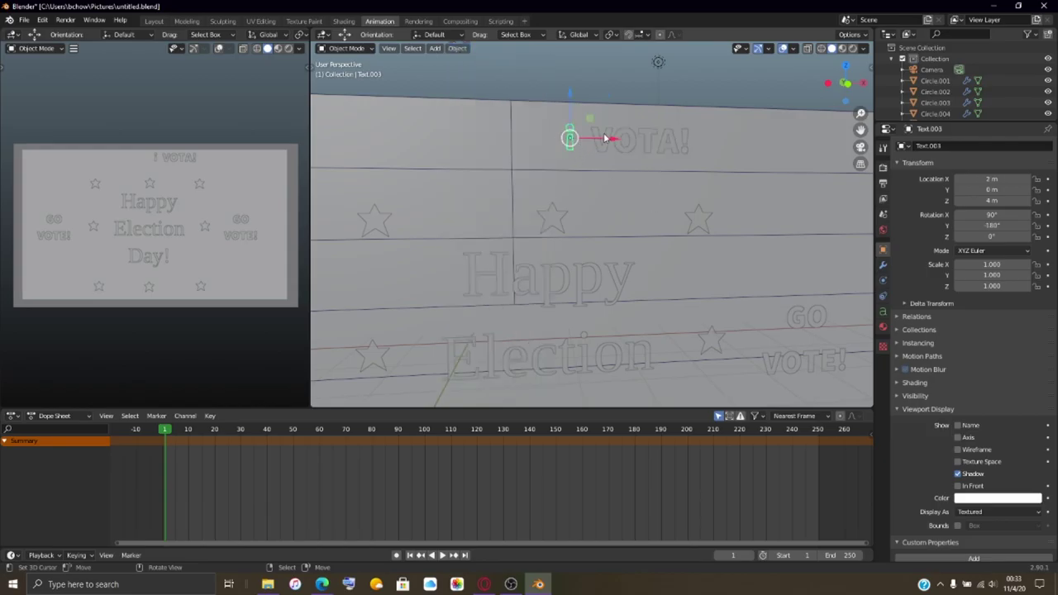
pyautogui.moveTo(604, 138); pyautogui.dragTo(532, 180)
pyautogui.moveTo(494, 100); pyautogui.dragTo(491, 116)
# Step: Move the "VOTA!" text to about X 1.78 m and Z 3.64 m, directly beside the inverted exclamation mark
pyautogui.click(603, 155)
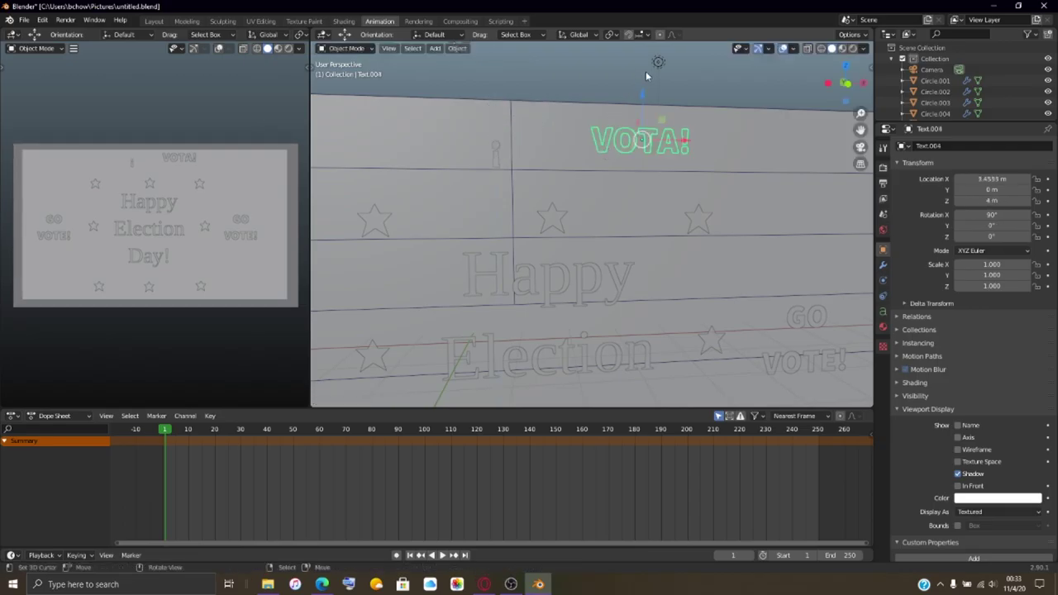
pyautogui.moveTo(642, 95); pyautogui.dragTo(661, 119)
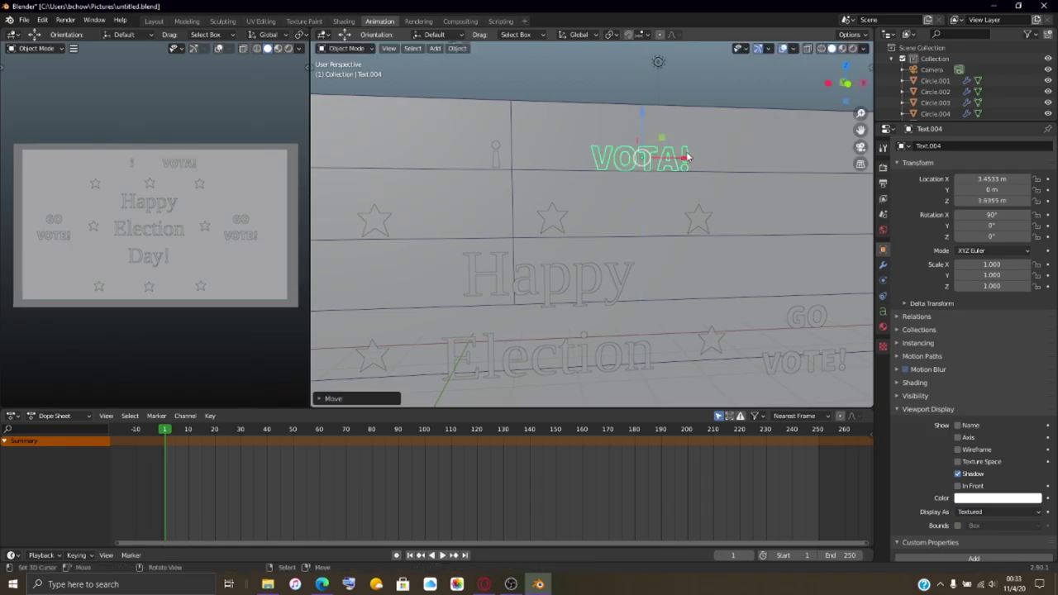
pyautogui.moveTo(686, 158); pyautogui.dragTo(597, 200)
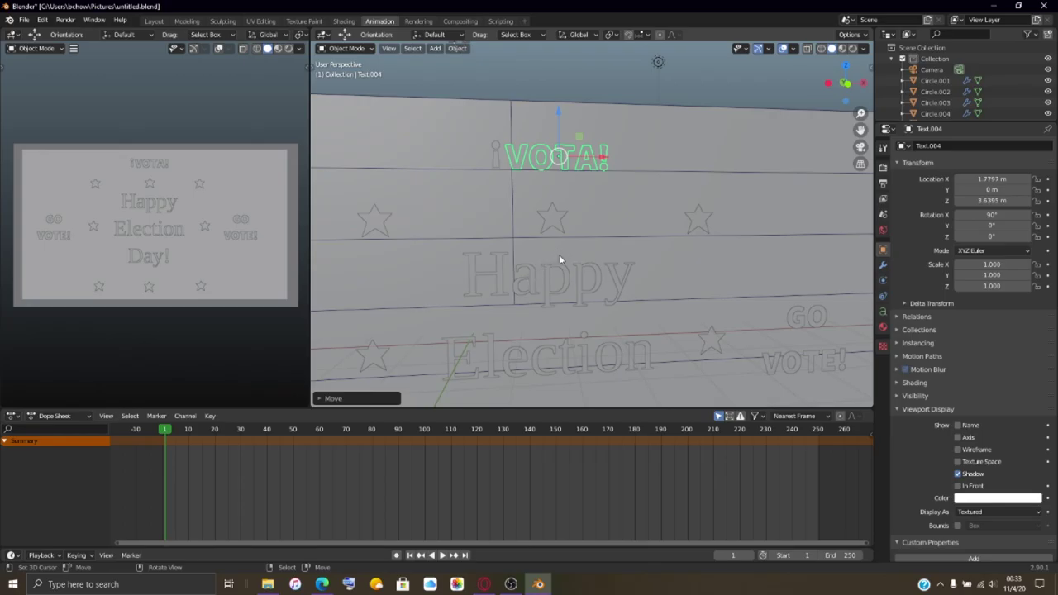
# Step: Change "Day" to uppercase "DAY" in the last line of the central greeting text
pyautogui.click(559, 258)
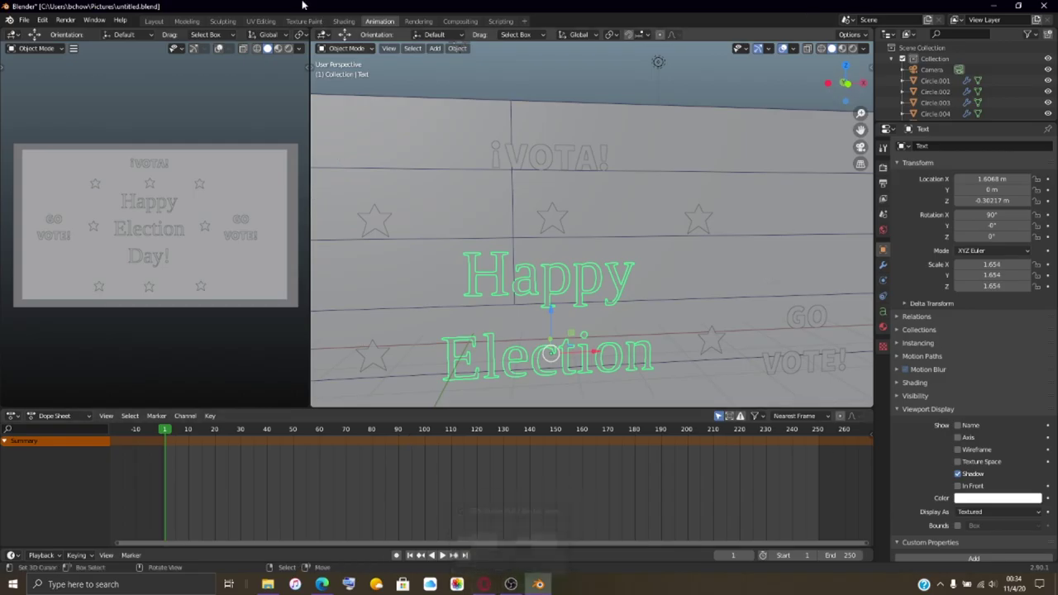
pyautogui.press('Tab')
pyautogui.scroll(-3, 630, 347)
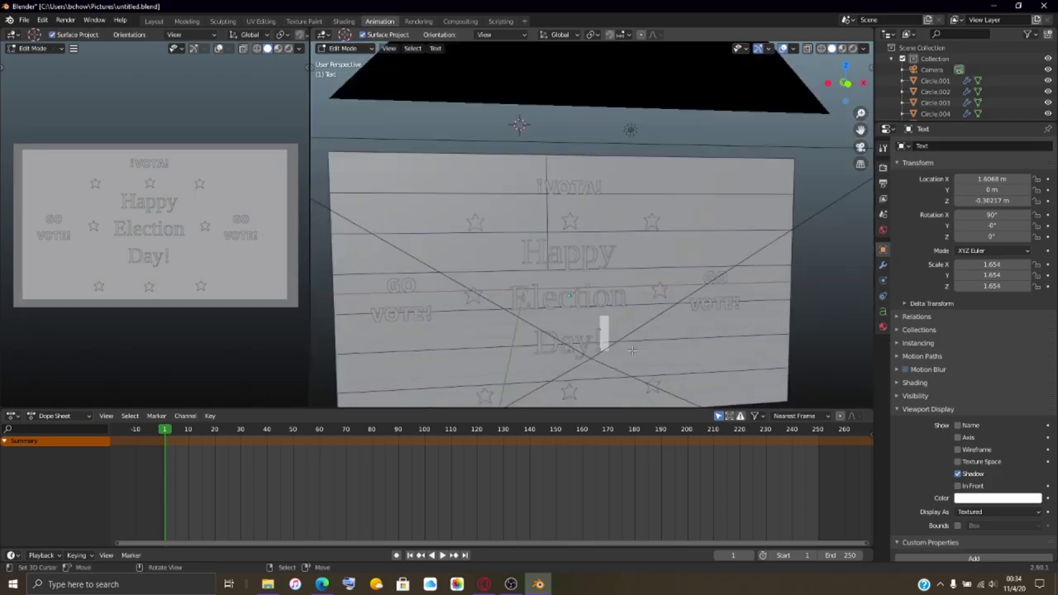
pyautogui.press('BackSpace')
pyautogui.press('BackSpace')
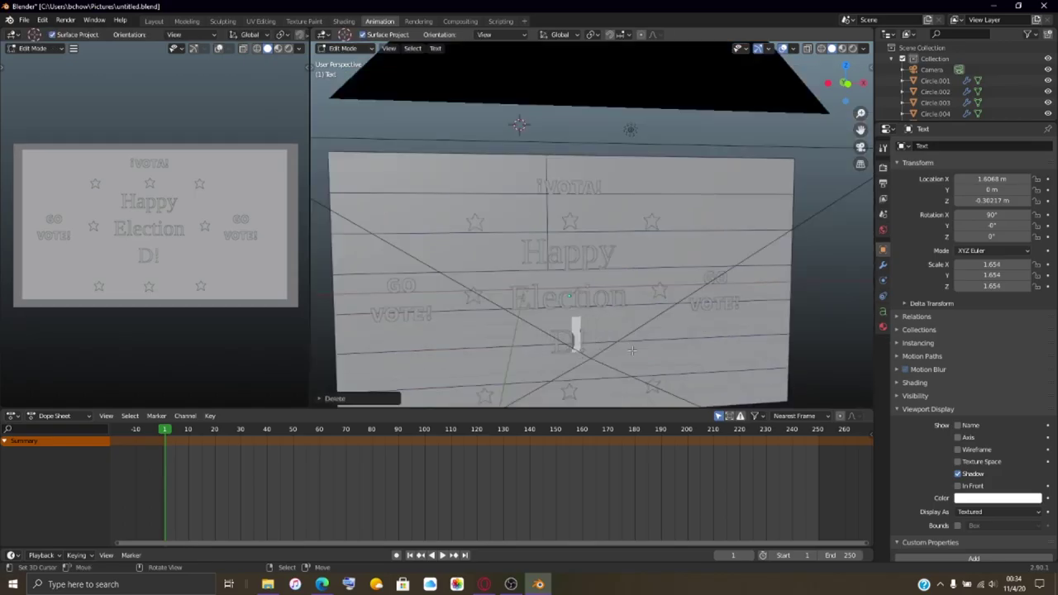
pyautogui.write('AY')
# Step: Change "Election" to uppercase "ELECTION" in the middle line of the central greeting text
pyautogui.press('Up')
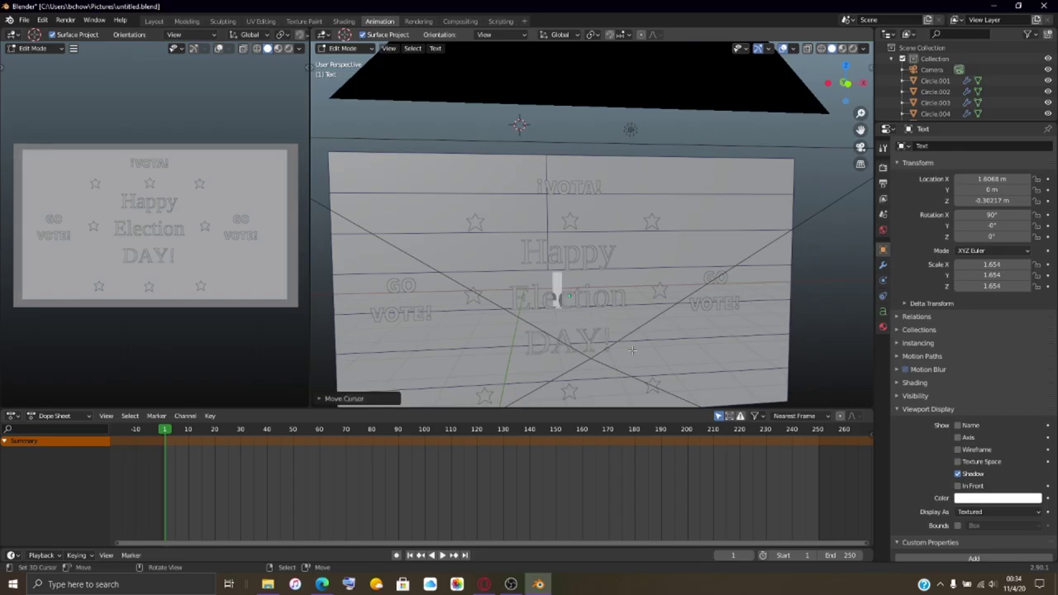
pyautogui.press('Right')
pyautogui.press('Right')
pyautogui.press('Right')
pyautogui.press('Right')
pyautogui.press('Right')
pyautogui.press('Right')
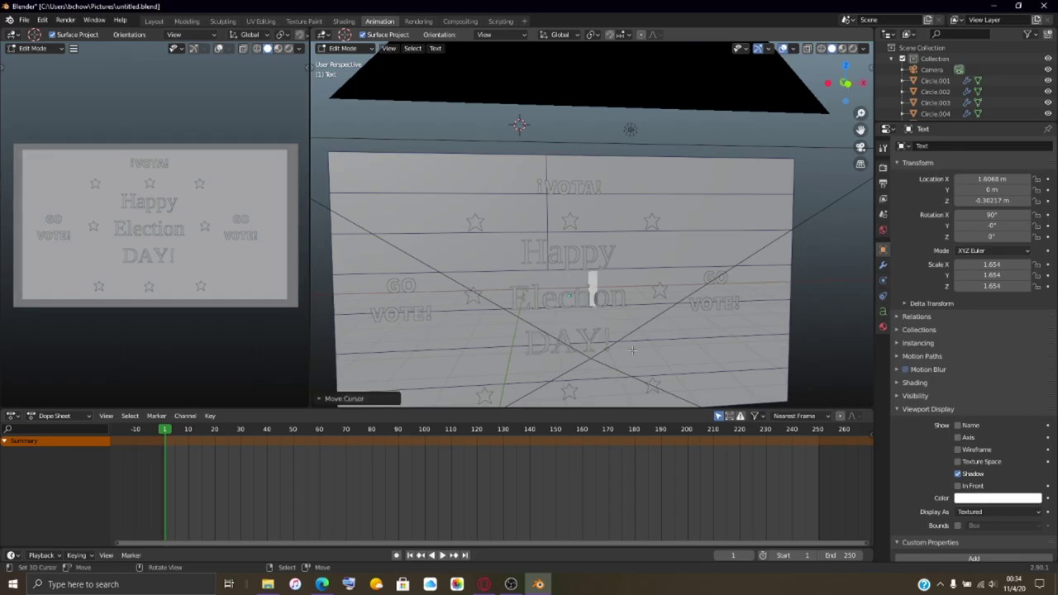
pyautogui.press('Left')
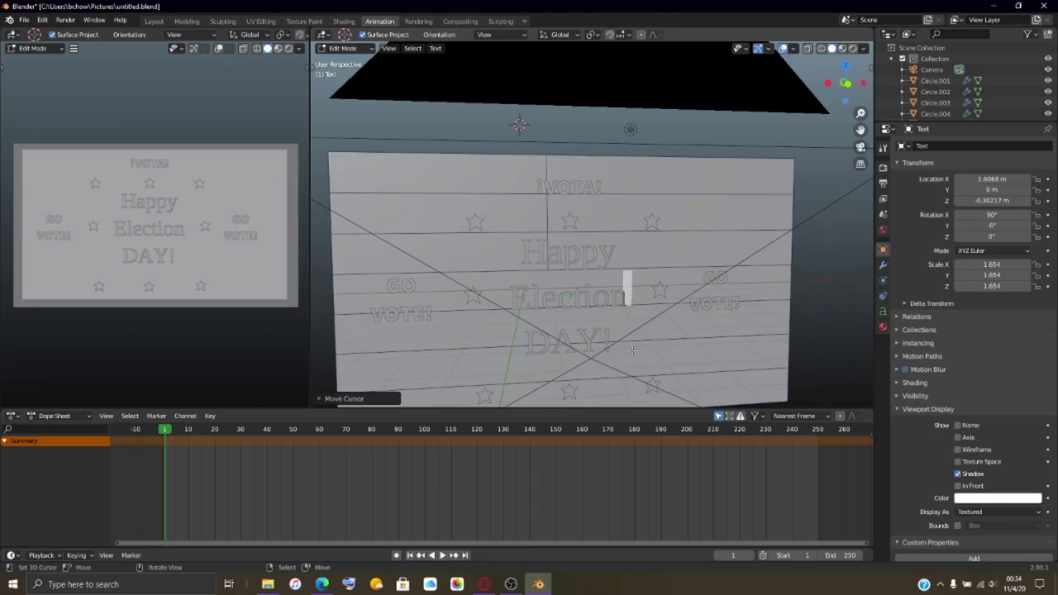
pyautogui.press('BackSpace')
pyautogui.press('BackSpace')
pyautogui.press('BackSpace')
pyautogui.press('BackSpace')
pyautogui.press('BackSpace')
pyautogui.press('BackSpace')
pyautogui.press('BackSpace')
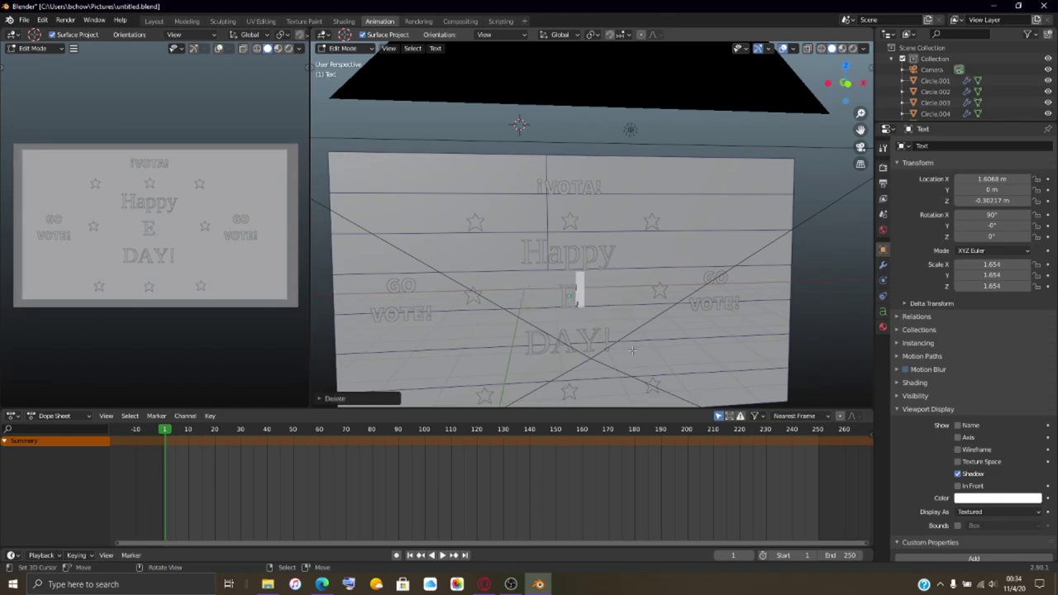
pyautogui.write('LECTION')
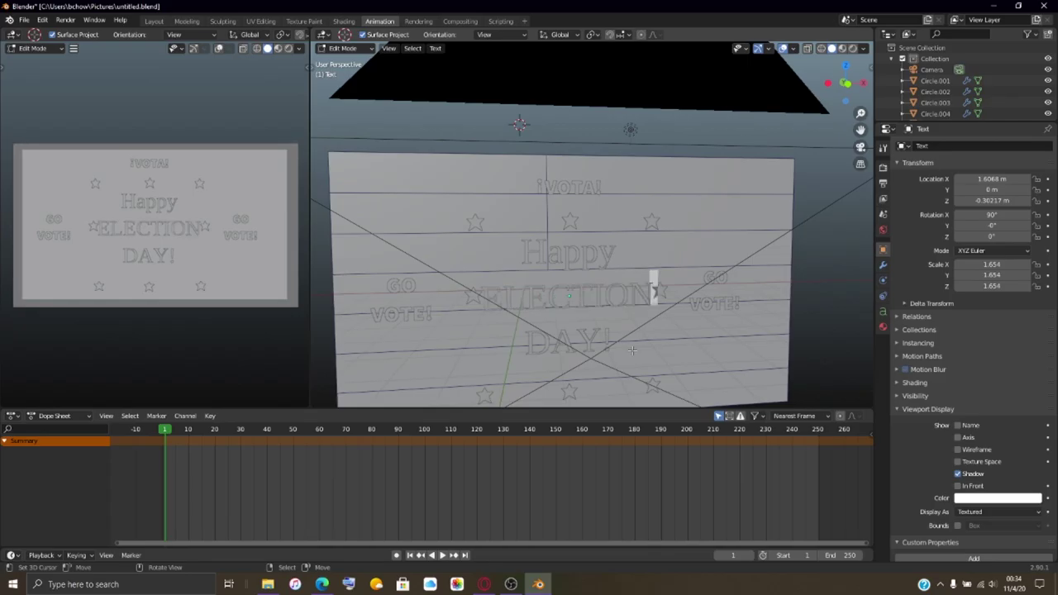
# Step: Change "Happy" to uppercase "HAPPY" in the first line of the central greeting text
pyautogui.press('Up')
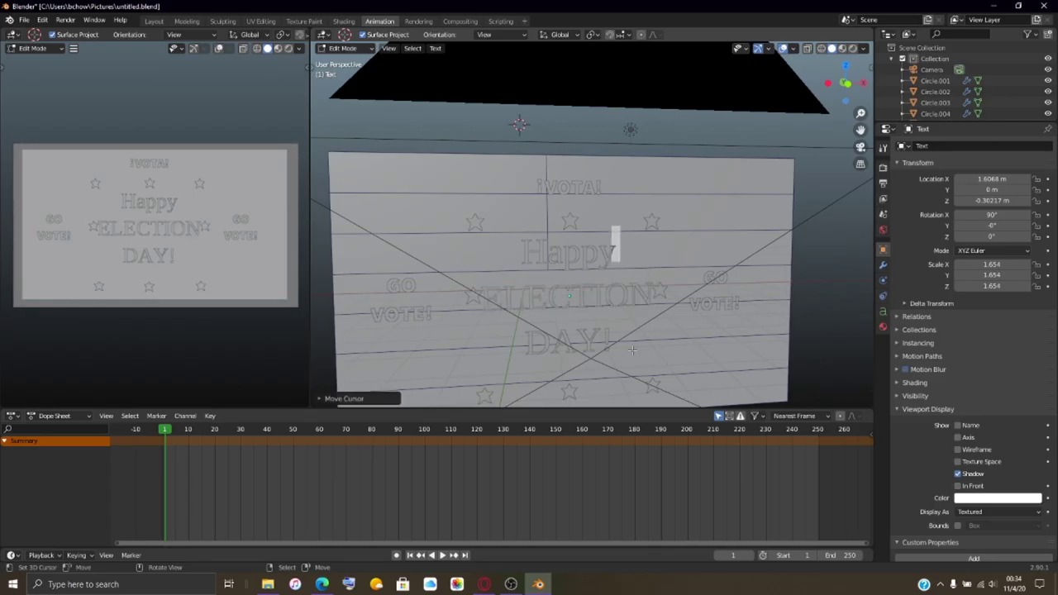
pyautogui.press('BackSpace')
pyautogui.press('BackSpace')
pyautogui.press('BackSpace')
pyautogui.press('BackSpace')
pyautogui.write('A')
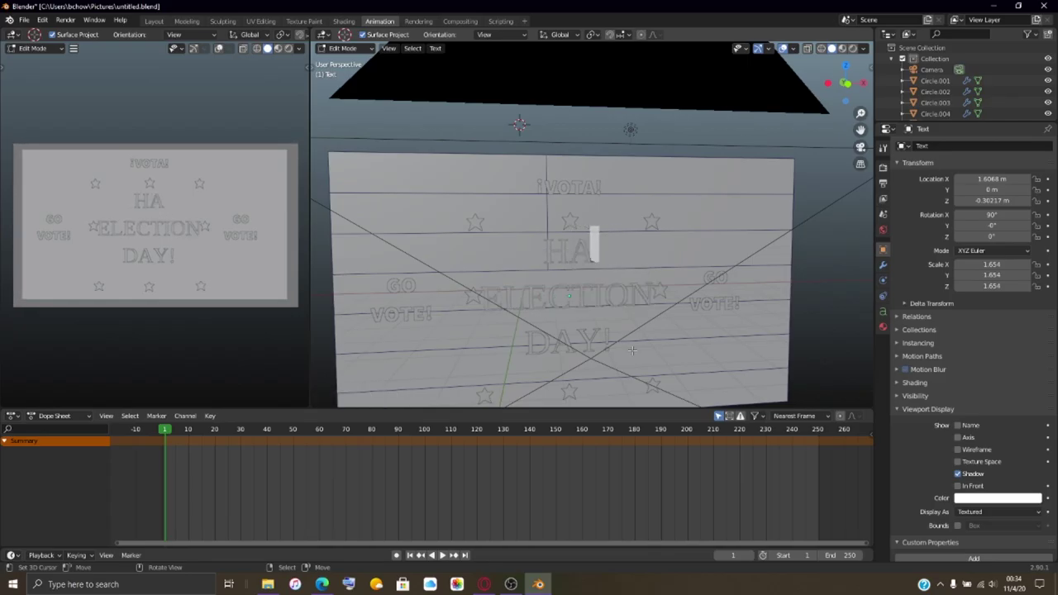
pyautogui.write('PPY')
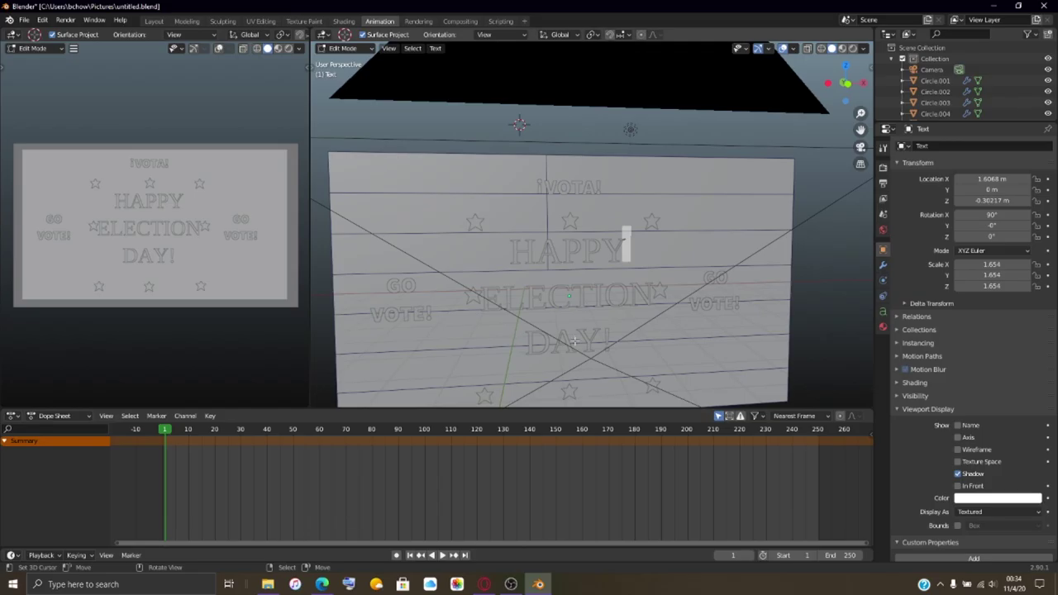
# Step: Change the regular font of the central greeting text to SourceSansPro-Black and return to Object Mode
pyautogui.click(883, 311)
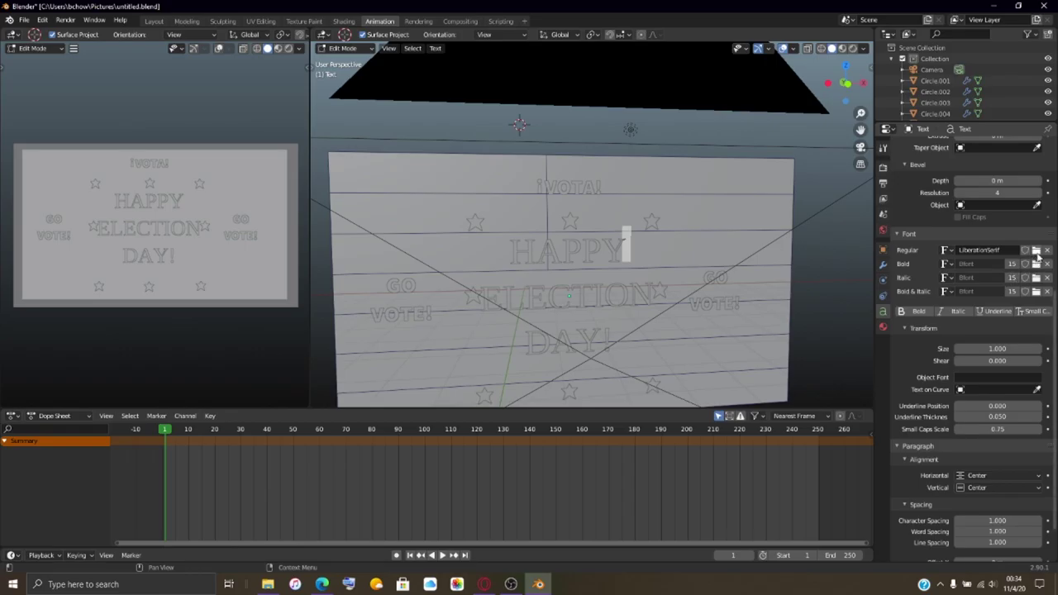
pyautogui.click(946, 250)
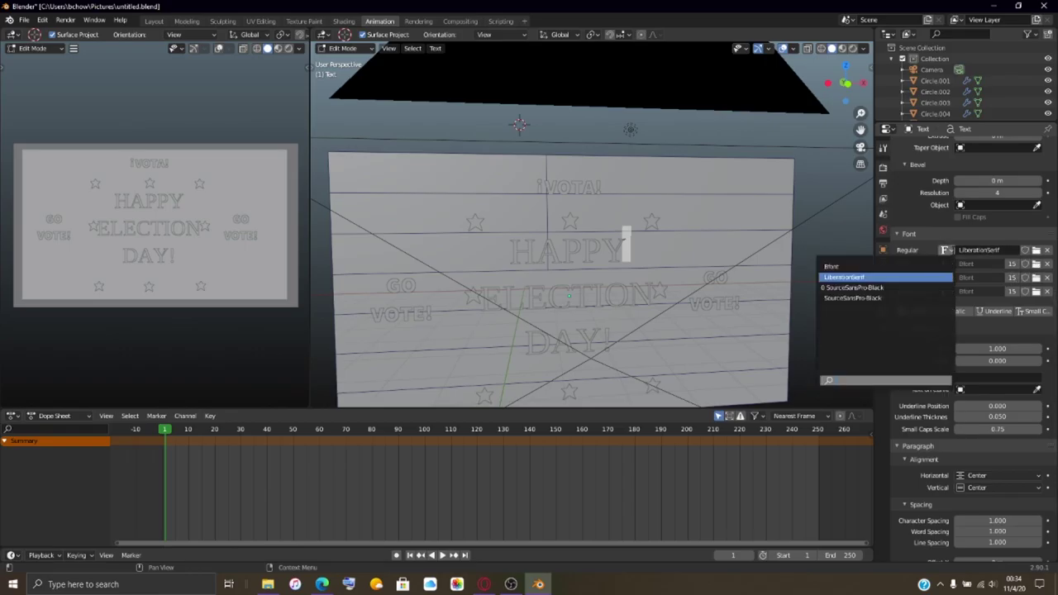
pyautogui.click(939, 288)
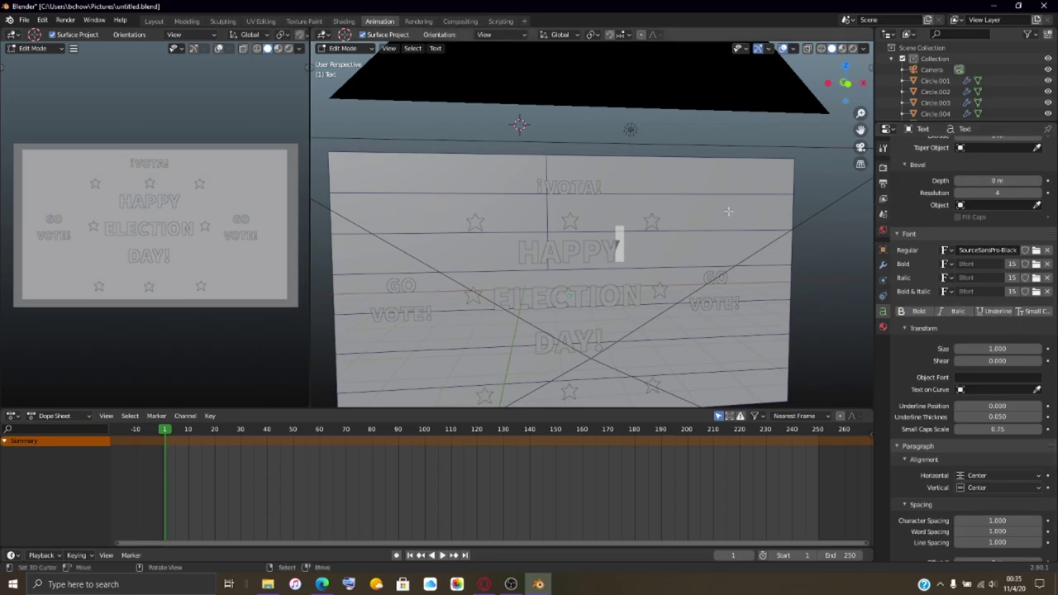
pyautogui.press('Tab')
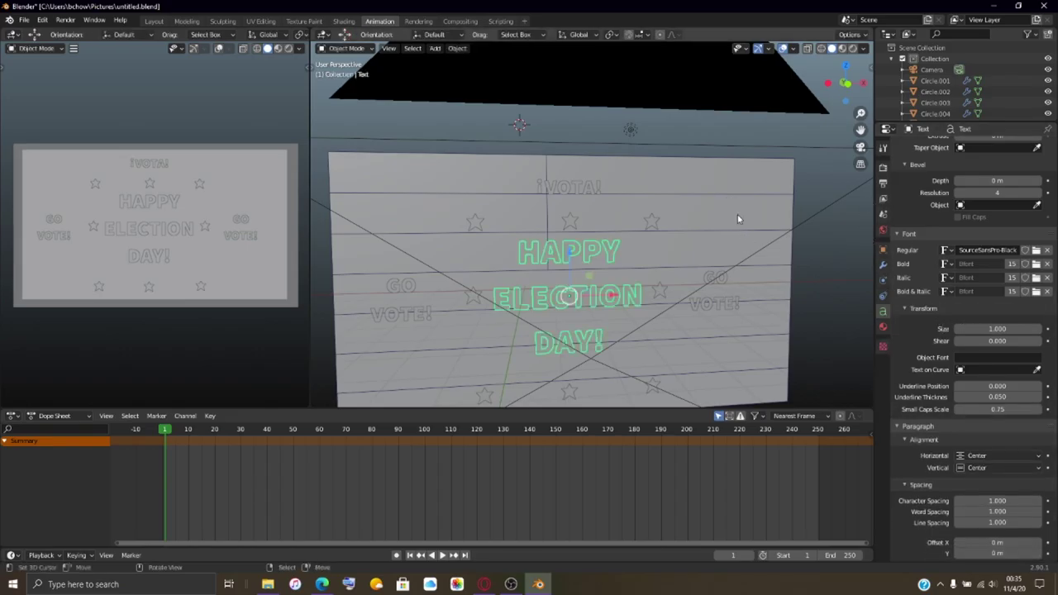
# Step: Inspect the restyled greeting against the backdrop and save the Blender file
pyautogui.scroll(4, 868, 230)
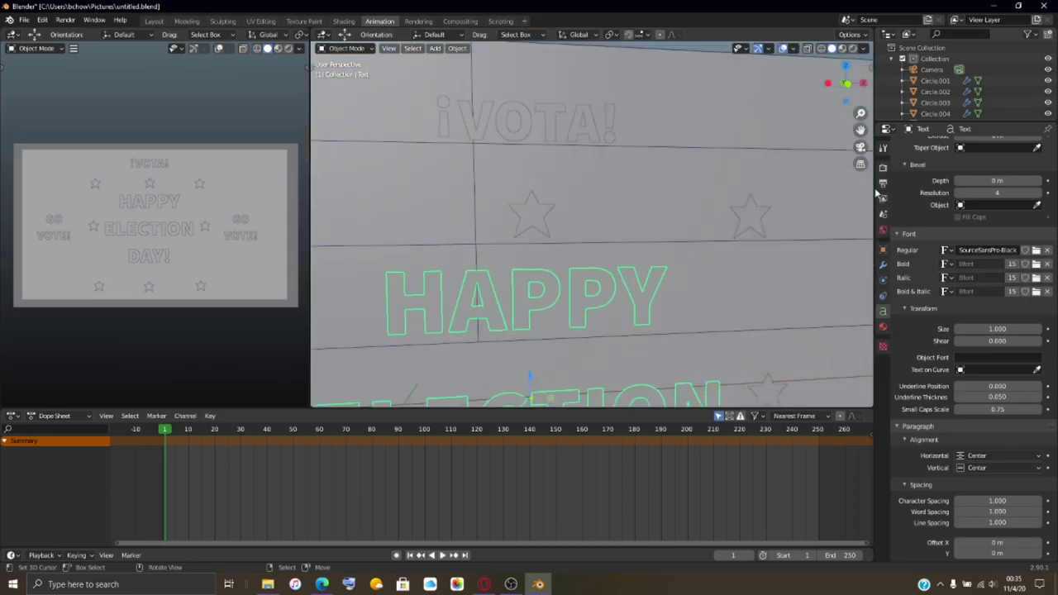
pyautogui.scroll(-6, 805, 193)
pyautogui.scroll(2, 776, 239)
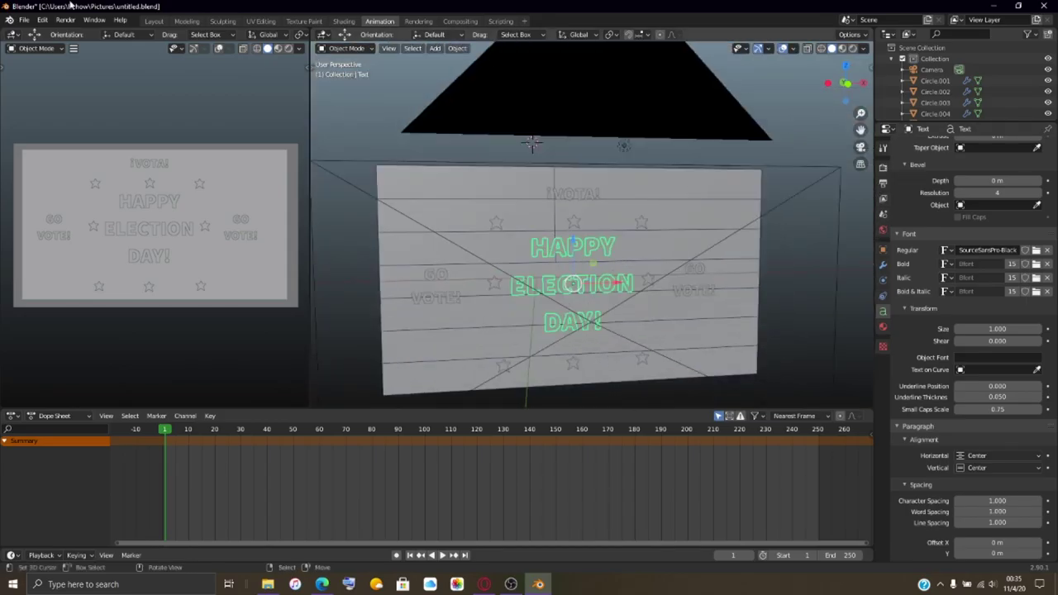
pyautogui.click(24, 20)
pyautogui.click(51, 93)
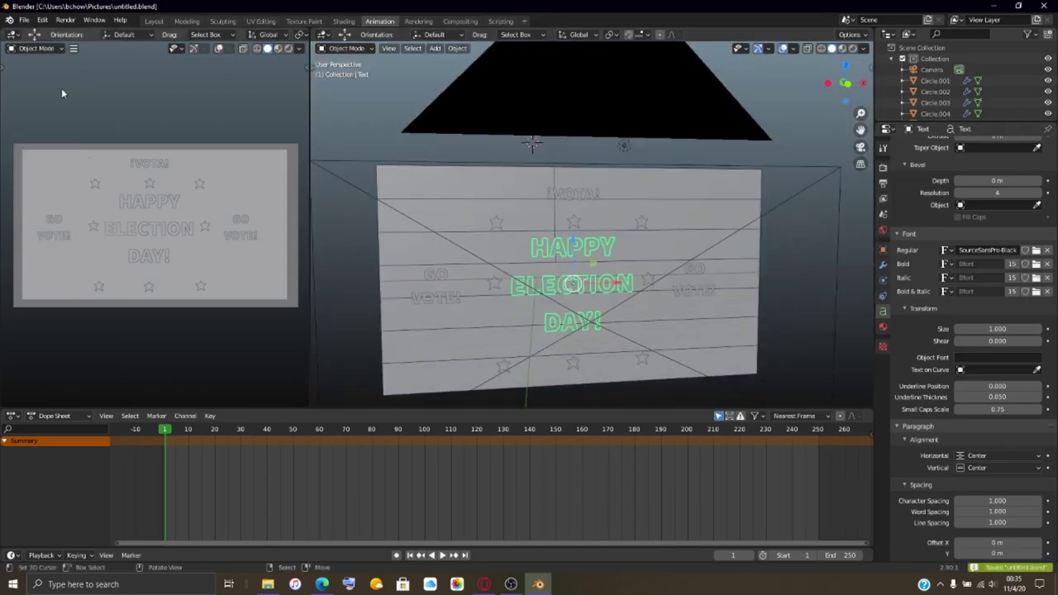
# Step: Preview the Election Day scene with rendered shading, look through the other workspaces, and return the Animation viewport to solid shading
pyautogui.click(853, 48)
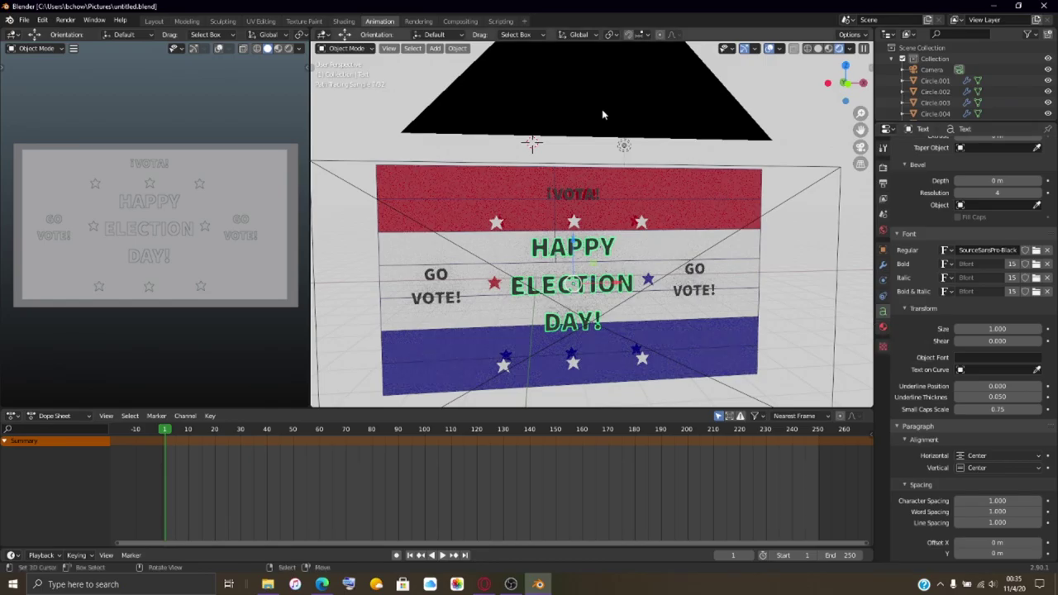
pyautogui.click(154, 21)
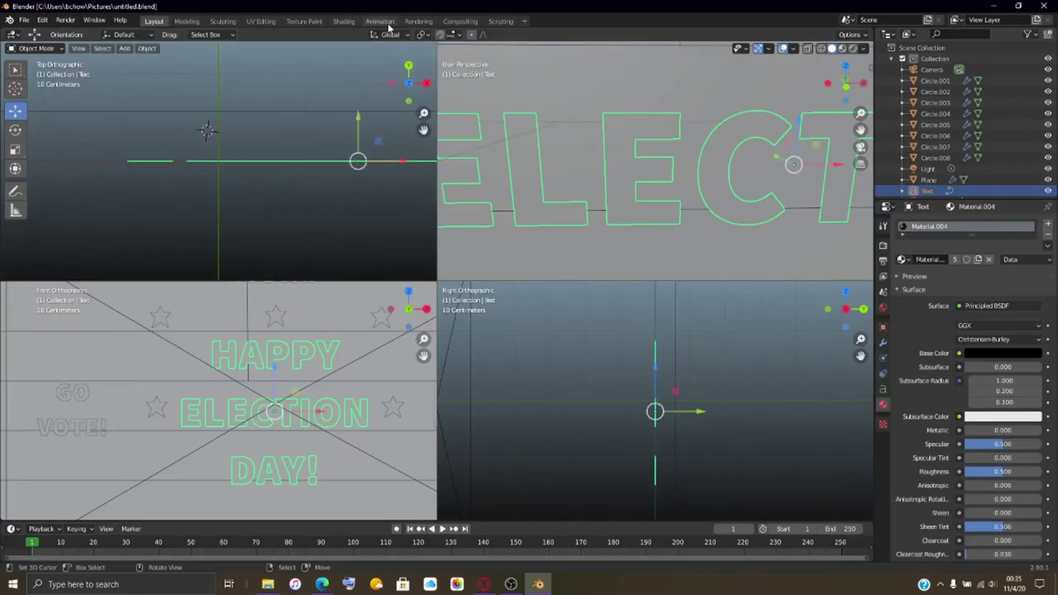
pyautogui.click(453, 22)
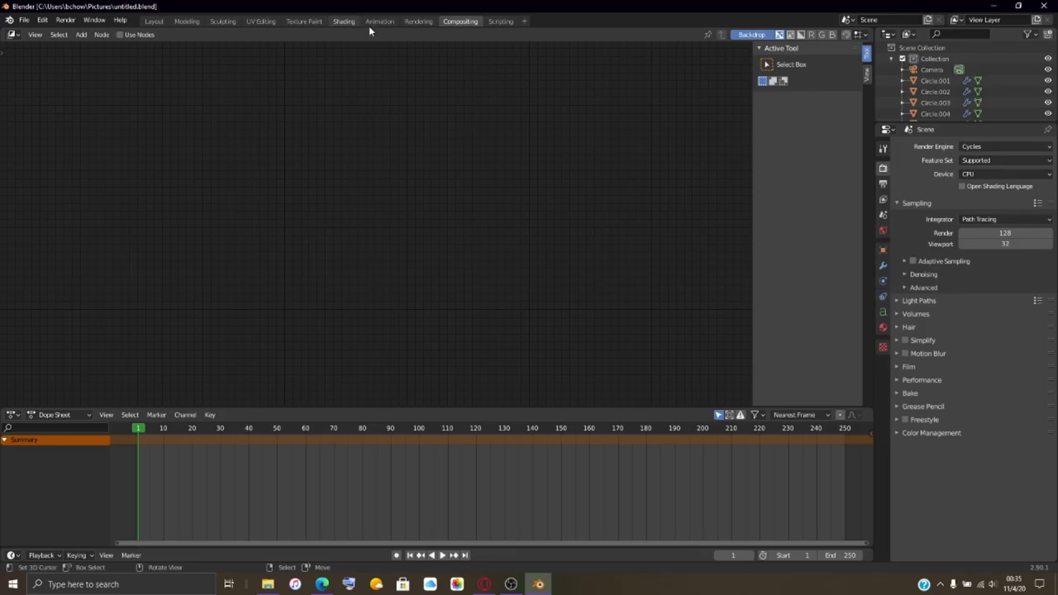
pyautogui.click(344, 21)
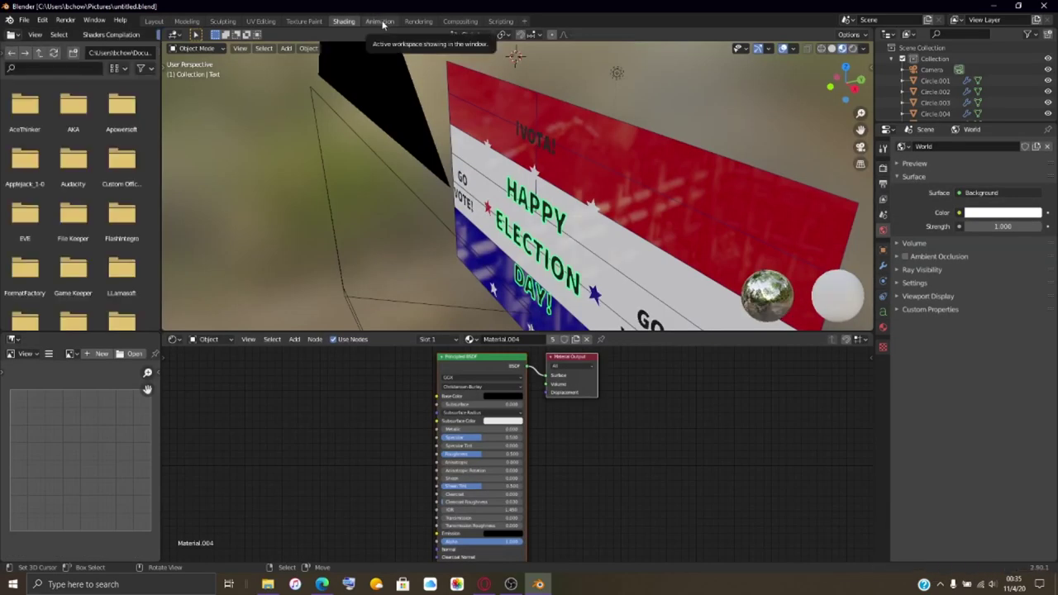
pyautogui.click(381, 22)
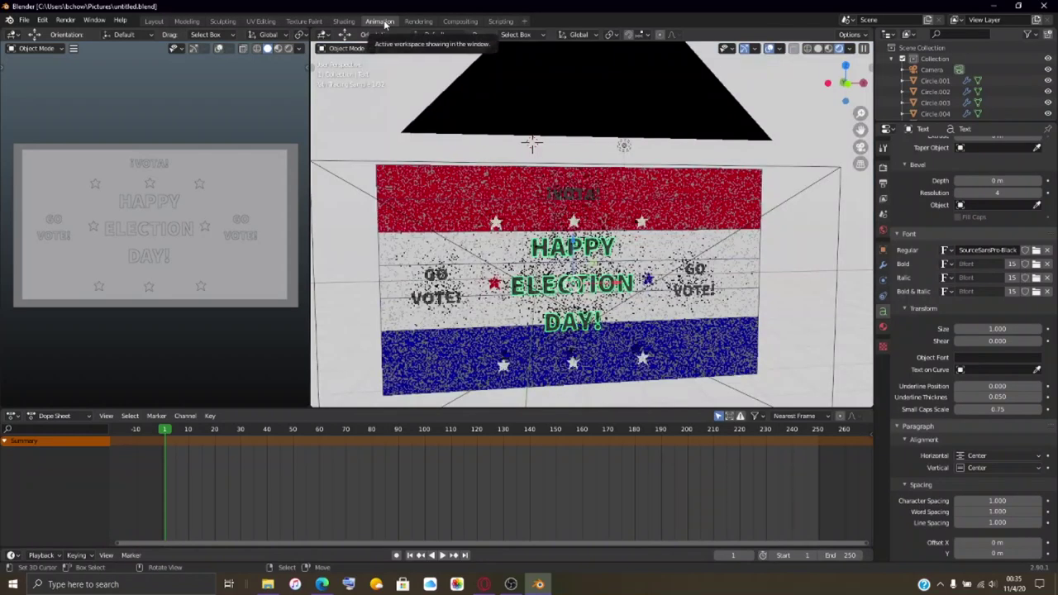
pyautogui.click(817, 48)
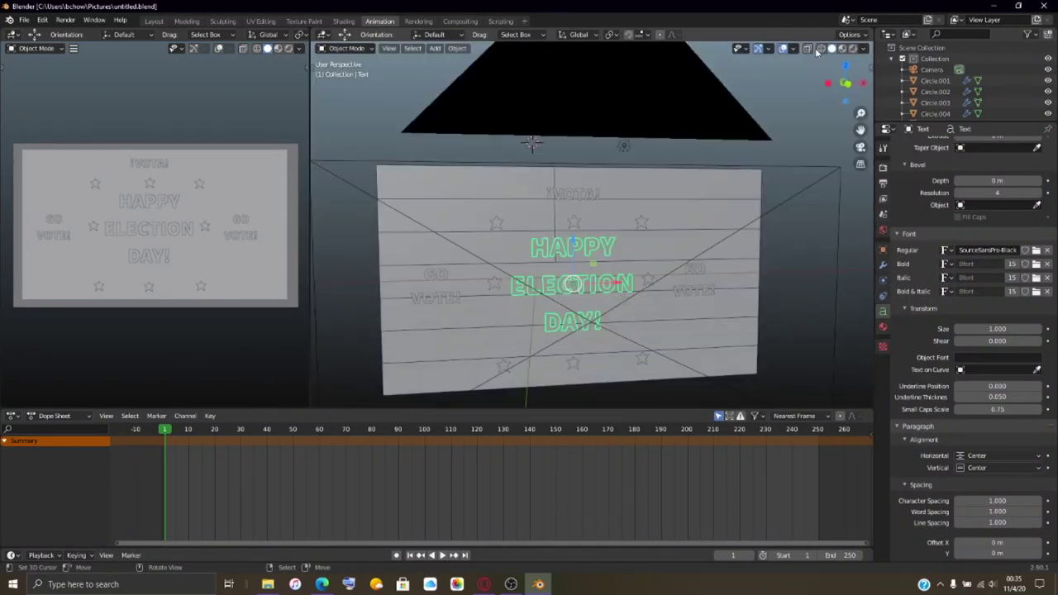
# Step: In the Layout workspace, set the Subsurface Color of the greeting text's Material.004 to black
pyautogui.click(154, 21)
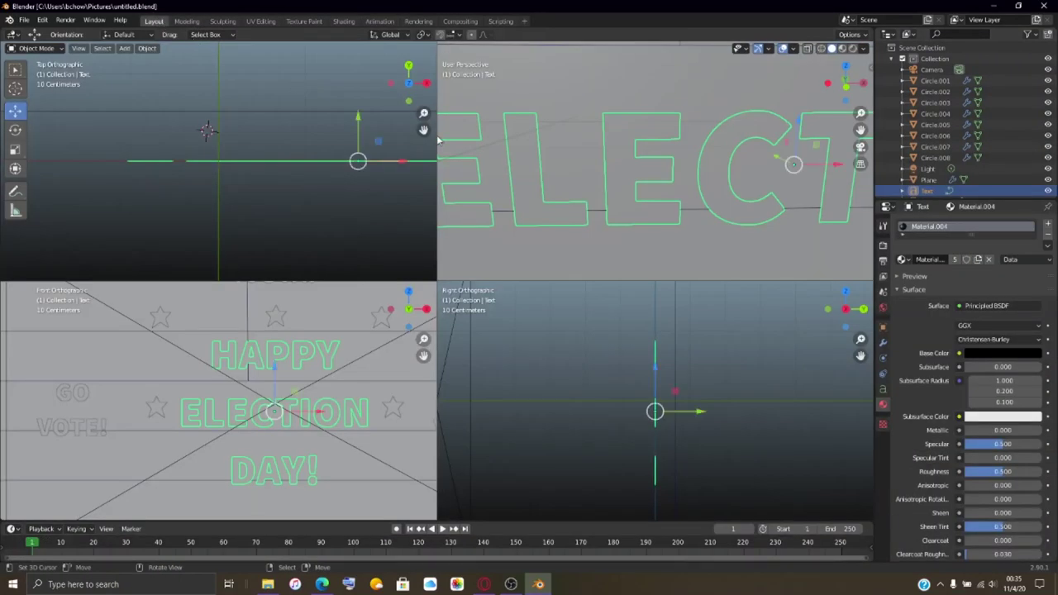
pyautogui.scroll(-5, 641, 252)
pyautogui.moveTo(637, 229); pyautogui.dragTo(634, 206, button='middle')
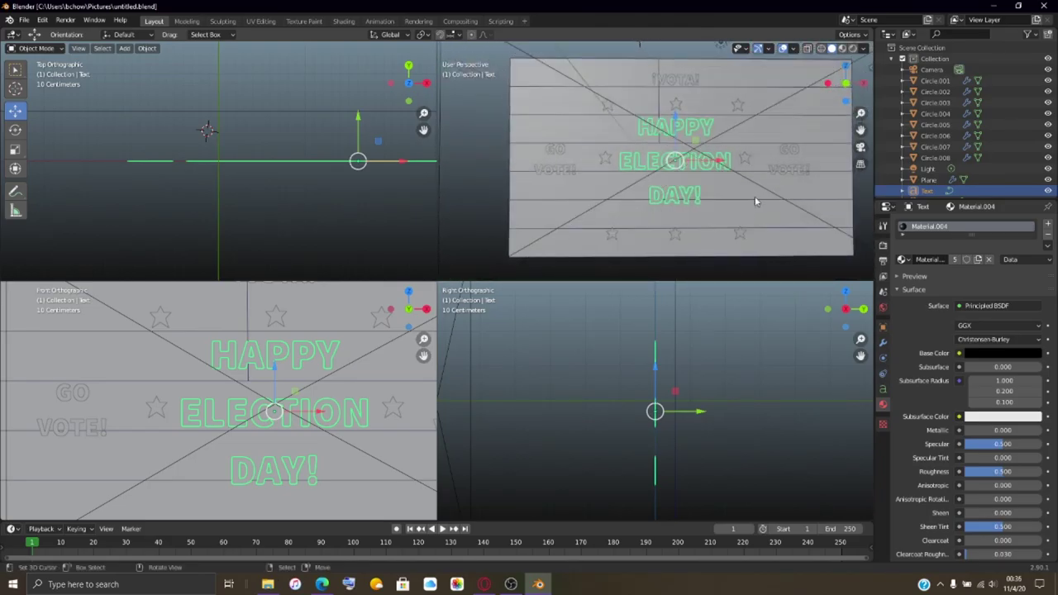
pyautogui.click(1002, 353)
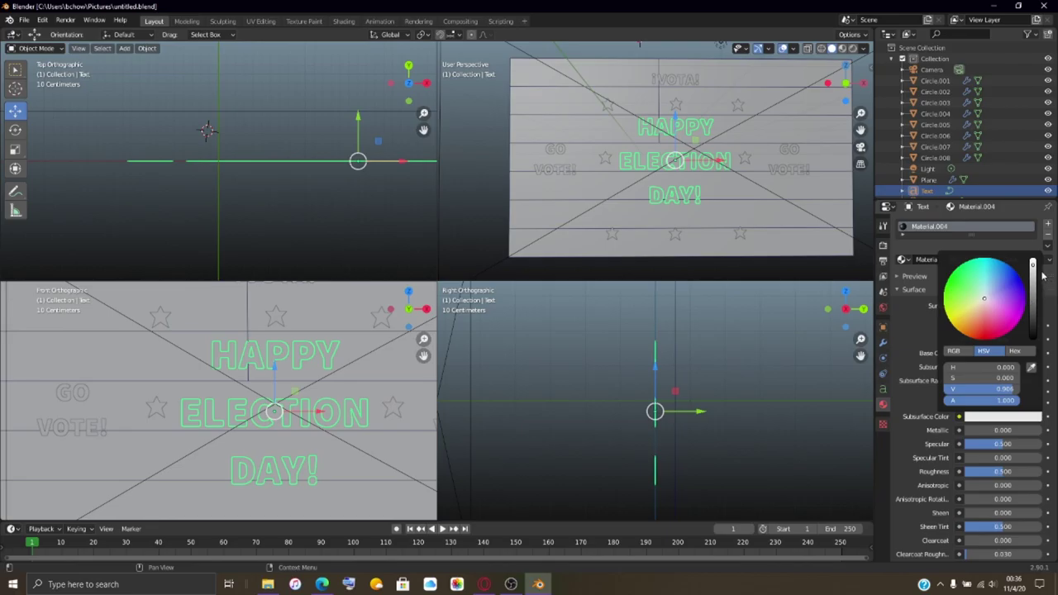
pyautogui.moveTo(1033, 266); pyautogui.dragTo(1032, 338)
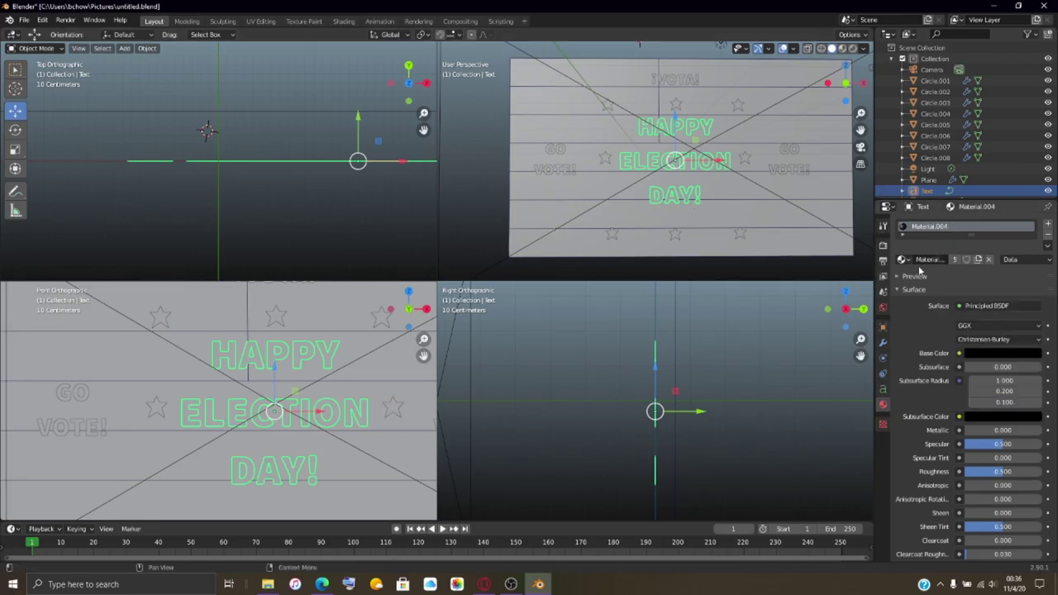
# Step: Show the scene in rendered shading and lower the text material's Specular value to 0
pyautogui.click(853, 48)
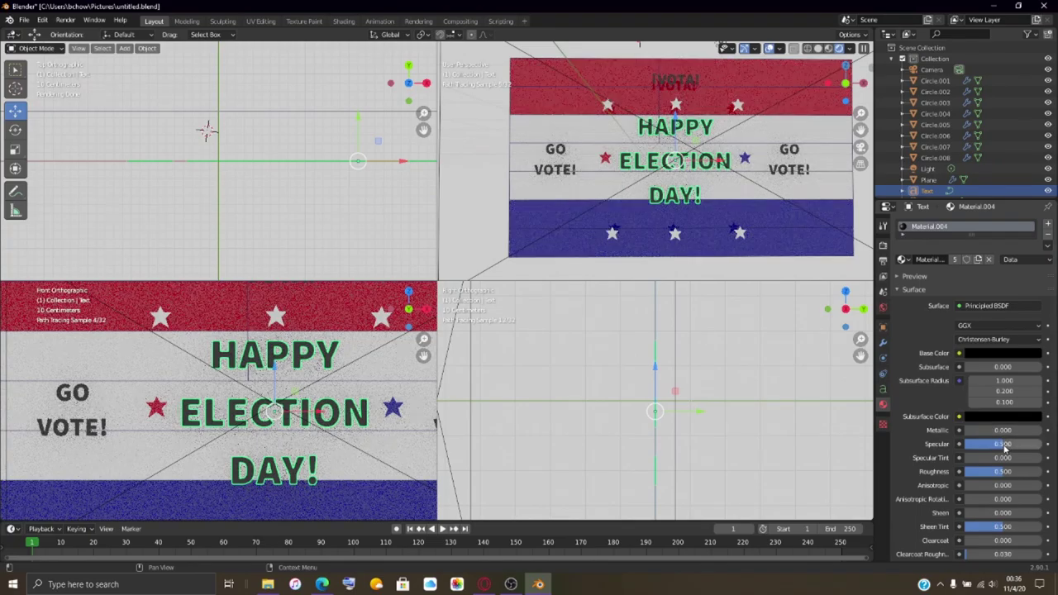
pyautogui.moveTo(996, 444); pyautogui.dragTo(988, 447)
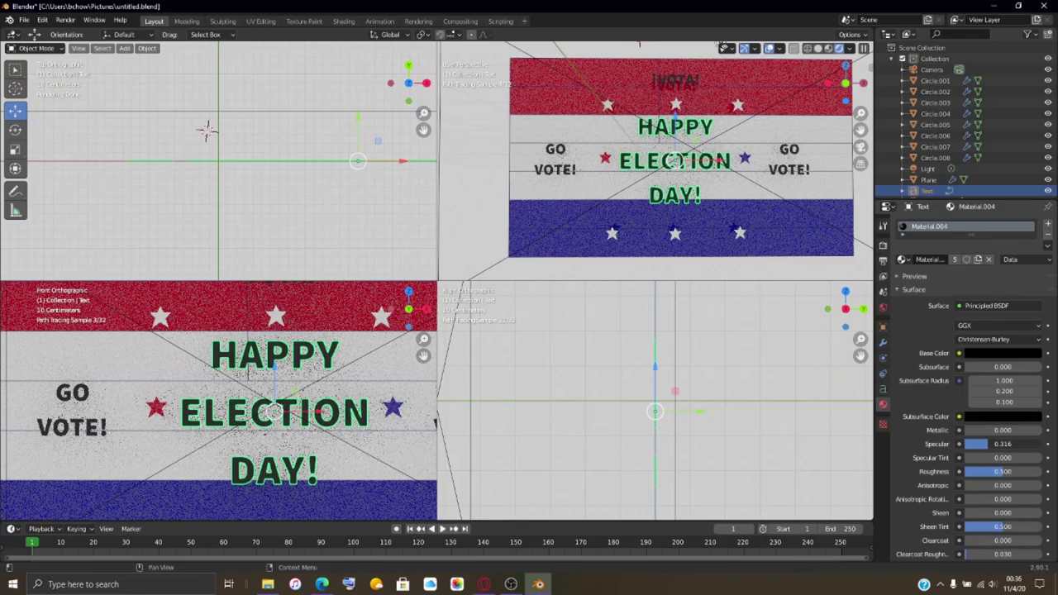
pyautogui.moveTo(968, 443); pyautogui.dragTo(960, 443)
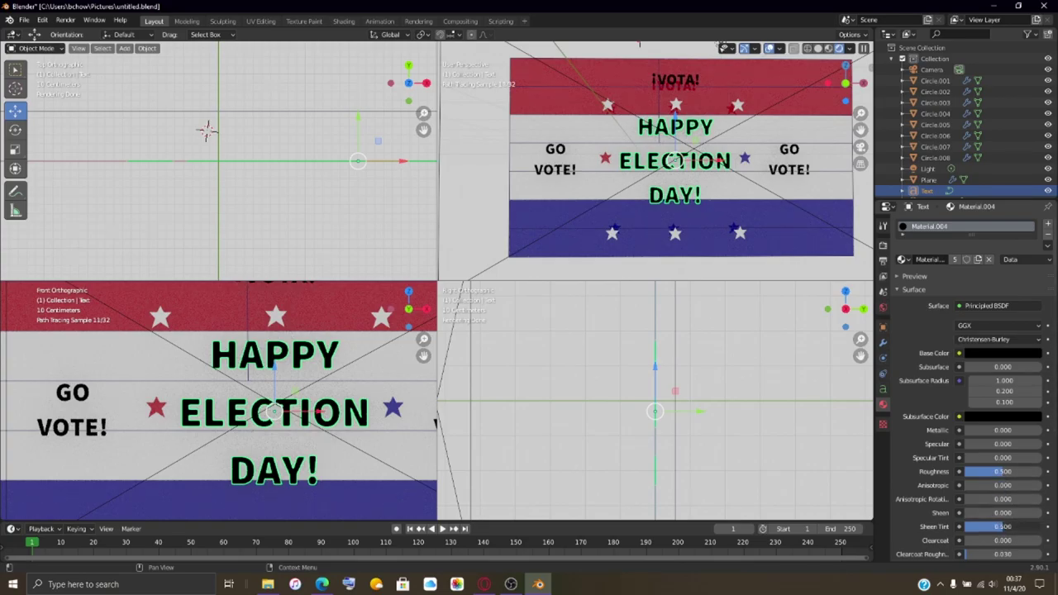
# Step: Lower the text material's Sheen Tint and Roughness values to 0
pyautogui.moveTo(1001, 527); pyautogui.dragTo(990, 526)
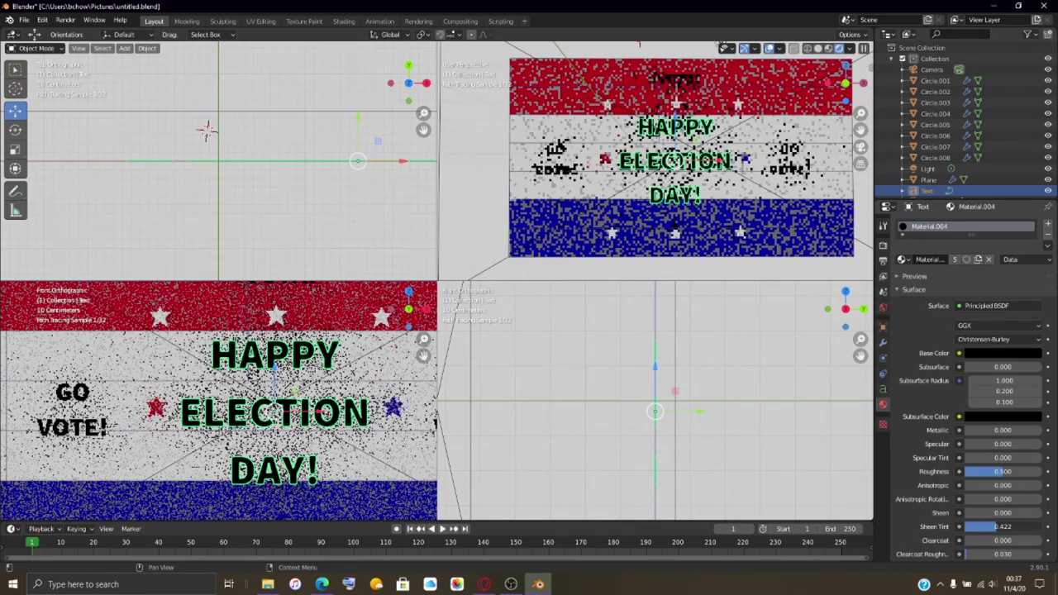
pyautogui.moveTo(990, 527); pyautogui.dragTo(965, 526)
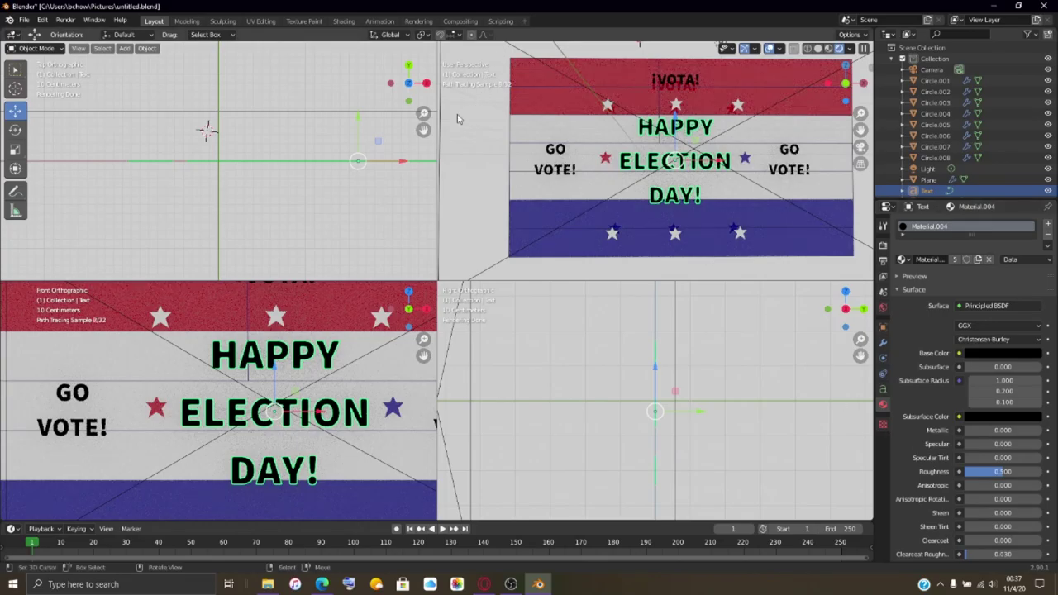
pyautogui.scroll(-6, 1020, 448)
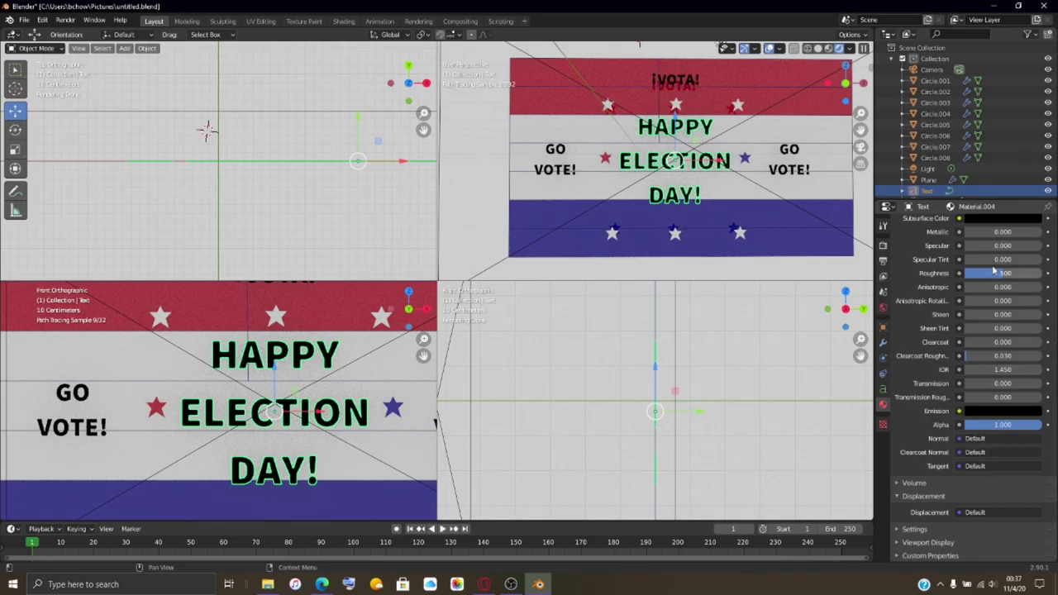
pyautogui.moveTo(1009, 277); pyautogui.dragTo(1009, 277)
pyautogui.moveTo(986, 278); pyautogui.dragTo(964, 276)
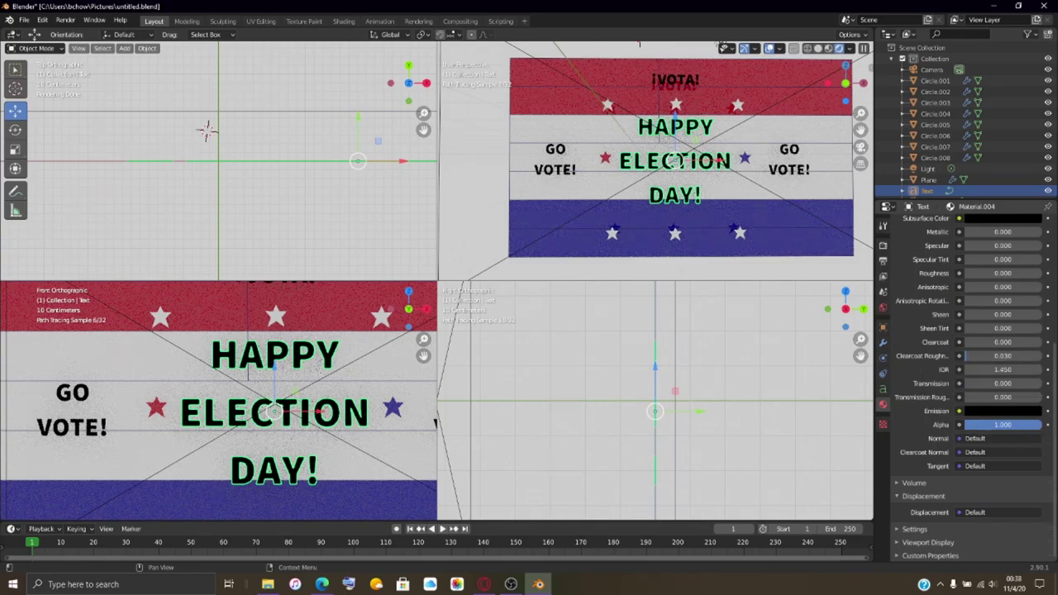
# Step: Try lower Alpha values on the text material, going down to 0 and back up to 0.326
pyautogui.moveTo(1002, 424); pyautogui.dragTo(996, 424)
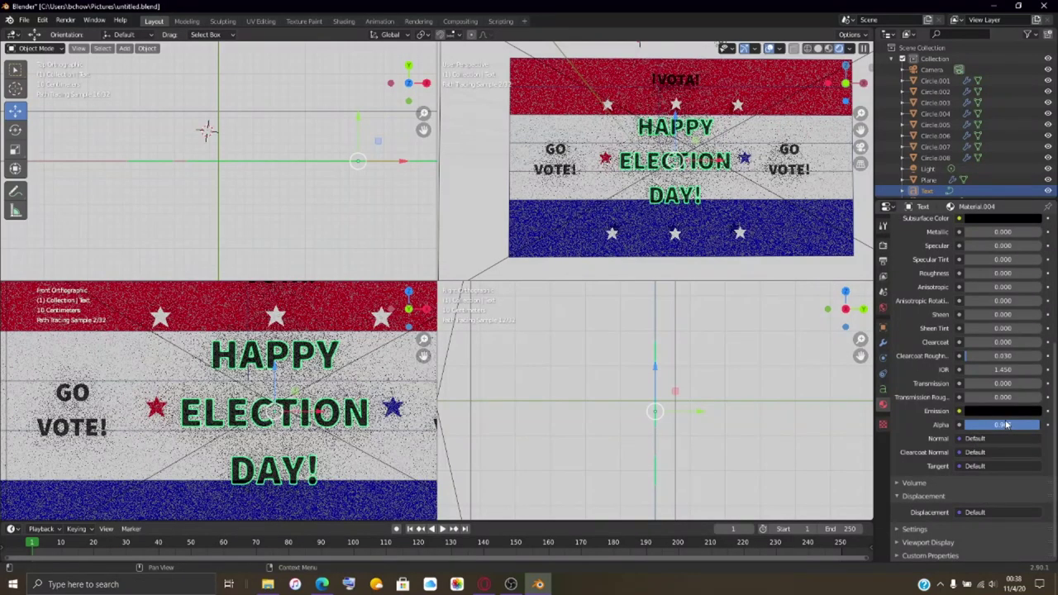
pyautogui.moveTo(1006, 424); pyautogui.dragTo(967, 424)
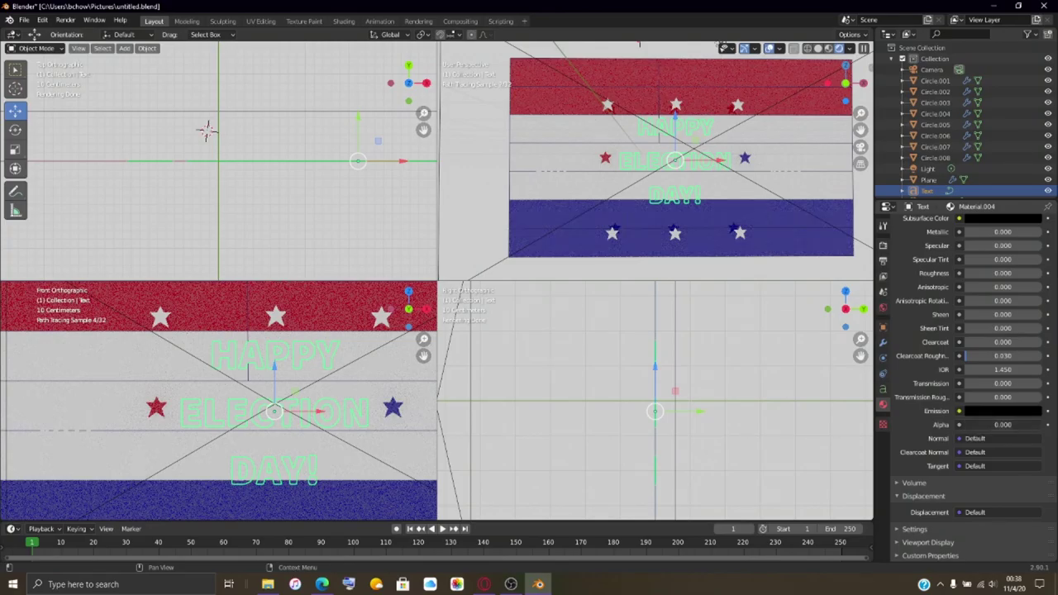
pyautogui.moveTo(969, 425); pyautogui.dragTo(982, 427)
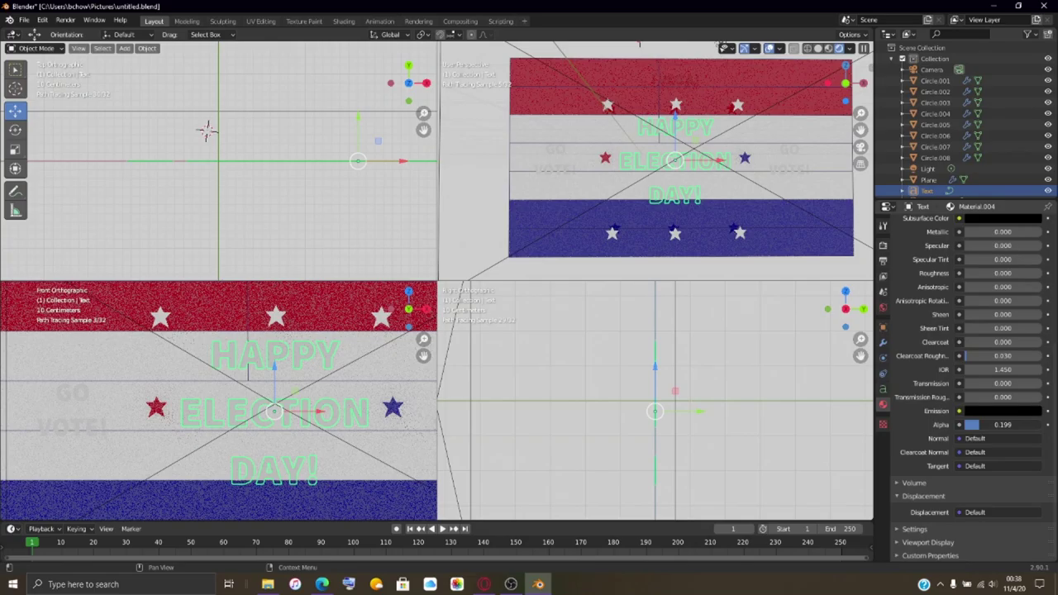
pyautogui.moveTo(981, 425); pyautogui.dragTo(995, 427)
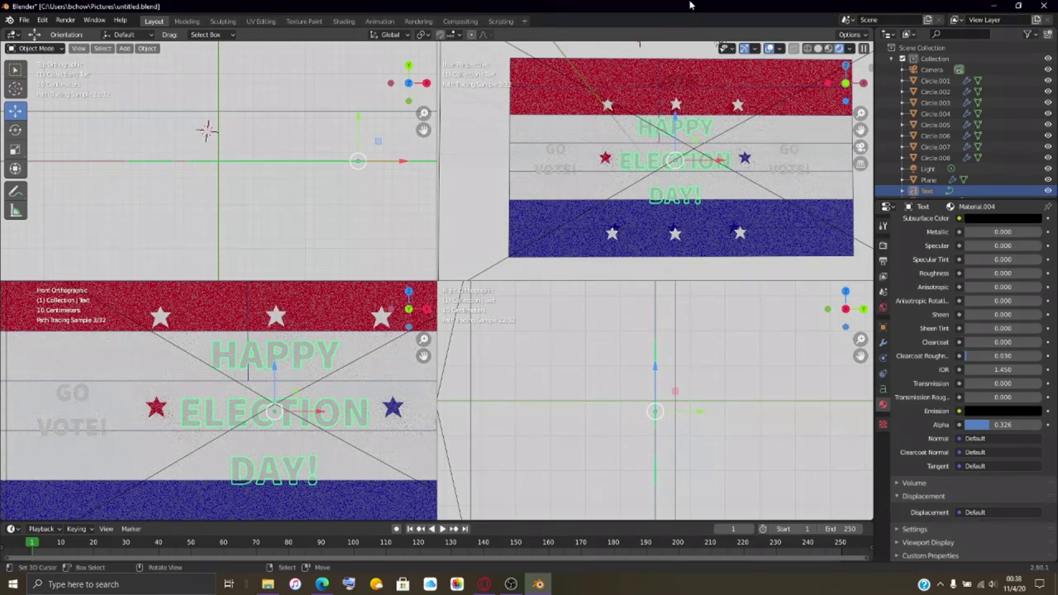
# Step: Return the viewports to solid shading and set the text material's Alpha to 1.0
pyautogui.hotkey('shift', 'z')
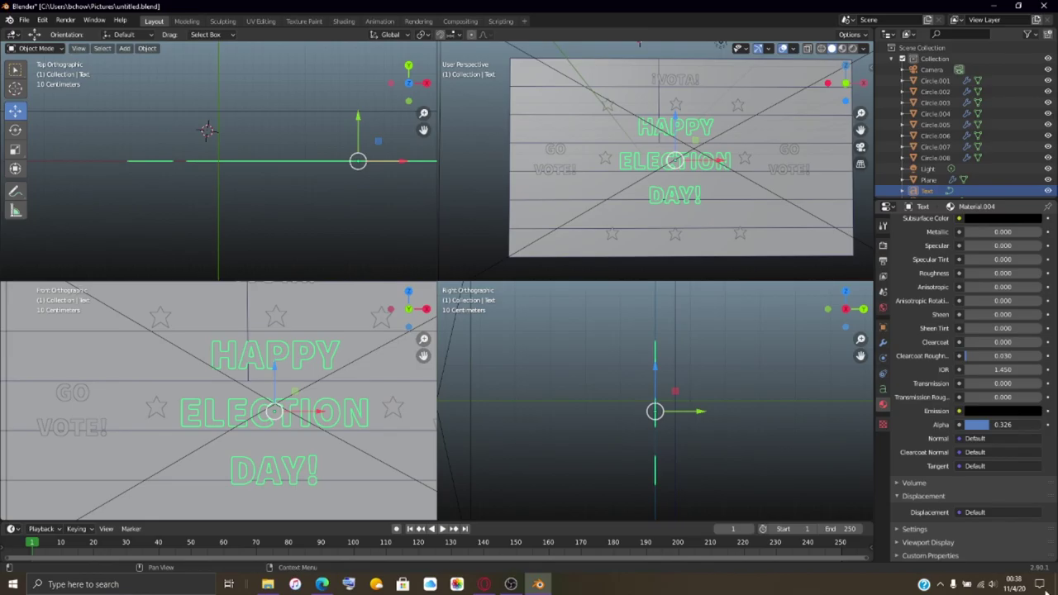
pyautogui.moveTo(1000, 425); pyautogui.dragTo(1021, 422)
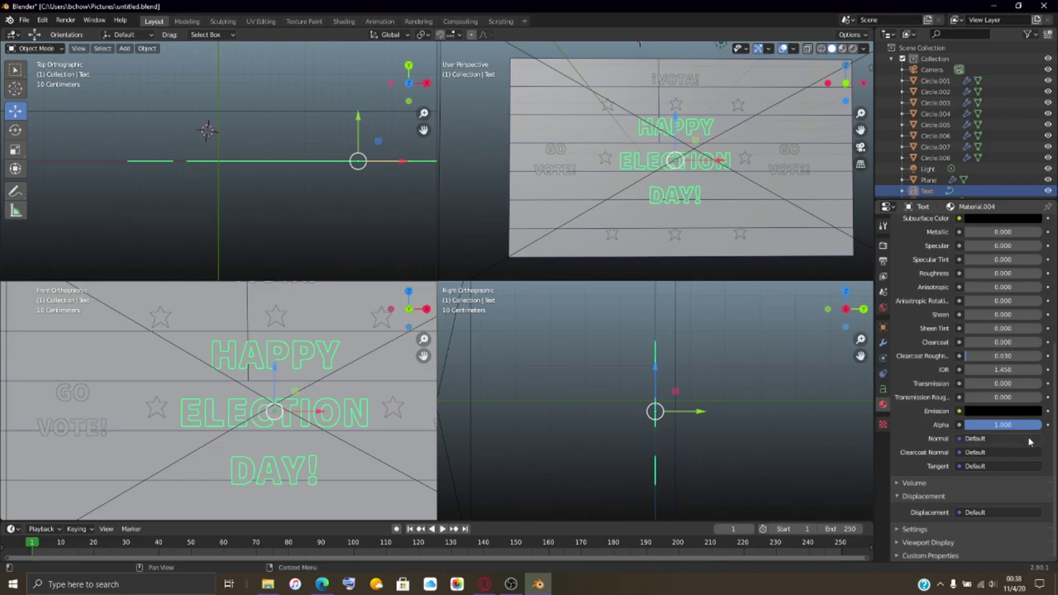
pyautogui.click(1036, 425)
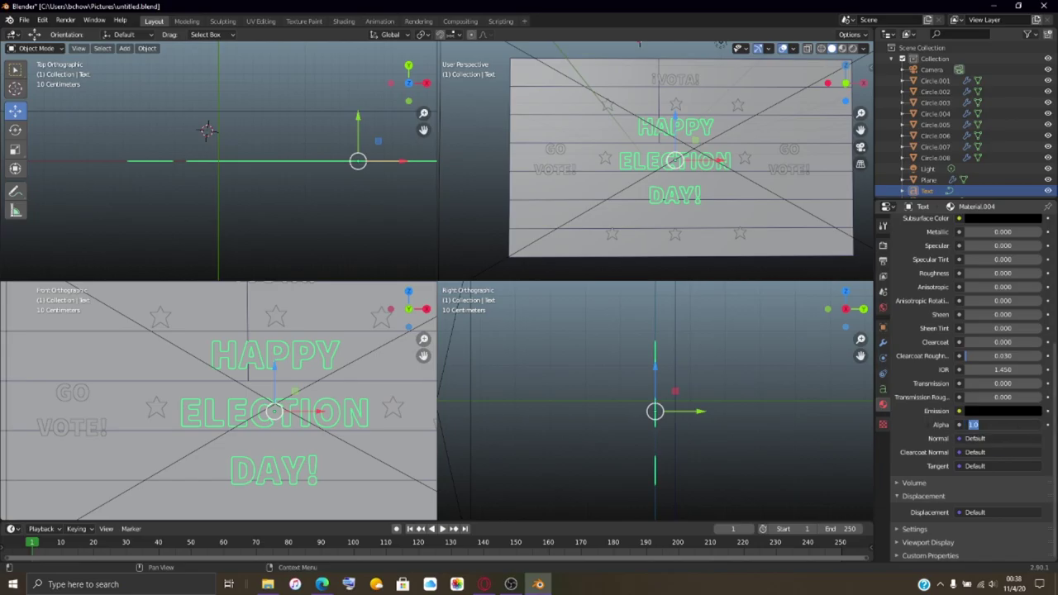
pyautogui.press('Return')
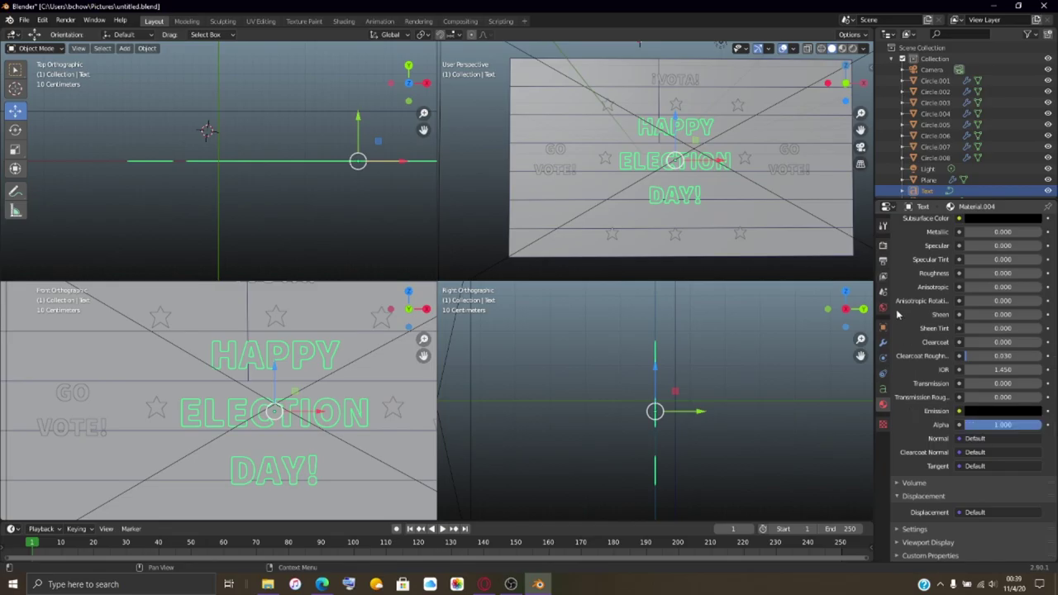
# Step: Save the current Blender file with the updated text material
pyautogui.click(853, 48)
pyautogui.scroll(4, 946, 356)
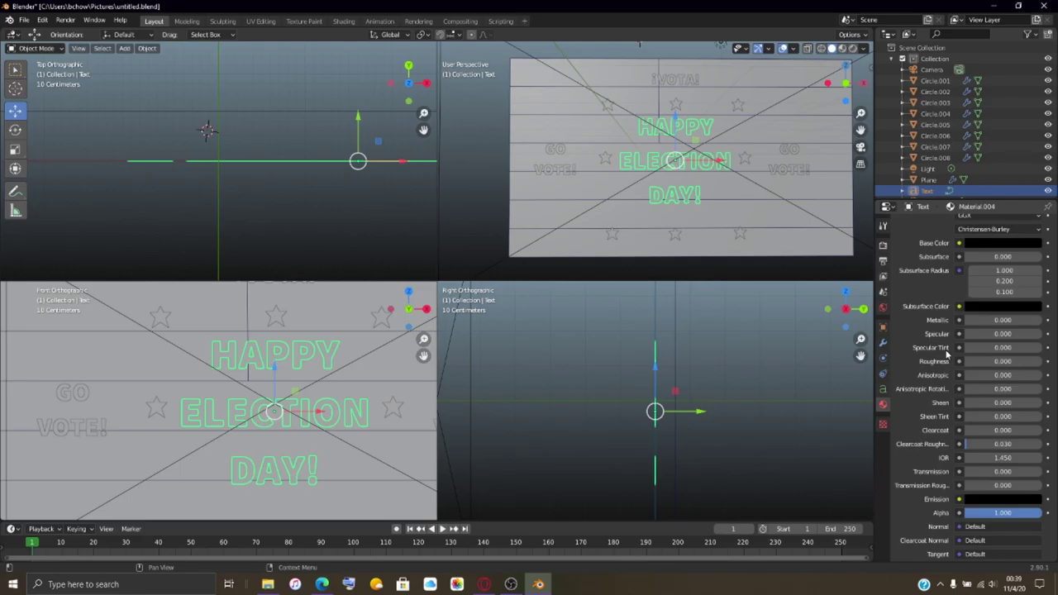
pyautogui.scroll(1, 947, 353)
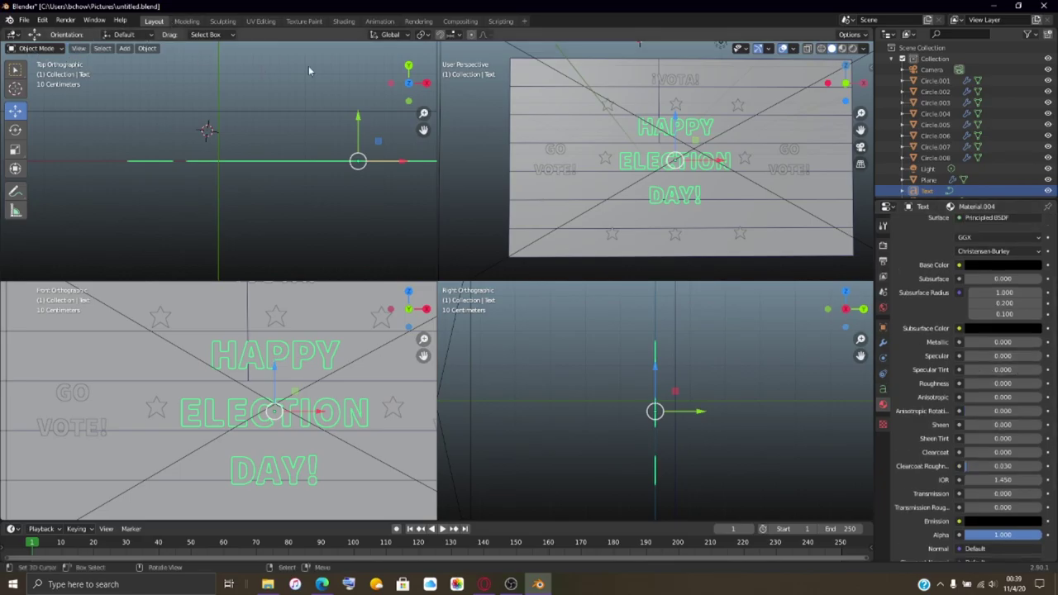
pyautogui.click(70, 19)
pyautogui.click(70, 20)
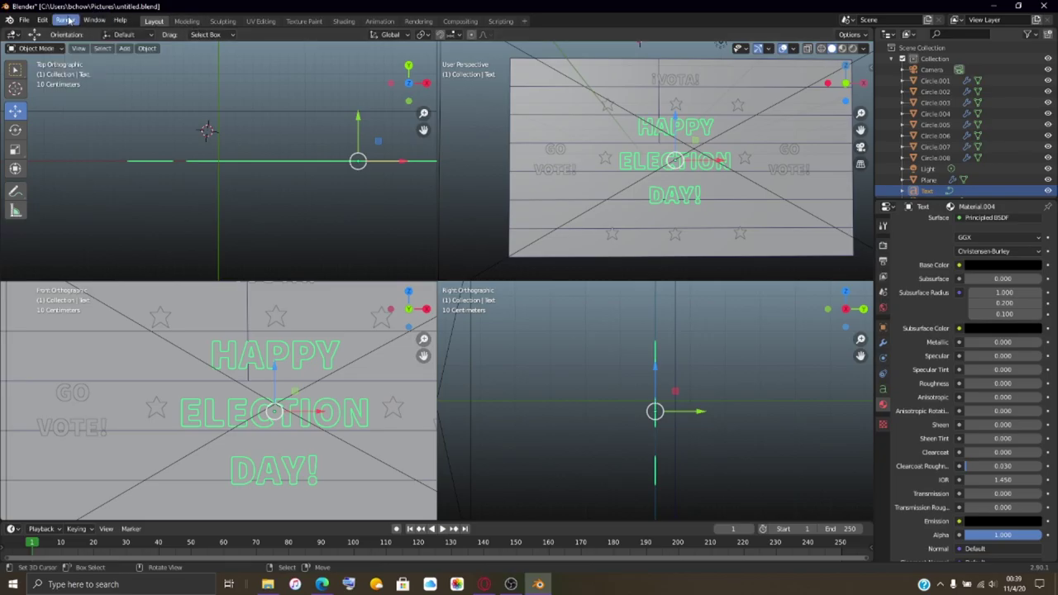
pyautogui.click(24, 20)
pyautogui.click(69, 93)
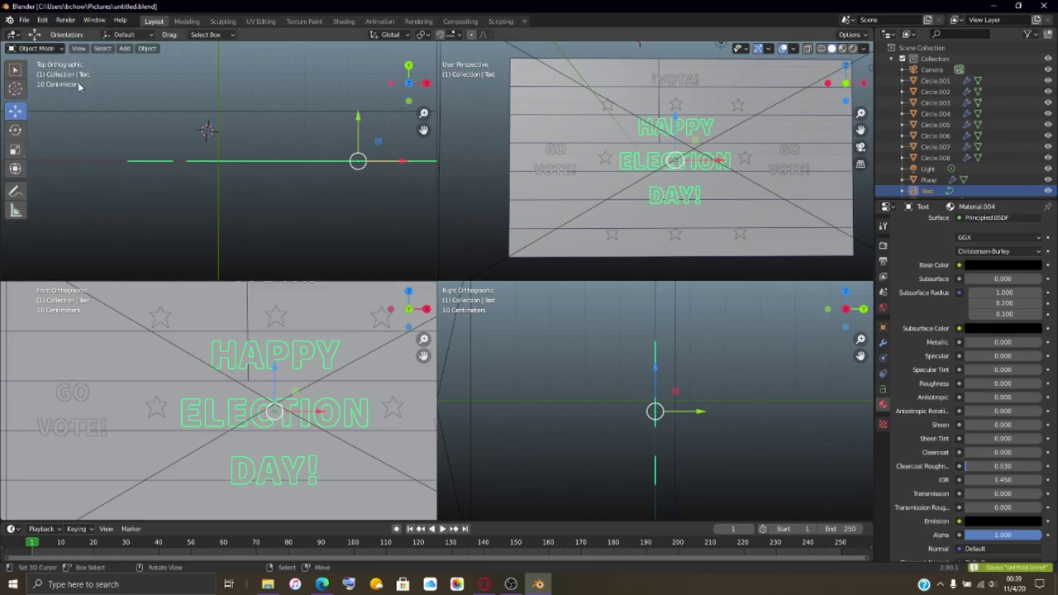
# Step: Render the scene and view the render result in a maximized window
pyautogui.click(63, 20)
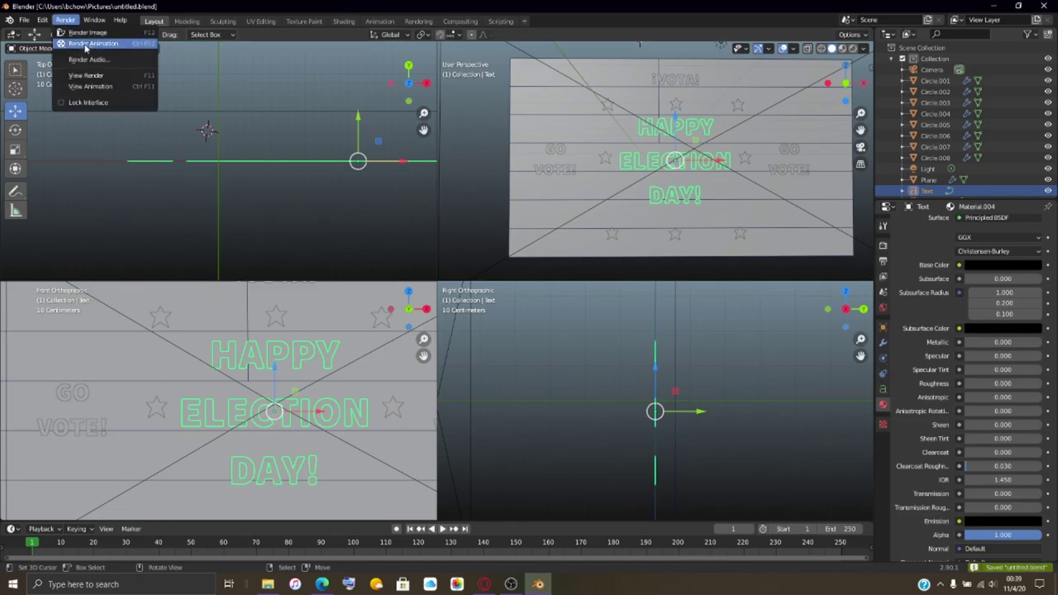
pyautogui.click(107, 43)
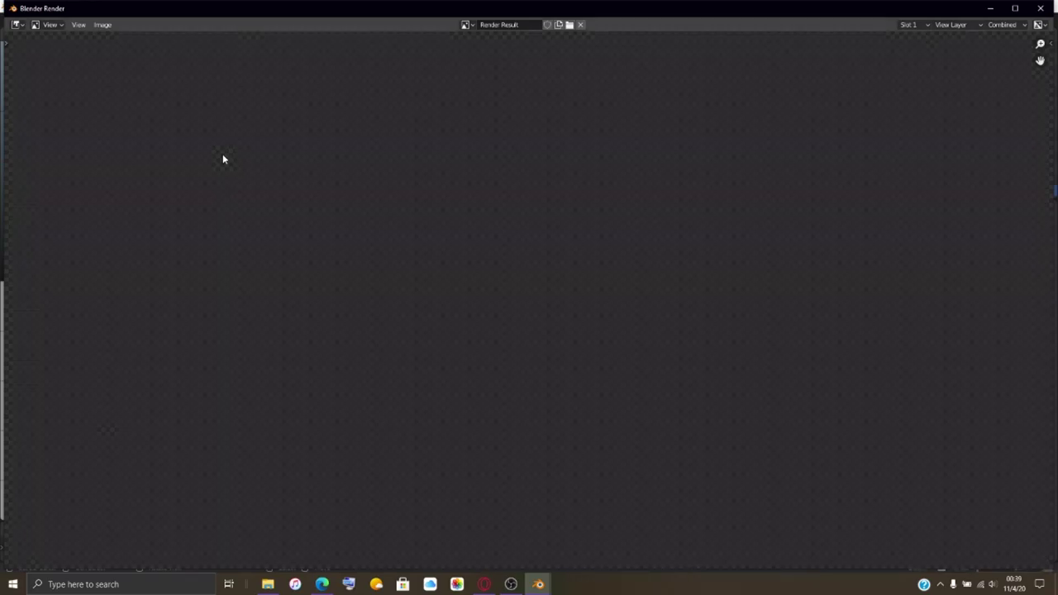
pyautogui.click(1012, 8)
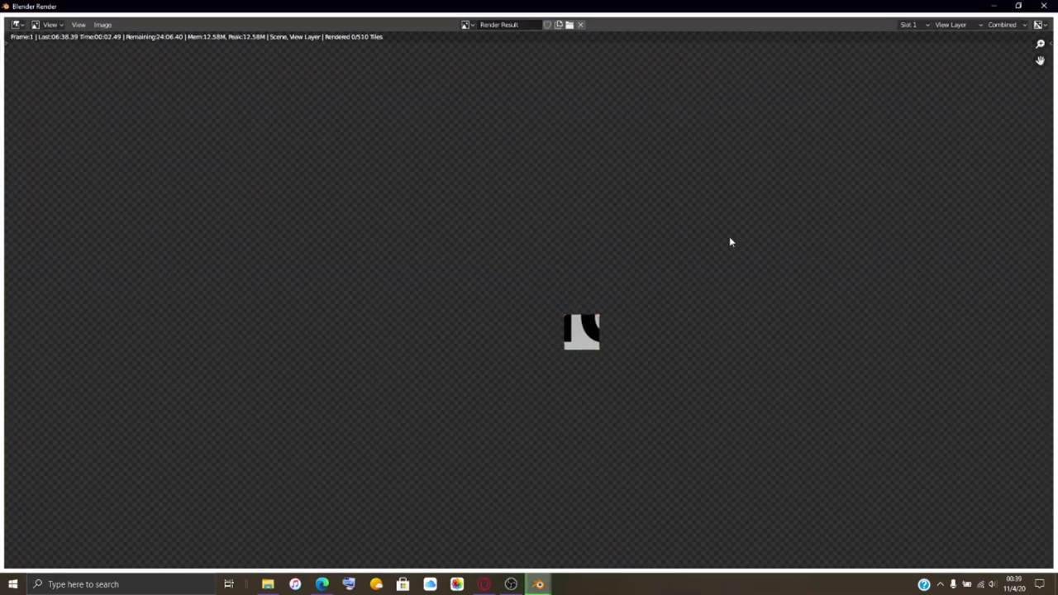
pyautogui.scroll(1, 671, 270)
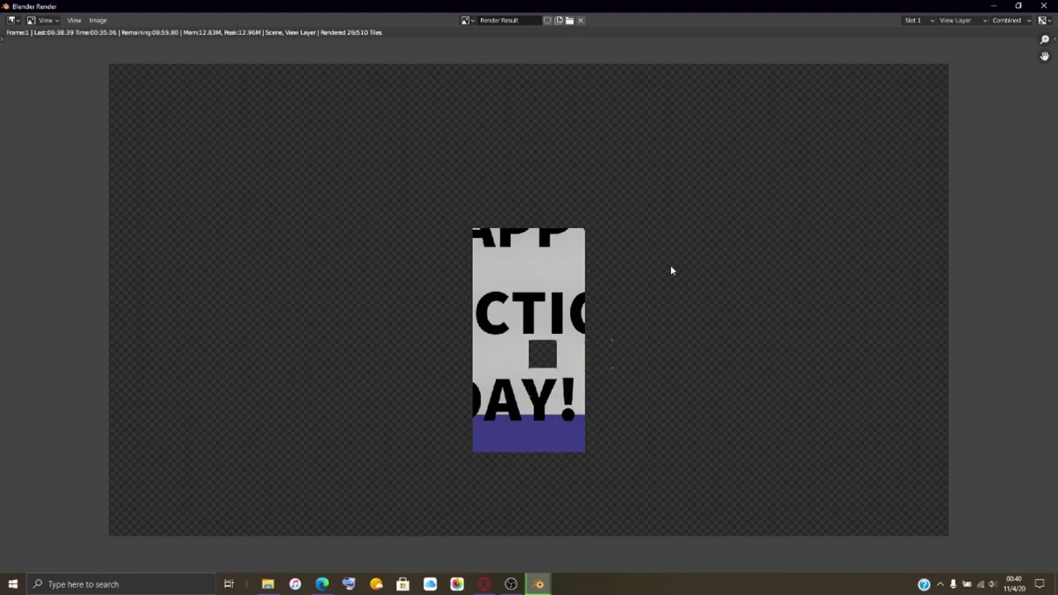
# Step: Return to the modelling window and move the "HAPPY ELECTION DAY!" text vertically along Z to centre it on the backdrop
pyautogui.moveTo(539, 591)
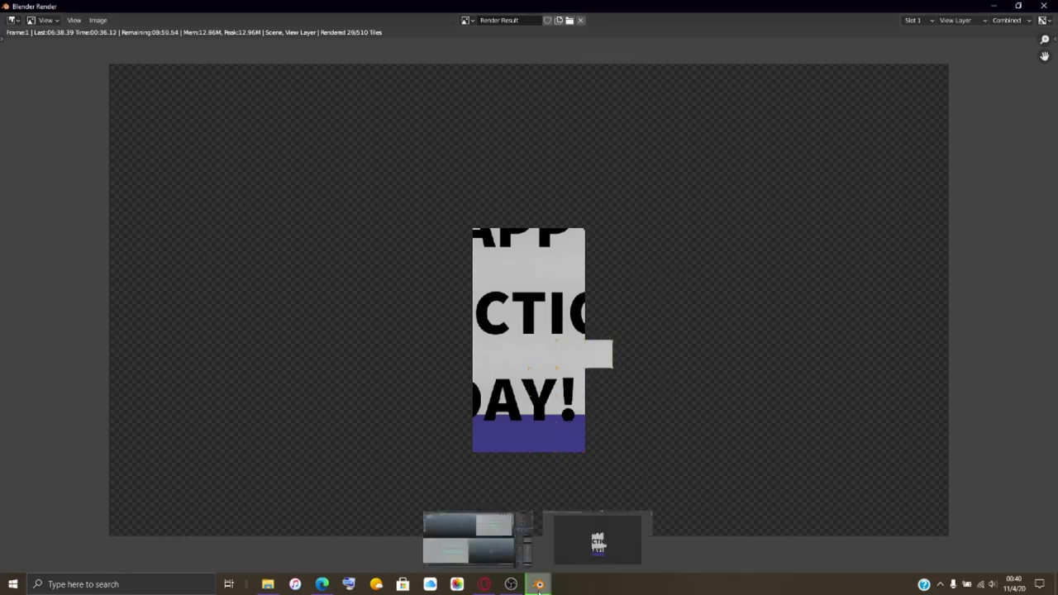
pyautogui.click(483, 549)
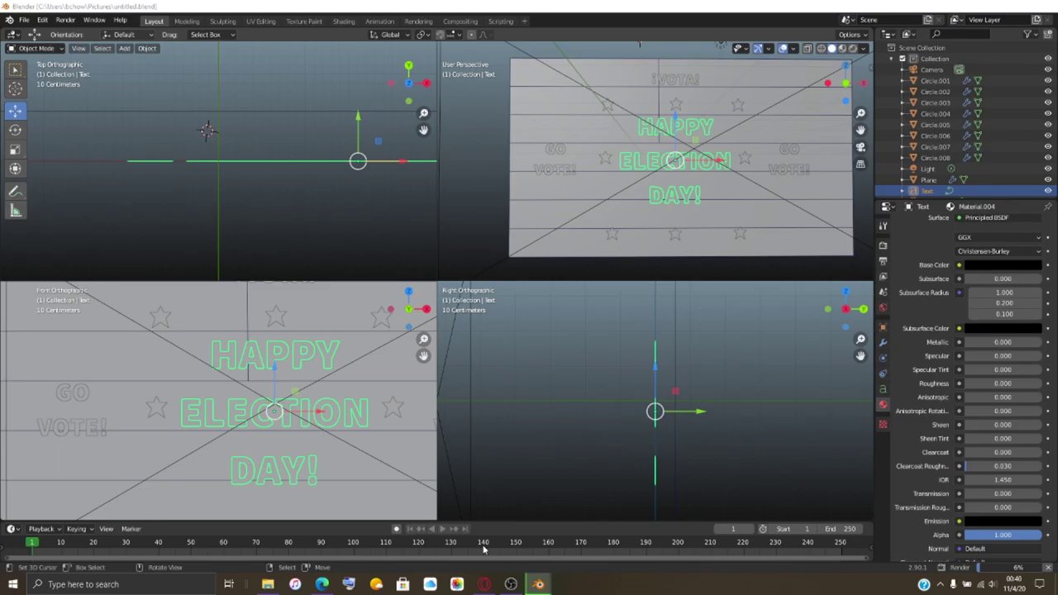
pyautogui.press('g')
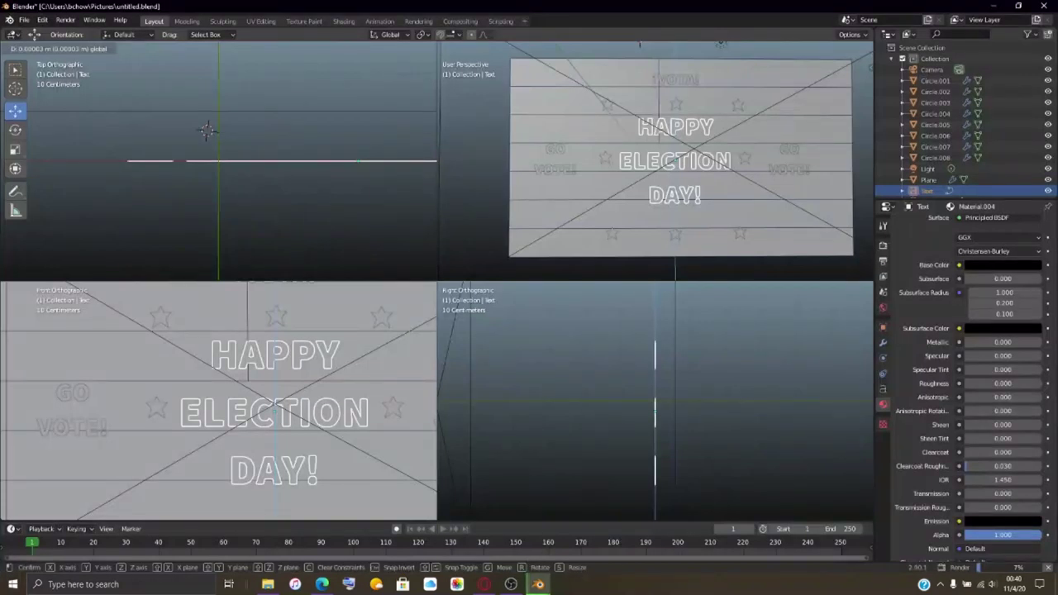
pyautogui.moveTo(538, 585)
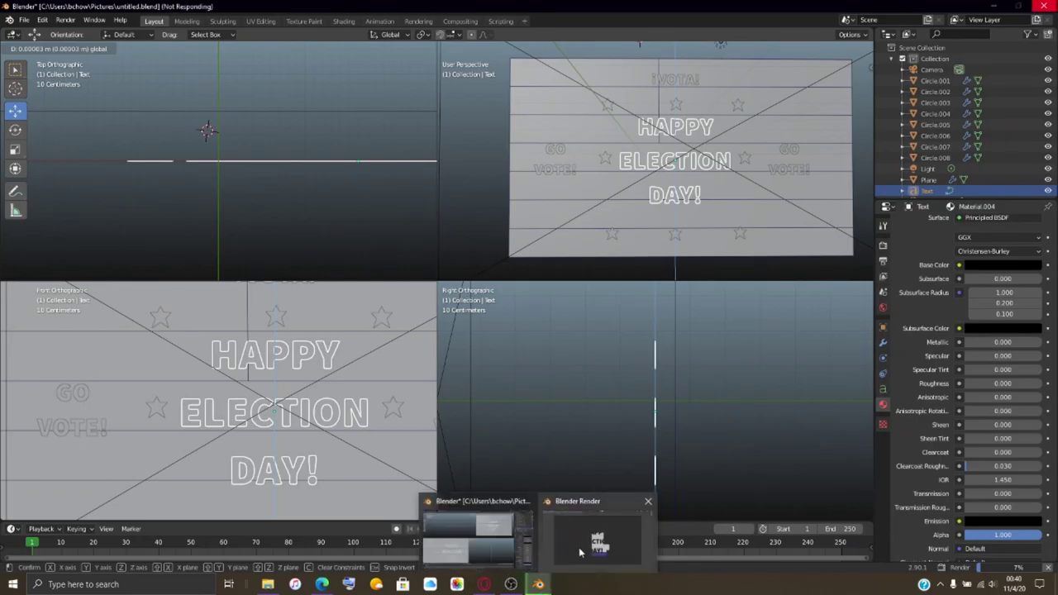
pyautogui.click(579, 547)
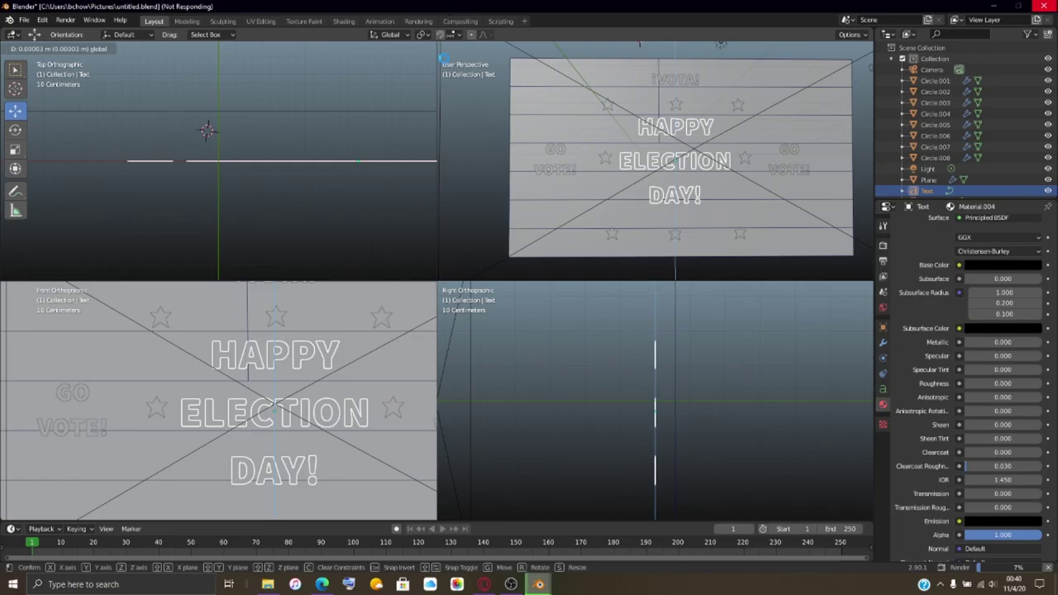
pyautogui.moveTo(539, 585)
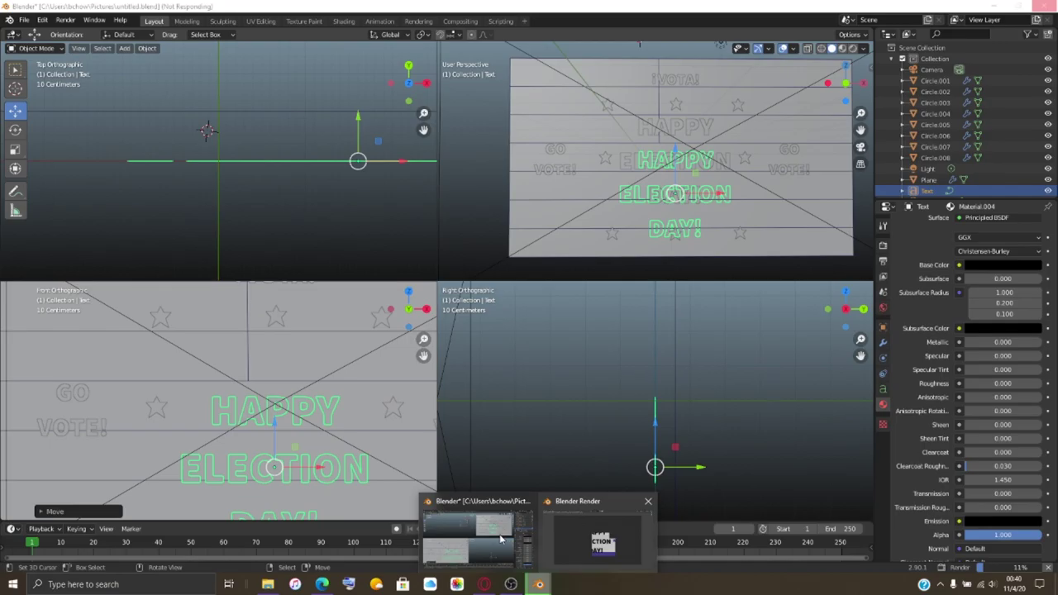
pyautogui.click(595, 539)
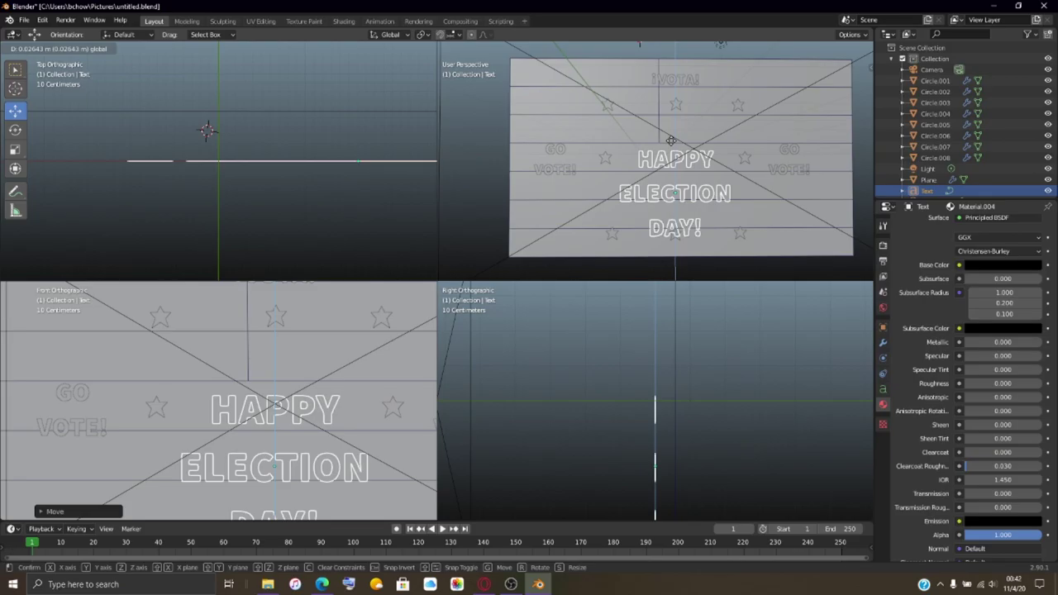
pyautogui.moveTo(671, 140); pyautogui.dragTo(667, 113)
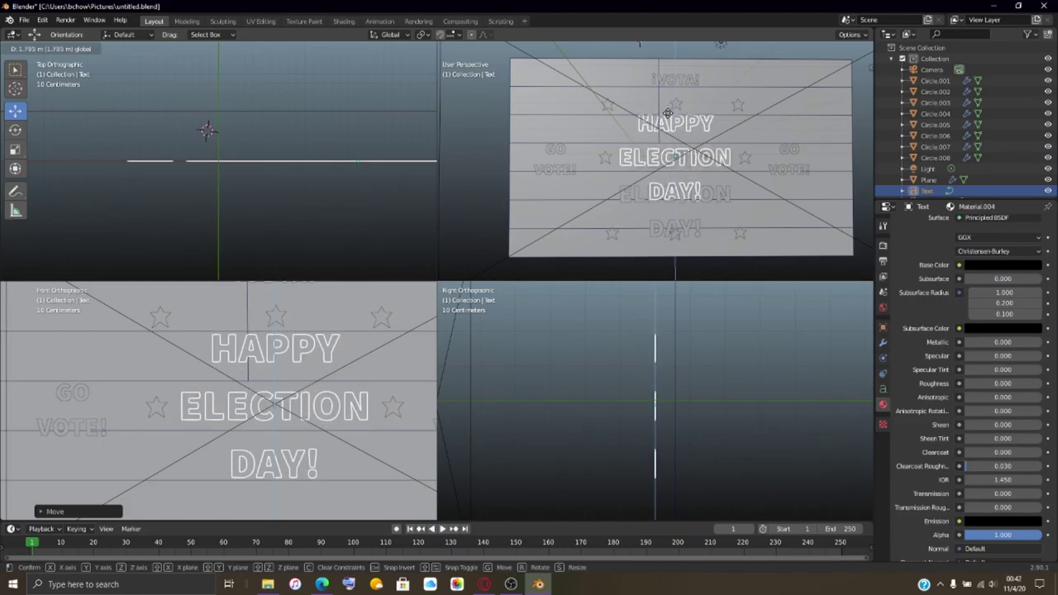
pyautogui.moveTo(668, 113); pyautogui.dragTo(672, 113)
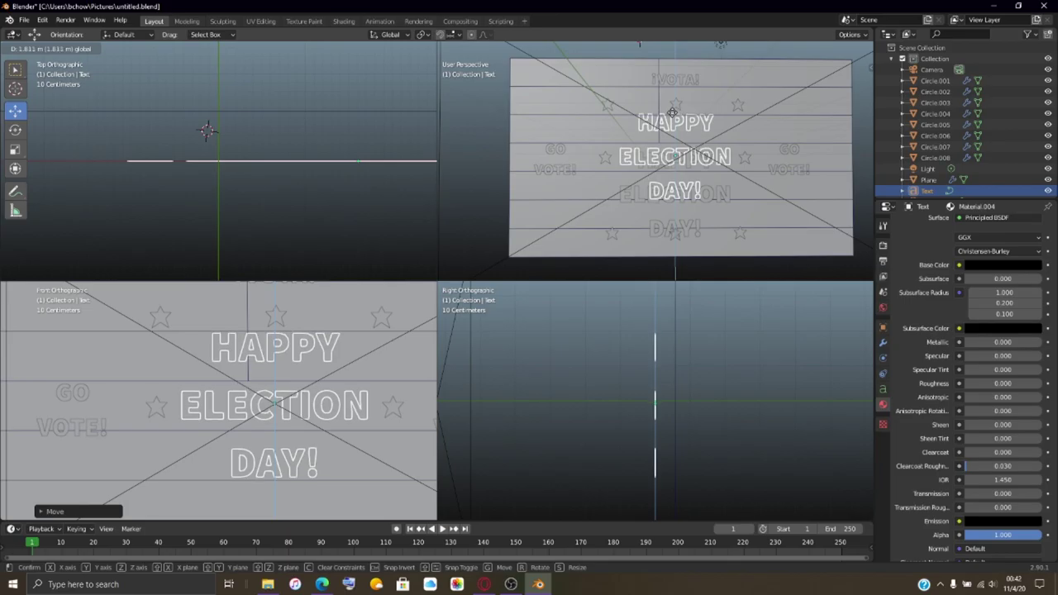
pyautogui.moveTo(672, 113); pyautogui.dragTo(674, 115)
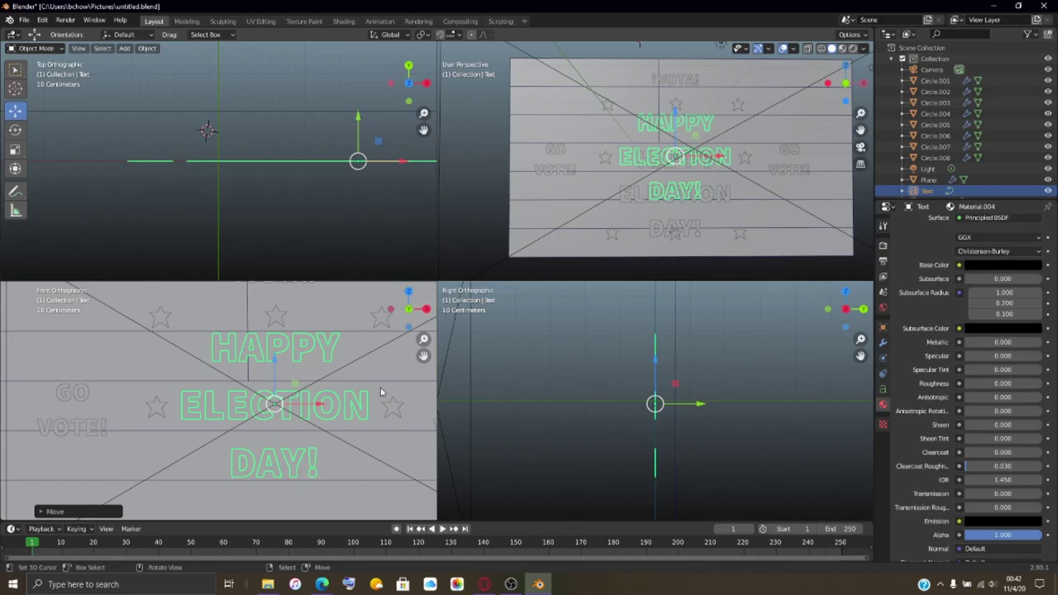
# Step: Fine-tune the "HAPPY ELECTION DAY!" text's Z location to about -0.096 m and render the scene again in a maximized window
pyautogui.click(882, 328)
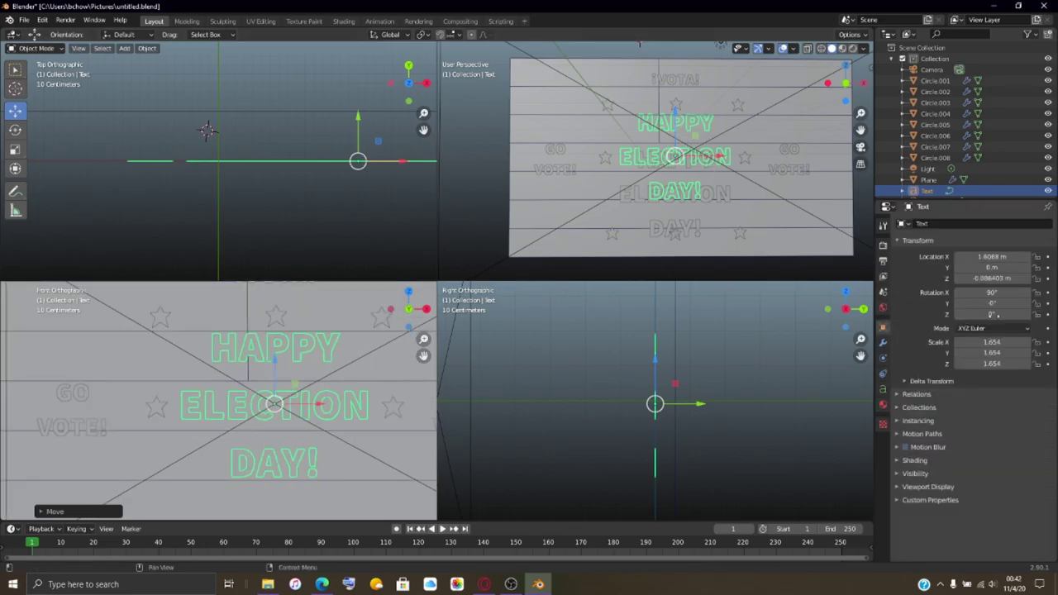
pyautogui.click(1027, 281)
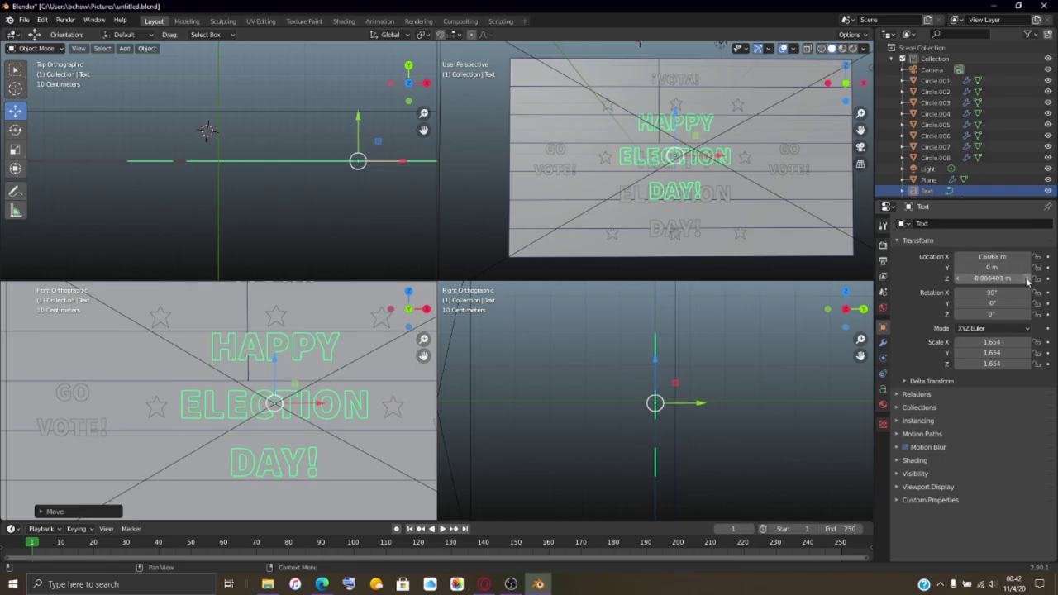
pyautogui.moveTo(965, 281); pyautogui.dragTo(965, 281)
pyautogui.click(958, 281)
pyautogui.click(959, 281)
pyautogui.click(958, 281)
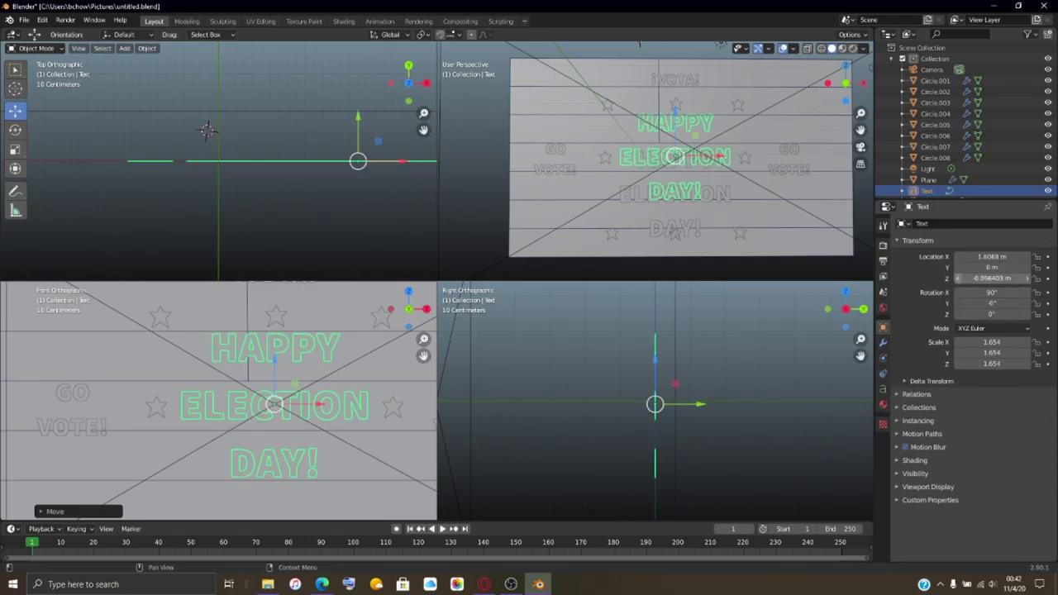
pyautogui.click(959, 281)
pyautogui.click(1028, 279)
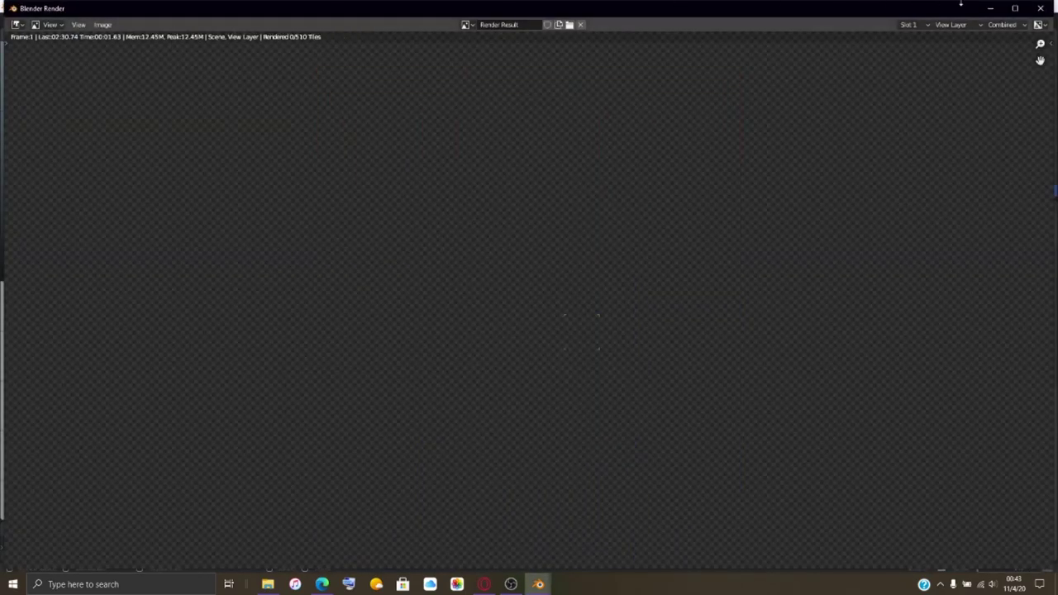
pyautogui.click(1015, 9)
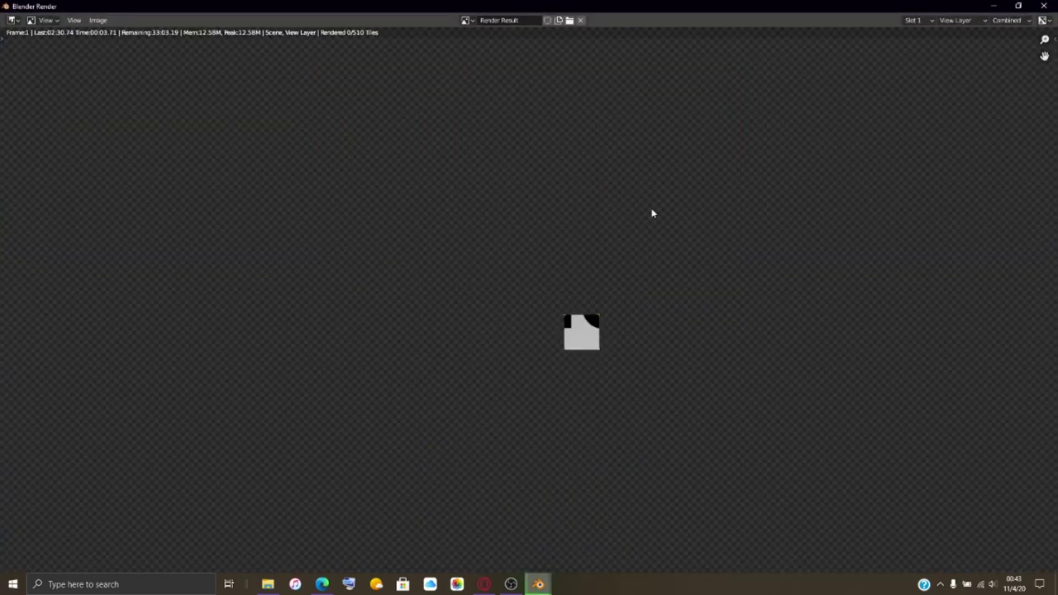
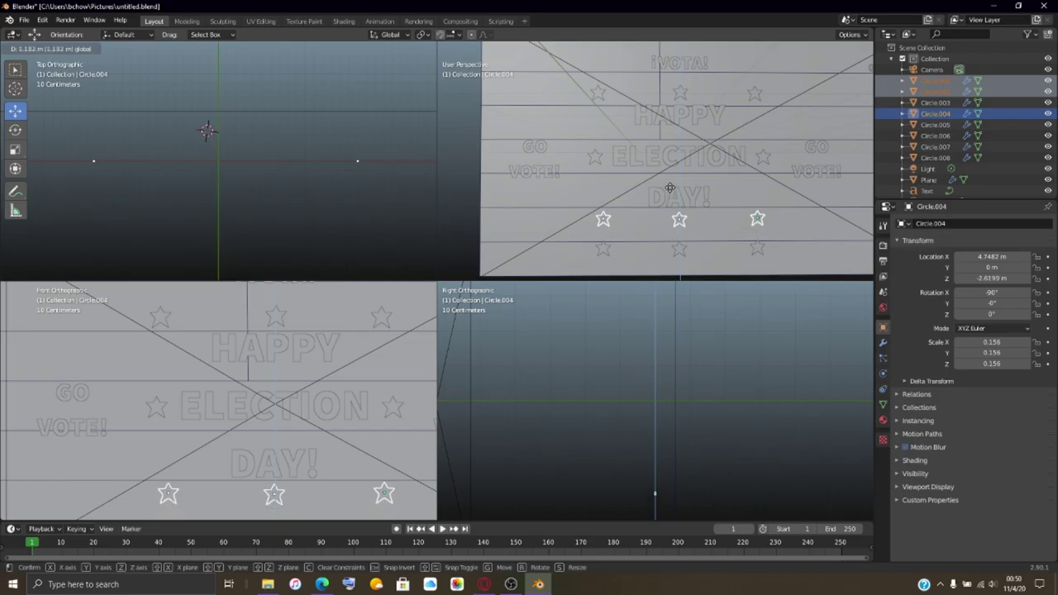
# Step: Raise the three stars of the lower row along Z to about -2.62 m, just below "DAY!"
pyautogui.click(671, 187)
pyautogui.scroll(-1, 683, 183)
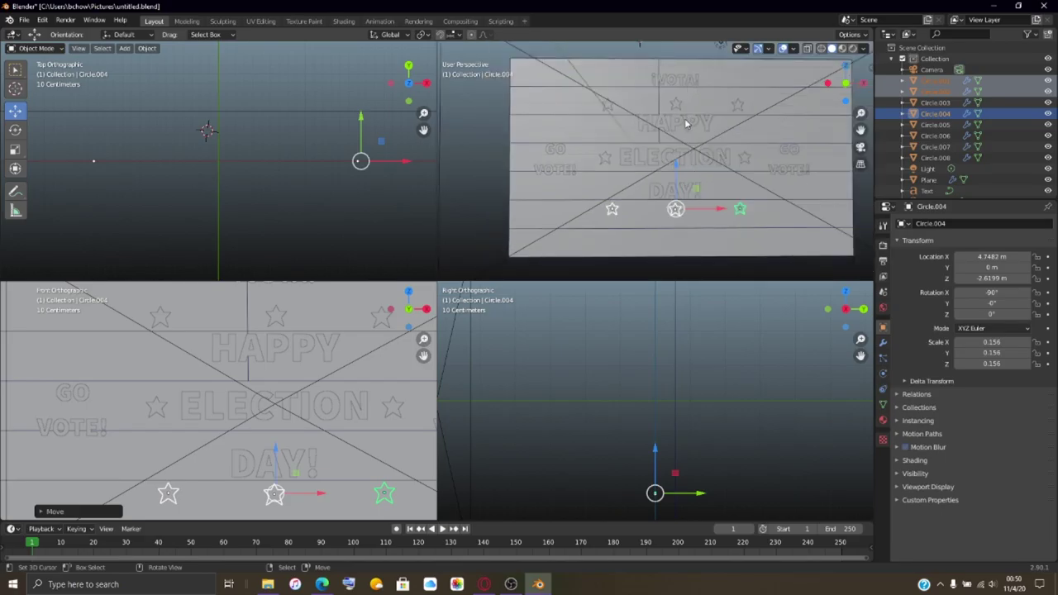
# Step: Duplicate both parts of the "¡VOTA!" text and move the copy straight down below the lower stars, to about Z -3.82 m
pyautogui.click(691, 86)
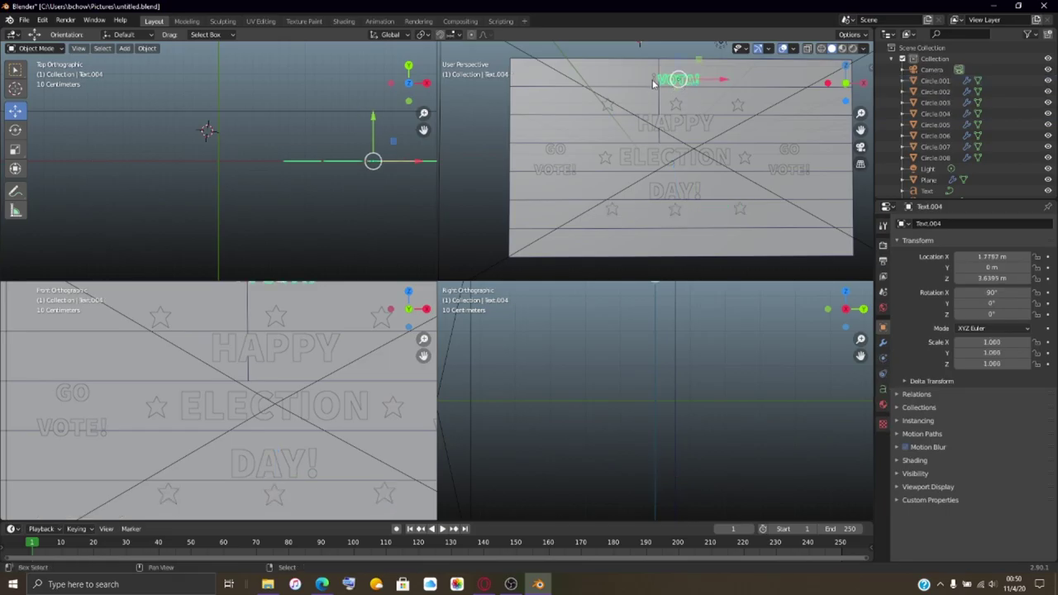
pyautogui.click(655, 85)
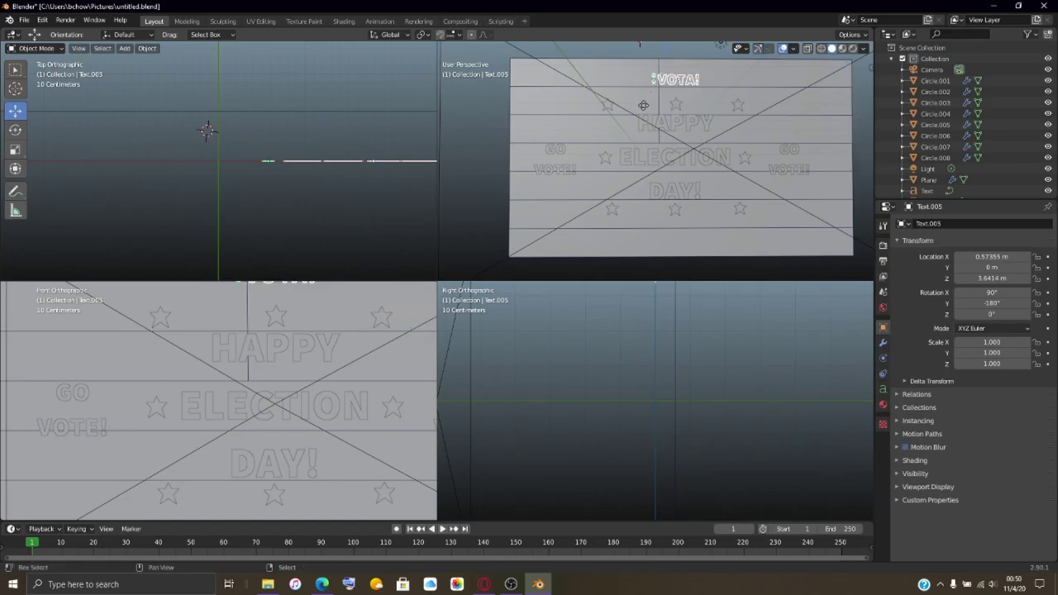
pyautogui.hotkey('shift', 'd')
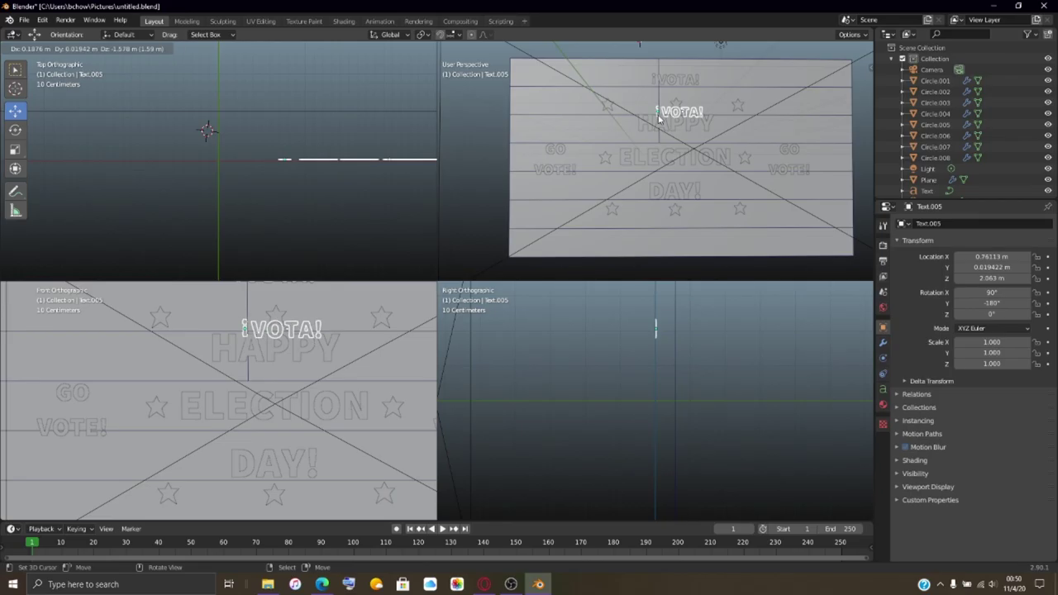
pyautogui.rightClick(692, 120)
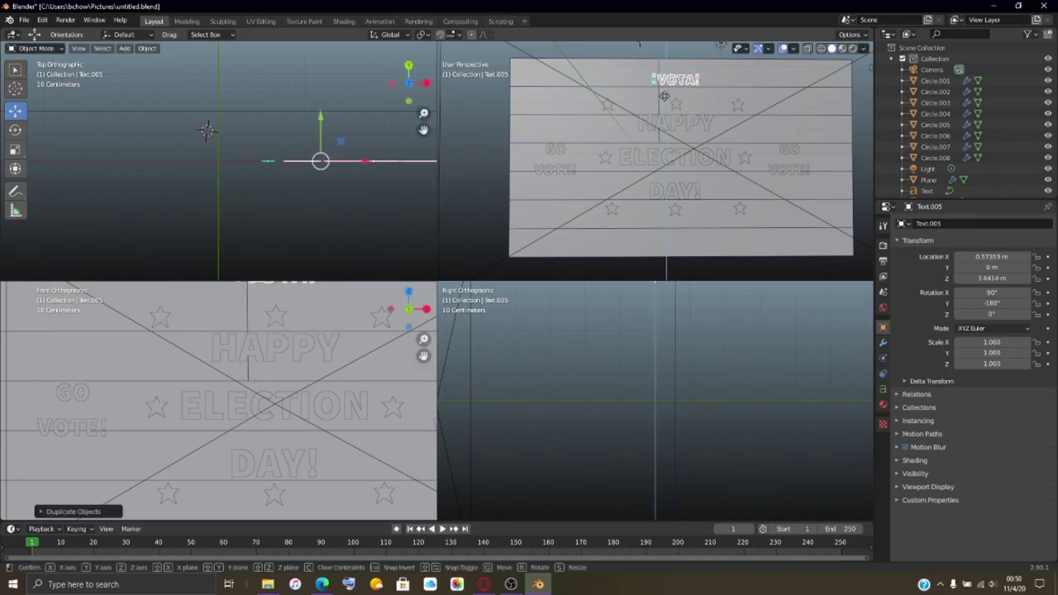
pyautogui.press('g')
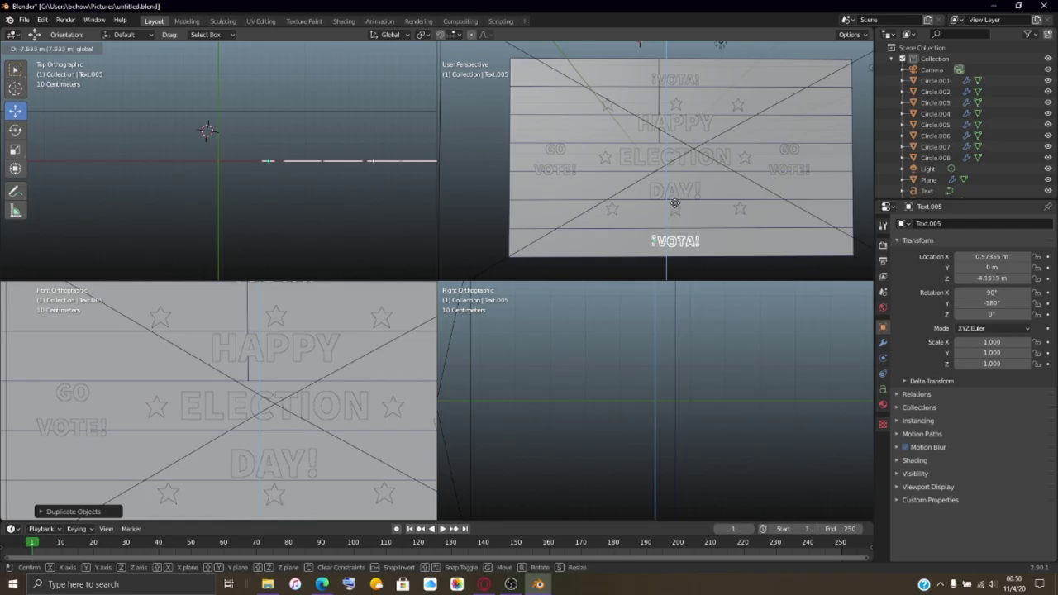
pyautogui.click(674, 204)
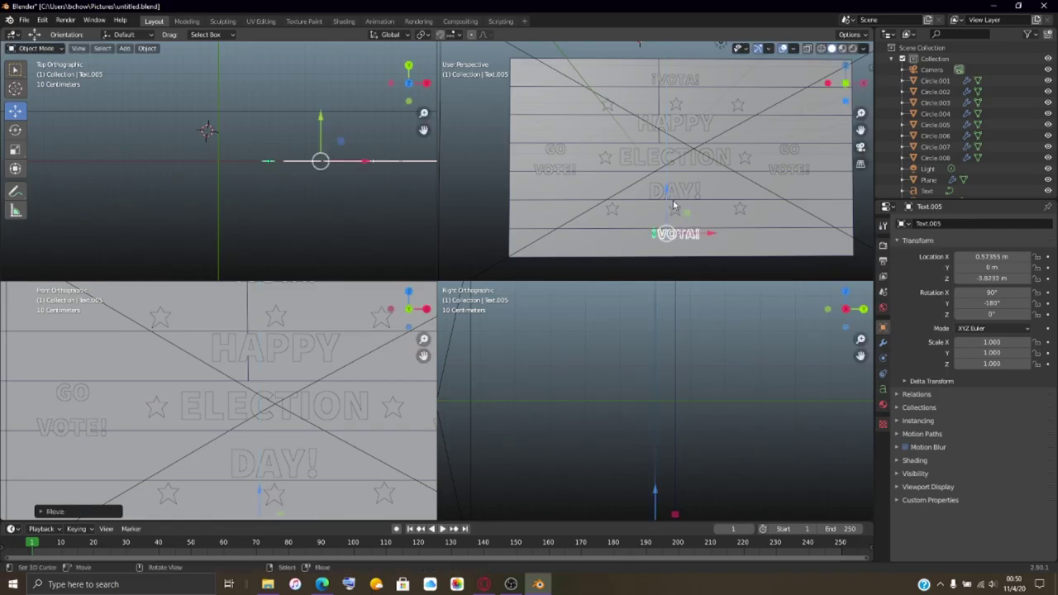
pyautogui.scroll(-1, 318, 357)
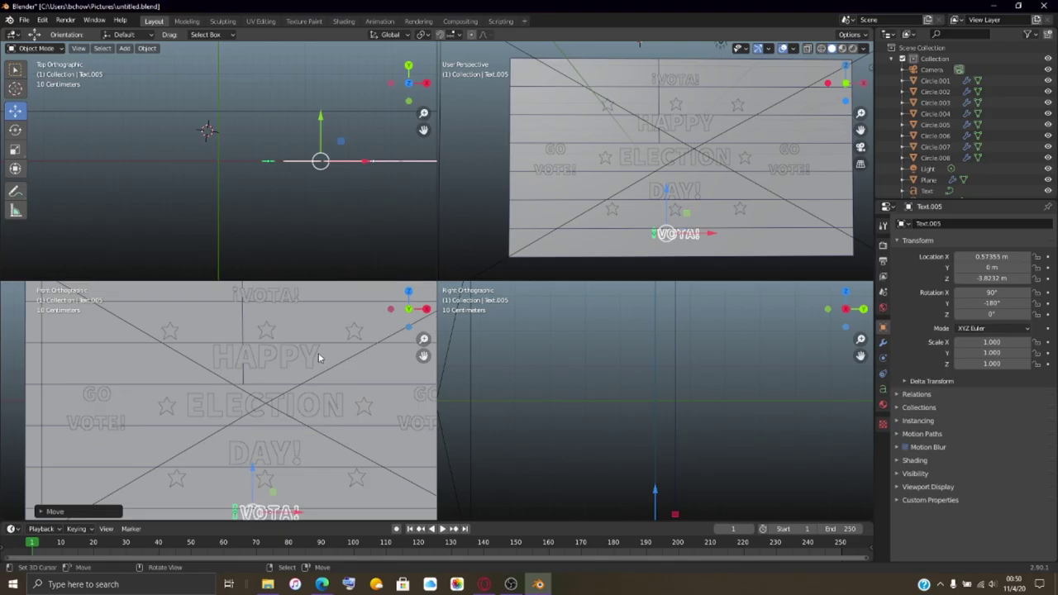
pyautogui.scroll(-2, 318, 355)
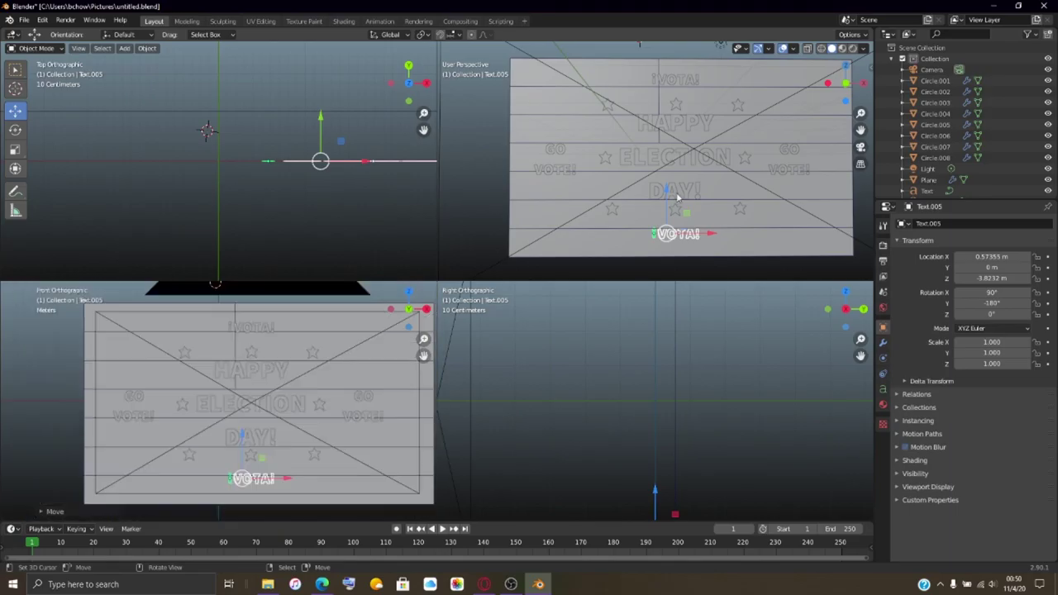
pyautogui.click(78, 47)
pyautogui.moveTo(196, 172)
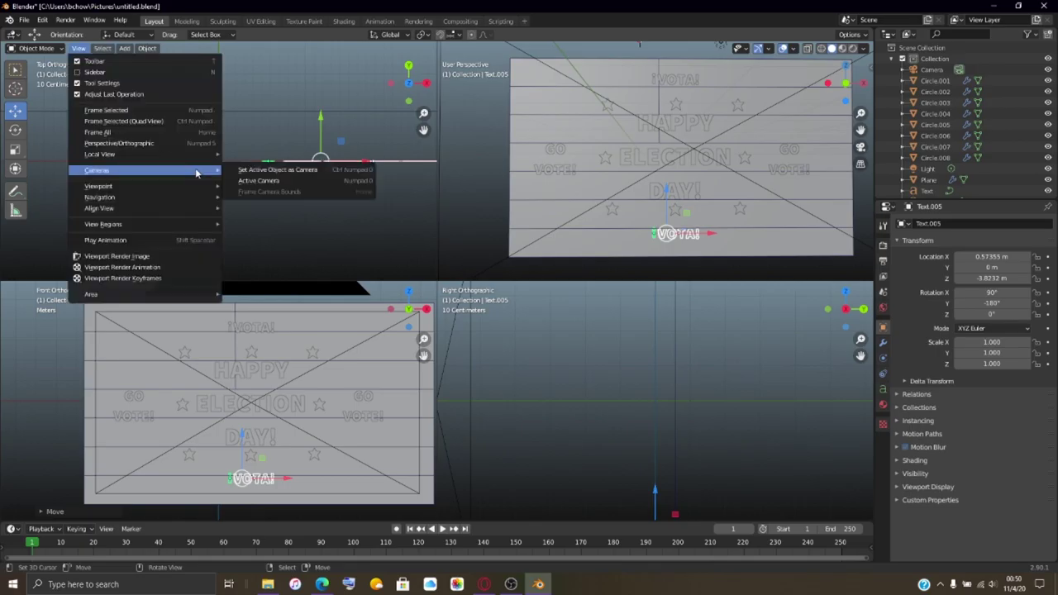
pyautogui.moveTo(194, 225)
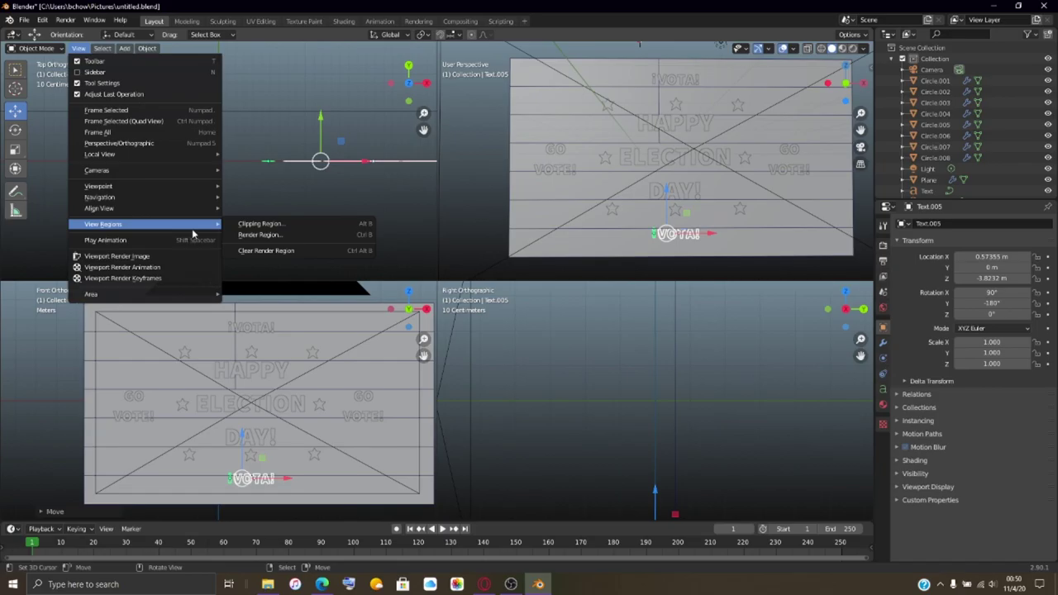
# Step: In the camera view, move the lower "¡VOTA!" text down along Z to about -4.00 m
pyautogui.press('KP_0')
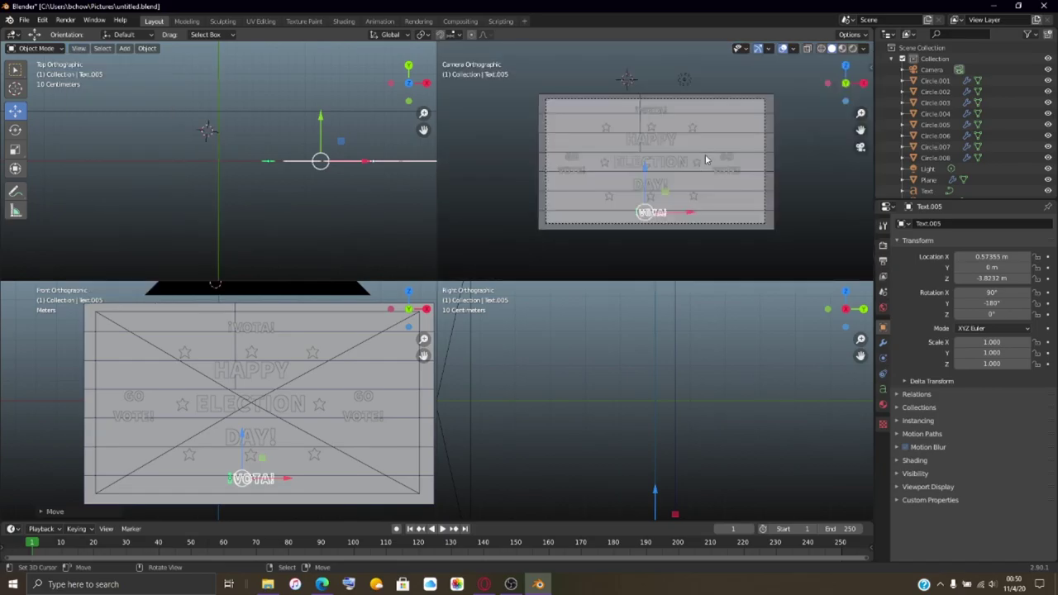
pyautogui.scroll(5, 705, 159)
pyautogui.keyDown('shift'); pyautogui.moveTo(671, 261); pyautogui.dragTo(671, 81, button='middle'); pyautogui.keyUp('shift')
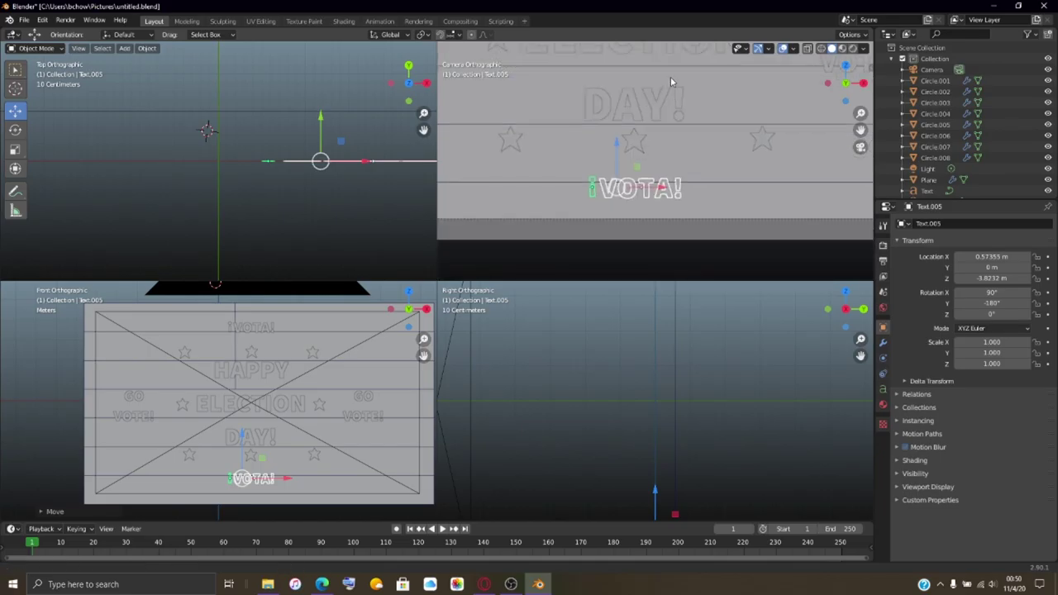
pyautogui.scroll(1, 670, 76)
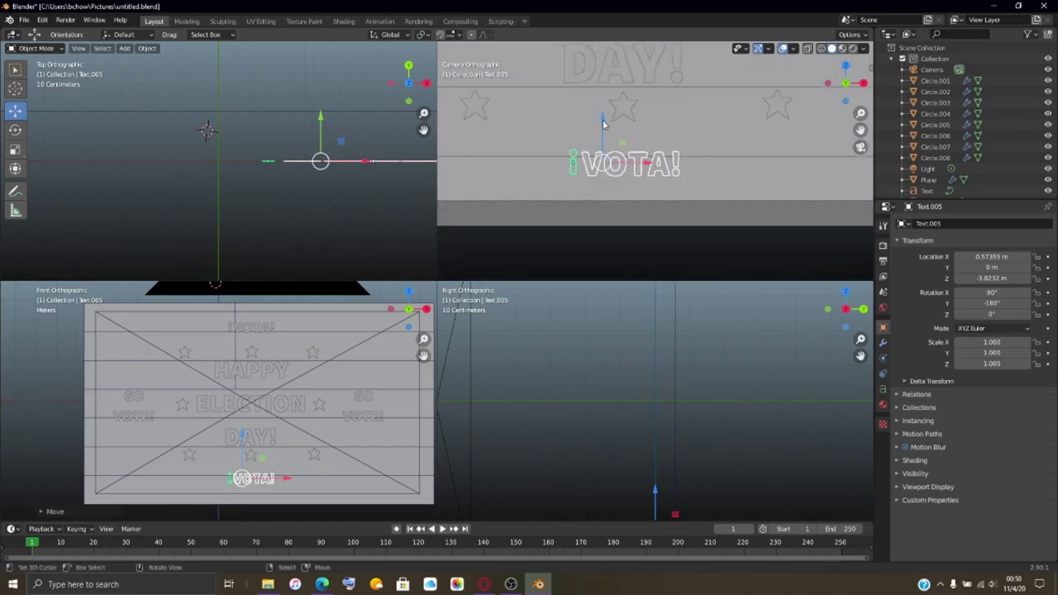
pyautogui.press('g')
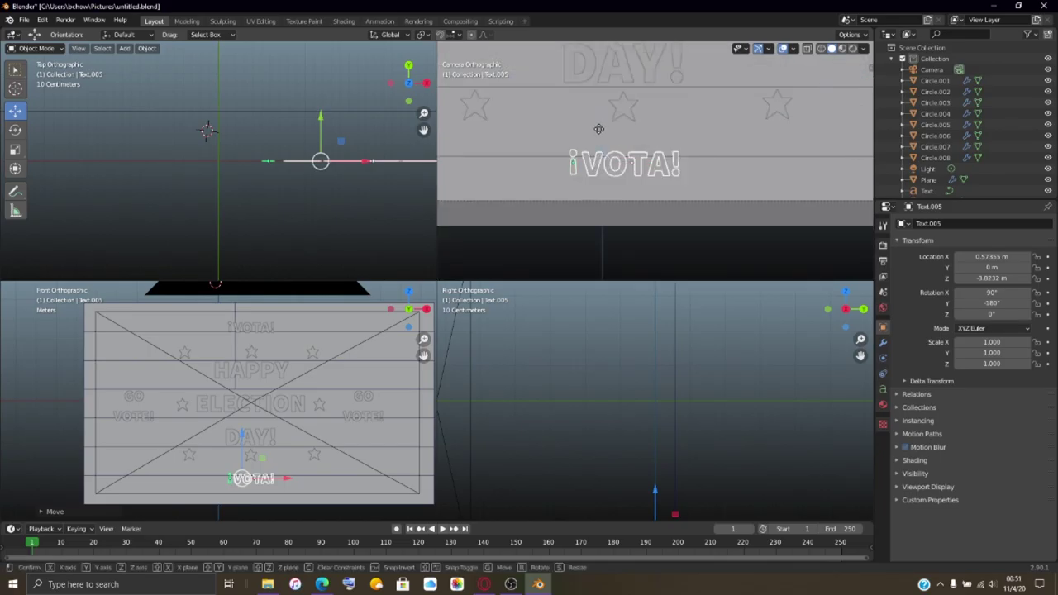
pyautogui.press('z')
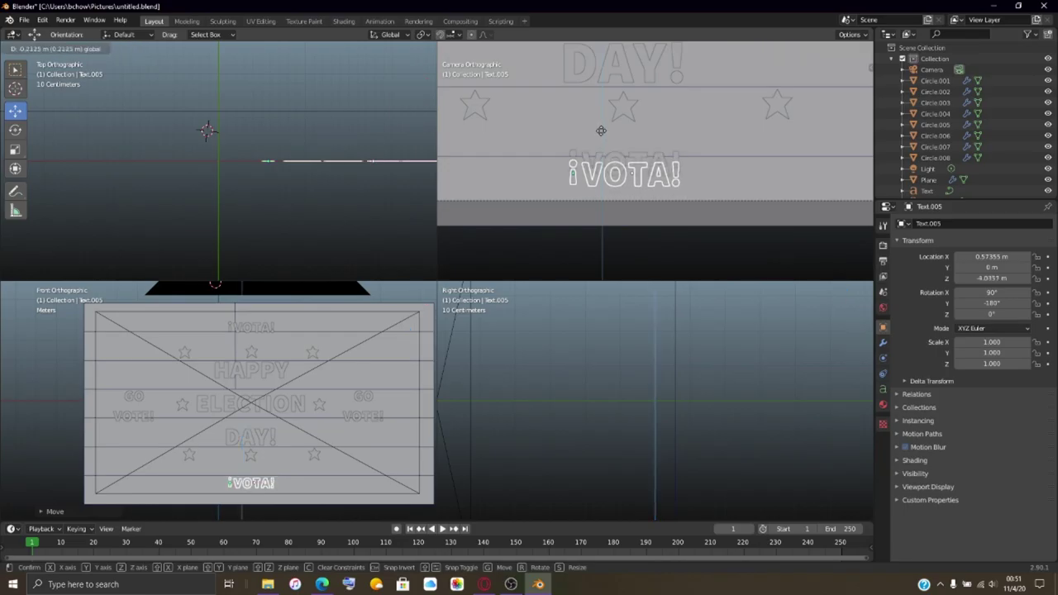
pyautogui.click(600, 129)
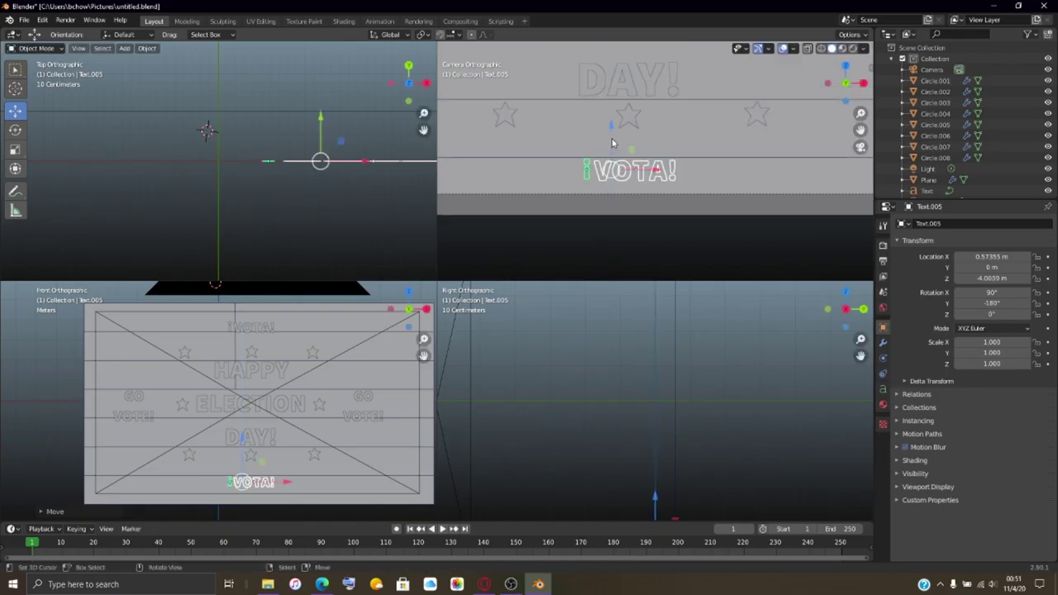
# Step: Raise the lower "¡VOTA!" text along Z to about -3.90 m, between the lower stars and the camera frame's bottom edge
pyautogui.scroll(-5, 616, 142)
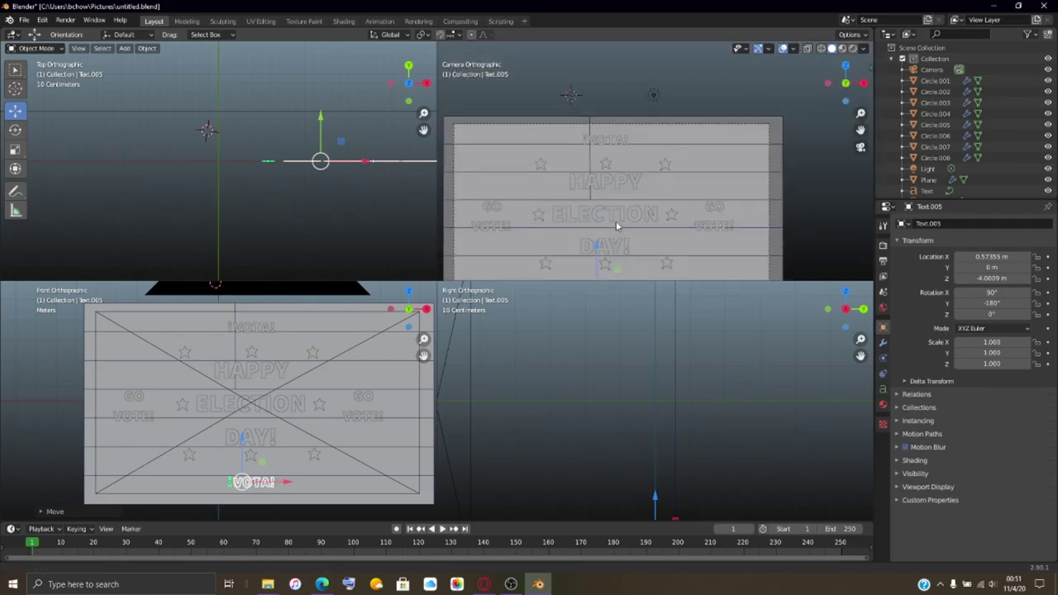
pyautogui.keyDown('shift'); pyautogui.moveTo(616, 220); pyautogui.dragTo(668, 152, button='middle'); pyautogui.keyUp('shift')
pyautogui.scroll(2, 668, 152)
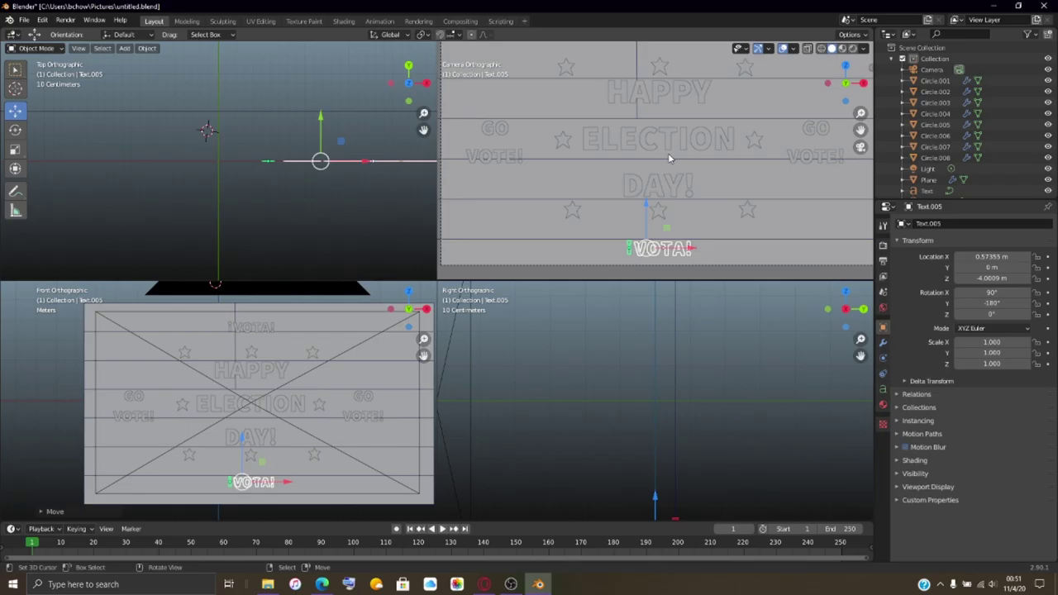
pyautogui.scroll(5, 670, 157)
pyautogui.press('g')
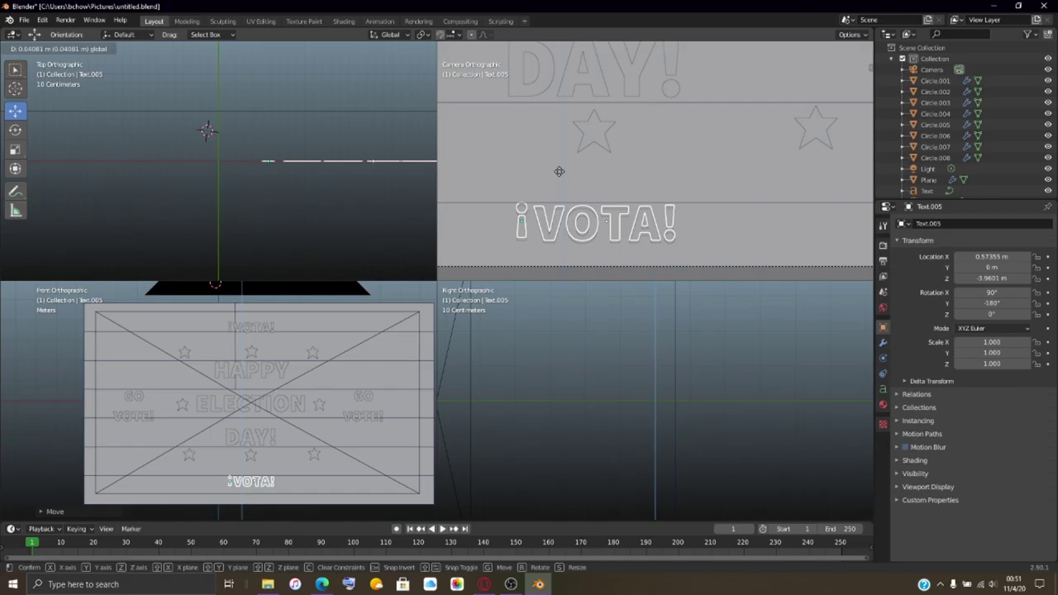
pyautogui.click(560, 173)
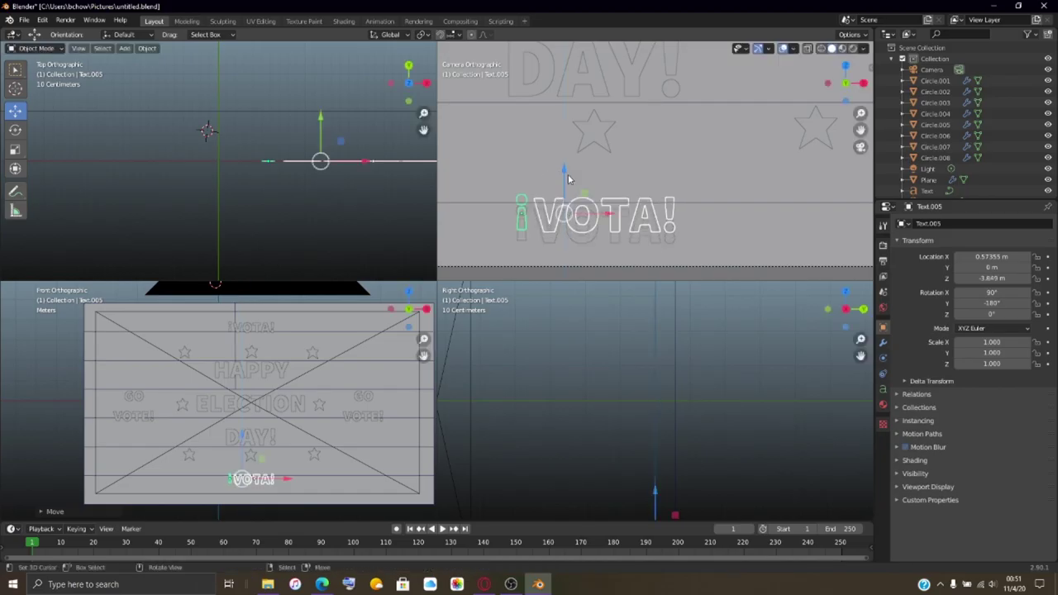
pyautogui.moveTo(562, 172); pyautogui.dragTo(563, 172)
pyautogui.click(564, 172)
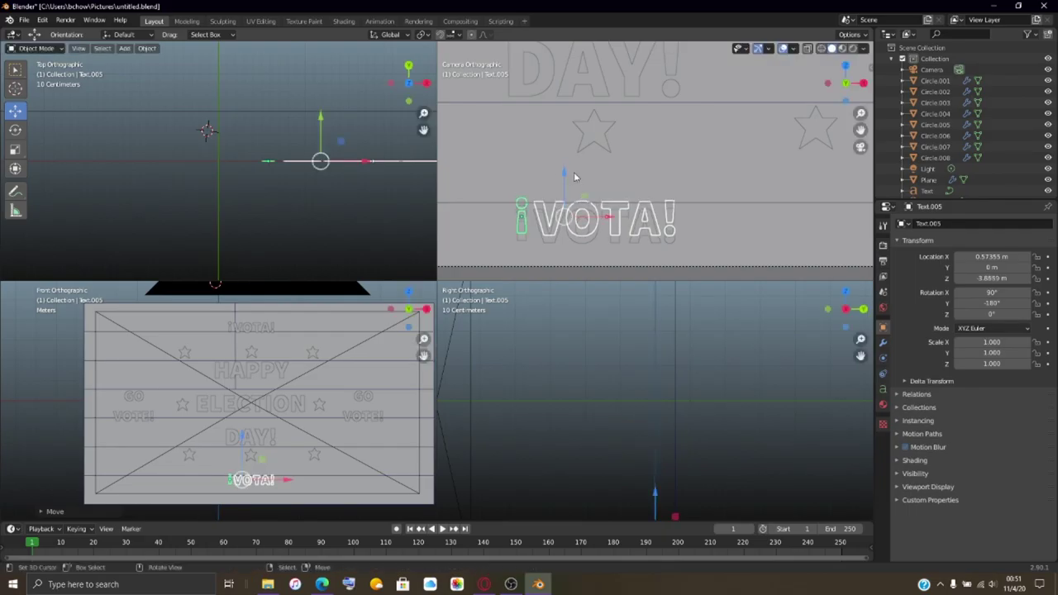
# Step: Save the file and render the scene as an image in a maximized window
pyautogui.scroll(-4, 554, 168)
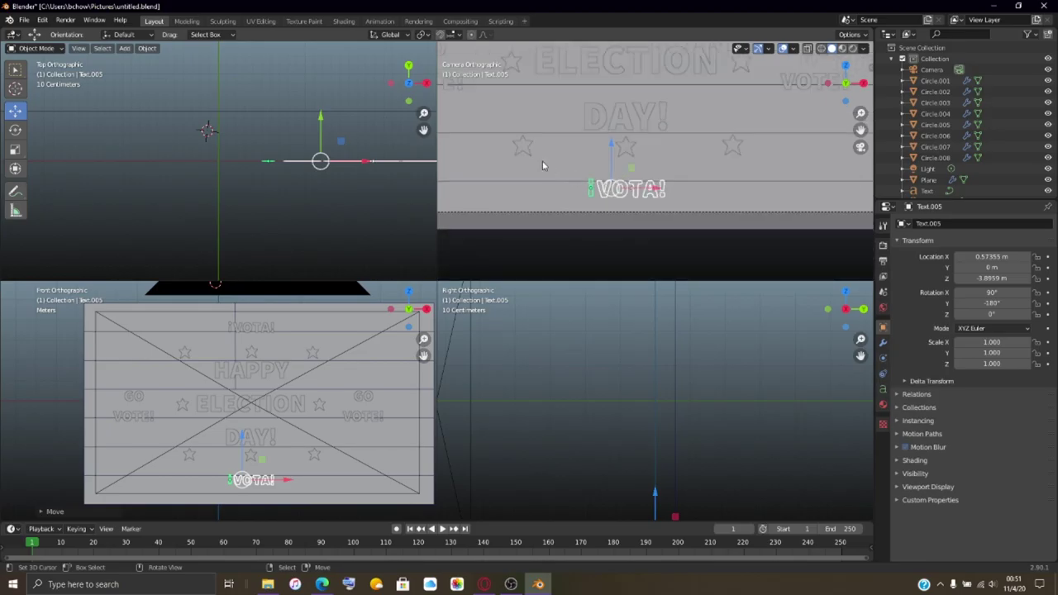
pyautogui.scroll(-3, 601, 162)
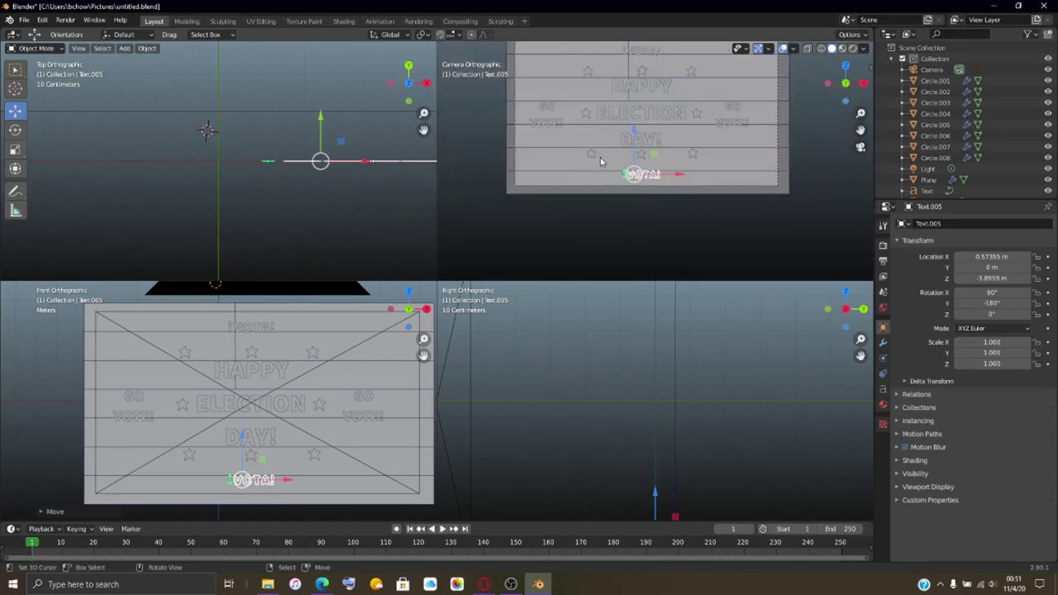
pyautogui.hotkey('ctrl', 's')
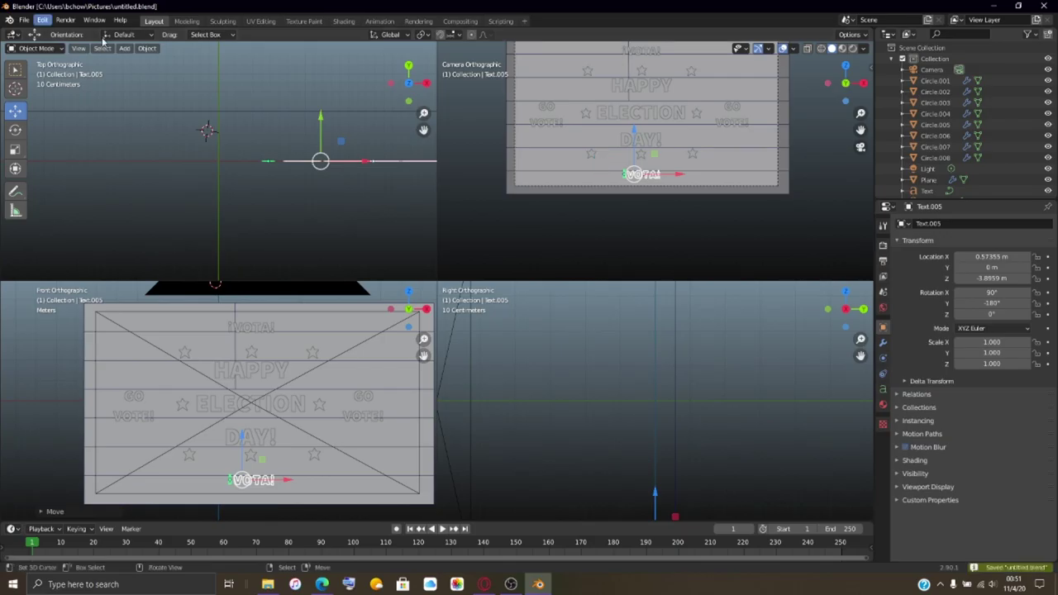
pyautogui.click(66, 20)
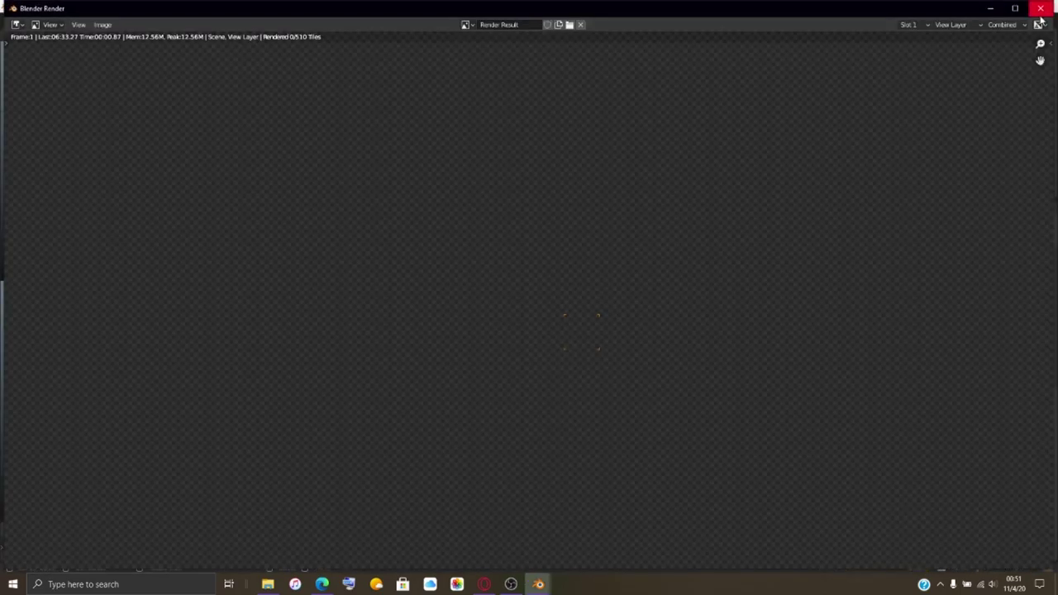
pyautogui.click(1040, 10)
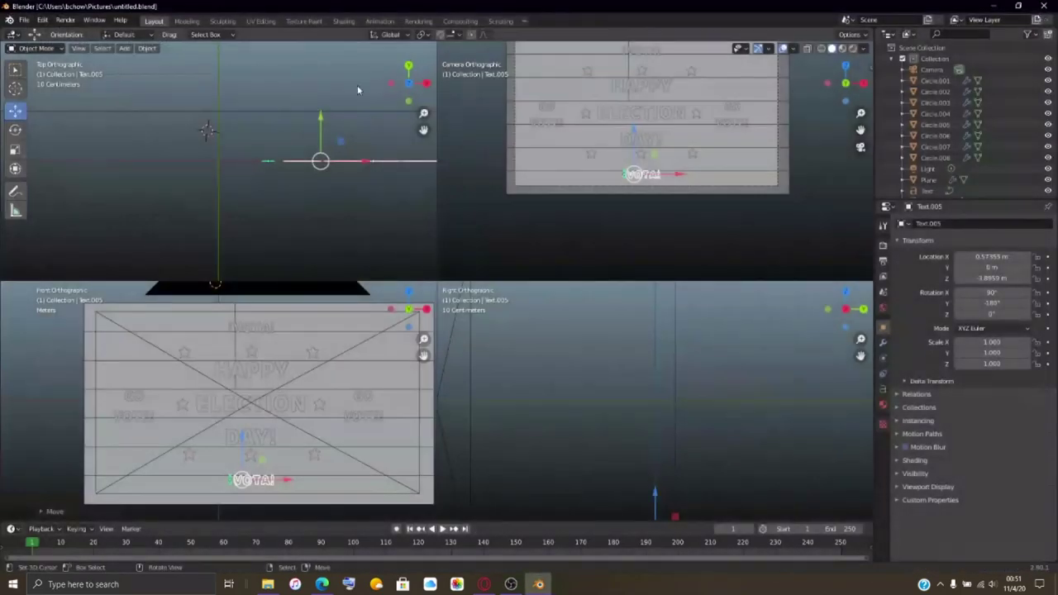
pyautogui.click(67, 20)
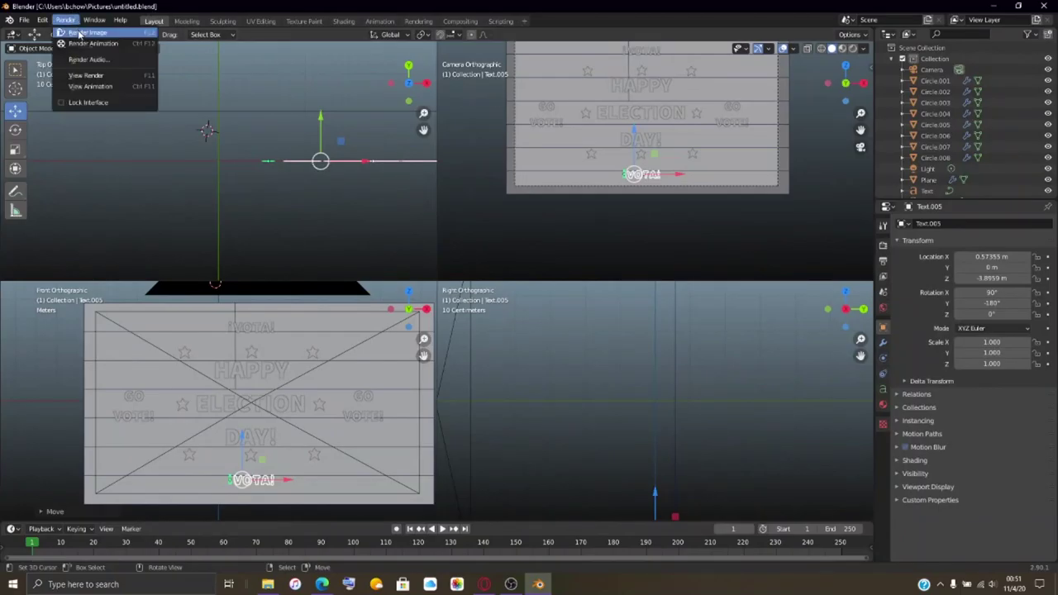
pyautogui.click(80, 39)
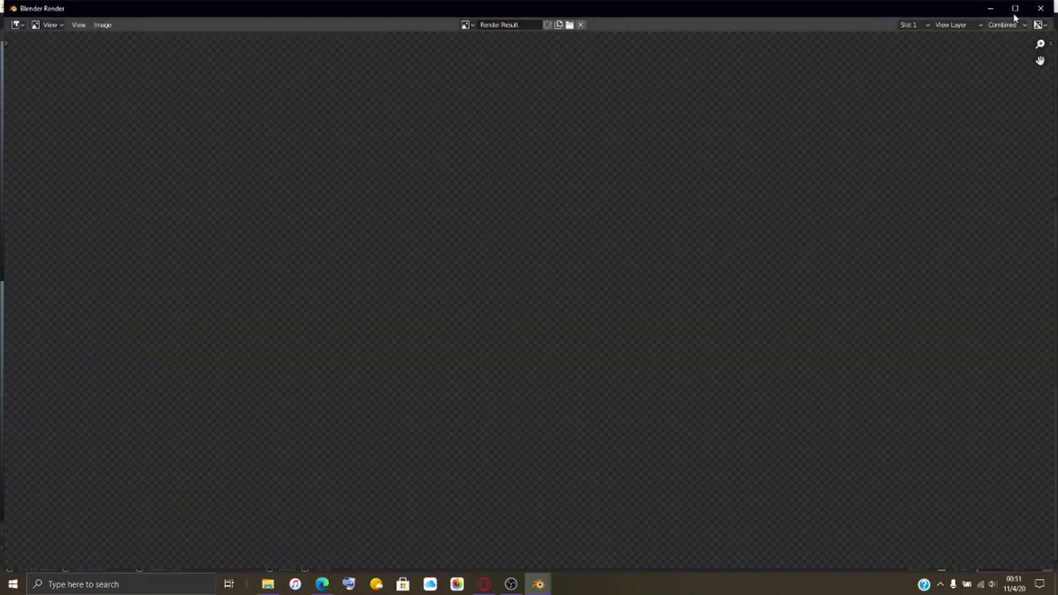
pyautogui.click(1015, 8)
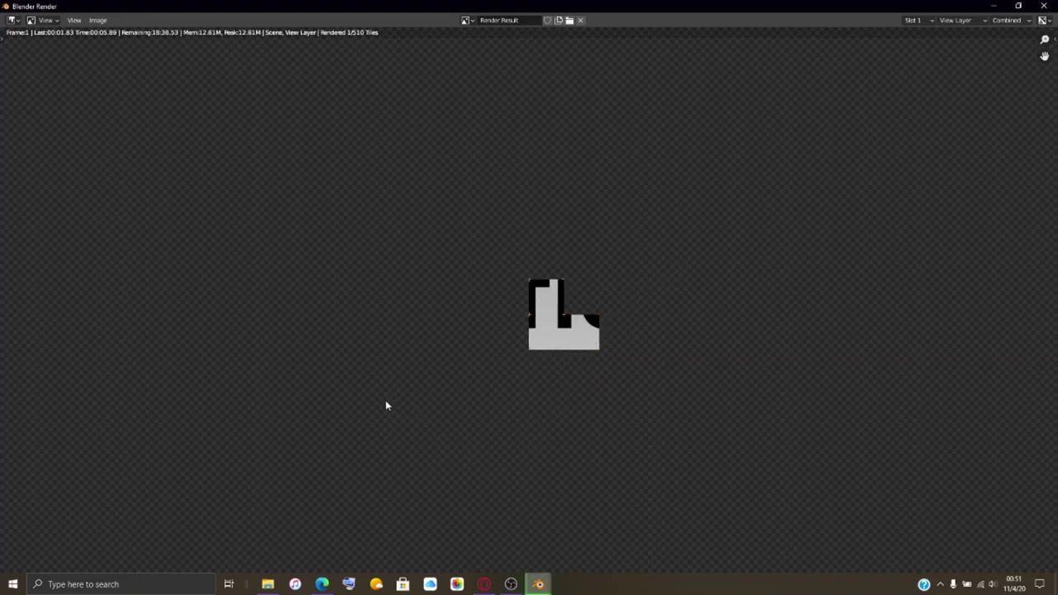
# Step: Check the progress of the whole render and switch to the YouTube home page in the browser
pyautogui.scroll(-1, 385, 405)
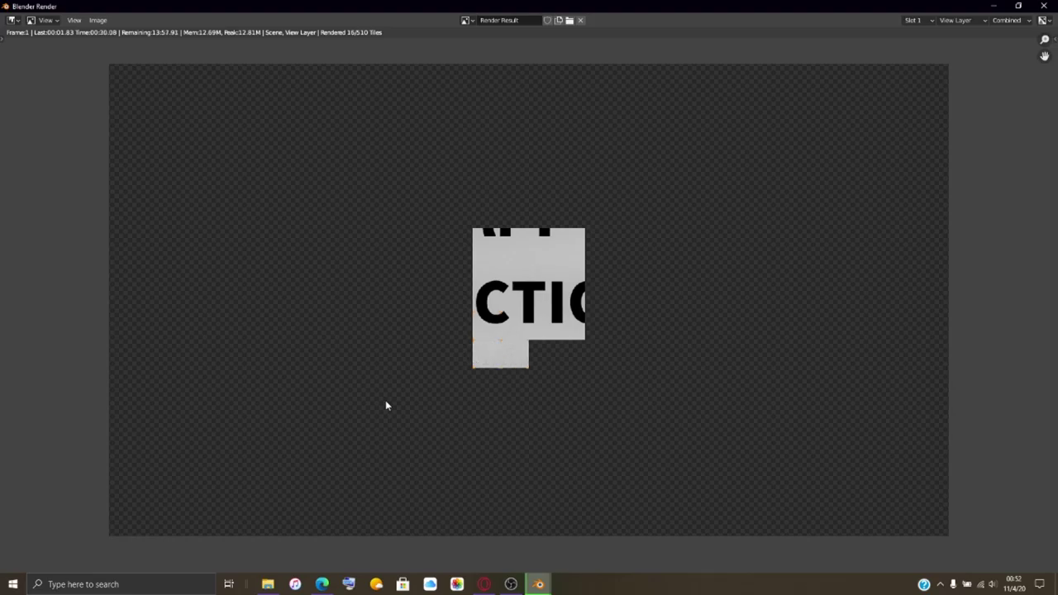
pyautogui.scroll(-3, 386, 403)
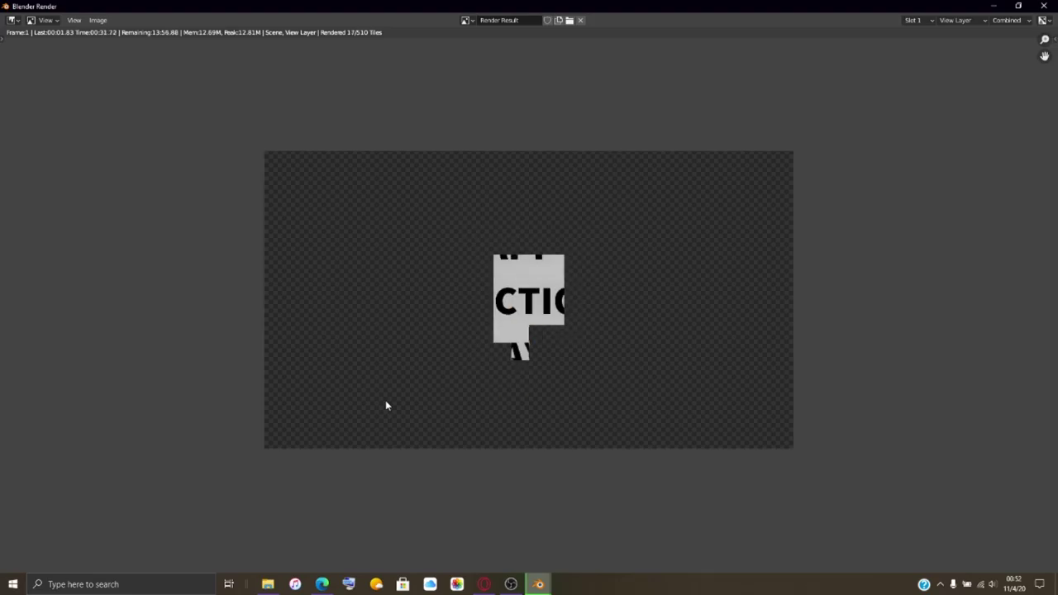
pyautogui.scroll(-1, 385, 402)
pyautogui.scroll(-1, 254, 354)
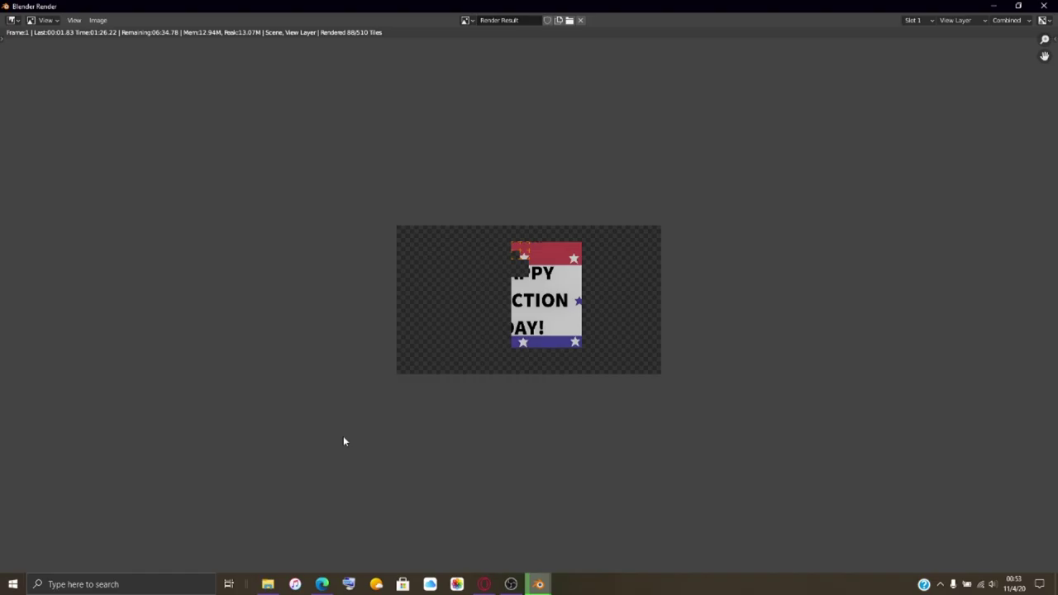
pyautogui.hotkey('alt', 'Tab')
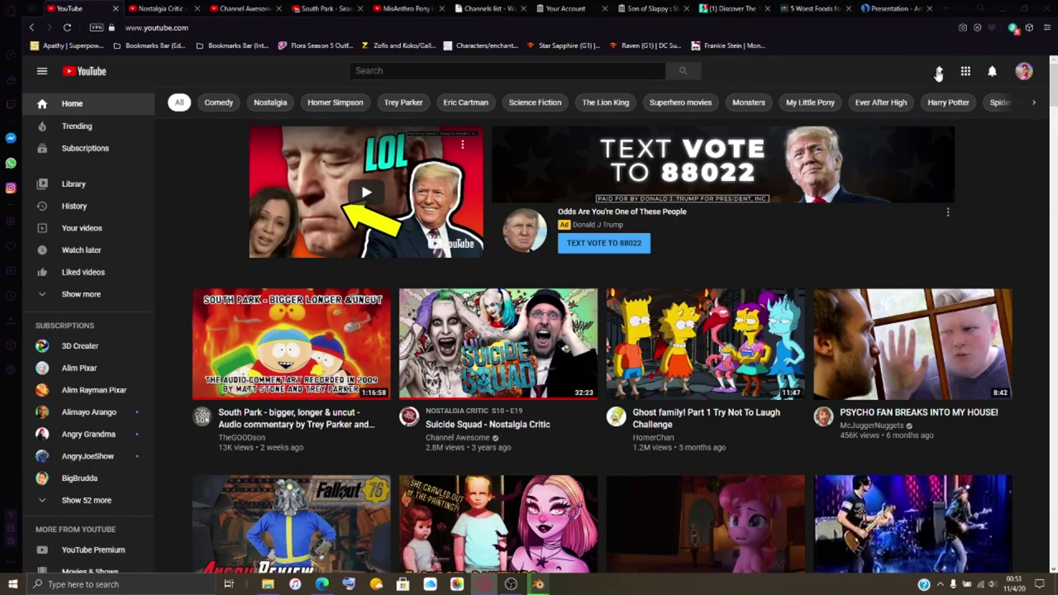